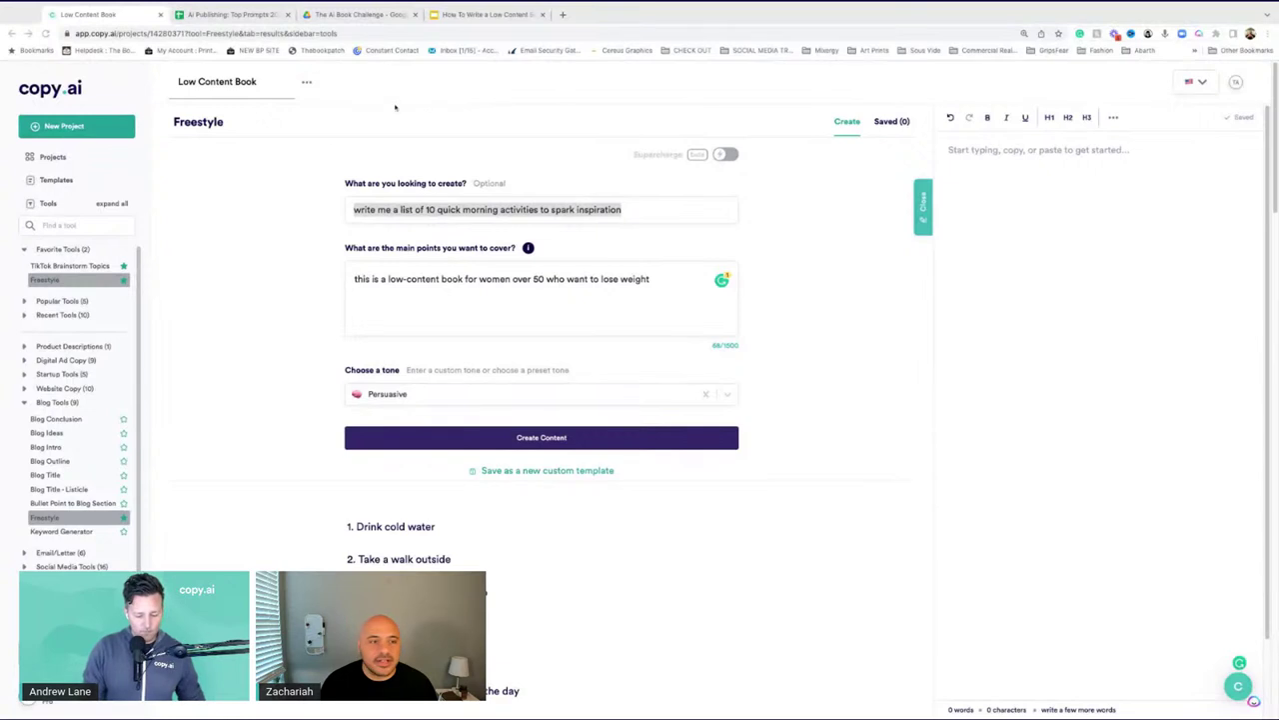
pyautogui.press('super+Tab')
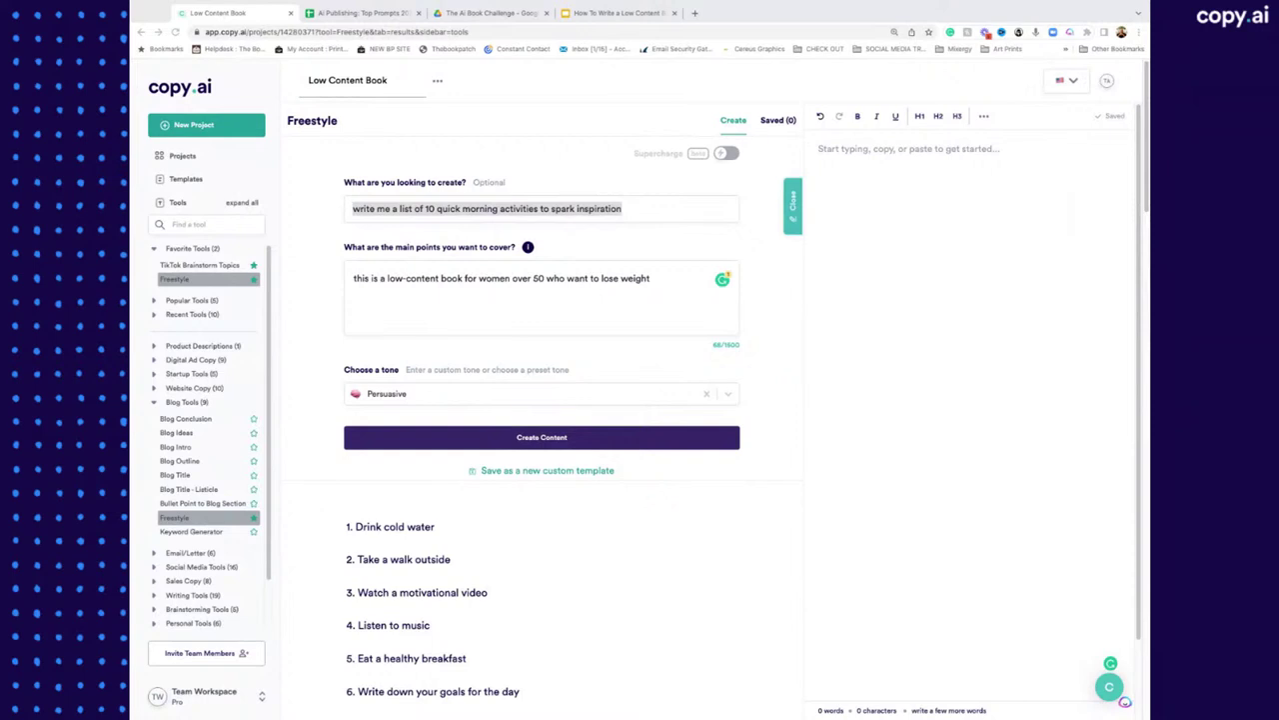
pyautogui.click(839, 323)
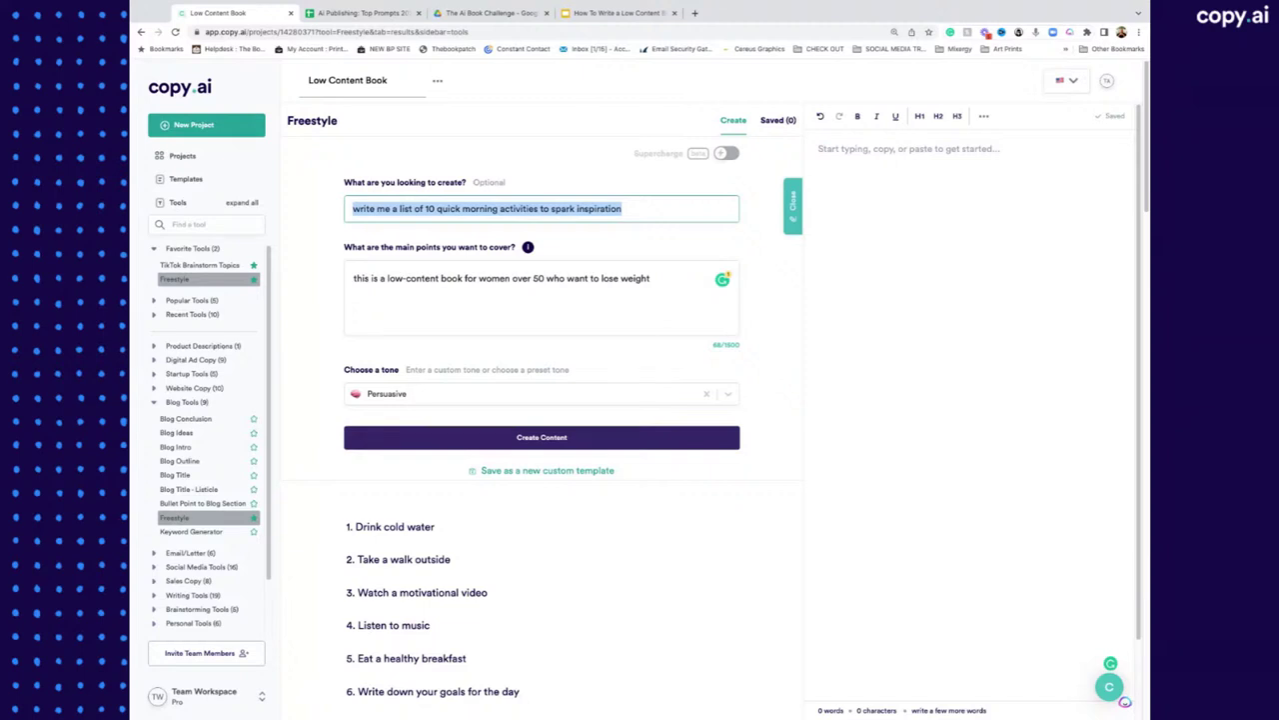
pyautogui.click(604, 279)
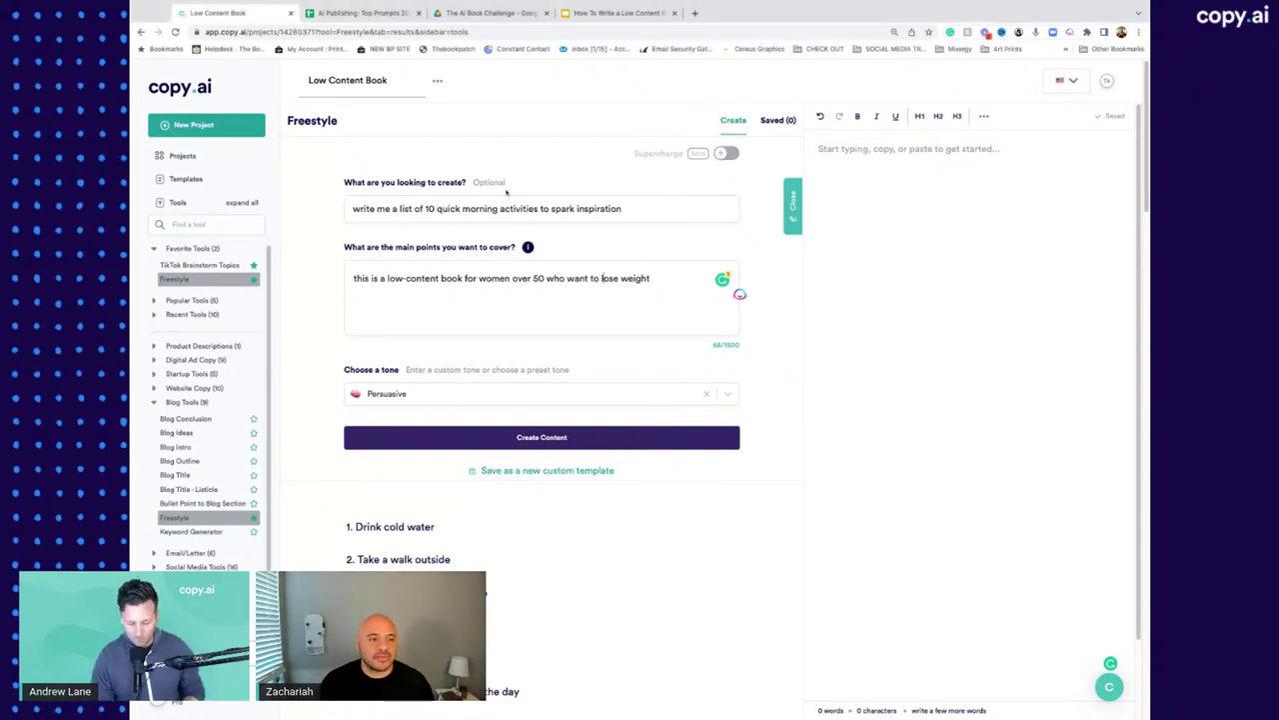
pyautogui.click(530, 209)
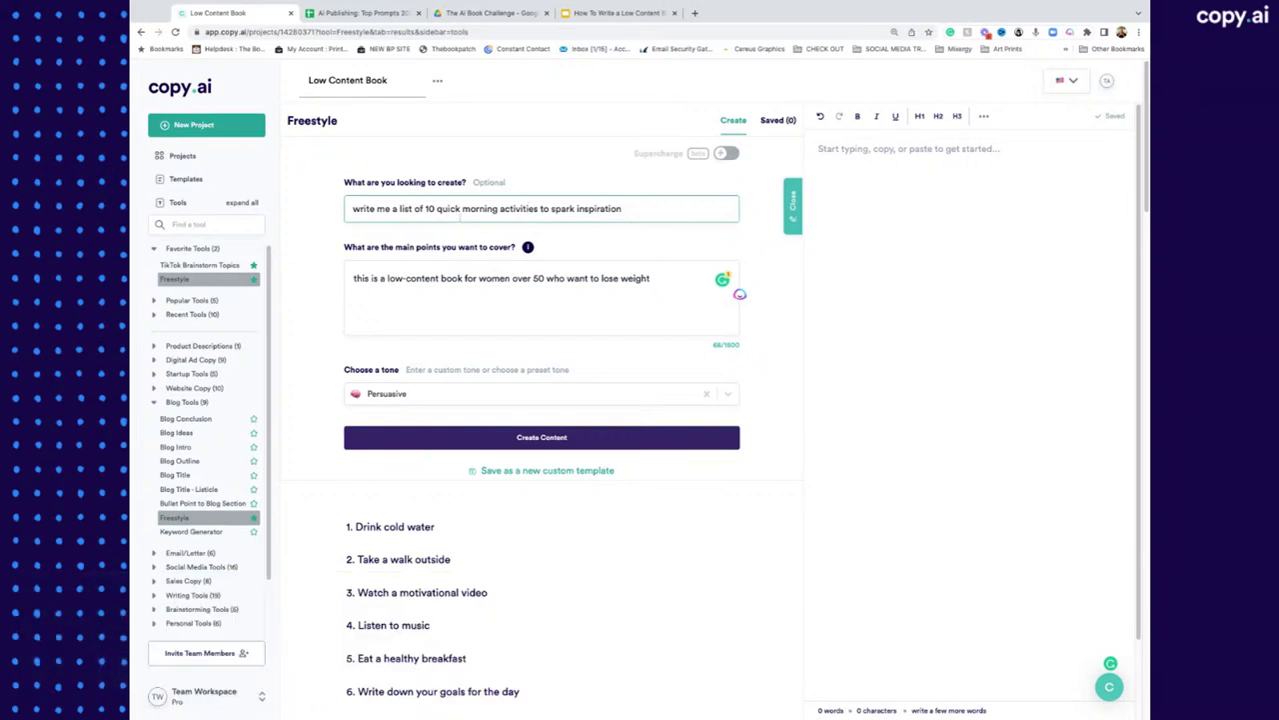
pyautogui.click(412, 280)
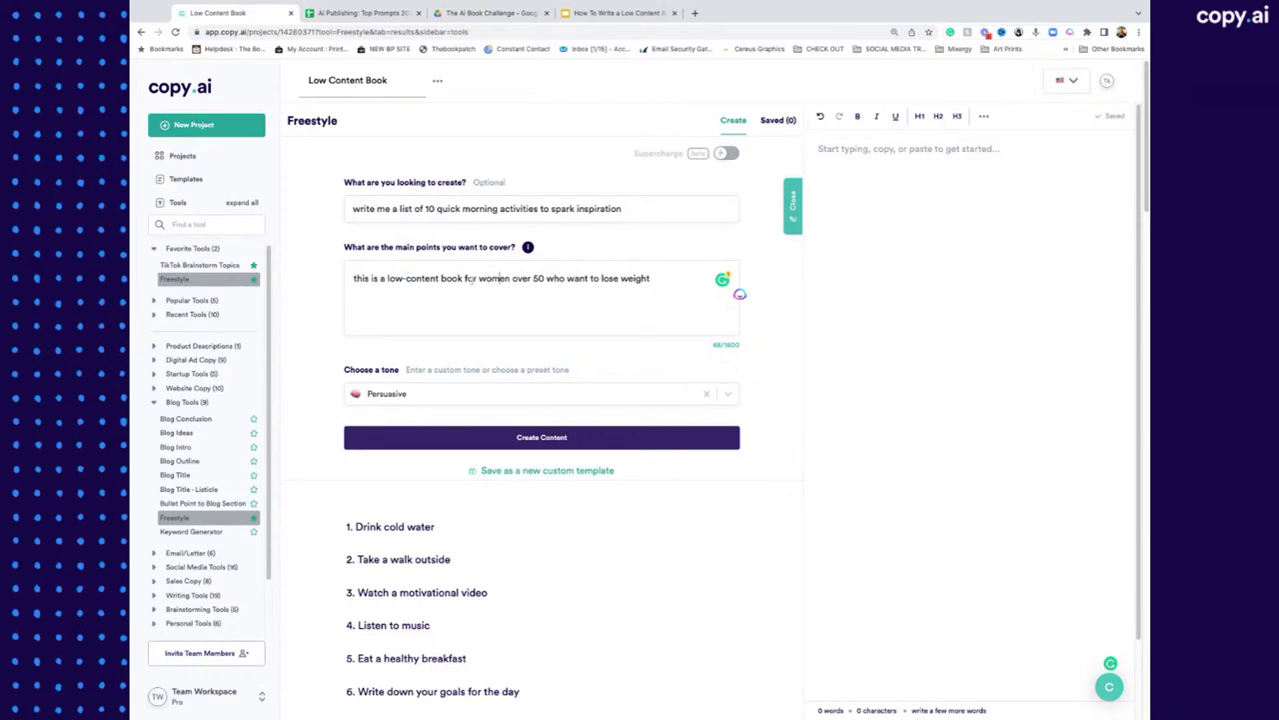
pyautogui.moveTo(478, 279); pyautogui.dragTo(620, 279)
pyautogui.click(649, 279)
pyautogui.click(655, 279)
pyautogui.click(510, 209)
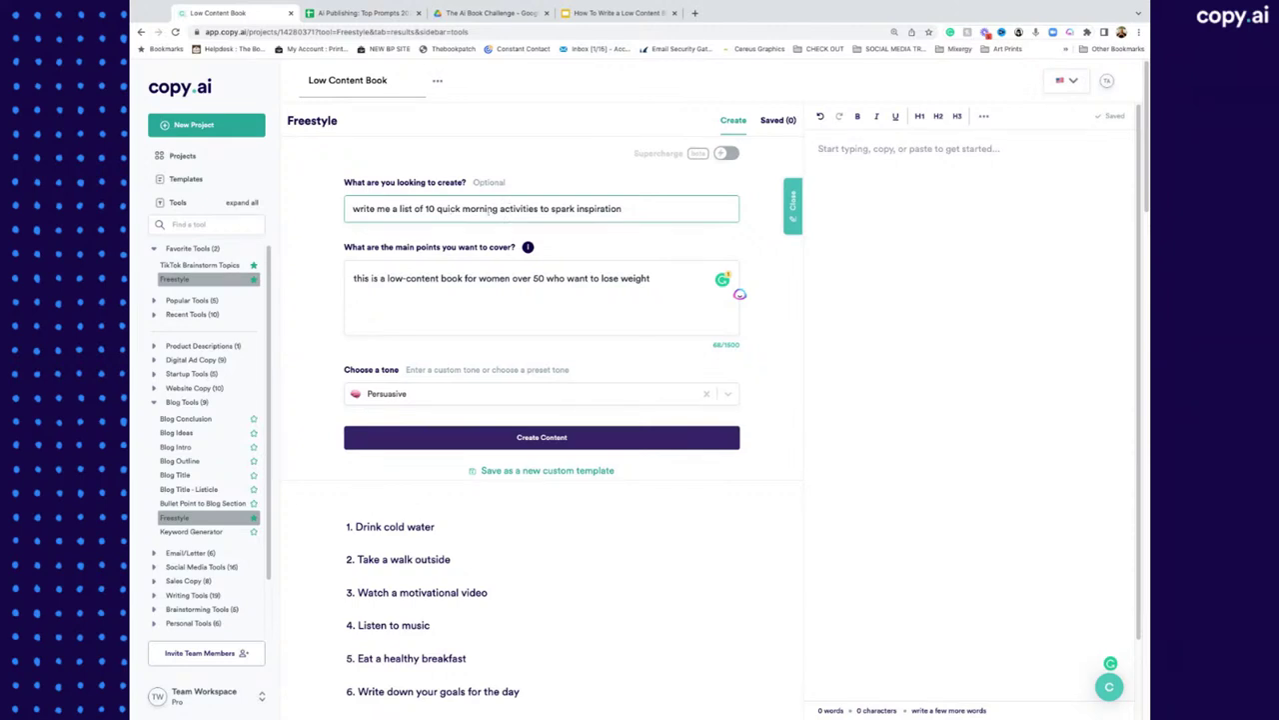
# Step: Generate a new set of results from the existing prompt for 10 quick morning activities to spark inspiration
pyautogui.click(536, 209)
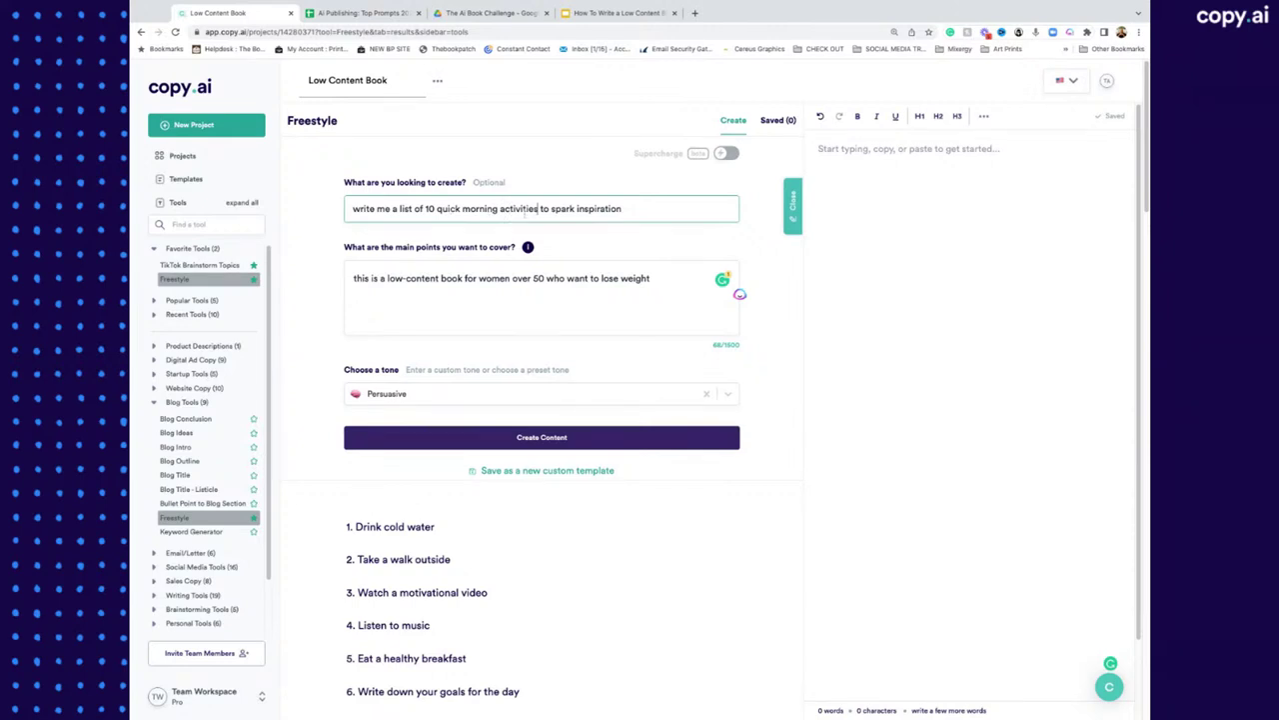
pyautogui.click(538, 439)
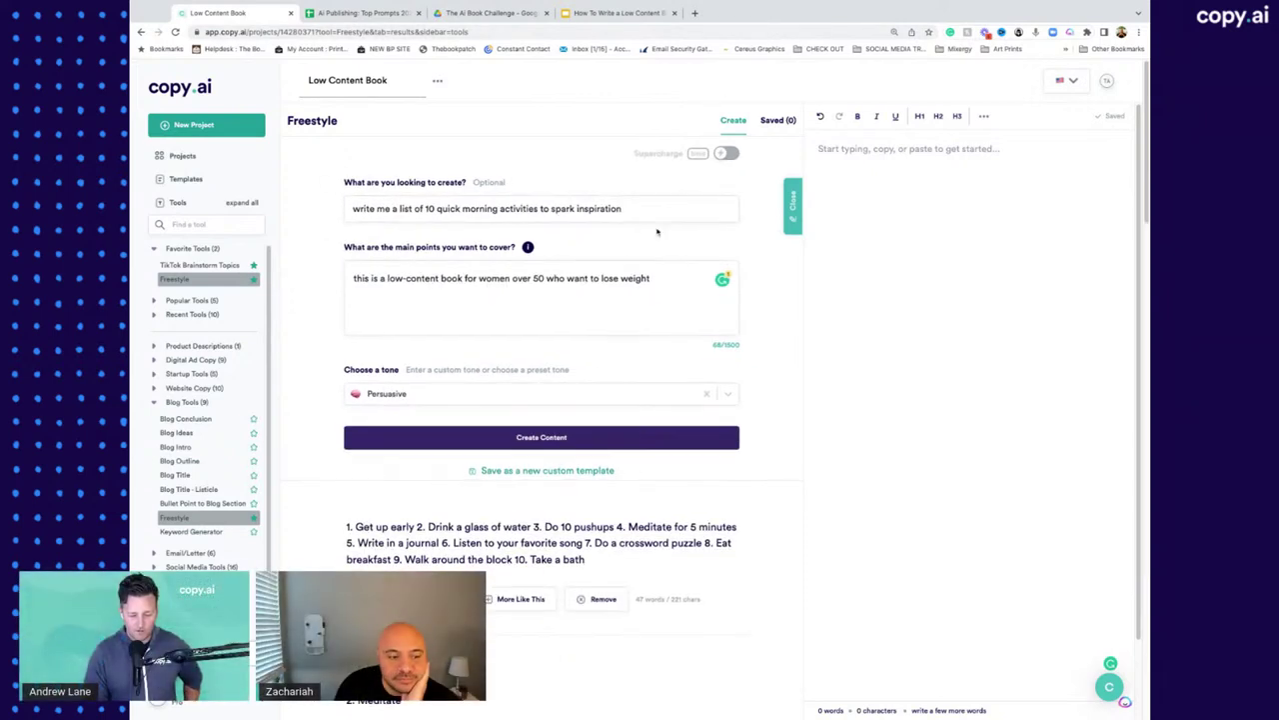
pyautogui.scroll(-1, 657, 229)
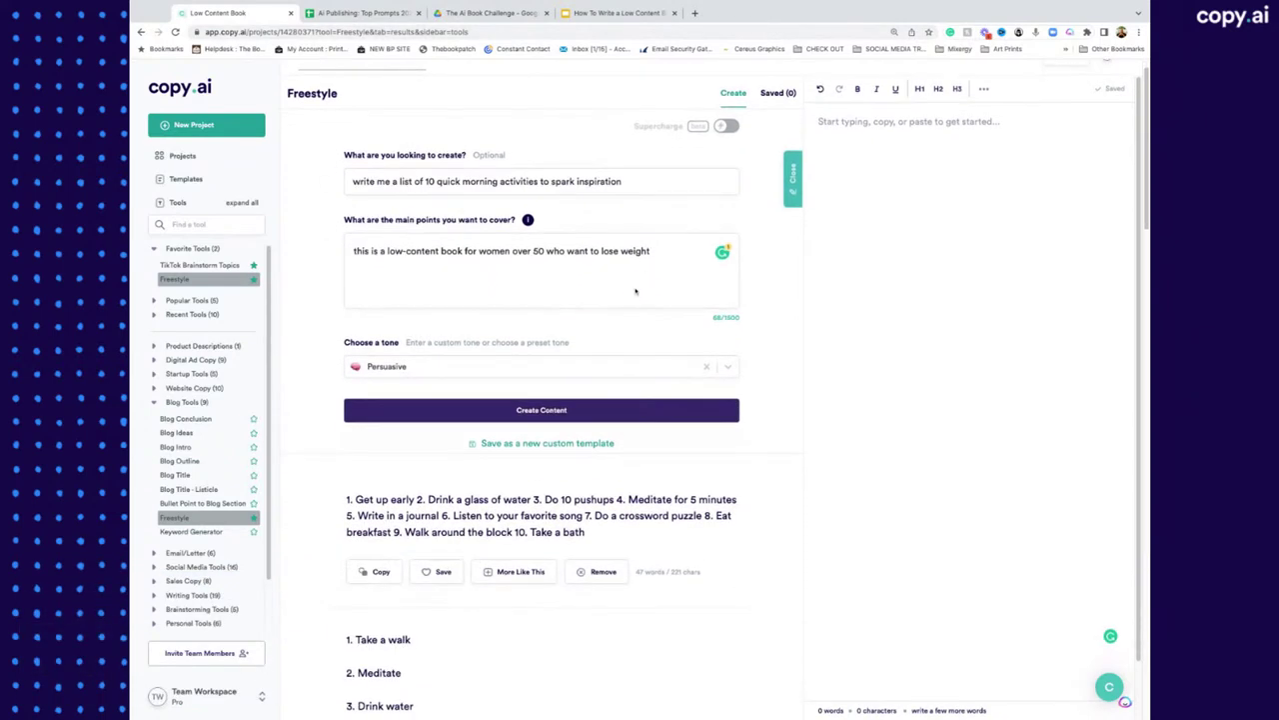
pyautogui.scroll(-3, 635, 291)
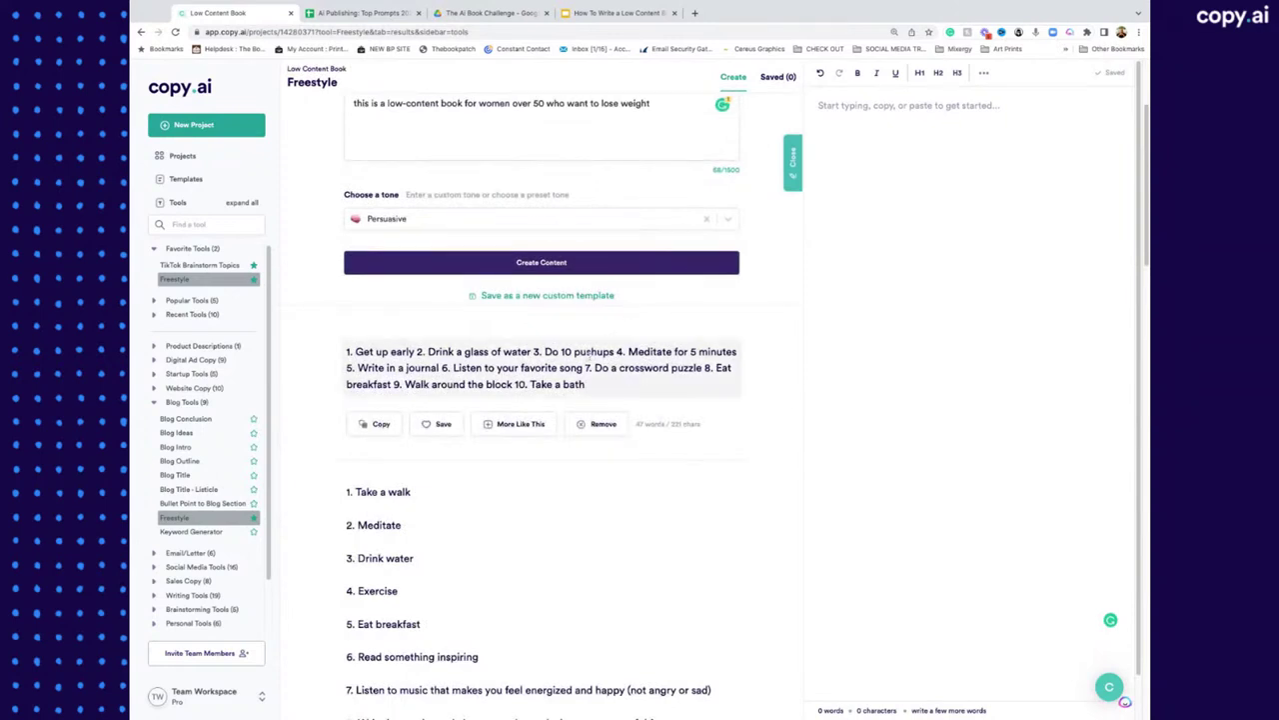
# Step: Copy the generated single-paragraph list beginning with "Get up early" into the blank document
pyautogui.moveTo(589, 383); pyautogui.dragTo(346, 351)
pyautogui.hotkey('ctrl', 'c')
pyautogui.click(742, 392)
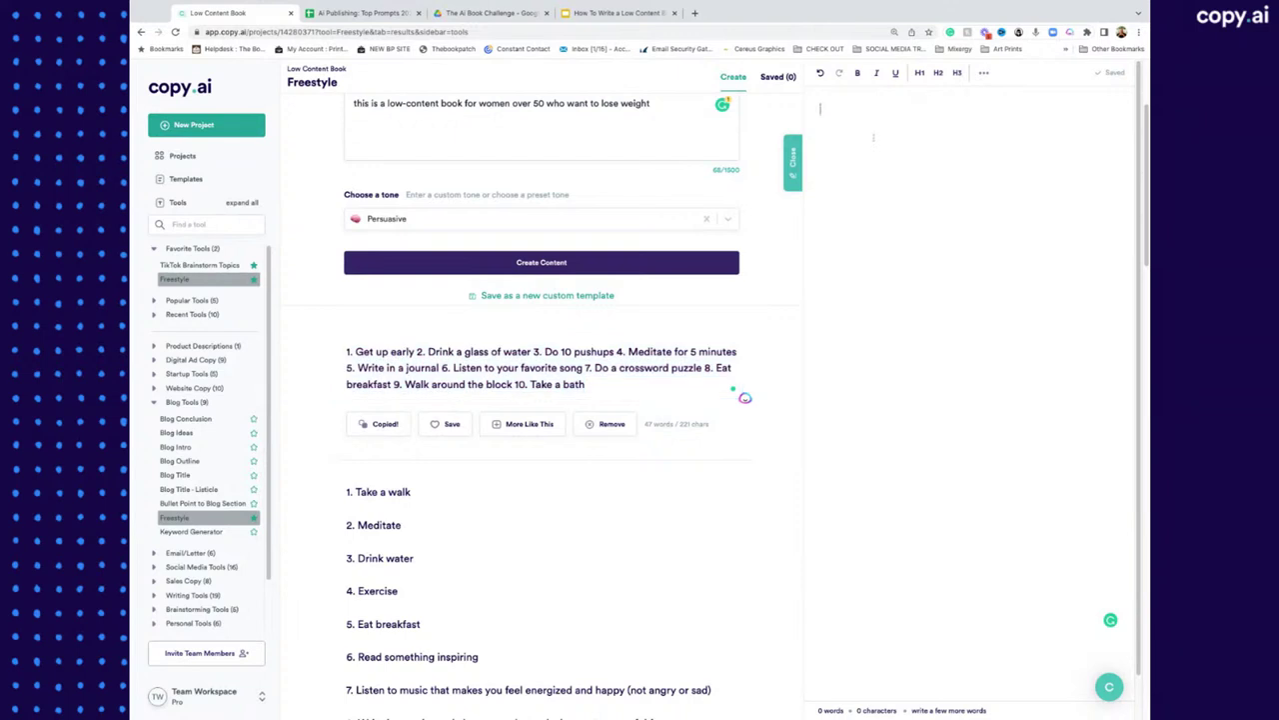
pyautogui.hotkey('ctrl', 'v')
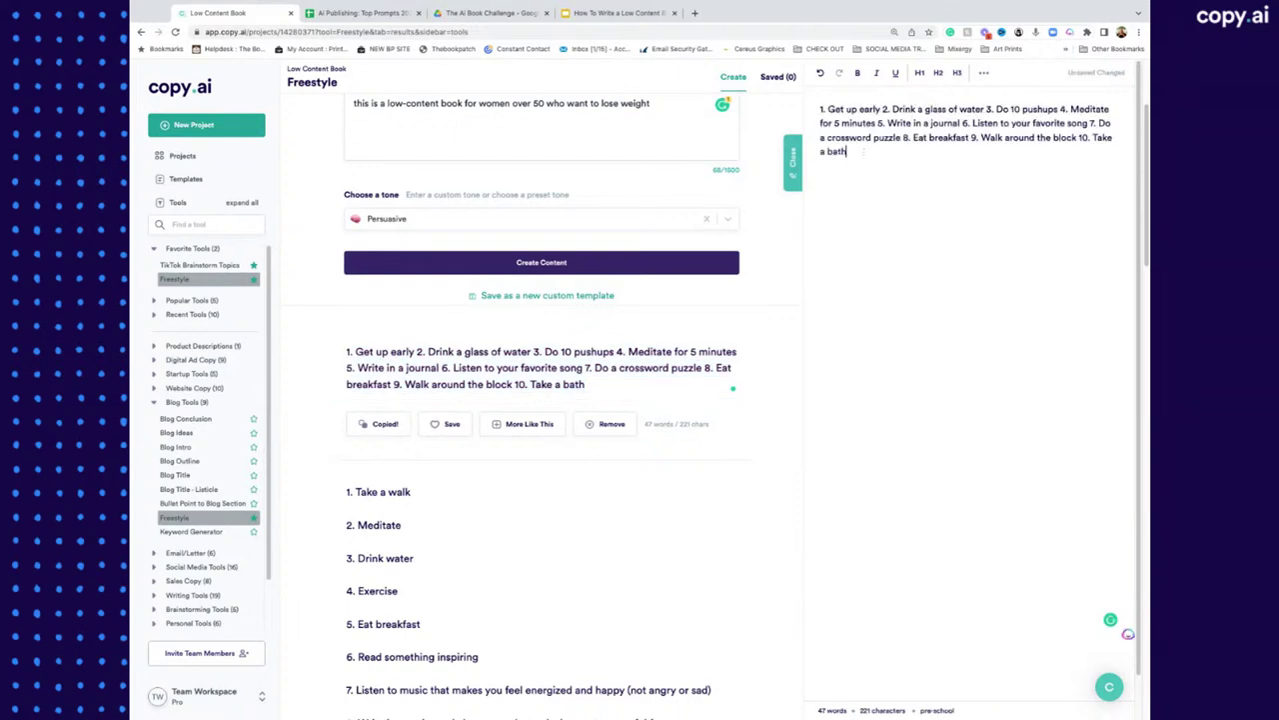
# Step: Split the pasted paragraph in the document so that each of the ten numbered activities starts on its own line
pyautogui.press('Return')
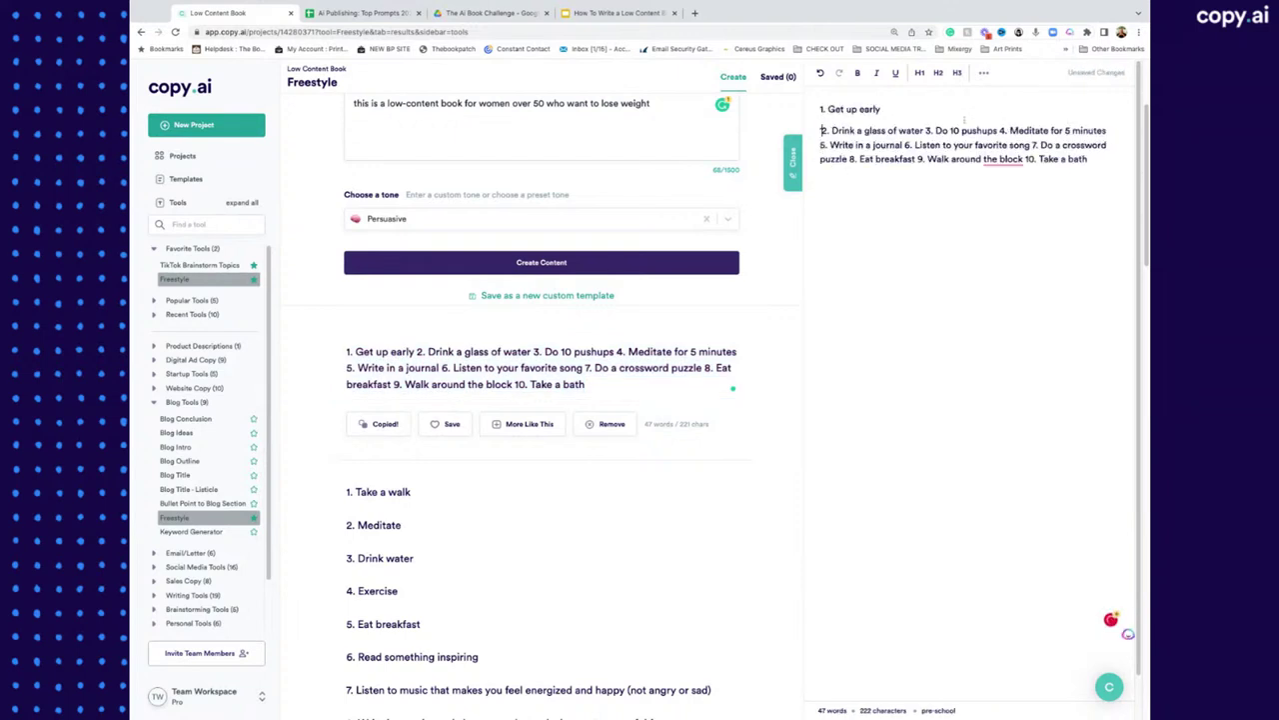
pyautogui.press('Delete')
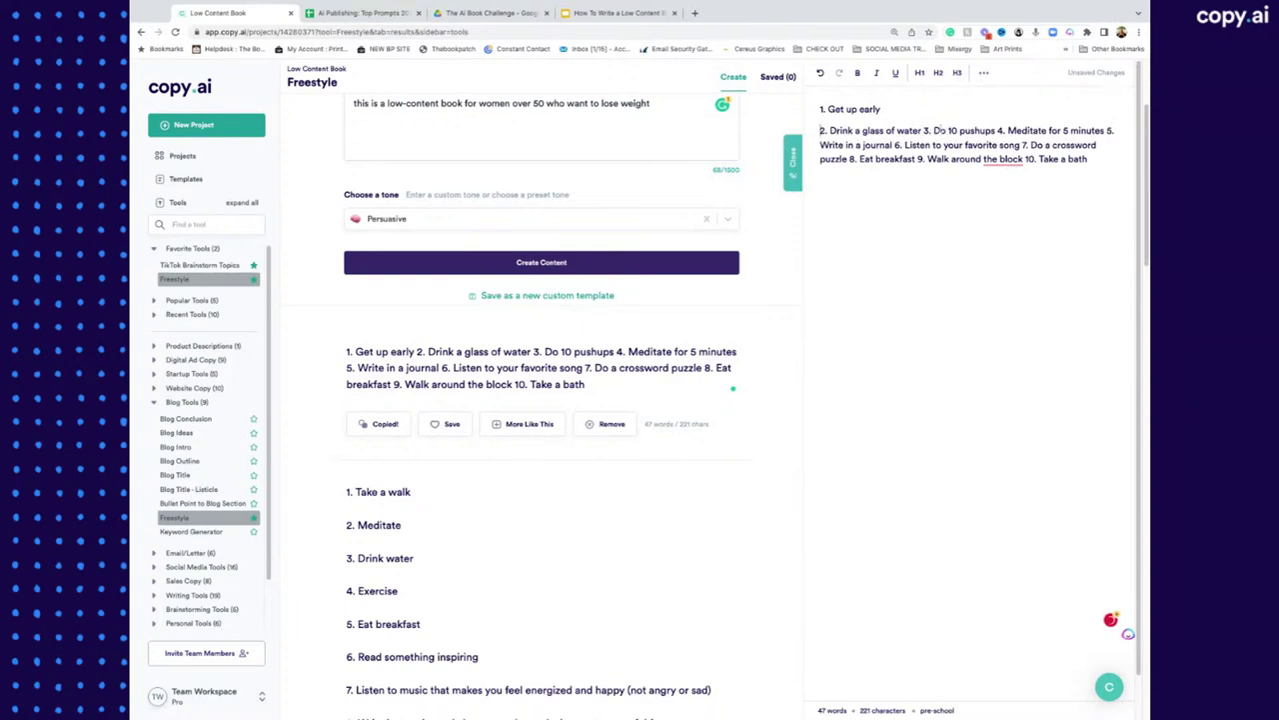
pyautogui.click(924, 130)
pyautogui.press('Return')
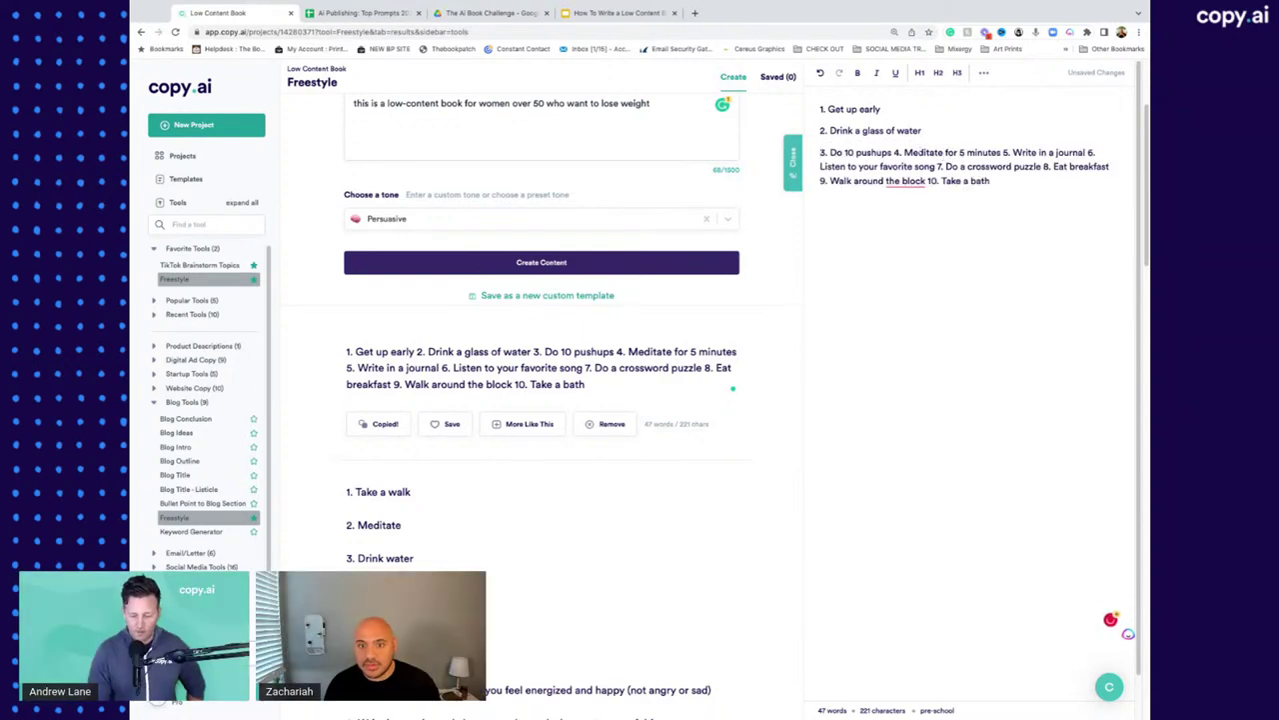
pyautogui.click(897, 152)
pyautogui.press('Return')
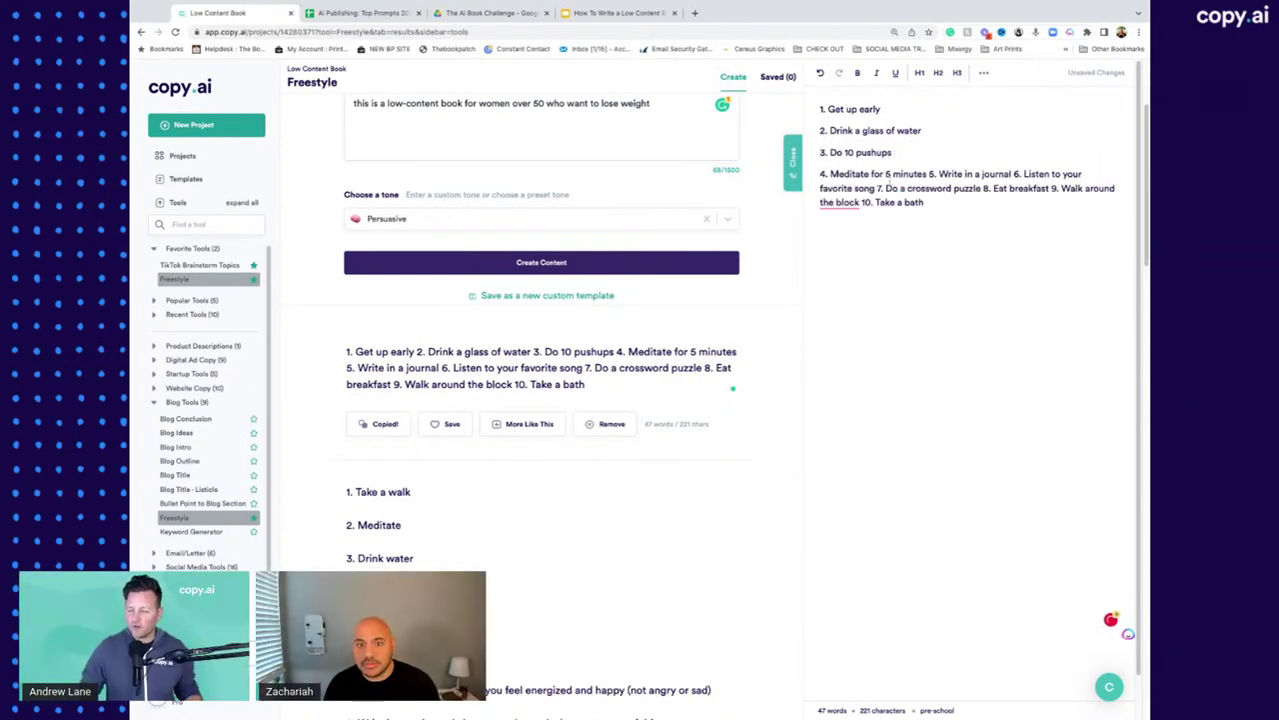
pyautogui.click(929, 174)
pyautogui.press('Return')
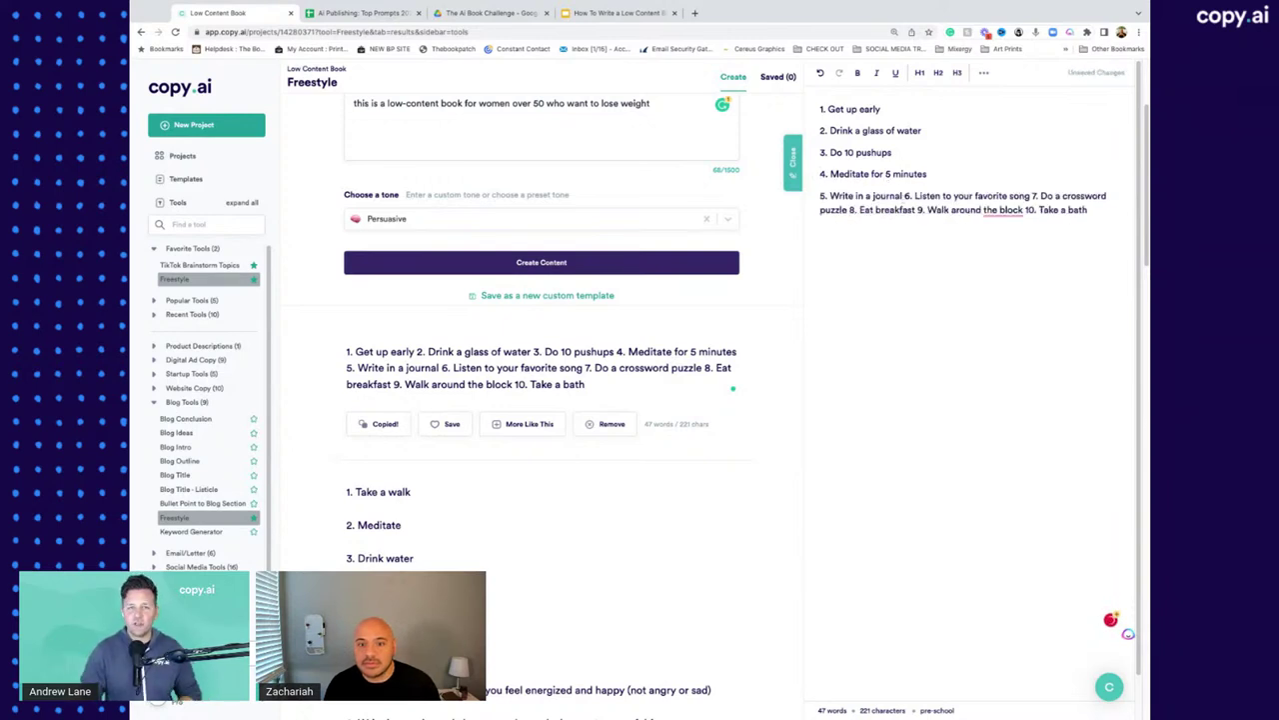
pyautogui.click(904, 196)
pyautogui.press('Return')
pyautogui.click(949, 216)
pyautogui.press('Return')
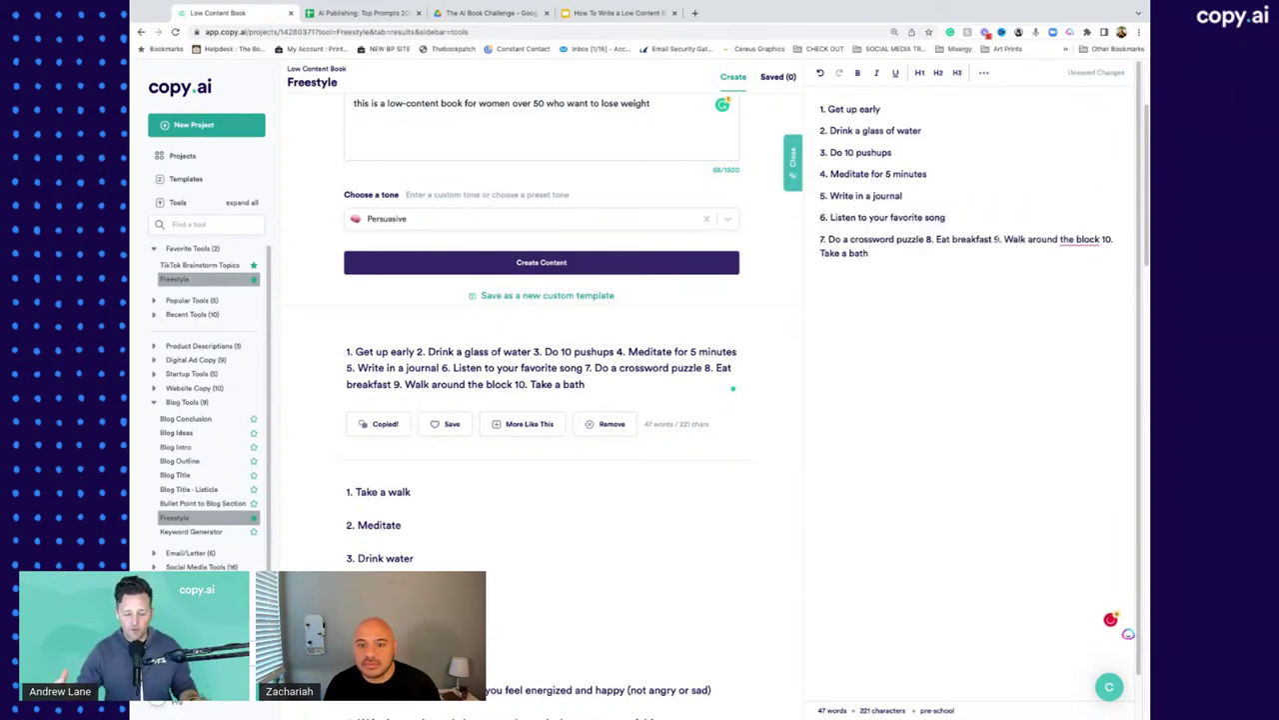
pyautogui.click(928, 239)
pyautogui.press('Return')
pyautogui.click(893, 261)
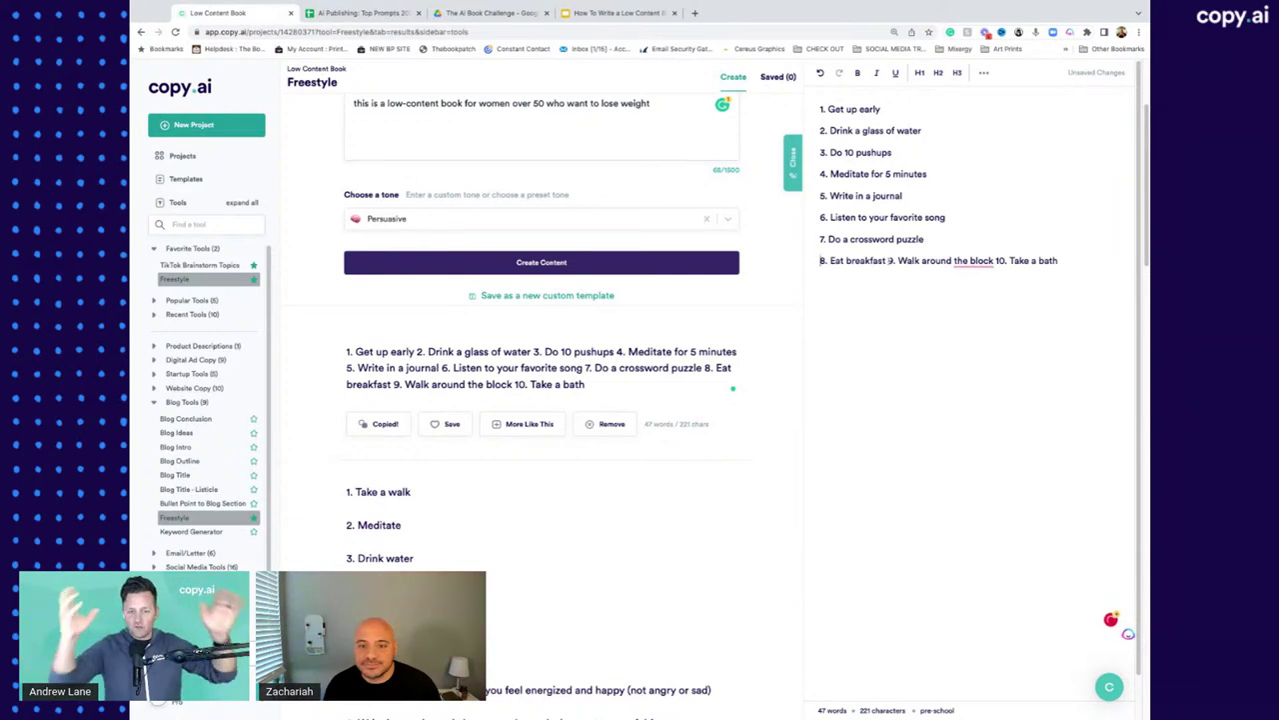
pyautogui.press('Return')
pyautogui.press('Return')
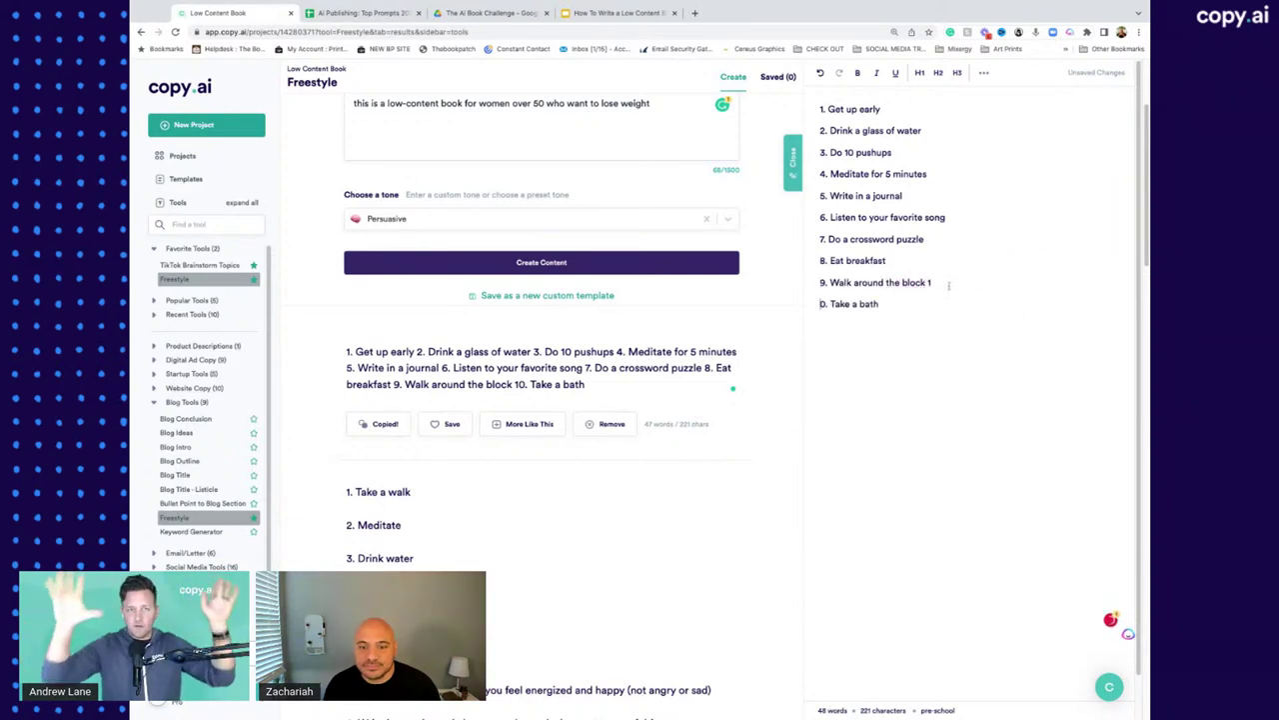
pyautogui.press('BackSpace')
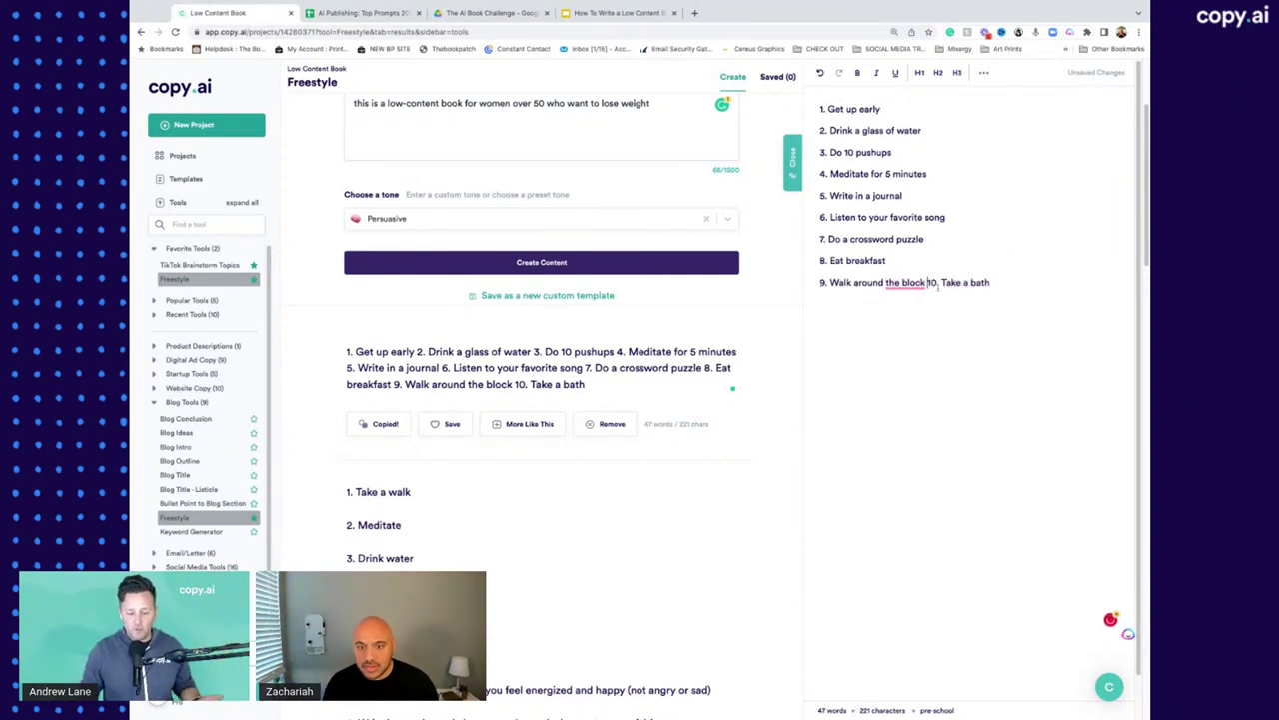
pyautogui.press('Return')
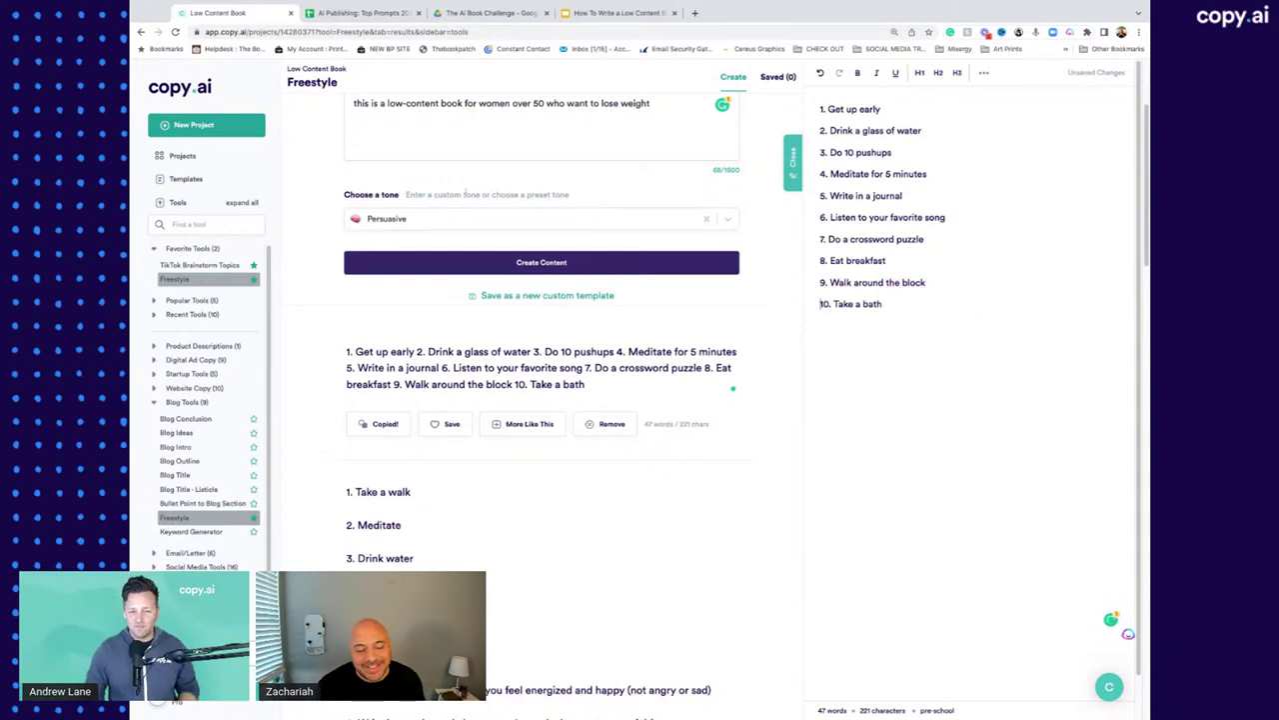
# Step: Change the creation prompt to "write me a list of 10 mantras to repeat in the morning" and generate the content
pyautogui.scroll(3, 596, 158)
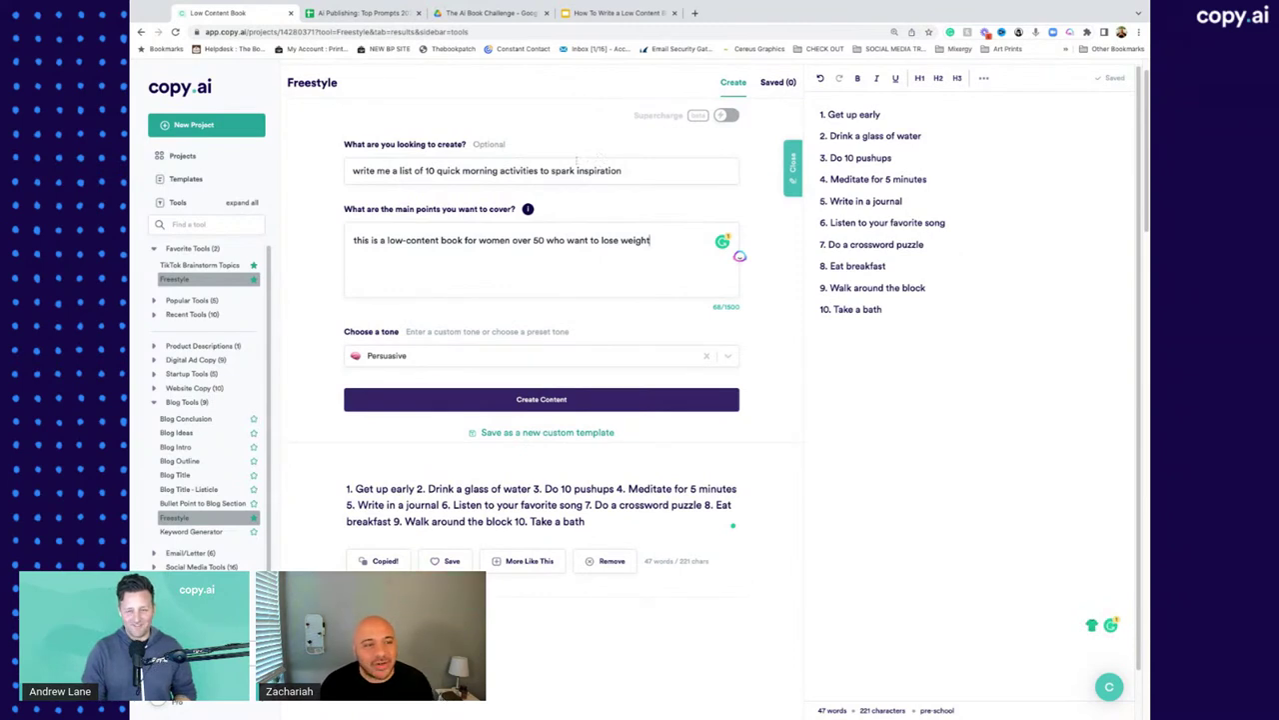
pyautogui.click(656, 170)
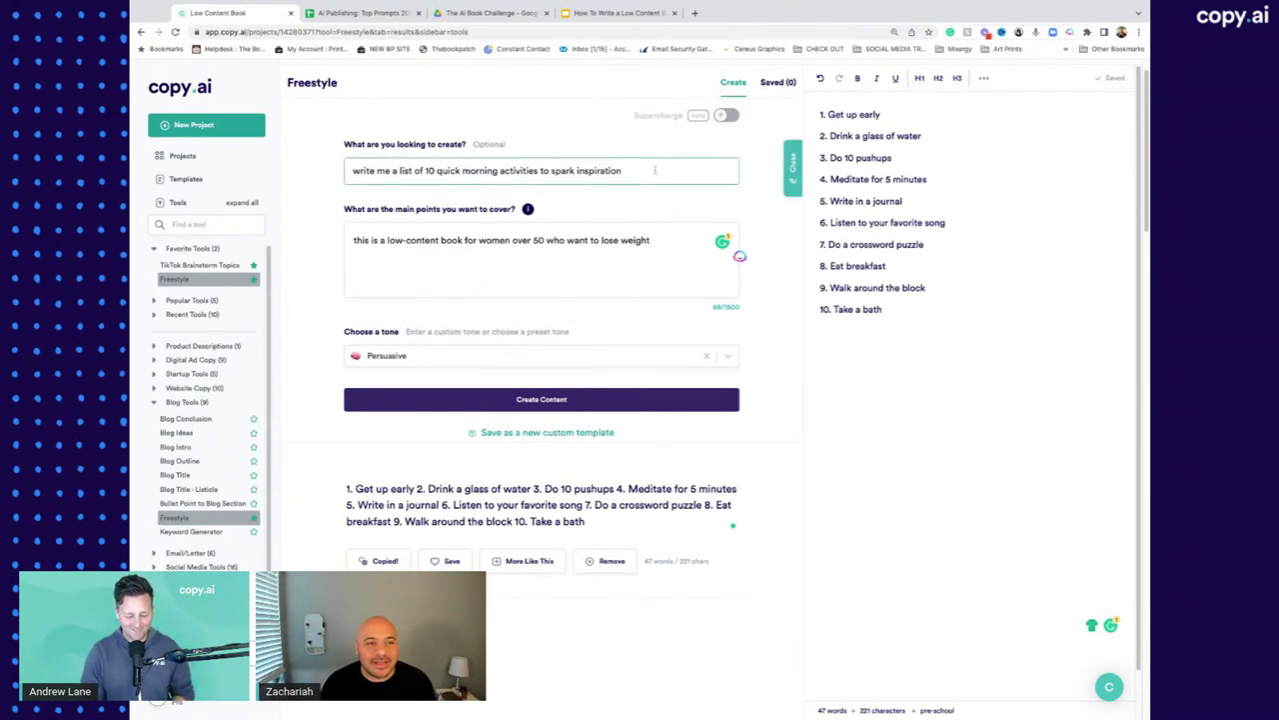
pyautogui.hotkey('ctrl', 'shift', 'Left')
pyautogui.hotkey('ctrl', 'shift', 'Left')
pyautogui.hotkey('ctrl', 'shift', 'Left')
pyautogui.hotkey('ctrl', 'shift', 'Left')
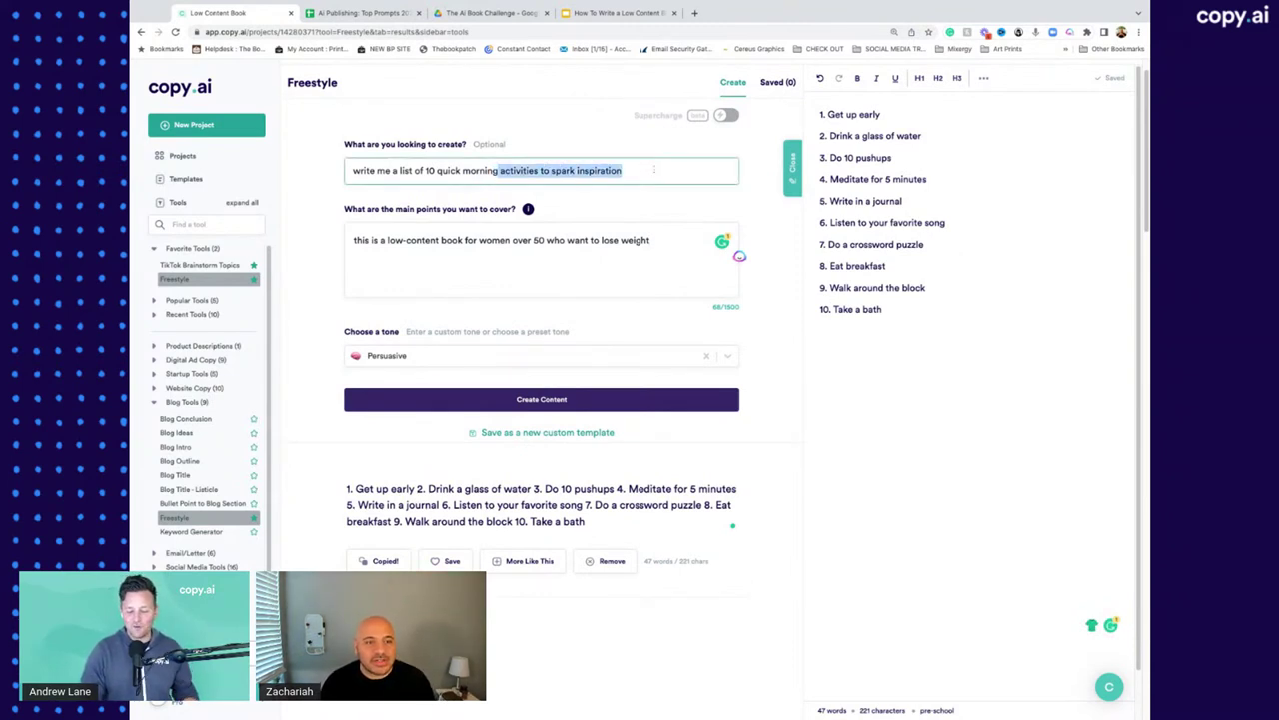
pyautogui.hotkey('ctrl', 'shift', 'Left')
pyautogui.hotkey('ctrl', 'shift', 'Left')
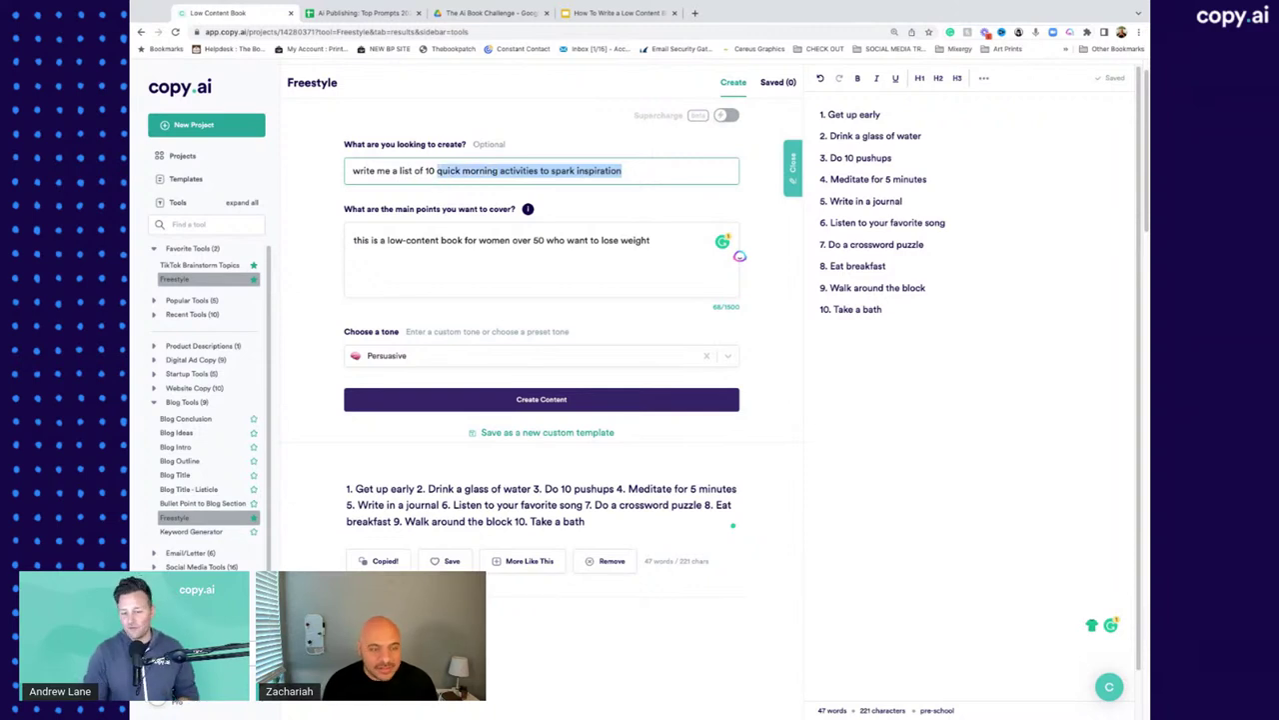
pyautogui.write('mantra')
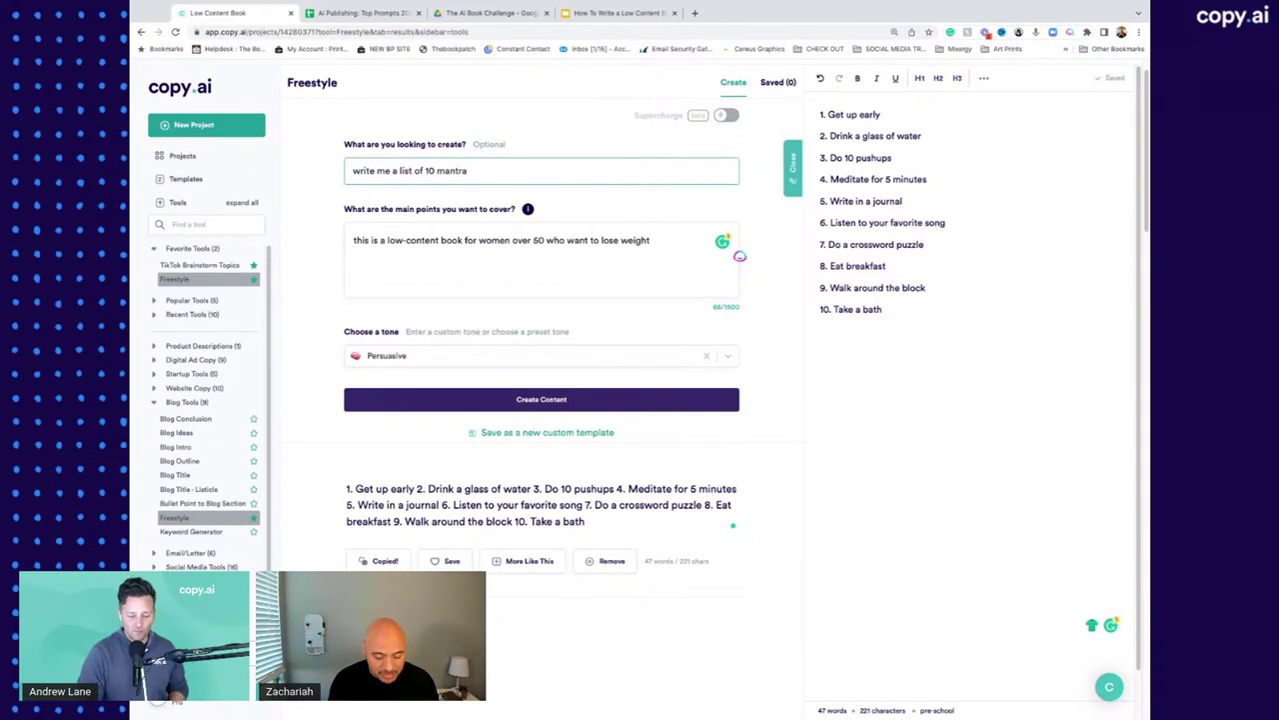
pyautogui.write('s to repeat')
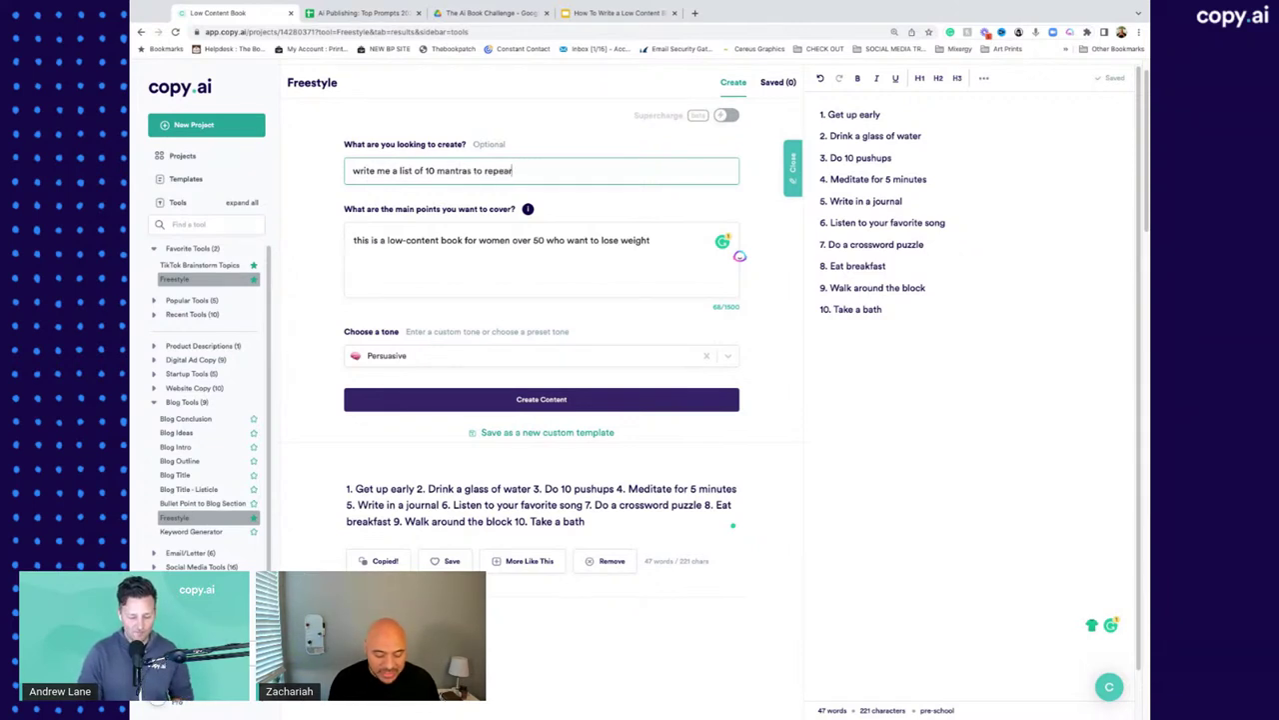
pyautogui.write(' in t')
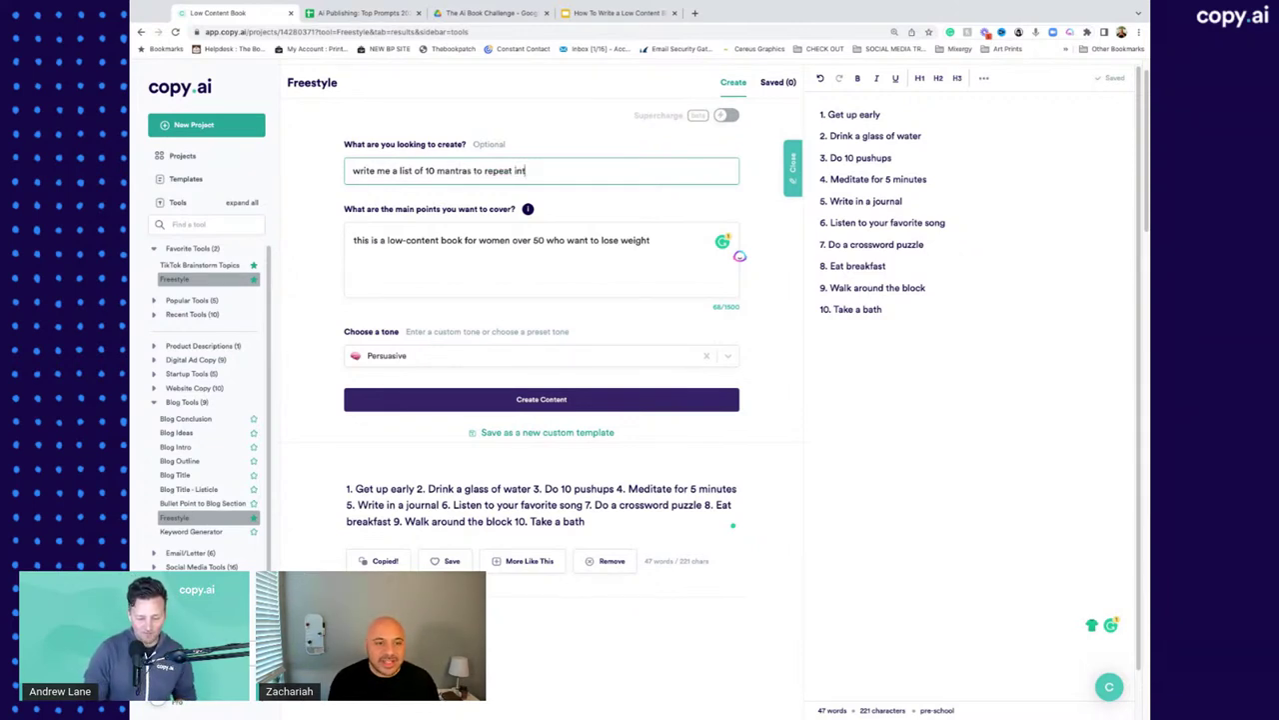
pyautogui.write('he morning')
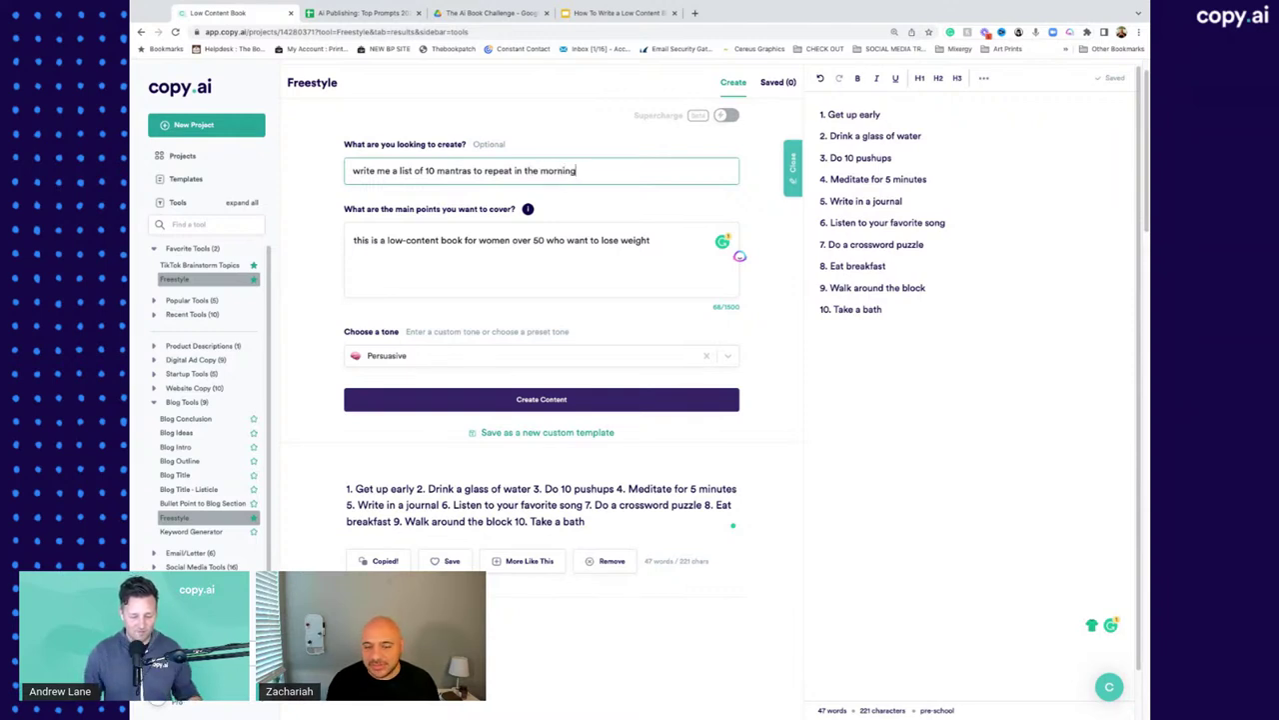
pyautogui.click(533, 398)
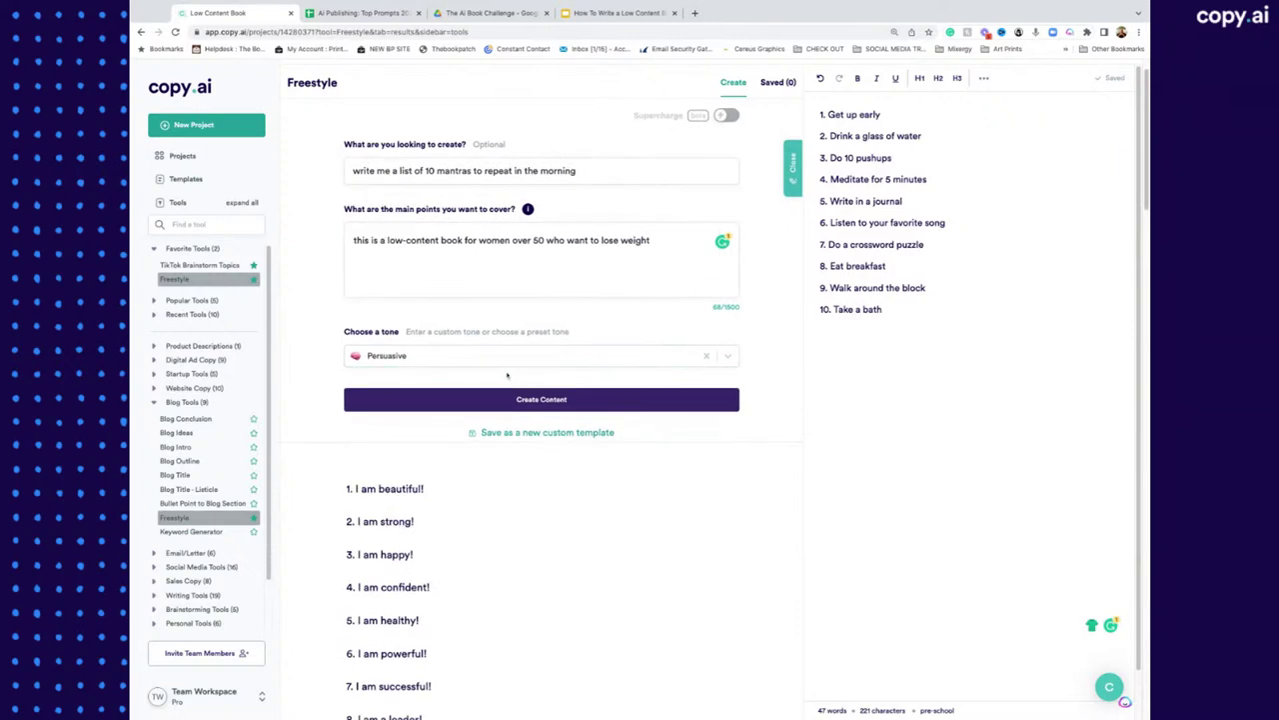
# Step: Set the tone to Friendly and regenerate the list of morning mantras
pyautogui.click(490, 351)
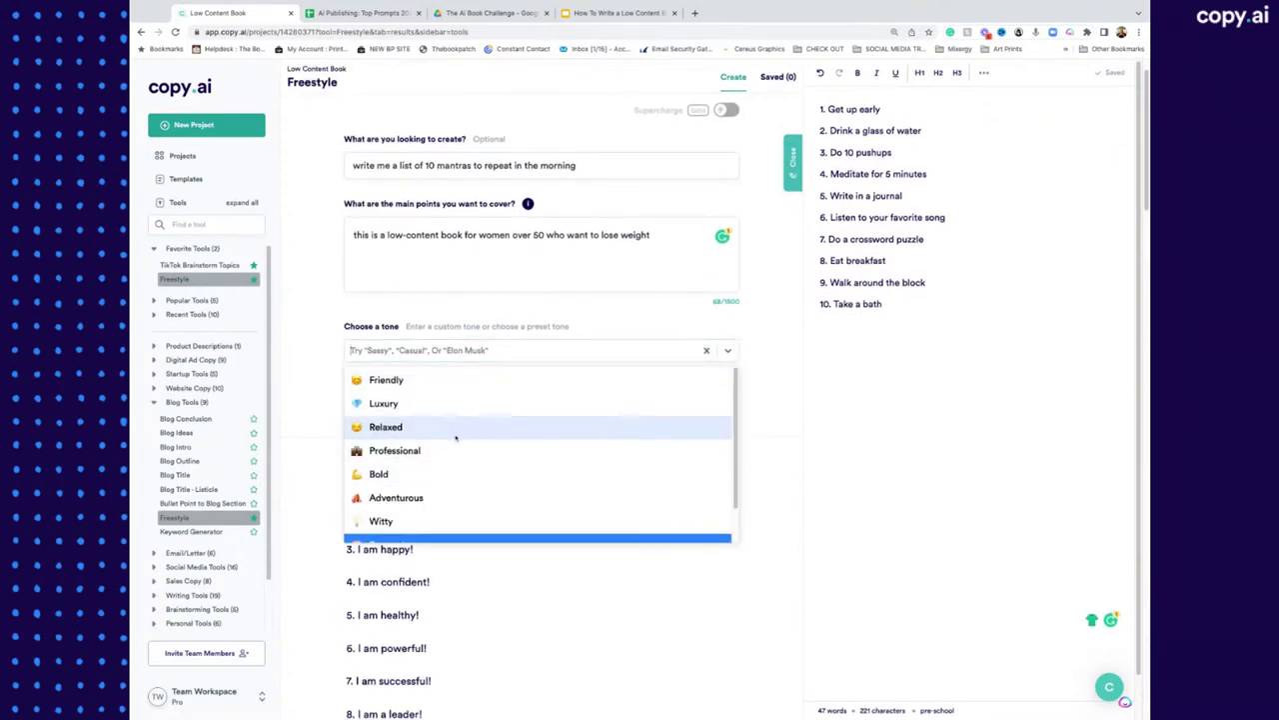
pyautogui.click(388, 386)
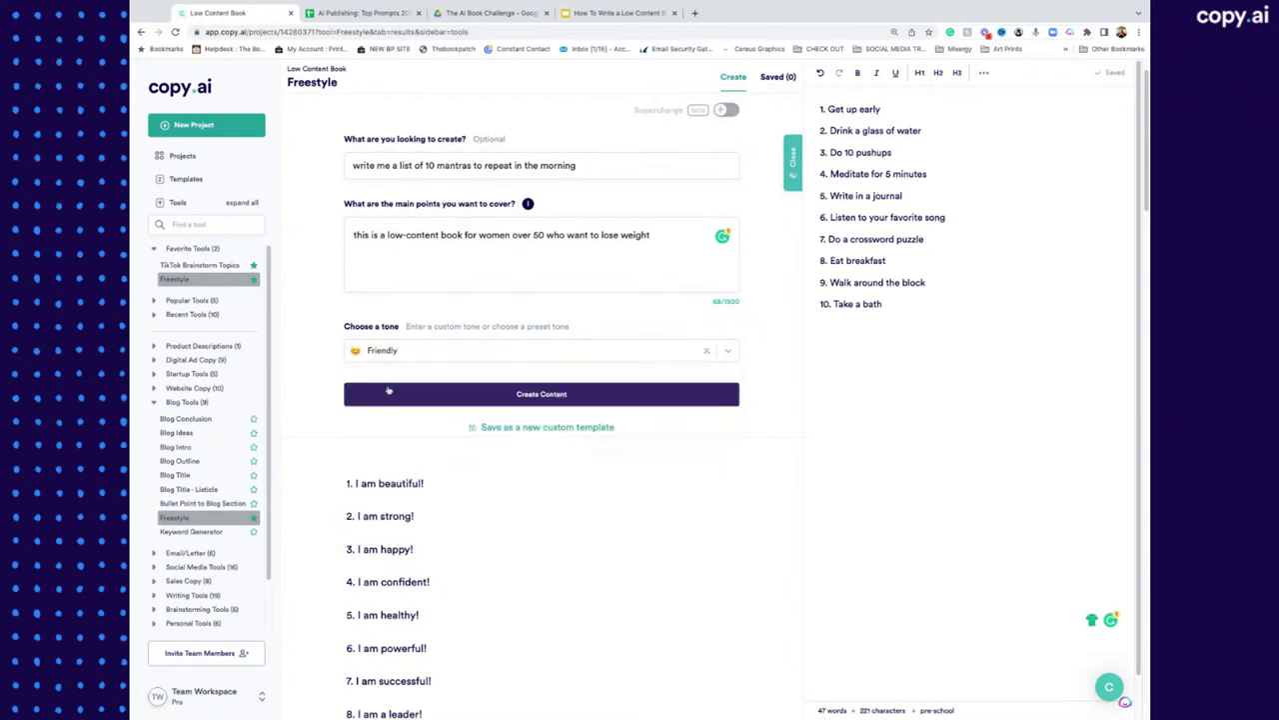
pyautogui.click(521, 393)
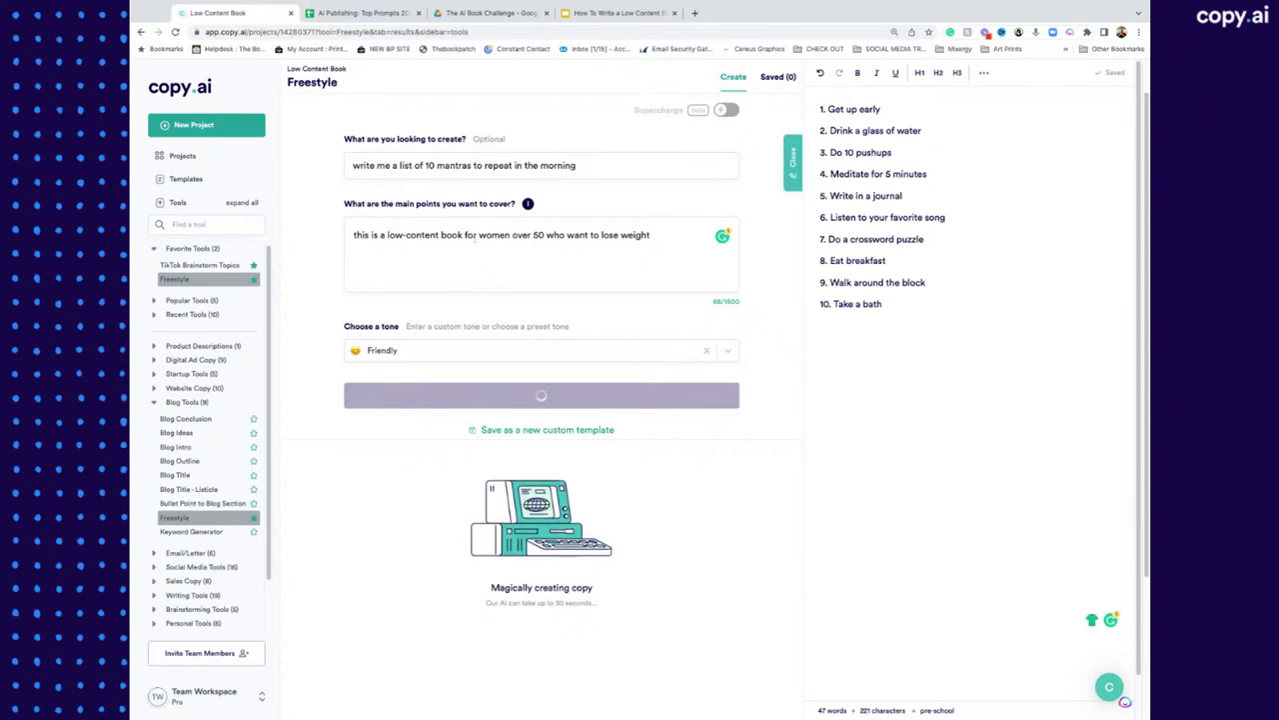
pyautogui.tripleClick(477, 235)
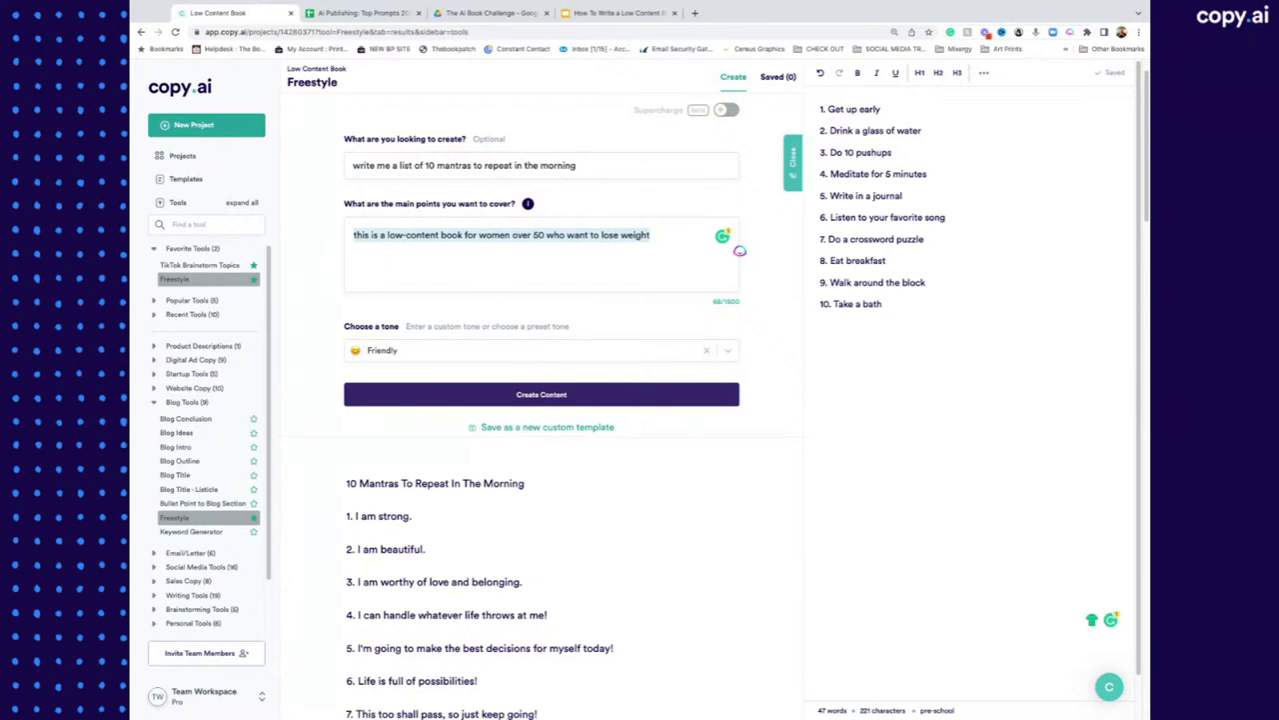
# Step: Extend the main points with "and feel inspired every morning" and regenerate the list of morning mantras
pyautogui.scroll(-2, 467, 140)
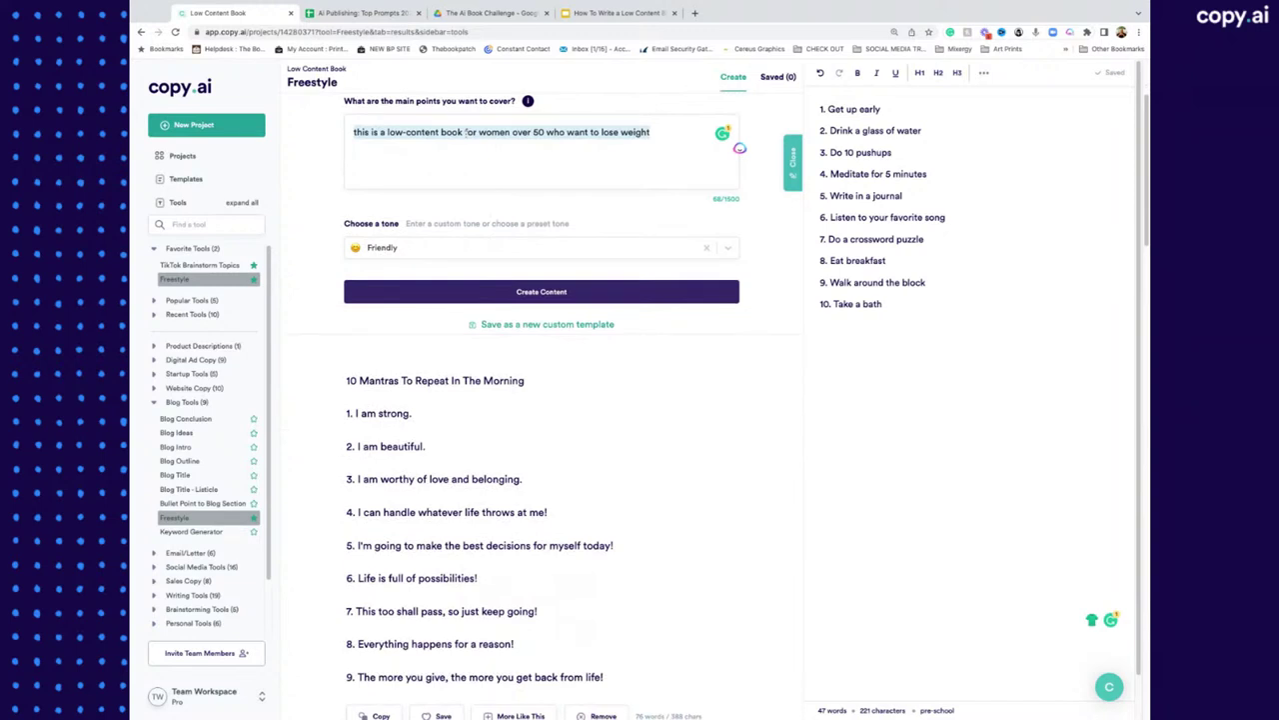
pyautogui.click(467, 131)
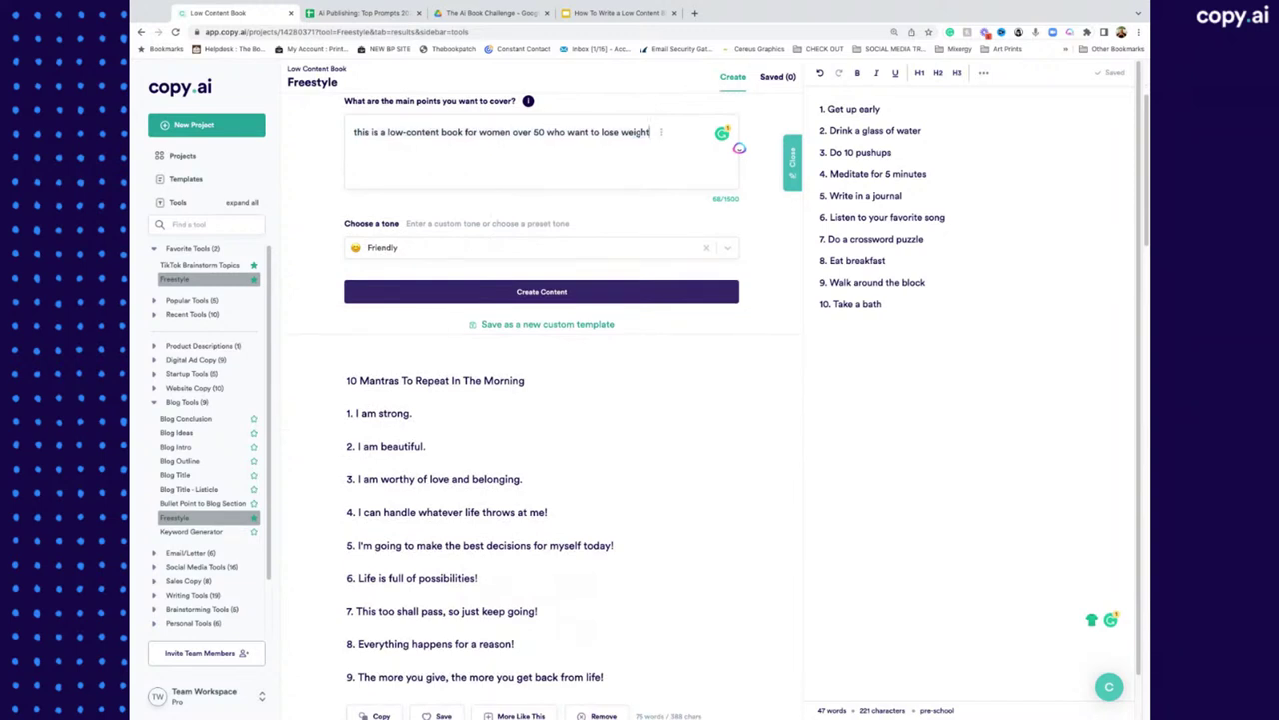
pyautogui.write('and feel inspired every mor')
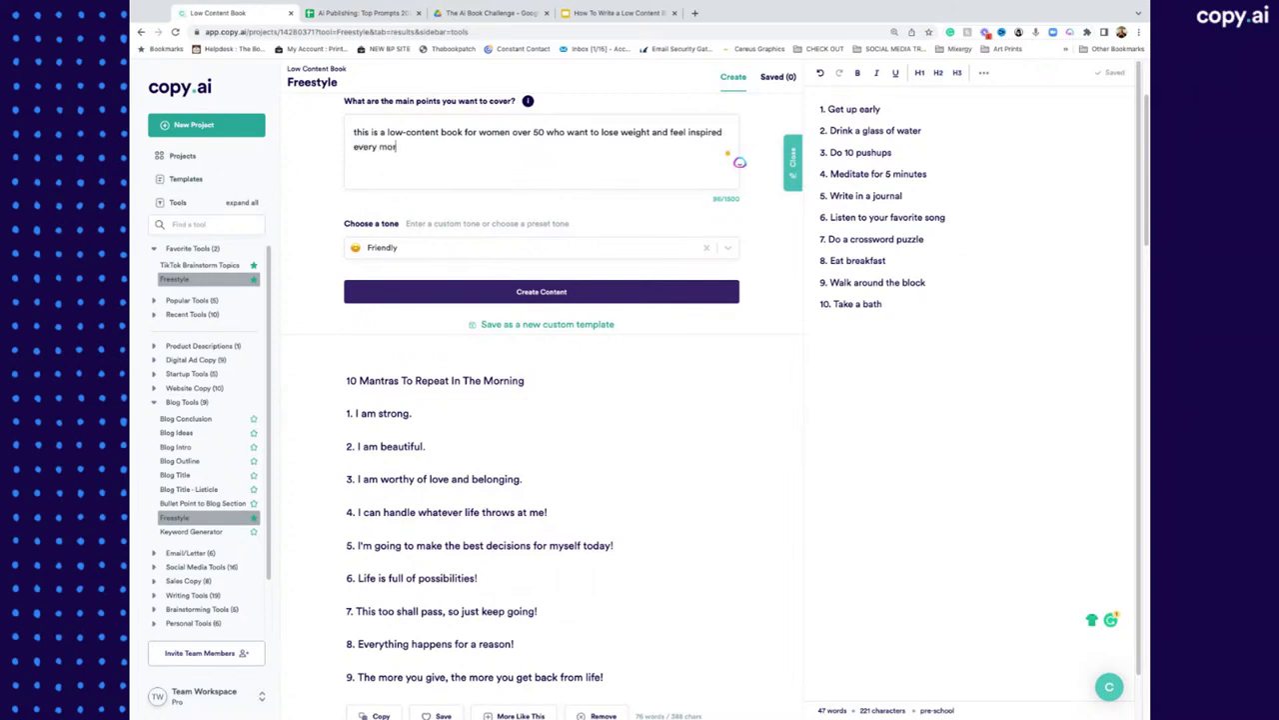
pyautogui.write('ning')
pyautogui.click(628, 292)
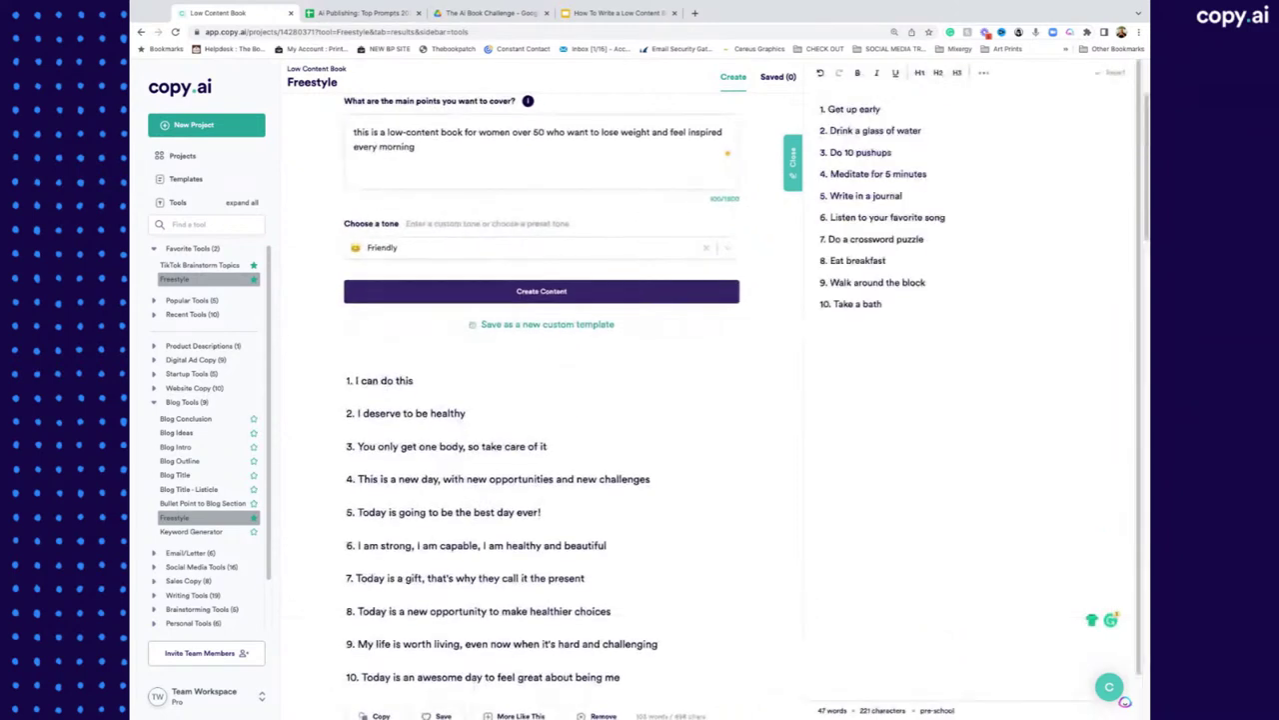
# Step: Copy the generated mantra "I deserve to be healthy" onto a new line below "3. Do 10 pushups" in the document
pyautogui.scroll(-1, 609, 312)
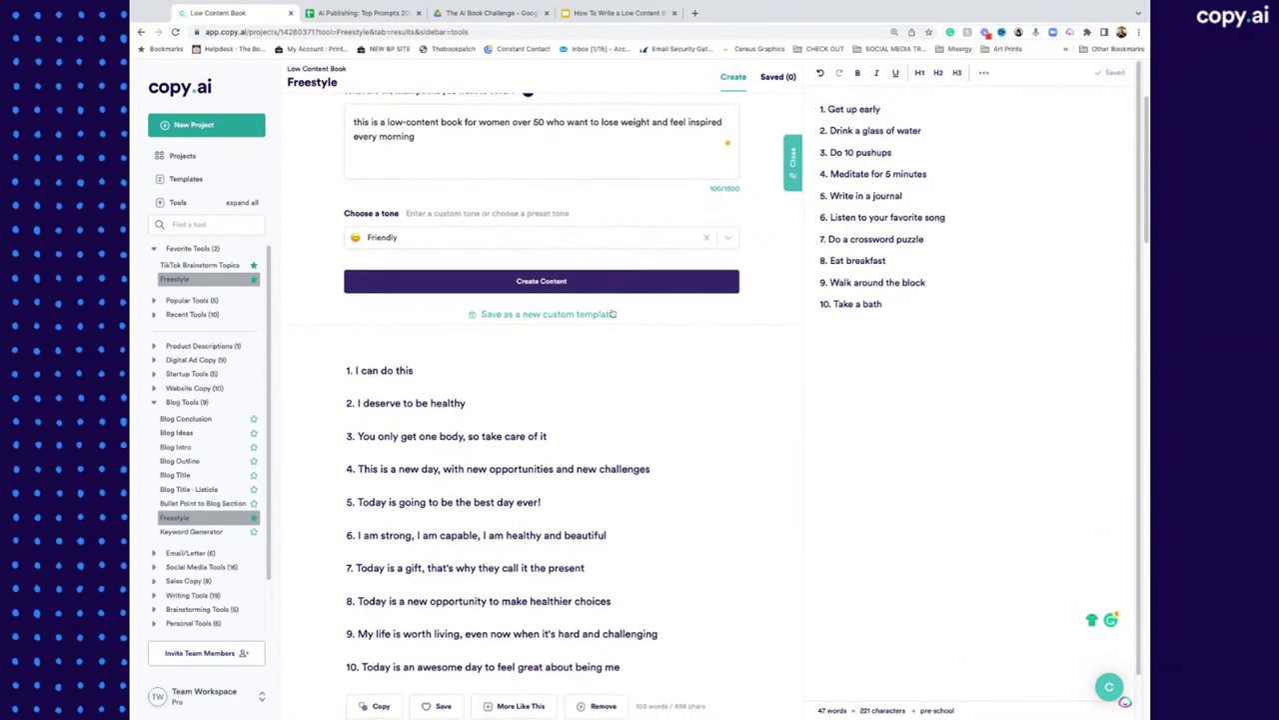
pyautogui.scroll(3, 610, 312)
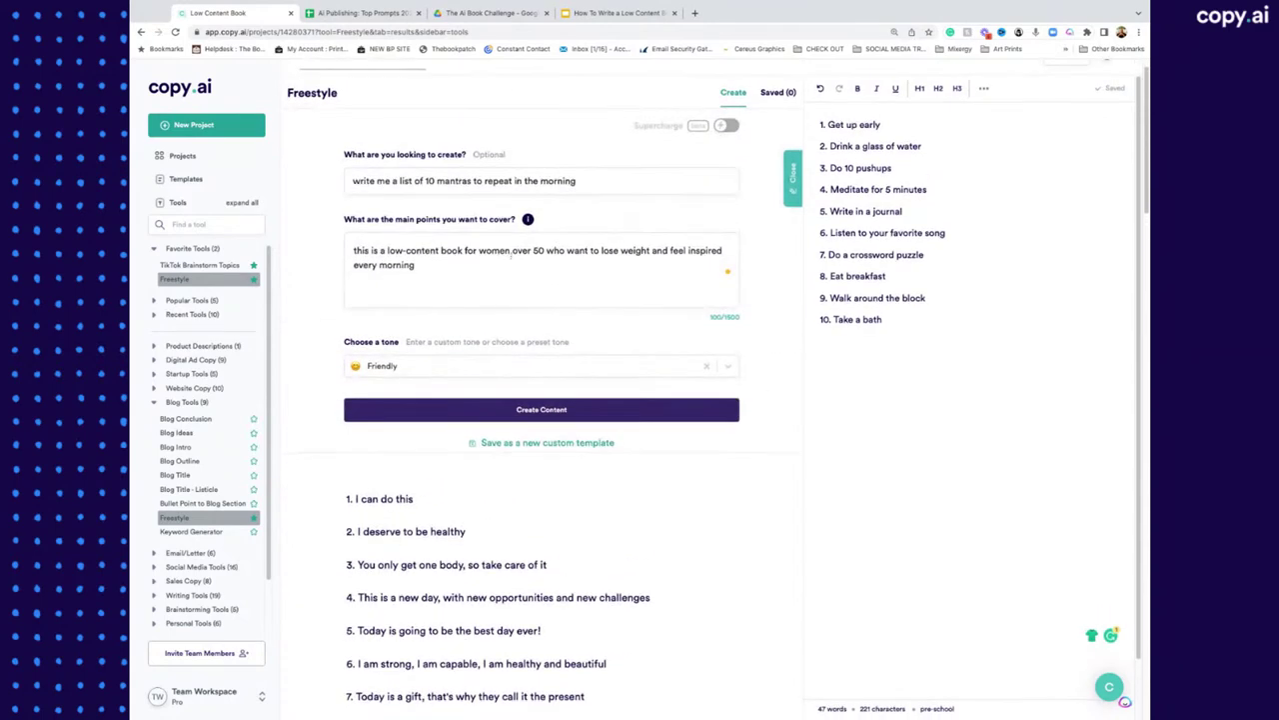
pyautogui.scroll(-3, 512, 271)
pyautogui.scroll(-1, 513, 272)
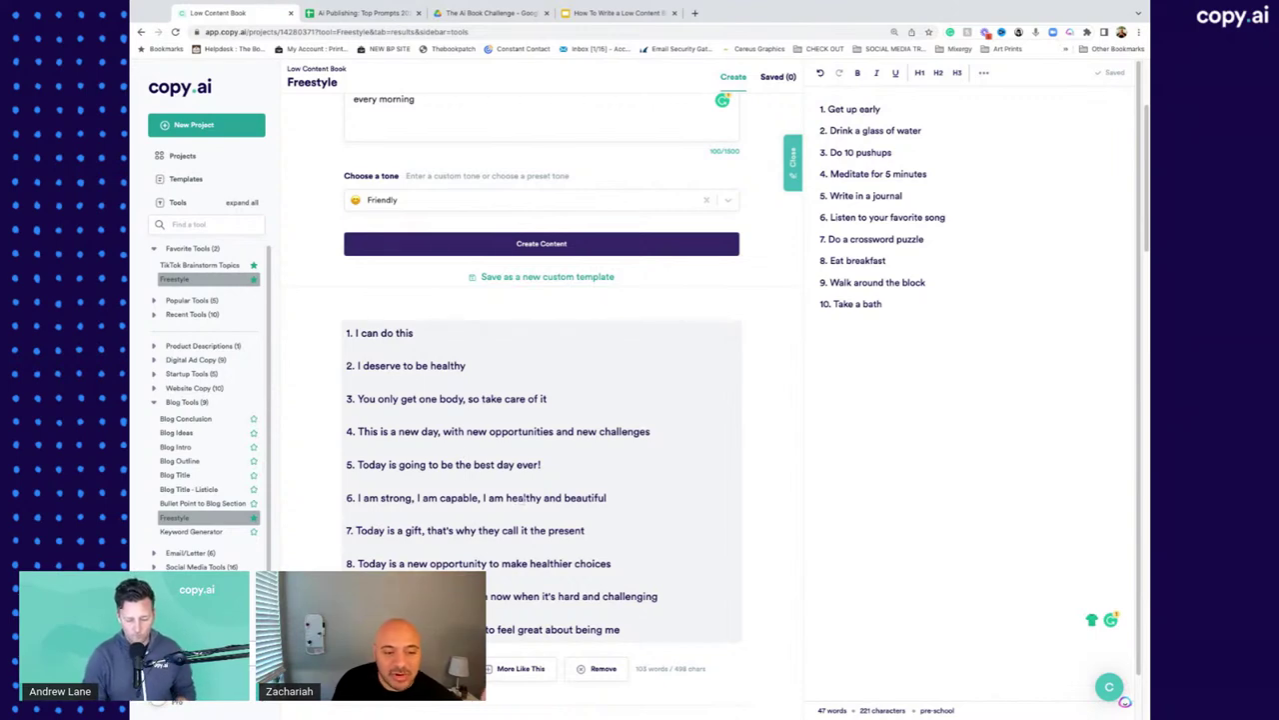
pyautogui.scroll(2, 488, 416)
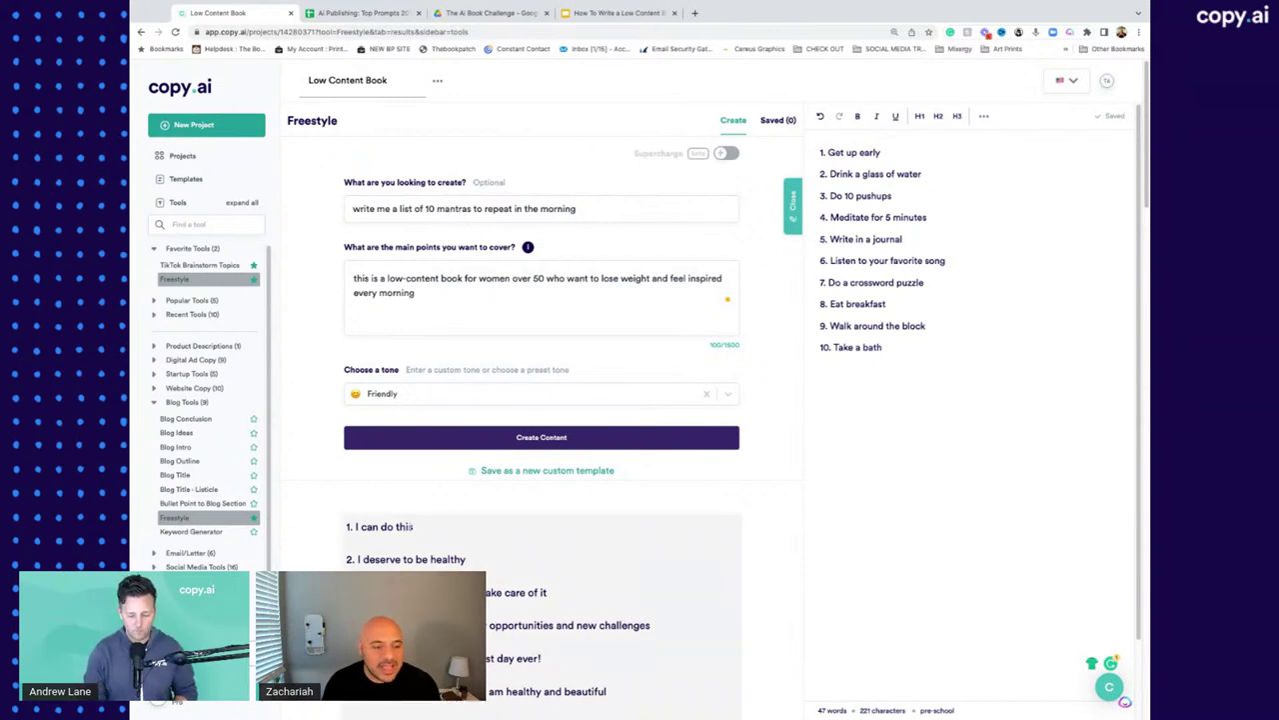
pyautogui.moveTo(466, 559); pyautogui.dragTo(357, 559)
pyautogui.hotkey('ctrl', 'c')
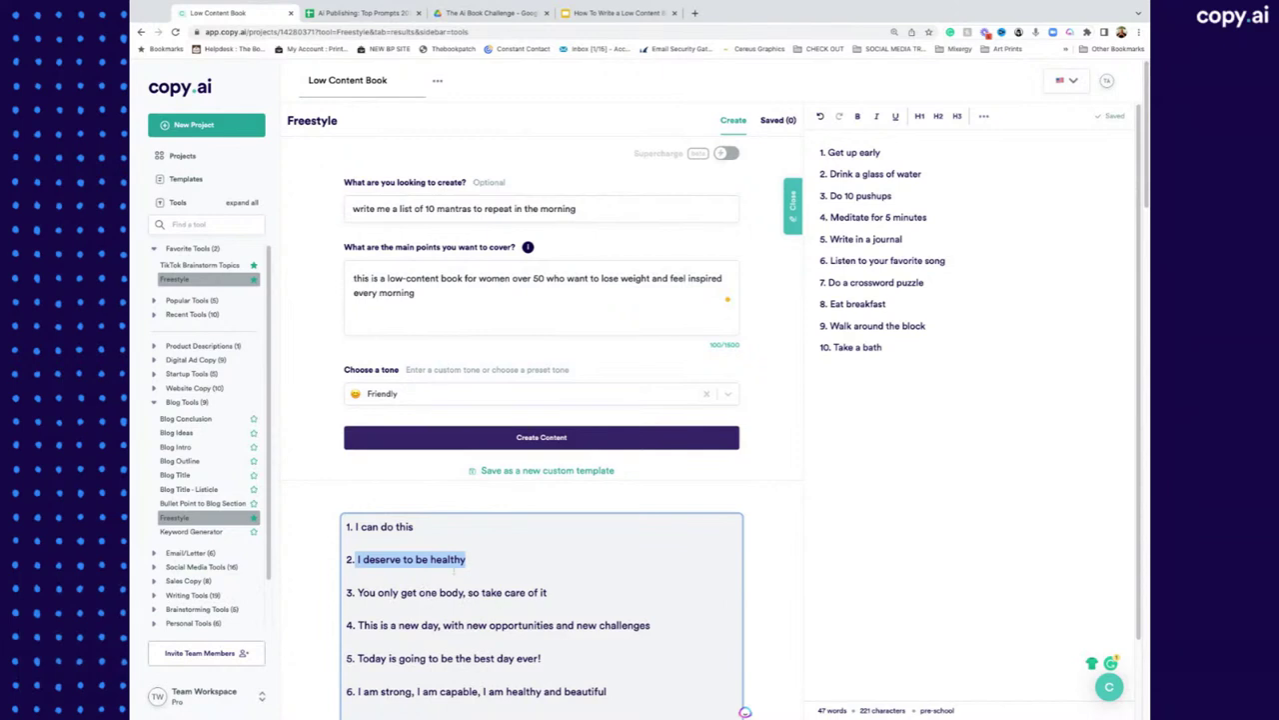
pyautogui.click(893, 196)
pyautogui.press('Return')
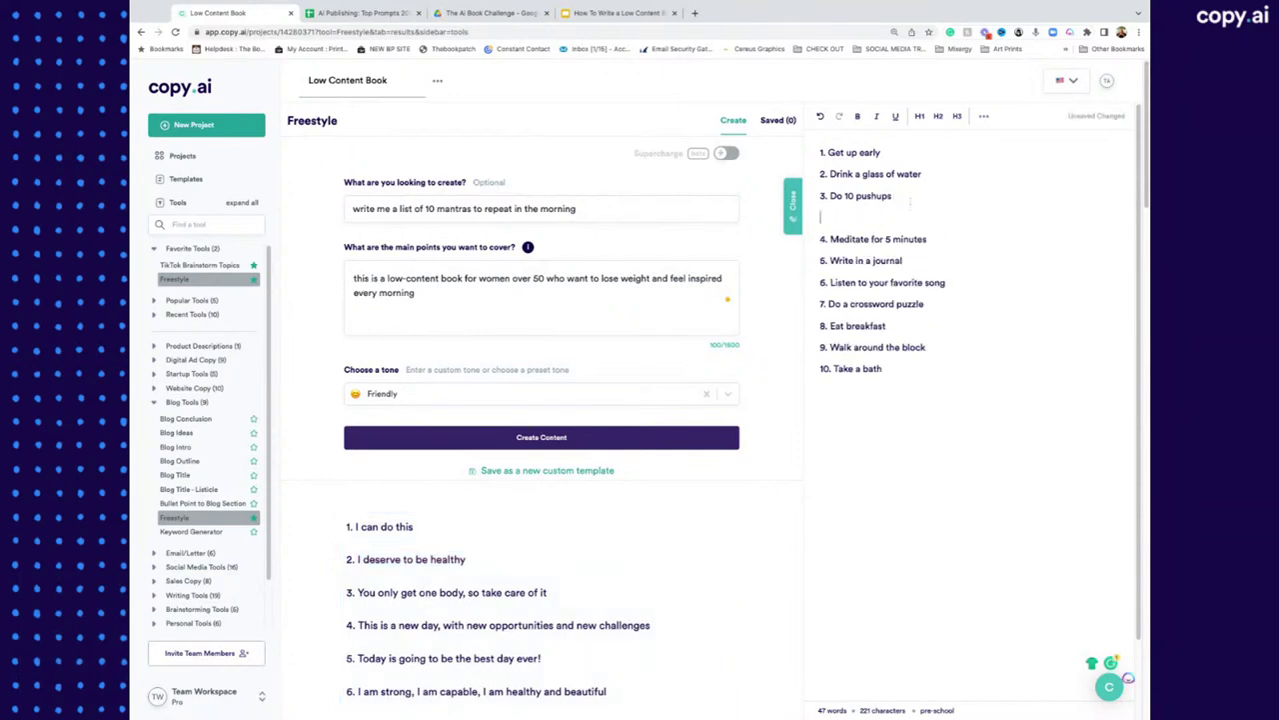
pyautogui.hotkey('ctrl', 'v')
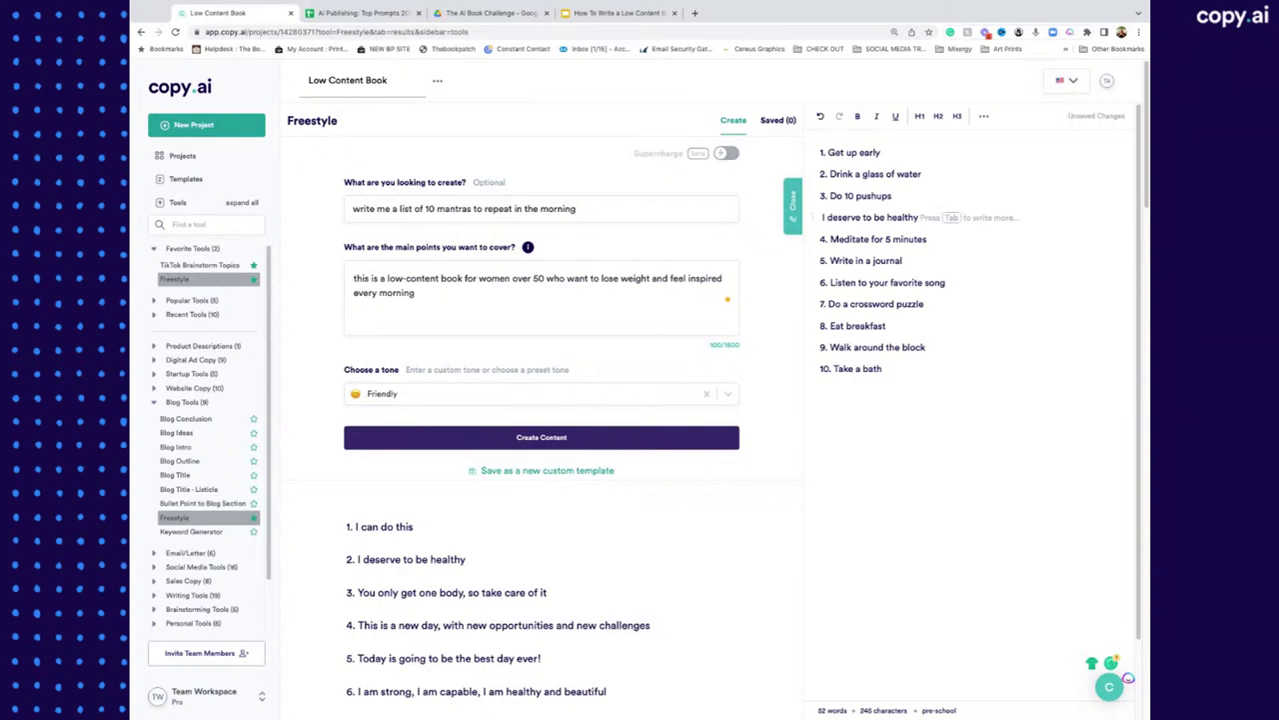
# Step: Add the label "Daily Mantra:" in front of "I deserve to be healthy" in the document
pyautogui.click(822, 217)
pyautogui.write('Mantra')
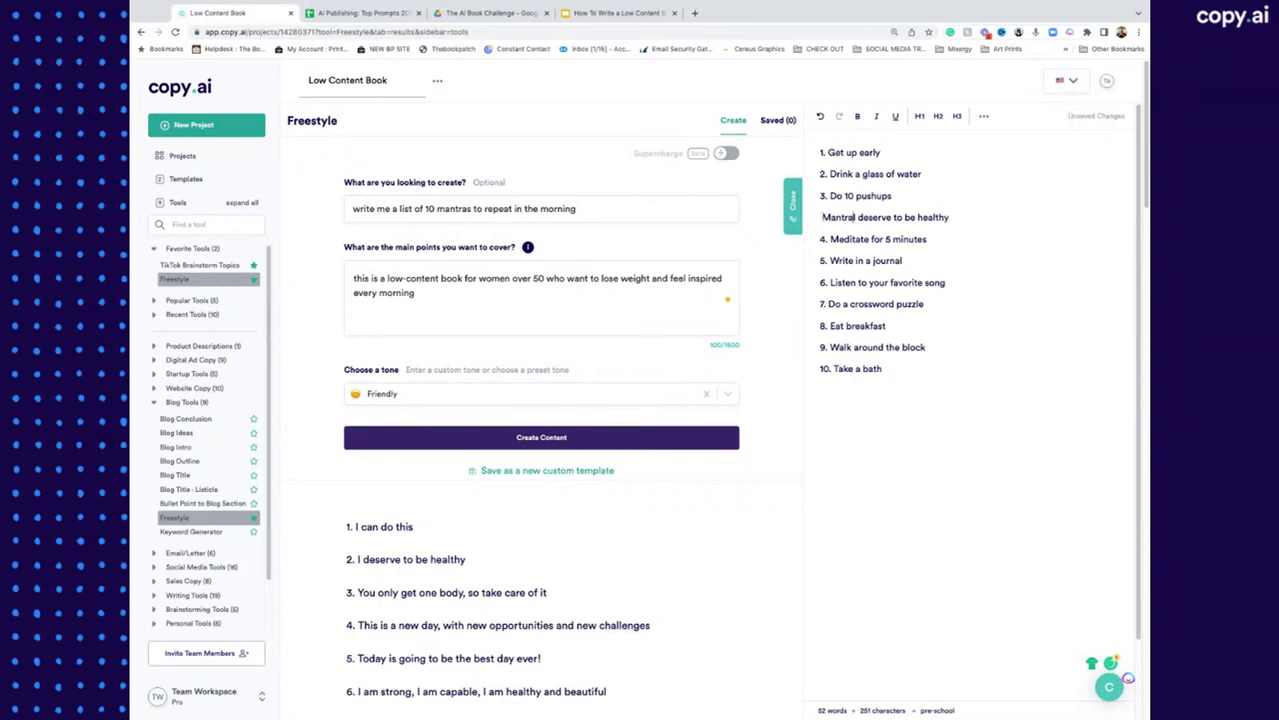
pyautogui.press('BackSpace')
pyautogui.press('BackSpace')
pyautogui.press('BackSpace')
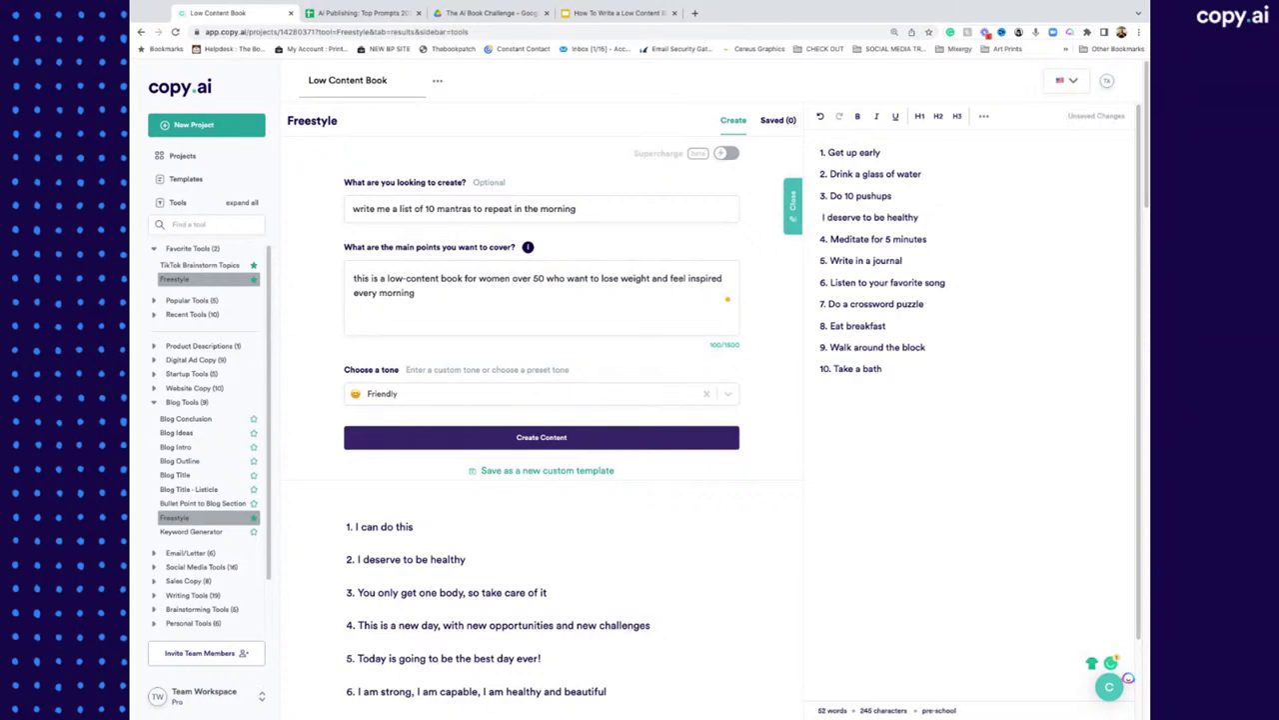
pyautogui.write('Daily Mantra')
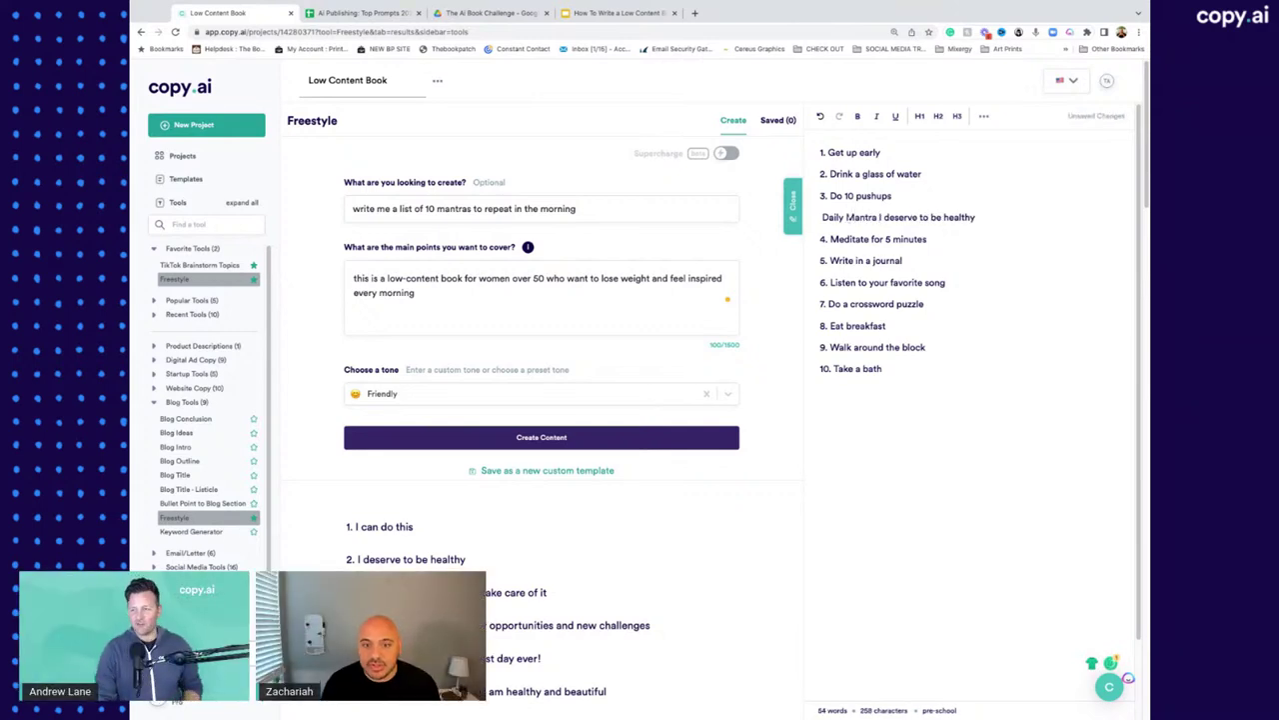
pyautogui.press('BackSpace')
pyautogui.write(':')
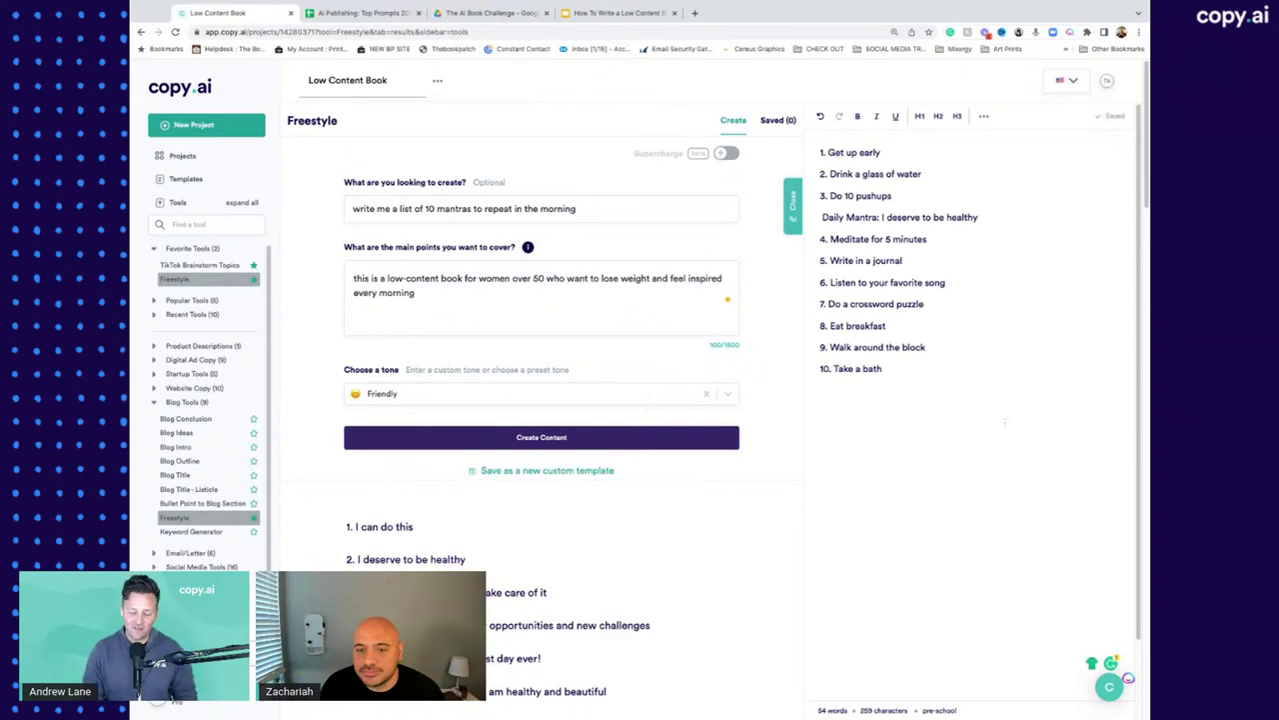
# Step: Copy the mantra "I am strong, I am capable, I am healthy and beautiful" onto a new line below "4. Meditate for 5 minutes"
pyautogui.scroll(-5, 612, 497)
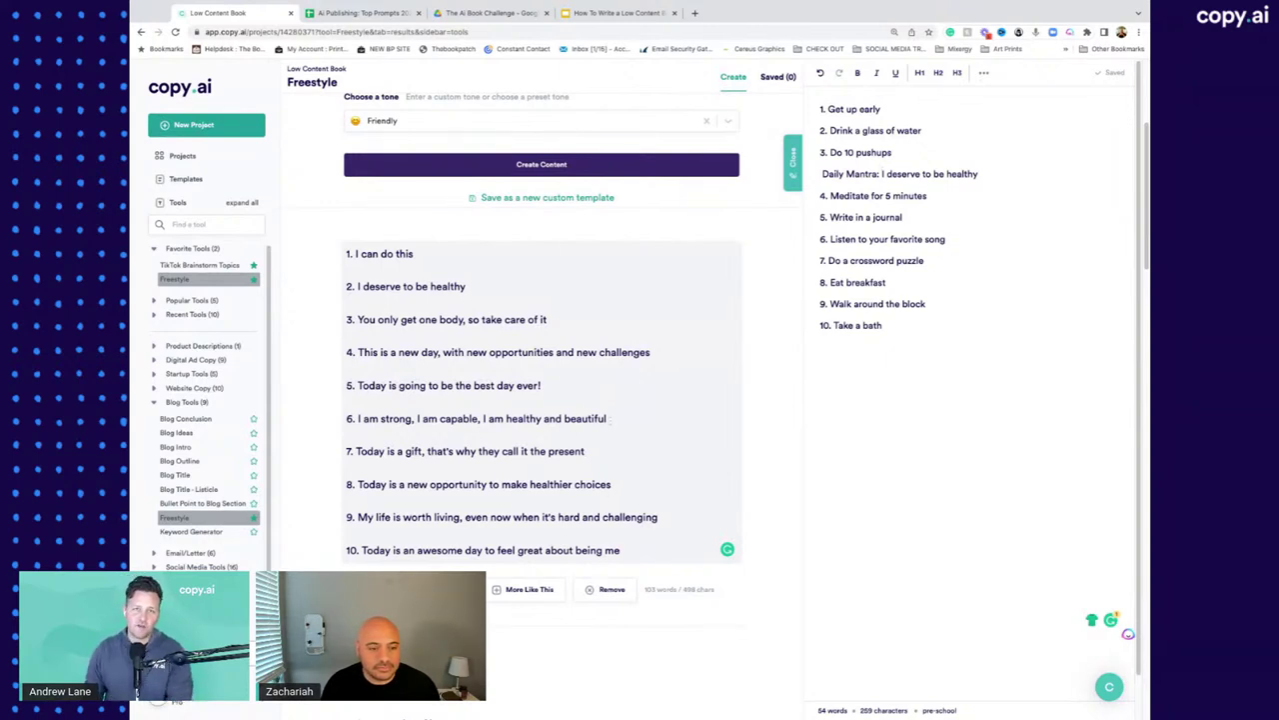
pyautogui.moveTo(608, 418); pyautogui.dragTo(358, 419)
pyautogui.hotkey('ctrl', 'c')
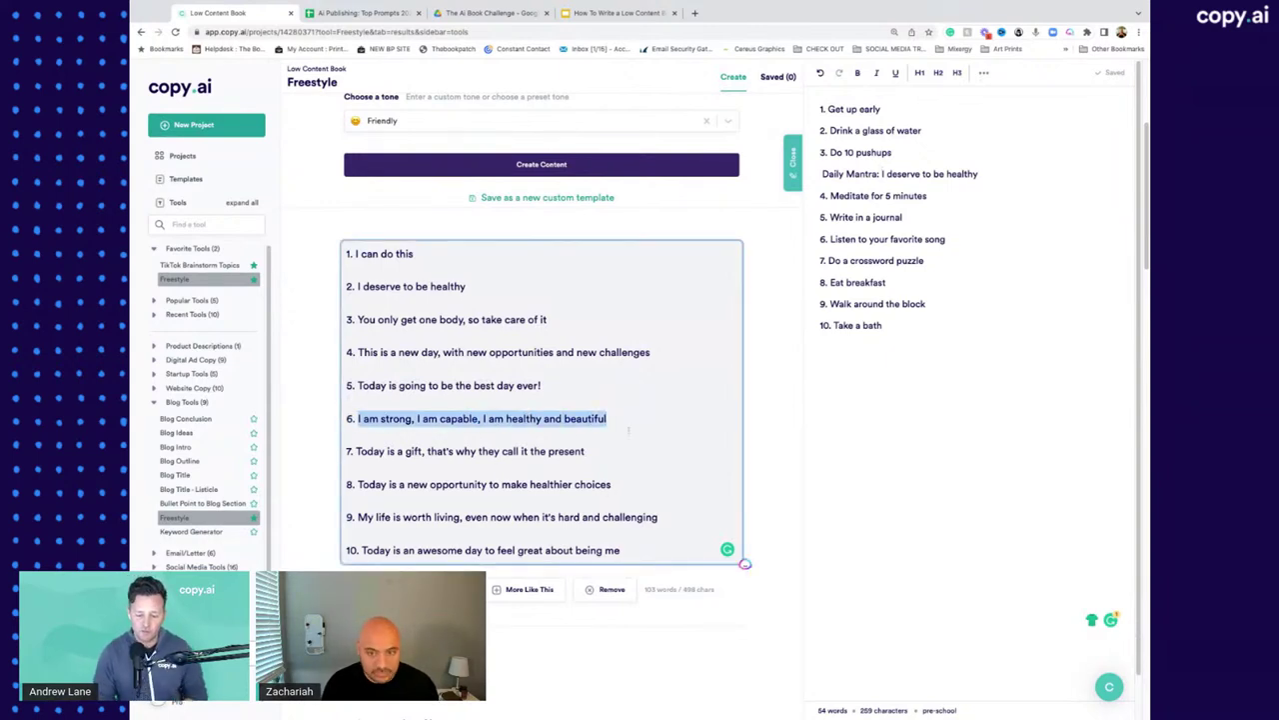
pyautogui.click(1128, 634)
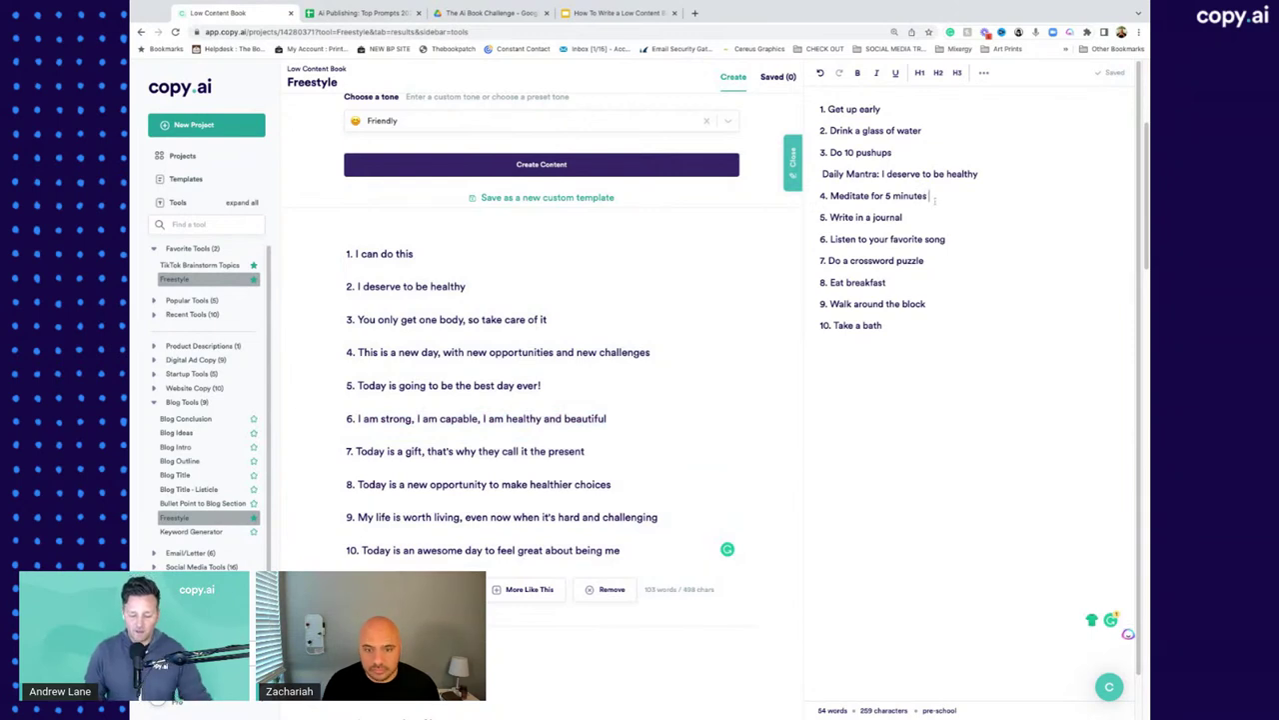
pyautogui.press('Return')
pyautogui.hotkey('ctrl', 'v')
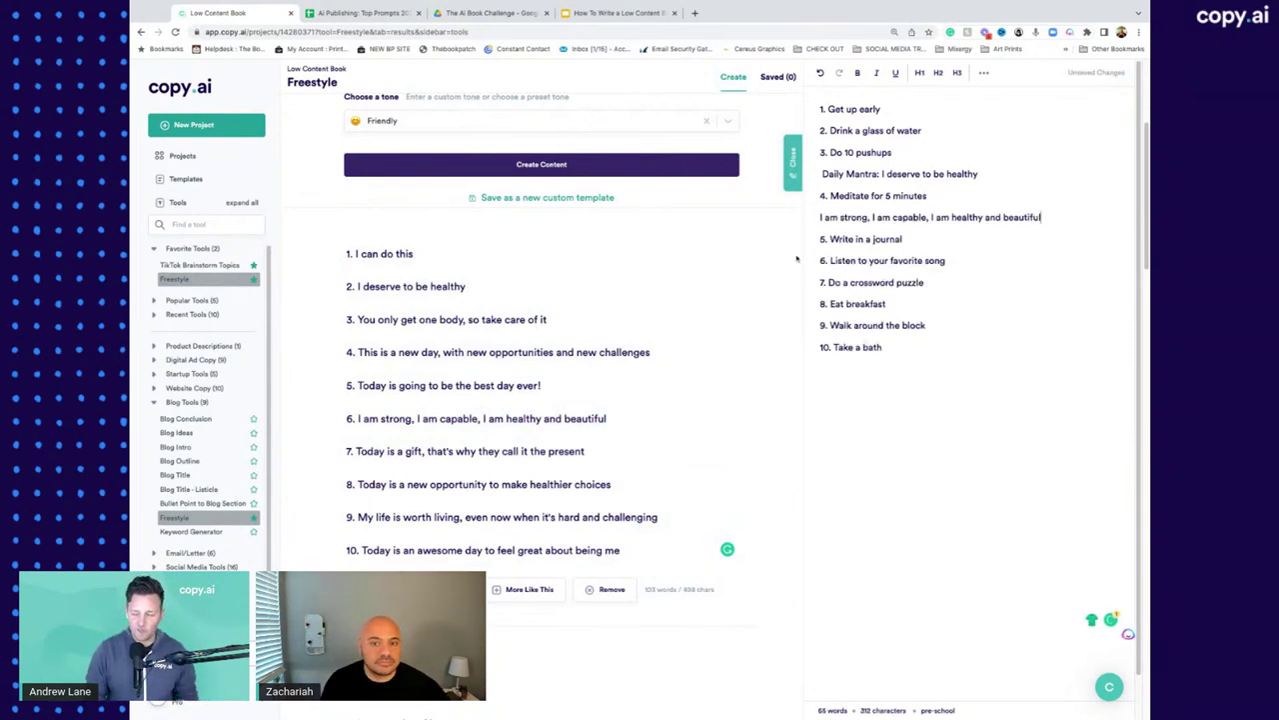
pyautogui.click(910, 155)
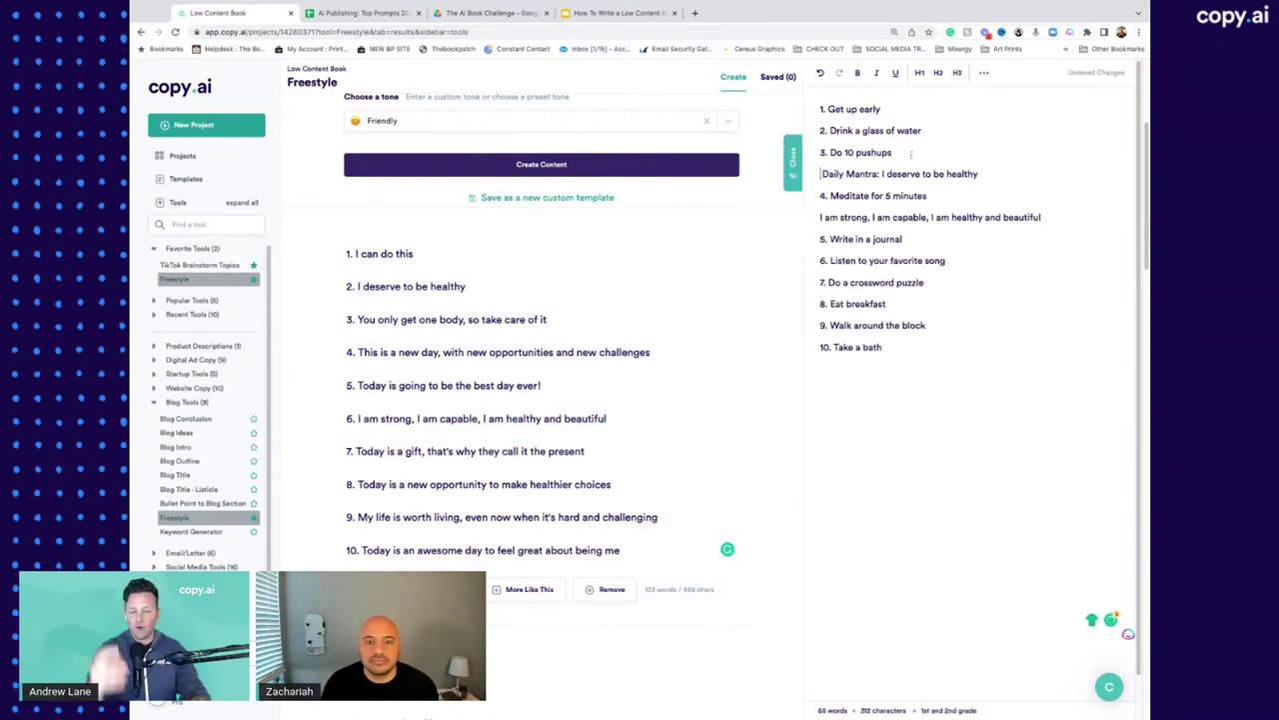
# Step: Rewrite the creation prompt to begin with "write a blurb on why 10"
pyautogui.scroll(3, 624, 142)
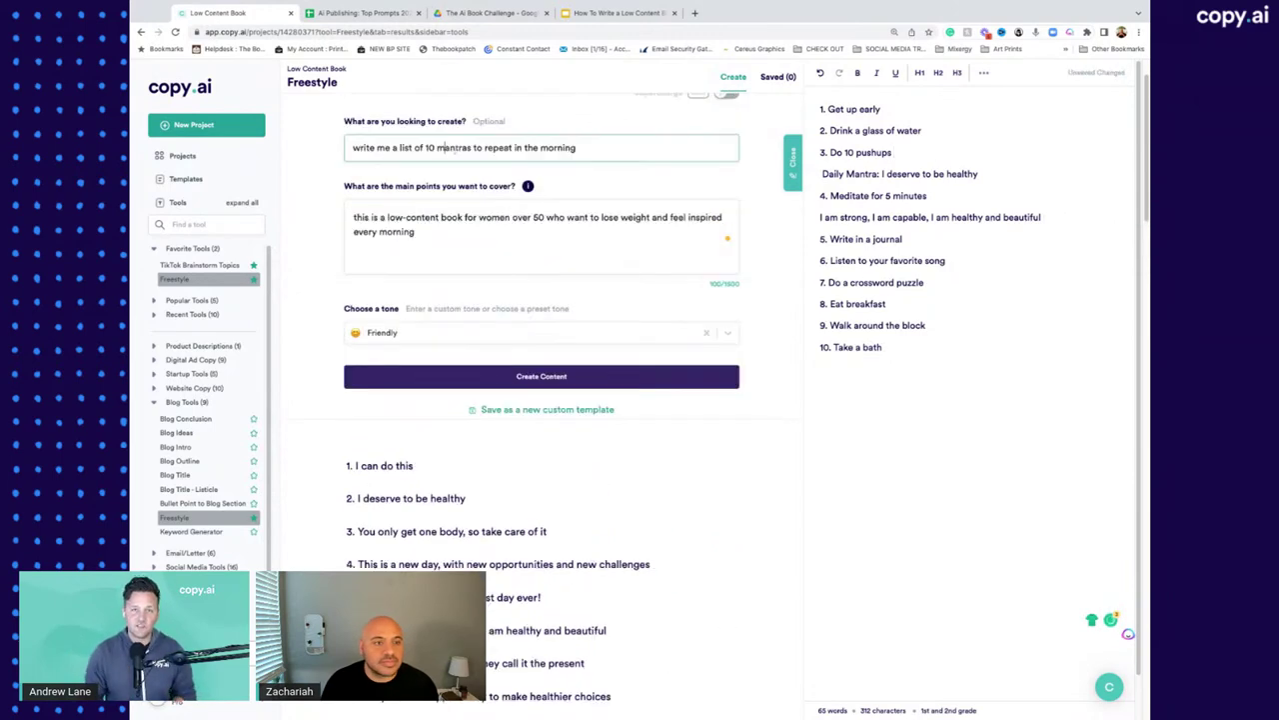
pyautogui.moveTo(623, 142); pyautogui.dragTo(379, 147)
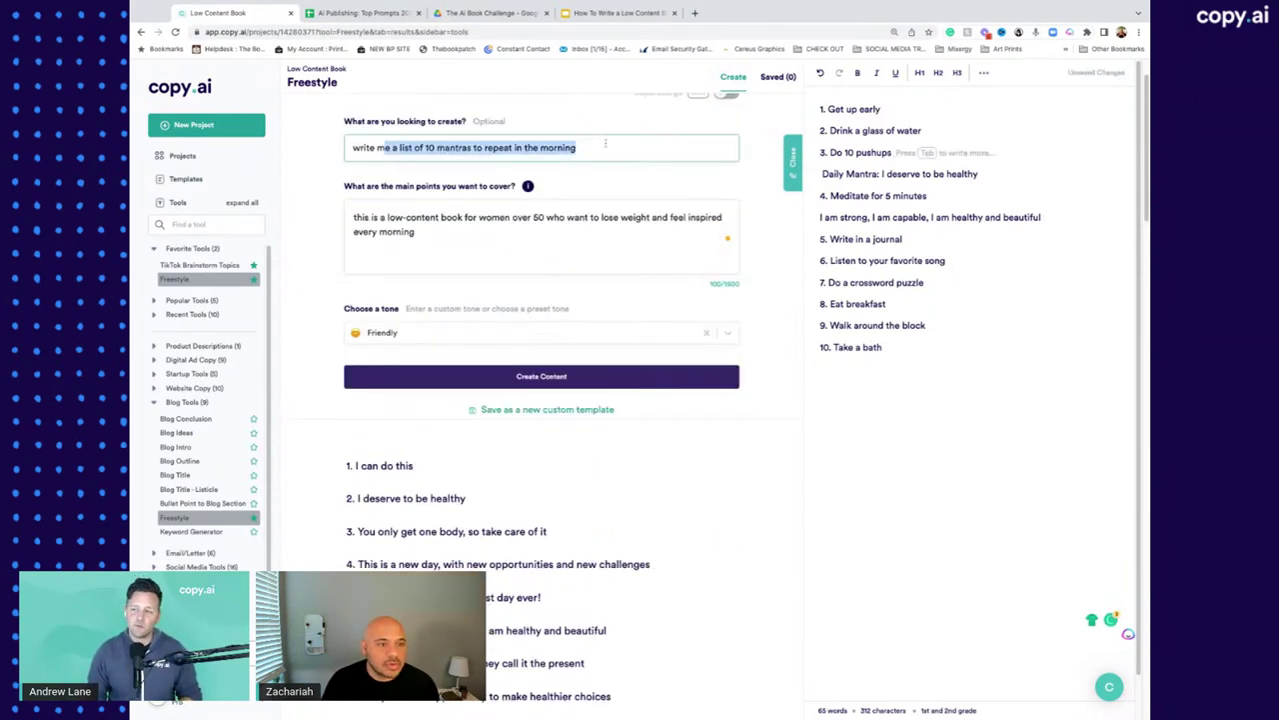
pyautogui.press('BackSpace')
pyautogui.press('BackSpace')
pyautogui.write('a blurb ')
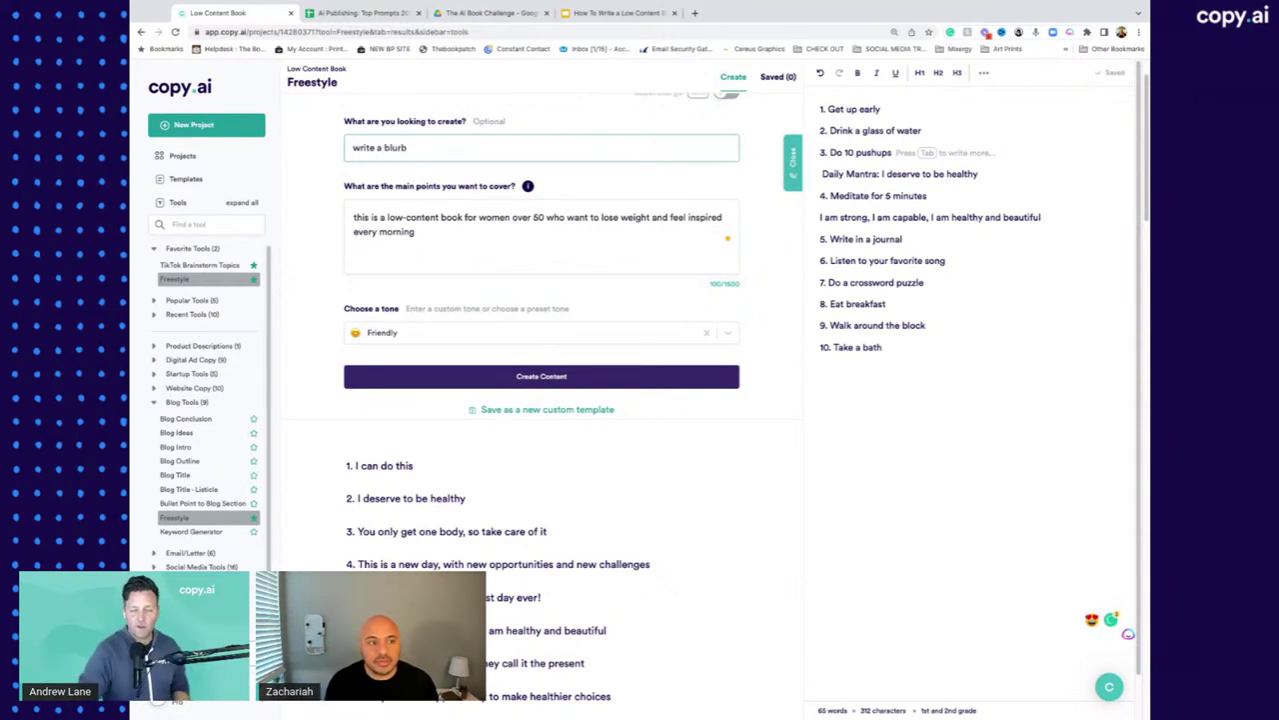
pyautogui.write('on why ')
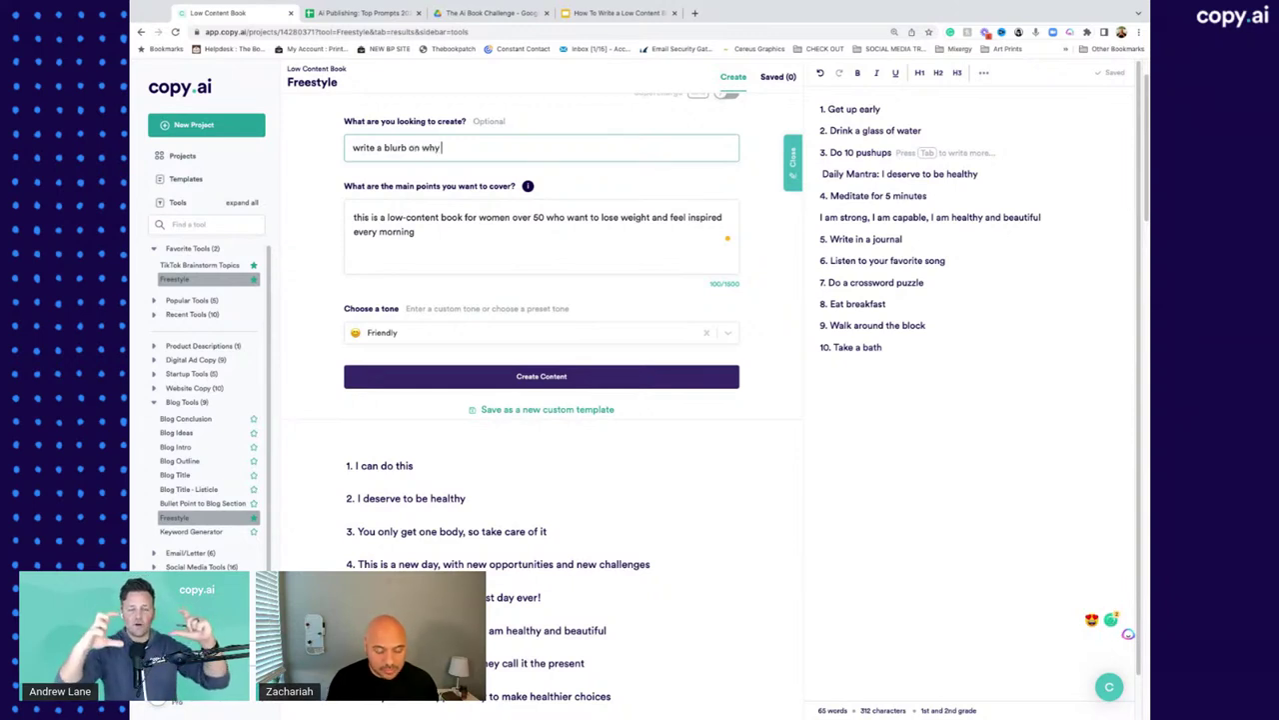
pyautogui.write('10')
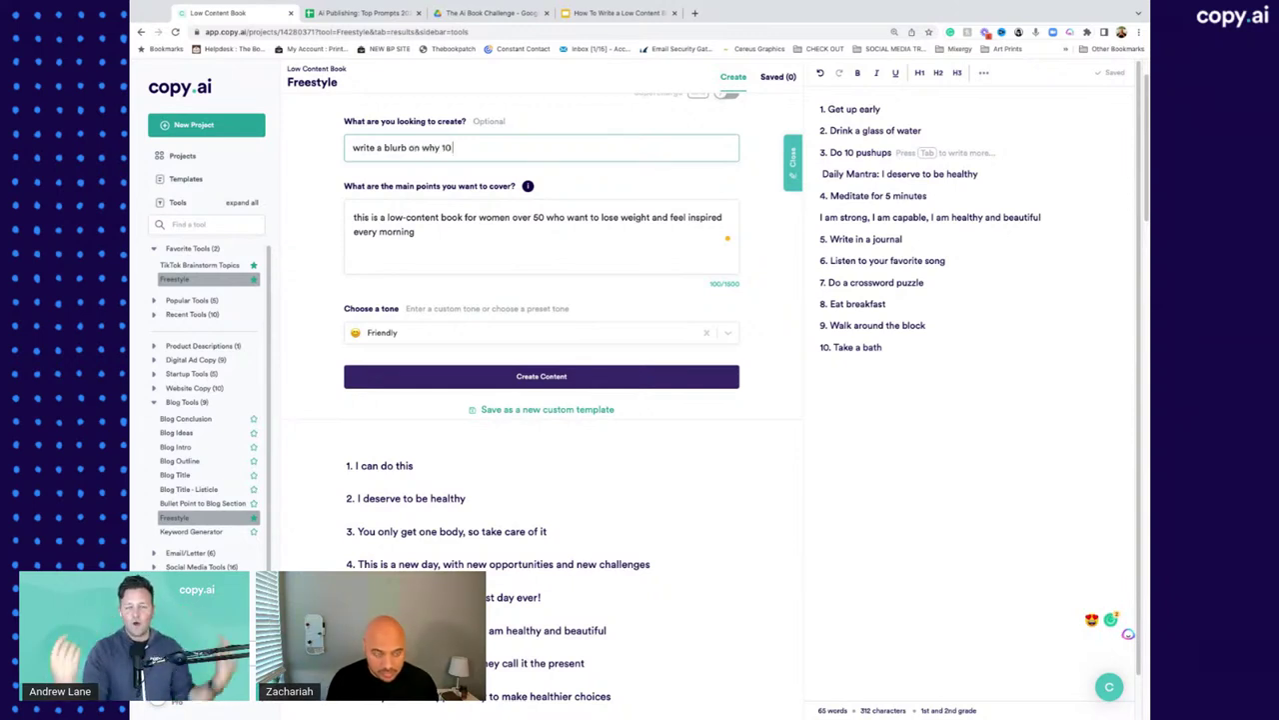
pyautogui.write(' mi')
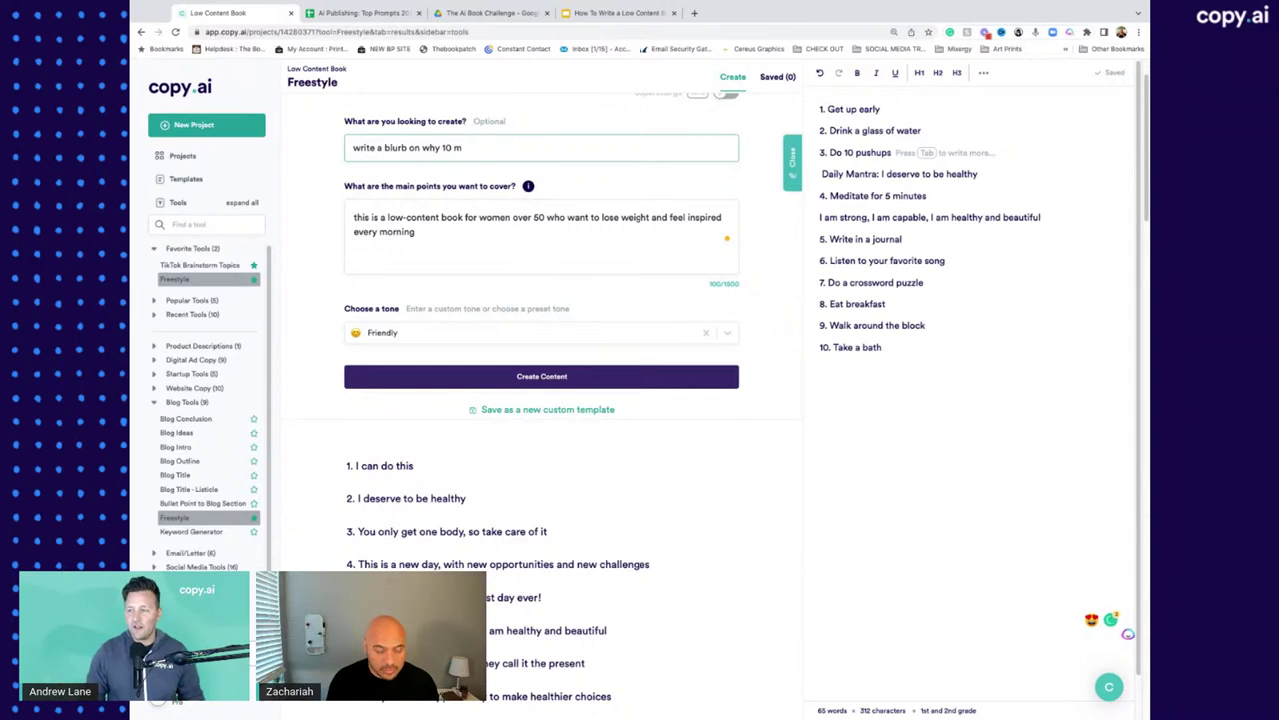
pyautogui.press('BackSpace')
pyautogui.press('BackSpace')
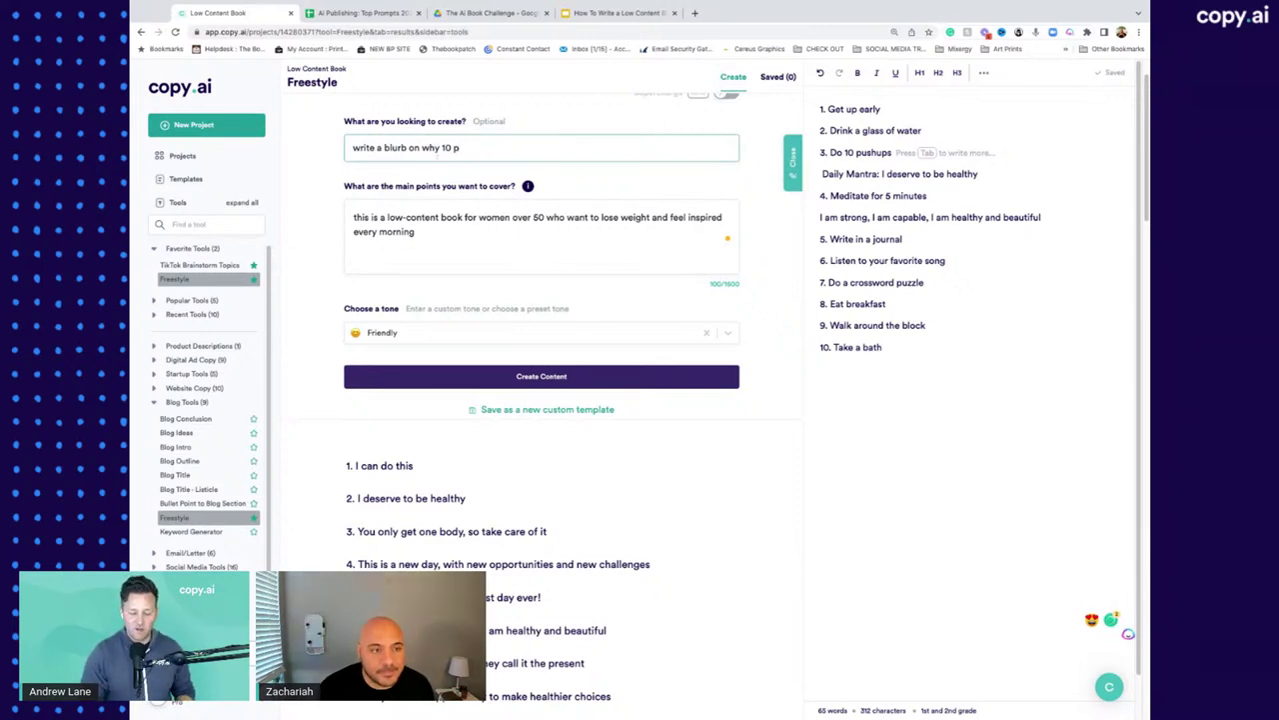
# Step: Change the creation prompt to "write a paragraph"
pyautogui.moveTo(461, 148); pyautogui.dragTo(384, 148)
pyautogui.write('long')
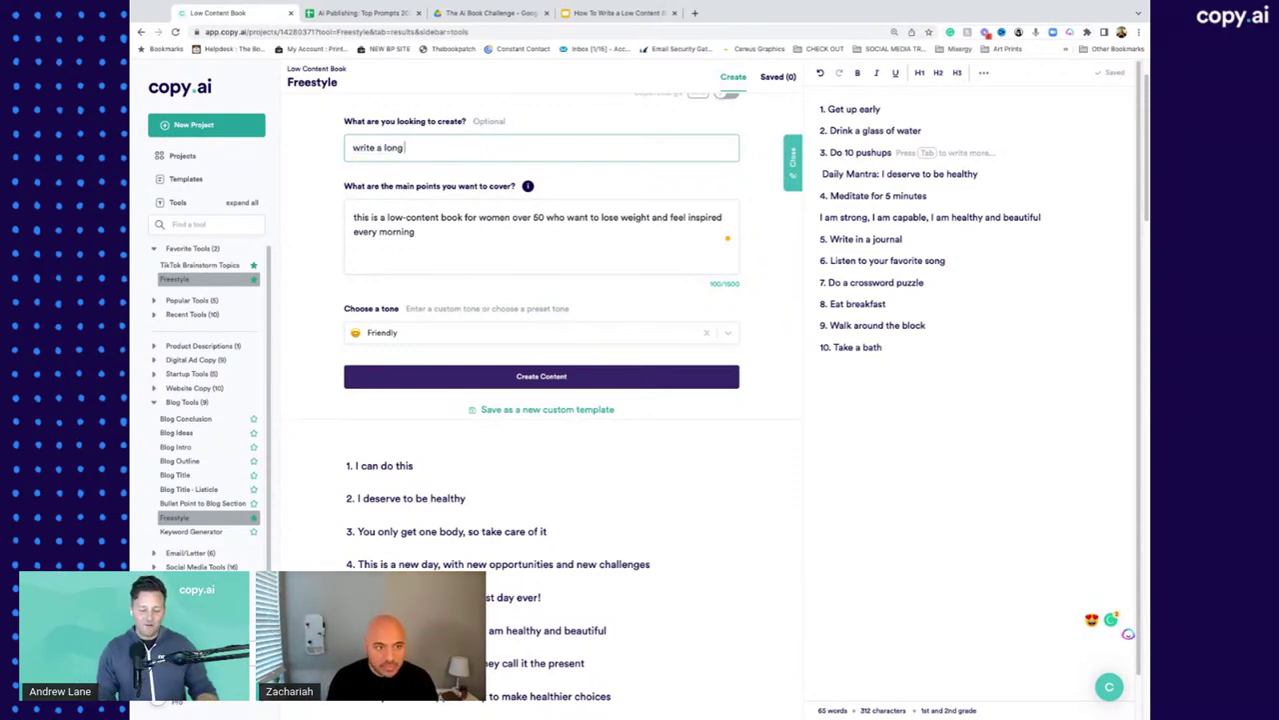
pyautogui.press('BackSpace')
pyautogui.press('BackSpace')
pyautogui.press('BackSpace')
pyautogui.press('BackSpace')
pyautogui.write('pa')
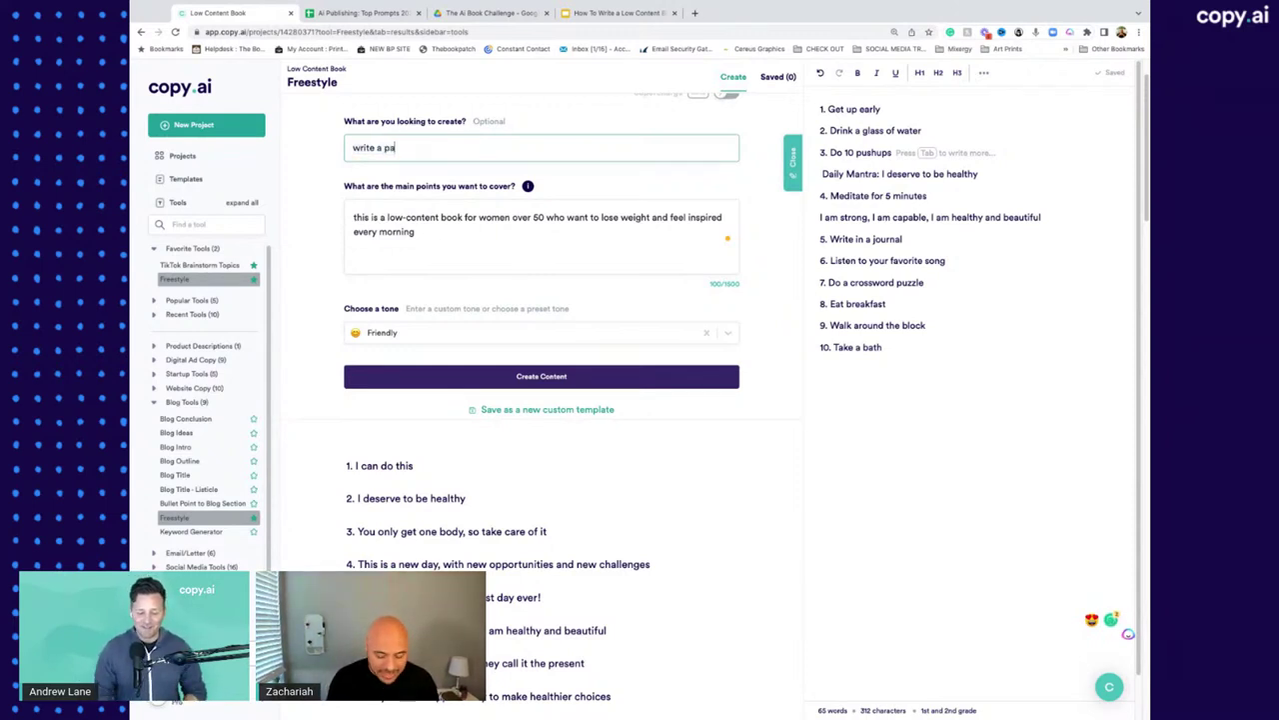
pyautogui.write('ragraph')
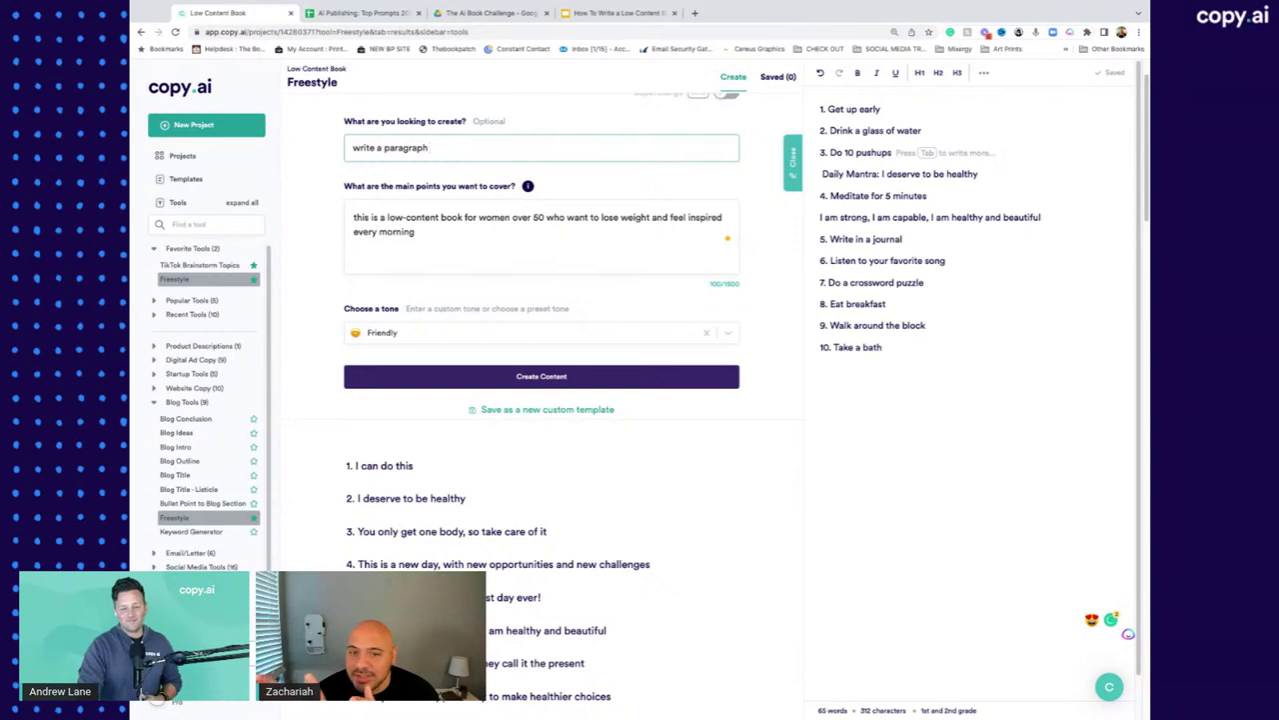
# Step: Change the creation prompt to "write a list of 10 foods to avoid" and generate the content
pyautogui.moveTo(429, 147); pyautogui.dragTo(385, 146)
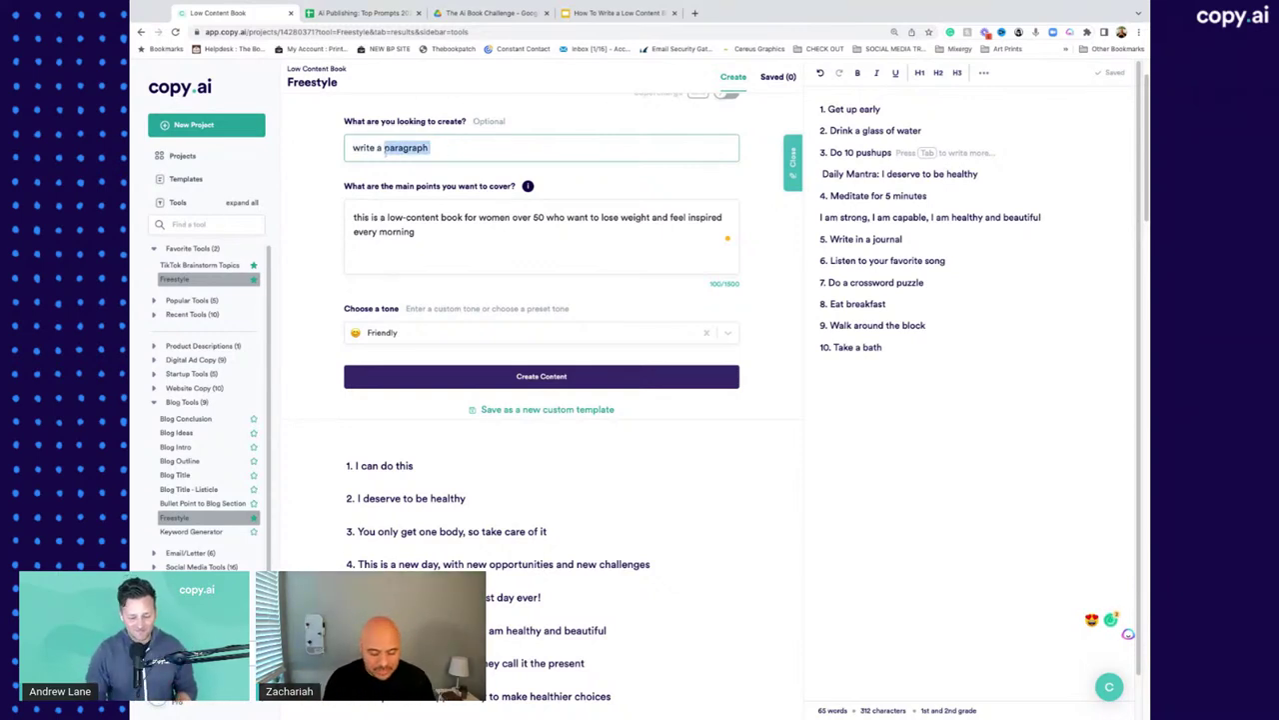
pyautogui.write('list of')
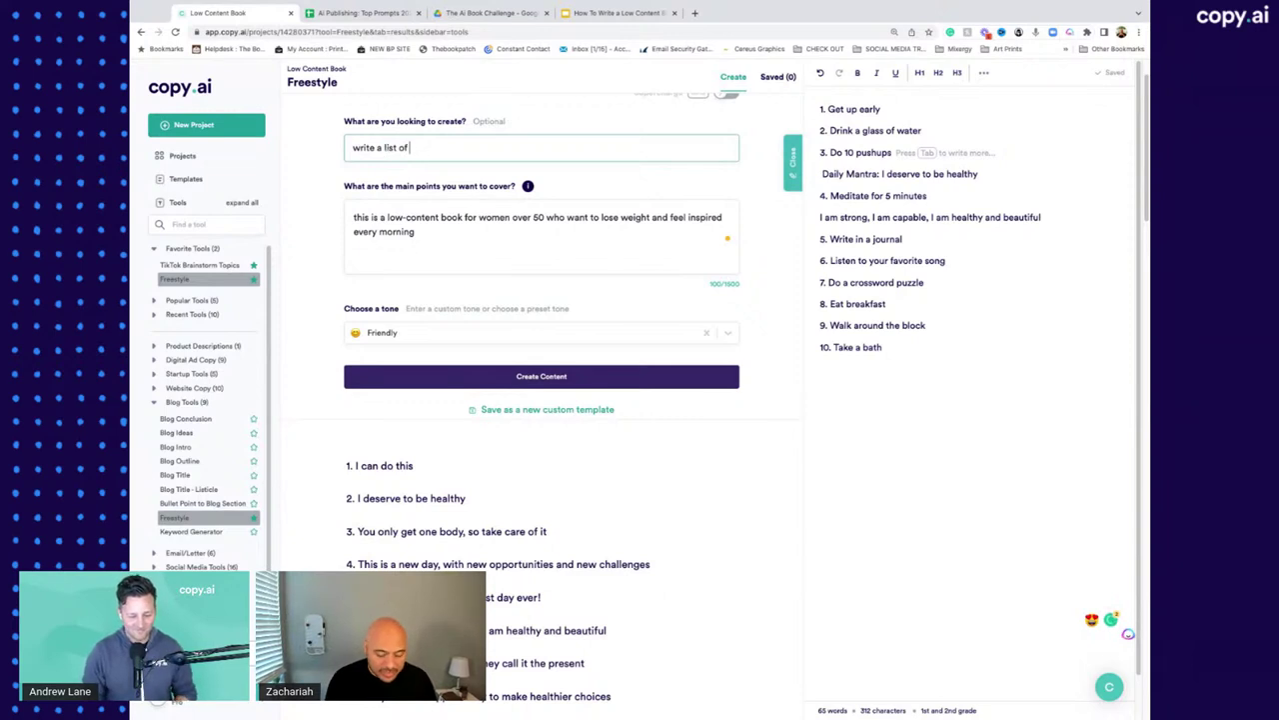
pyautogui.write(' 10 foods')
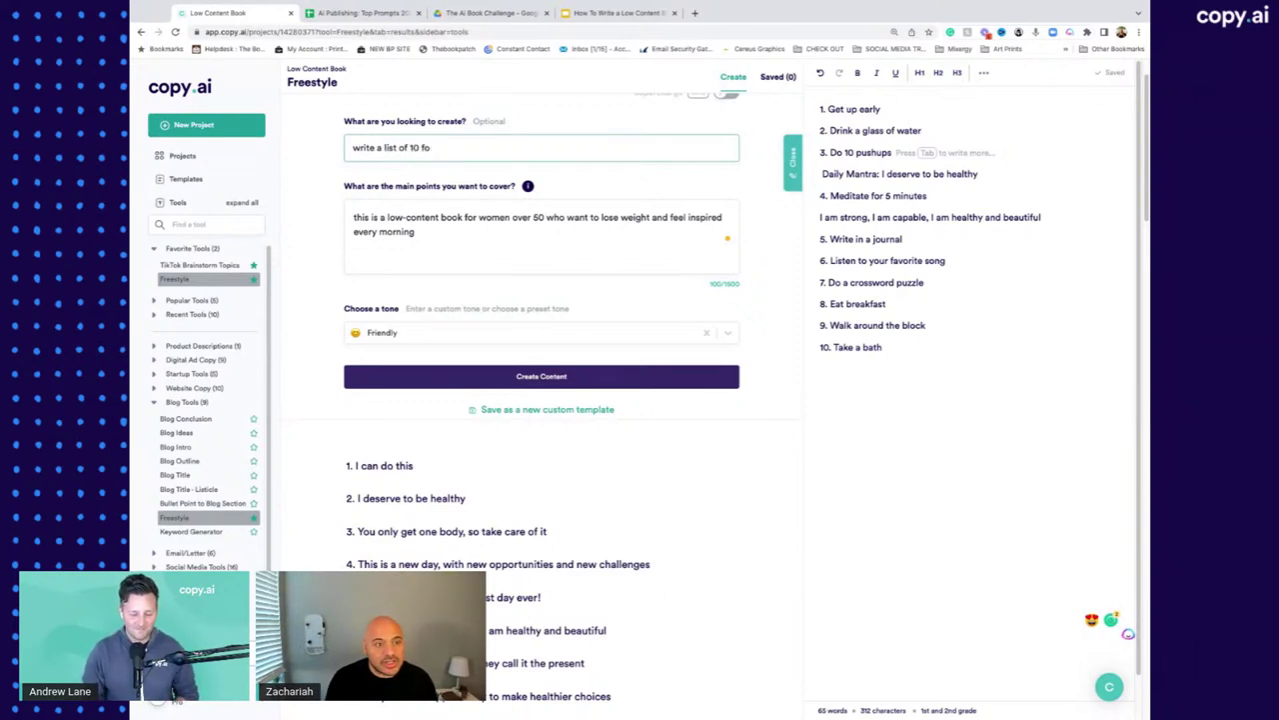
pyautogui.press('BackSpace')
pyautogui.press('BackSpace')
pyautogui.press('BackSpace')
pyautogui.press('BackSpace')
pyautogui.press('BackSpace')
pyautogui.press('BackSpace')
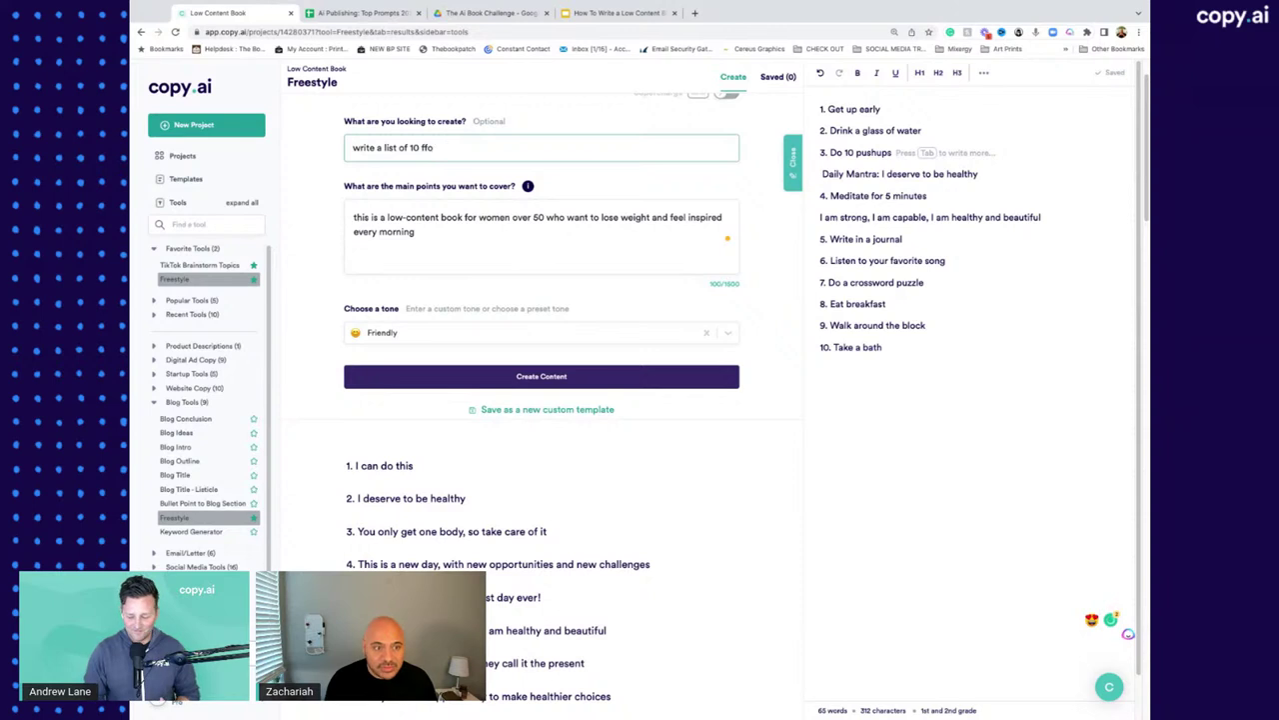
pyautogui.write('foods')
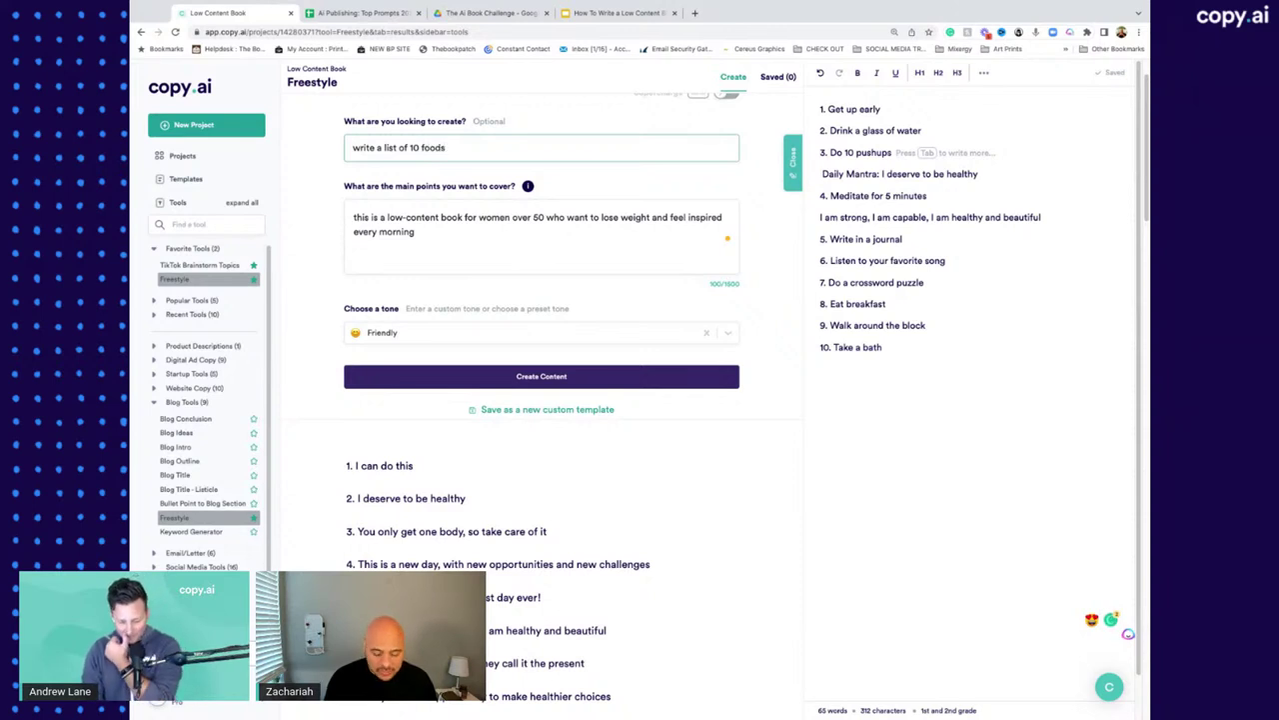
pyautogui.write(' to a')
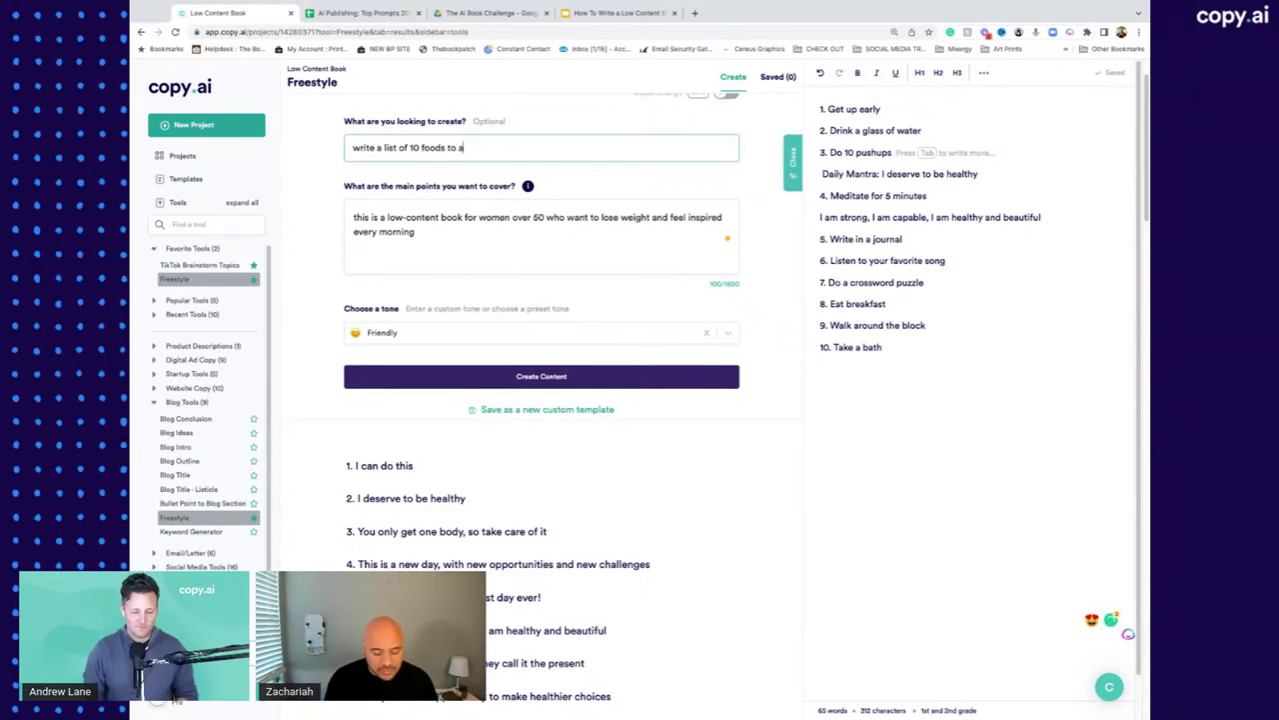
pyautogui.write('void')
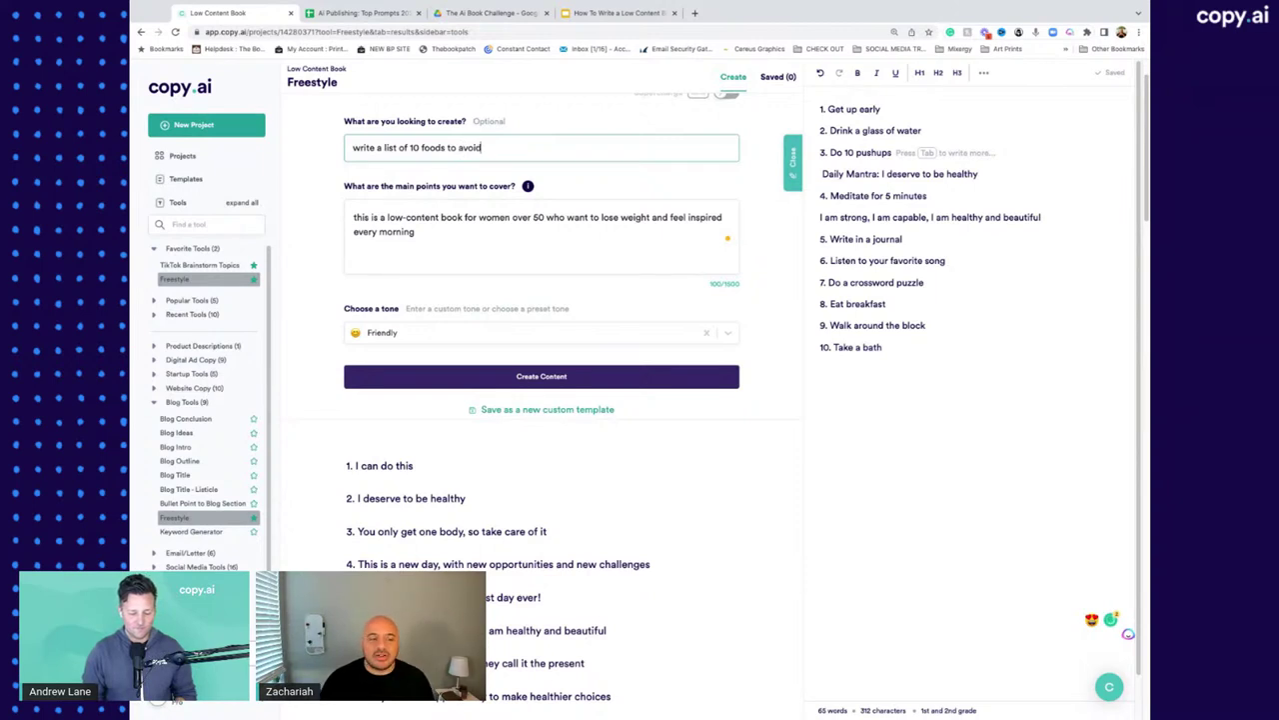
pyautogui.click(538, 377)
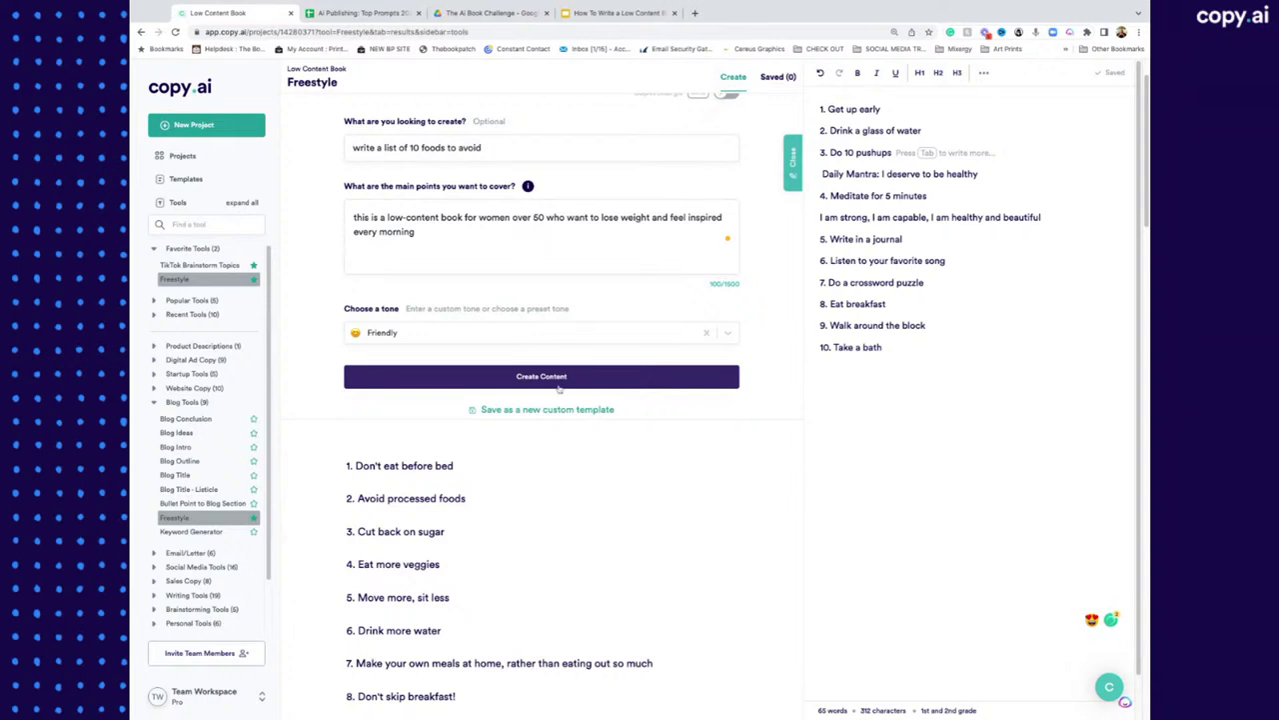
# Step: Review the generated lists of foods to avoid and compare the different versions
pyautogui.scroll(-1, 496, 485)
pyautogui.scroll(-2, 525, 538)
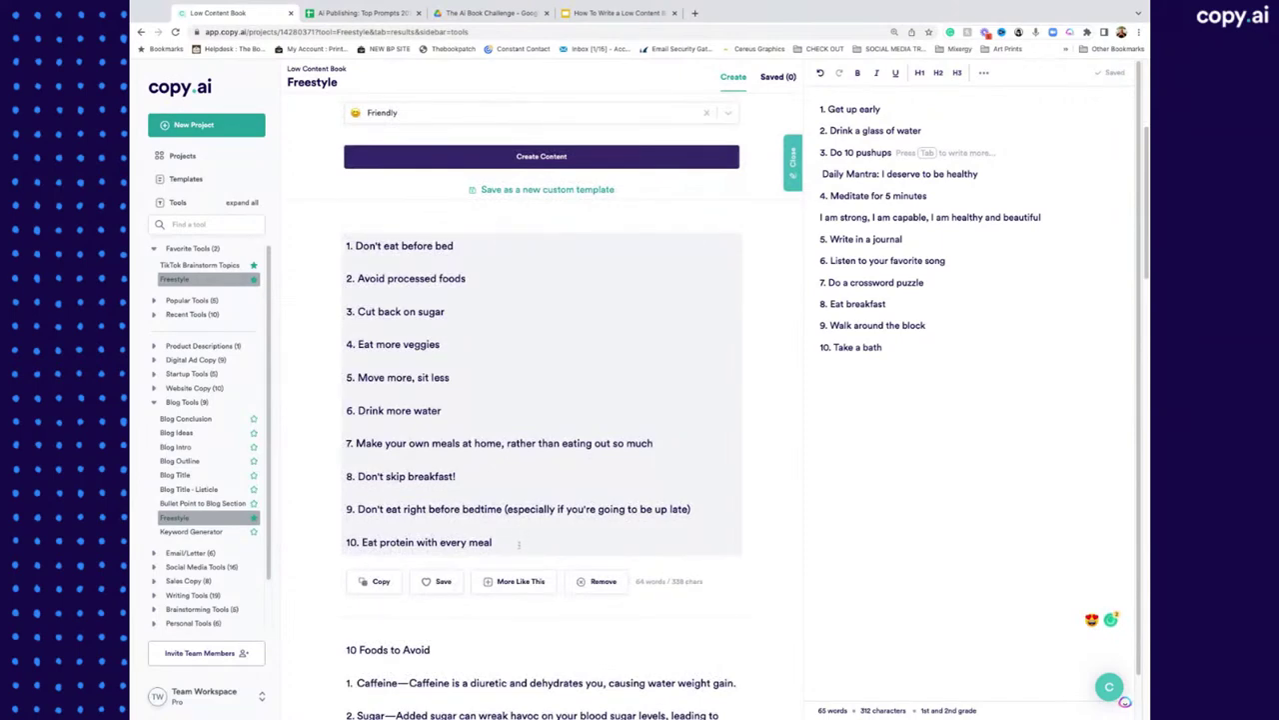
pyautogui.scroll(1, 518, 541)
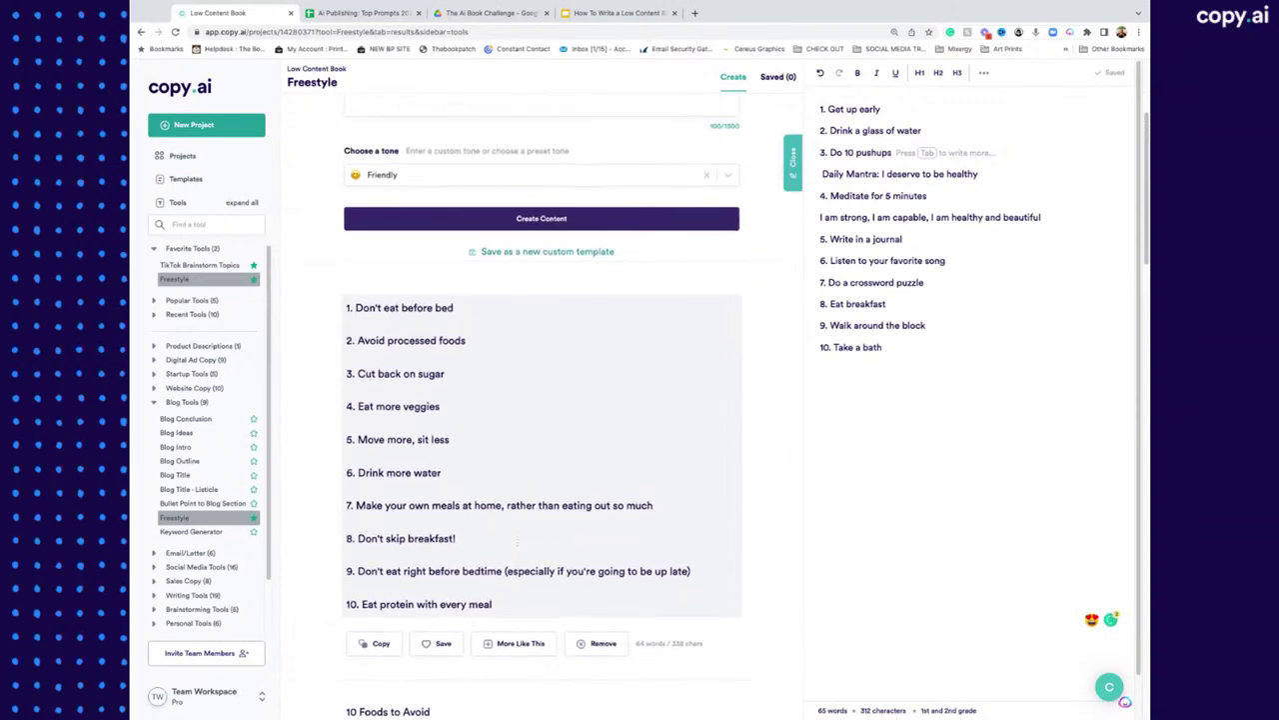
pyautogui.scroll(3, 516, 543)
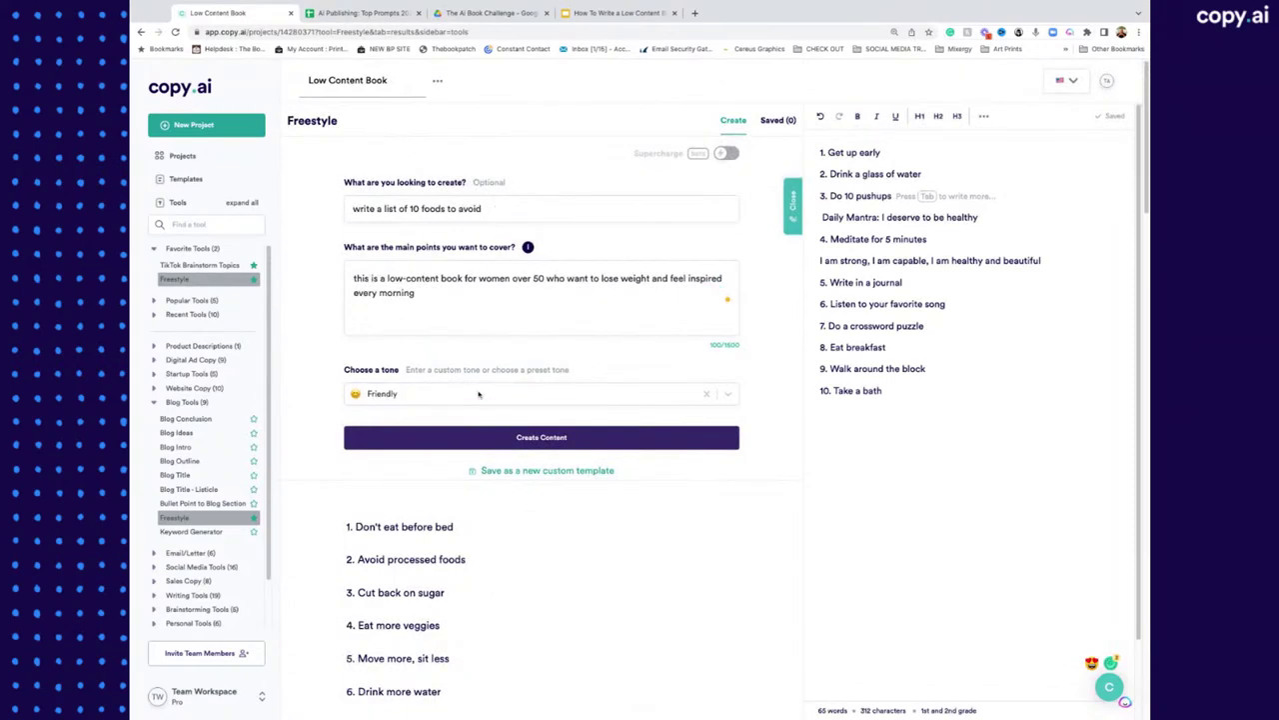
pyautogui.scroll(-4, 530, 422)
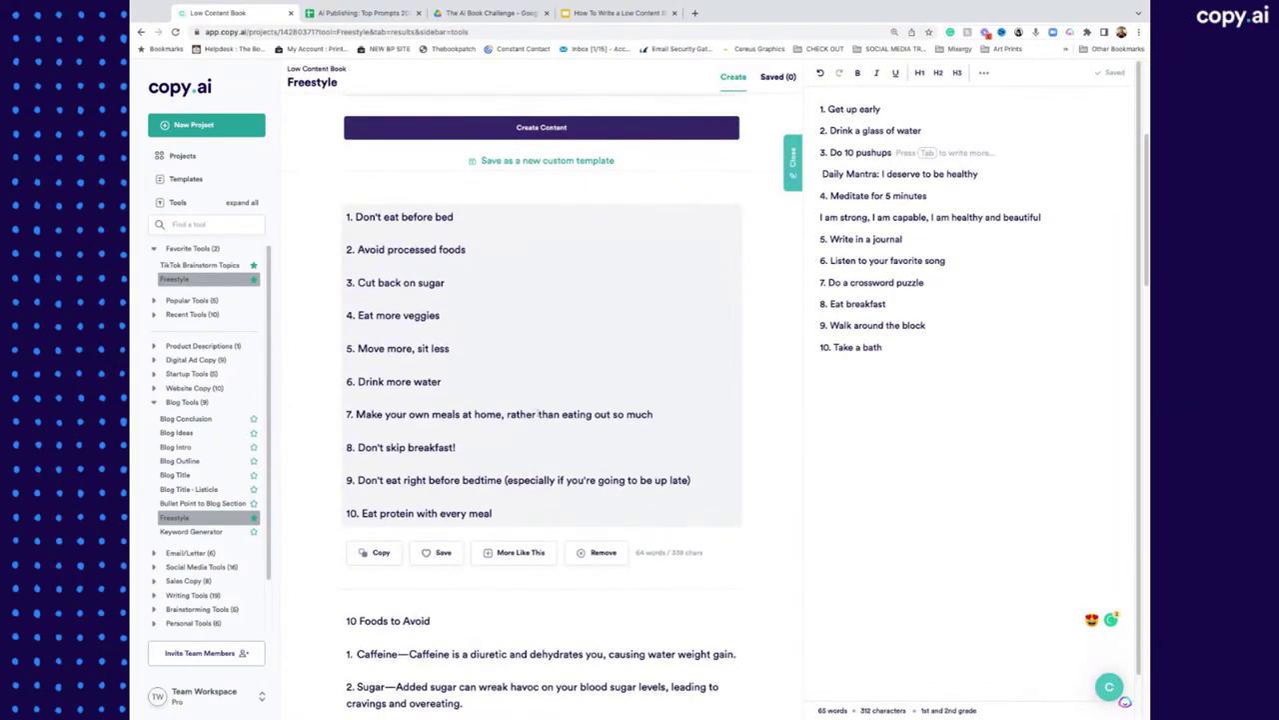
pyautogui.scroll(-4, 538, 417)
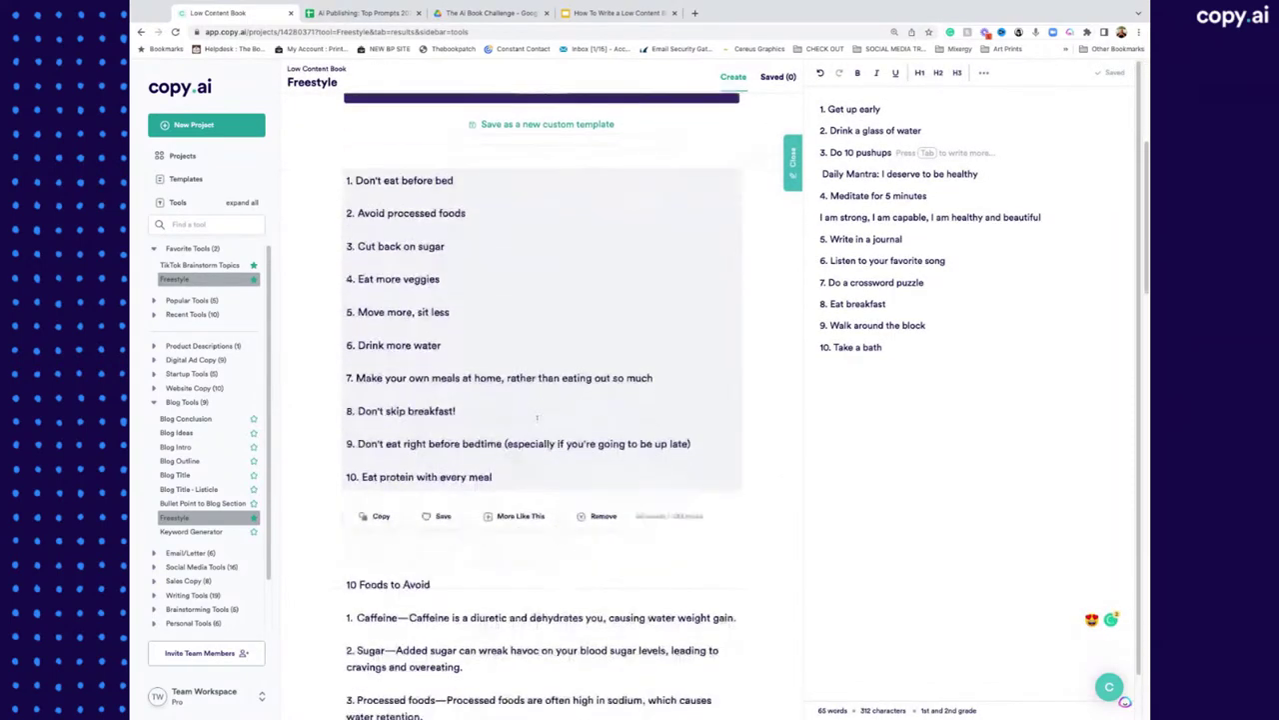
pyautogui.scroll(-1, 539, 418)
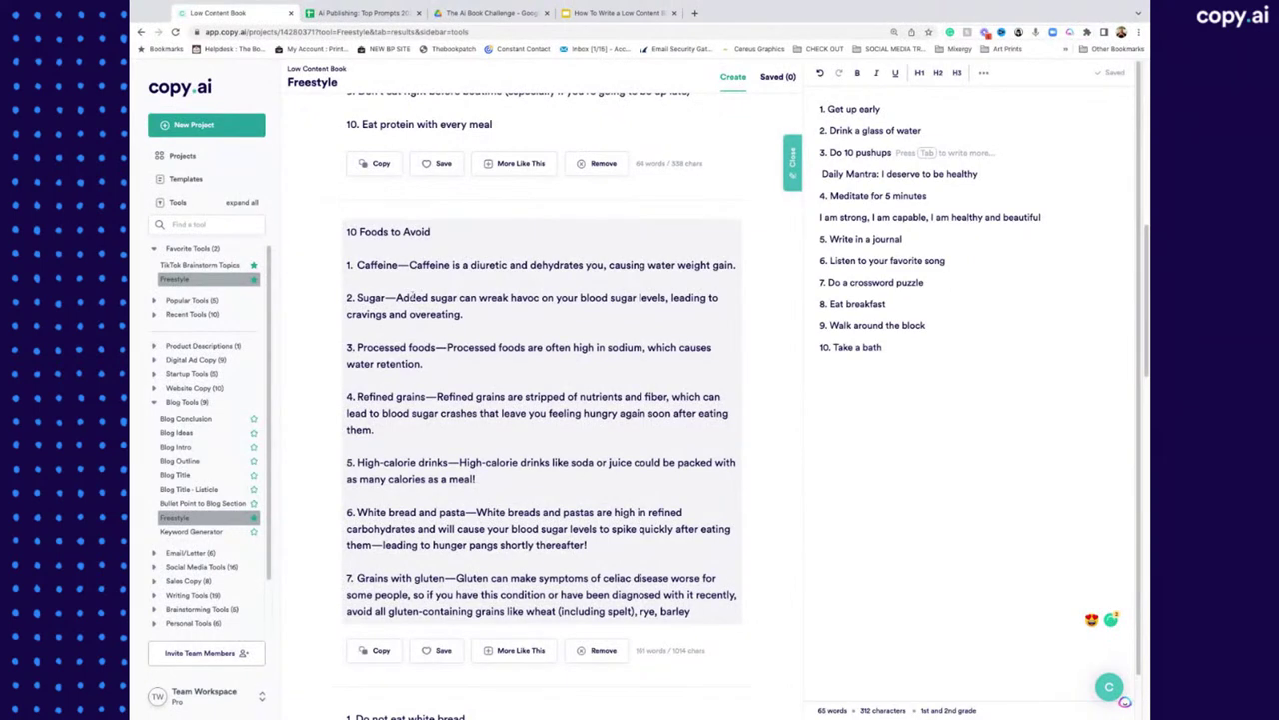
pyautogui.scroll(-5, 433, 283)
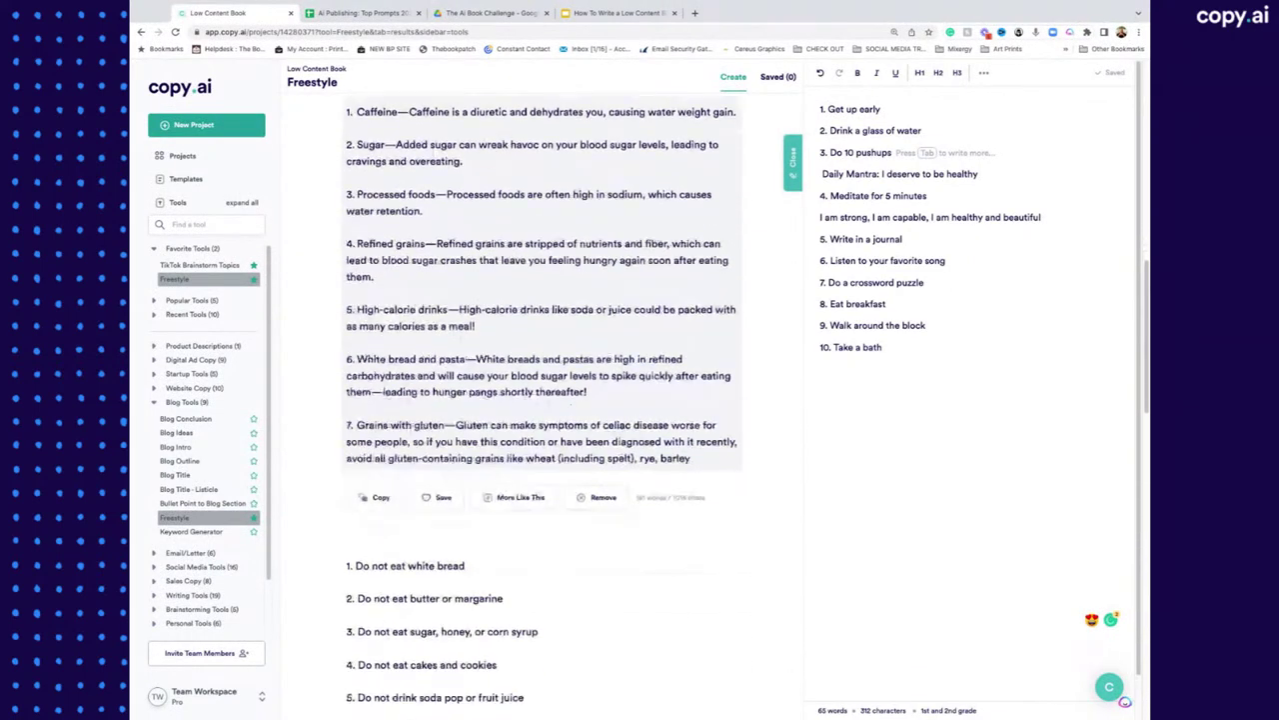
pyautogui.scroll(-2, 467, 344)
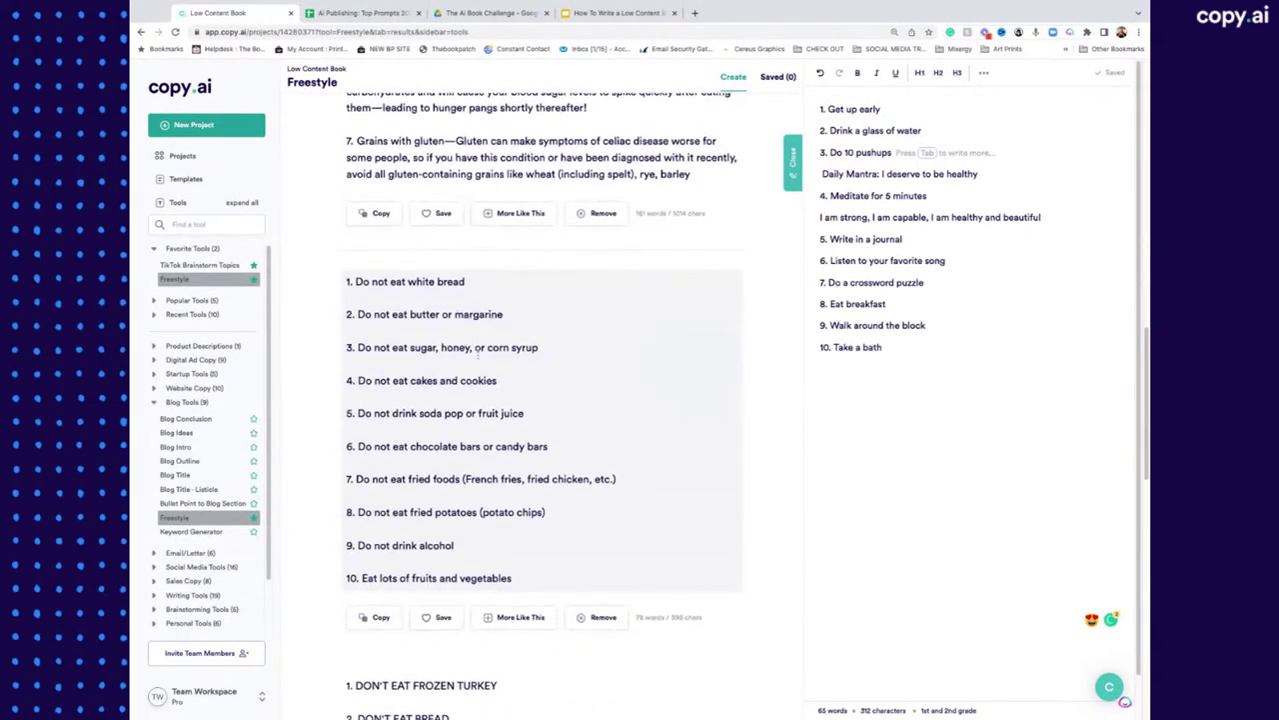
pyautogui.scroll(-2, 479, 364)
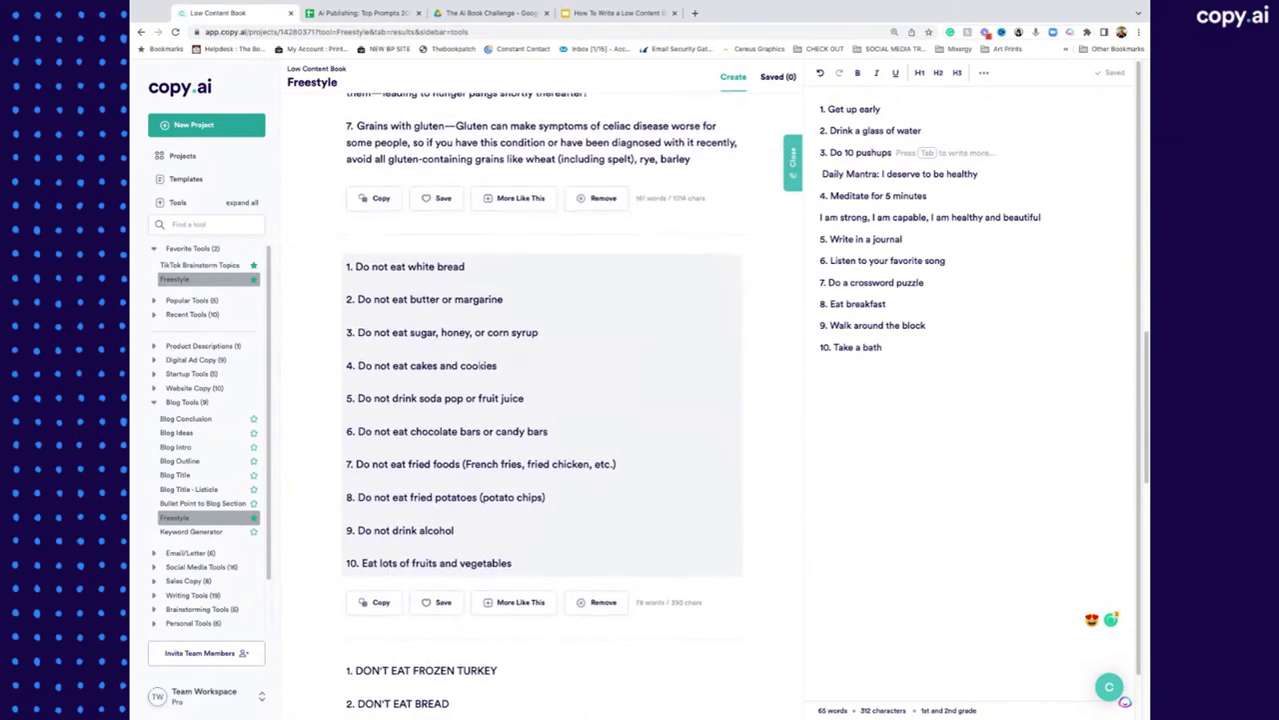
pyautogui.scroll(-2, 482, 372)
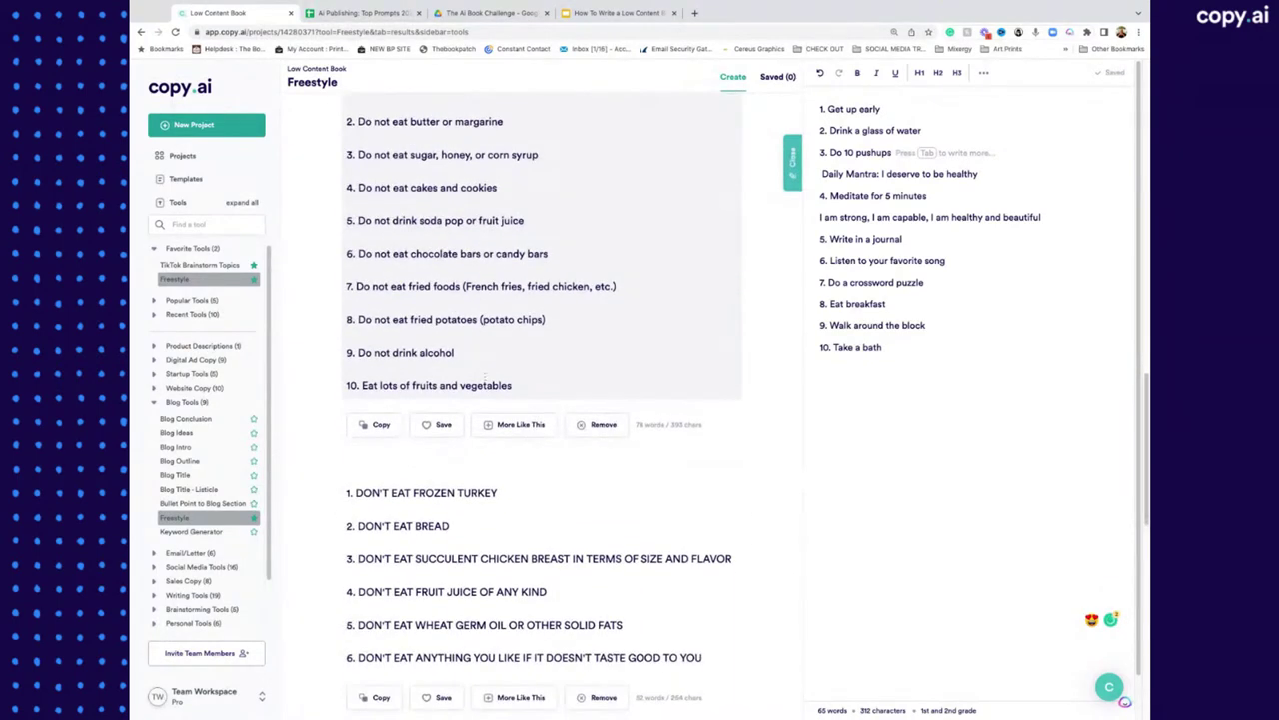
pyautogui.scroll(-1, 487, 383)
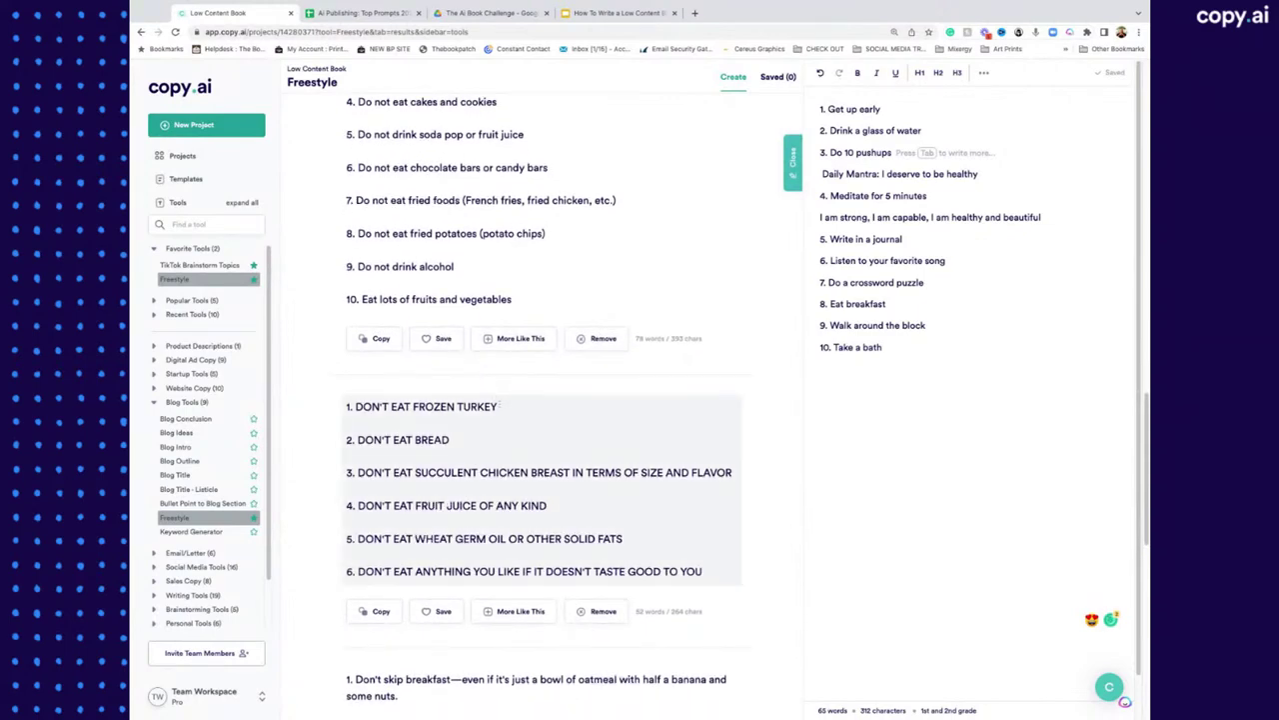
pyautogui.scroll(-1, 510, 410)
pyautogui.scroll(15, 502, 406)
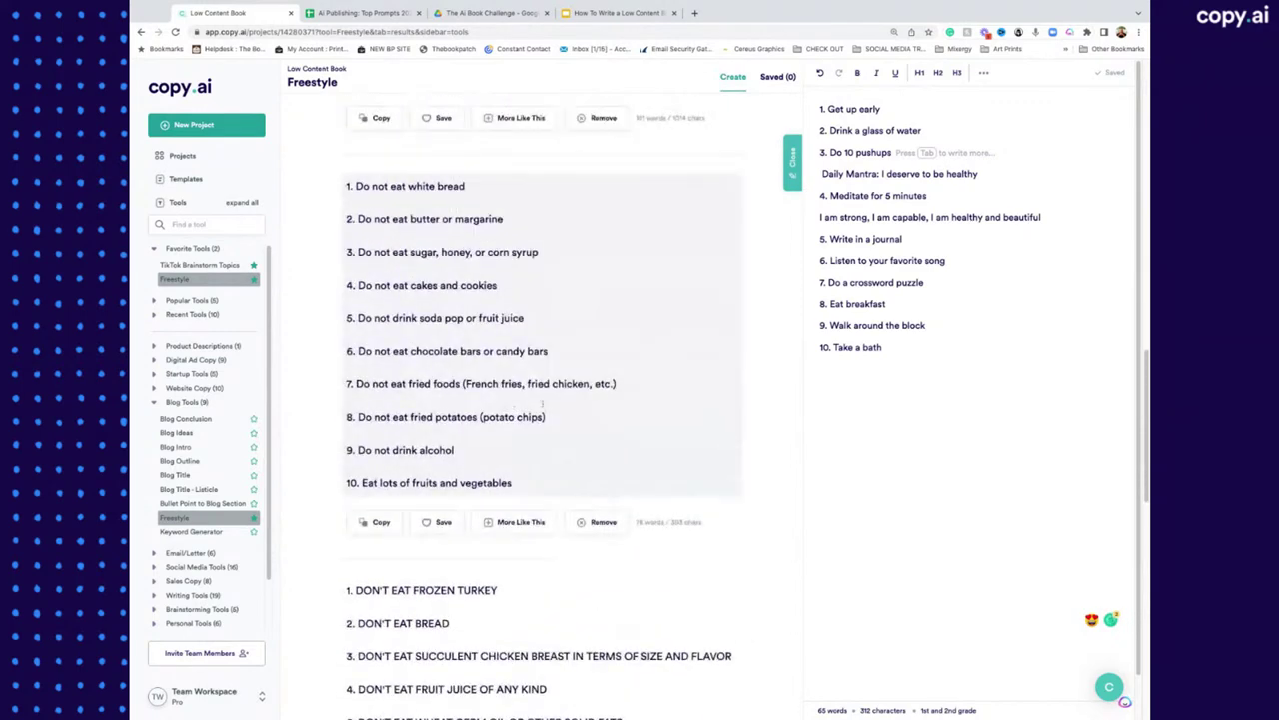
pyautogui.scroll(2, 553, 375)
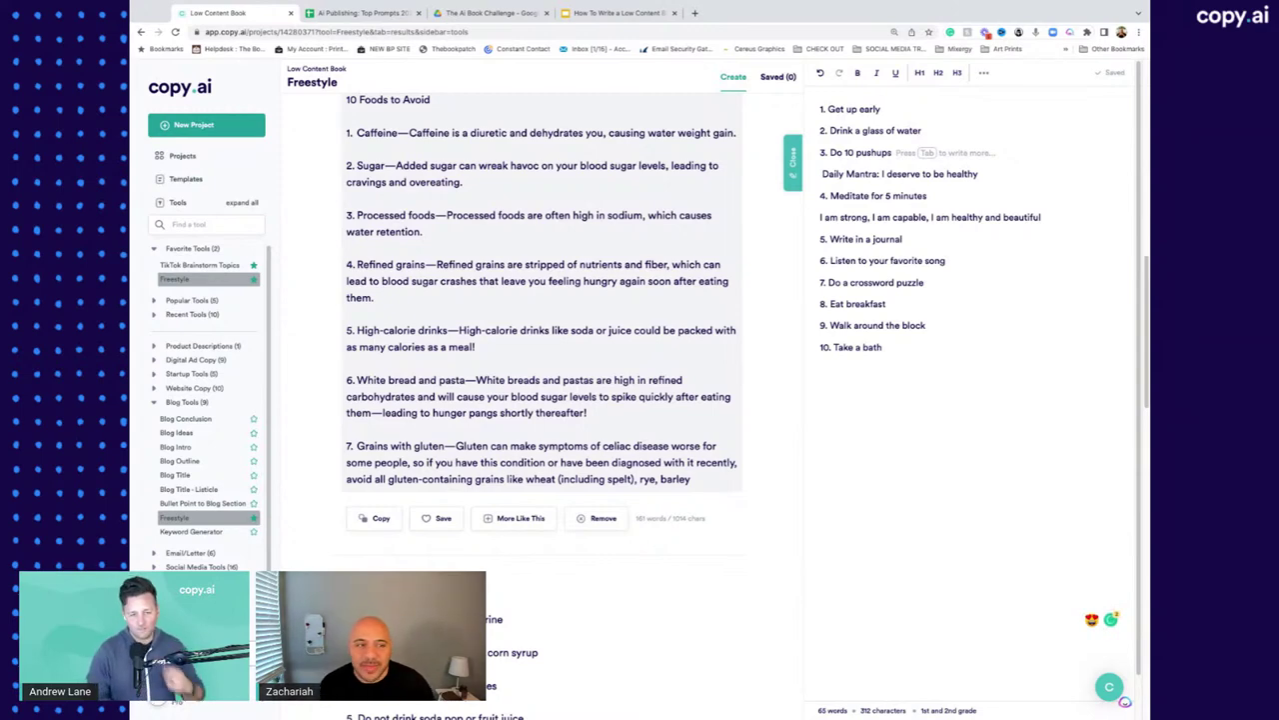
pyautogui.scroll(3, 537, 345)
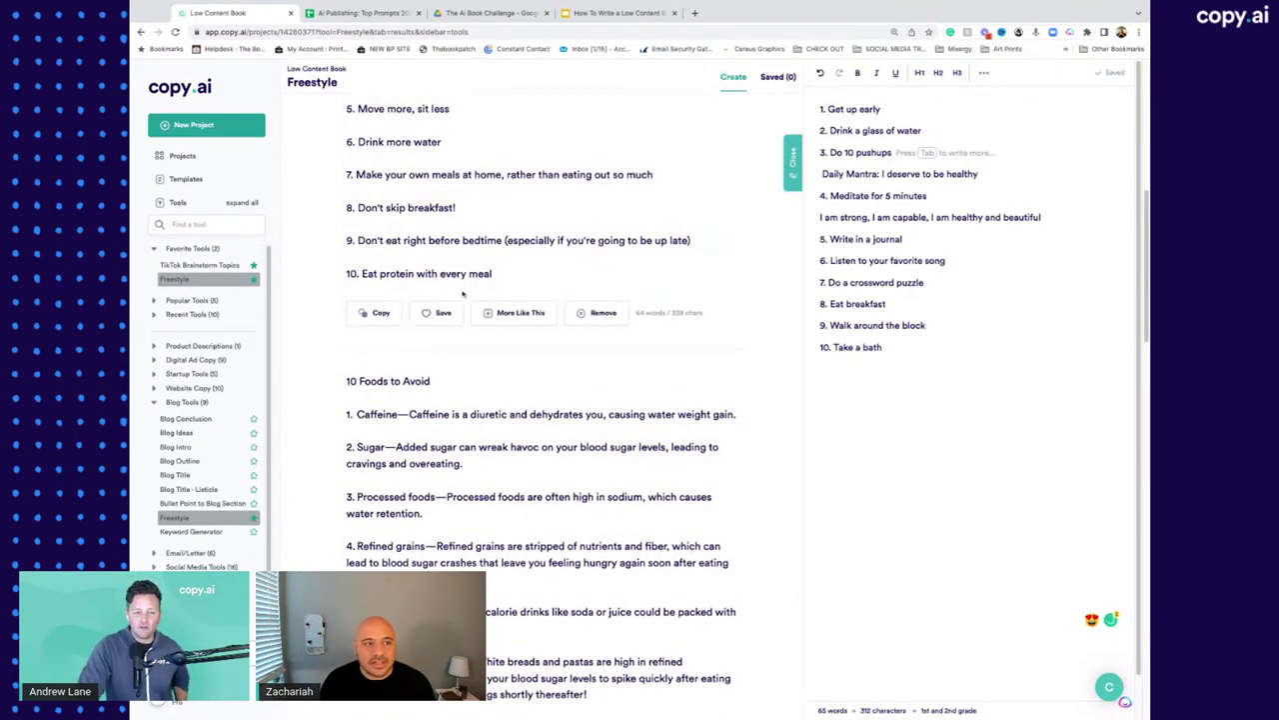
pyautogui.scroll(1, 465, 290)
pyautogui.scroll(1, 463, 292)
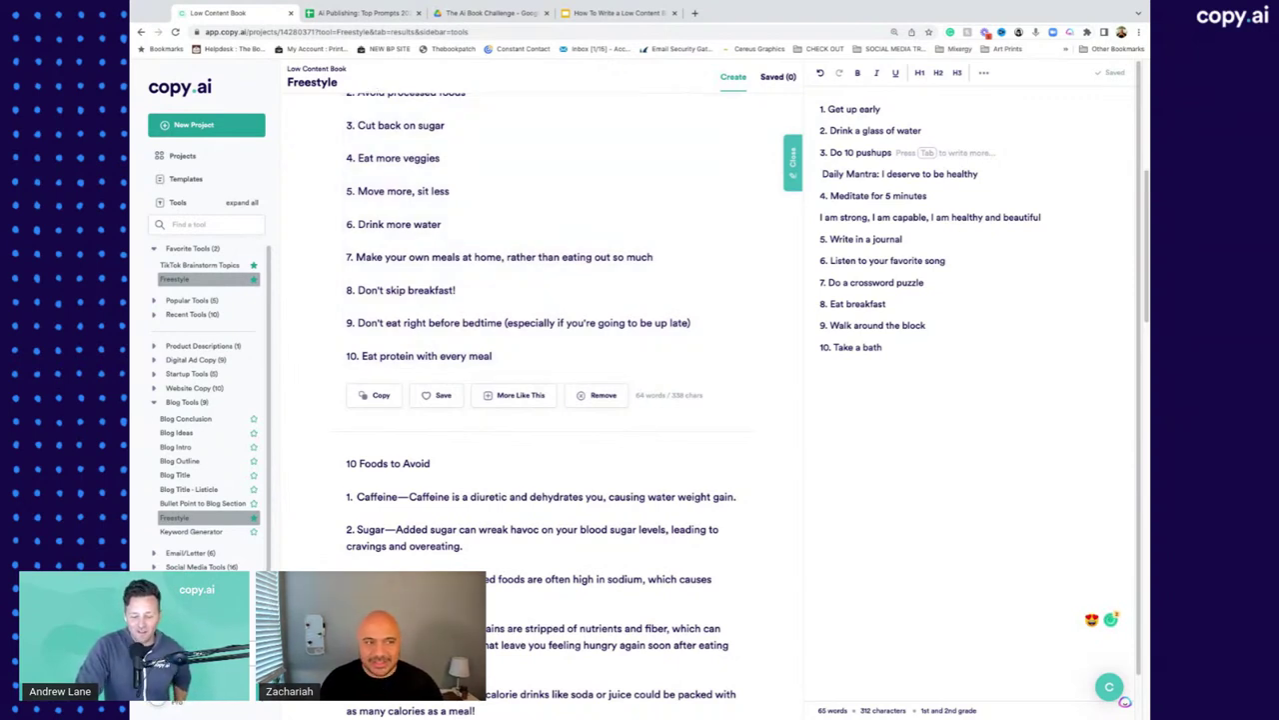
pyautogui.scroll(3, 482, 130)
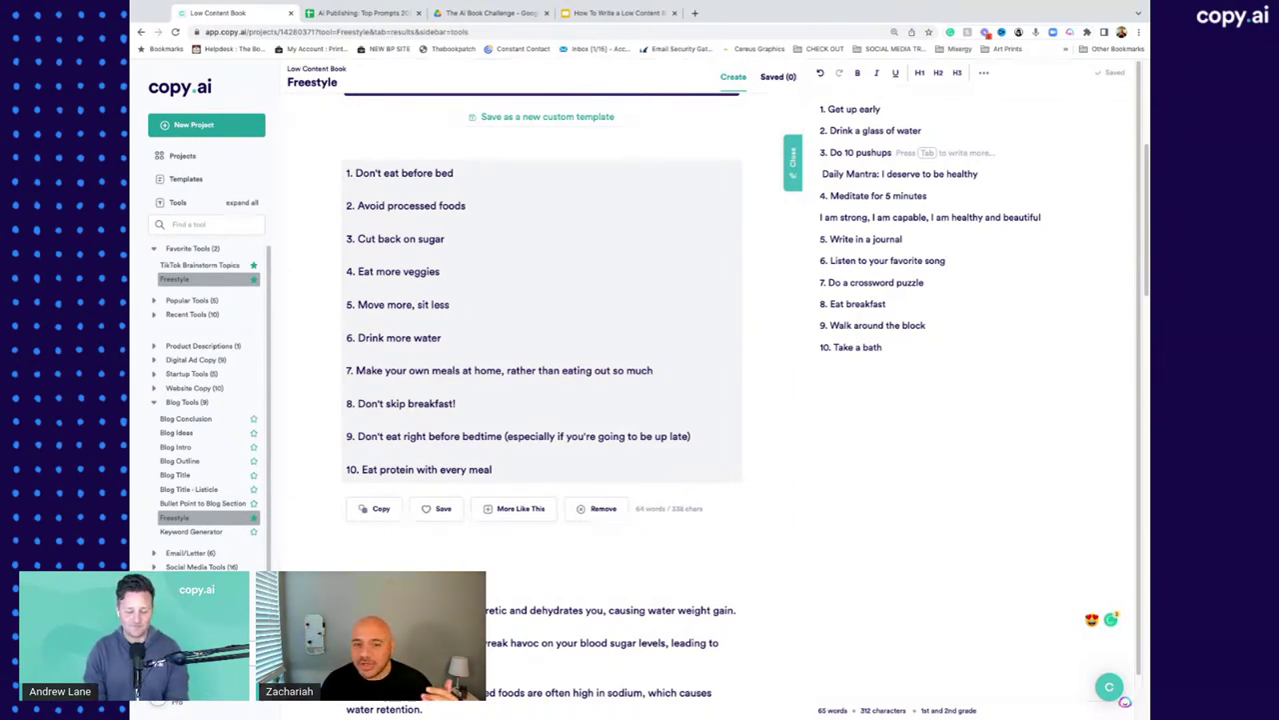
# Step: Change the creation prompt to "write a list of 10 daily exercise" and generate the content
pyautogui.scroll(3, 487, 178)
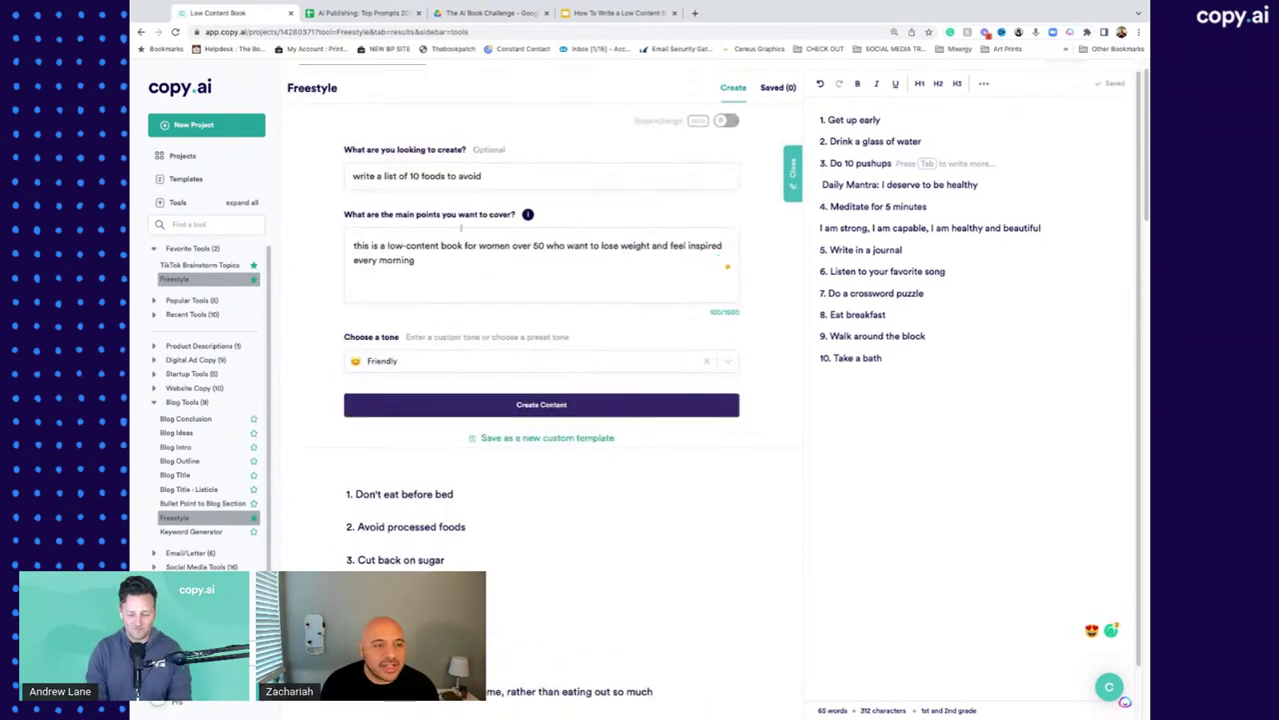
pyautogui.click(496, 177)
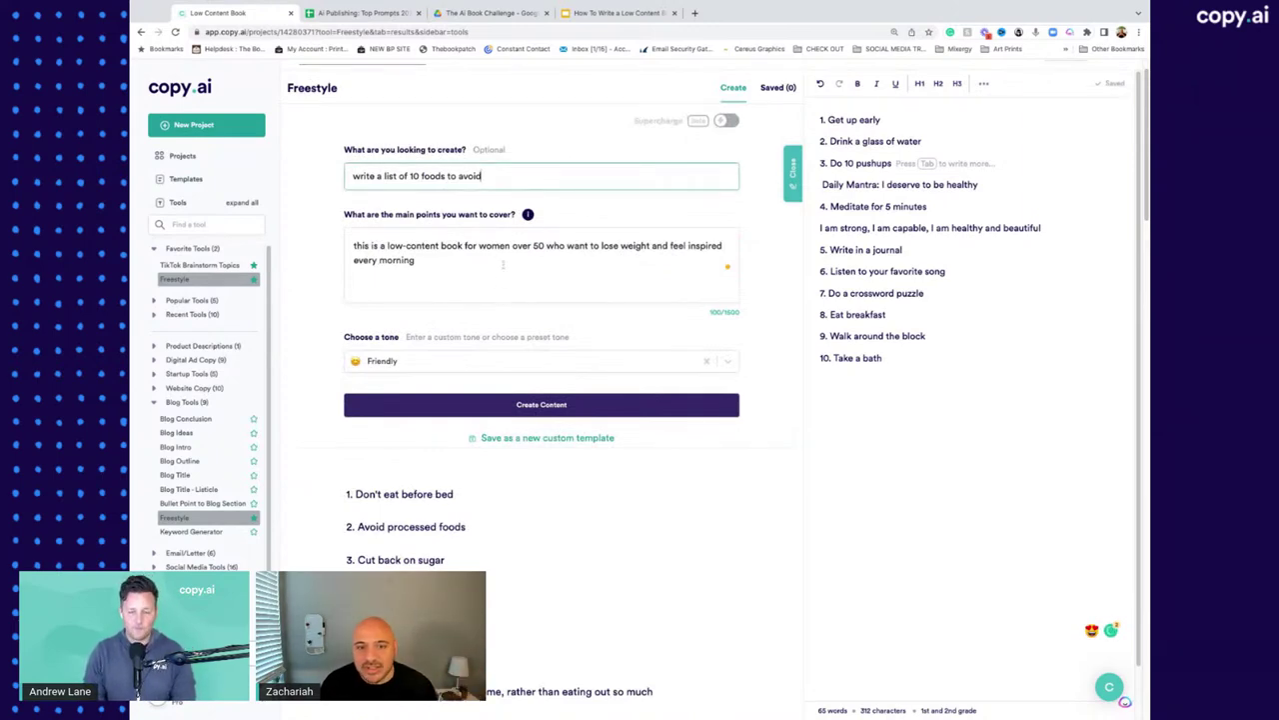
pyautogui.moveTo(504, 174); pyautogui.dragTo(419, 176)
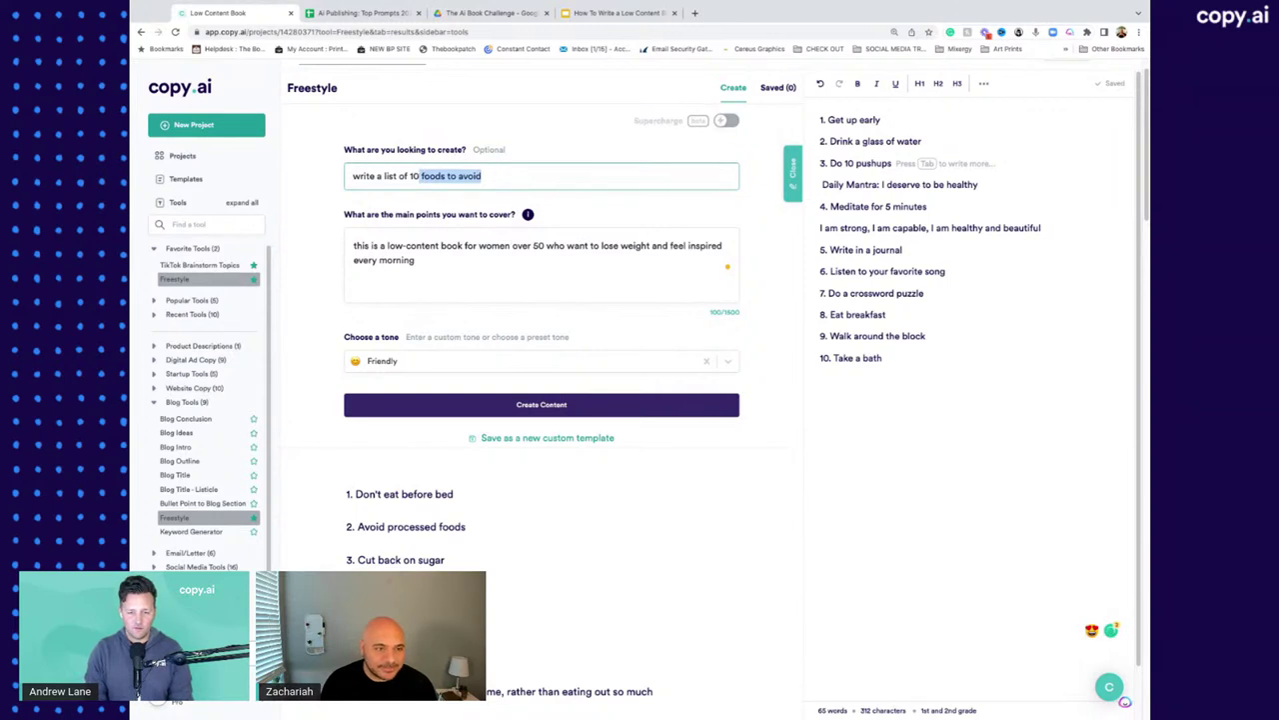
pyautogui.press('BackSpace')
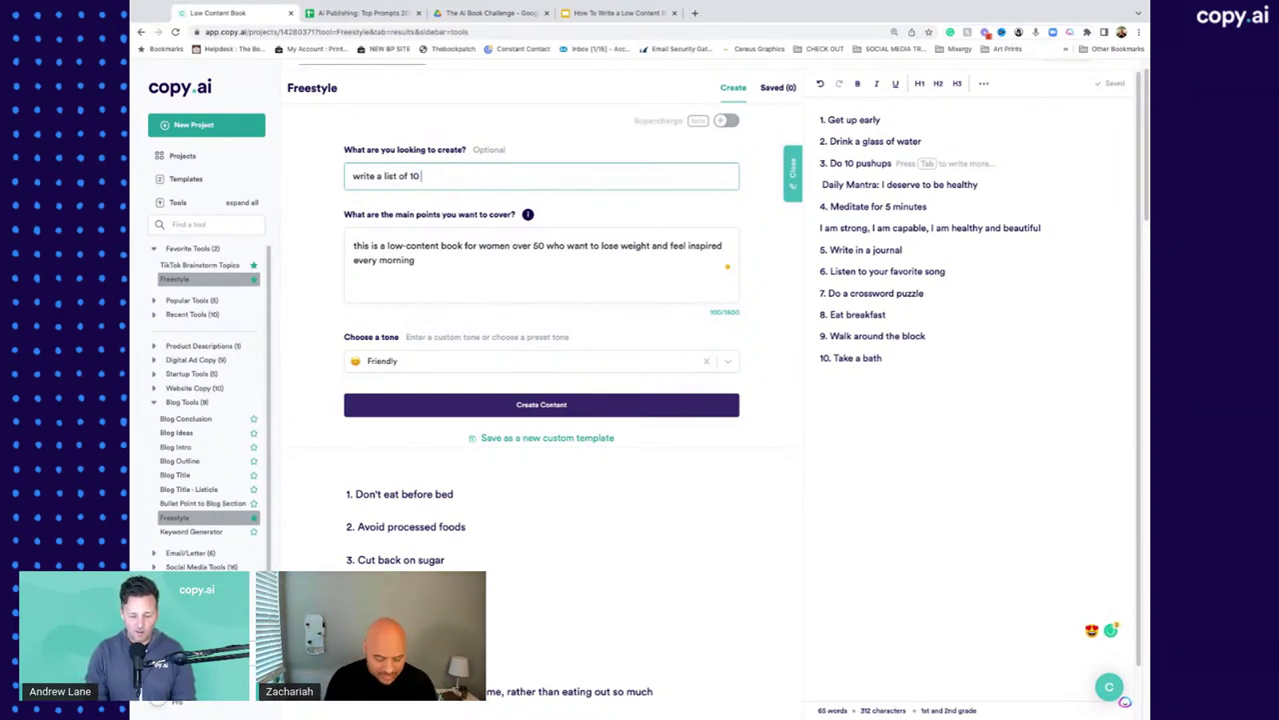
pyautogui.write('daily ex')
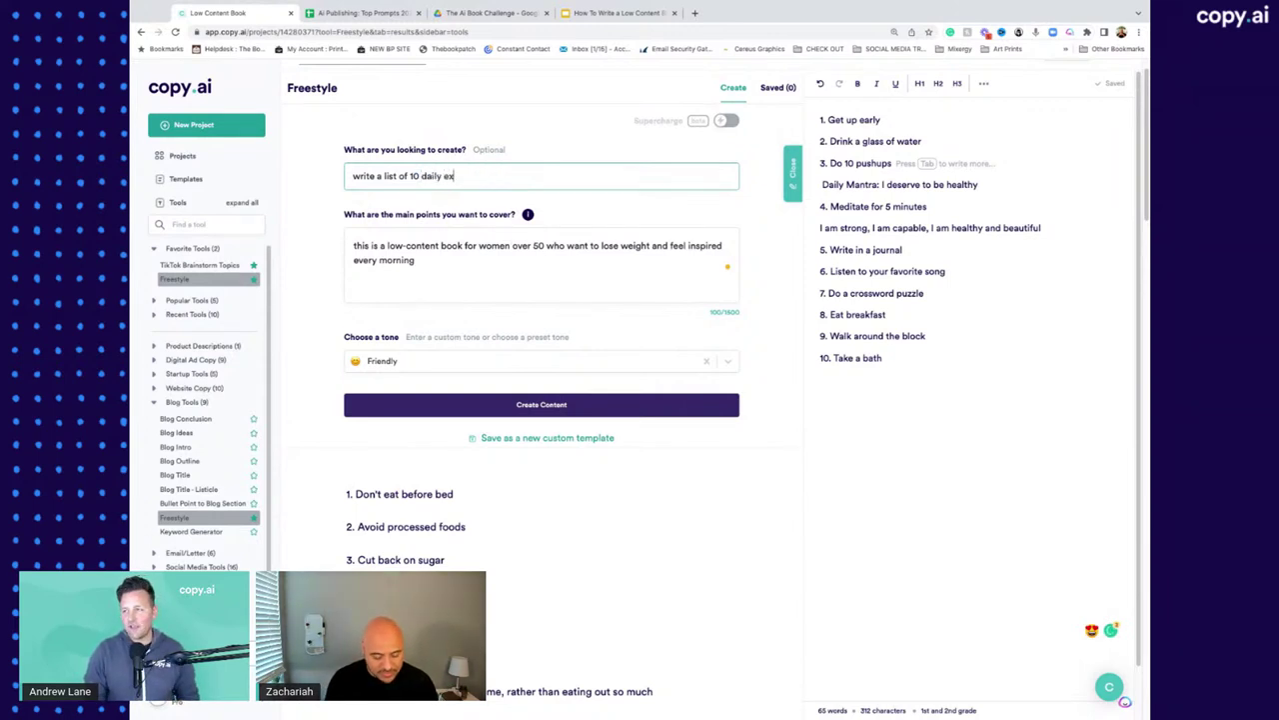
pyautogui.write('erci')
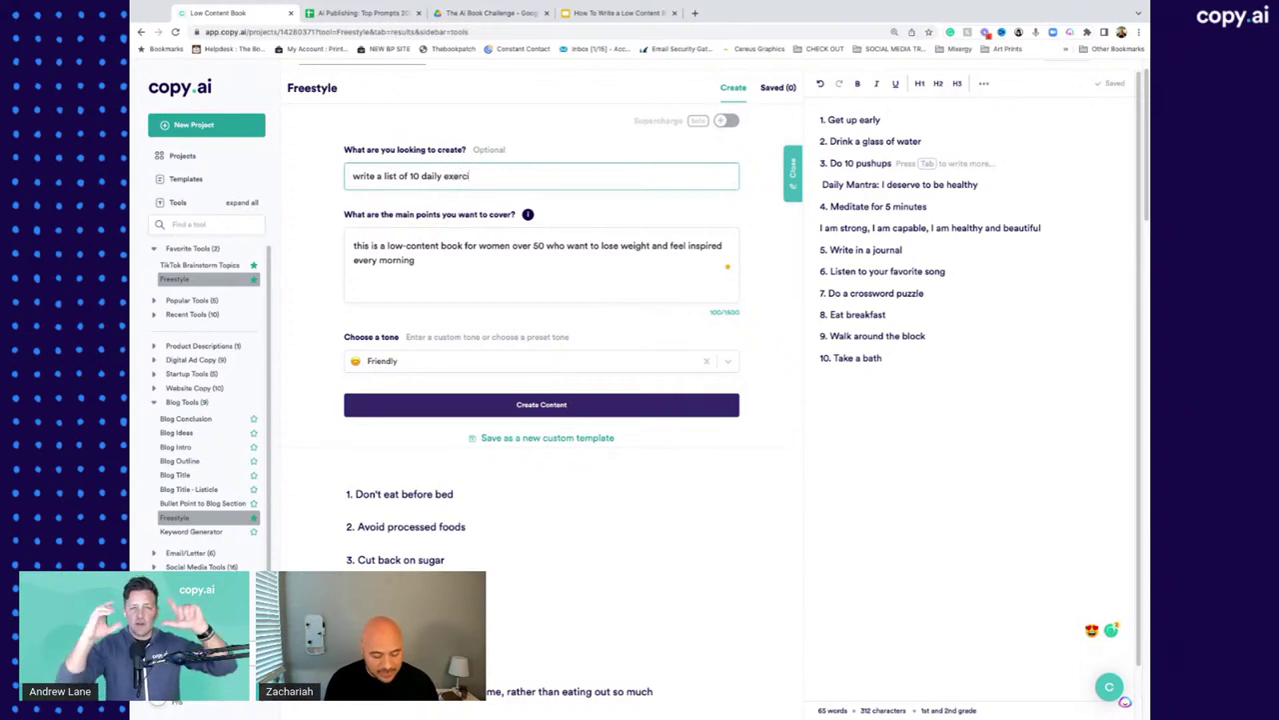
pyautogui.write('se')
pyautogui.press('Return')
pyautogui.click(739, 275)
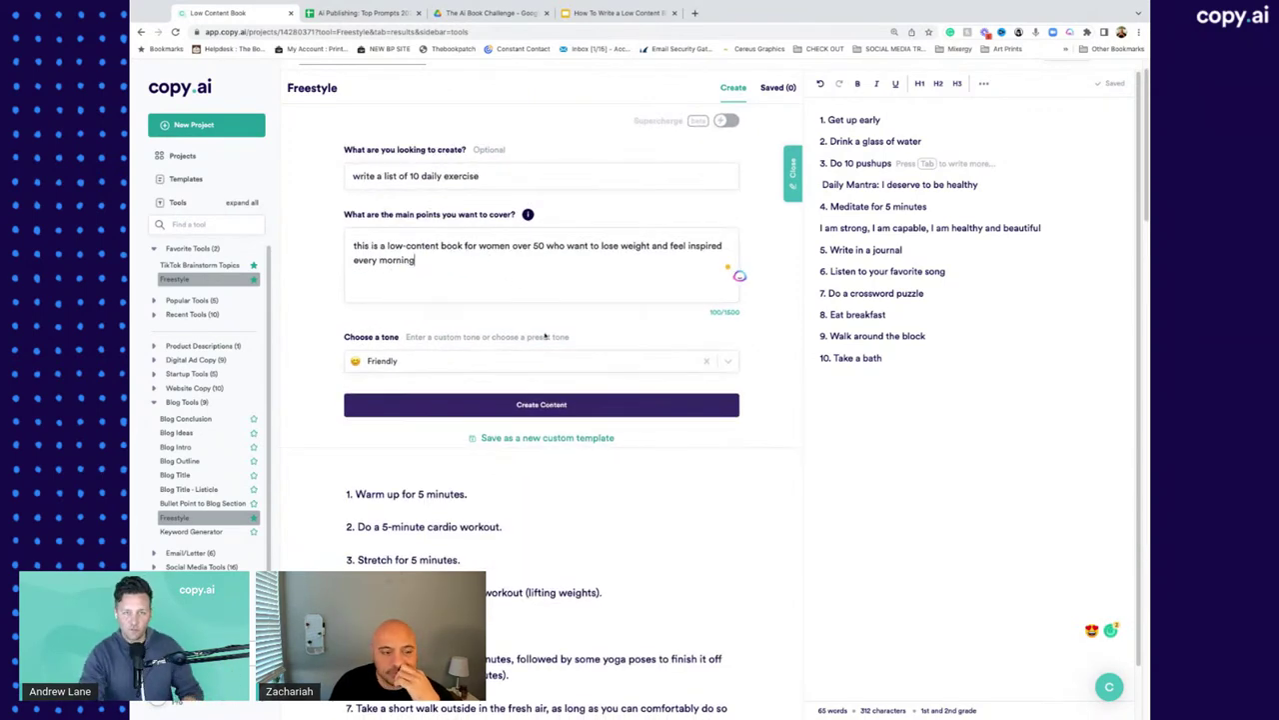
# Step: Generate a fresh set of results from the same daily exercise prompt
pyautogui.scroll(-3, 545, 337)
pyautogui.click(541, 217)
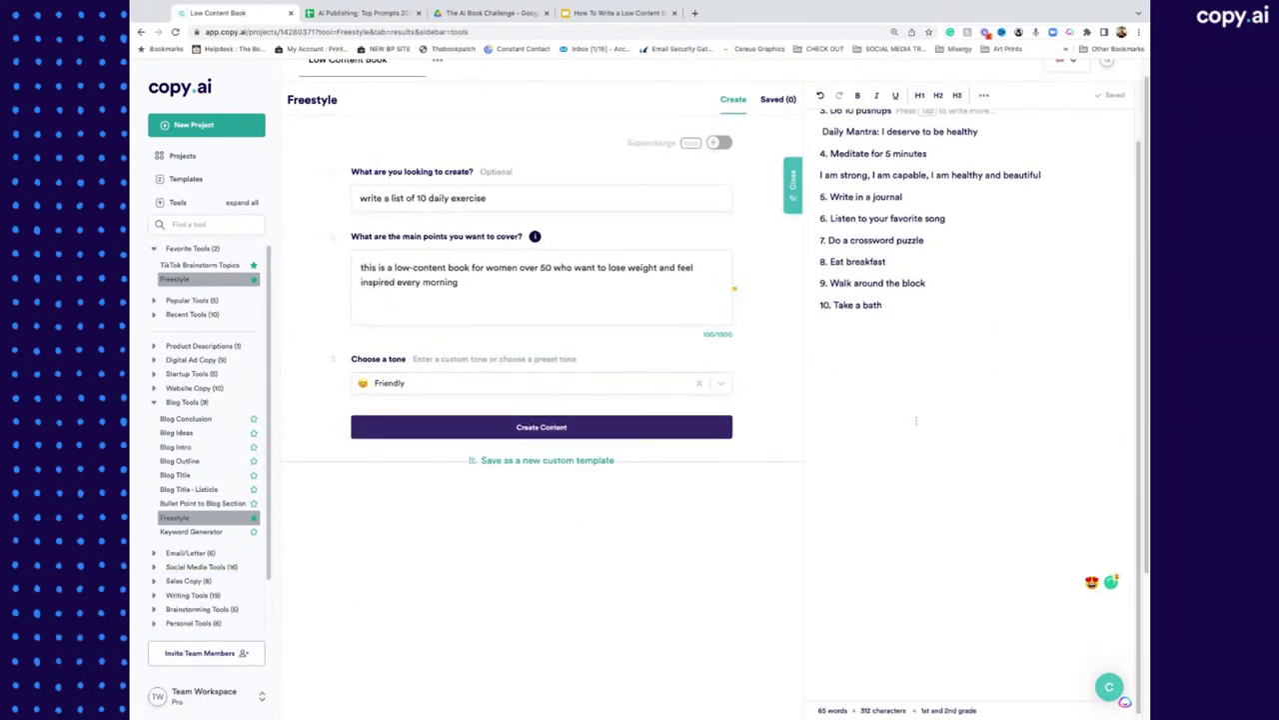
pyautogui.scroll(-3, 503, 470)
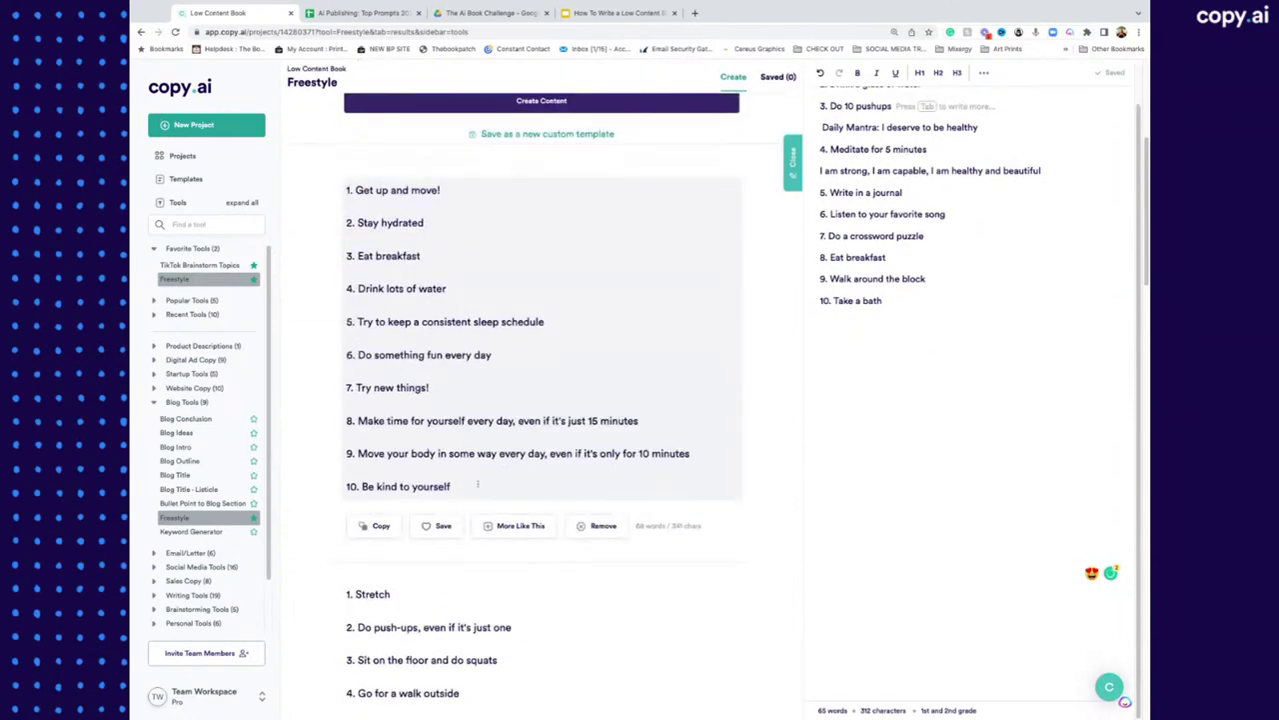
# Step: Copy the generated list that starts with "Get up and move!" into the document after "10. Take a bath"
pyautogui.moveTo(479, 481); pyautogui.dragTo(346, 345)
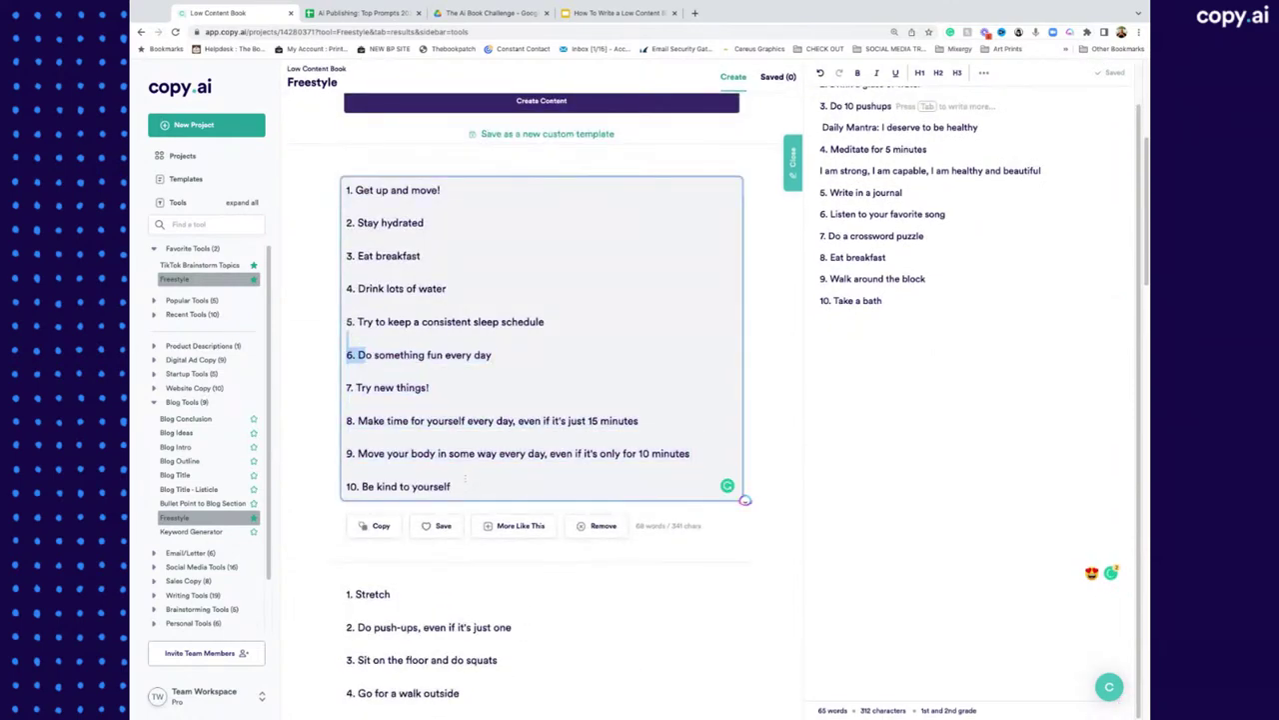
pyautogui.moveTo(449, 487); pyautogui.dragTo(347, 186)
pyautogui.hotkey('ctrl', 'c')
pyautogui.click(912, 347)
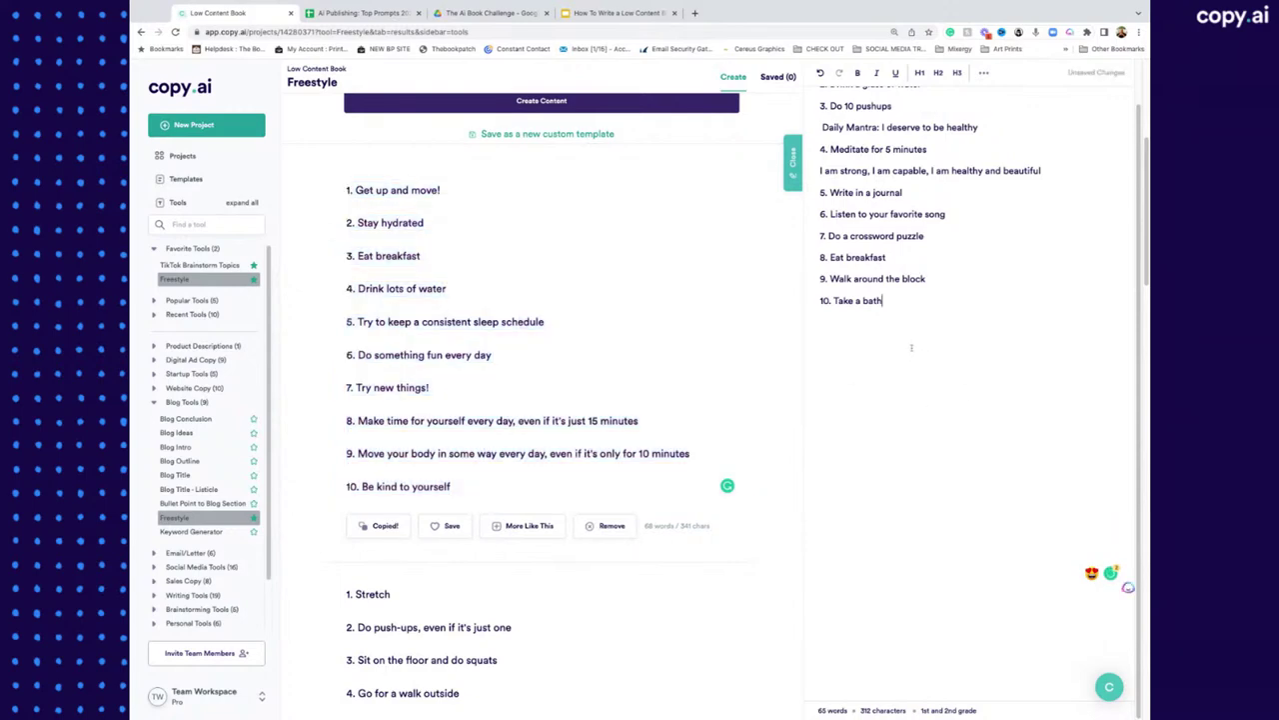
pyautogui.hotkey('ctrl', 'v')
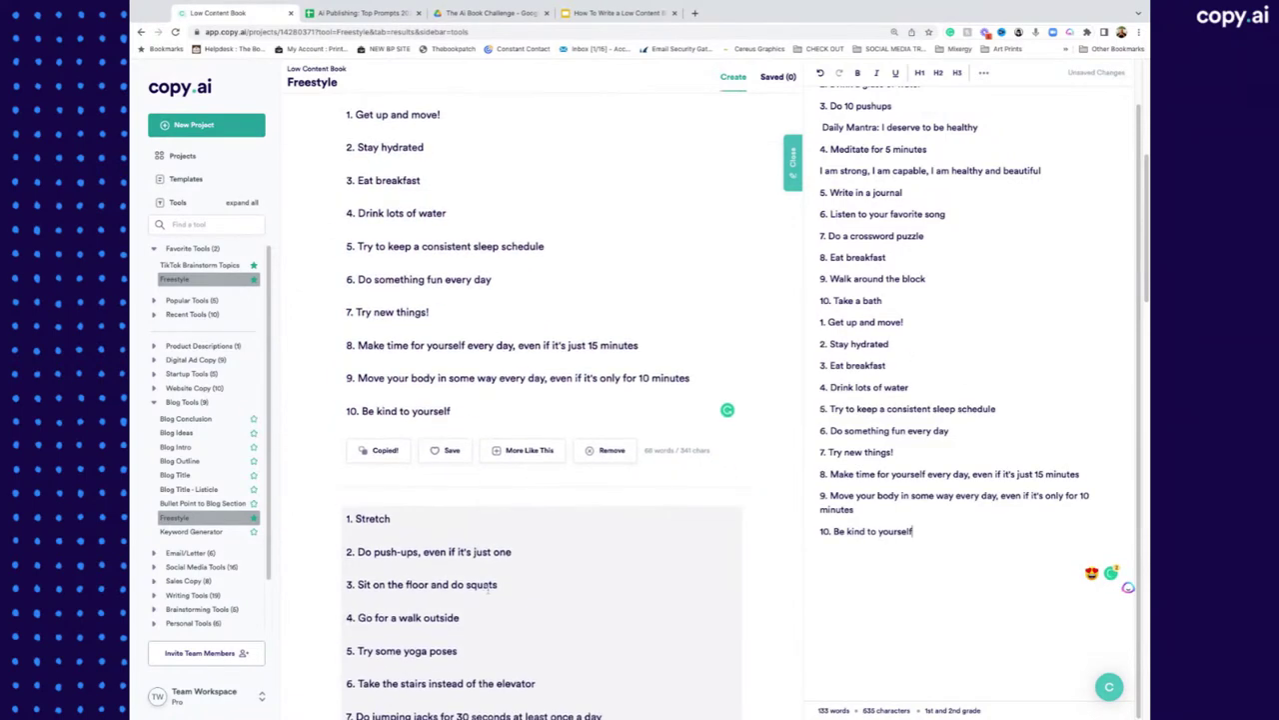
# Step: Add the second generated list, from "Stretch" to "Stretch again", to the document after "10. Be kind to yourself"
pyautogui.scroll(-3, 498, 540)
pyautogui.moveTo(430, 566); pyautogui.dragTo(347, 250)
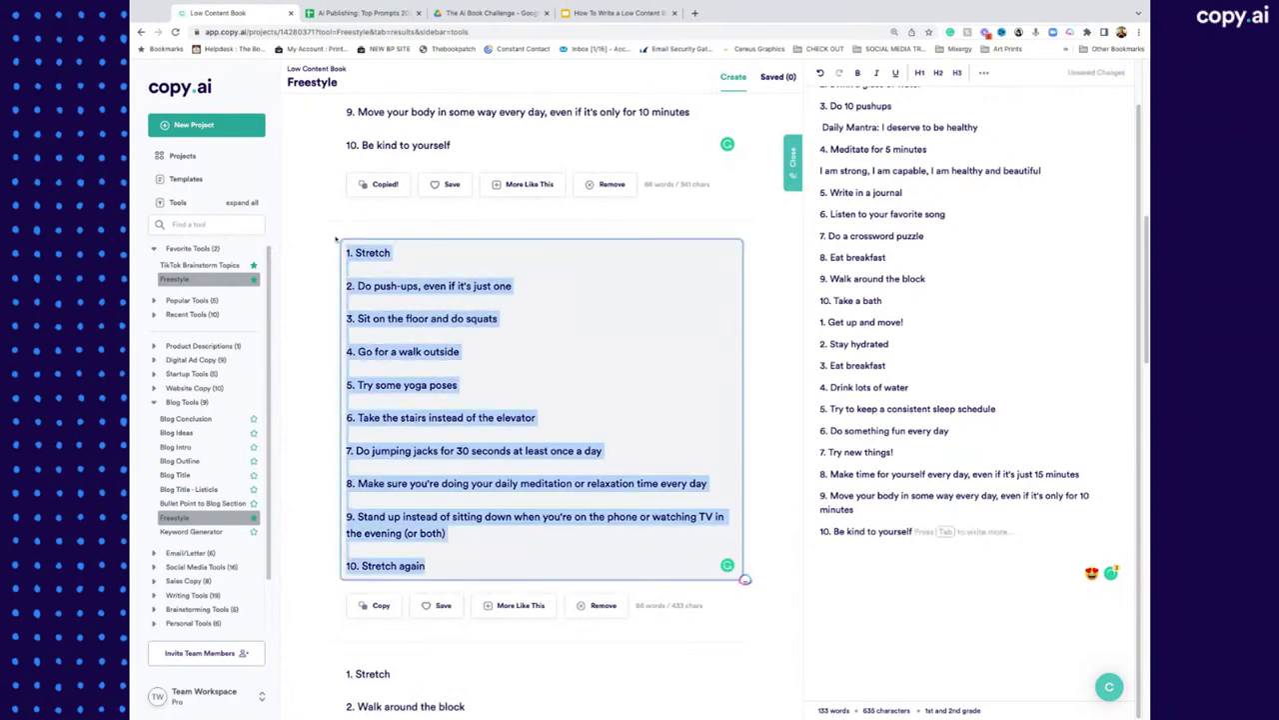
pyautogui.hotkey('ctrl', 'c')
pyautogui.click(911, 583)
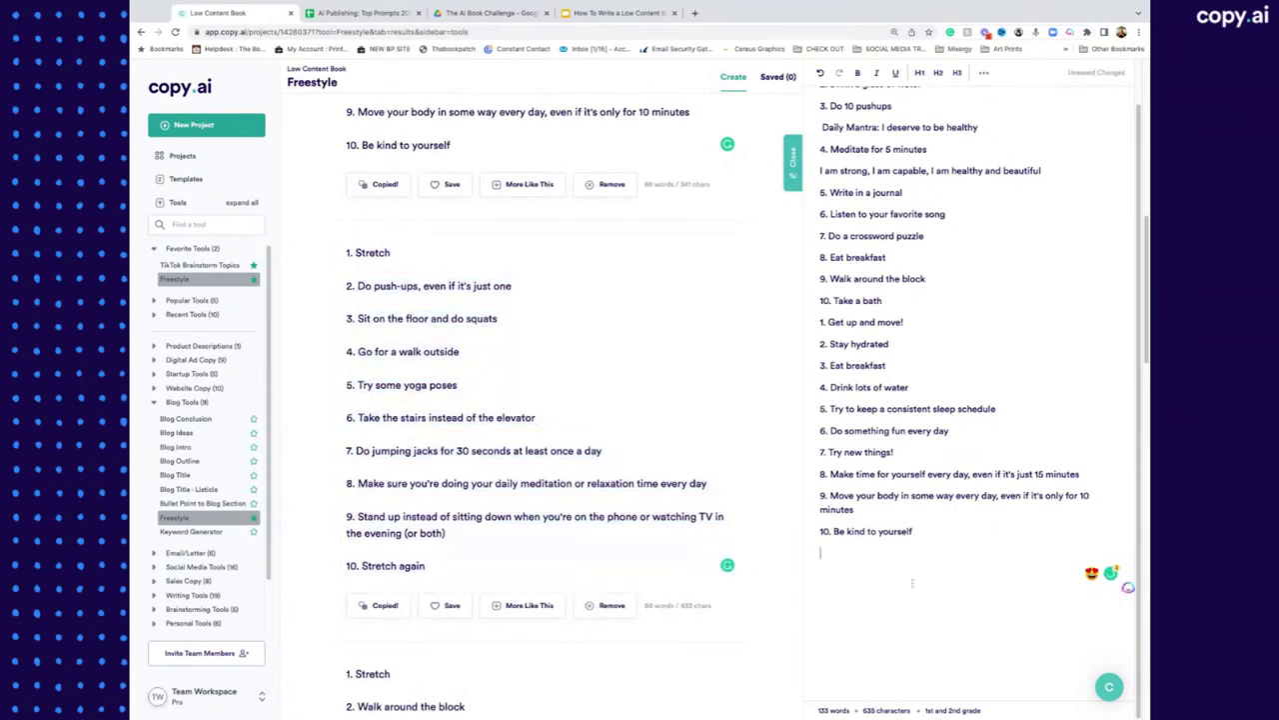
pyautogui.hotkey('ctrl', 'v')
# Step: Add the third generated list, from "Stretch" to "Don't forget to smile!", to the document after "10. Stretch again"
pyautogui.scroll(-4, 668, 533)
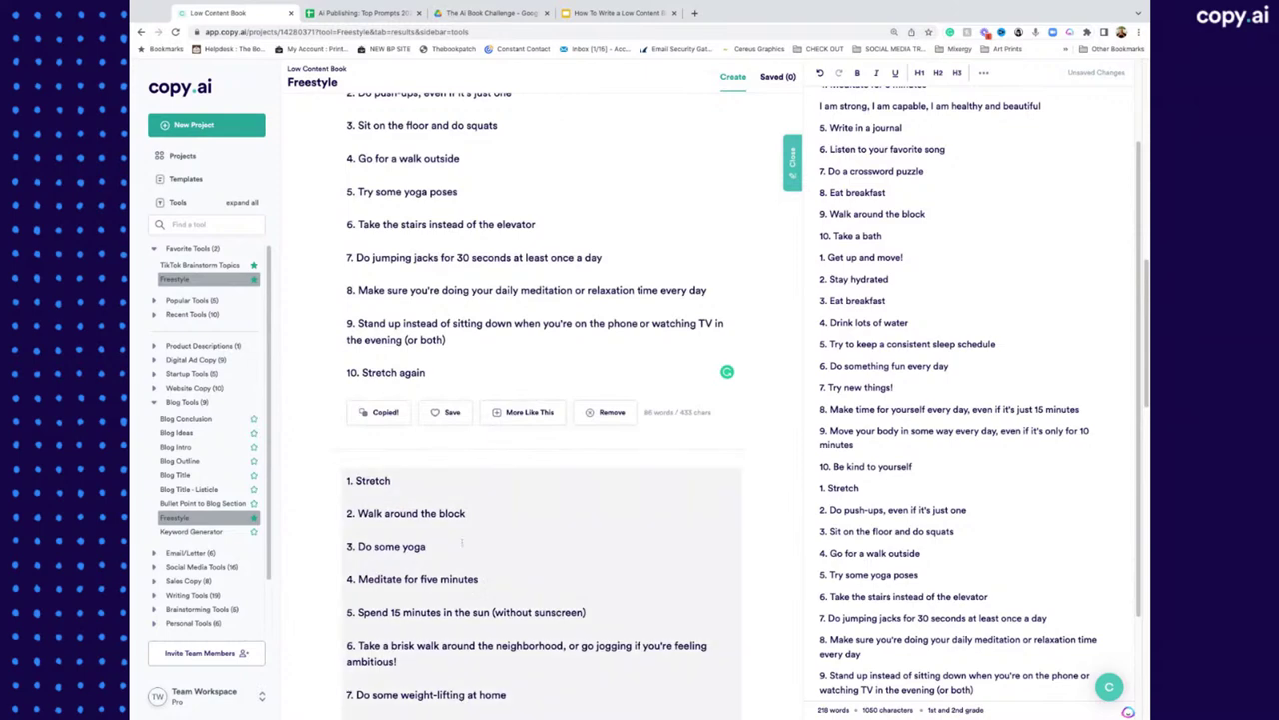
pyautogui.moveTo(486, 624); pyautogui.dragTo(347, 348)
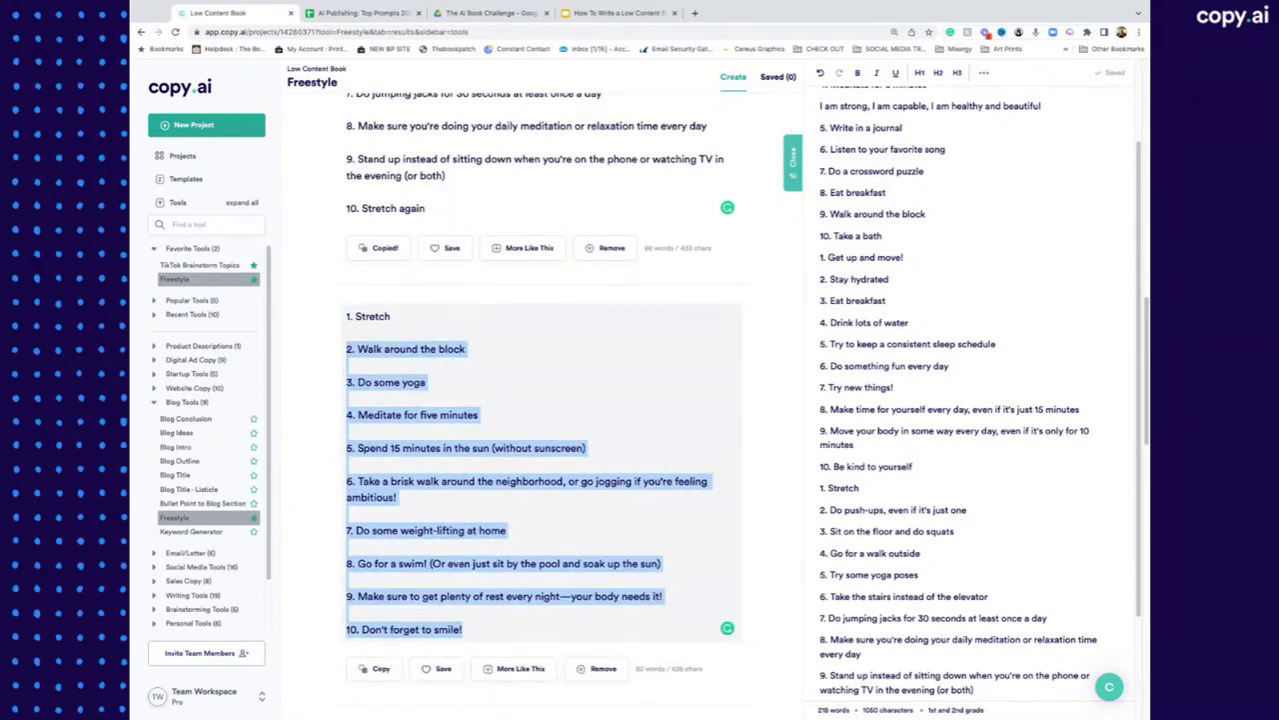
pyautogui.click(481, 633)
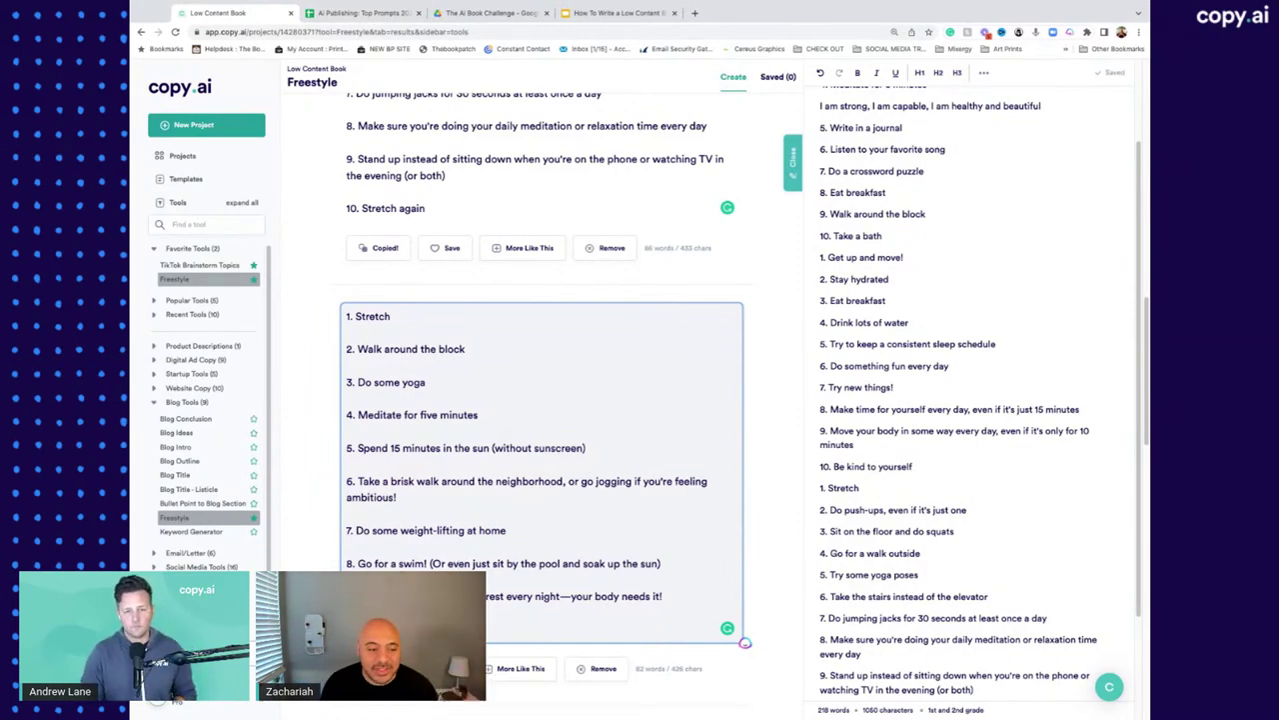
pyautogui.moveTo(662, 595); pyautogui.dragTo(346, 316)
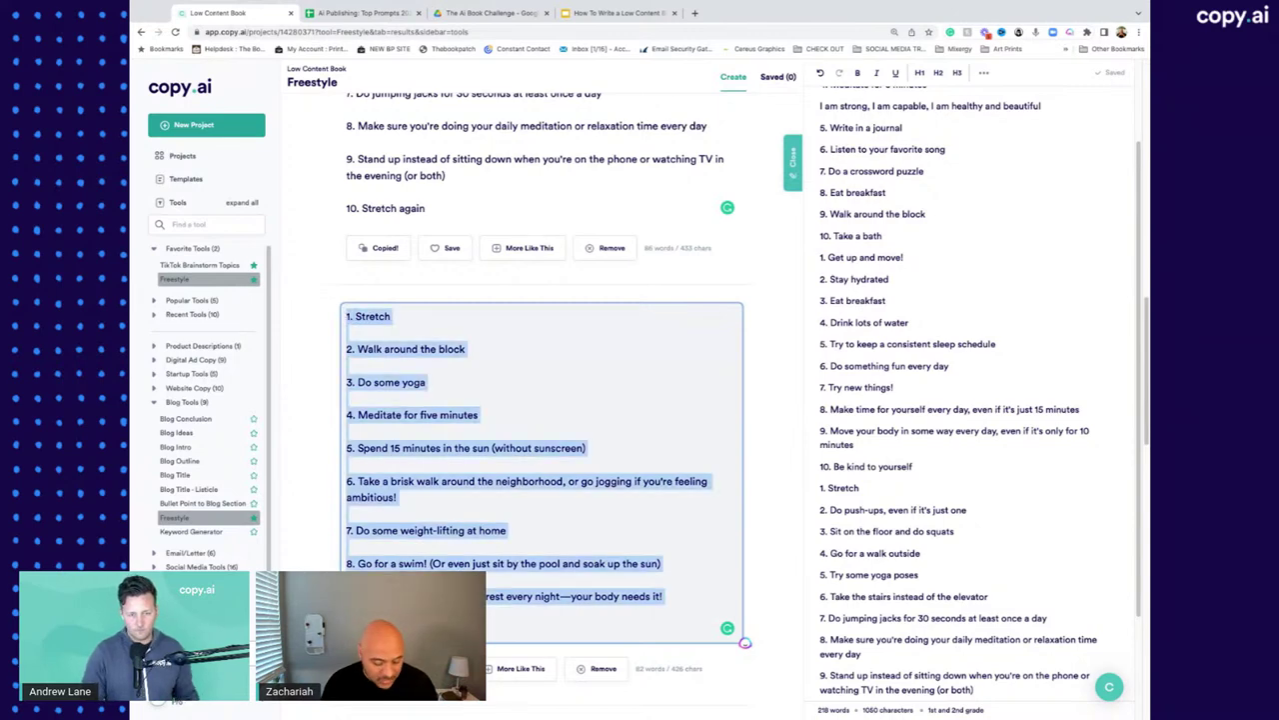
pyautogui.scroll(-3, 959, 450)
pyautogui.click(979, 572)
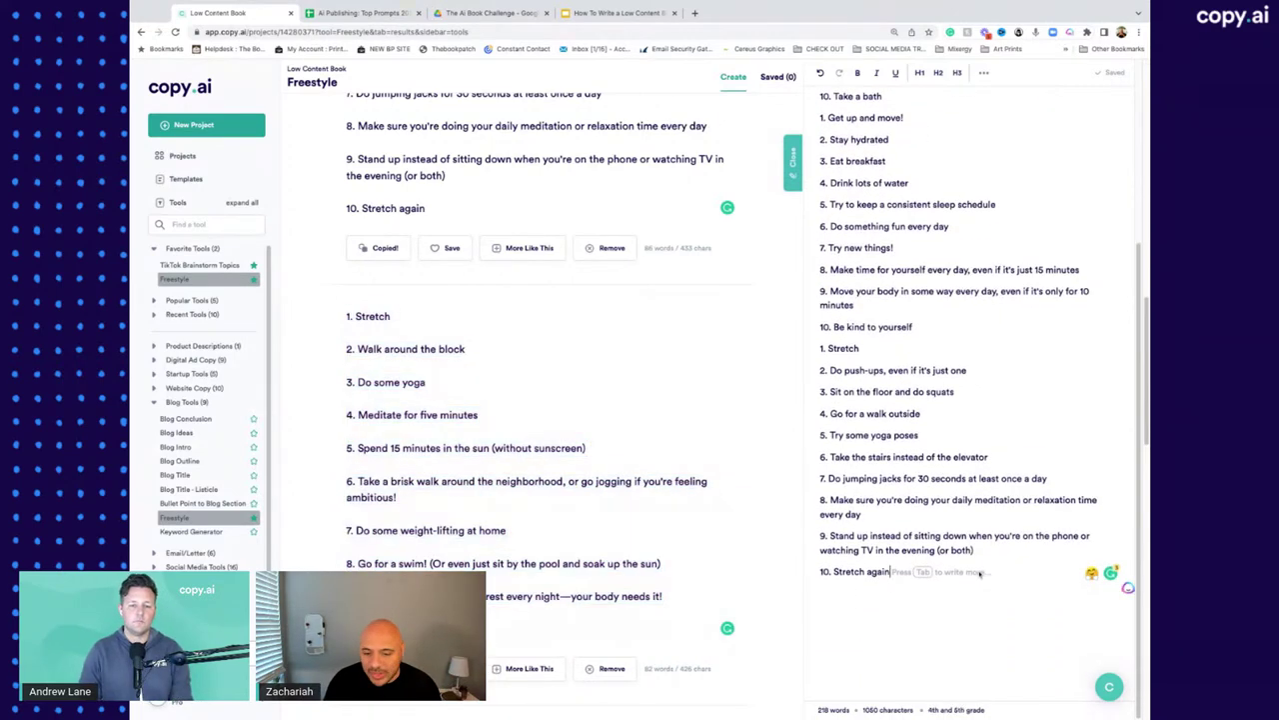
pyautogui.press('Return')
pyautogui.hotkey('ctrl', 'v')
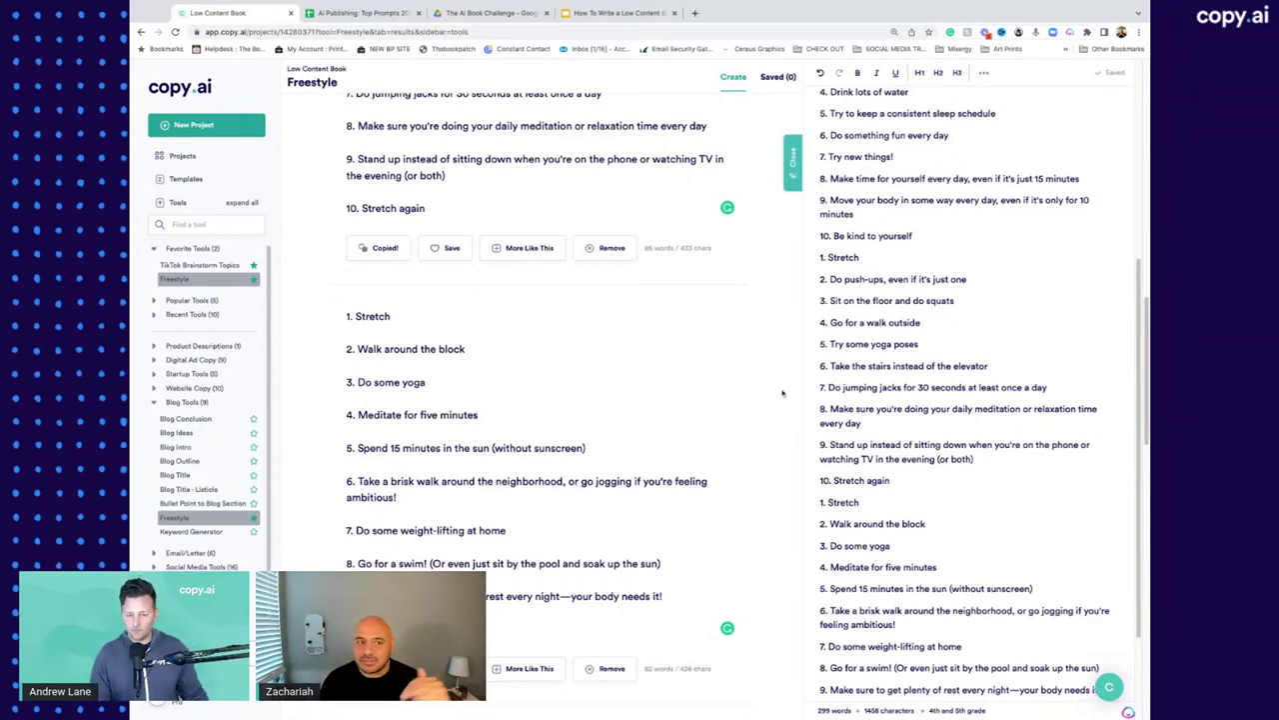
# Step: In the Top Prompts 2023 spreadsheet, change the product/service in cell B1 to "30 Day Weight Loss Challenge" and copy the prompt in B5
pyautogui.scroll(4, 700, 399)
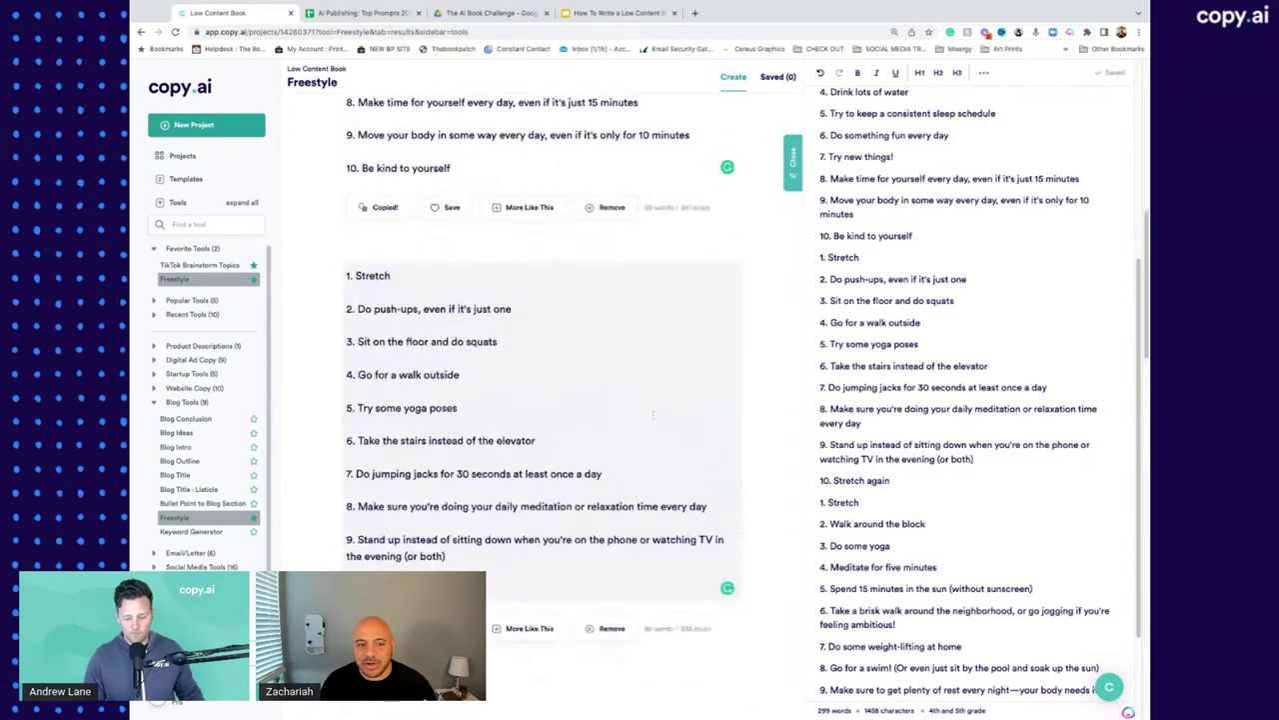
pyautogui.scroll(10, 653, 413)
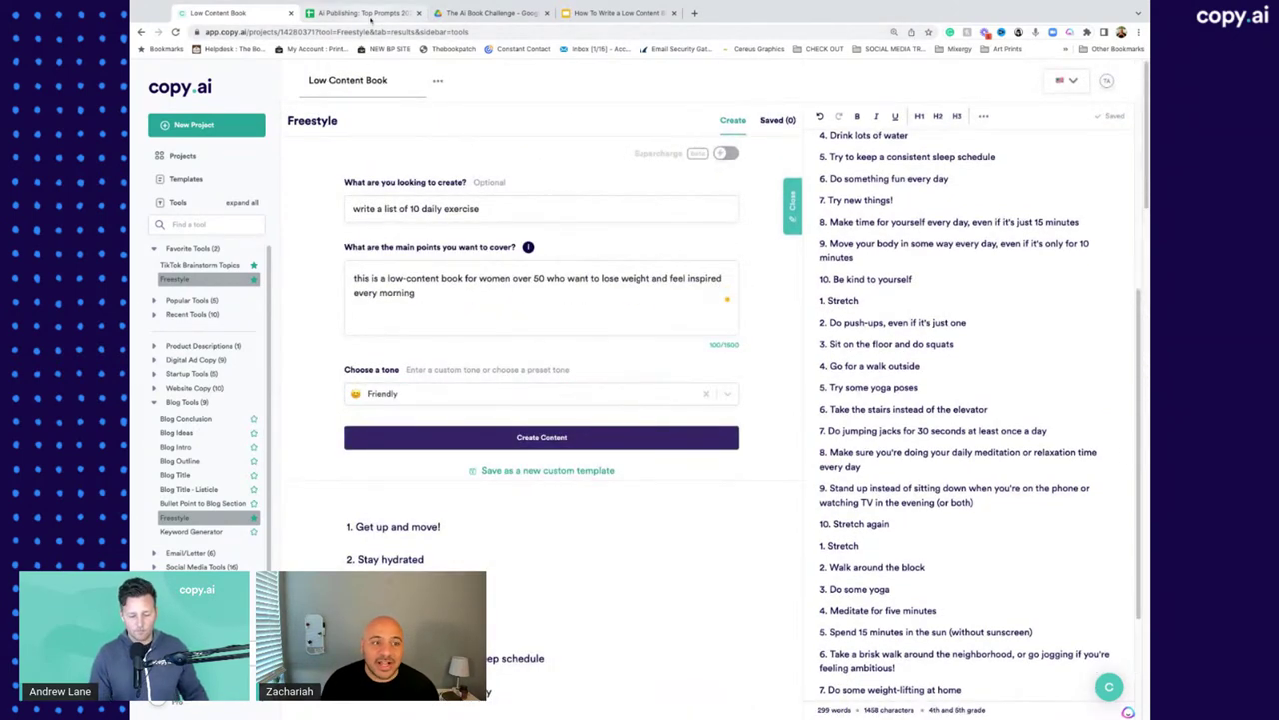
pyautogui.click(365, 13)
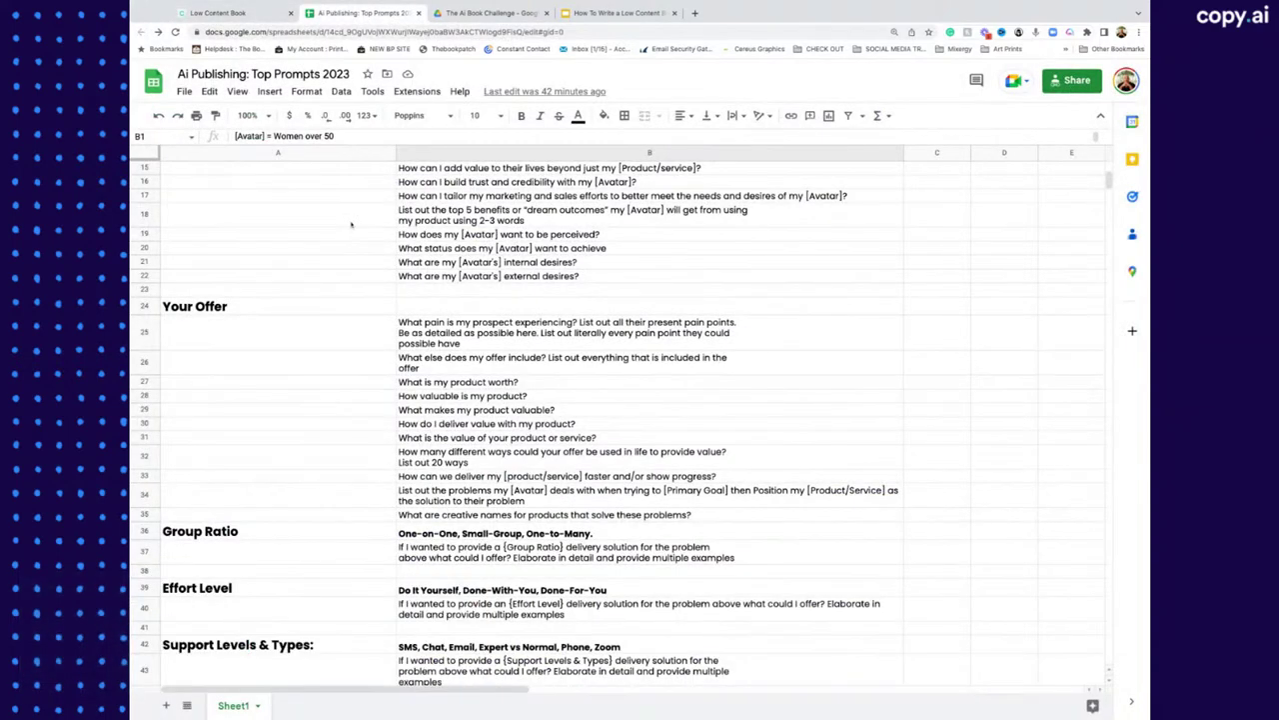
pyautogui.scroll(5, 351, 224)
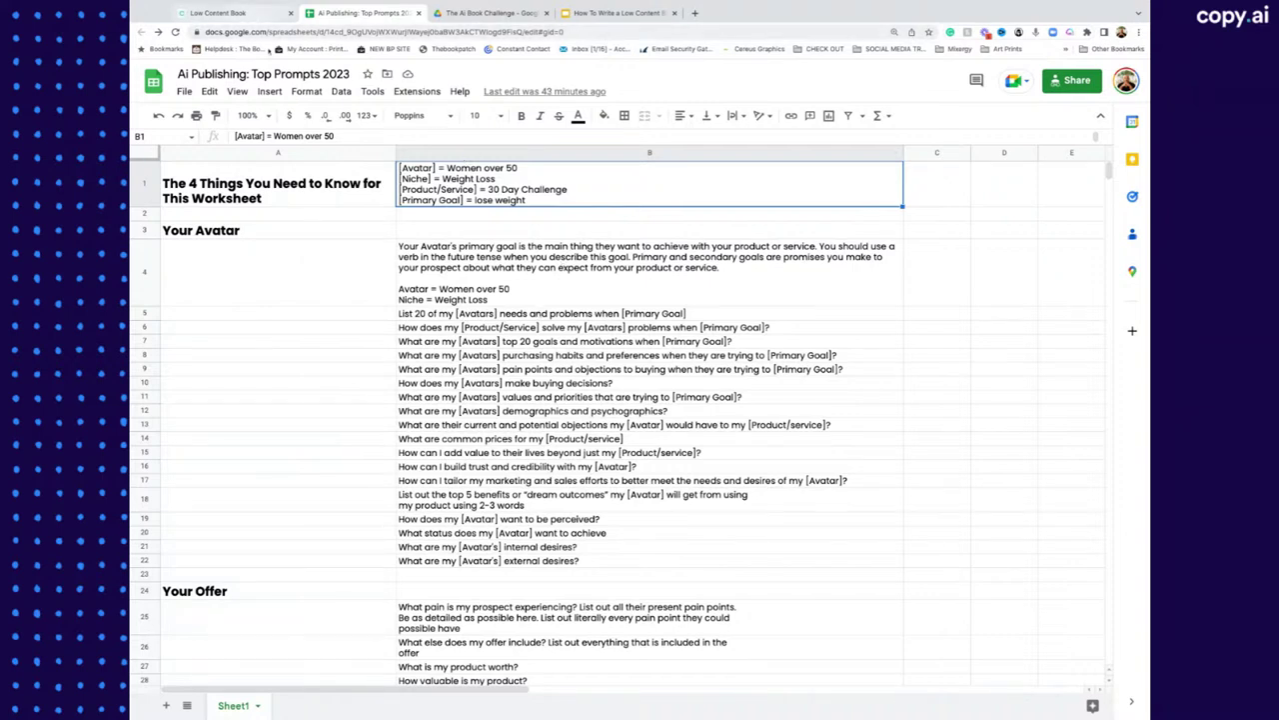
pyautogui.click(520, 314)
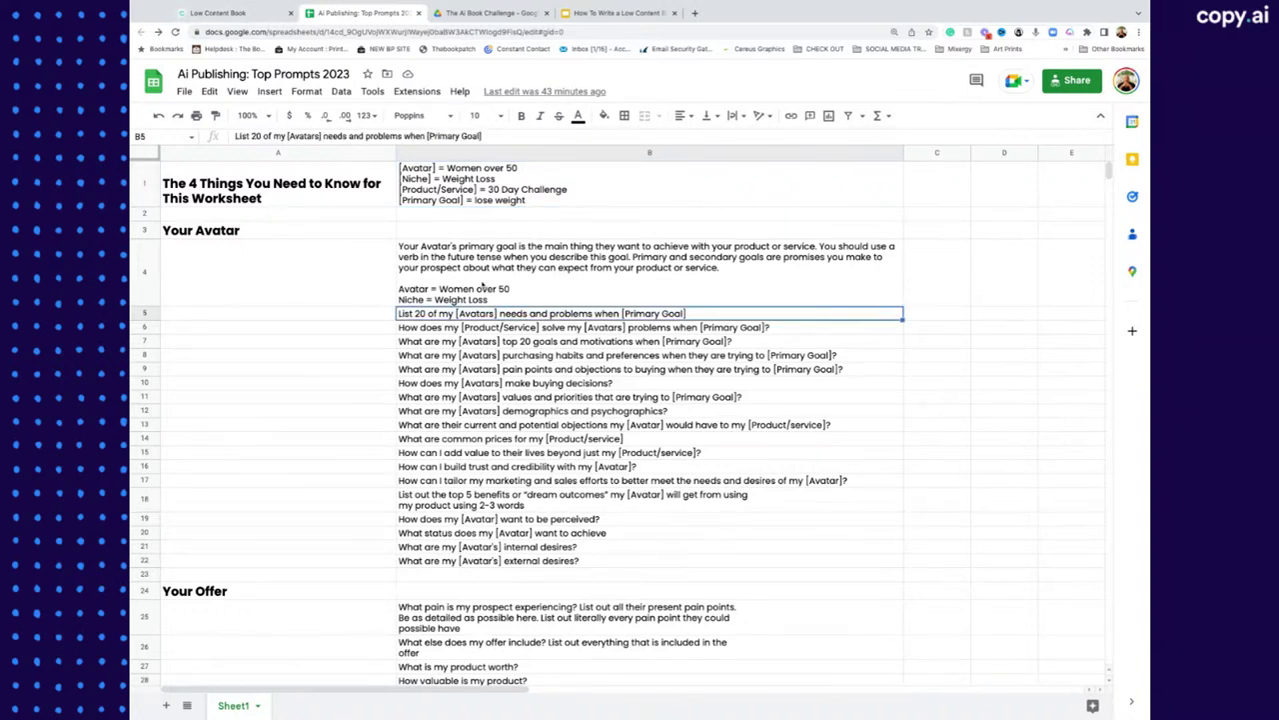
pyautogui.click(394, 189)
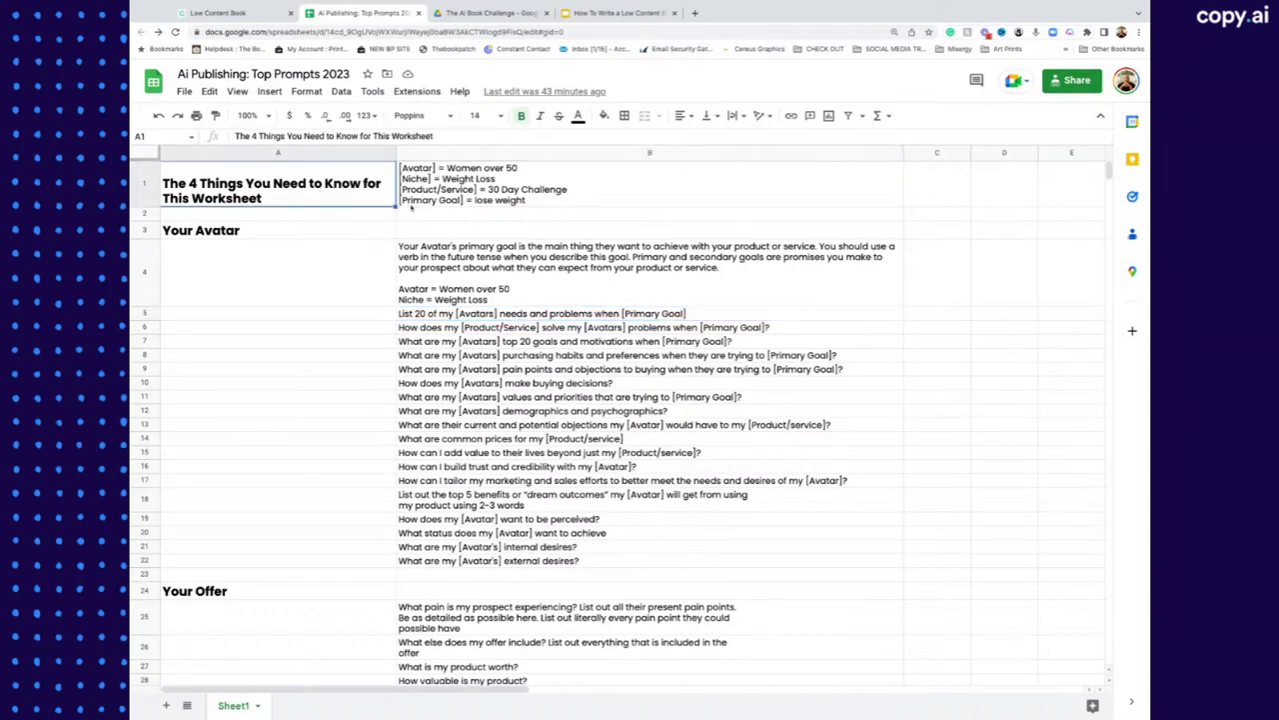
pyautogui.click(441, 196)
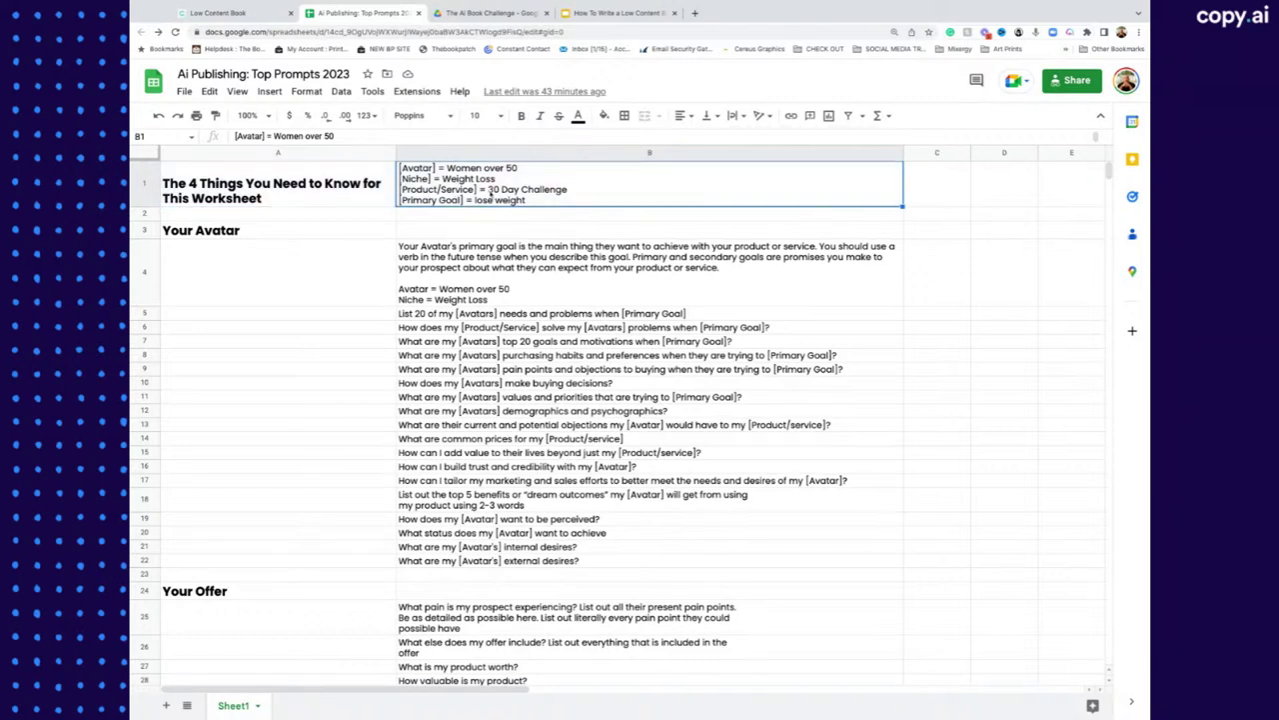
pyautogui.doubleClick(514, 193)
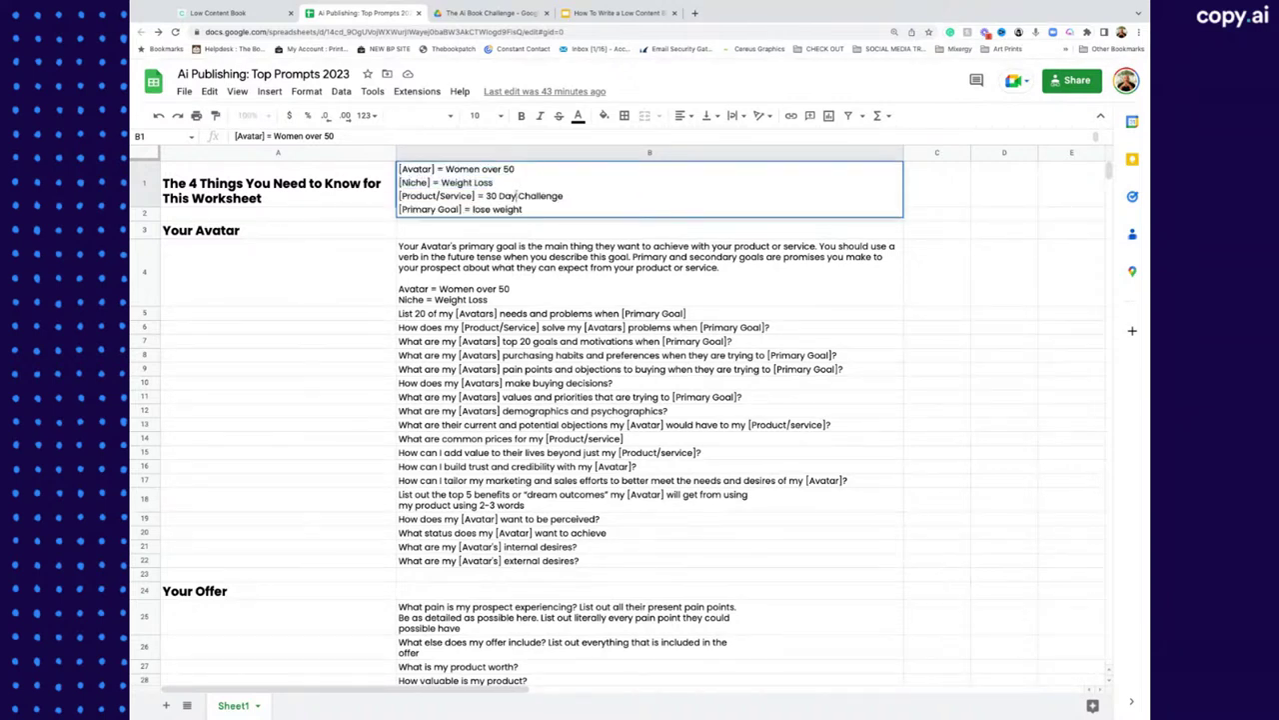
pyautogui.write('Weight Loss')
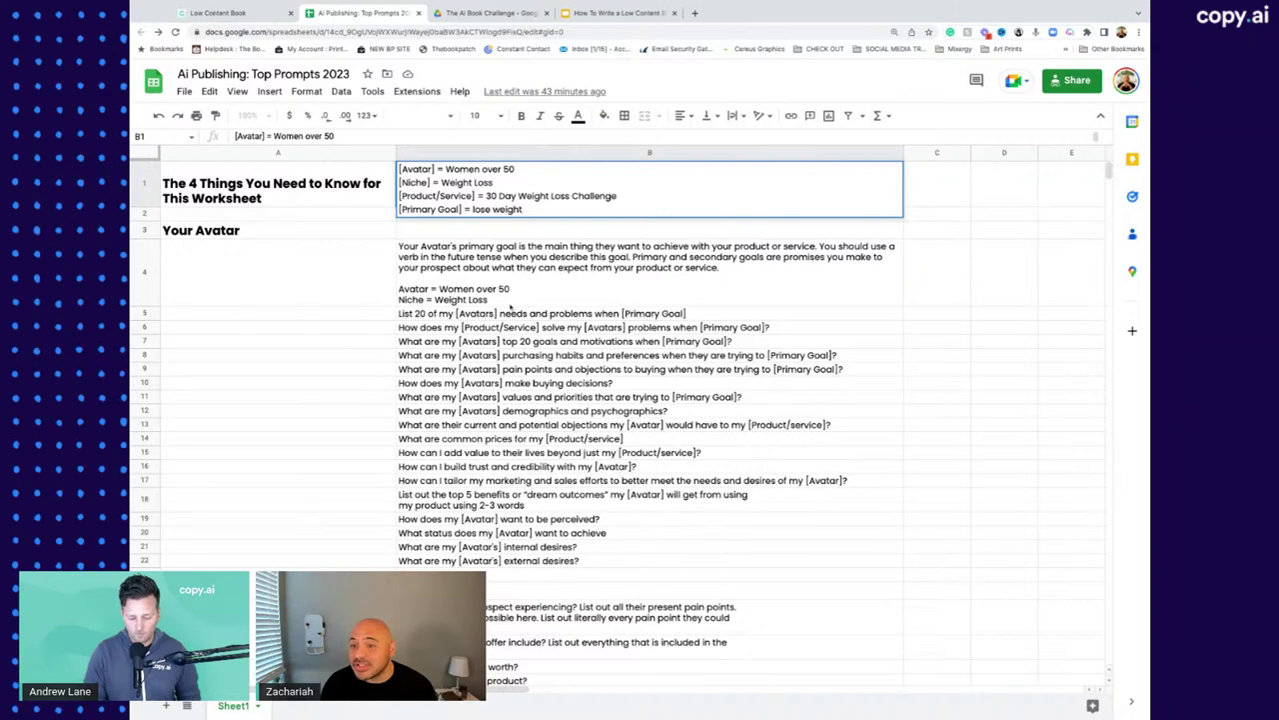
pyautogui.click(495, 312)
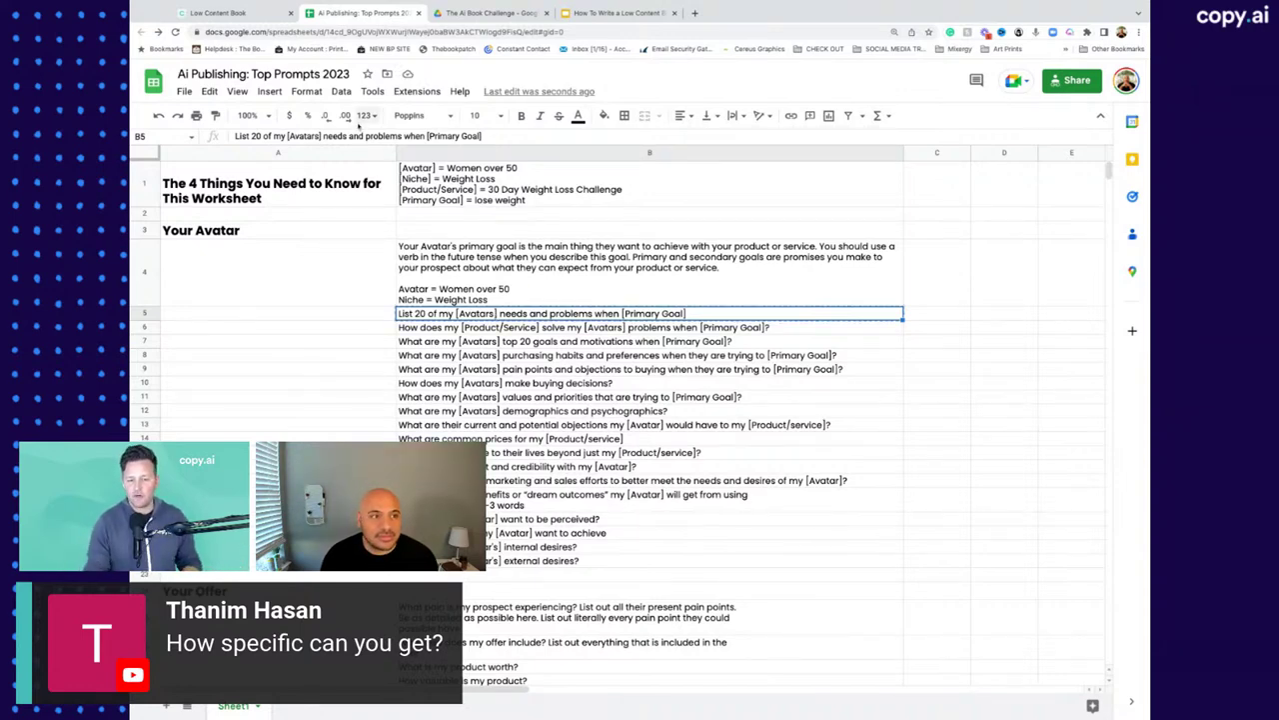
pyautogui.hotkey('ctrl', 'c')
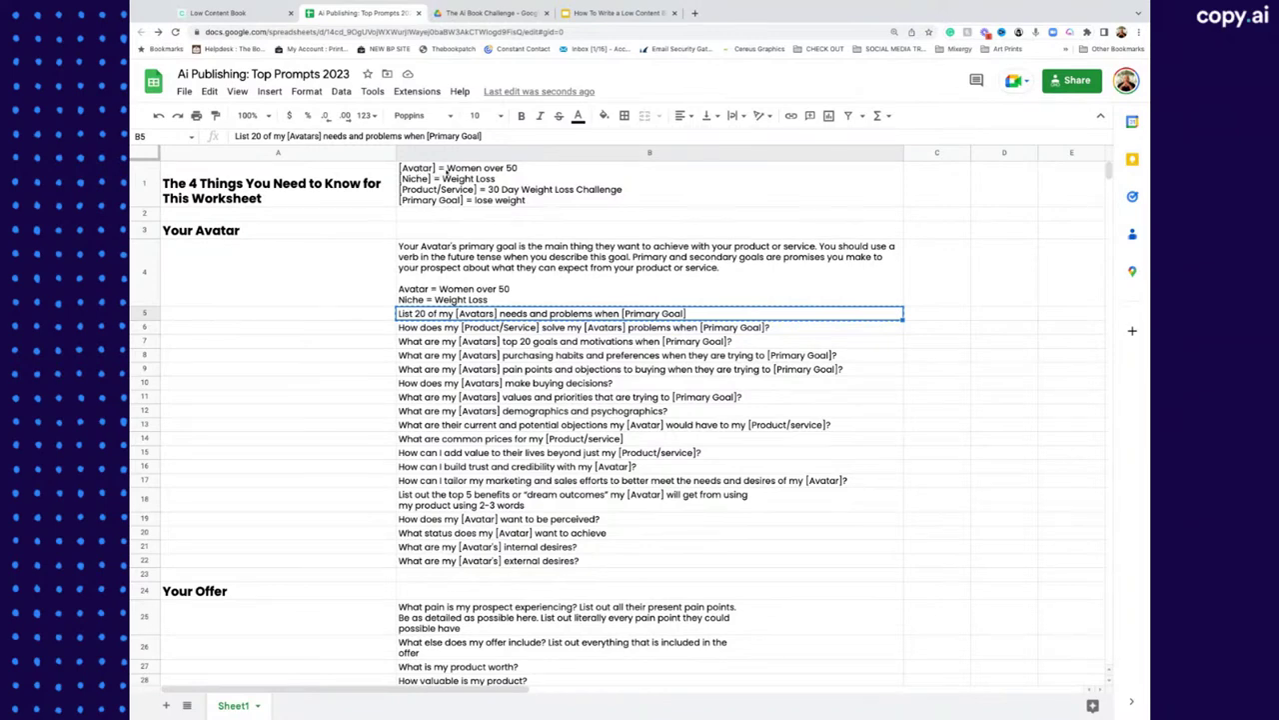
# Step: Replace the main points in the copy.ai Freestyle form with the avatar, niche, product/service and primary goal definitions from cell B1 of the spreadsheet
pyautogui.click(494, 175)
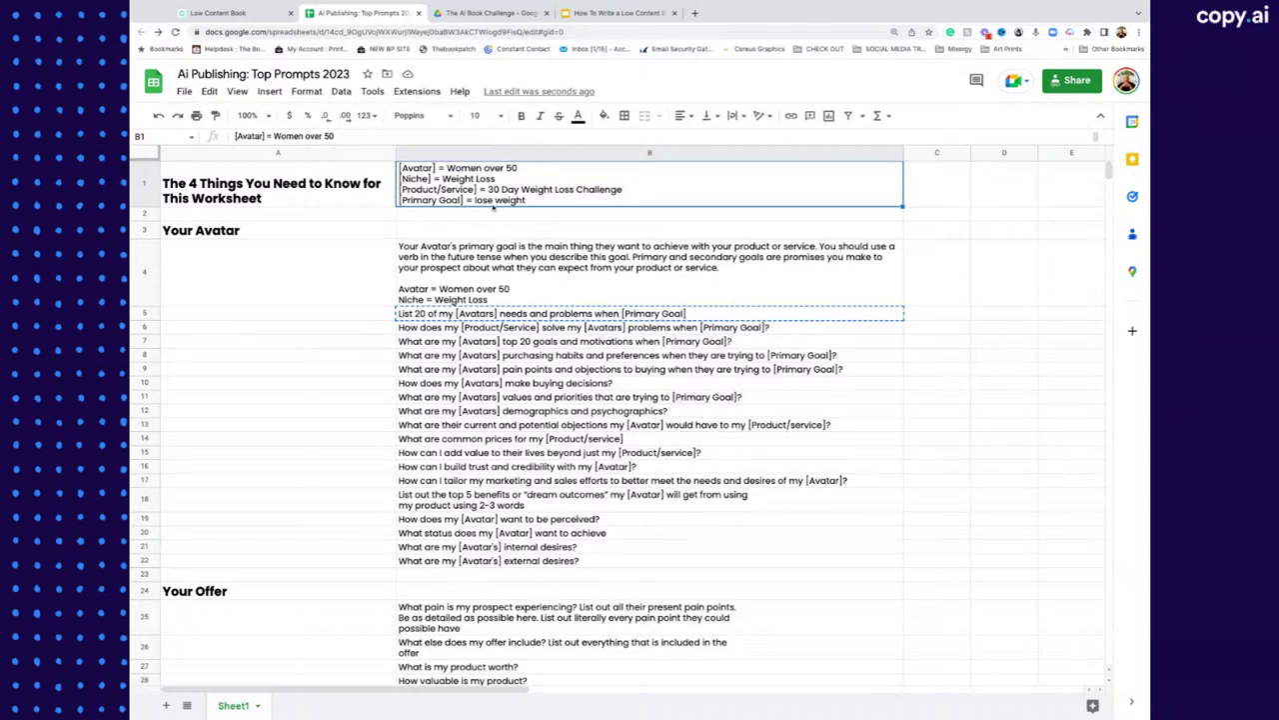
pyautogui.doubleClick(474, 192)
pyautogui.moveTo(473, 192); pyautogui.dragTo(532, 211)
pyautogui.hotkey('ctrl', 'a')
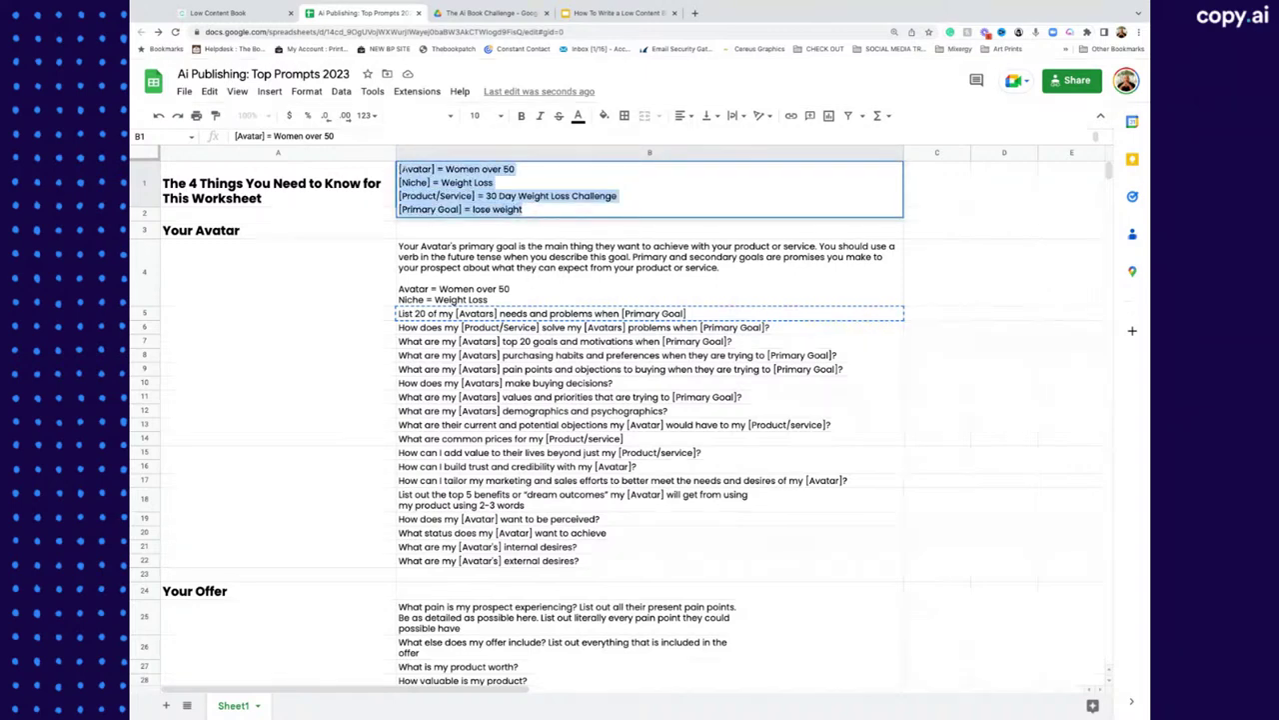
pyautogui.click(255, 13)
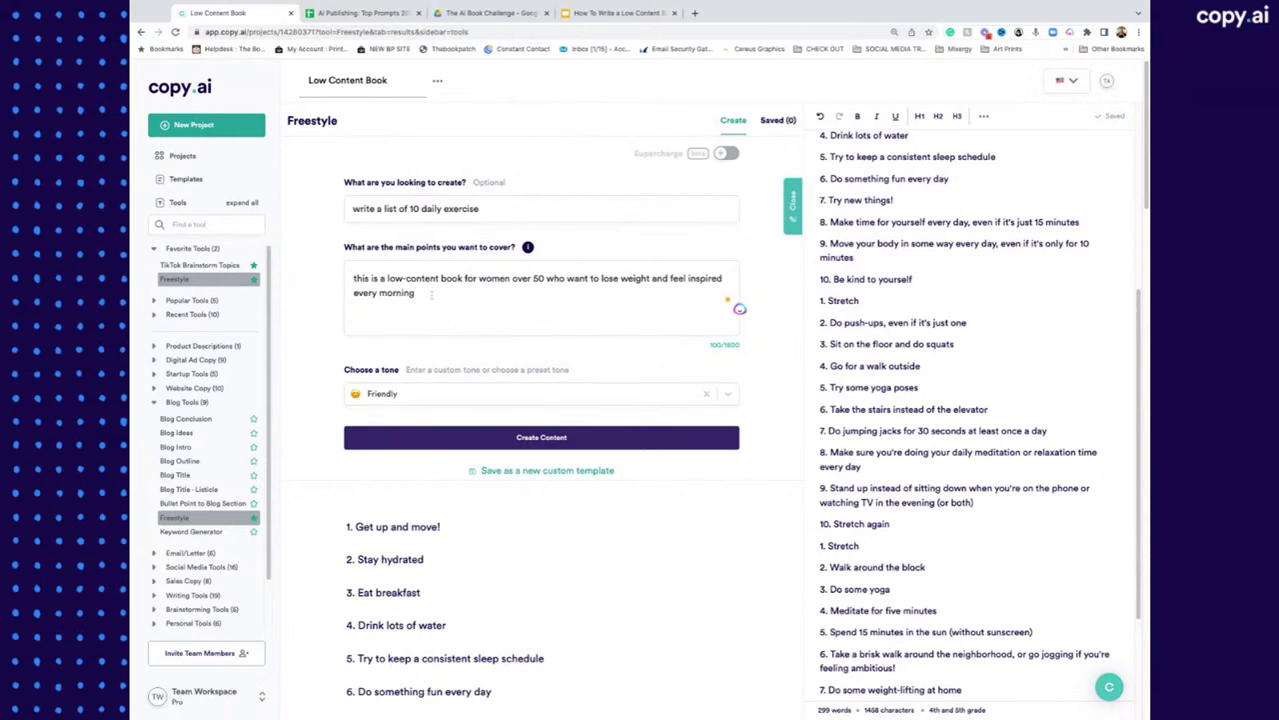
pyautogui.hotkey('ctrl', 'a')
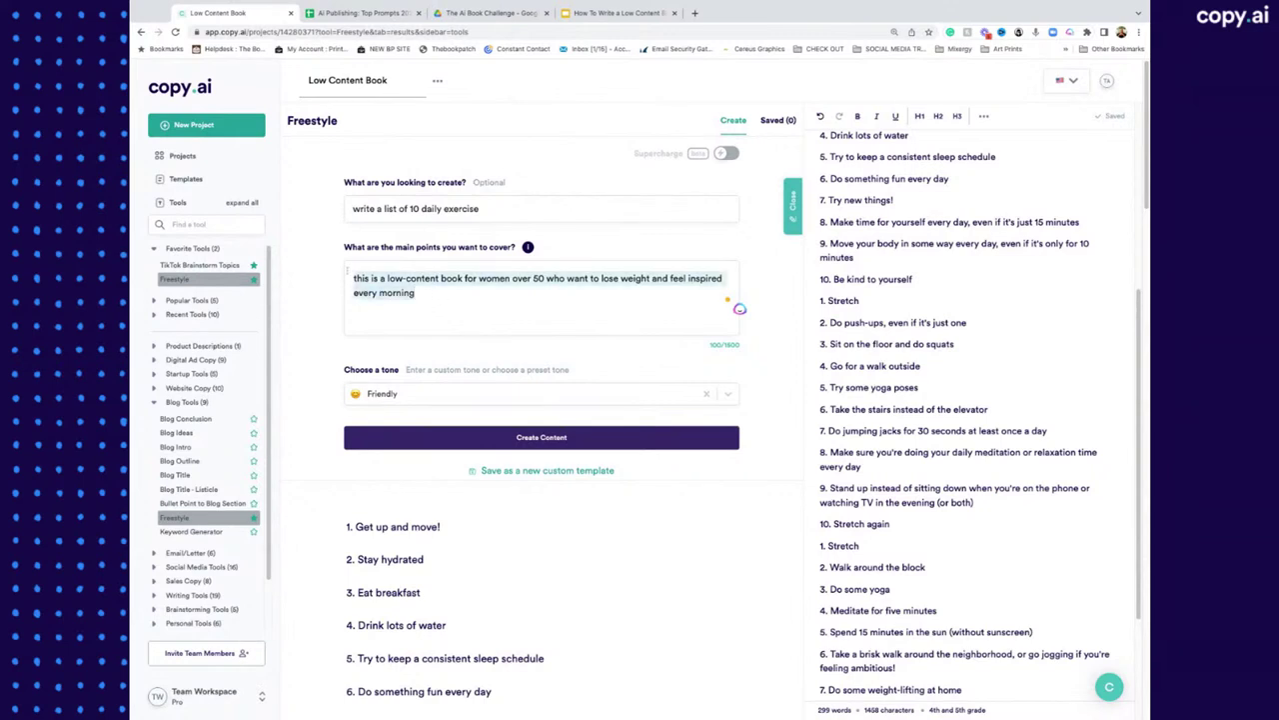
pyautogui.hotkey('ctrl', 'v')
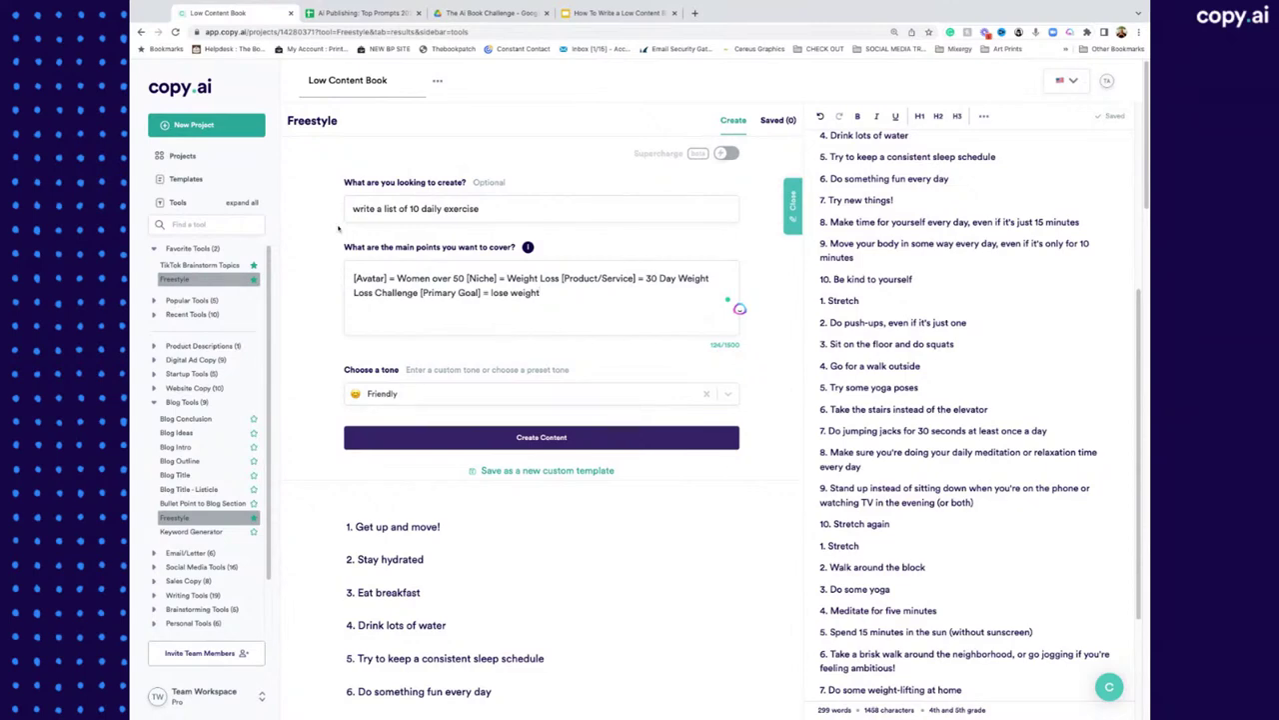
# Step: Replace the copy.ai creation prompt with the spreadsheet's prompt "List 20 of my [Avatars] needs and problems when [Primary Goal]"
pyautogui.click(355, 13)
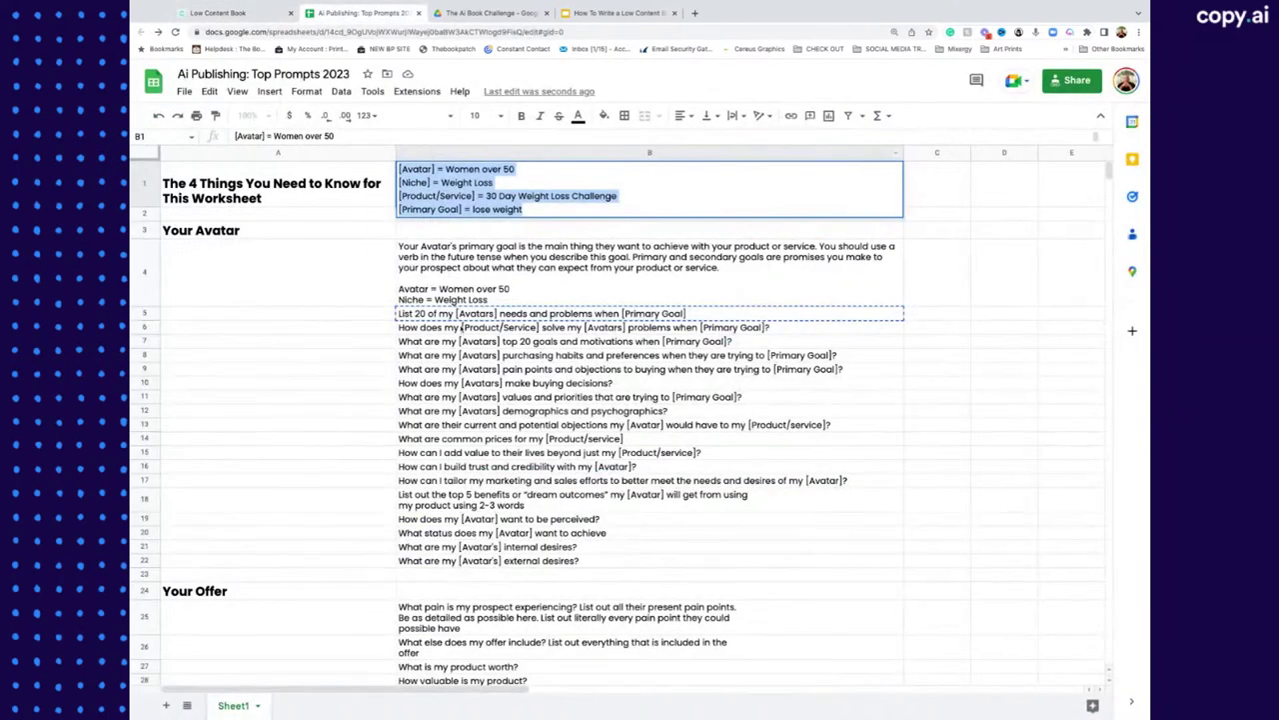
pyautogui.click(462, 327)
pyautogui.click(468, 315)
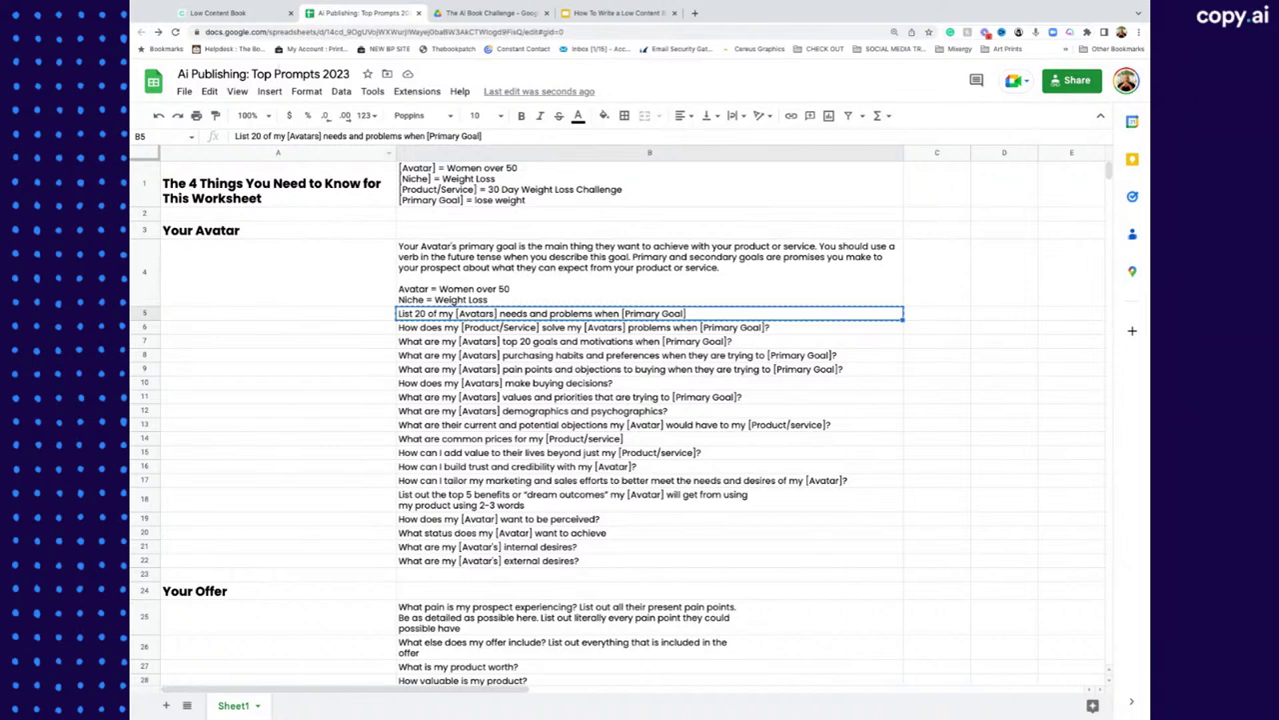
pyautogui.click(225, 13)
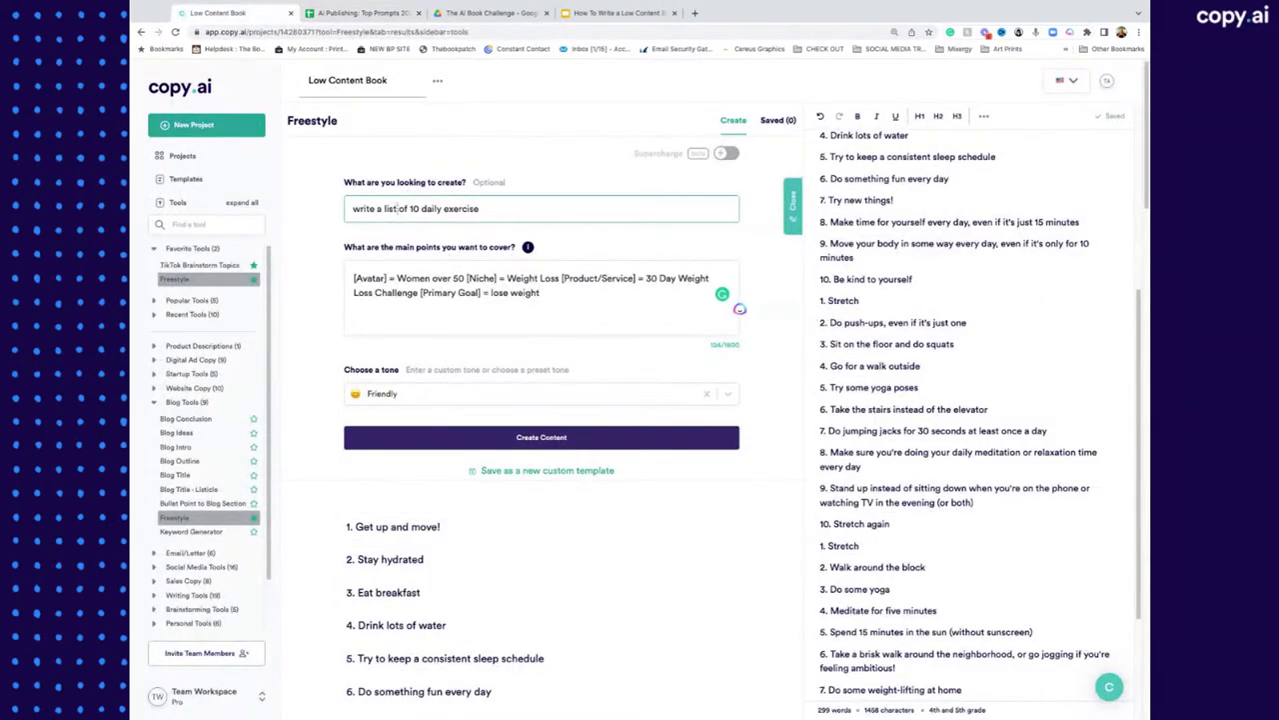
pyautogui.tripleClick(399, 208)
pyautogui.hotkey('ctrl', 'v')
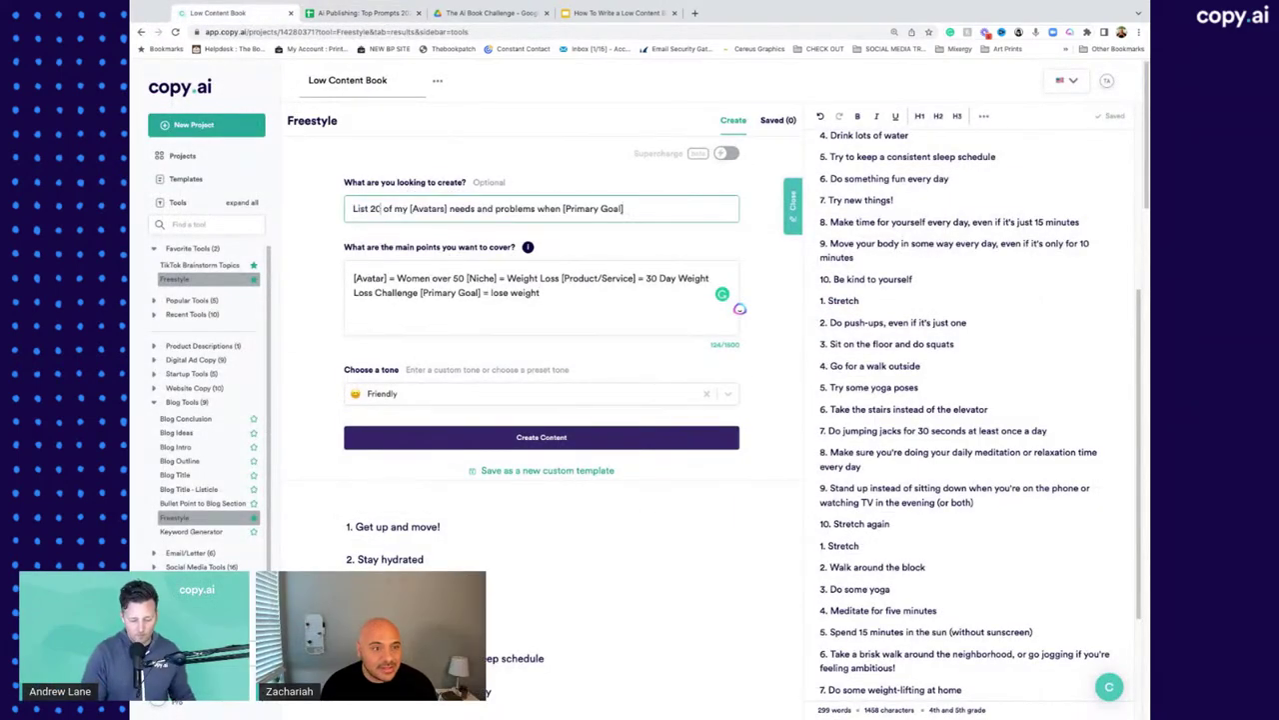
# Step: Edit the creation prompt to read "List 10 of my [Avatars] needs and problems when it comes to [Primary Goal]"
pyautogui.press('BackSpace')
pyautogui.press('BackSpace')
pyautogui.write('10')
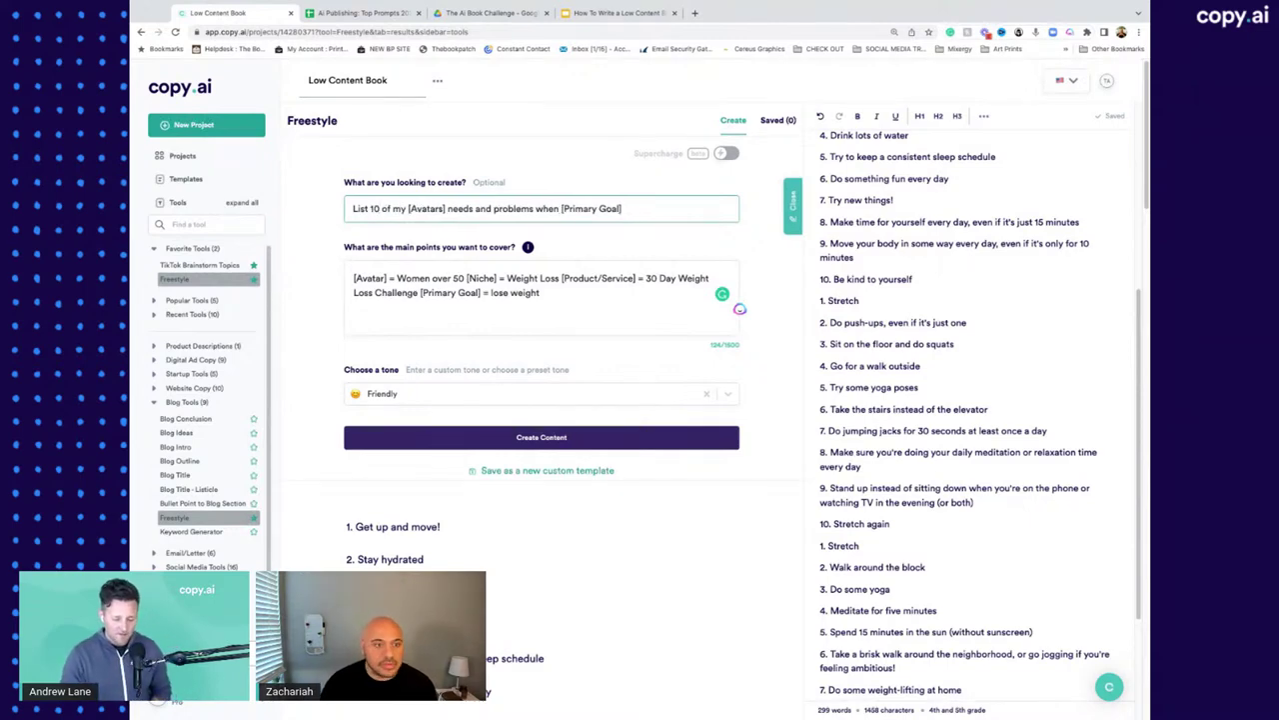
pyautogui.click(561, 208)
pyautogui.write('it comes to')
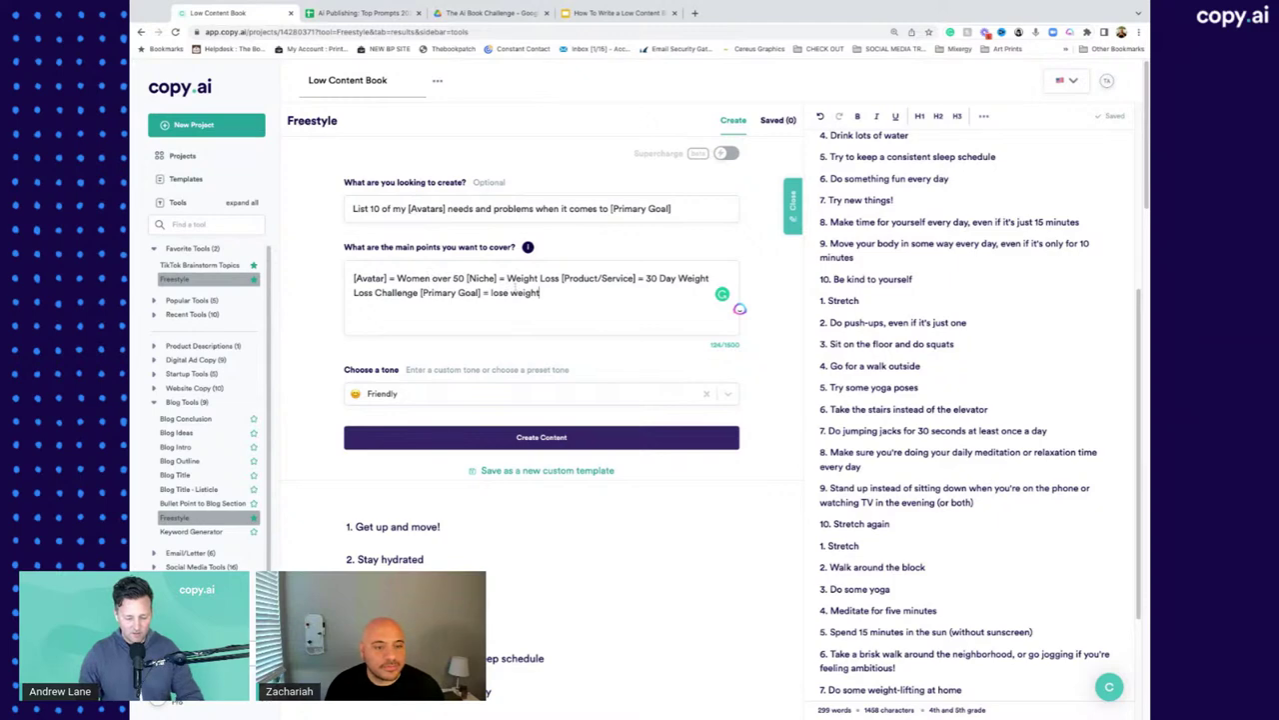
# Step: Put the avatar, niche, product/service and primary goal definitions on separate lines in the main points and generate the content
pyautogui.click(467, 278)
pyautogui.press('Return')
pyautogui.press('Return')
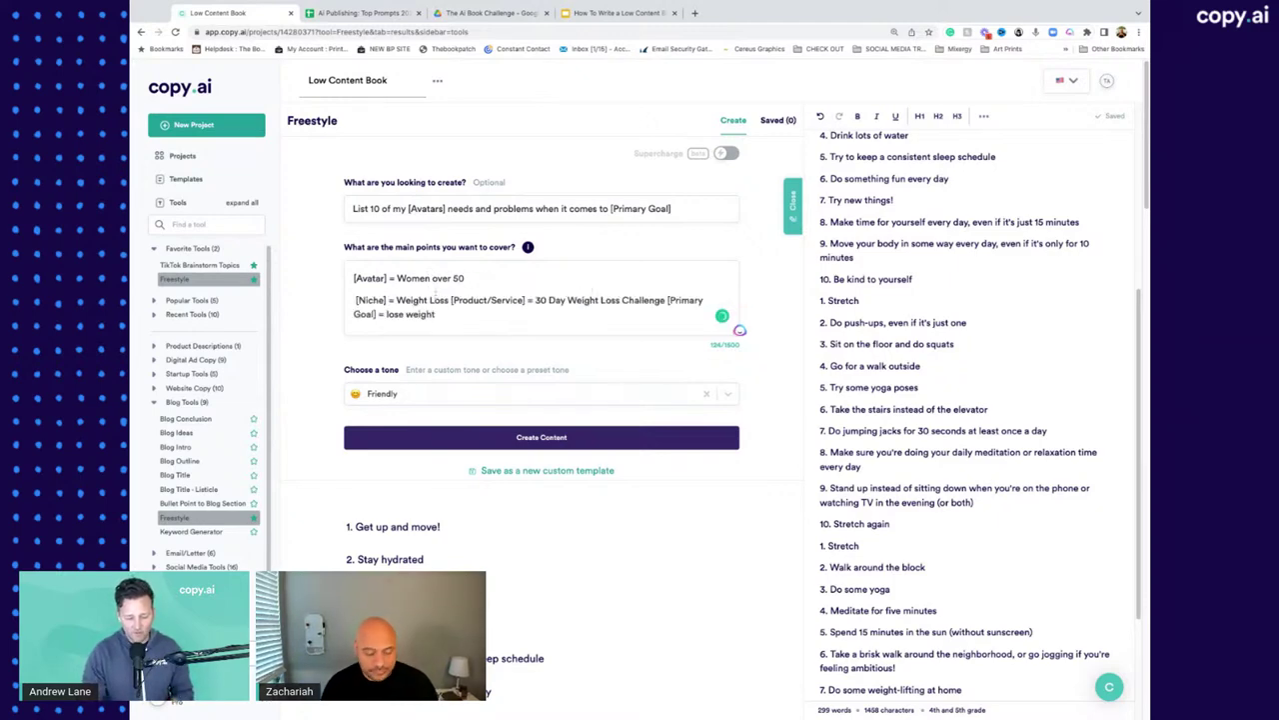
pyautogui.press('Delete')
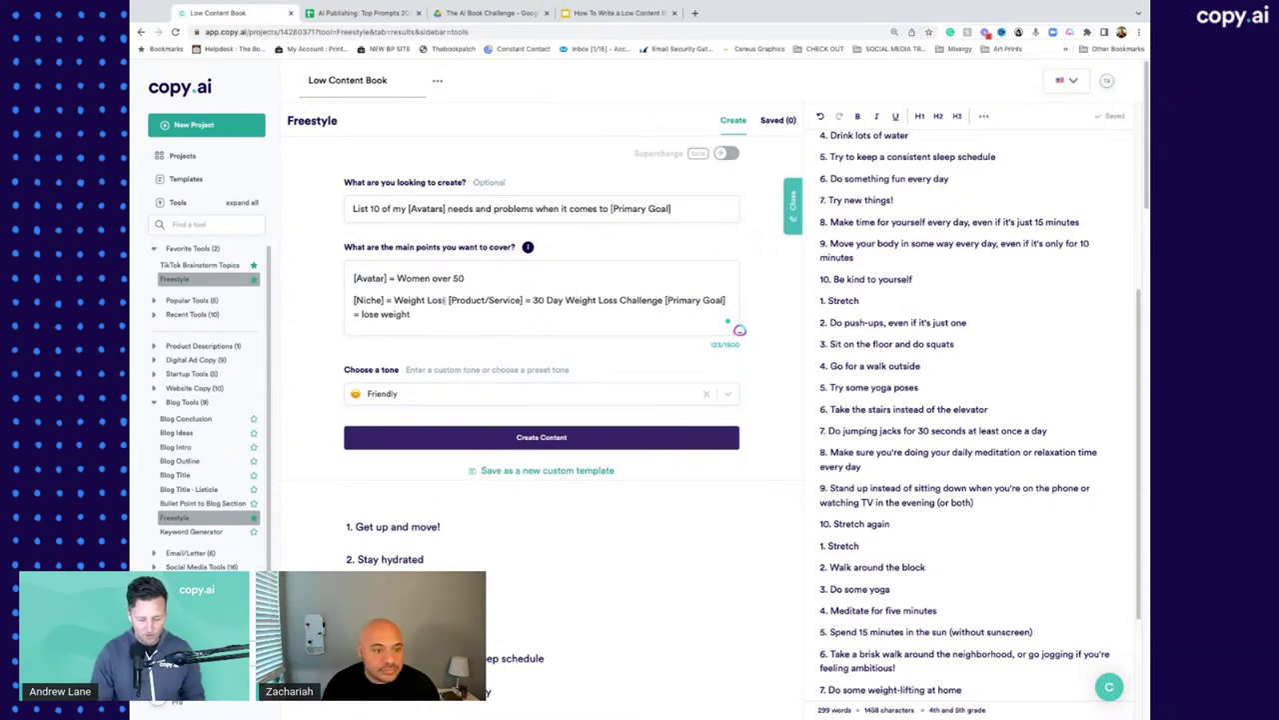
pyautogui.click(446, 300)
pyautogui.press('Return')
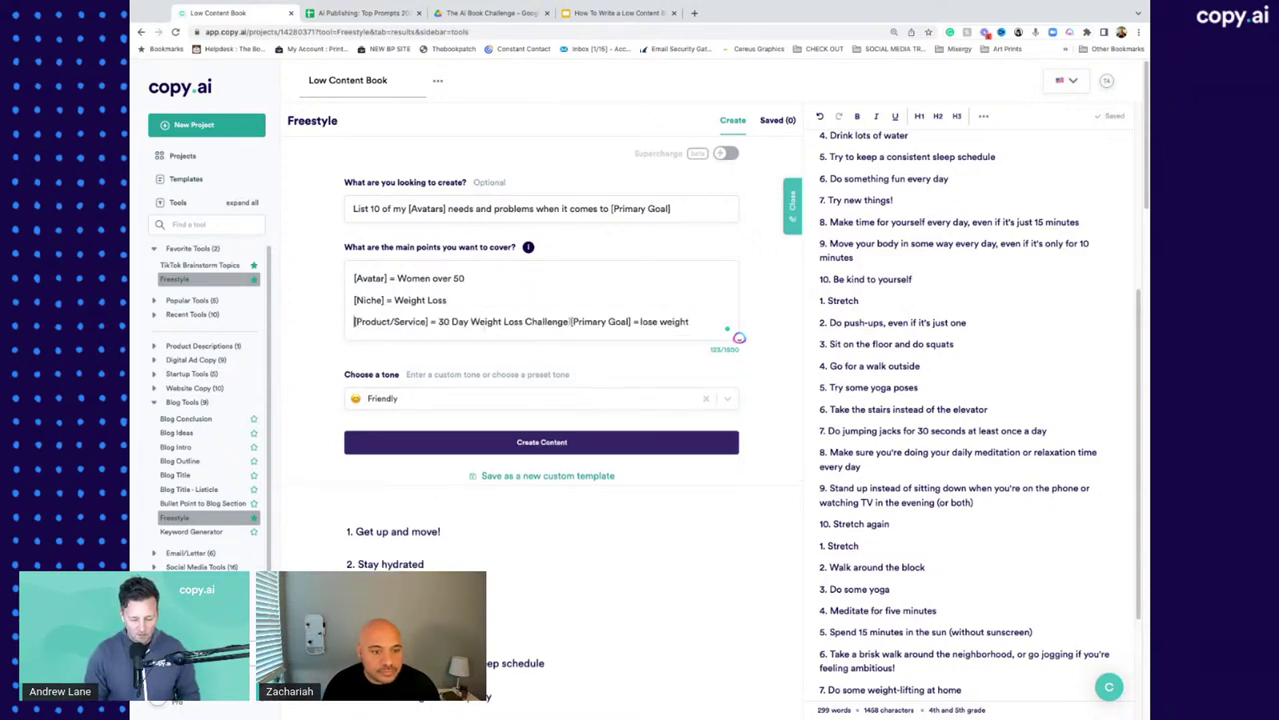
pyautogui.click(569, 320)
pyautogui.press('Return')
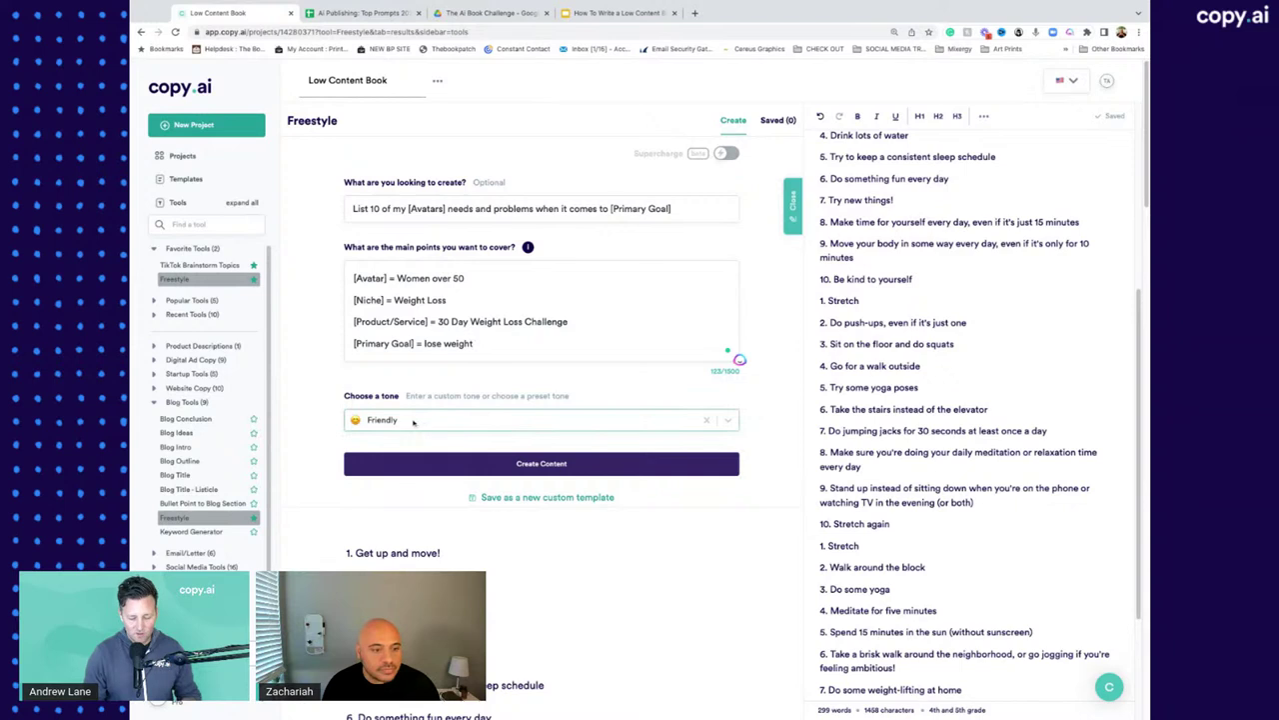
pyautogui.click(465, 474)
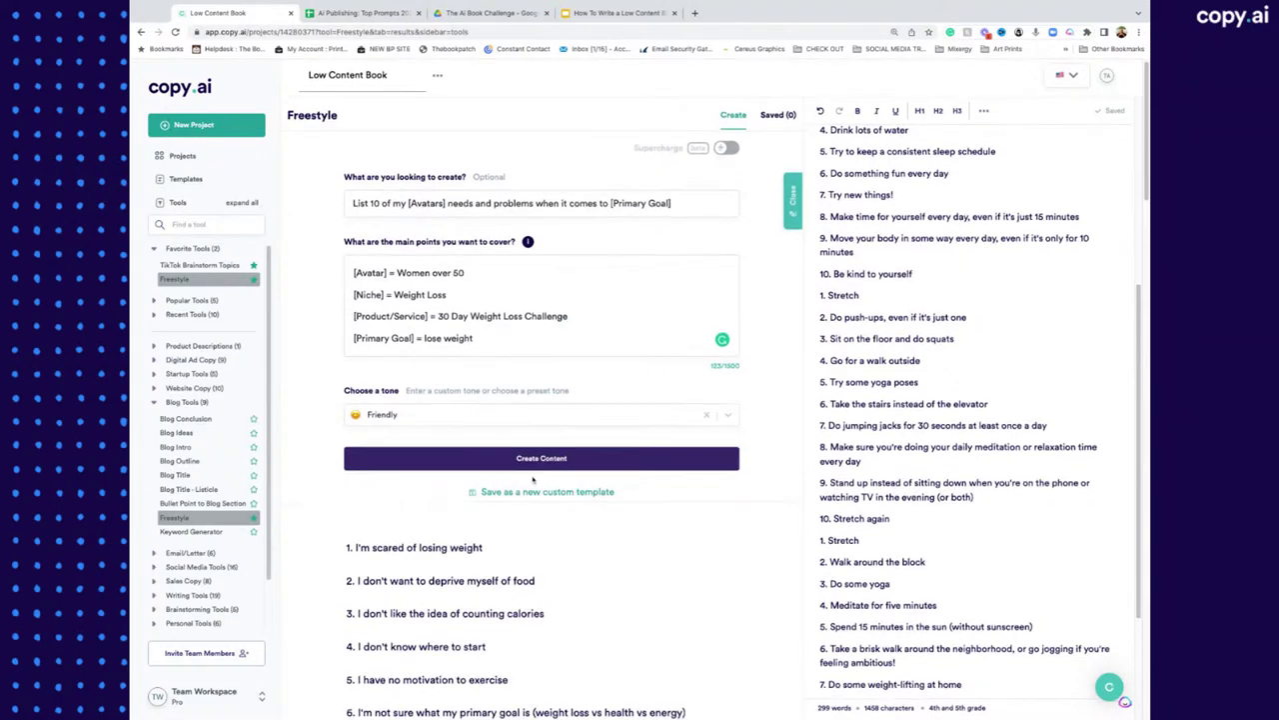
# Step: Review the generated lists of needs and problems women over 50 have when it comes to losing weight
pyautogui.scroll(-5, 532, 478)
pyautogui.scroll(2, 532, 478)
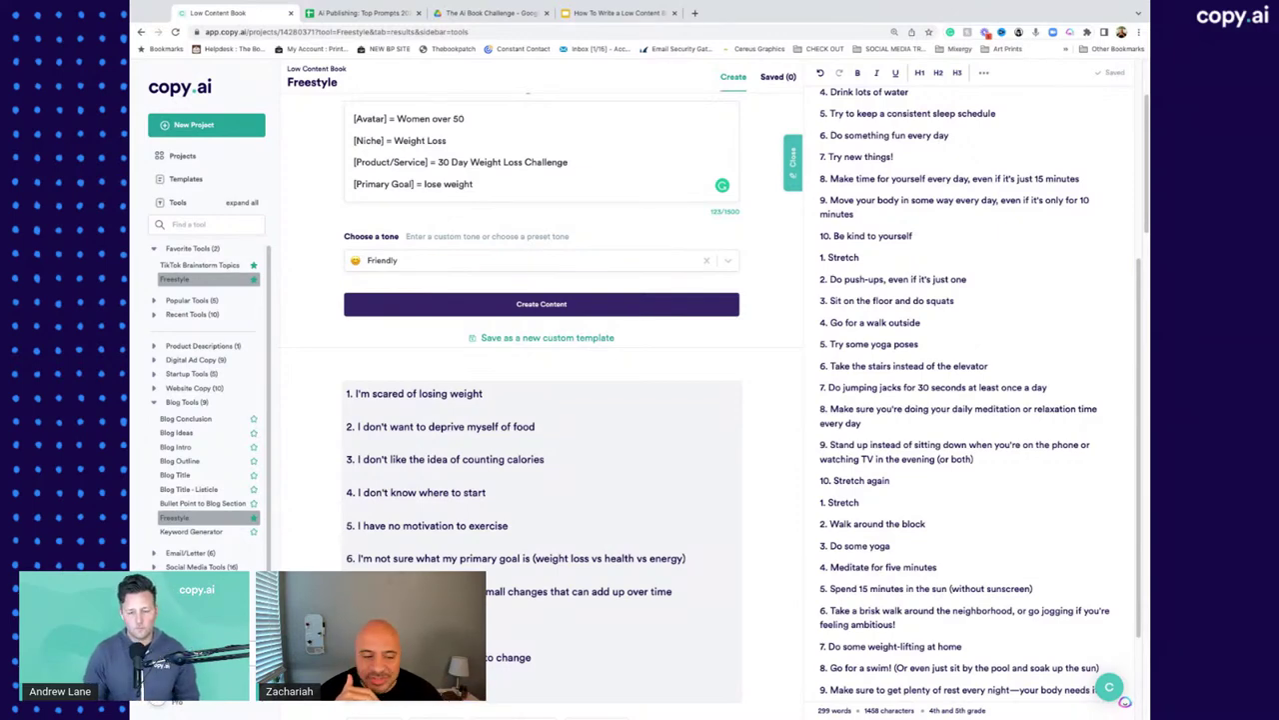
pyautogui.scroll(-5, 455, 504)
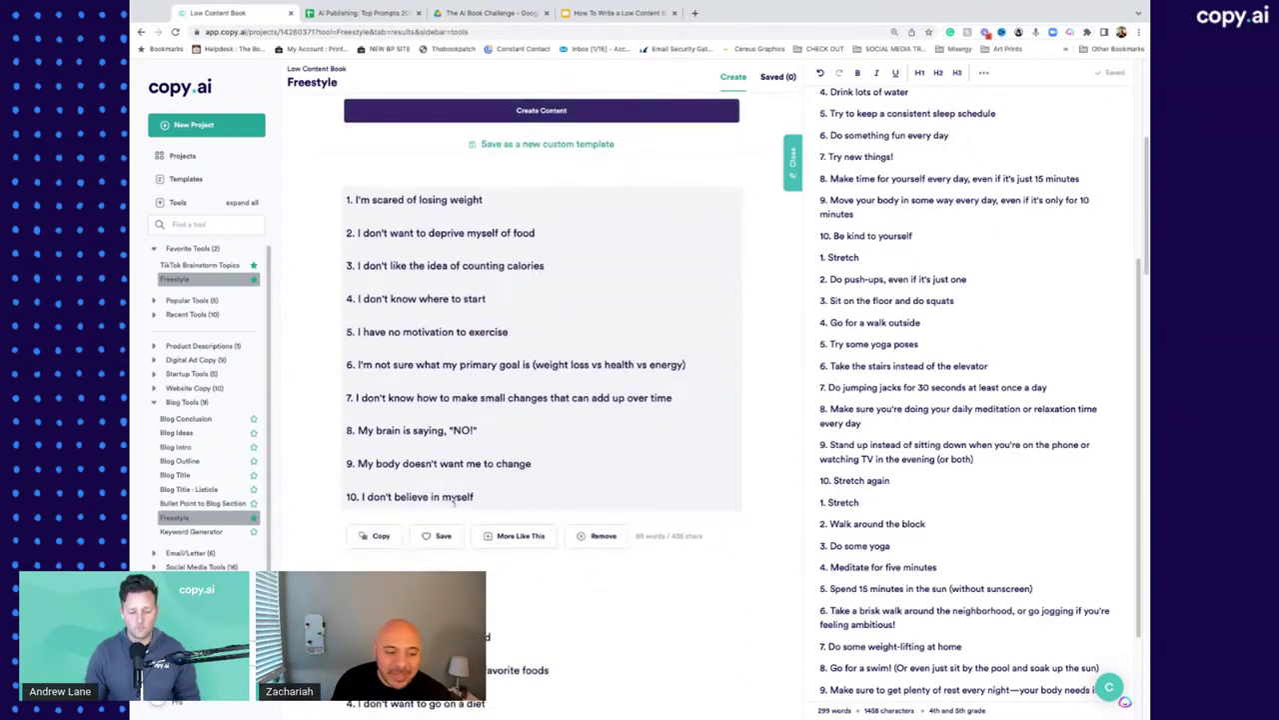
pyautogui.scroll(-4, 455, 504)
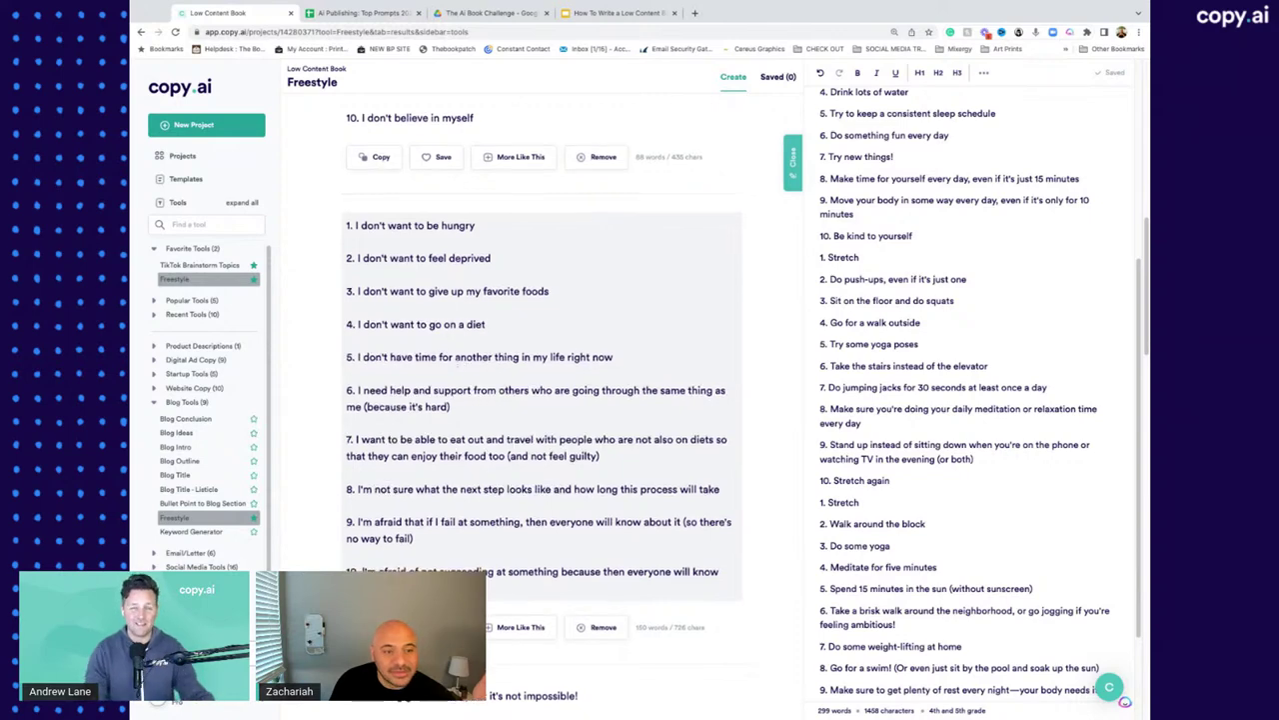
pyautogui.scroll(-1, 457, 363)
pyautogui.scroll(1, 458, 364)
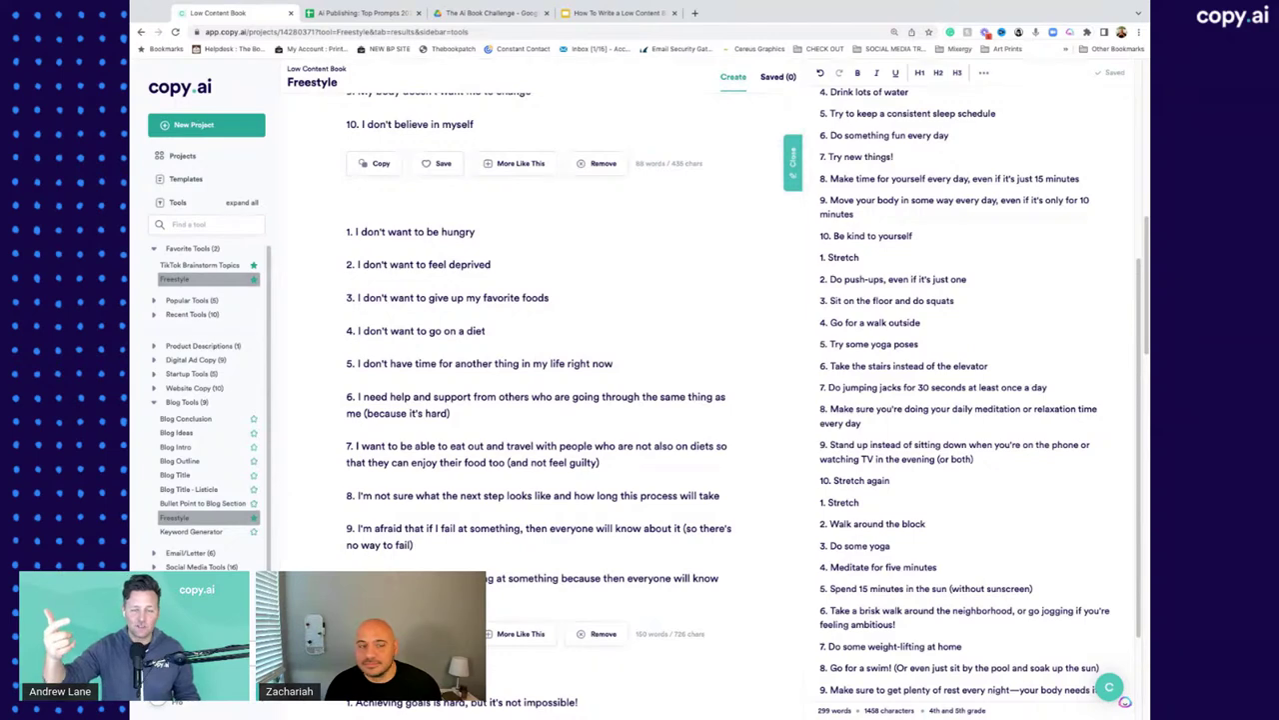
pyautogui.scroll(3, 637, 330)
pyautogui.scroll(5, 638, 330)
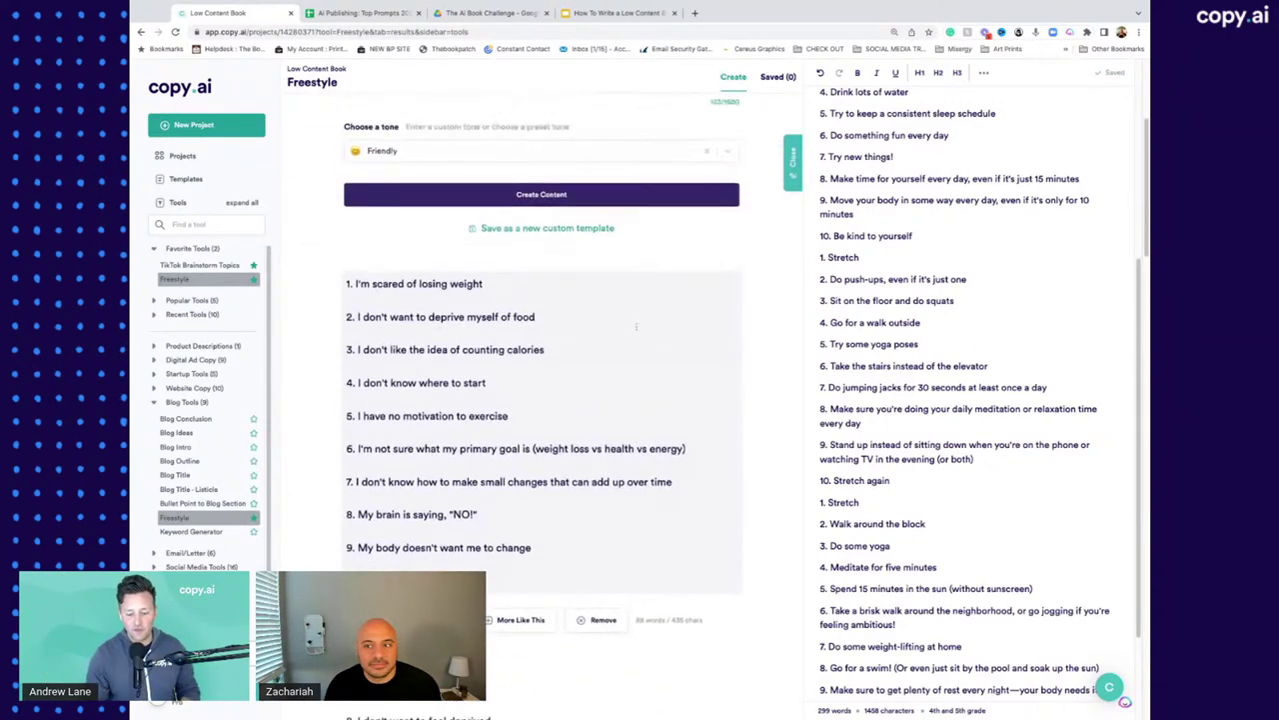
pyautogui.scroll(3, 636, 326)
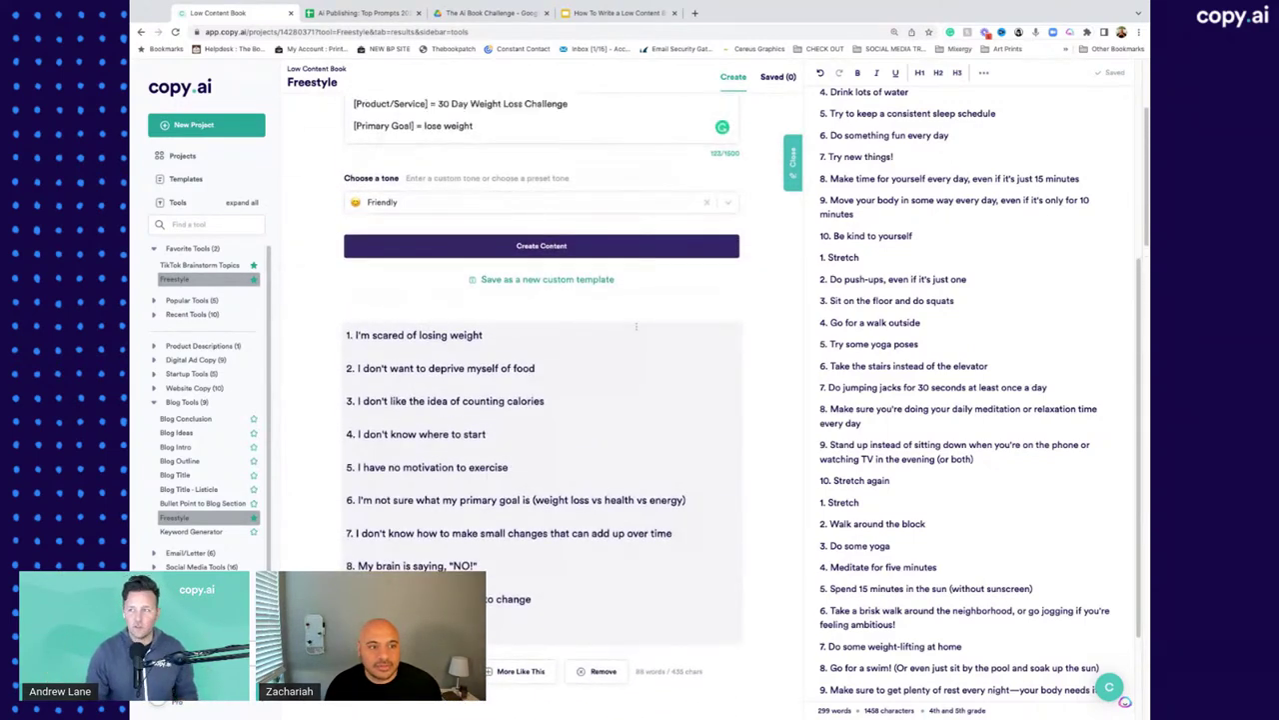
pyautogui.scroll(2, 636, 330)
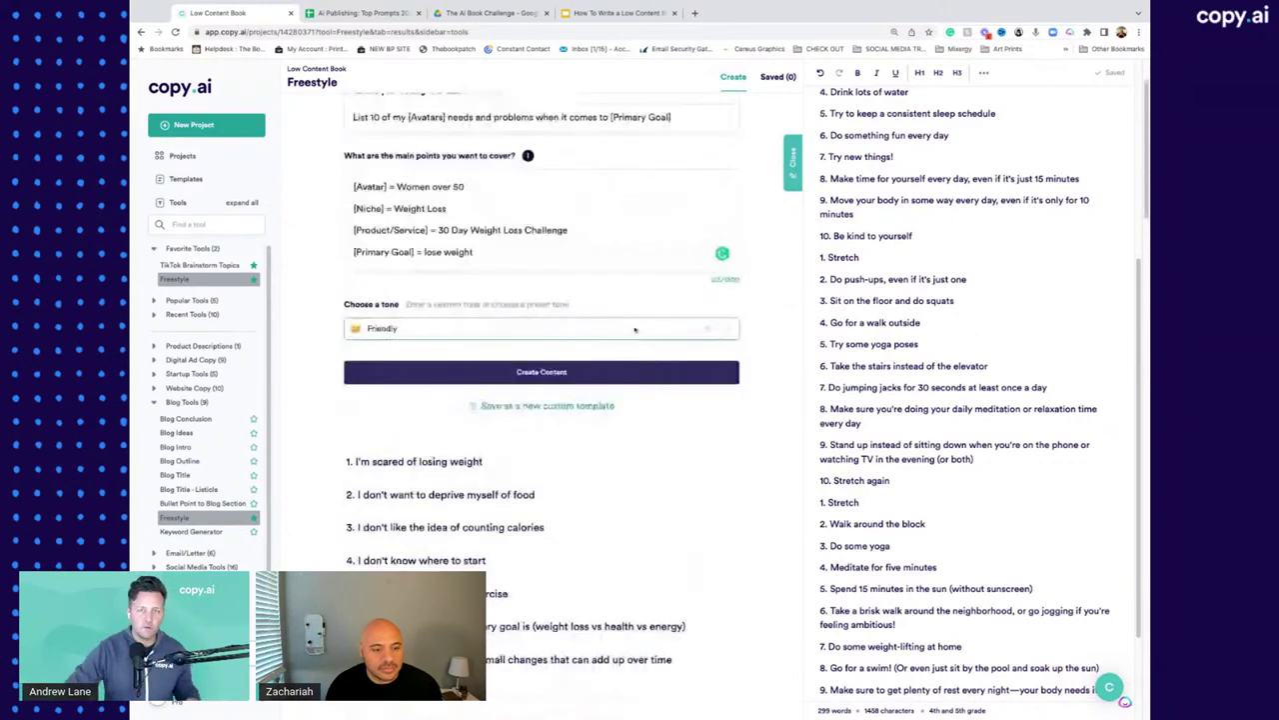
pyautogui.scroll(-10, 634, 329)
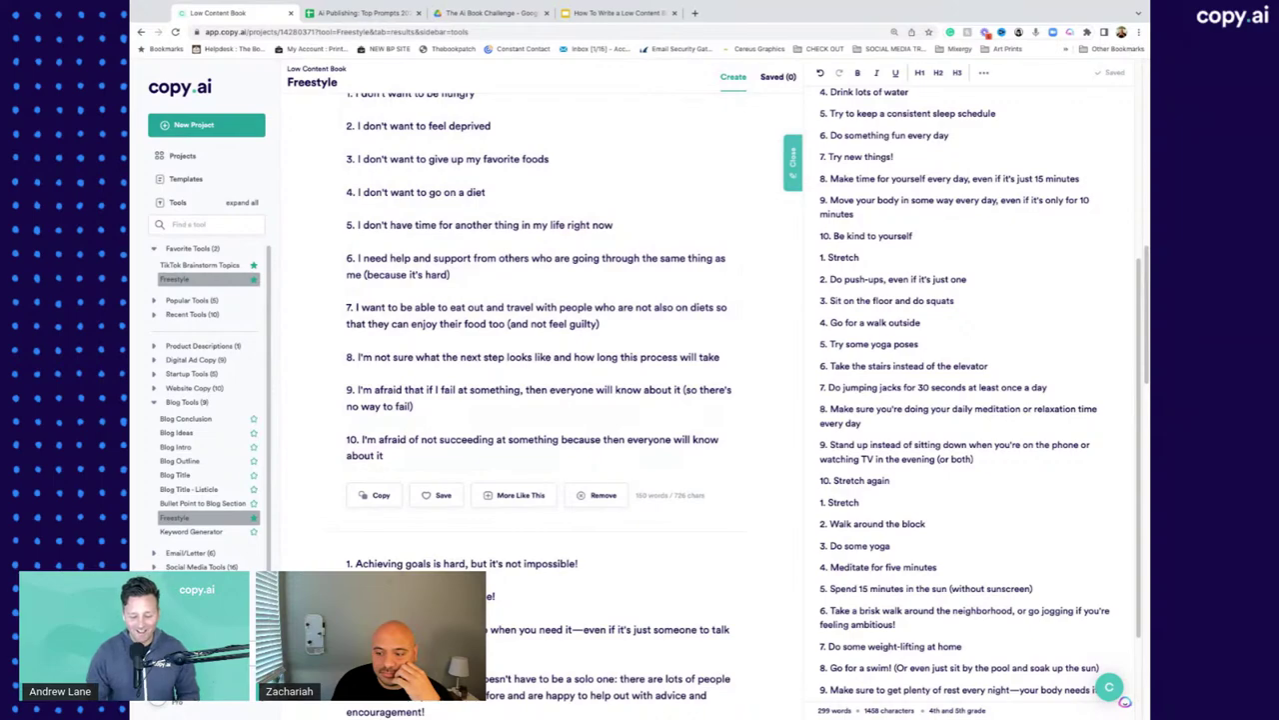
pyautogui.scroll(-2, 540, 560)
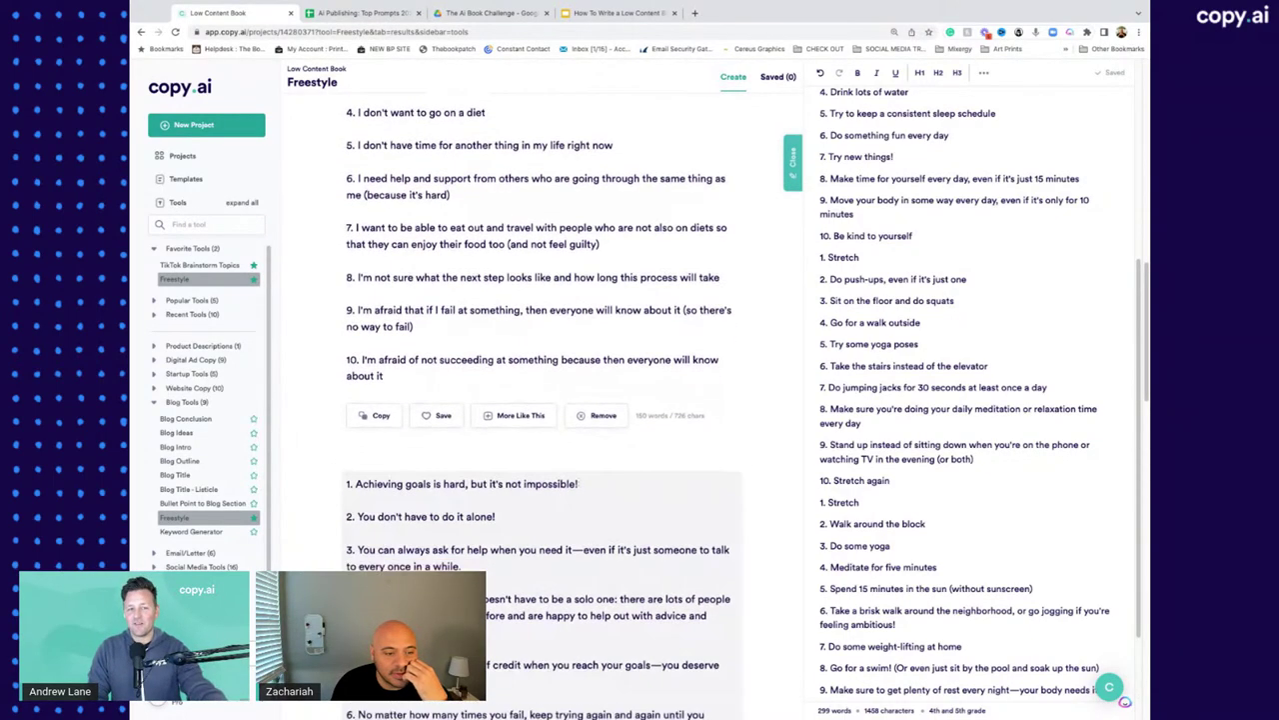
pyautogui.scroll(-5, 571, 470)
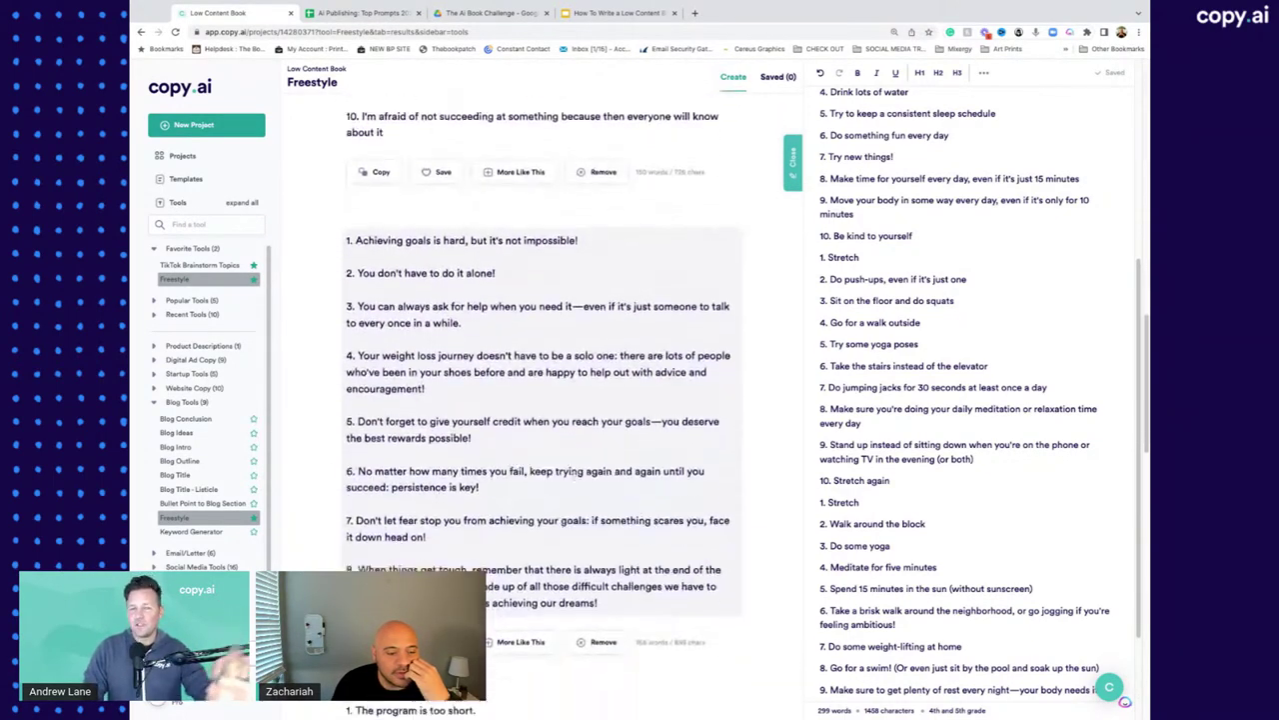
pyautogui.scroll(-7, 572, 470)
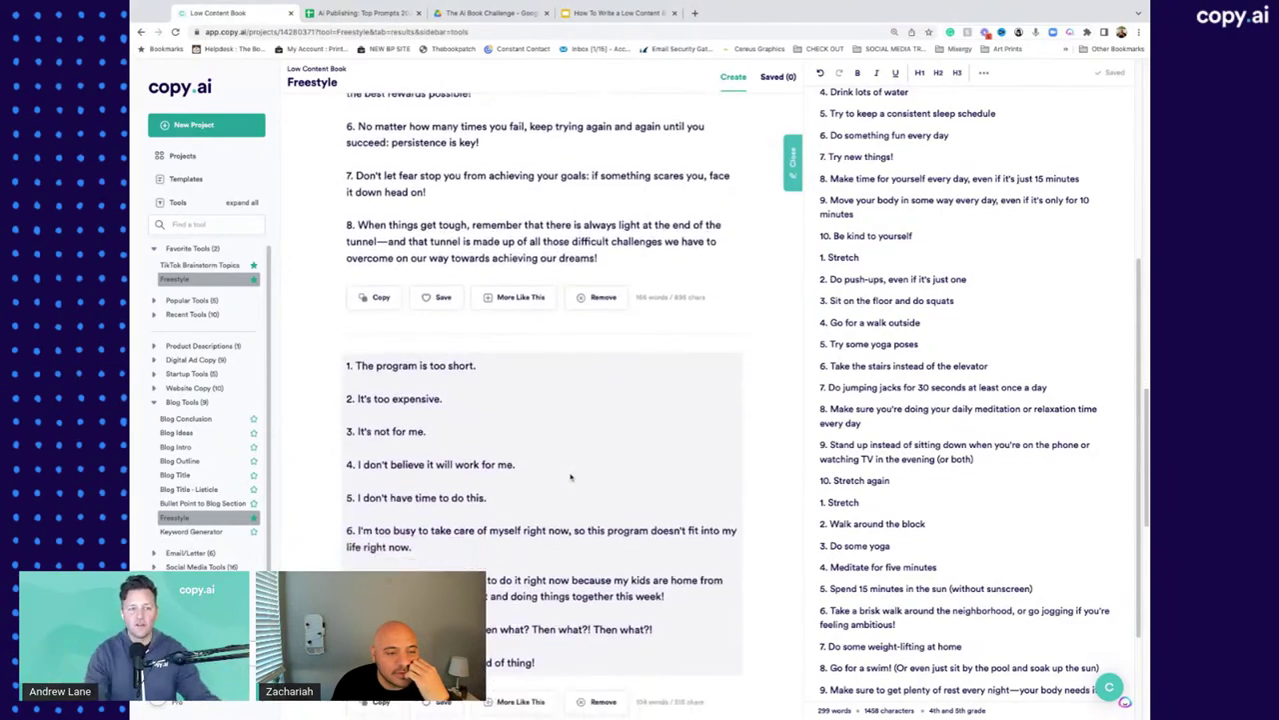
pyautogui.scroll(-5, 571, 477)
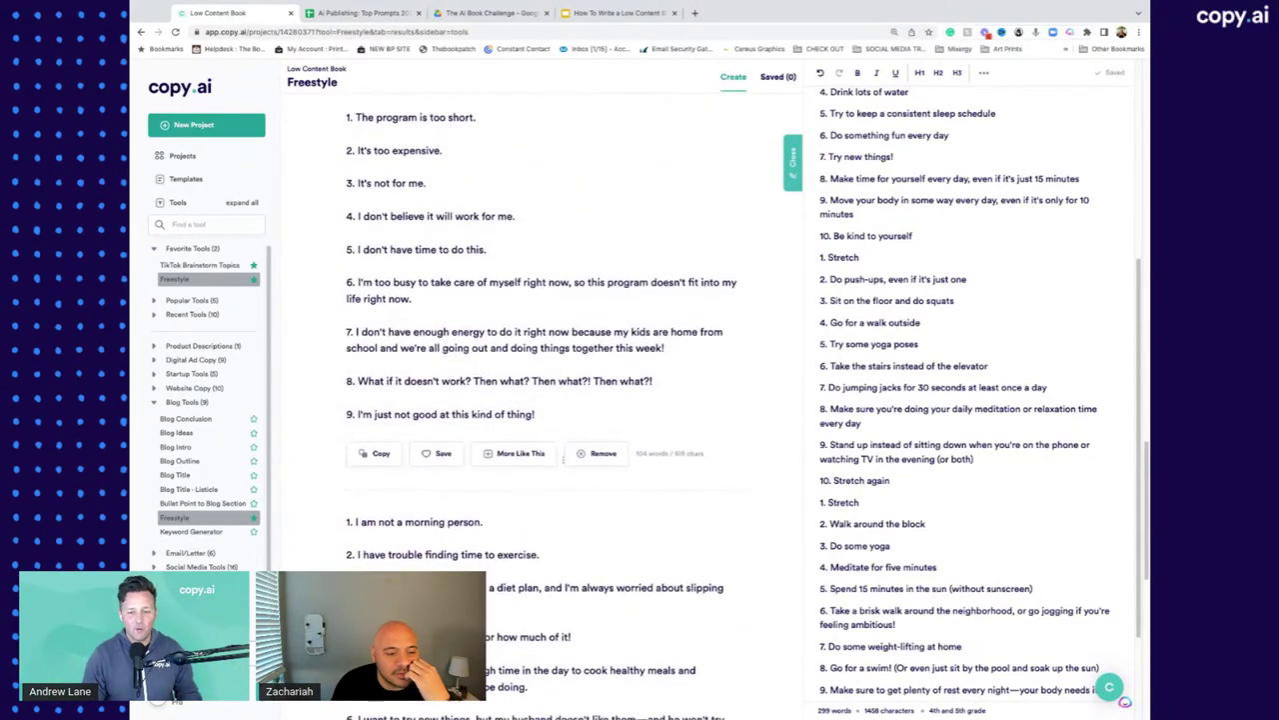
pyautogui.scroll(-4, 561, 456)
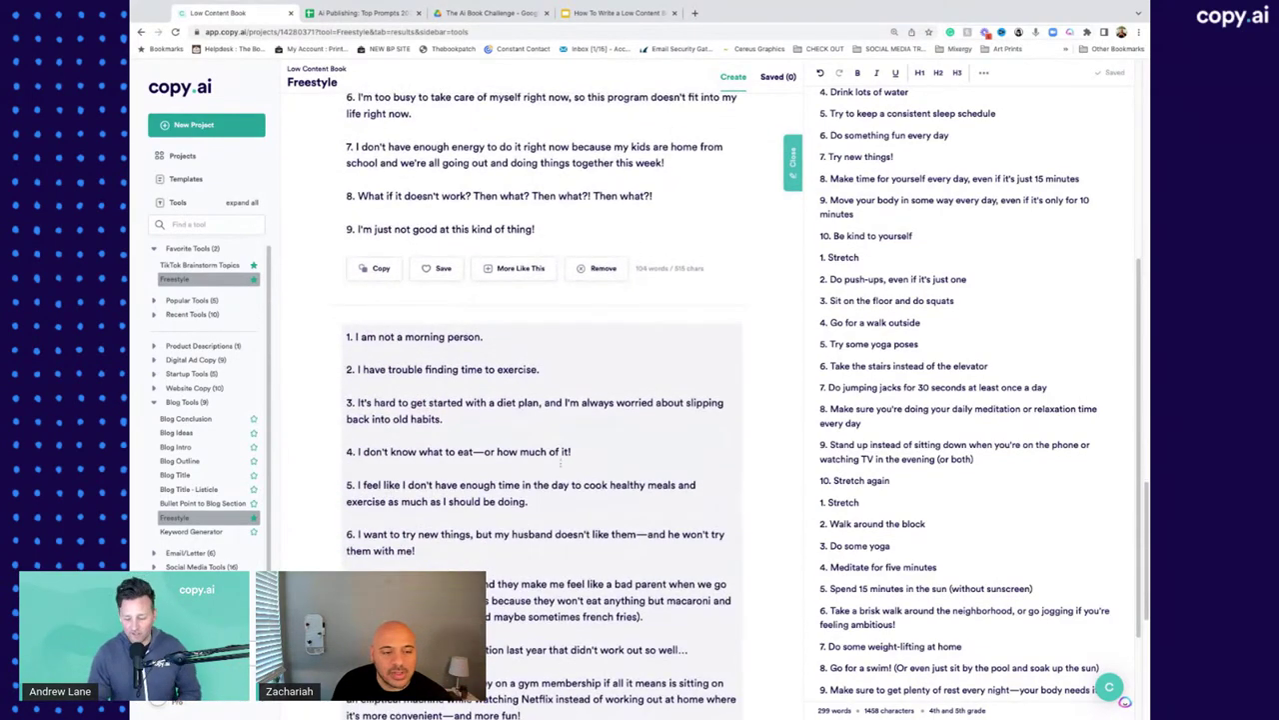
pyautogui.scroll(-3, 561, 460)
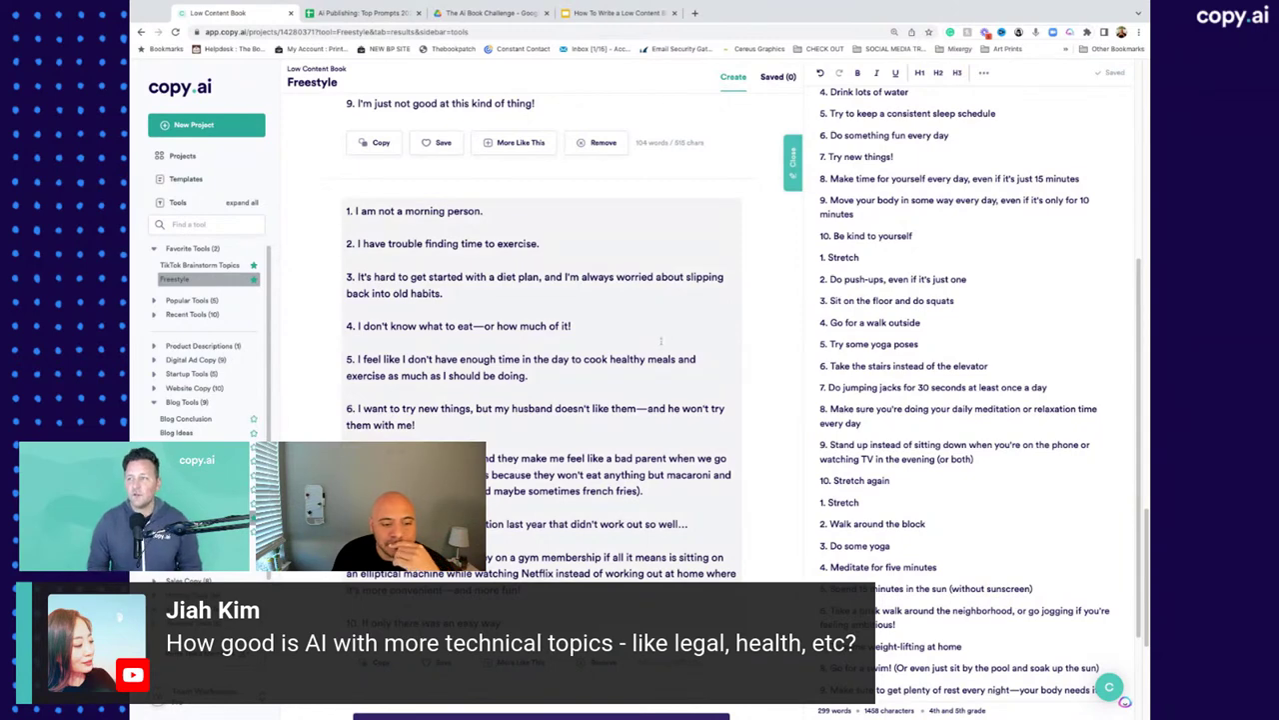
pyautogui.scroll(1, 660, 341)
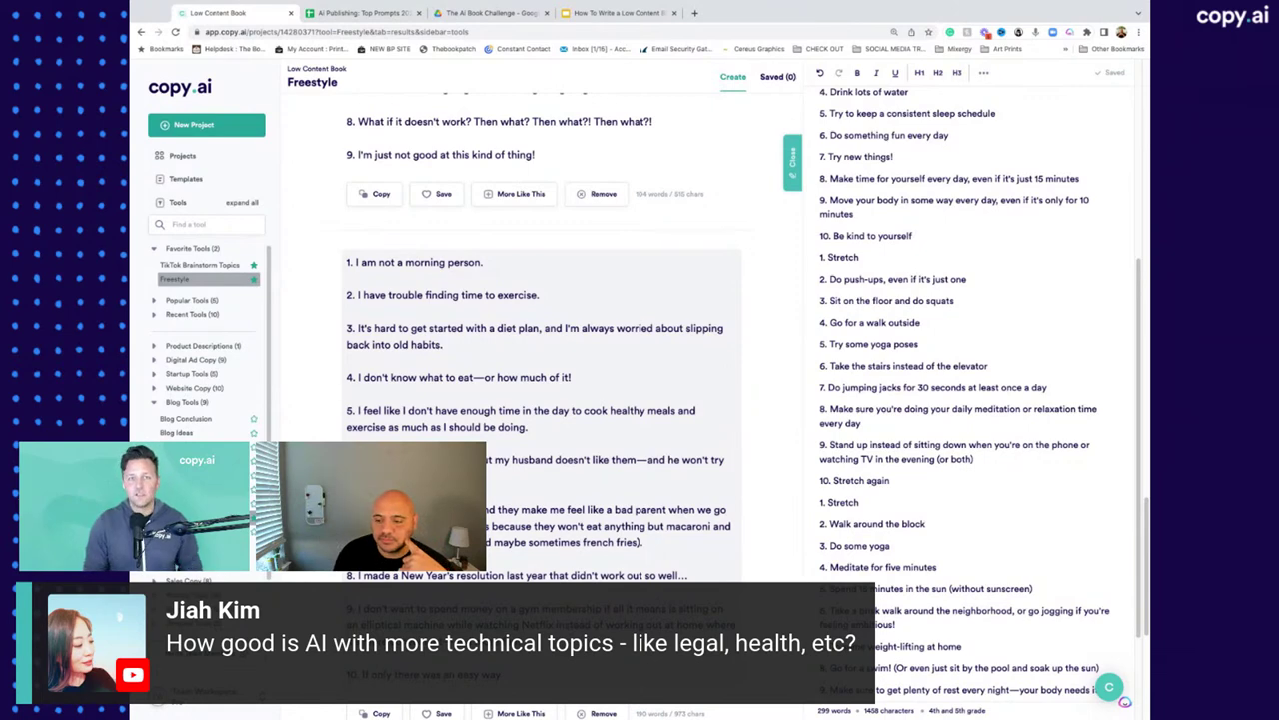
pyautogui.scroll(1, 545, 399)
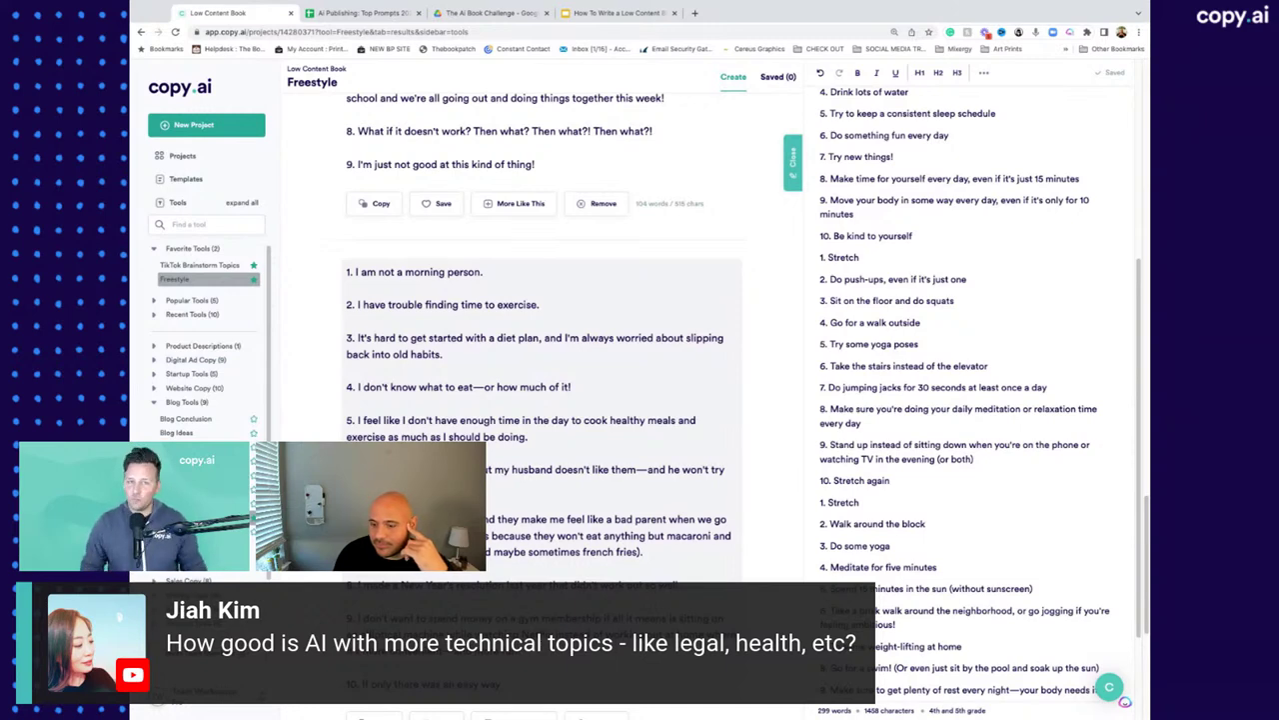
pyautogui.scroll(2, 541, 300)
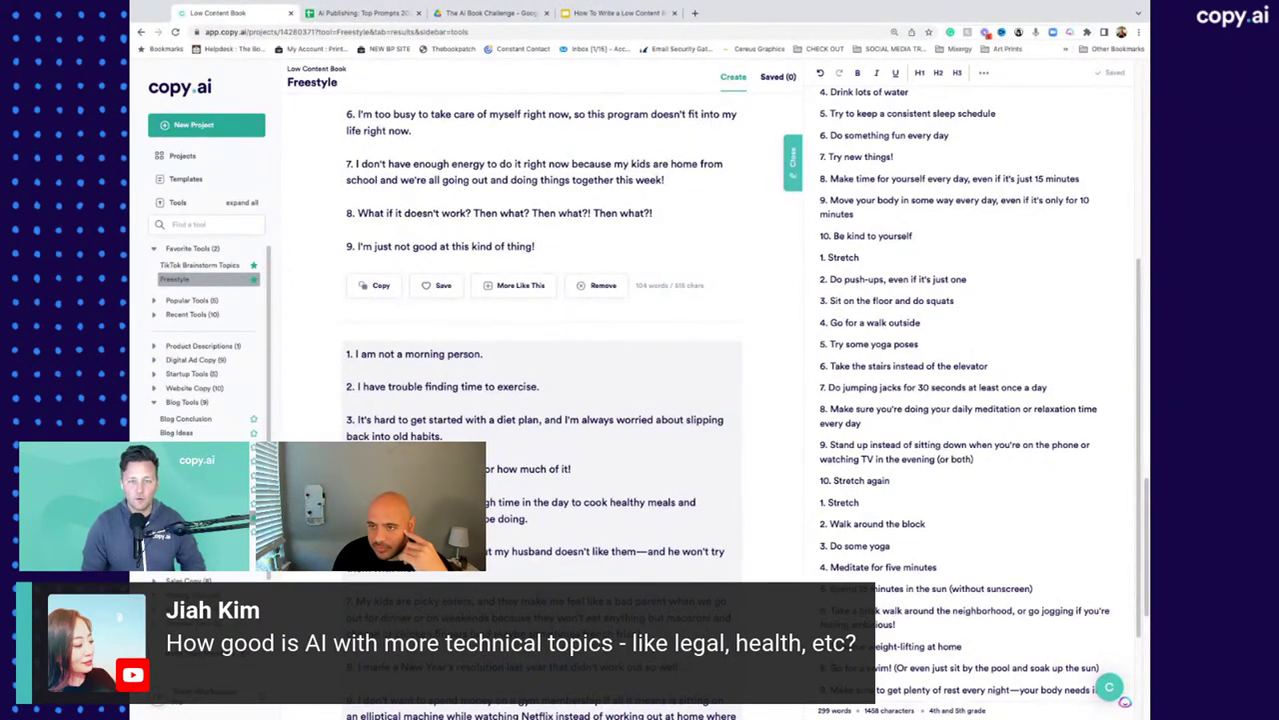
pyautogui.scroll(2, 542, 400)
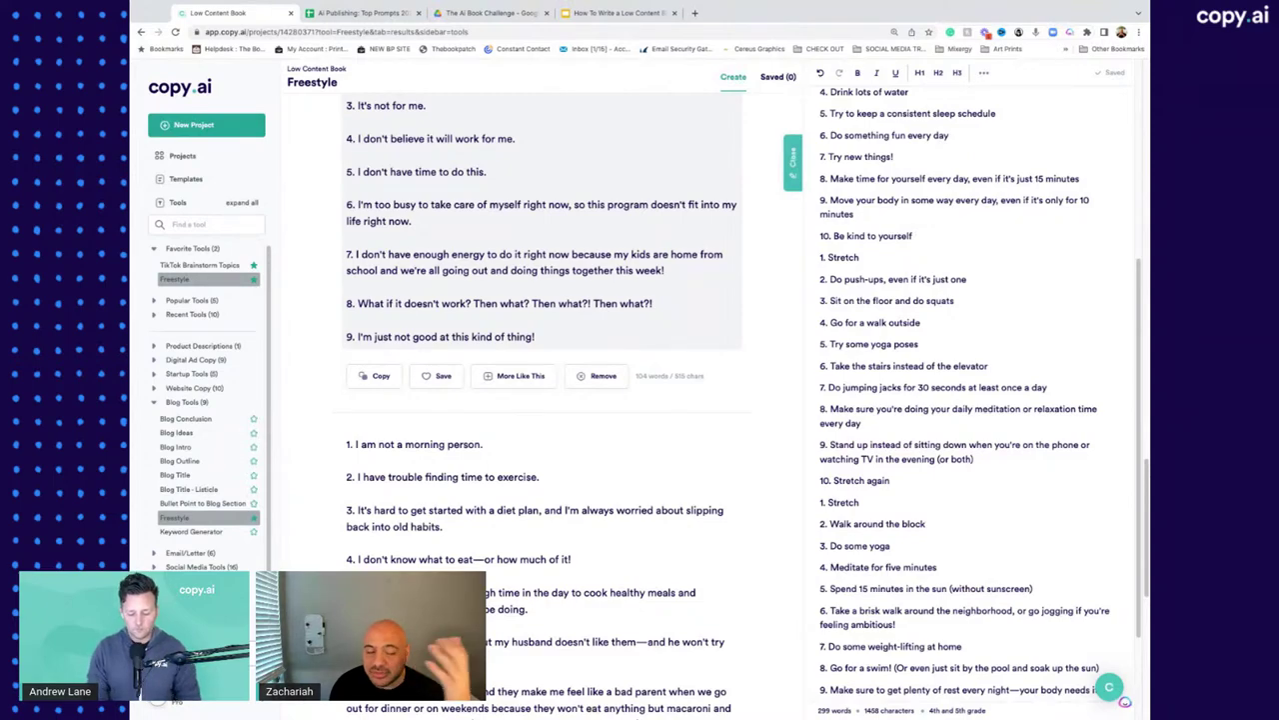
# Step: Replace the avatar definition in the main points with "professional in their 30's who manages a team"
pyautogui.scroll(3, 636, 332)
pyautogui.scroll(4, 636, 333)
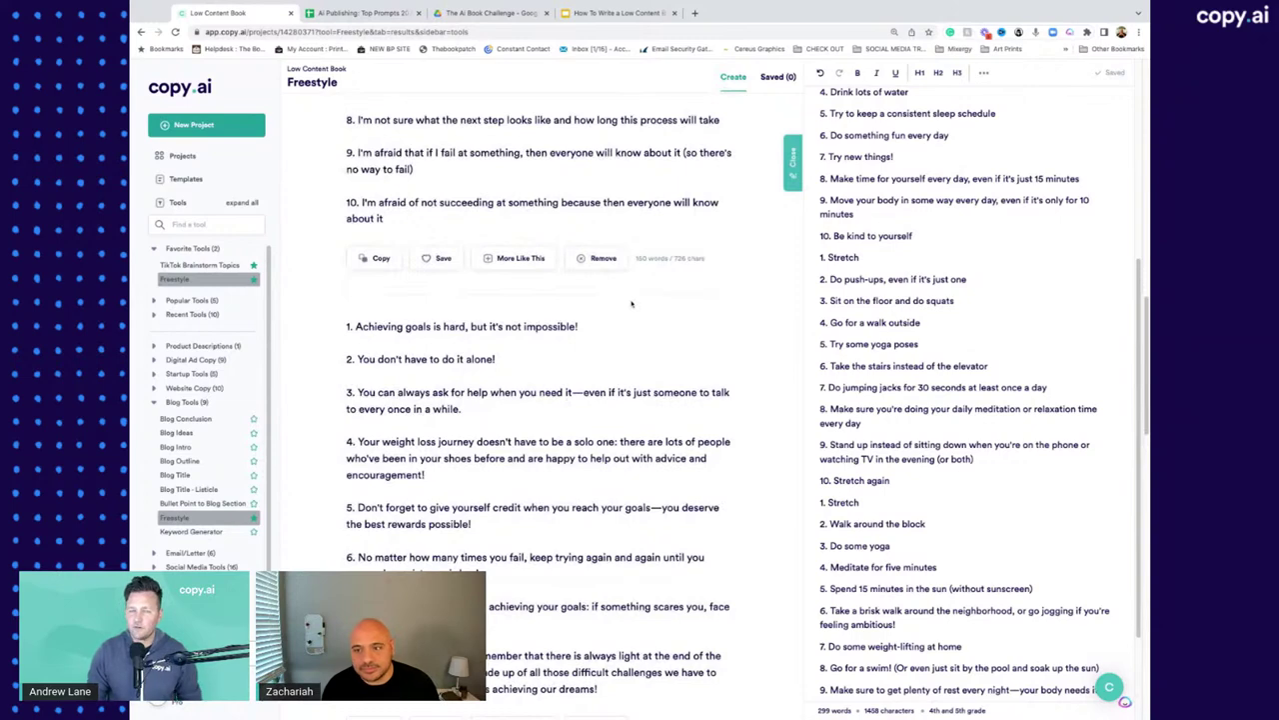
pyautogui.scroll(2, 634, 303)
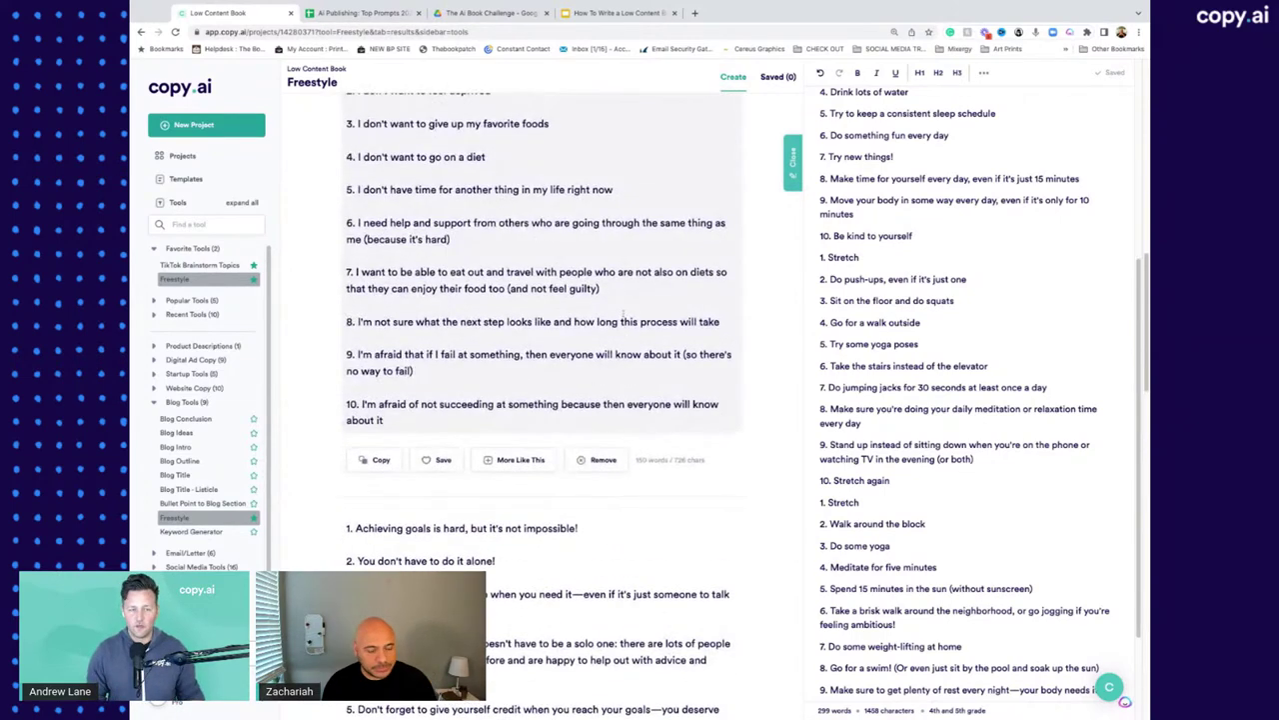
pyautogui.scroll(2, 623, 313)
pyautogui.scroll(1, 622, 309)
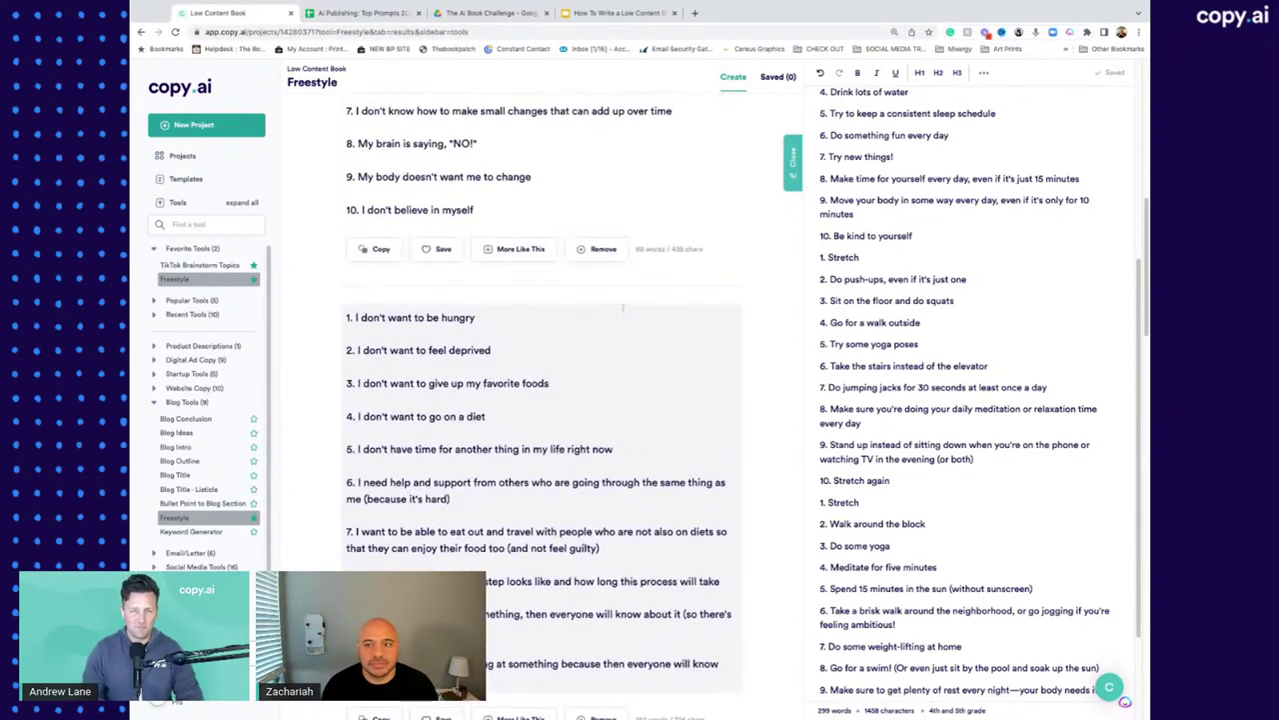
pyautogui.scroll(2, 621, 311)
pyautogui.scroll(5, 622, 312)
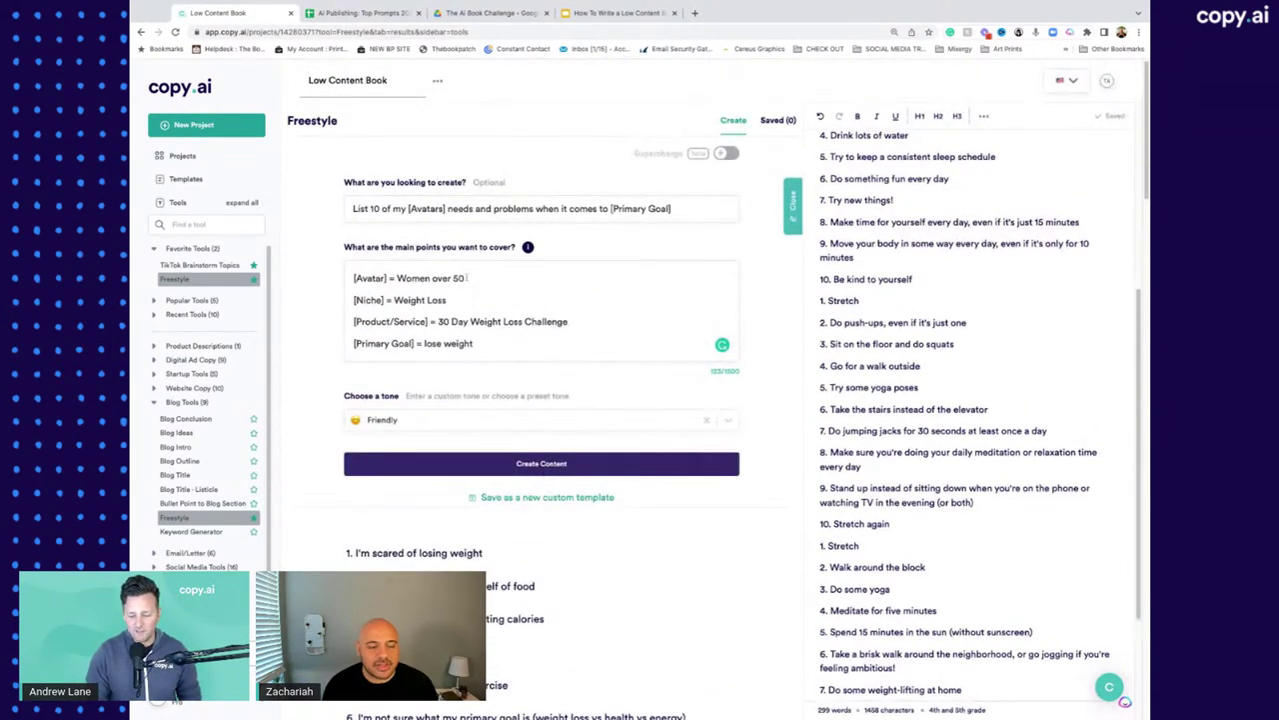
pyautogui.moveTo(464, 278); pyautogui.dragTo(397, 278)
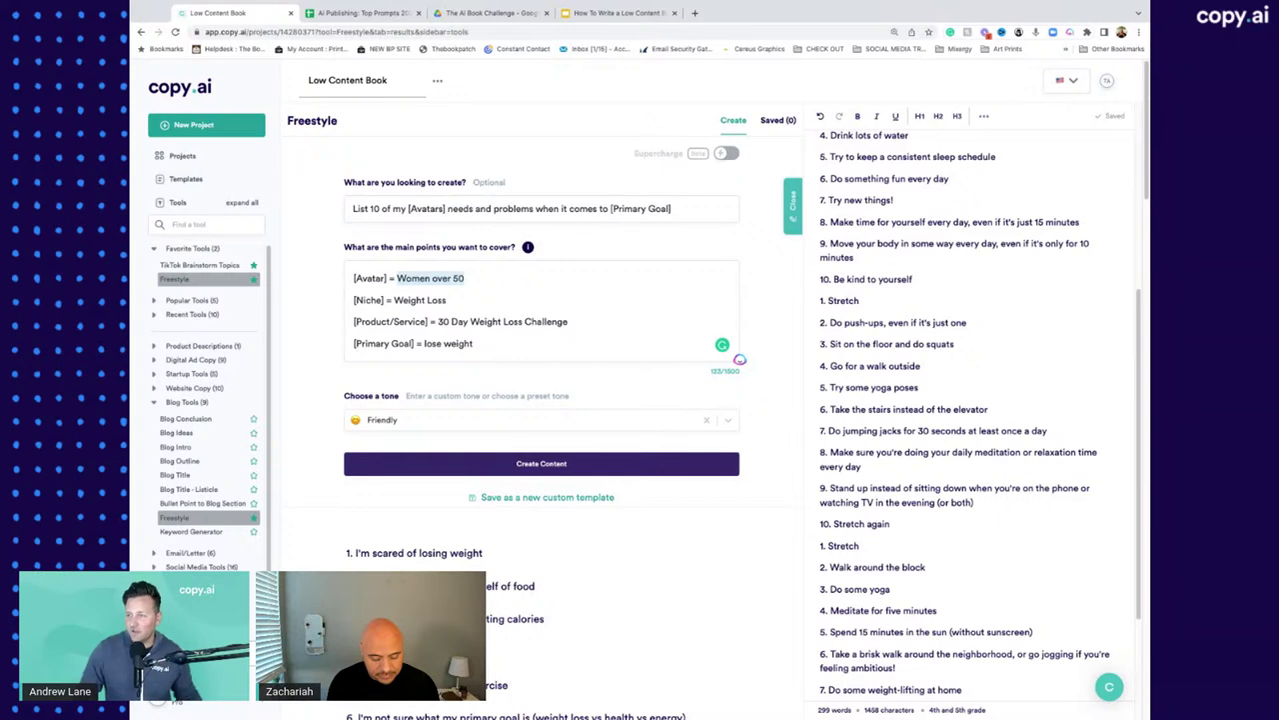
pyautogui.write('pro')
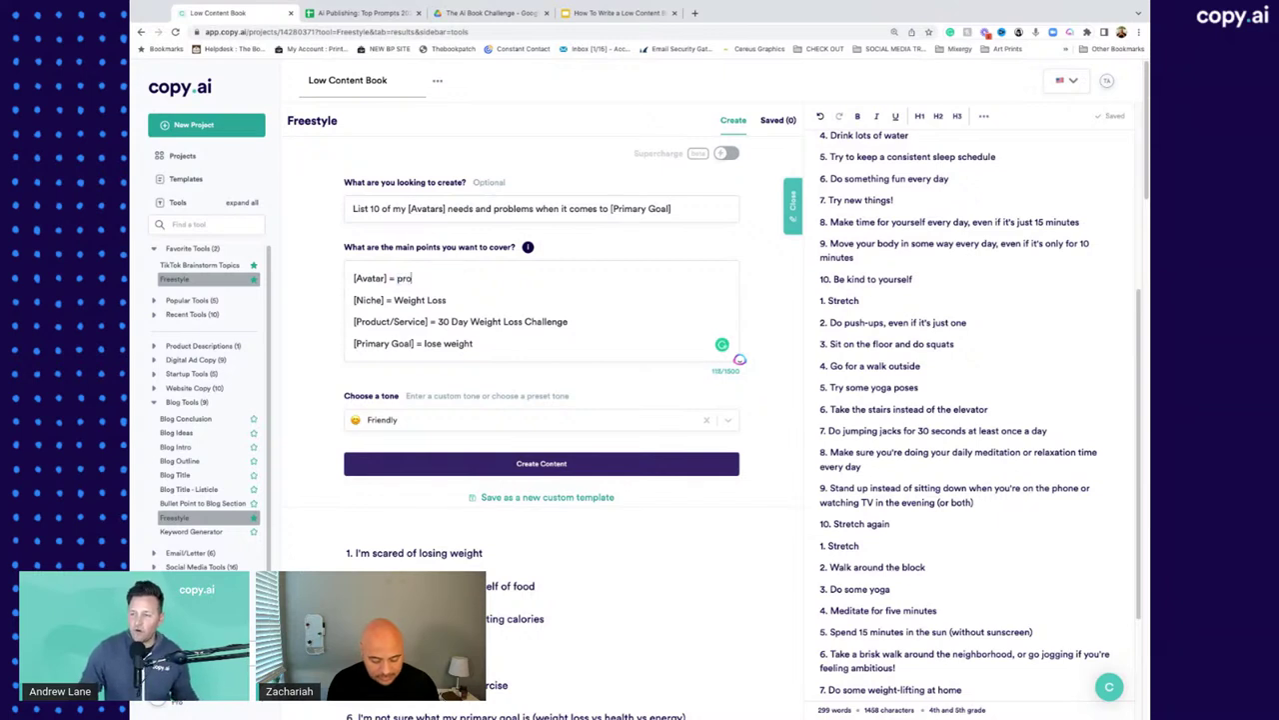
pyautogui.write('fessional in t')
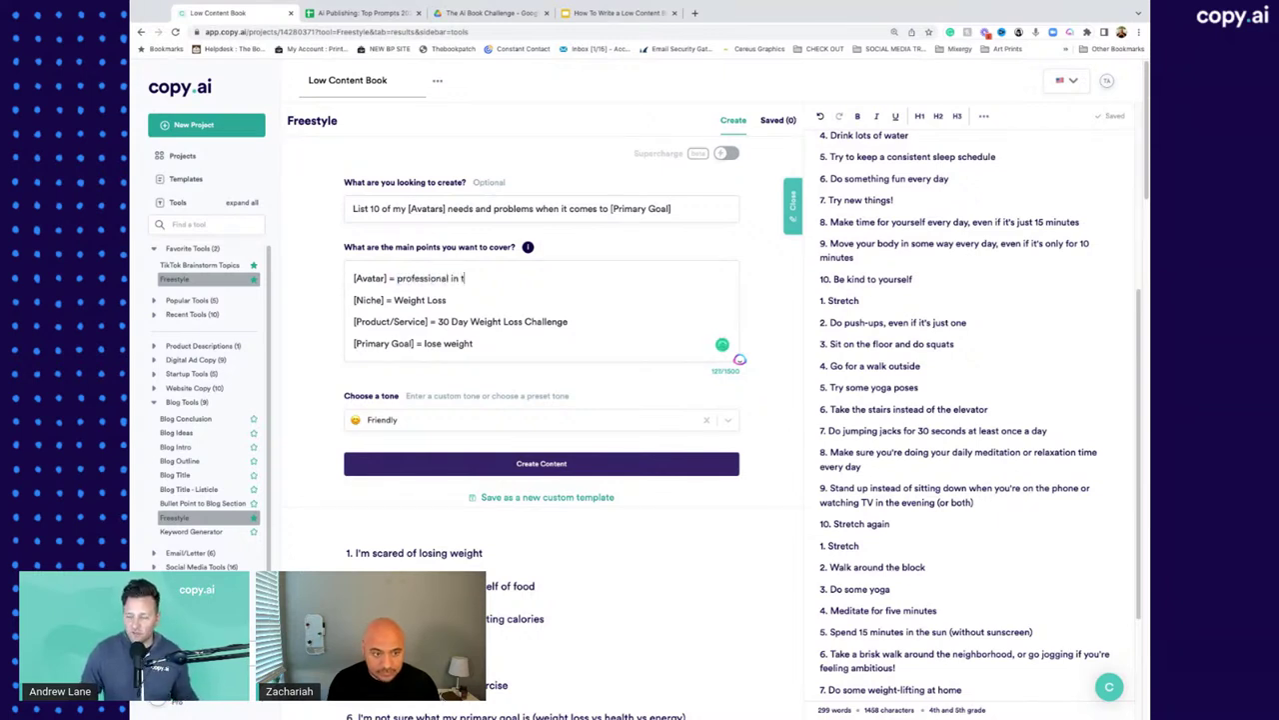
pyautogui.write("heir 30's")
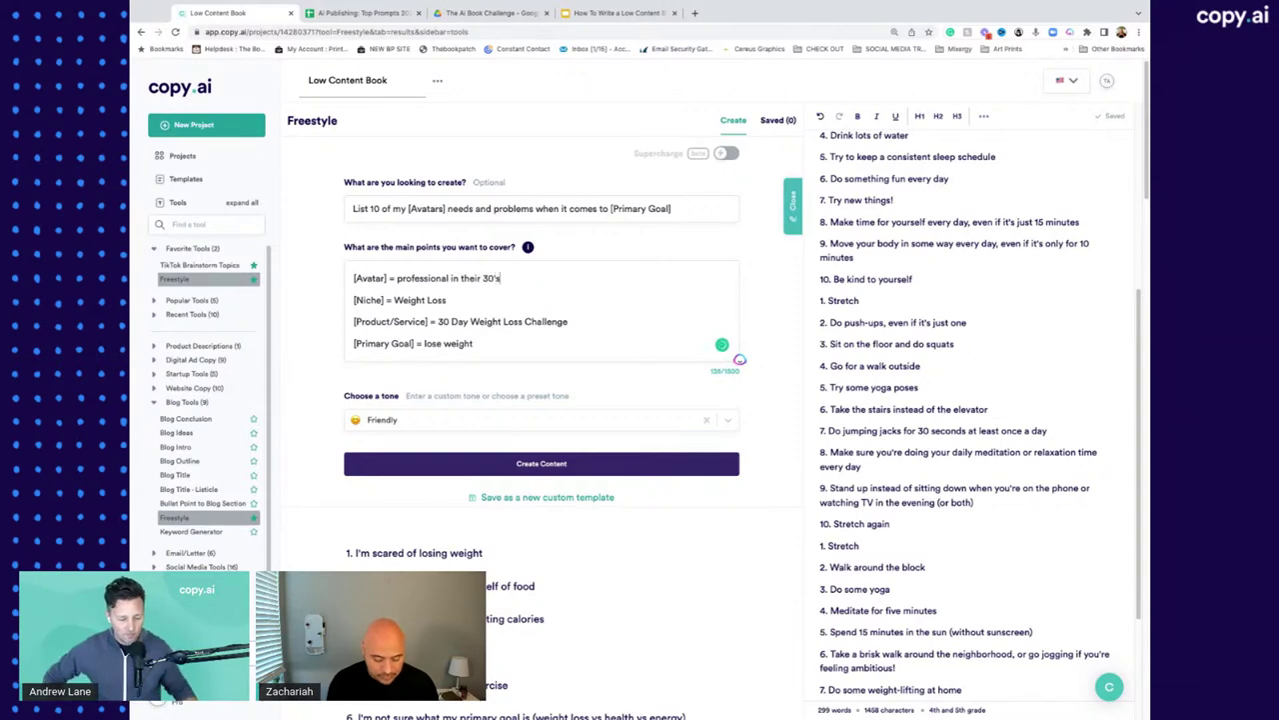
pyautogui.write(' who manages a team')
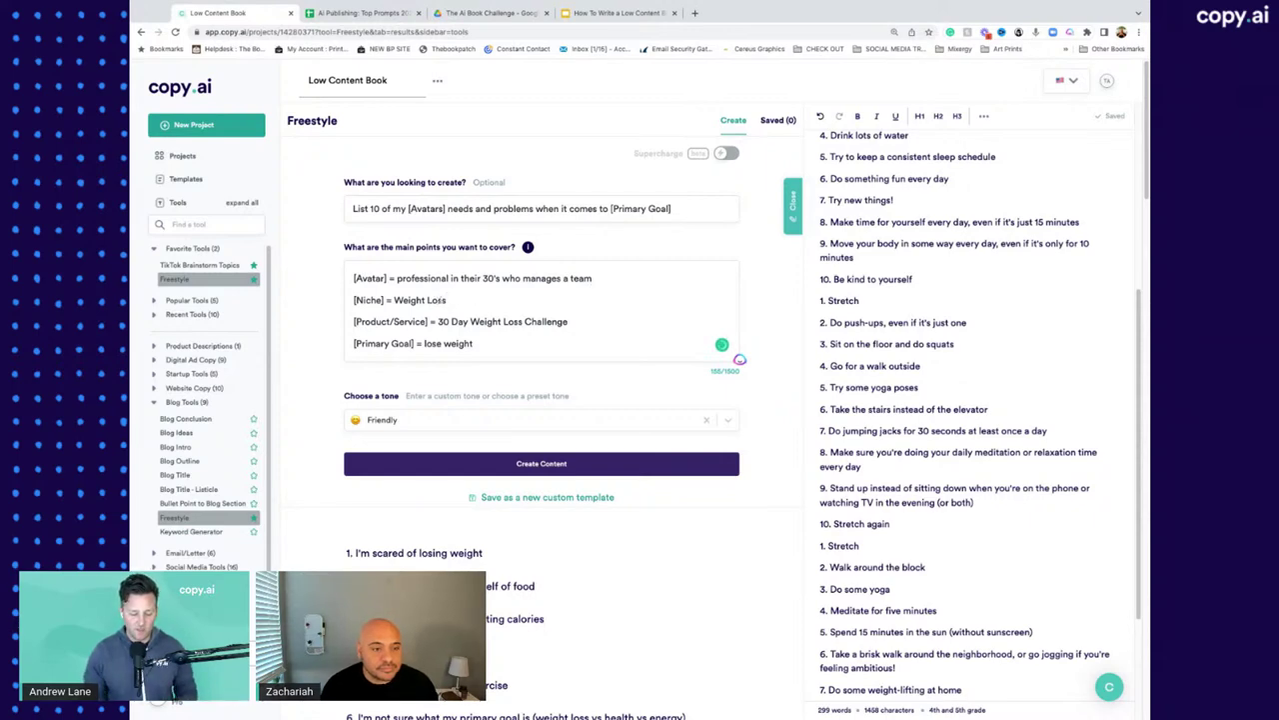
# Step: Replace the niche definition in the main points with "Business Management"
pyautogui.moveTo(394, 300); pyautogui.dragTo(448, 300)
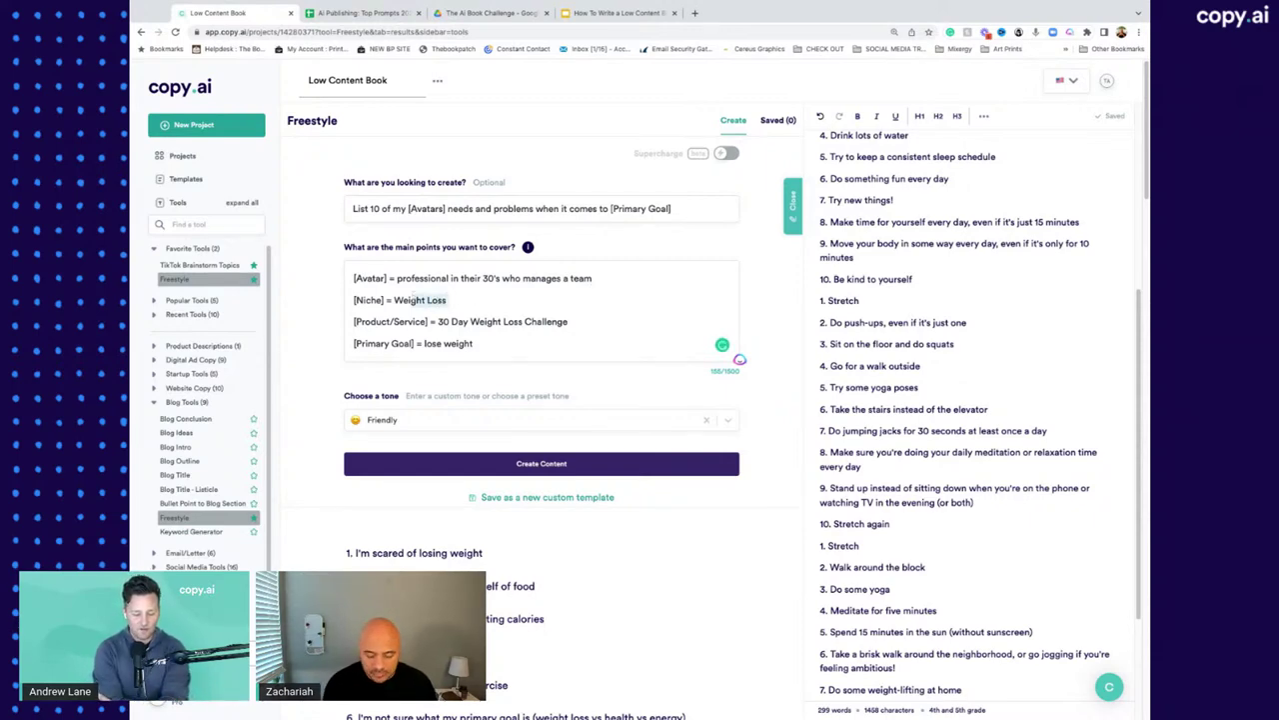
pyautogui.press('BackSpace')
pyautogui.write('Busine')
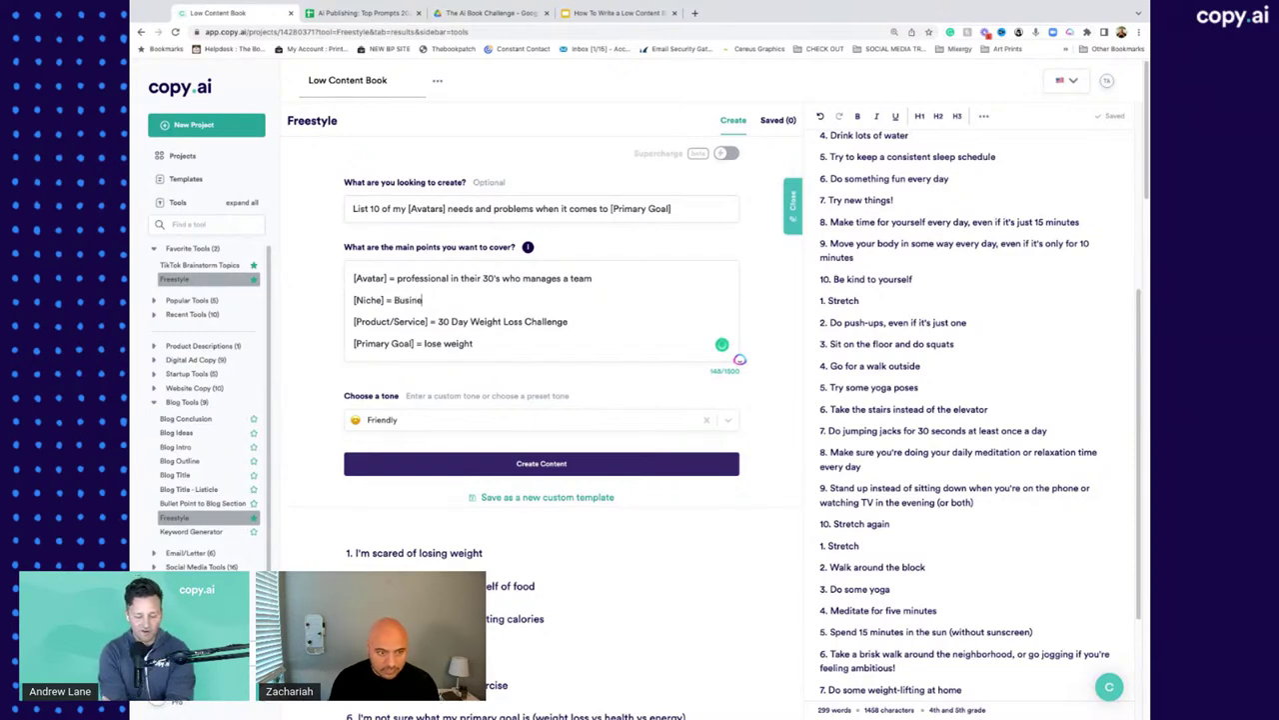
pyautogui.write('ss Managem')
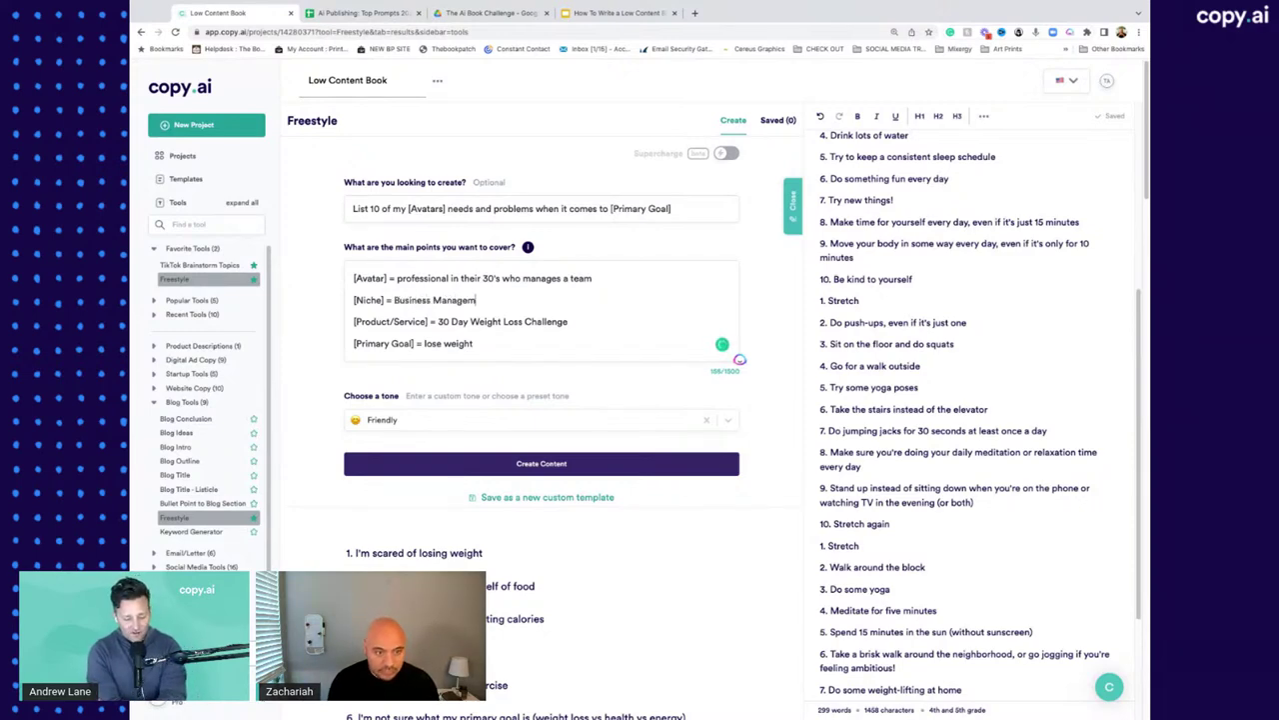
pyautogui.write('ent')
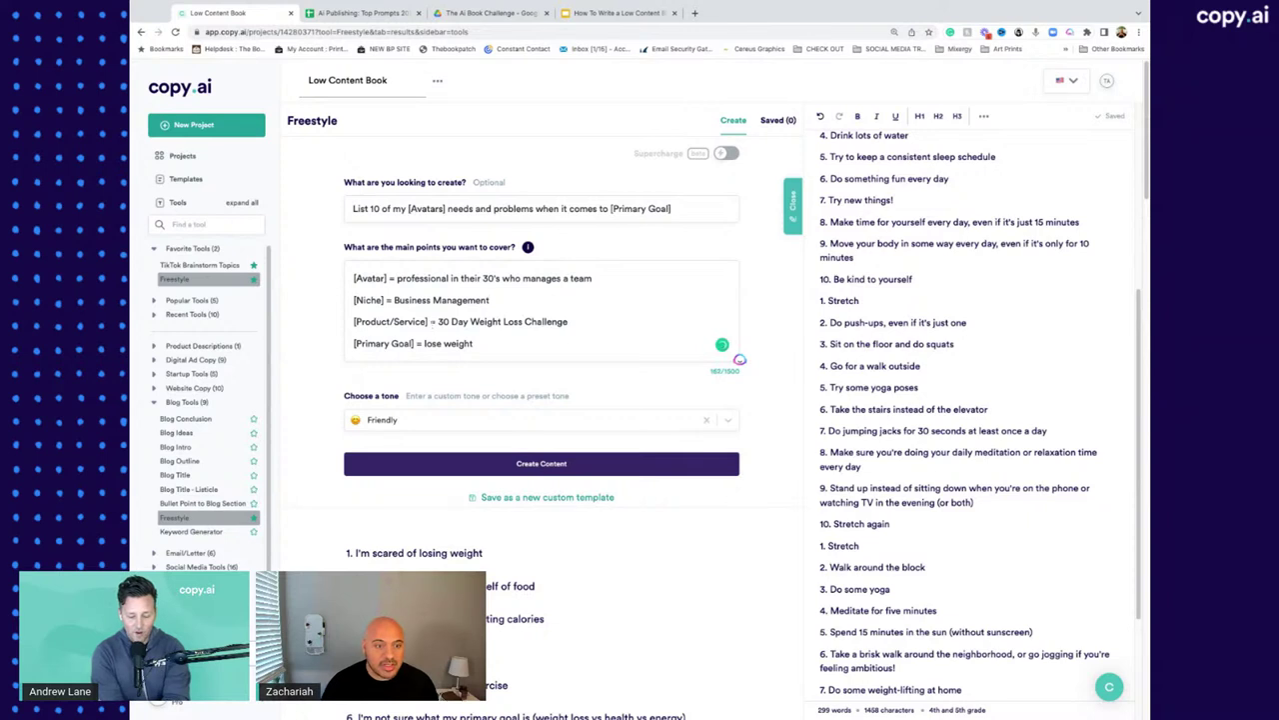
# Step: Replace the product/service definition in the main points with "90 Day Course on Management Essentials"
pyautogui.click(573, 321)
pyautogui.press('BackSpace')
pyautogui.press('BackSpace')
pyautogui.press('BackSpace')
pyautogui.press('BackSpace')
pyautogui.press('BackSpace')
pyautogui.press('BackSpace')
pyautogui.press('BackSpace')
pyautogui.press('BackSpace')
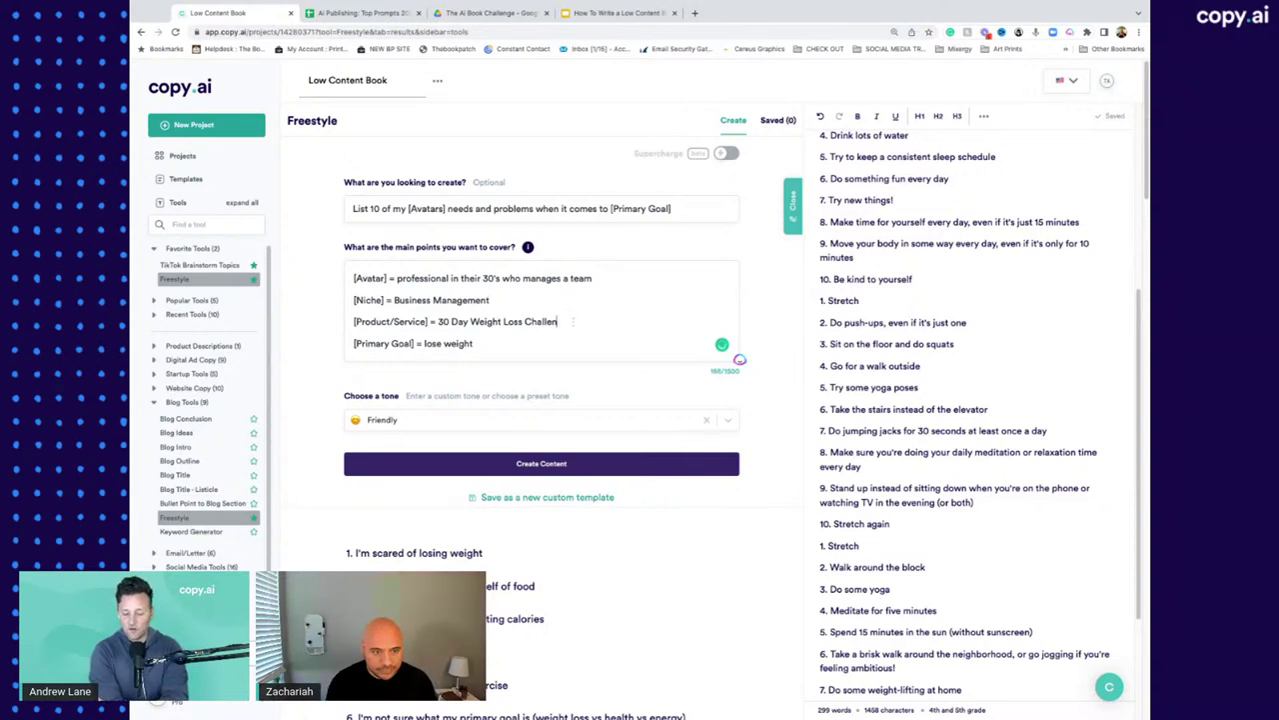
pyautogui.press('BackSpace')
pyautogui.press('BackSpace')
pyautogui.press('BackSpace')
pyautogui.press('BackSpace')
pyautogui.press('BackSpace')
pyautogui.press('BackSpace')
pyautogui.press('BackSpace')
pyautogui.press('BackSpace')
pyautogui.press('BackSpace')
pyautogui.press('BackSpace')
pyautogui.press('BackSpace')
pyautogui.press('BackSpace')
pyautogui.press('BackSpace')
pyautogui.press('BackSpace')
pyautogui.press('BackSpace')
pyautogui.press('BackSpace')
pyautogui.press('BackSpace')
pyautogui.press('BackSpace')
pyautogui.press('BackSpace')
pyautogui.press('BackSpace')
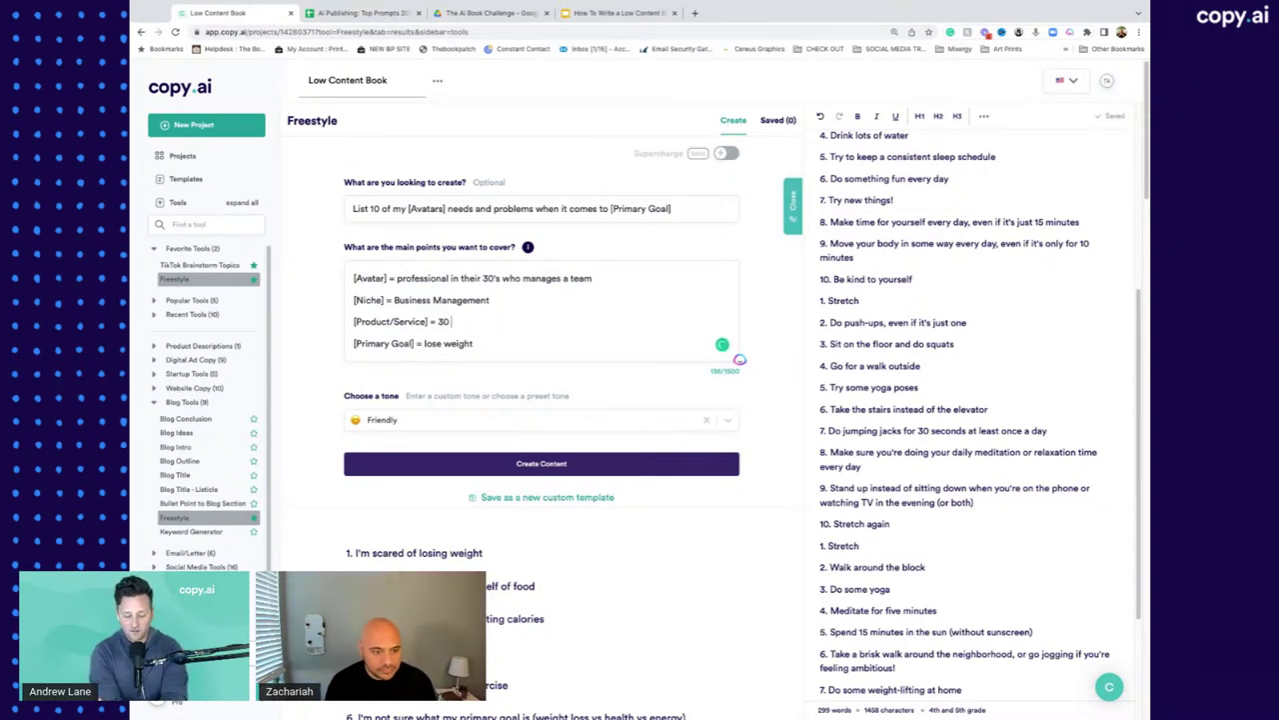
pyautogui.write('90 Da')
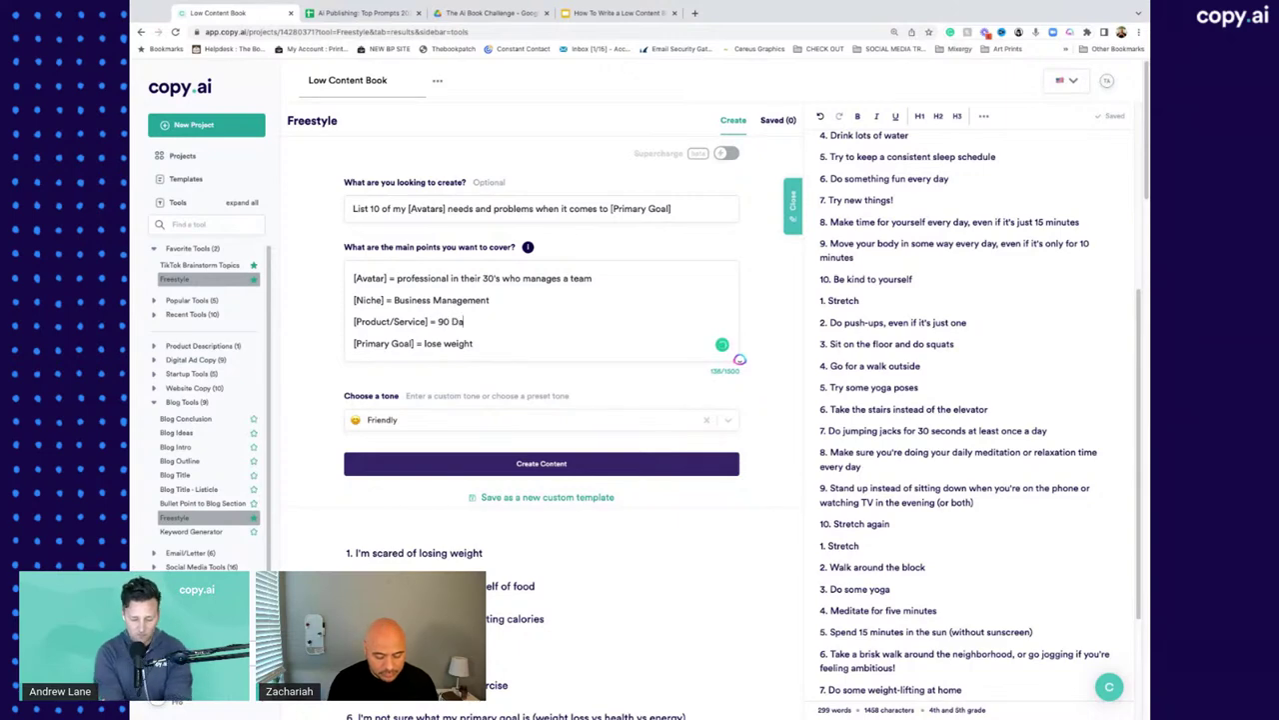
pyautogui.write('y Course on Ma')
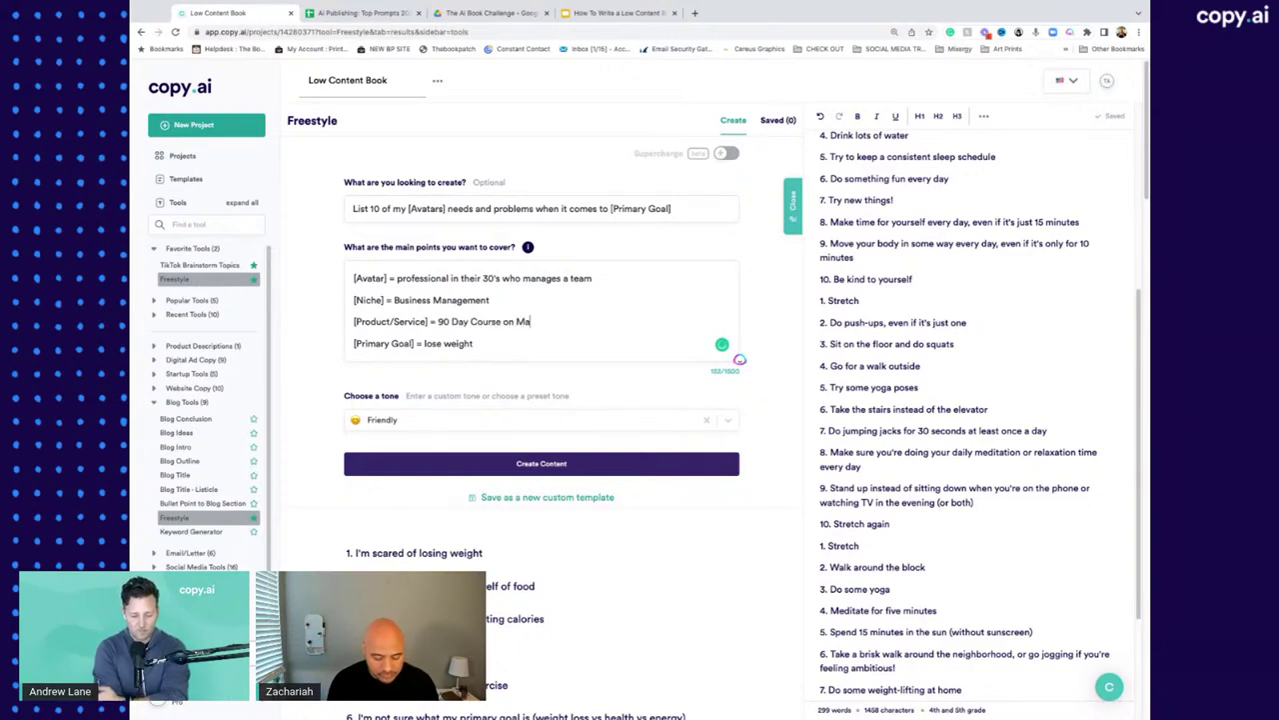
pyautogui.write('nagemtneent Essent')
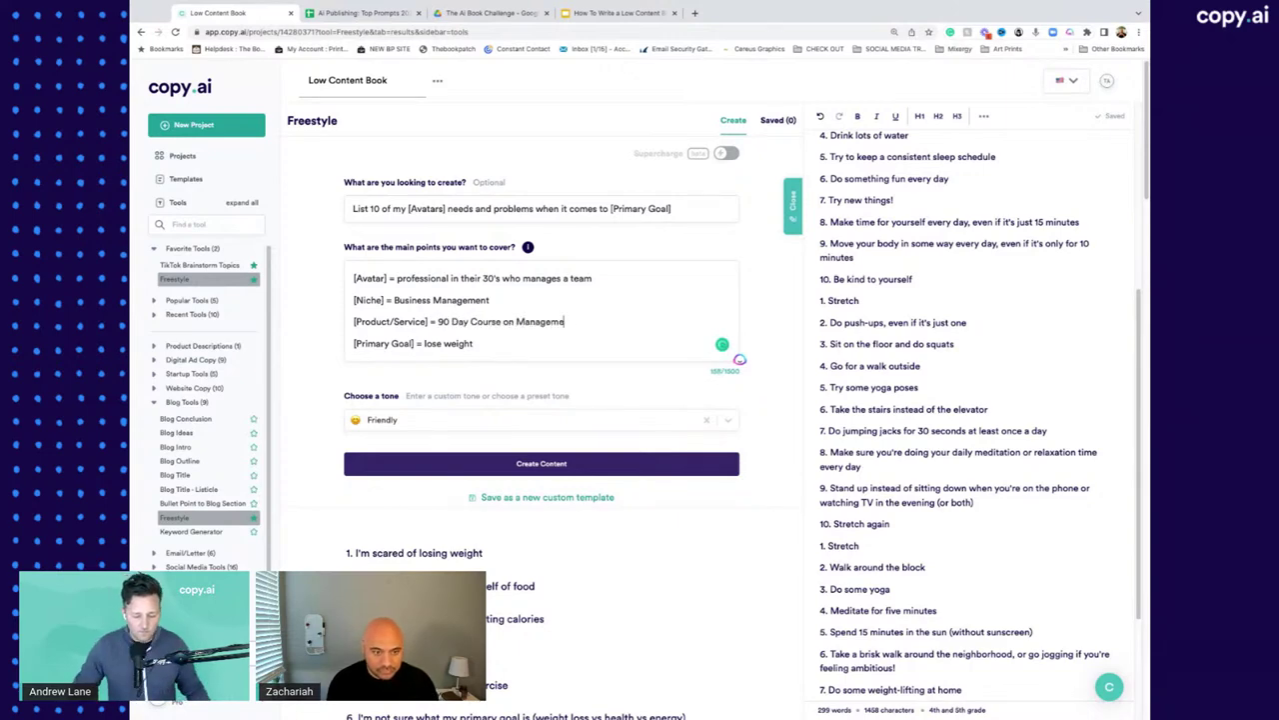
pyautogui.write('ial ')
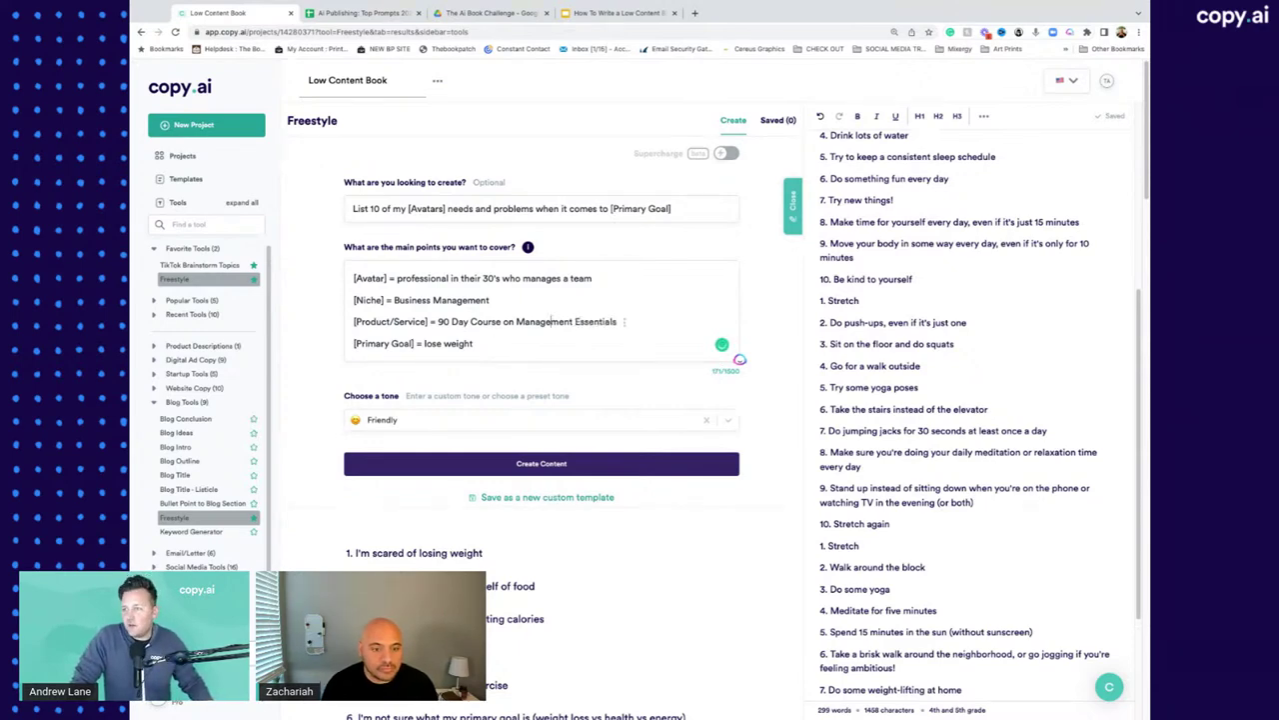
pyautogui.write(' to become a')
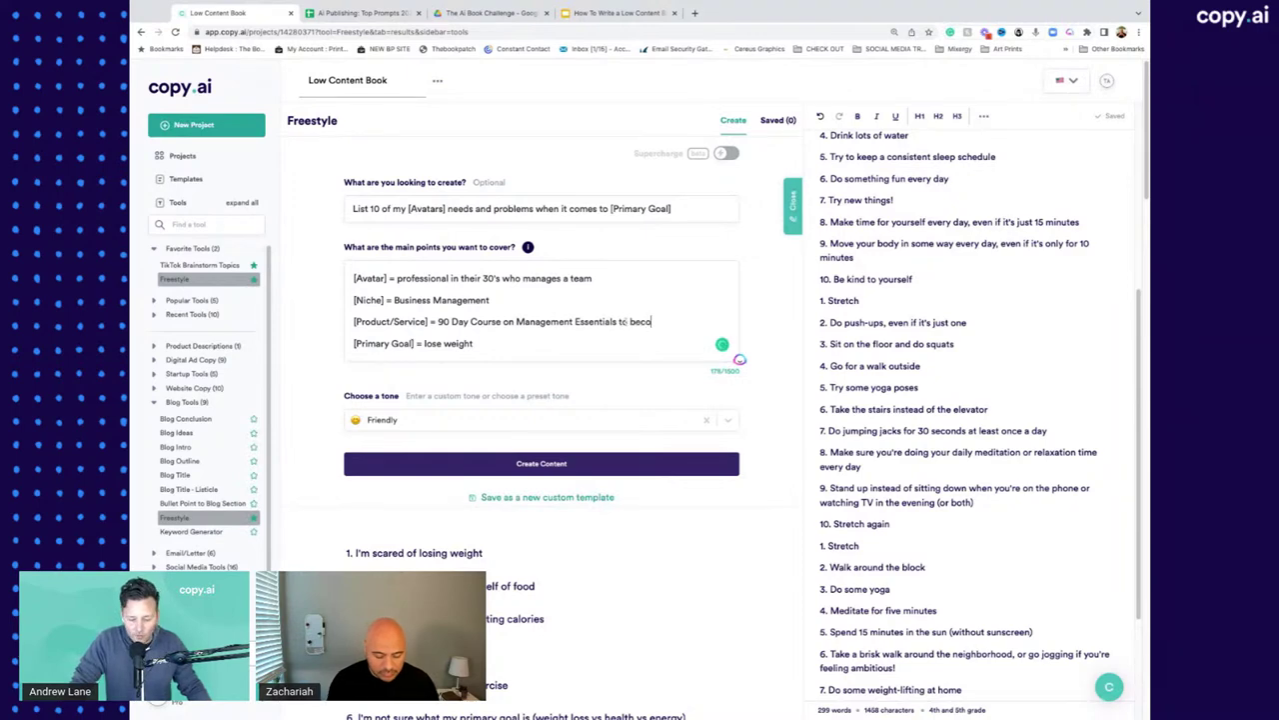
pyautogui.press('BackSpace')
pyautogui.press('BackSpace')
pyautogui.press('BackSpace')
pyautogui.press('BackSpace')
pyautogui.press('BackSpace')
pyautogui.press('BackSpace')
pyautogui.press('BackSpace')
pyautogui.press('BackSpace')
pyautogui.press('BackSpace')
pyautogui.press('BackSpace')
pyautogui.press('BackSpace')
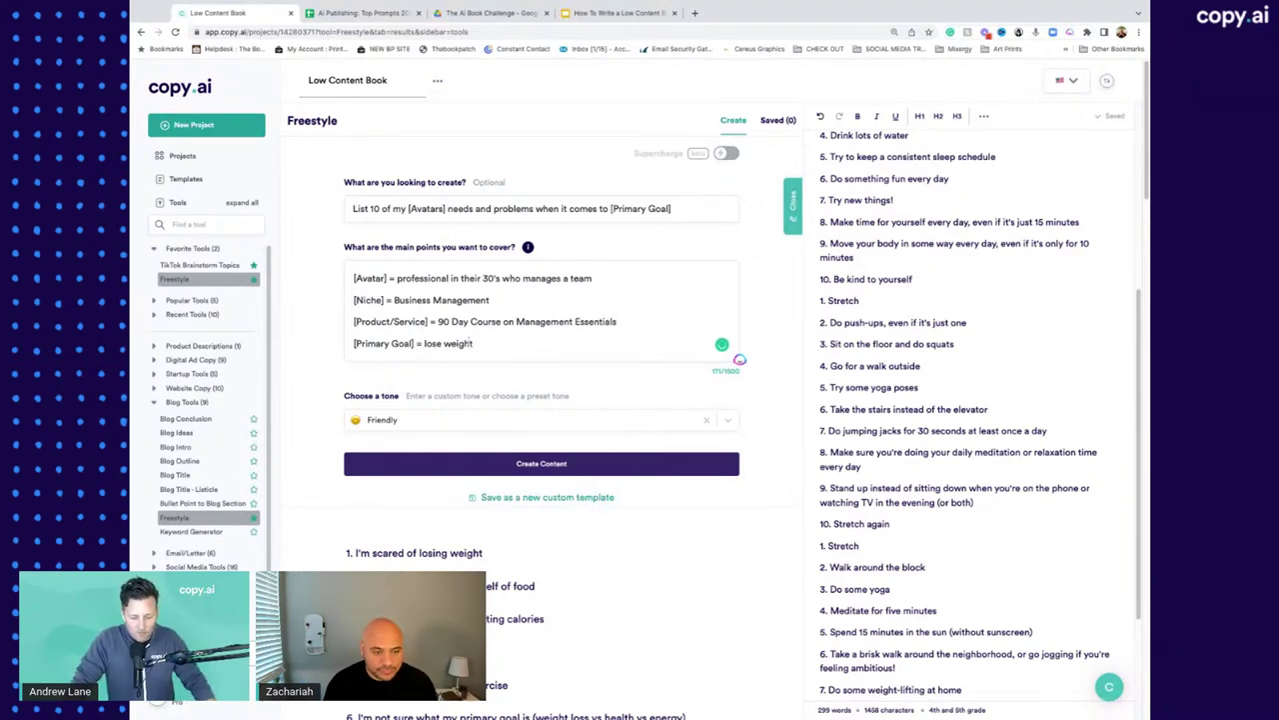
# Step: Replace the primary goal definition in the main points with "become a more effective manager"
pyautogui.moveTo(475, 343); pyautogui.dragTo(424, 343)
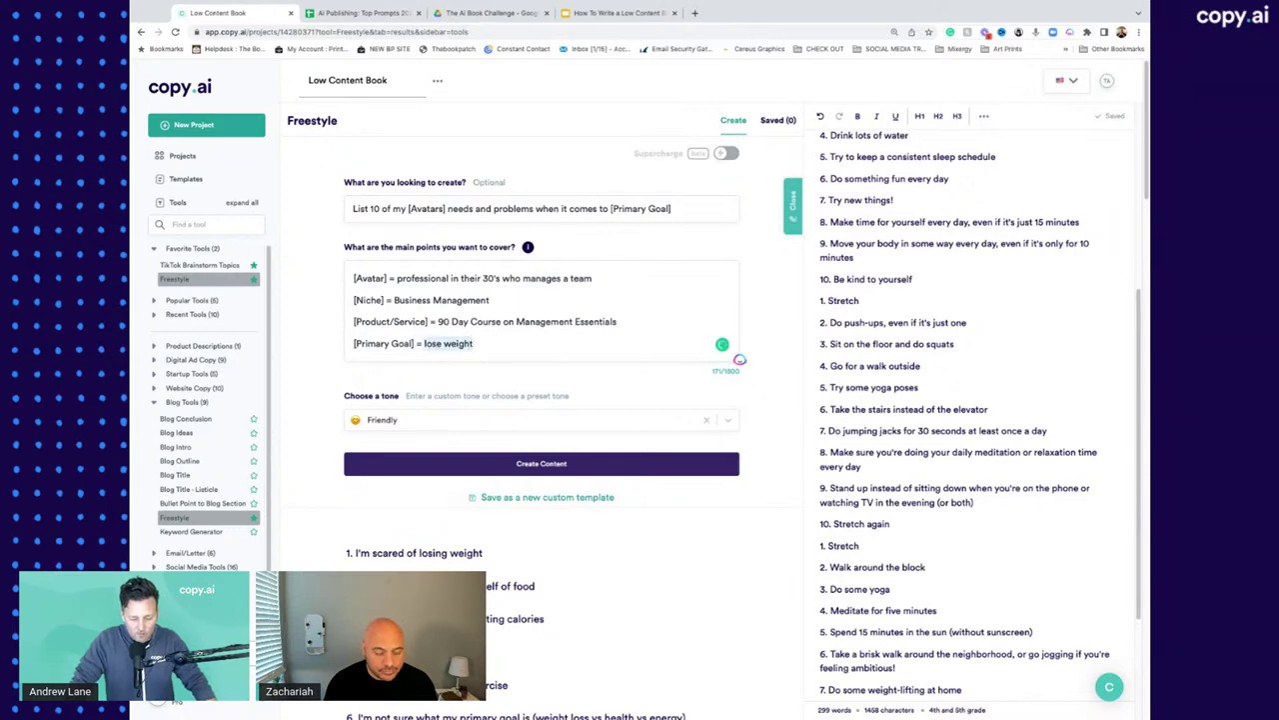
pyautogui.write('become a')
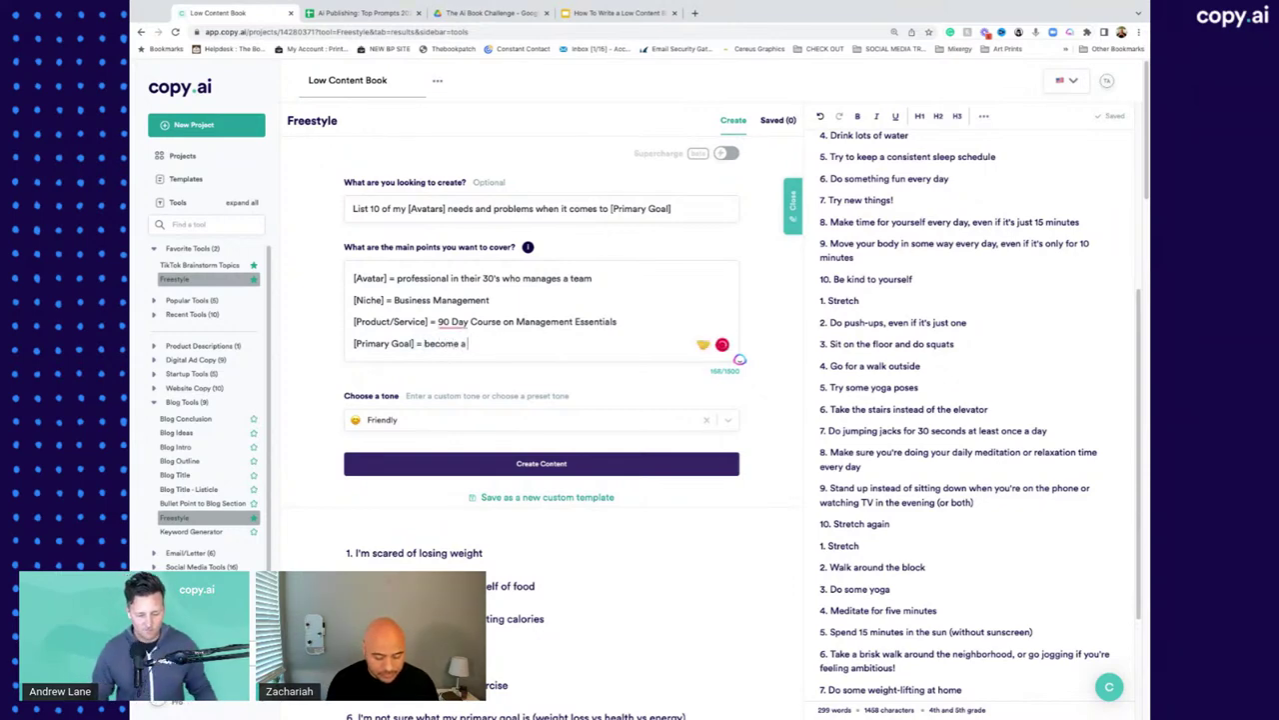
pyautogui.write(' more effecti')
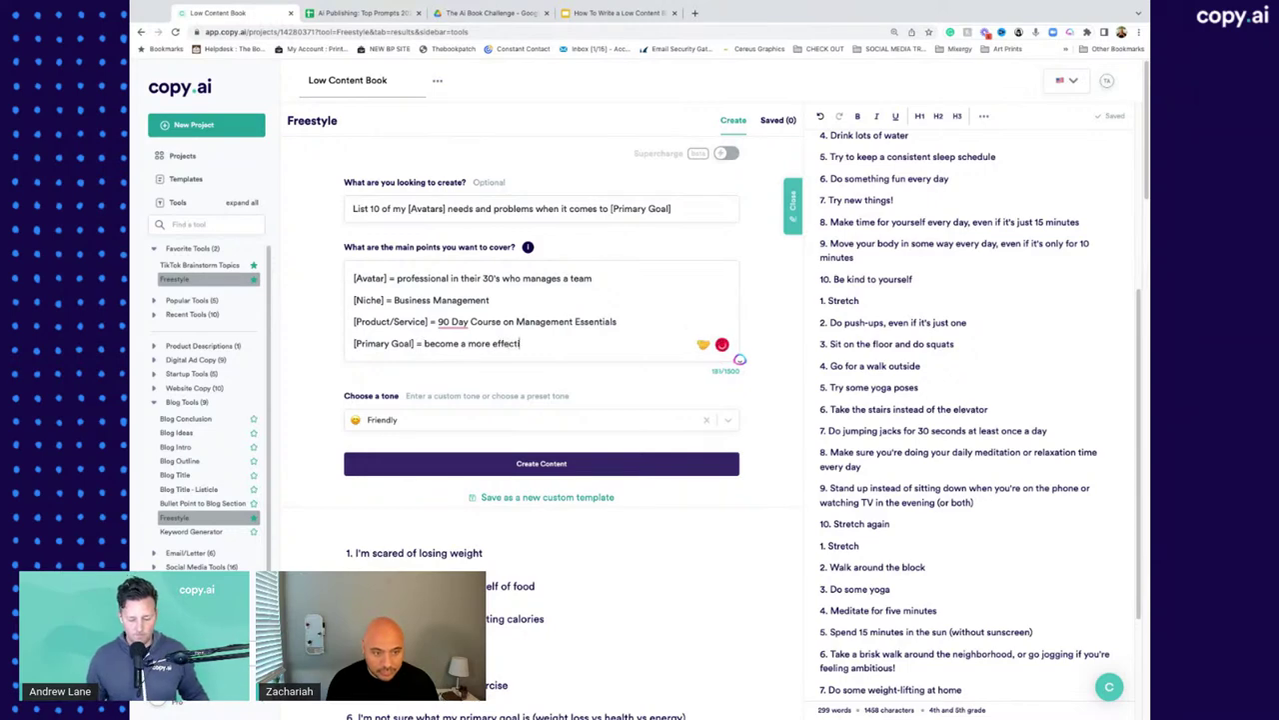
pyautogui.write('ve manager')
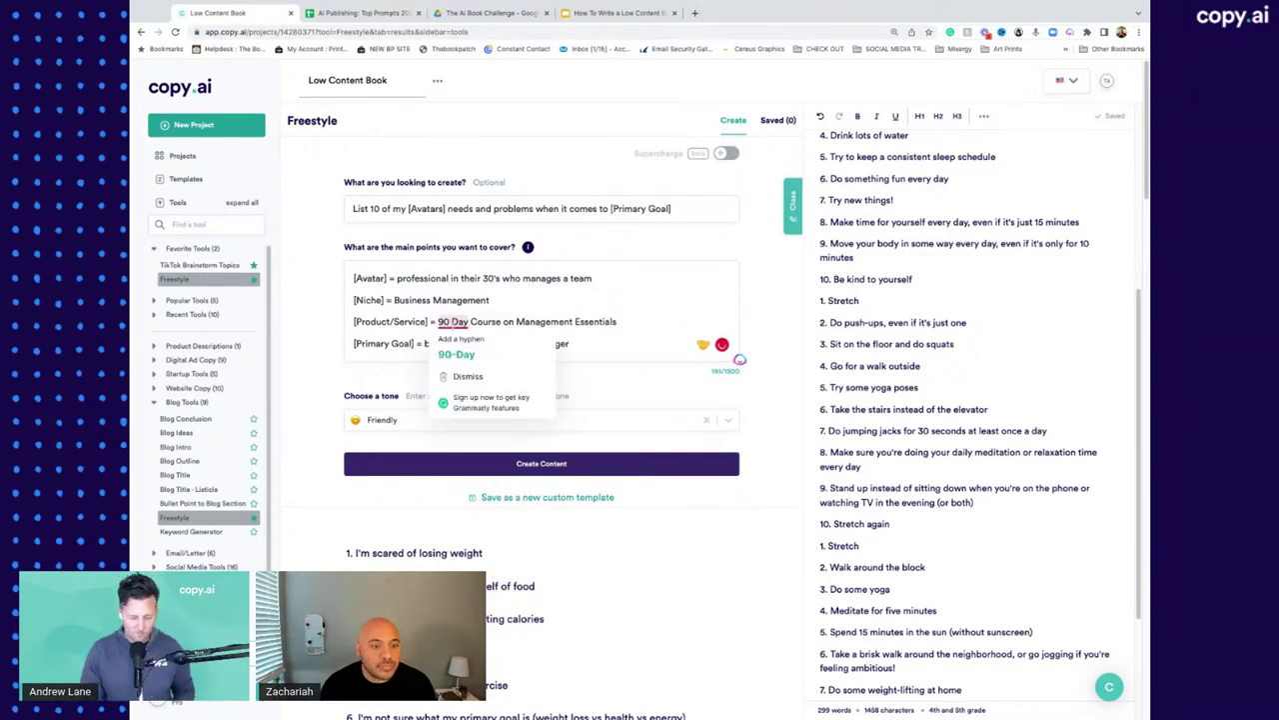
# Step: Accept the hyphen correction to "90-Day" in the product/service definition and generate the content
pyautogui.click(456, 354)
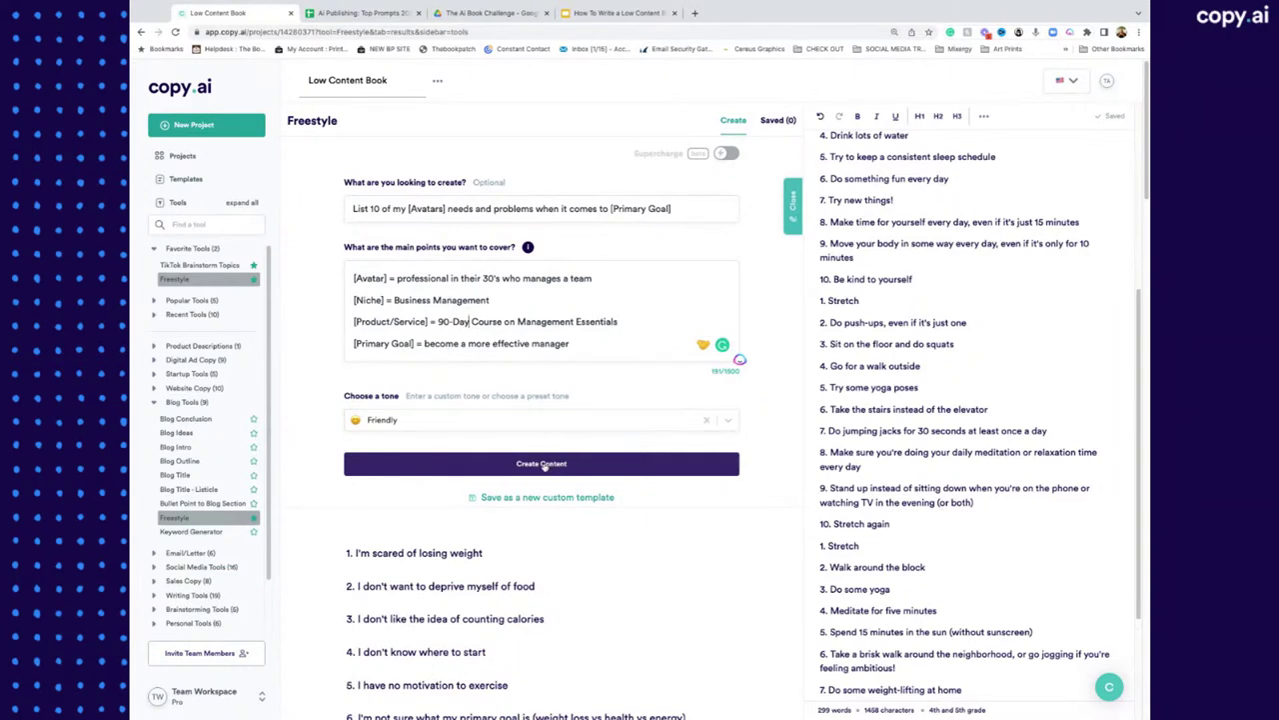
pyautogui.click(542, 465)
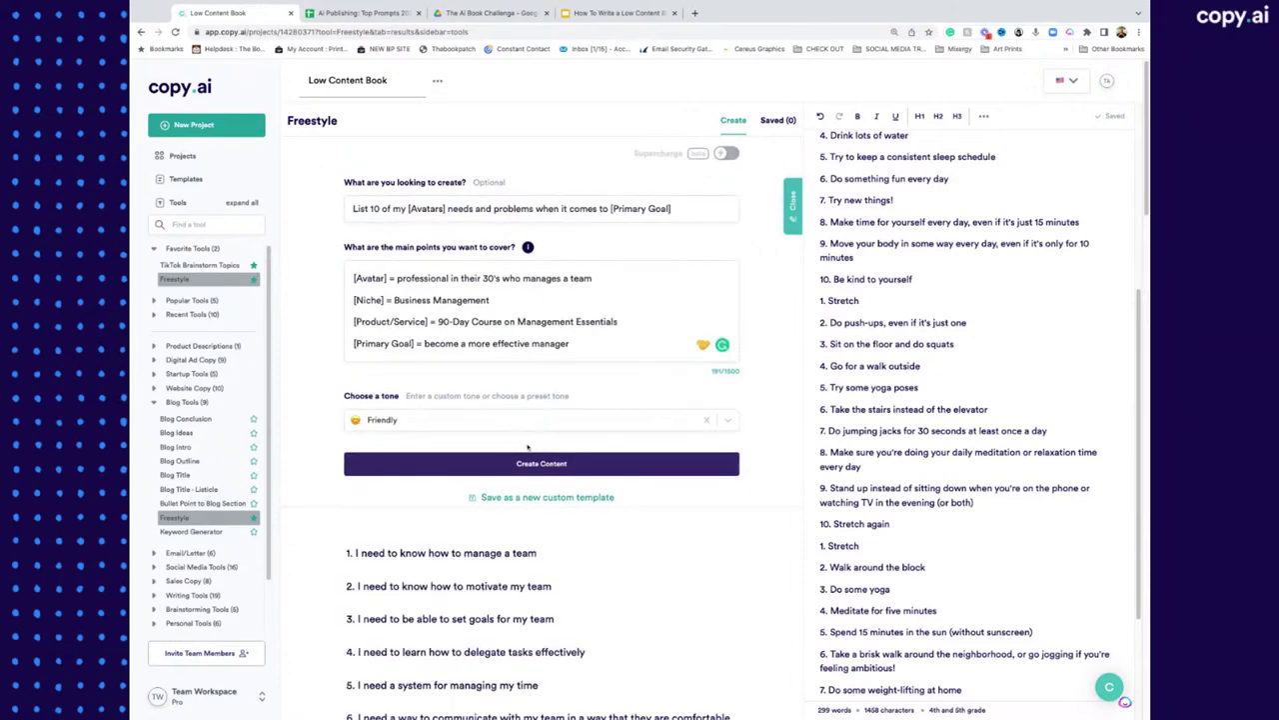
# Step: Review the generated lists of needs and problems professionals managing a team have when it comes to becoming a more effective manager
pyautogui.scroll(-2, 528, 446)
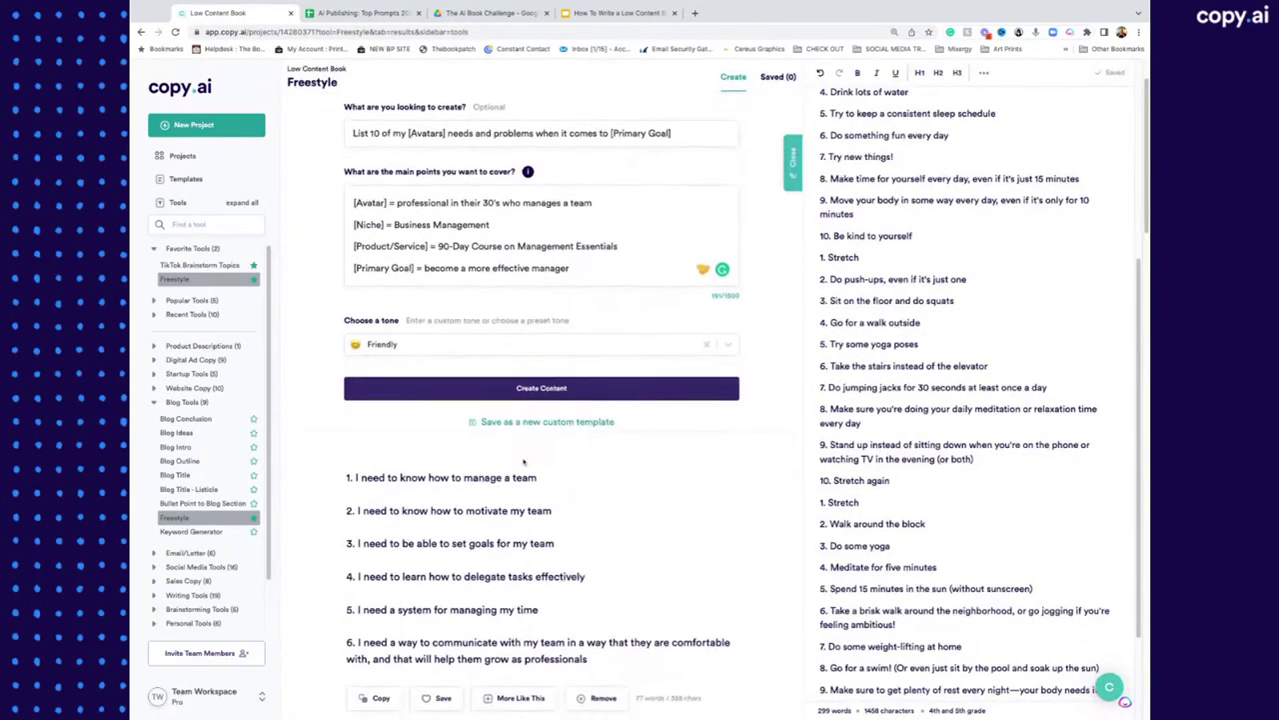
pyautogui.scroll(-1, 523, 461)
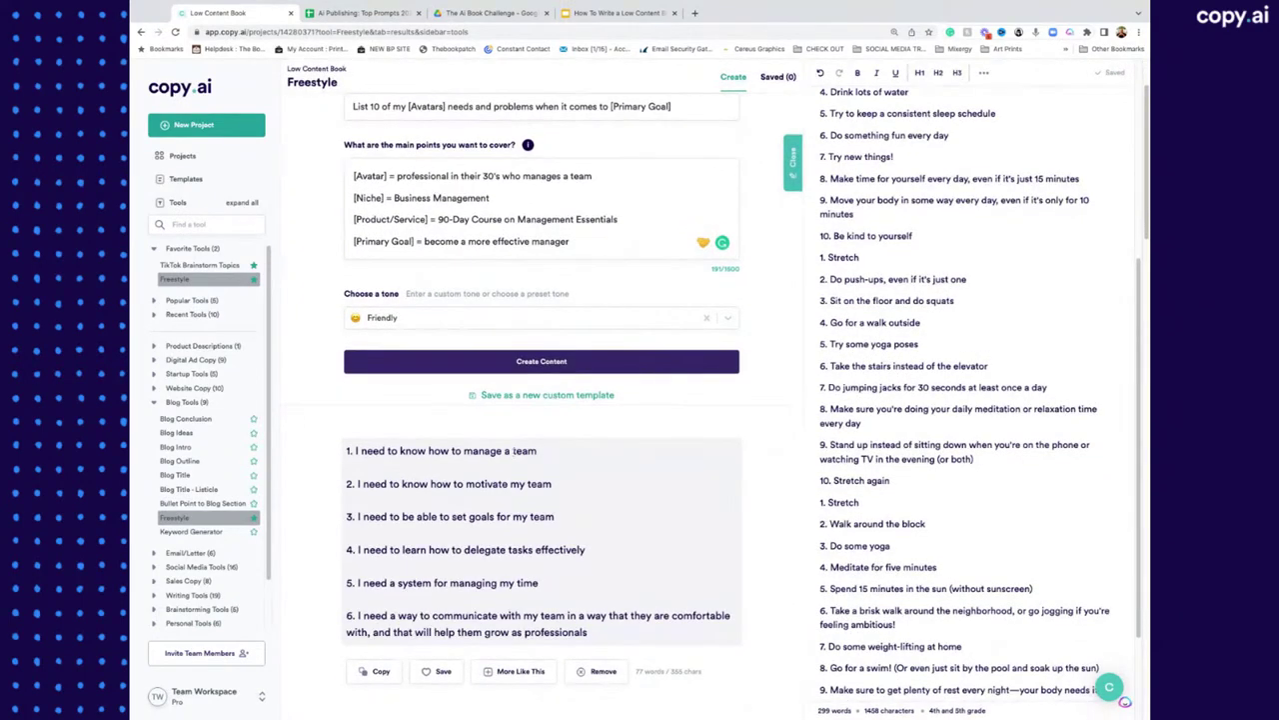
pyautogui.scroll(-3, 514, 451)
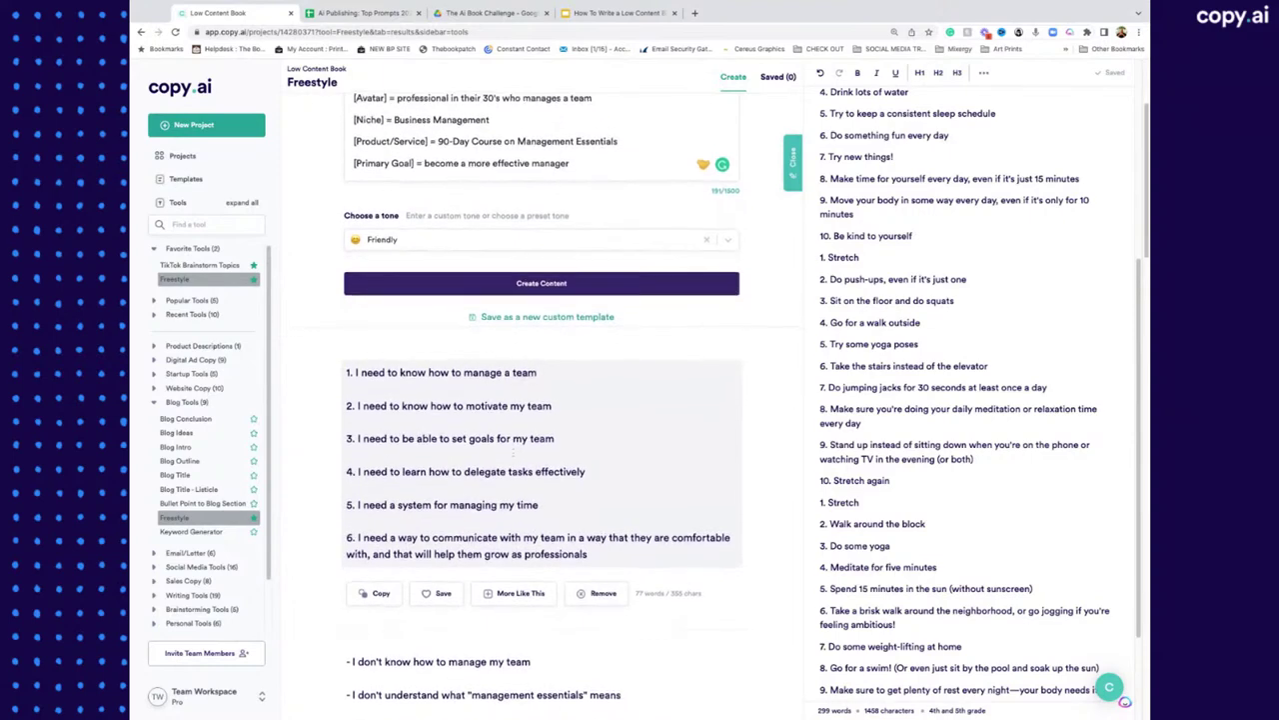
pyautogui.scroll(-2, 512, 452)
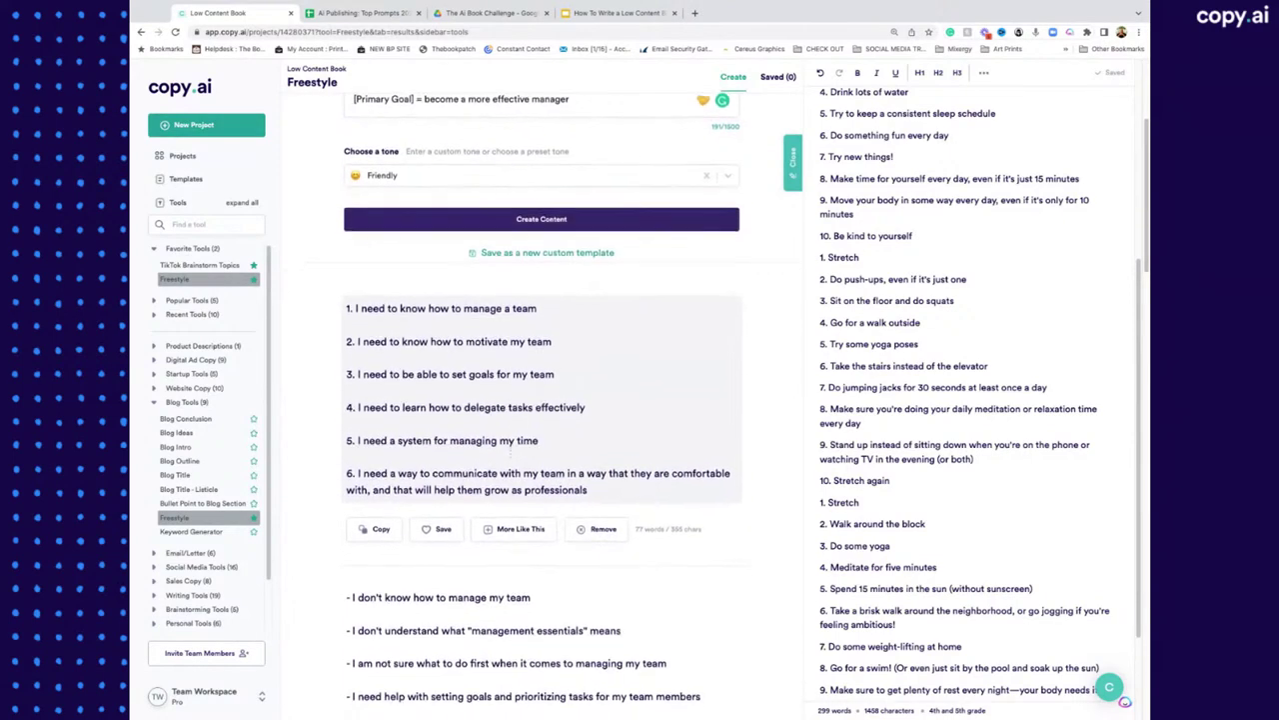
pyautogui.scroll(-8, 510, 449)
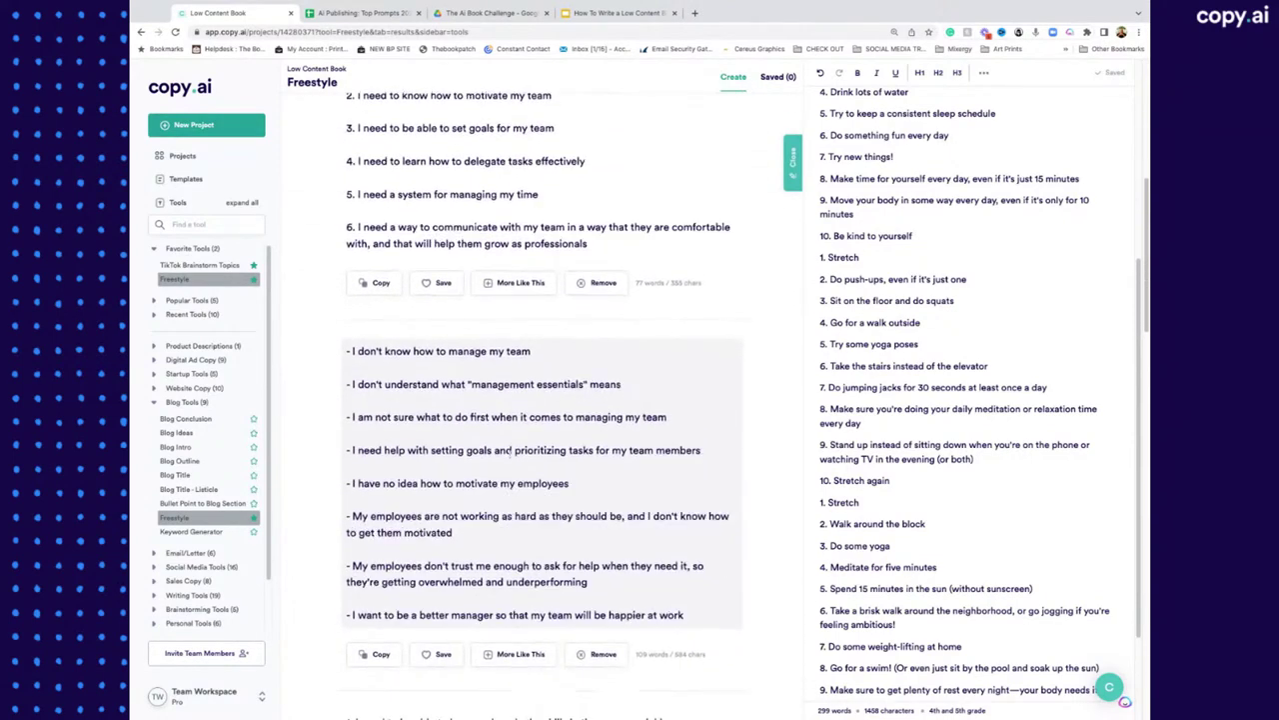
pyautogui.scroll(-1, 512, 452)
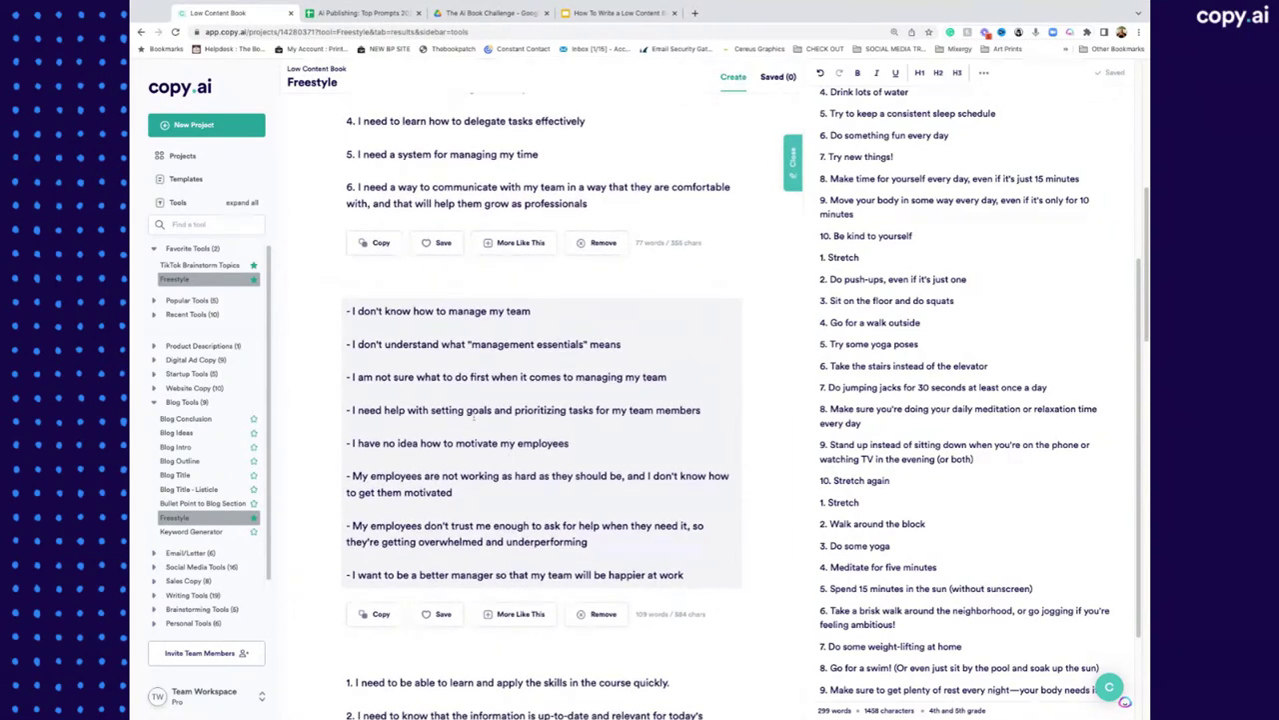
pyautogui.scroll(-1, 472, 418)
pyautogui.scroll(-3, 471, 440)
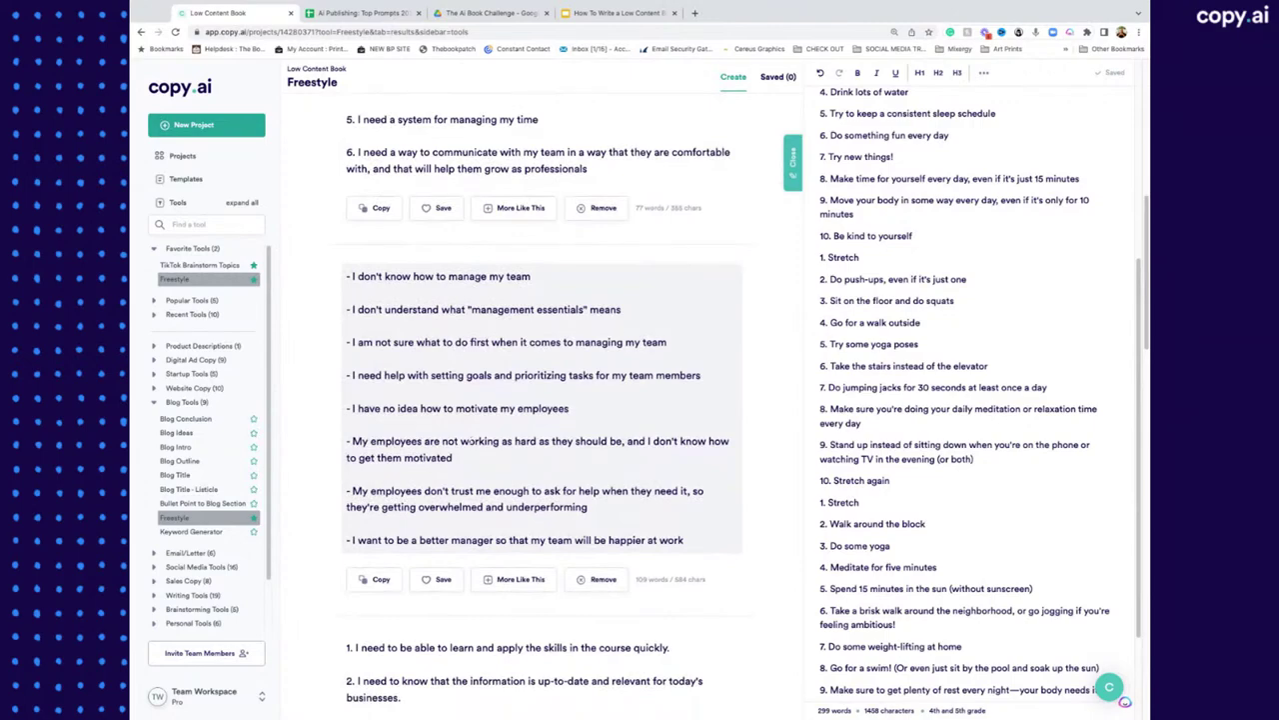
pyautogui.scroll(-3, 468, 436)
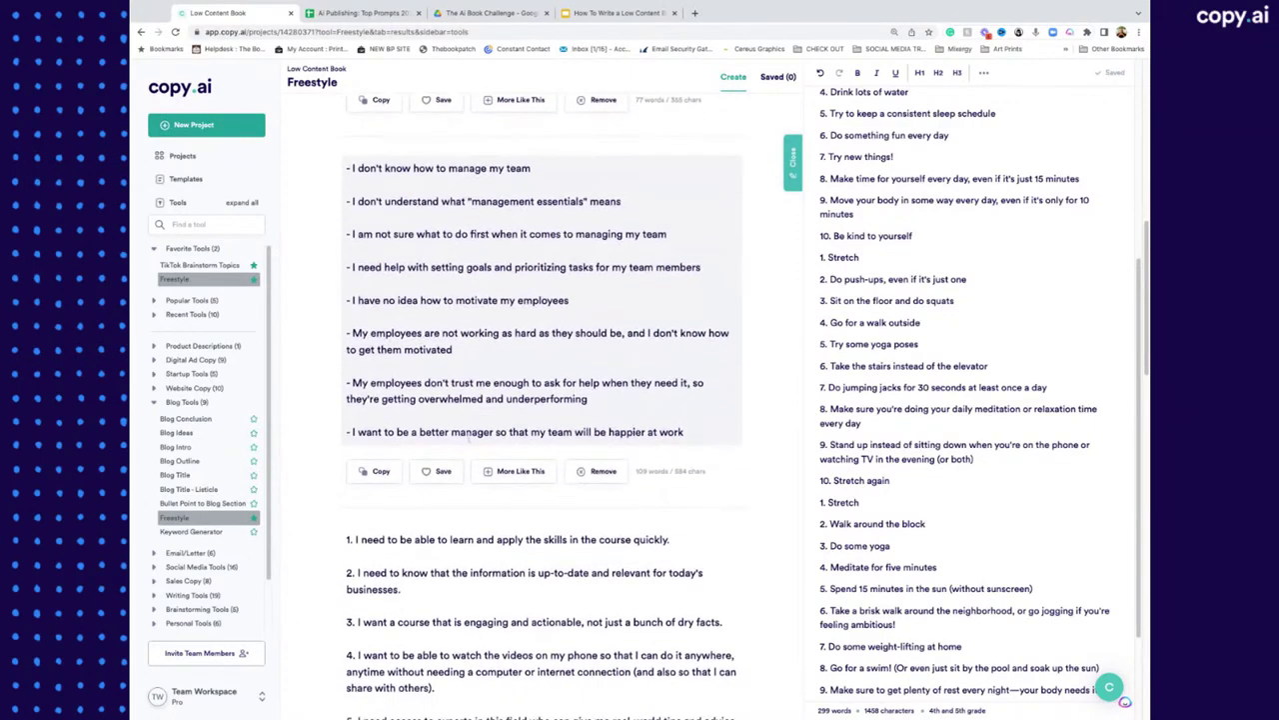
pyautogui.scroll(-1, 466, 436)
pyautogui.scroll(-4, 466, 436)
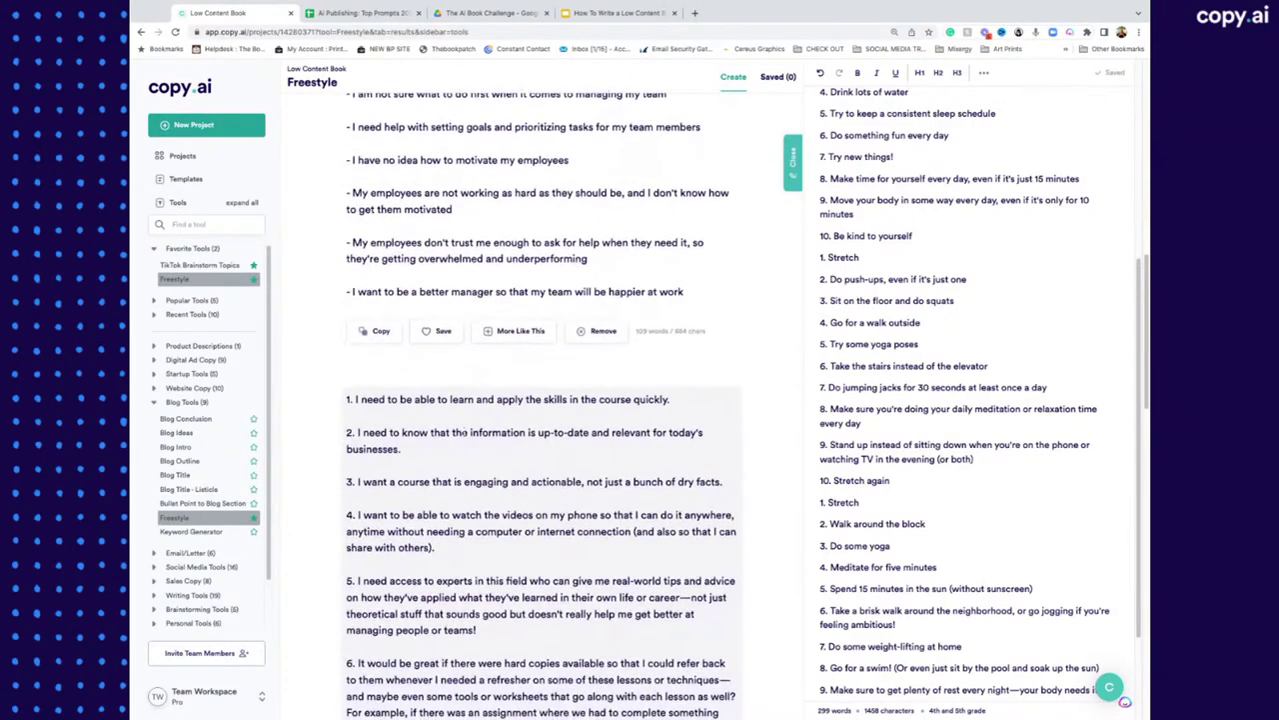
pyautogui.scroll(-3, 438, 352)
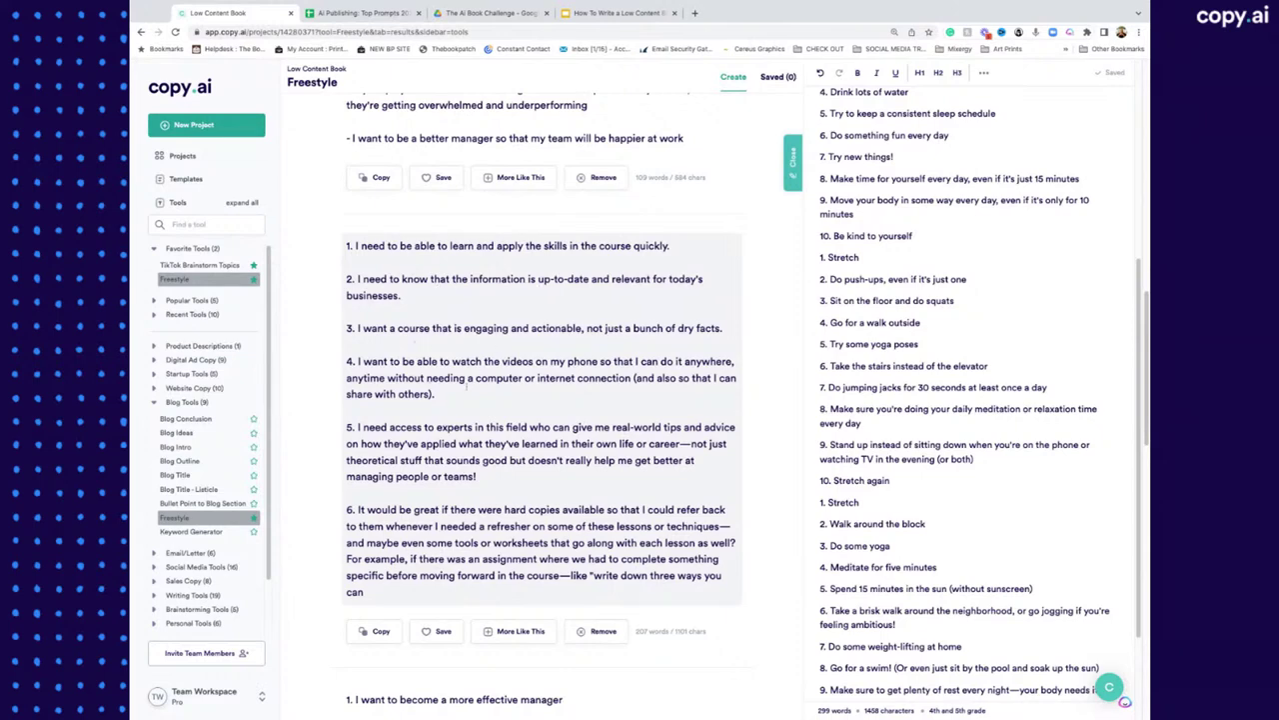
pyautogui.scroll(-5, 431, 395)
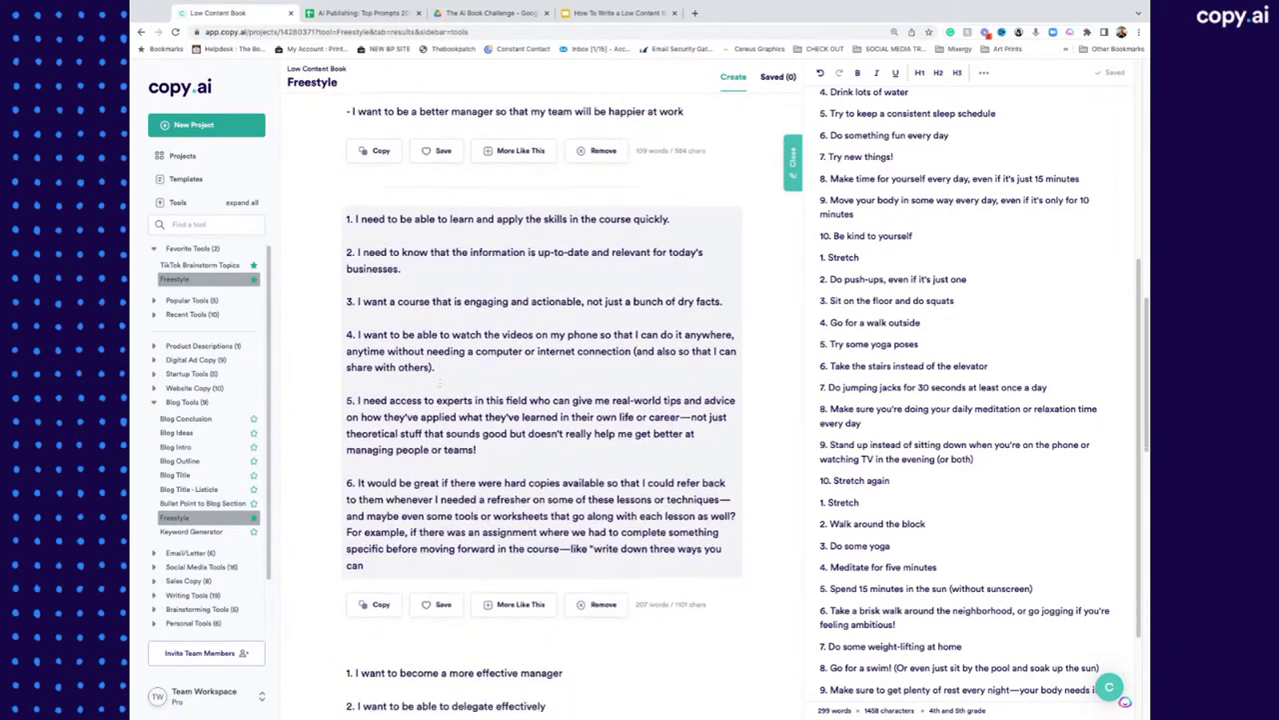
pyautogui.scroll(-3, 440, 382)
pyautogui.scroll(5, 439, 383)
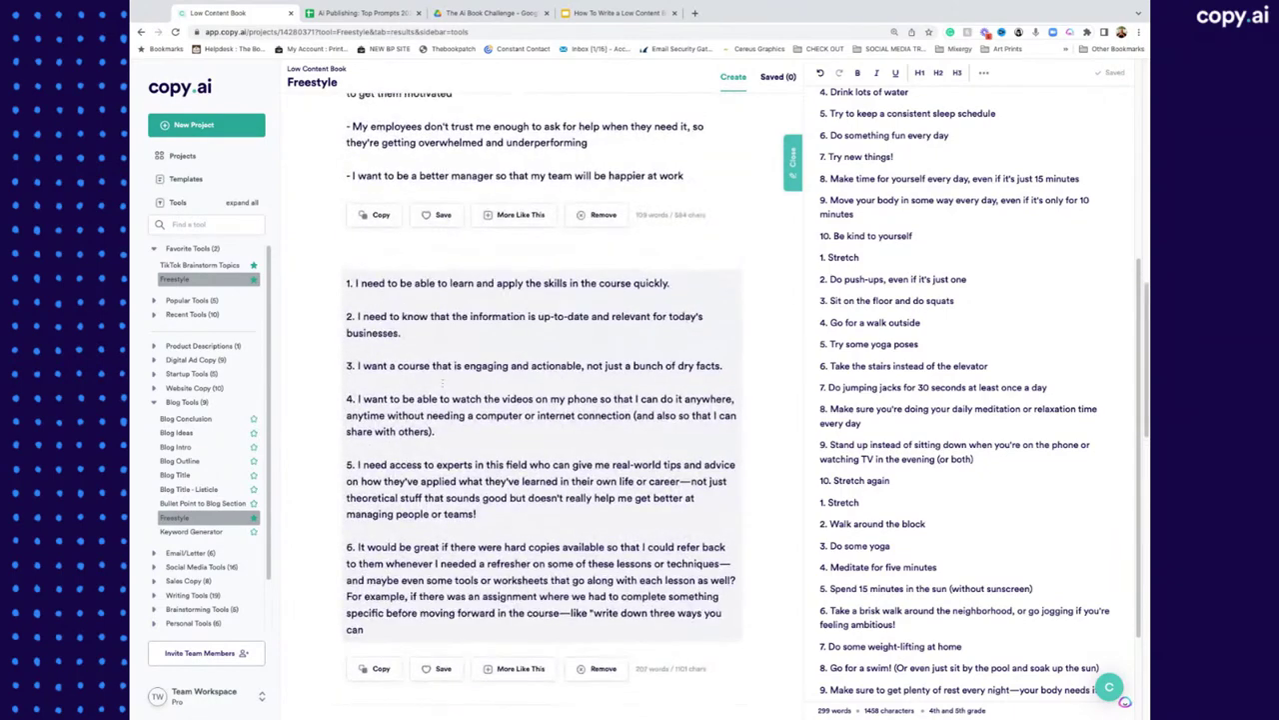
pyautogui.scroll(2, 440, 379)
pyautogui.scroll(10, 440, 381)
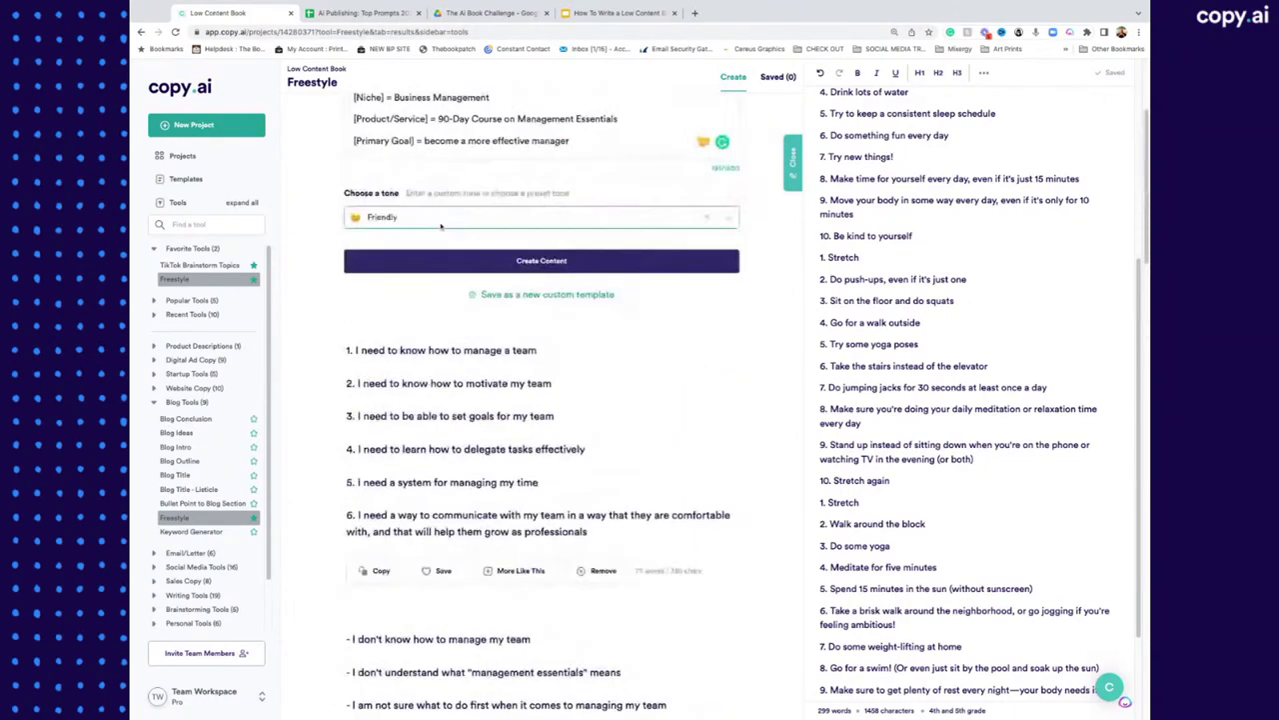
pyautogui.scroll(4, 439, 229)
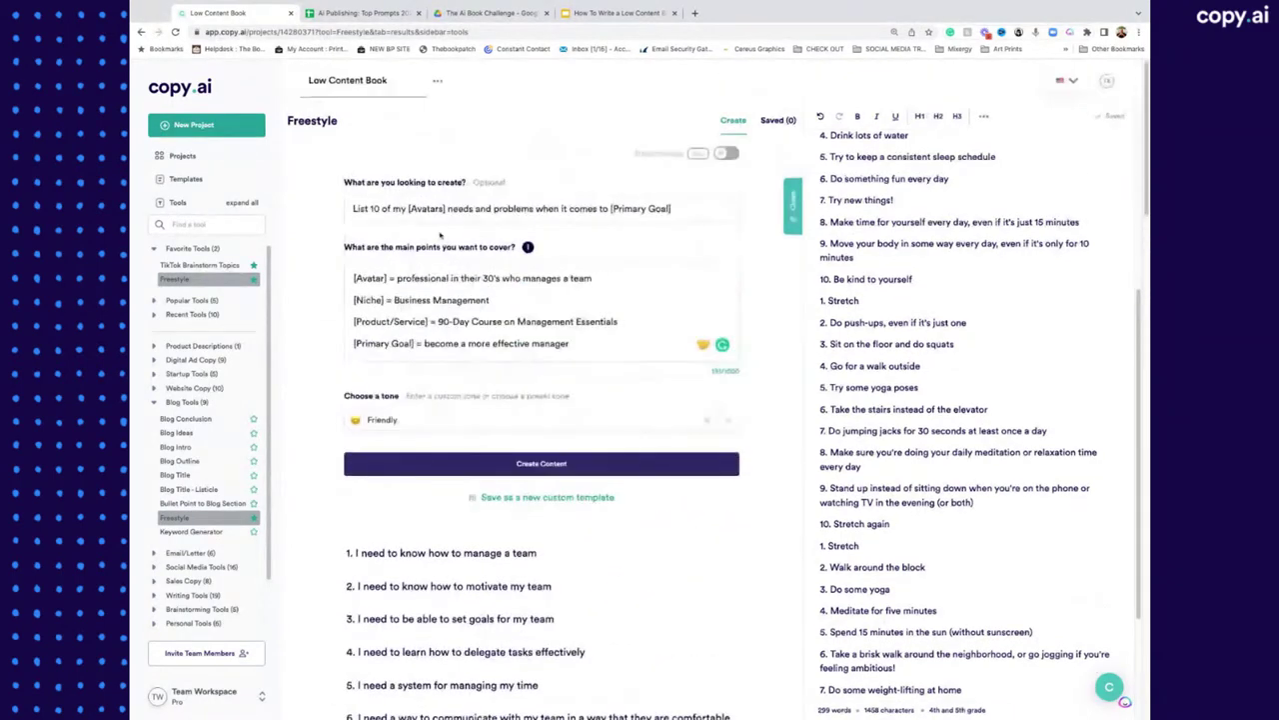
# Step: Switch to the Ai Publishing: Top Prompts 2023 spreadsheet and go through the avatar prompts on goals, purchasing habits, pain points and buying decisions
pyautogui.click(362, 13)
pyautogui.click(574, 341)
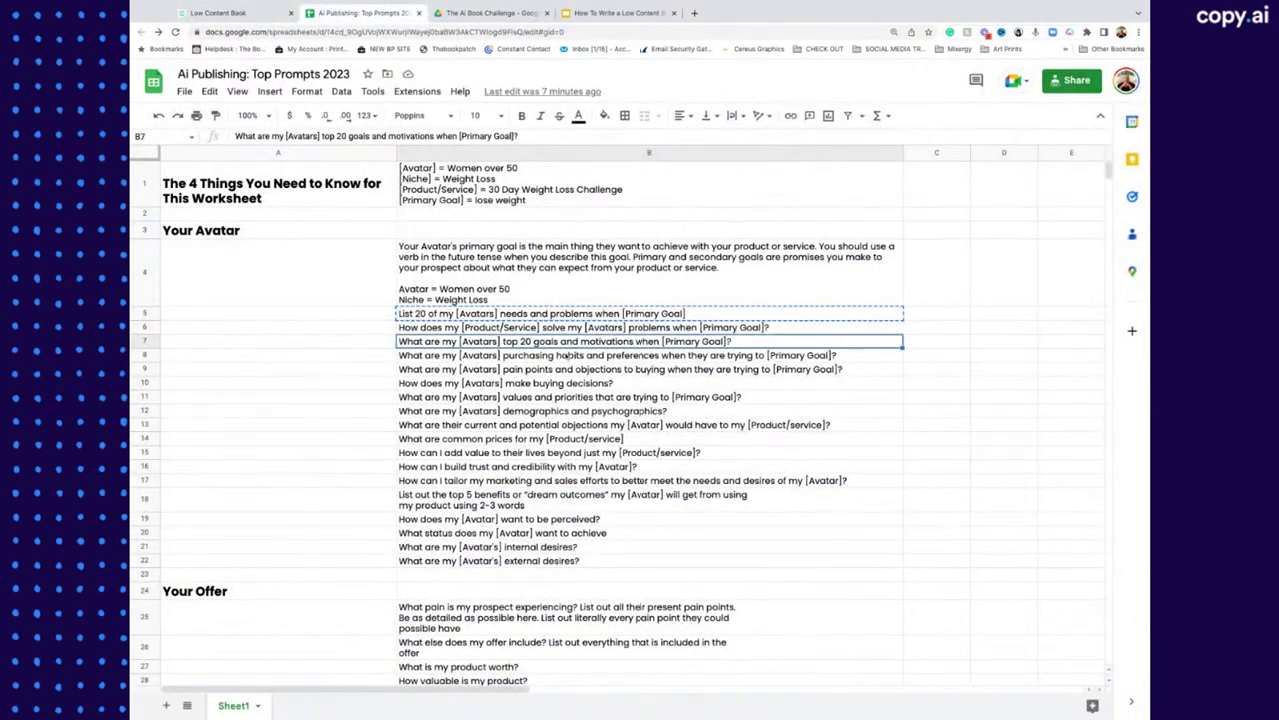
pyautogui.click(562, 355)
pyautogui.click(552, 369)
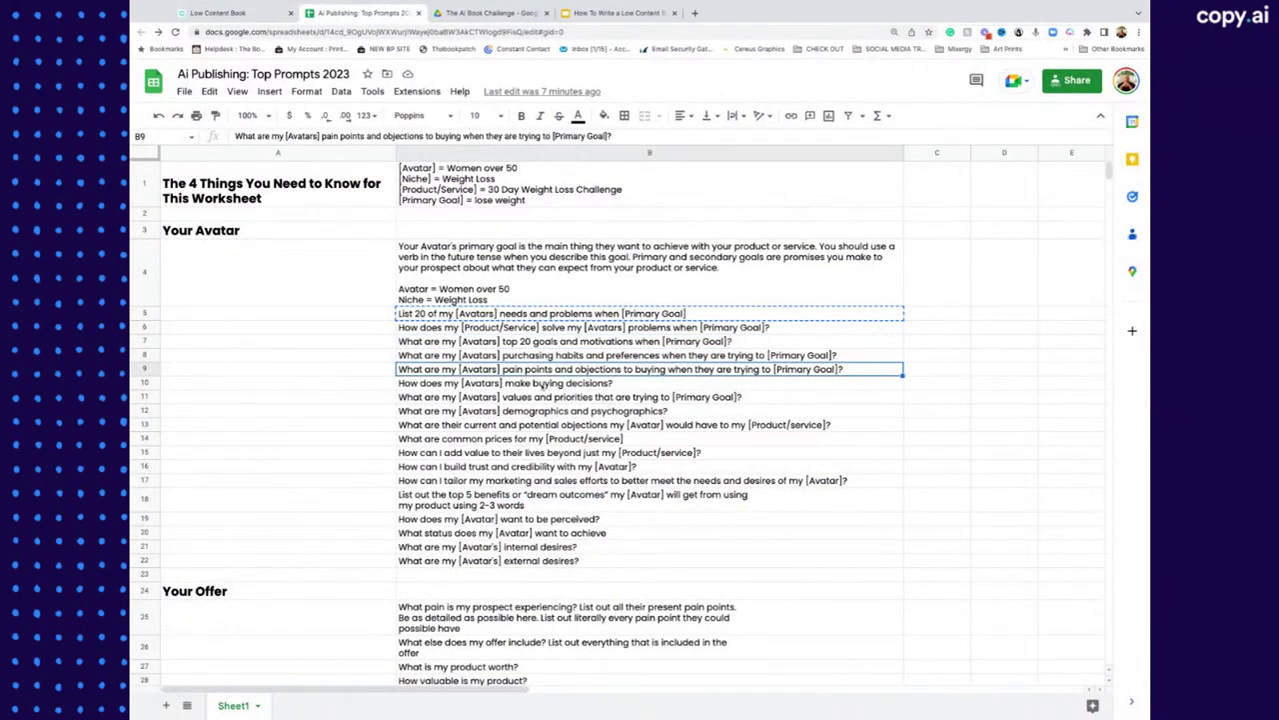
pyautogui.click(541, 383)
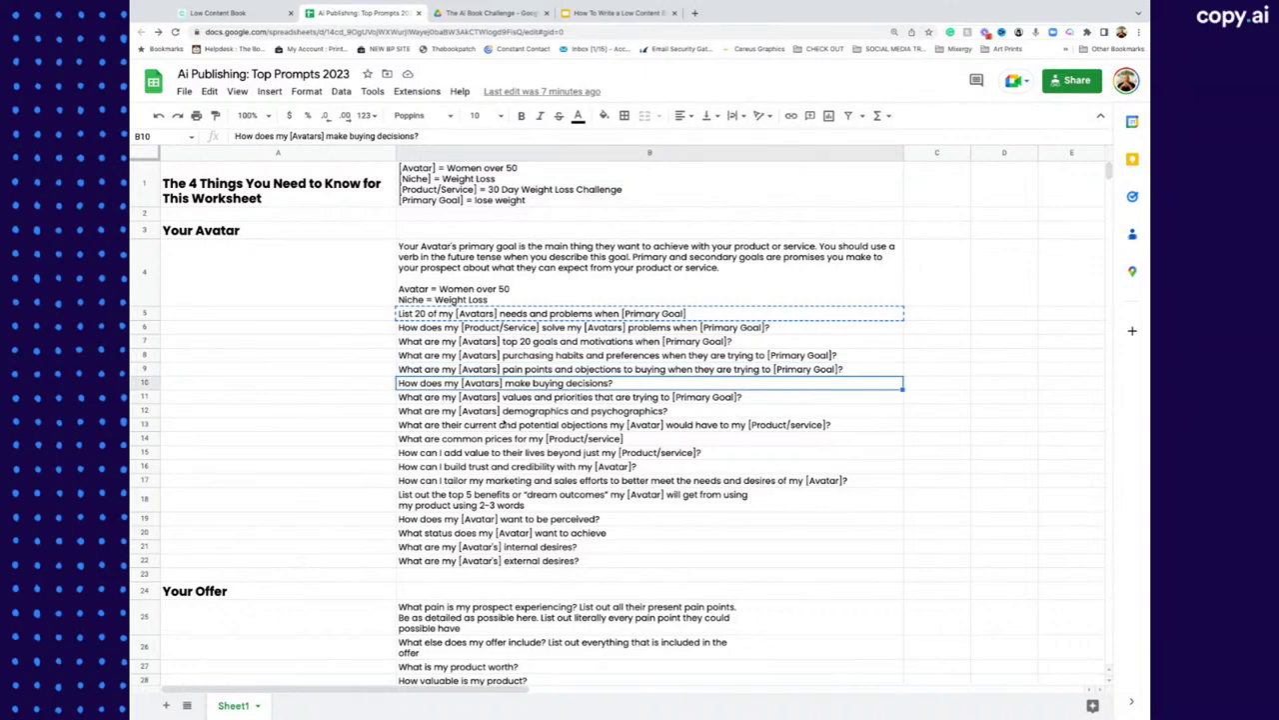
# Step: Copy the prompt on current and potential avatar objections from the spreadsheet and use it to replace the copy.ai Freestyle request
pyautogui.click(508, 427)
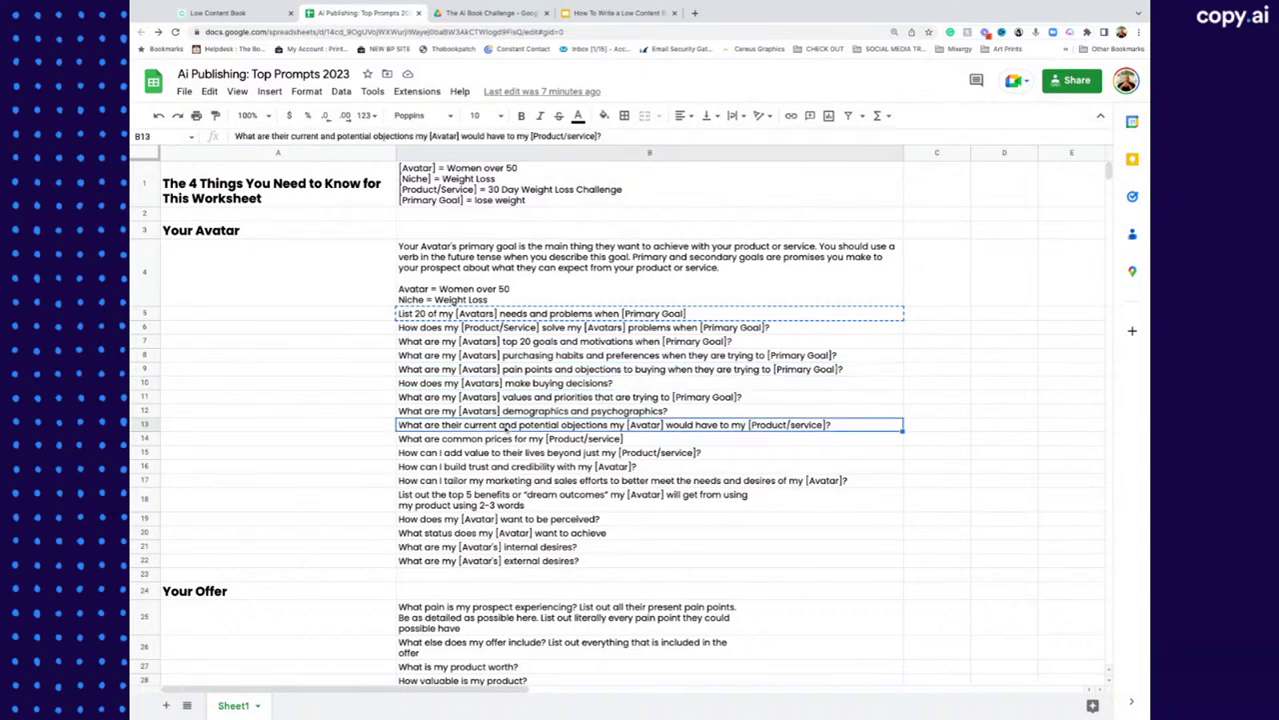
pyautogui.hotkey('ctrl', 'c')
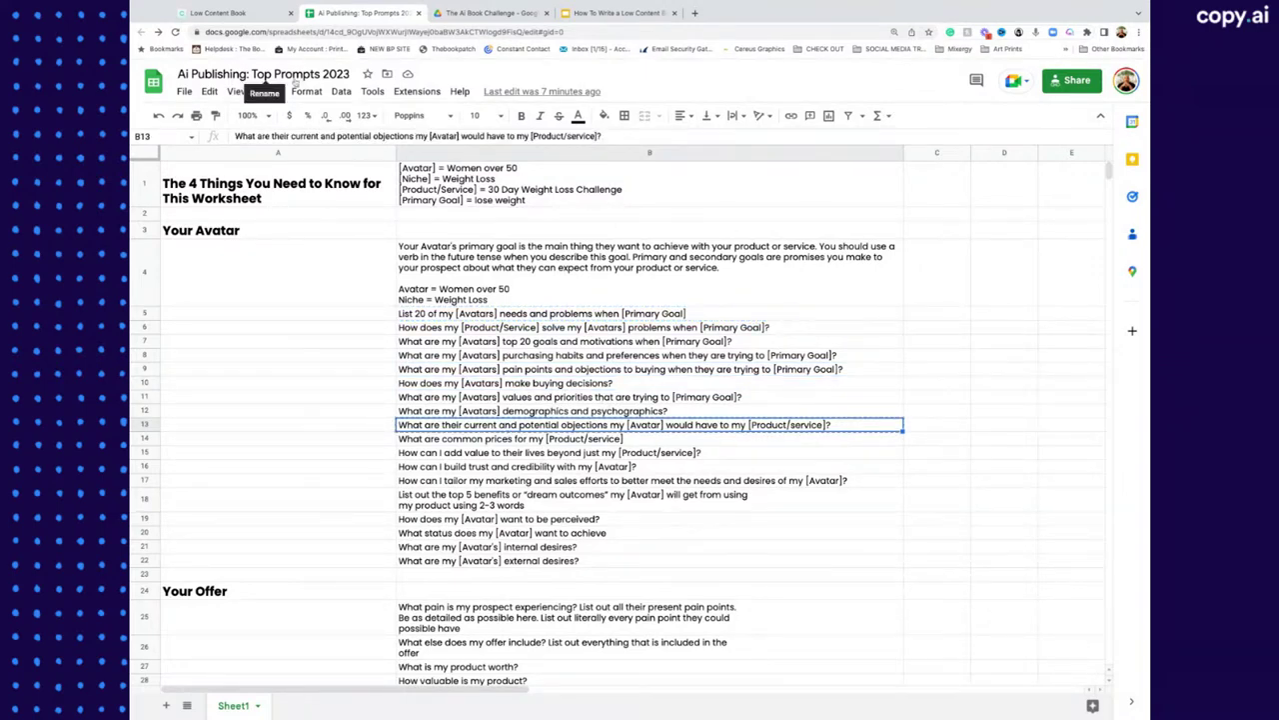
pyautogui.click(236, 13)
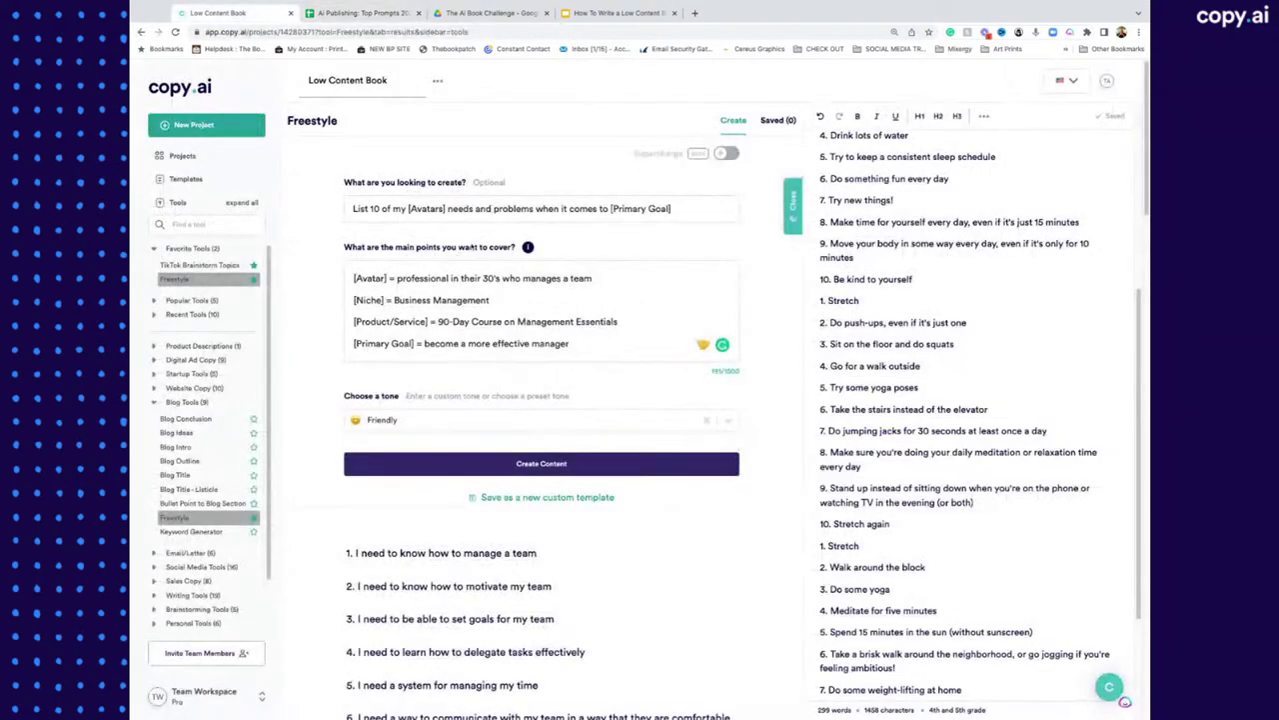
pyautogui.click(437, 205)
pyautogui.doubleClick(435, 208)
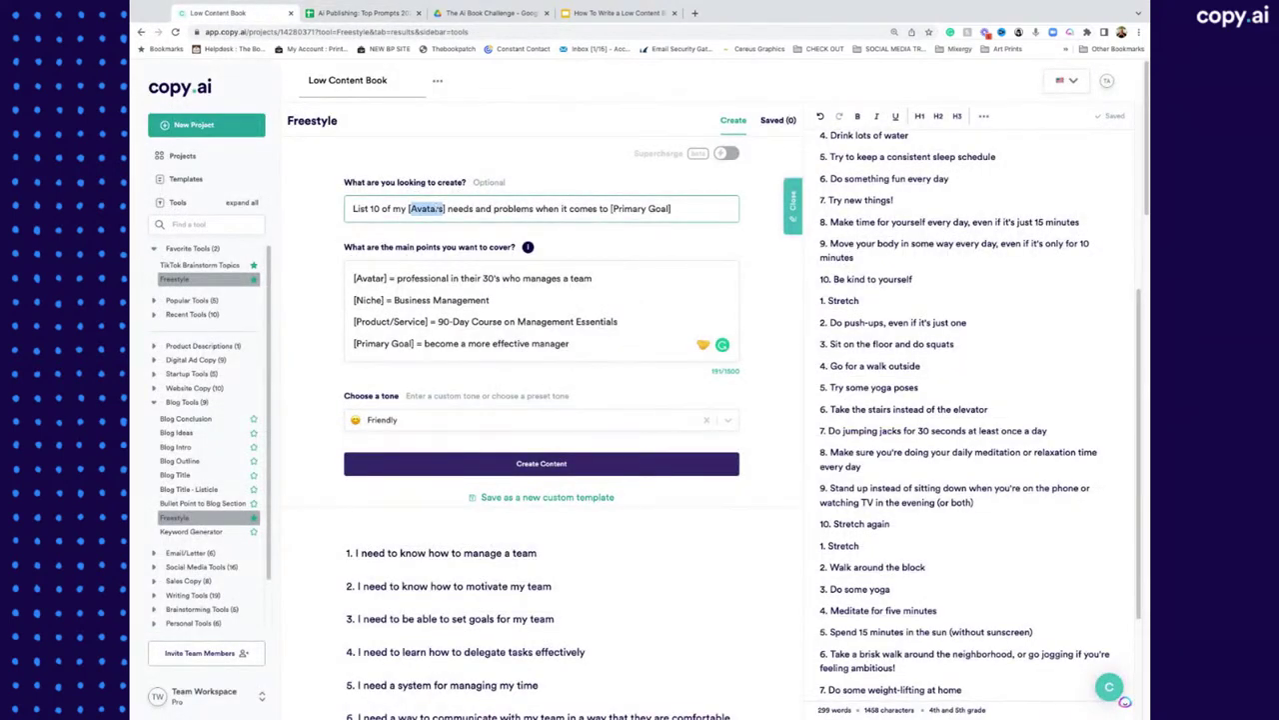
pyautogui.click(465, 208)
pyautogui.moveTo(678, 209); pyautogui.dragTo(341, 210)
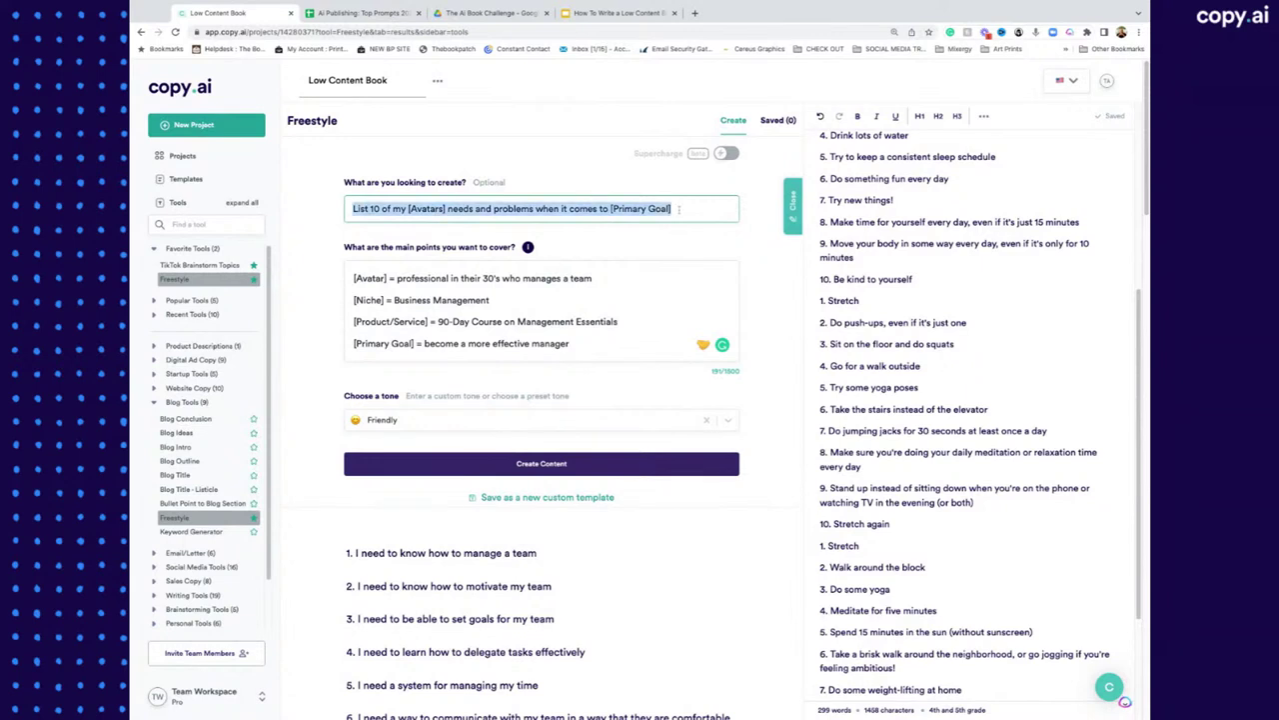
pyautogui.hotkey('ctrl', 'v')
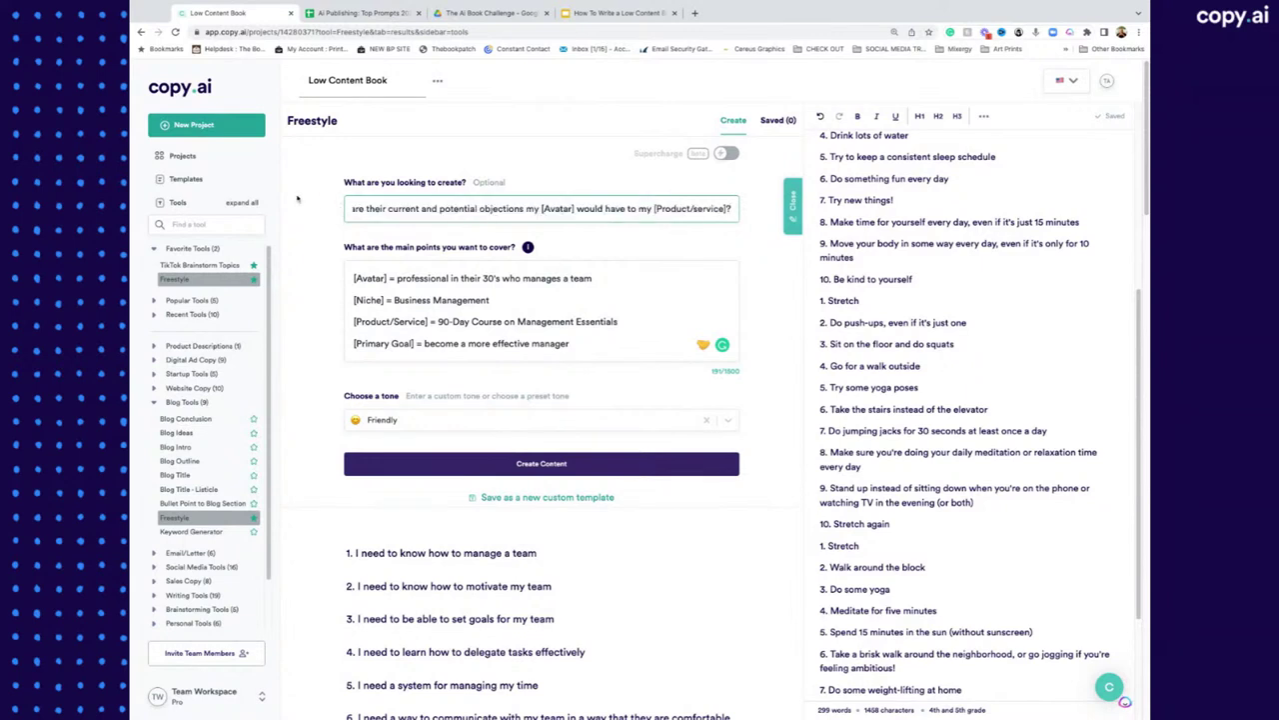
pyautogui.click(297, 199)
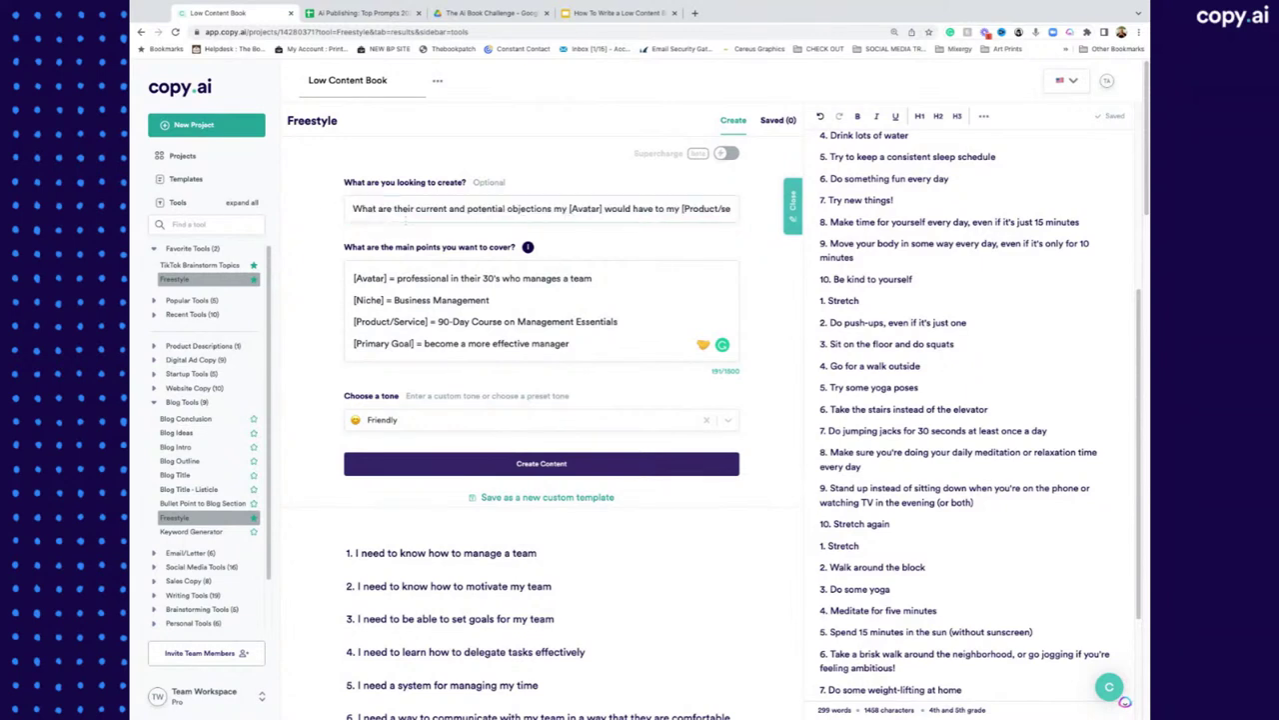
# Step: Change "their" to "the" in the objections prompt and generate the content
pyautogui.click(412, 208)
pyautogui.press('BackSpace')
pyautogui.press('BackSpace')
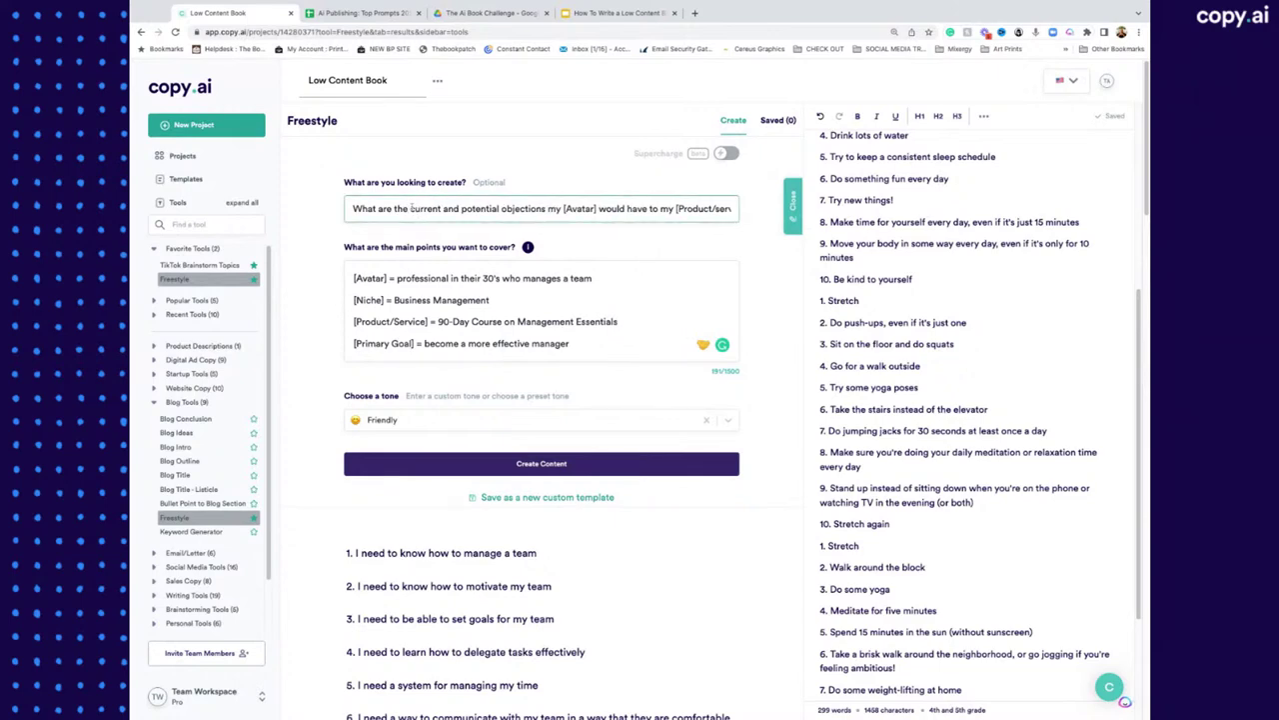
pyautogui.click(537, 463)
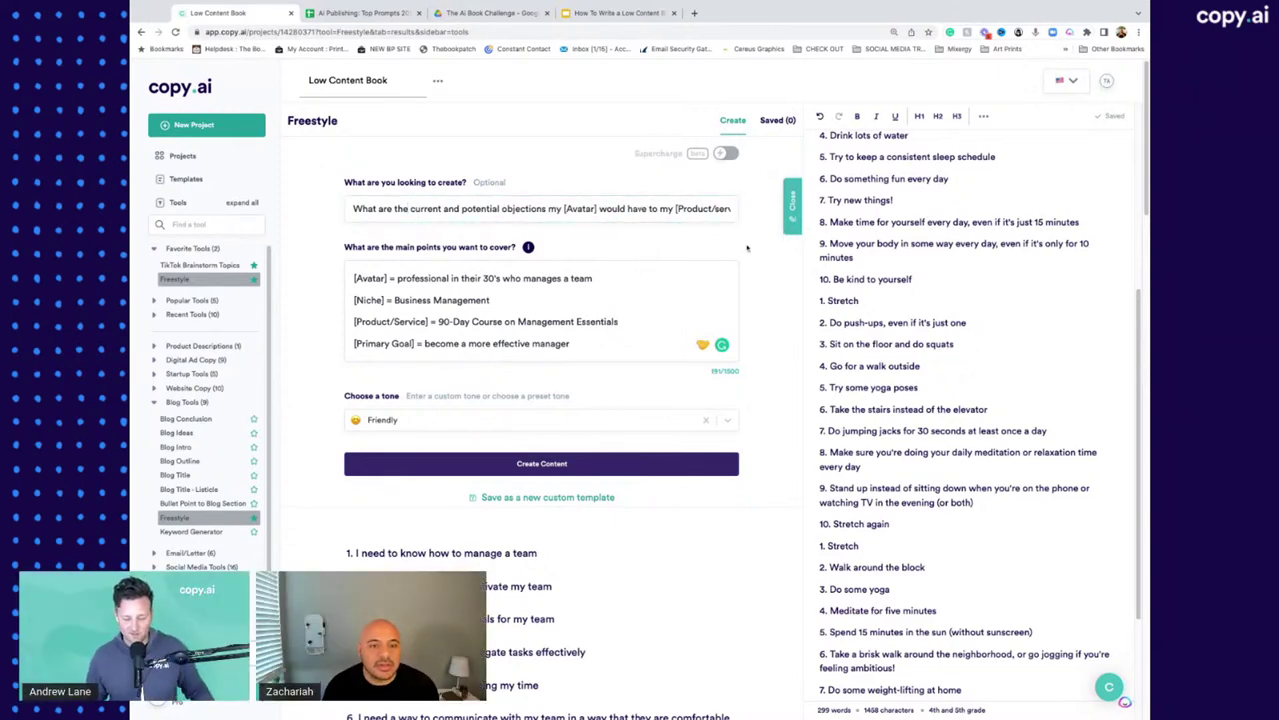
pyautogui.click(537, 463)
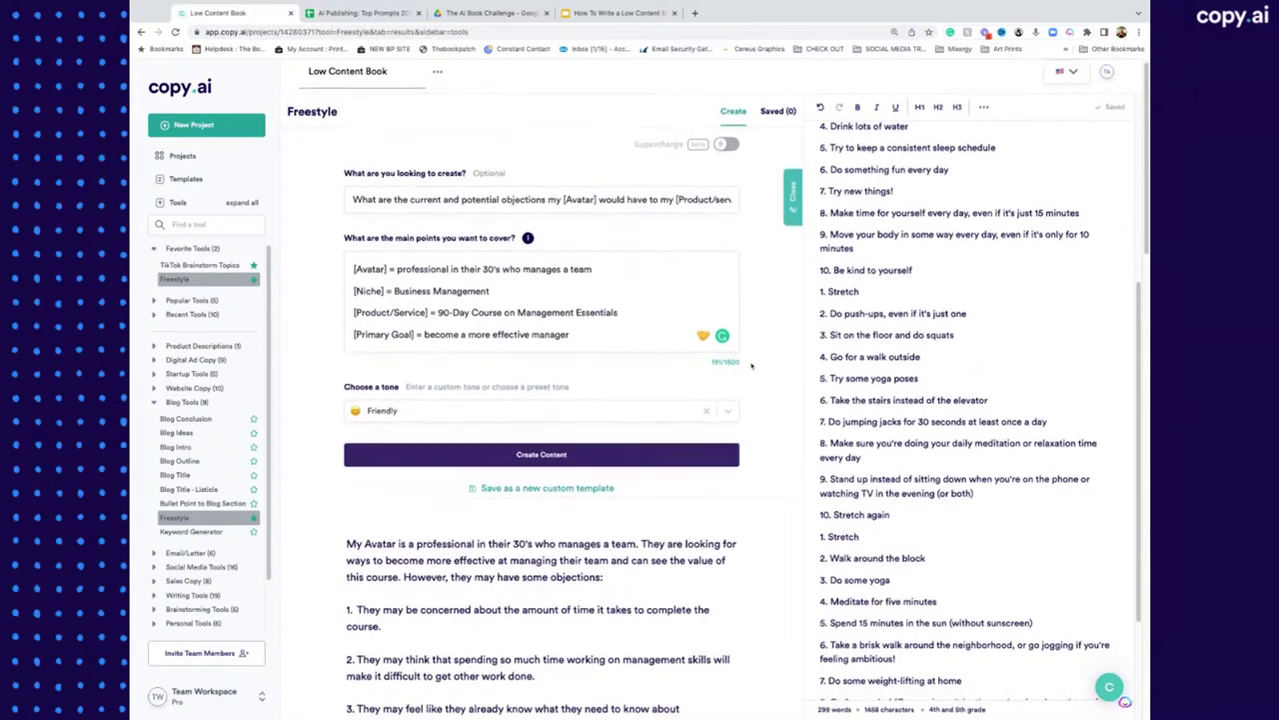
# Step: Review the generated objections that team-managing professionals might have to the 90-Day Course on Management Essentials
pyautogui.scroll(-3, 744, 365)
pyautogui.scroll(-1, 743, 366)
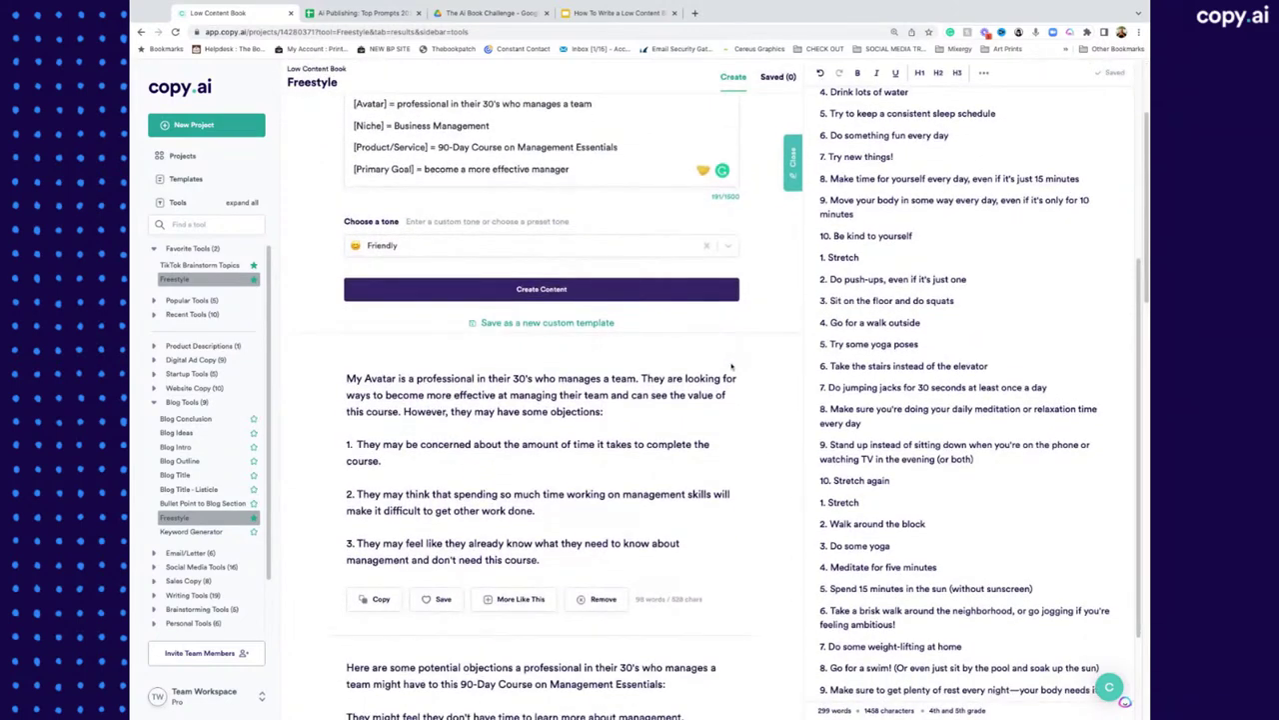
pyautogui.scroll(-1, 602, 380)
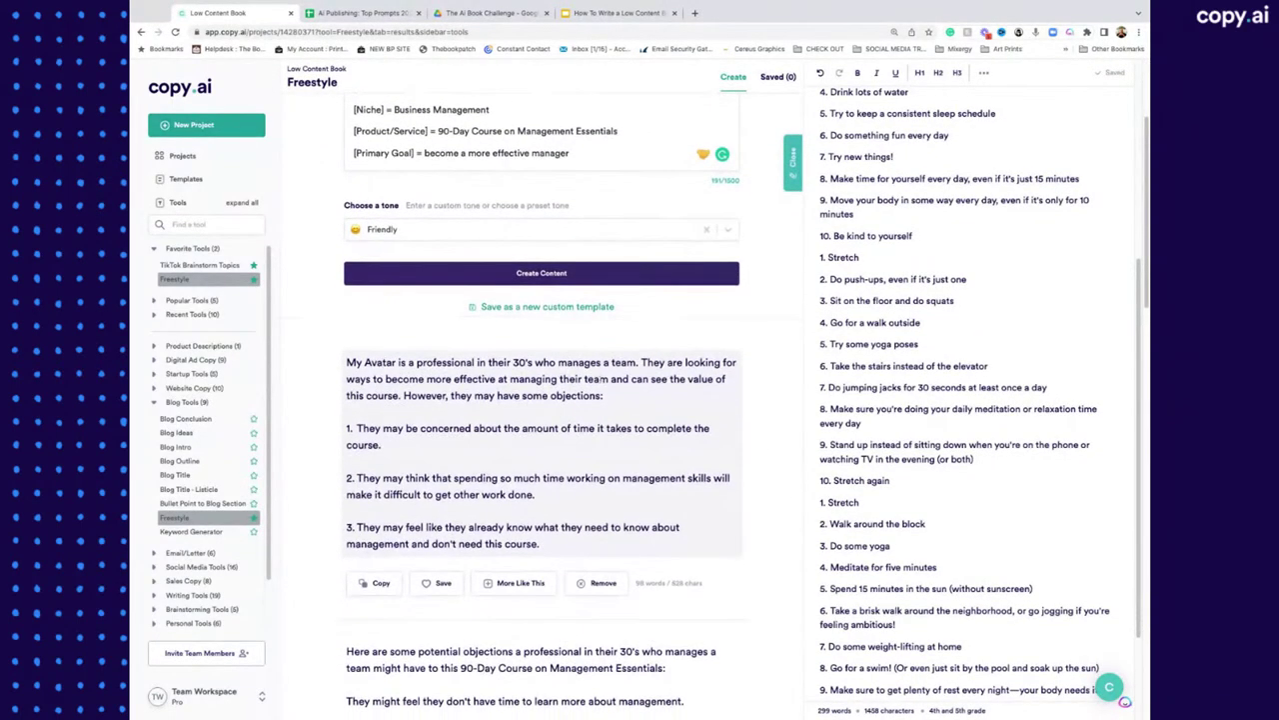
pyautogui.scroll(-2, 600, 382)
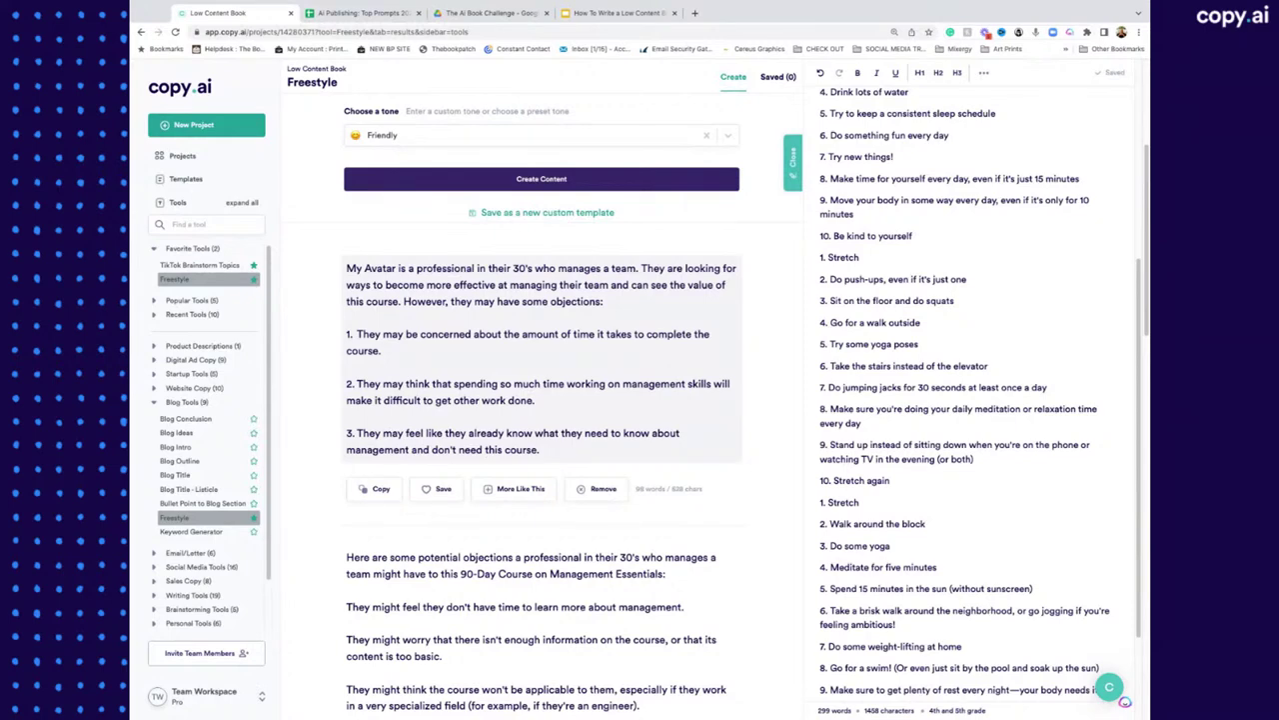
pyautogui.scroll(-2, 519, 462)
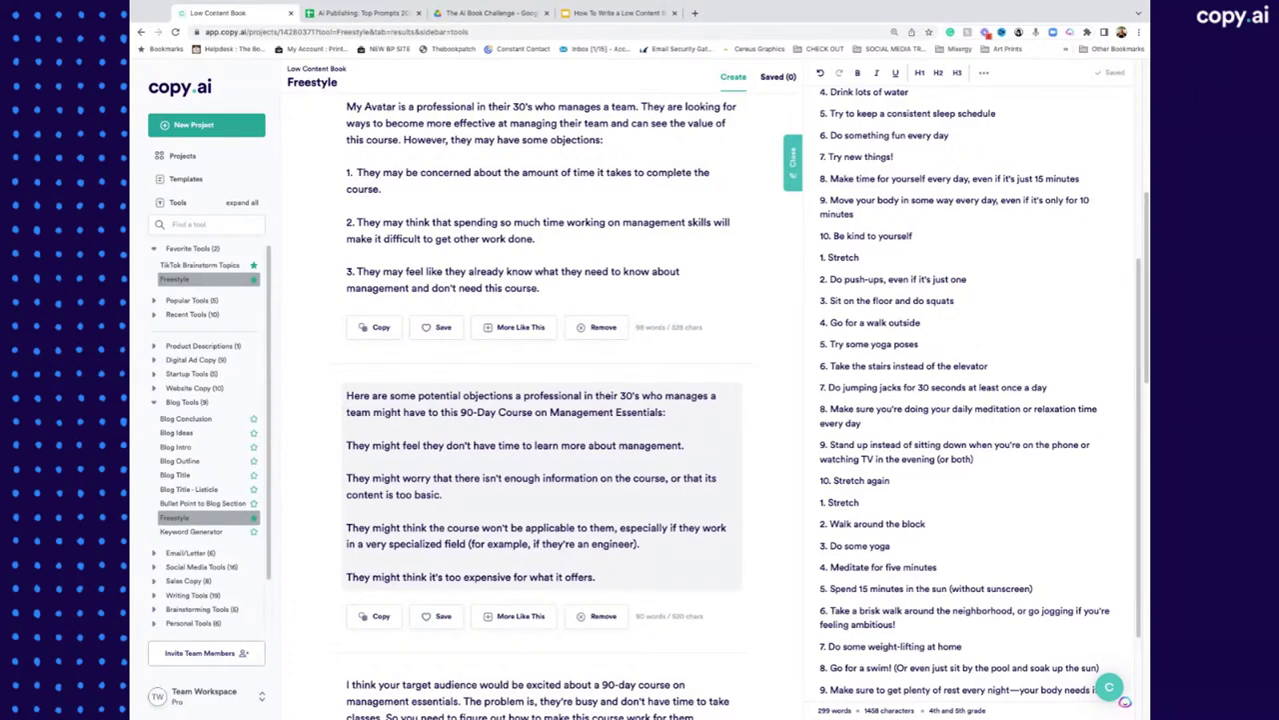
pyautogui.scroll(-2, 490, 478)
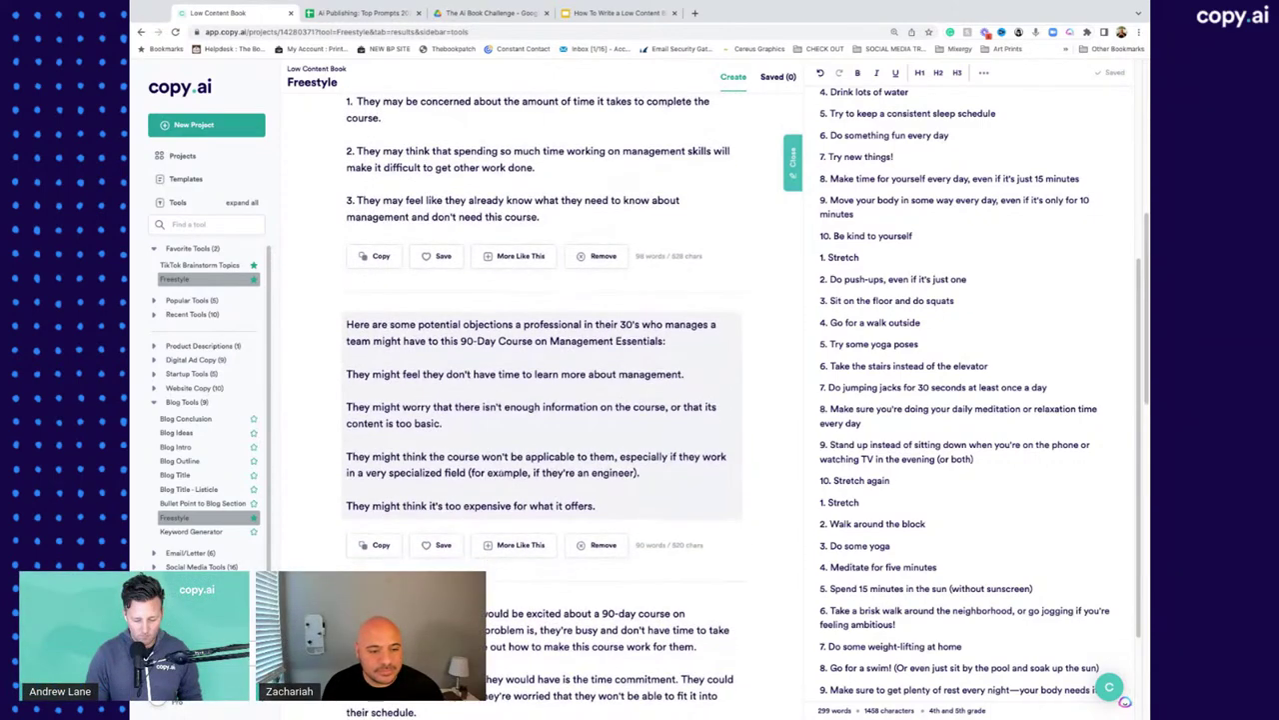
pyautogui.scroll(-2, 488, 449)
pyautogui.scroll(-6, 495, 460)
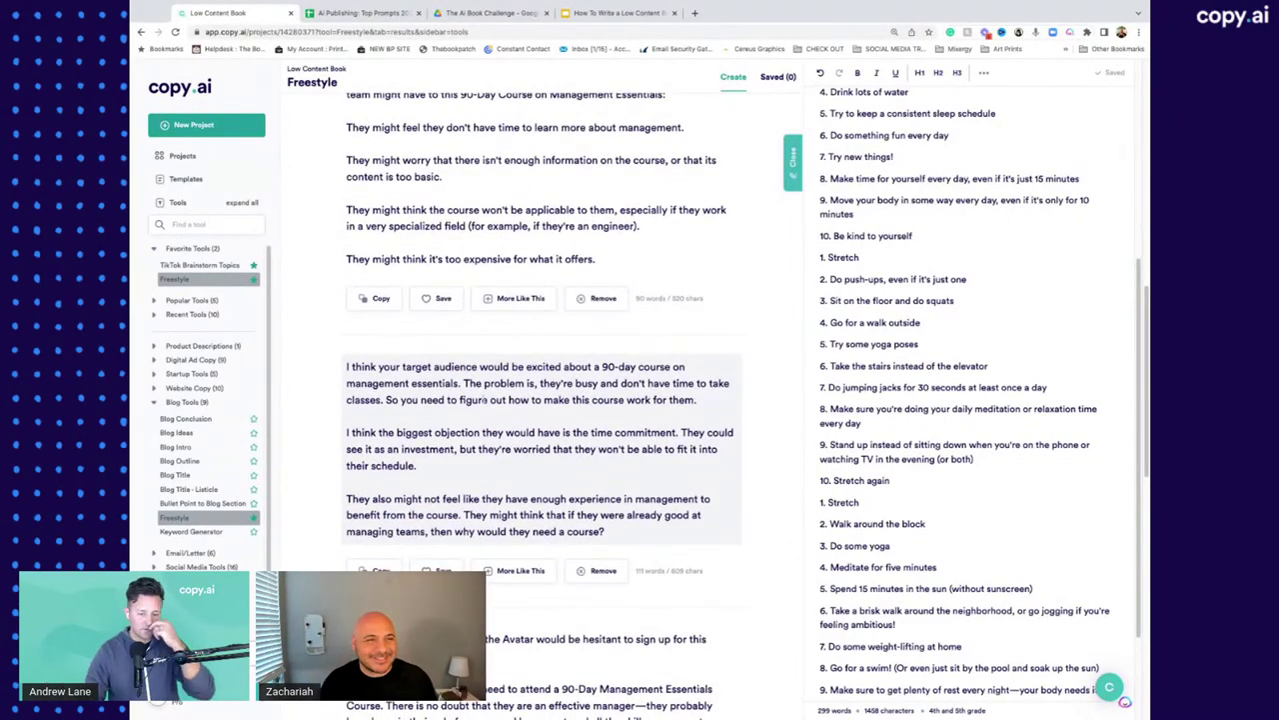
# Step: Switch to the Ai Publishing: Top Prompts 2023 spreadsheet and go through the remaining avatar prompts and the Your Offer prompts
pyautogui.click(363, 13)
pyautogui.scroll(-1, 533, 348)
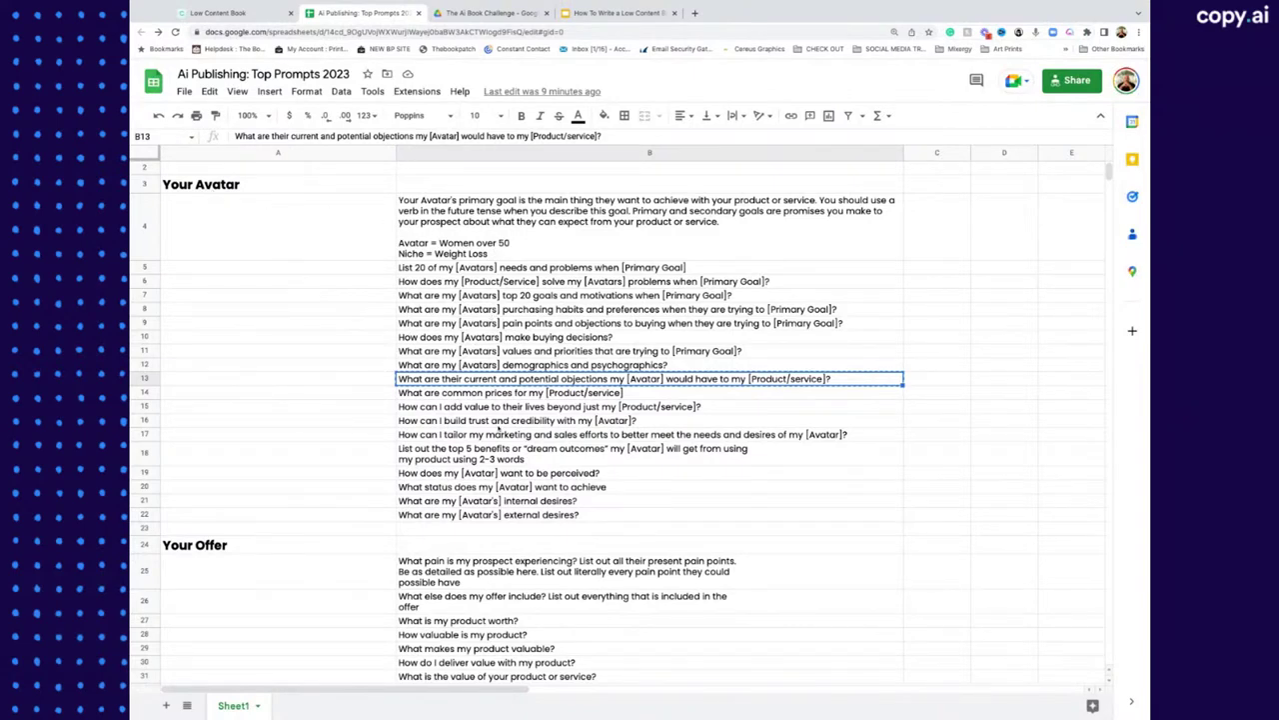
pyautogui.click(479, 487)
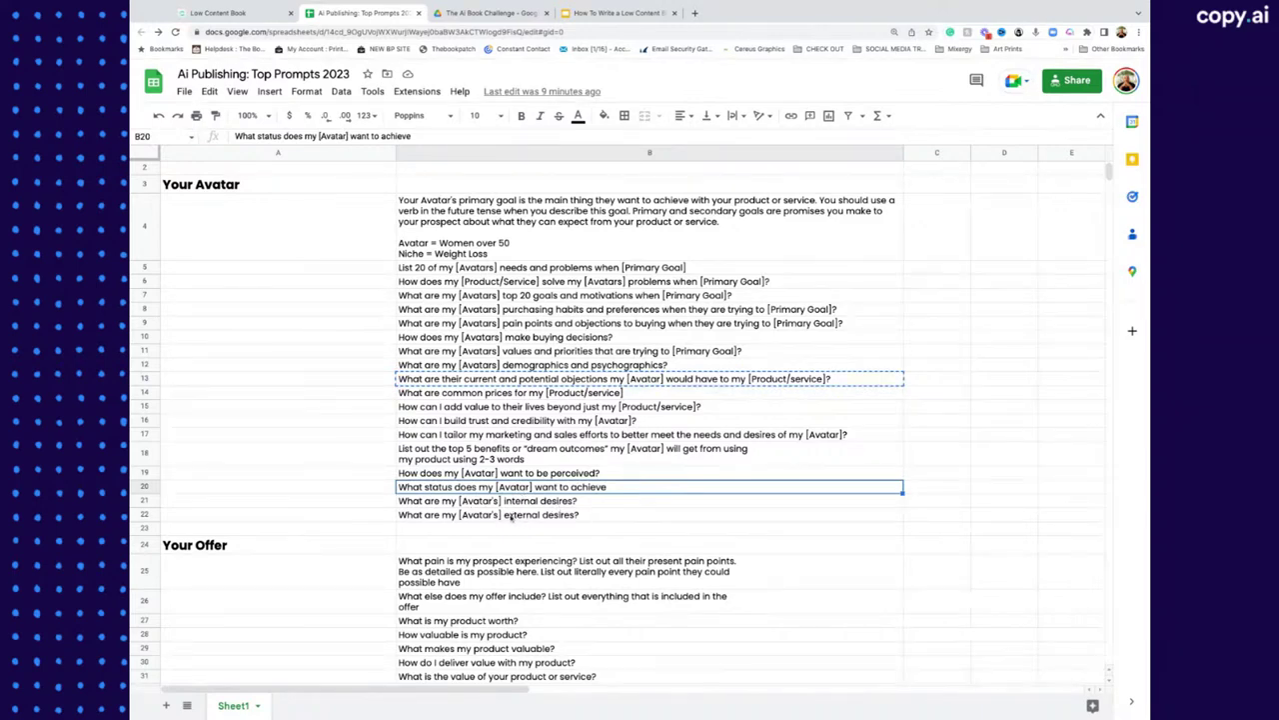
pyautogui.click(506, 459)
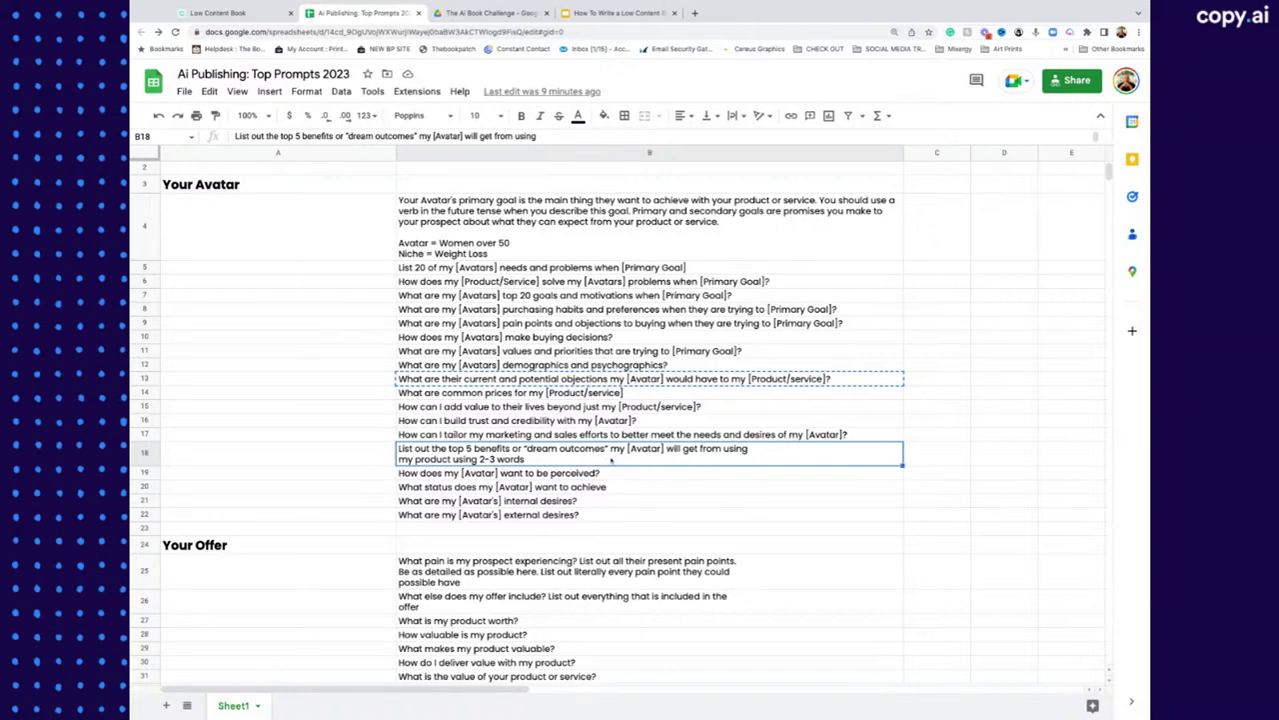
pyautogui.scroll(-5, 605, 458)
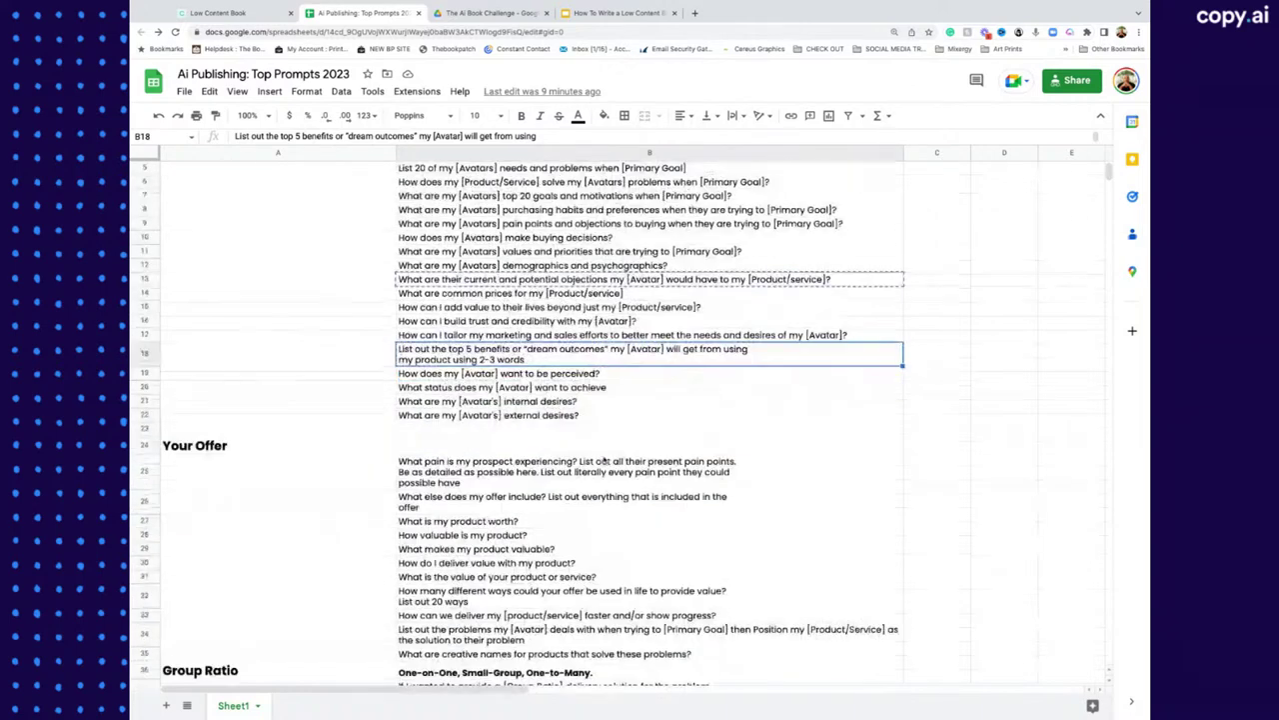
pyautogui.scroll(-1, 511, 438)
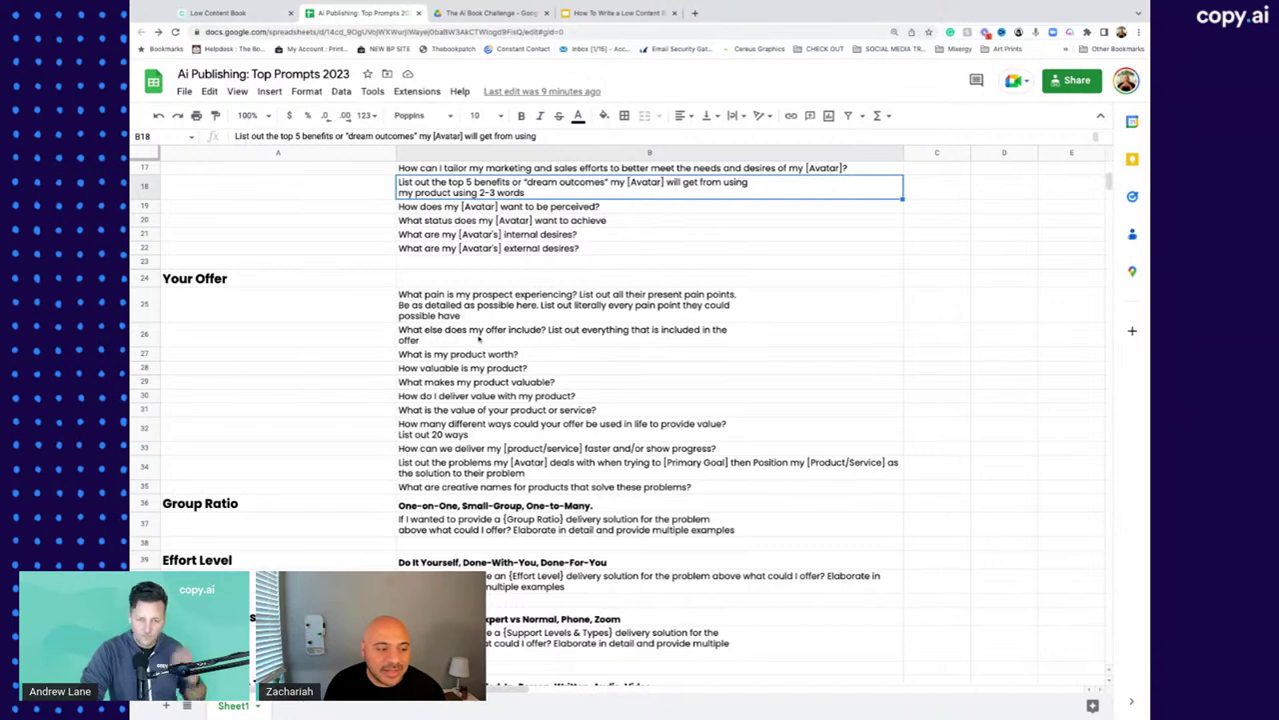
pyautogui.scroll(-2, 479, 338)
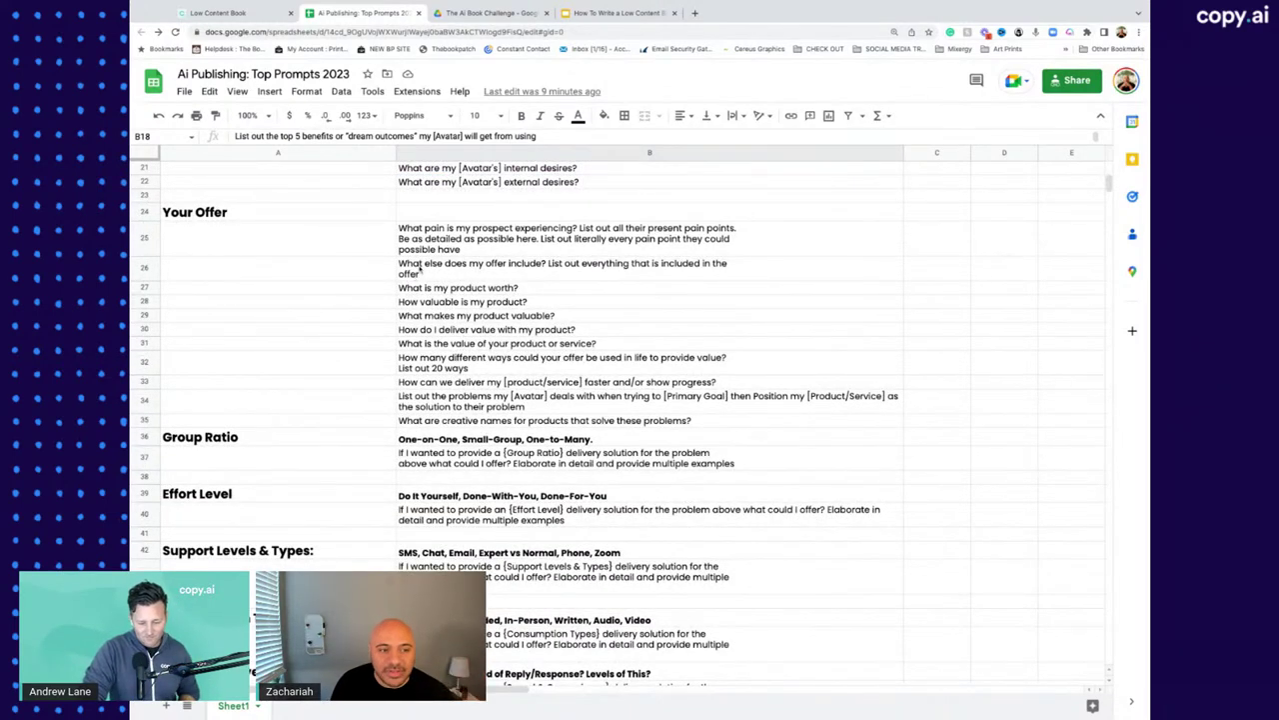
pyautogui.click(464, 240)
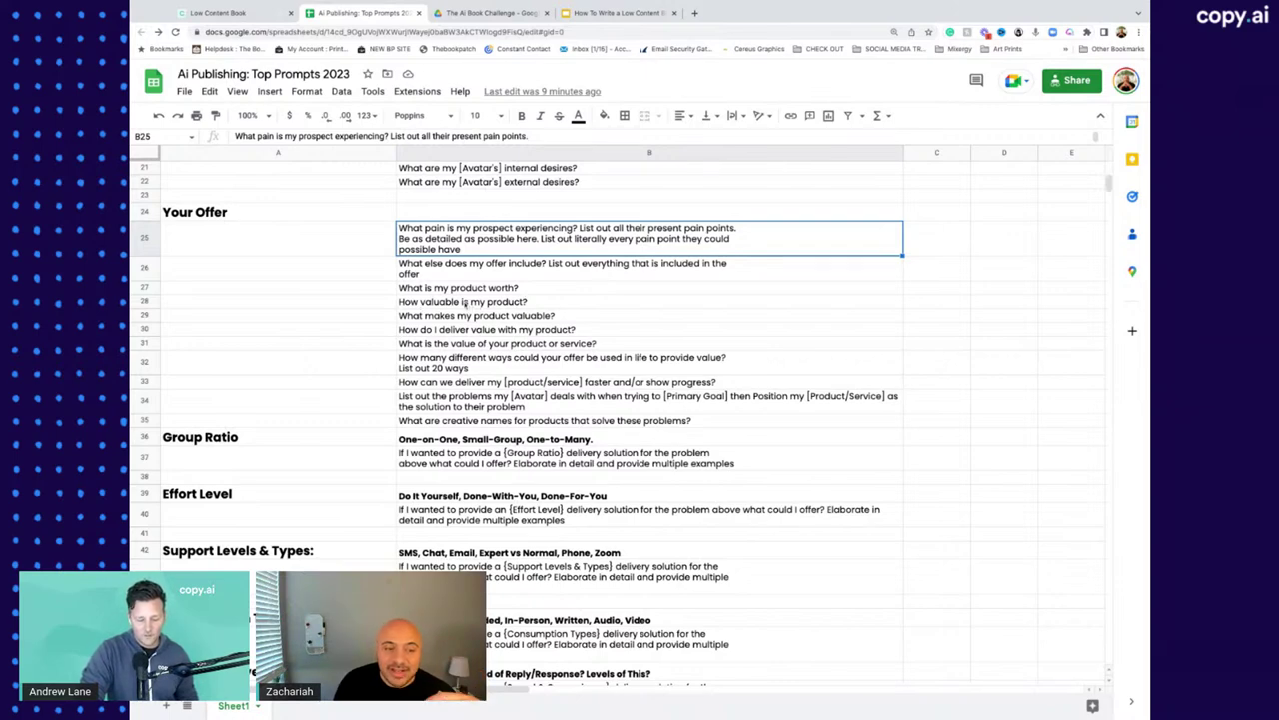
pyautogui.click(462, 303)
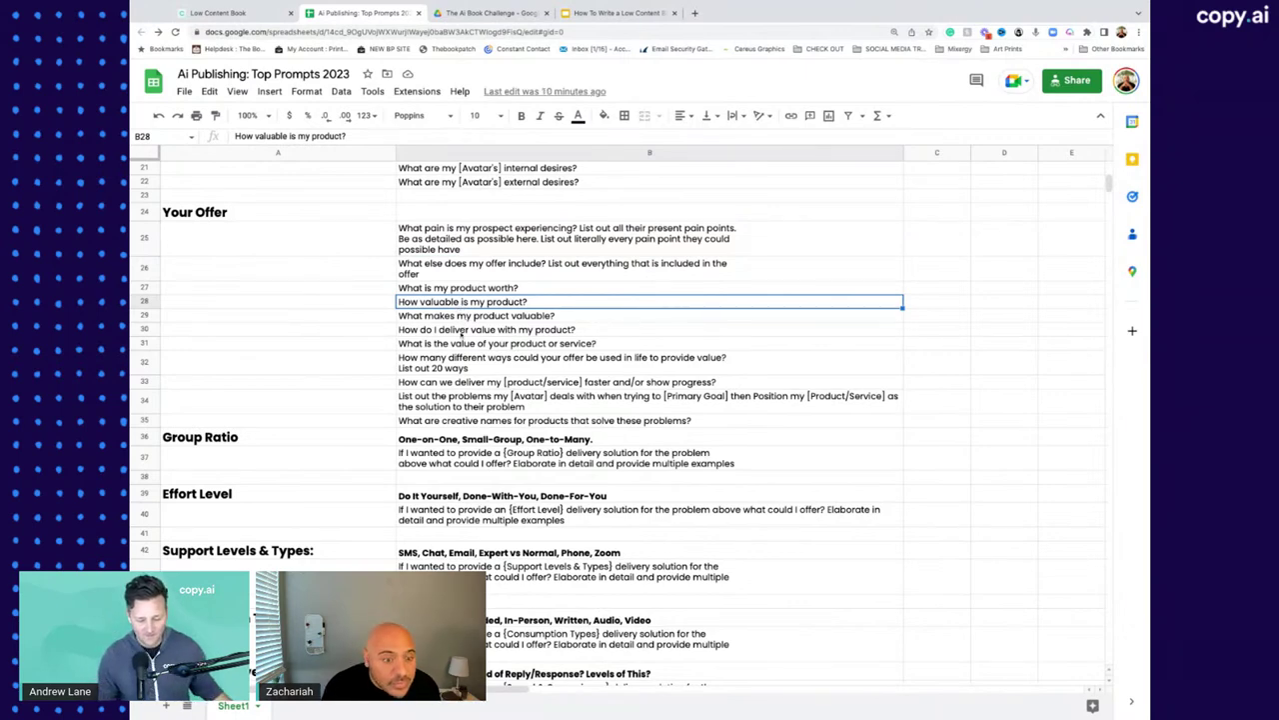
# Step: Copy the offer prompt "What makes my product valuable?" from the spreadsheet and replace the copy.ai Freestyle request with it
pyautogui.click(445, 329)
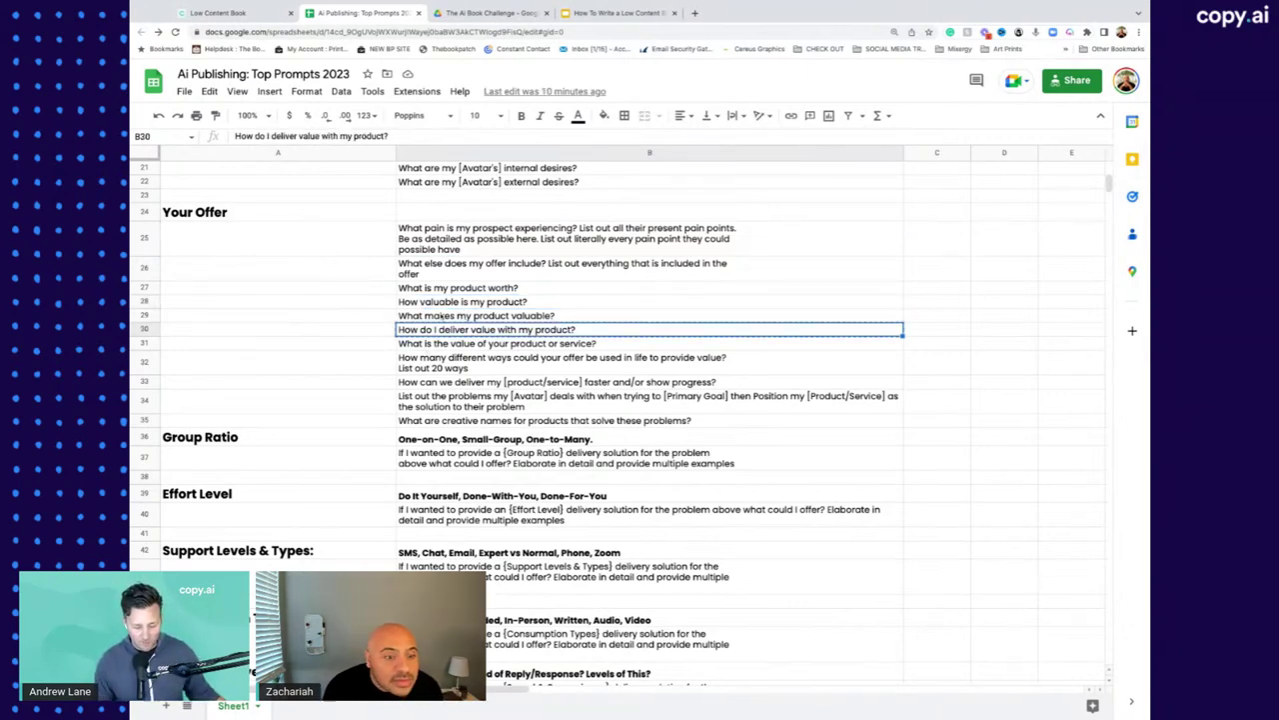
pyautogui.click(445, 316)
pyautogui.hotkey('ctrl', 'c')
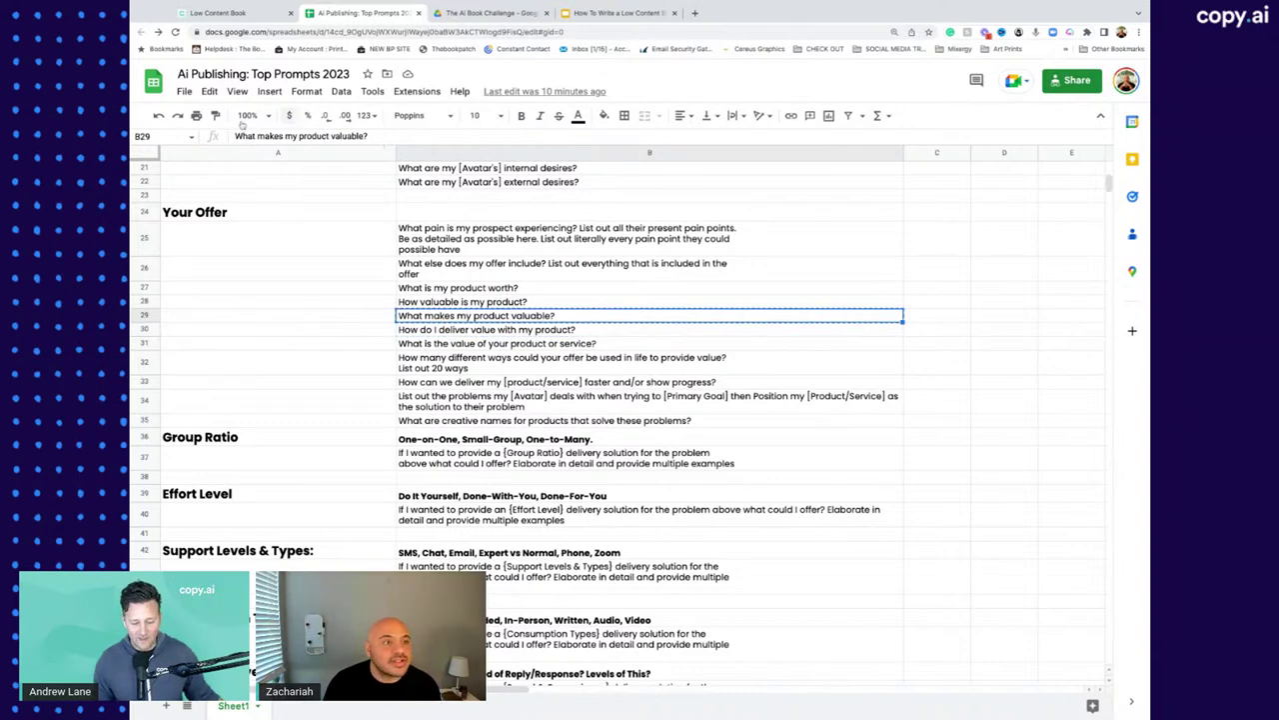
pyautogui.click(217, 12)
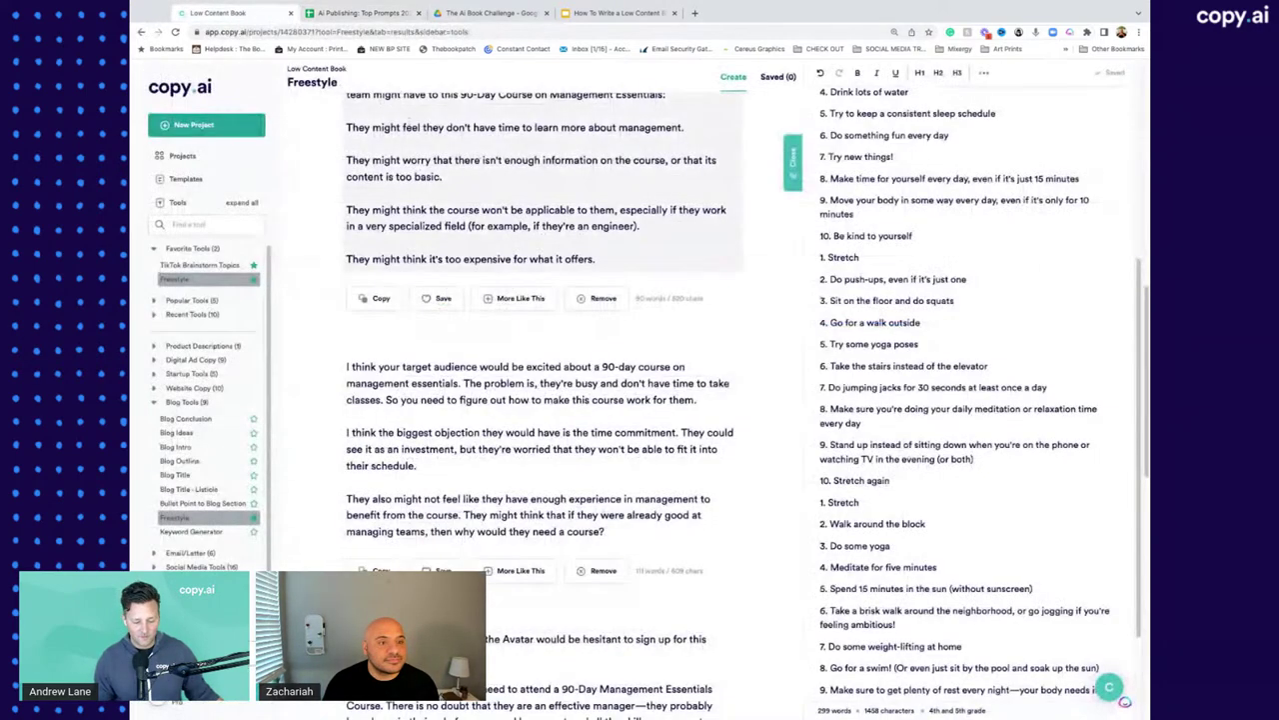
pyautogui.scroll(10, 418, 159)
pyautogui.click(424, 208)
pyautogui.hotkey('ctrl', 'a')
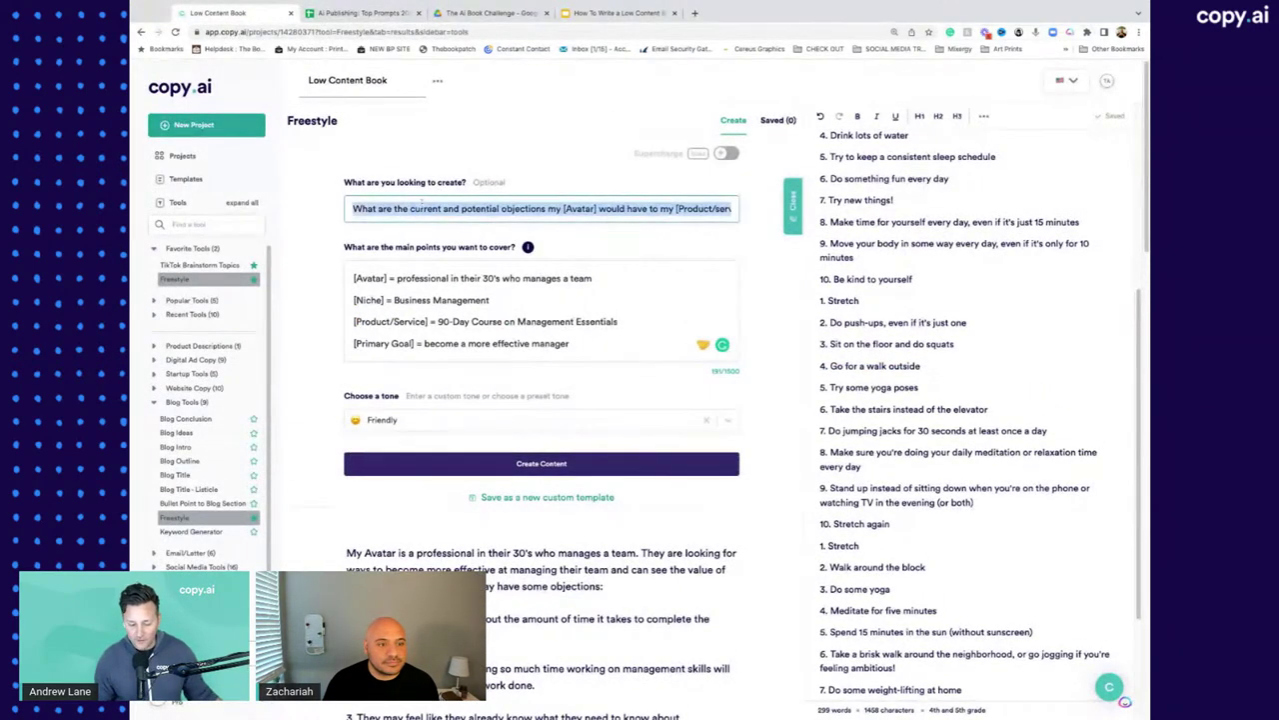
pyautogui.hotkey('ctrl', 'v')
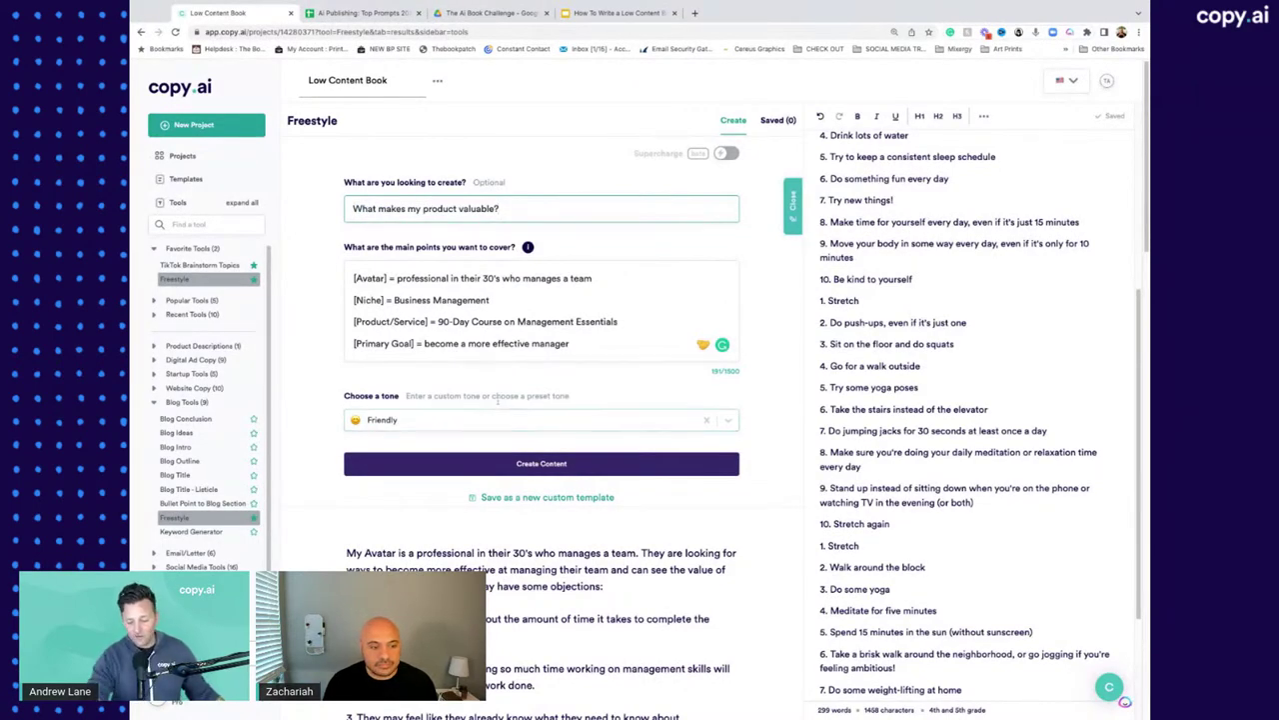
# Step: Set the tone to Persuasive and generate content for the product value prompt
pyautogui.click(450, 420)
pyautogui.scroll(-2, 437, 525)
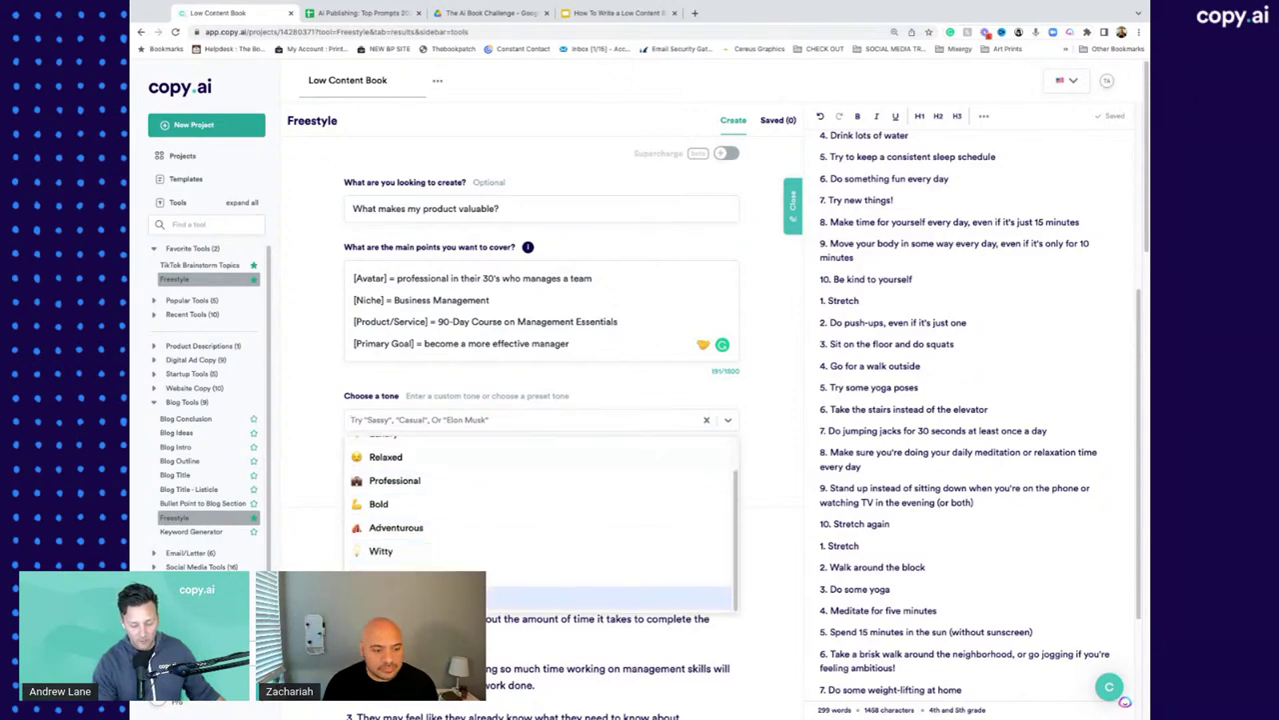
pyautogui.click(400, 600)
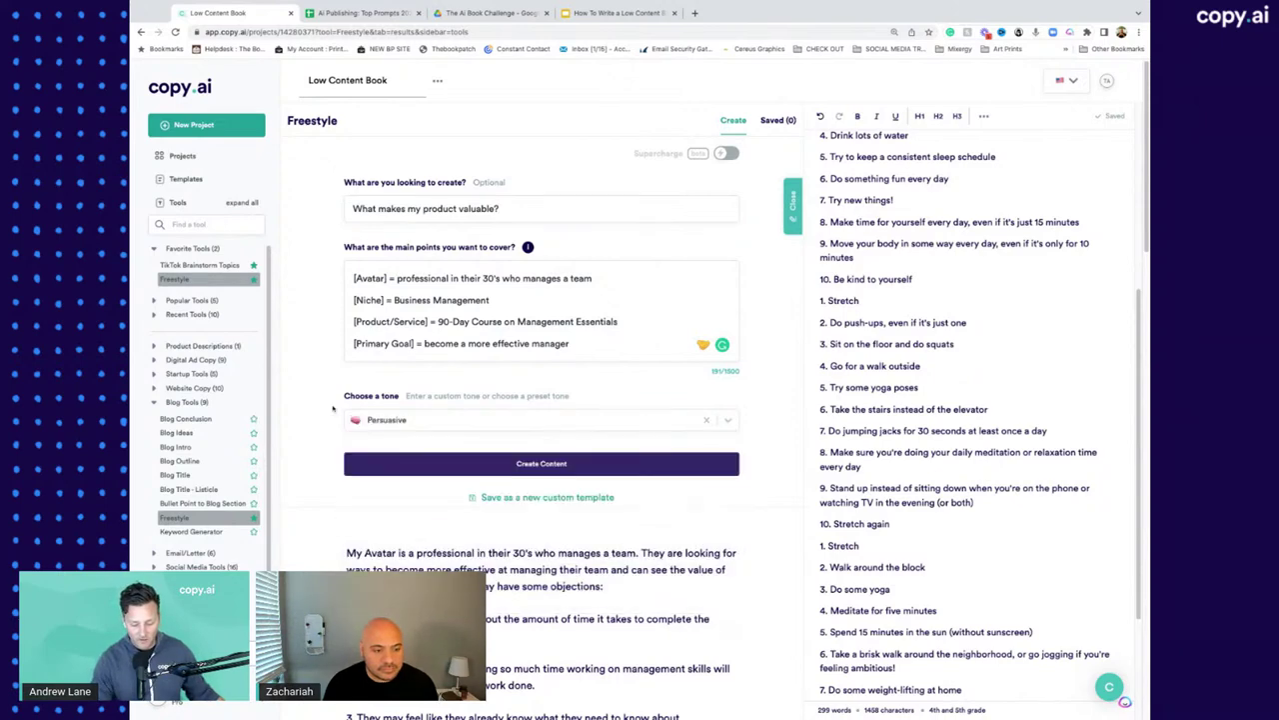
pyautogui.click(435, 468)
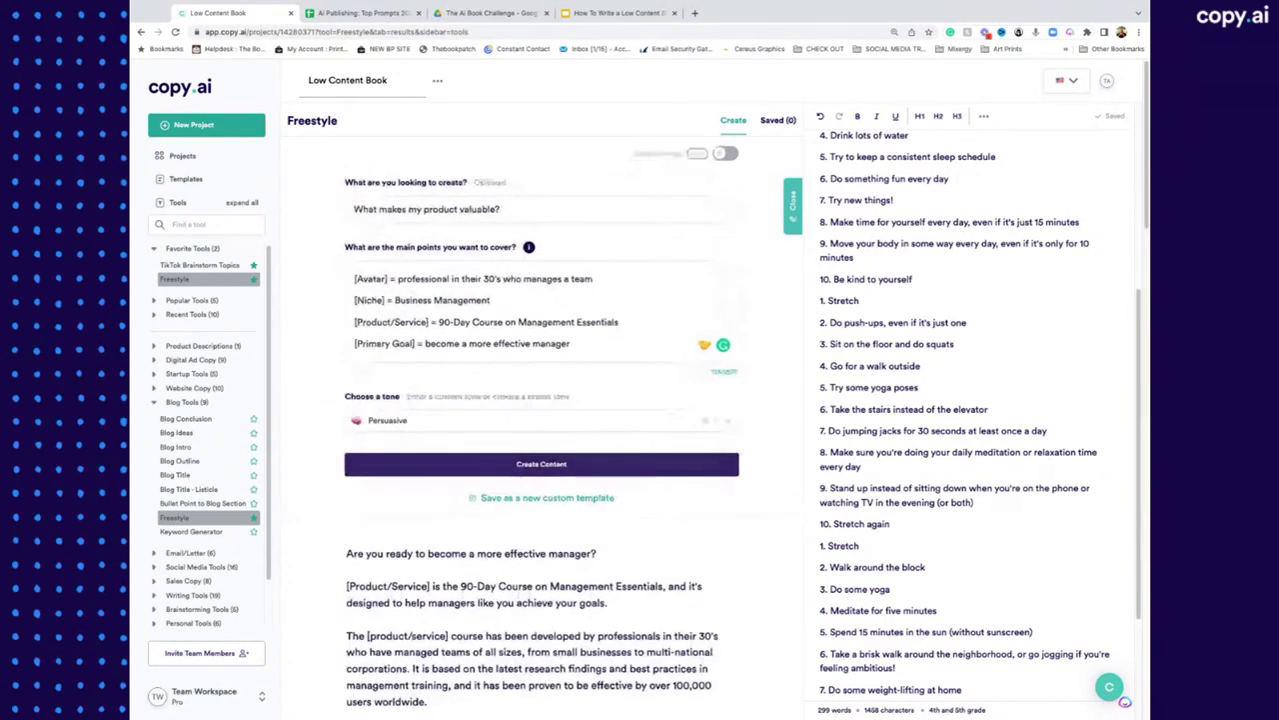
# Step: Review the first generated product value text and highlight its "[product/service]" placeholder before the word "course"
pyautogui.scroll(-4, 539, 450)
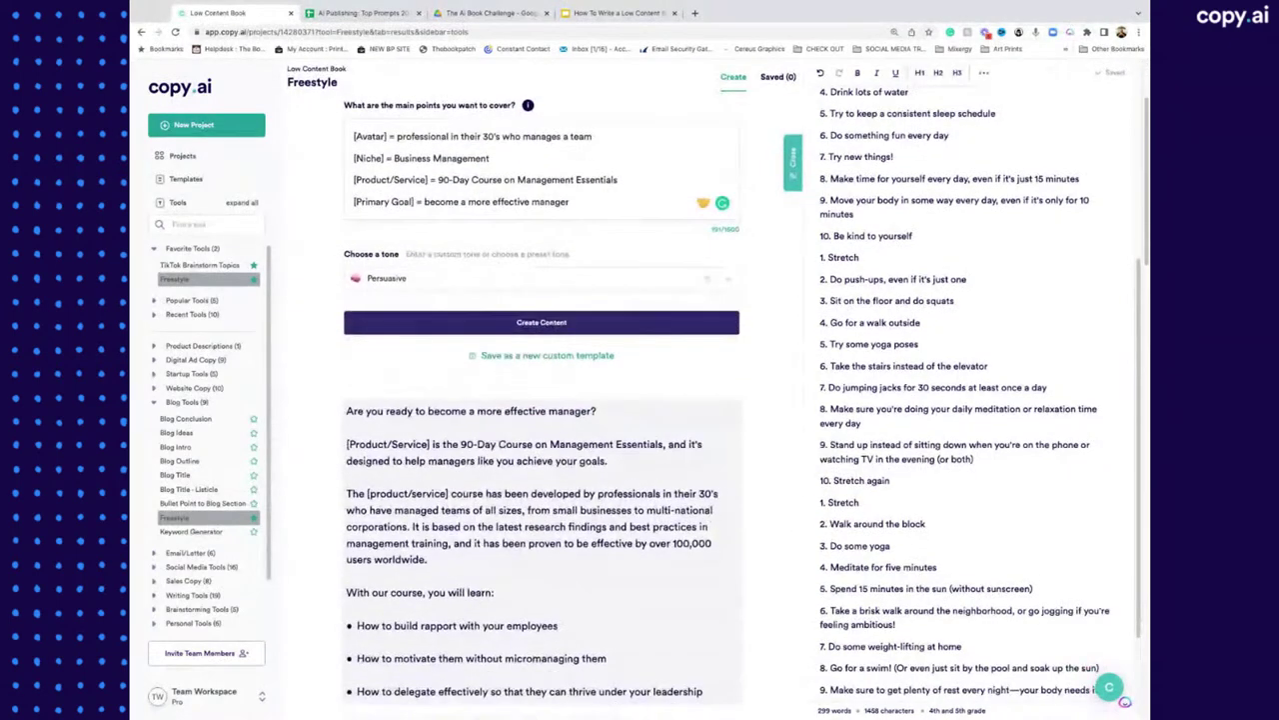
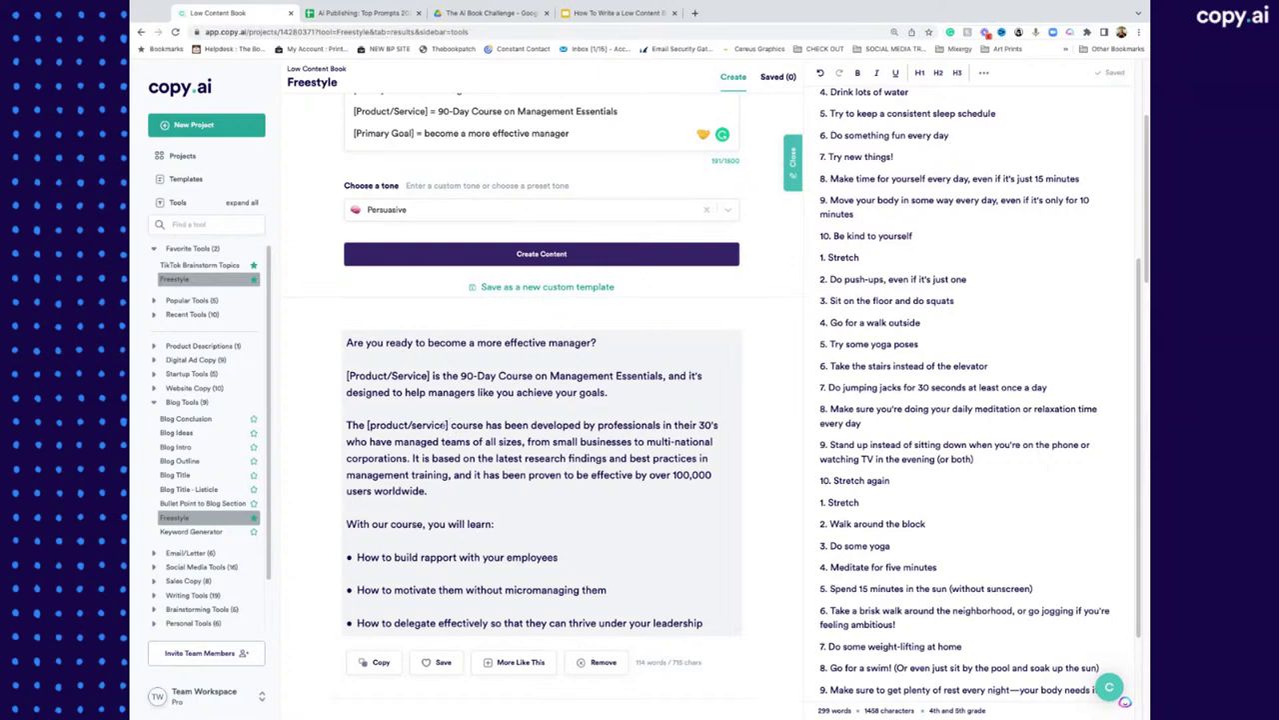
pyautogui.moveTo(448, 424); pyautogui.dragTo(367, 425)
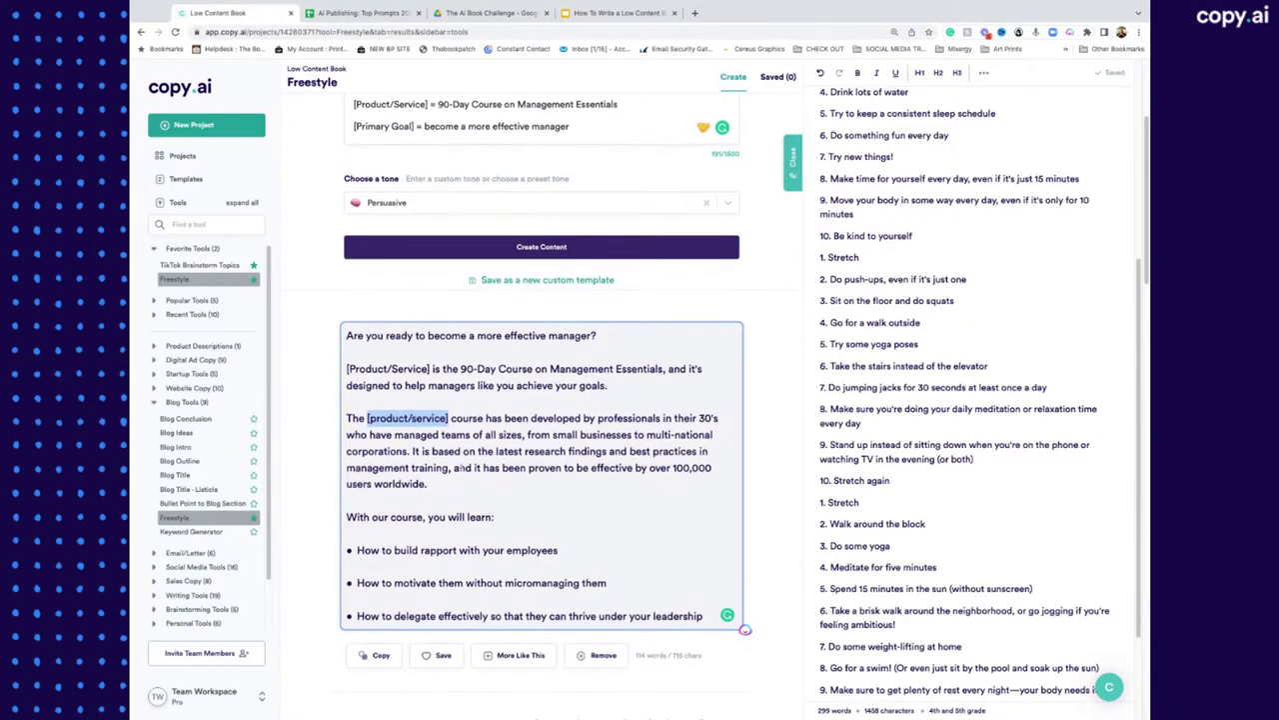
# Step: Highlight the claim "100,000 users worldwide." in the first generated text and read the list of what the course teaches
pyautogui.scroll(-1, 461, 466)
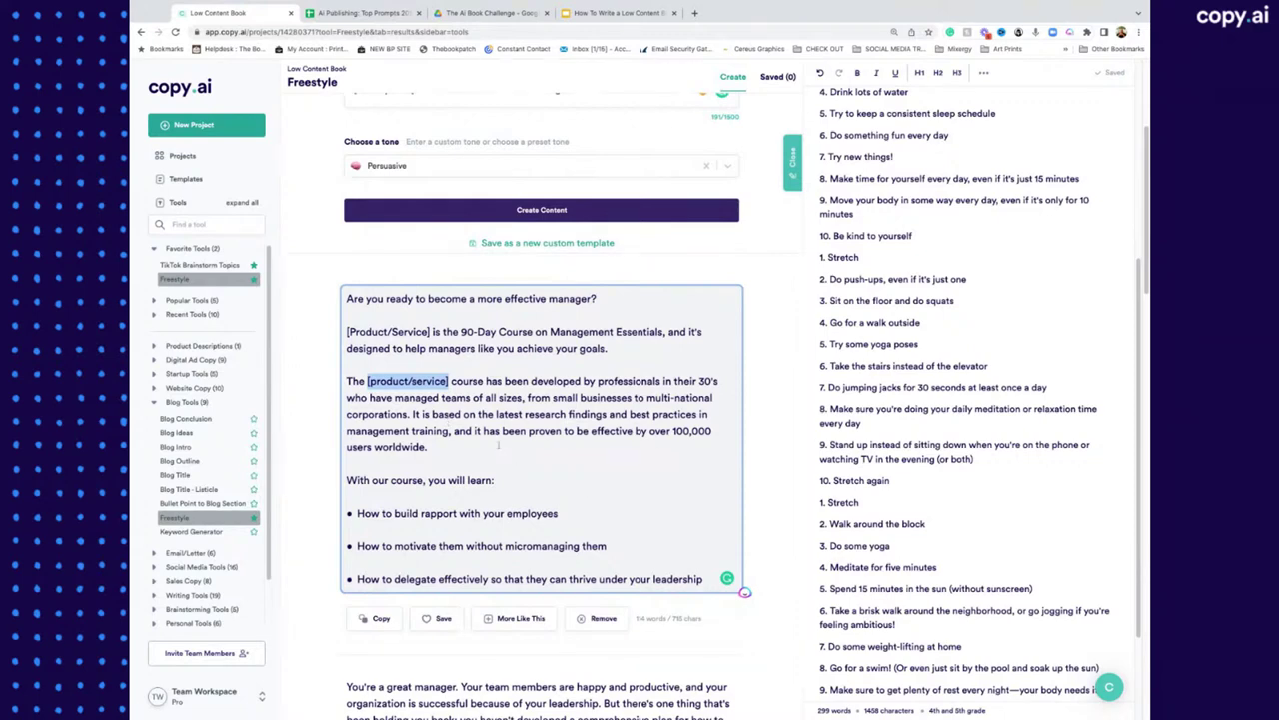
pyautogui.moveTo(426, 447)
pyautogui.mouseDown()
pyautogui.moveTo(694, 431)
pyautogui.moveTo(430, 447)
pyautogui.mouseUp()
pyautogui.press('Right')
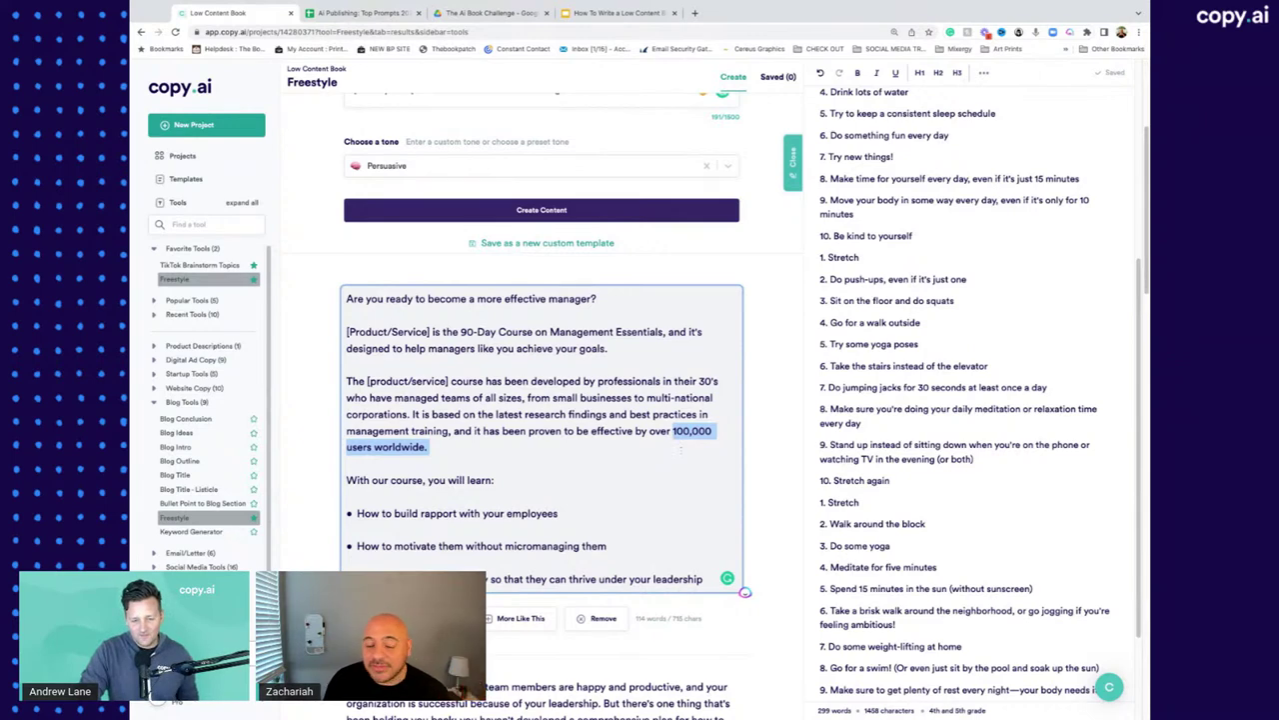
pyautogui.scroll(-1, 584, 453)
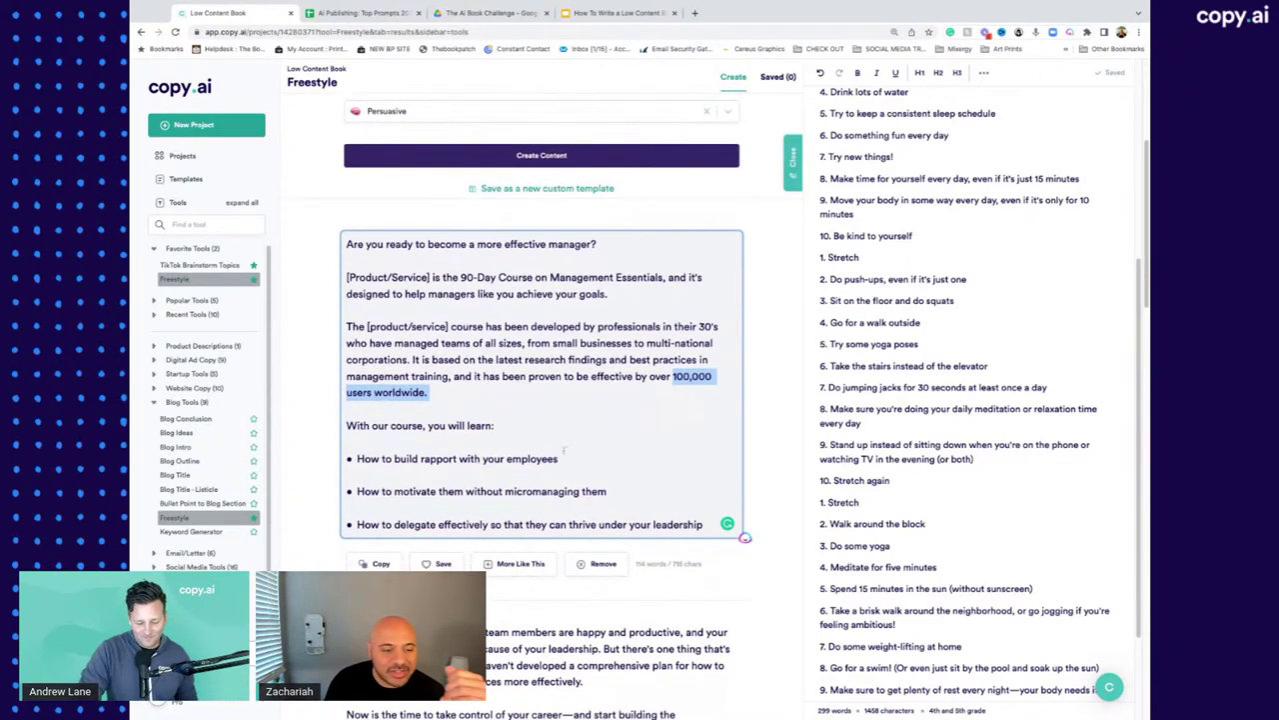
pyautogui.scroll(-1, 585, 453)
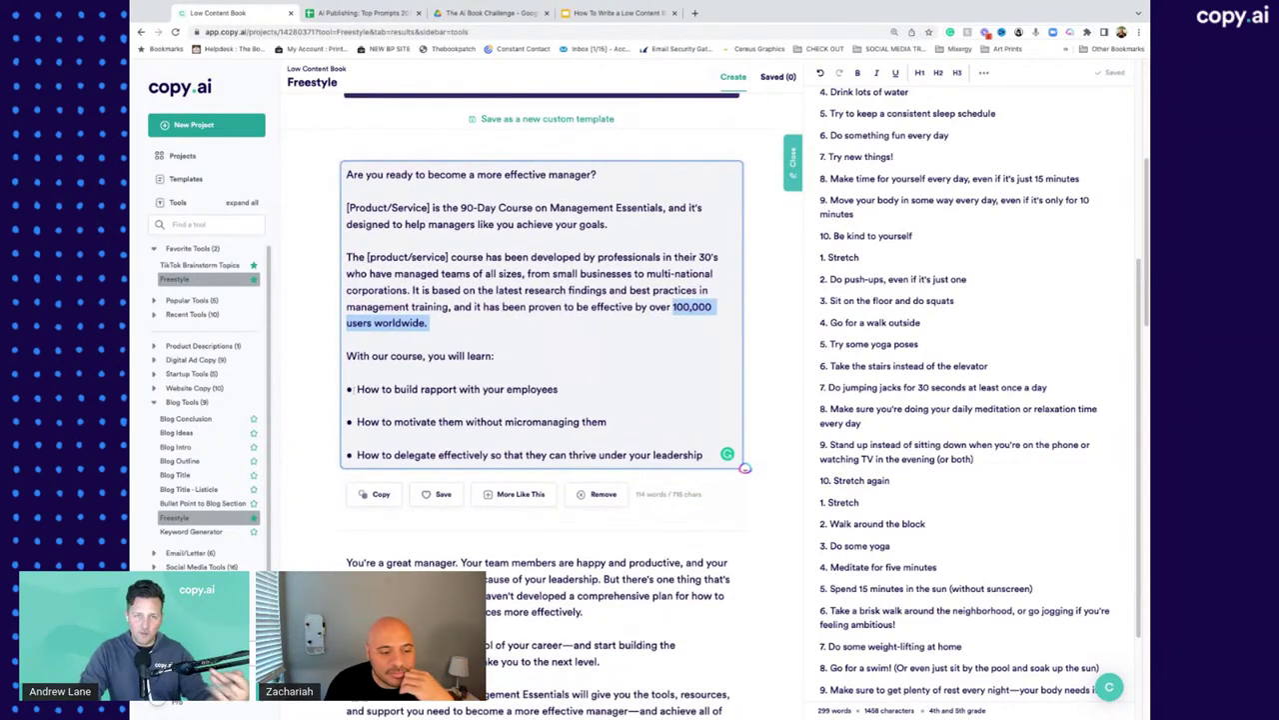
pyautogui.scroll(-1, 585, 452)
pyautogui.scroll(-1, 585, 453)
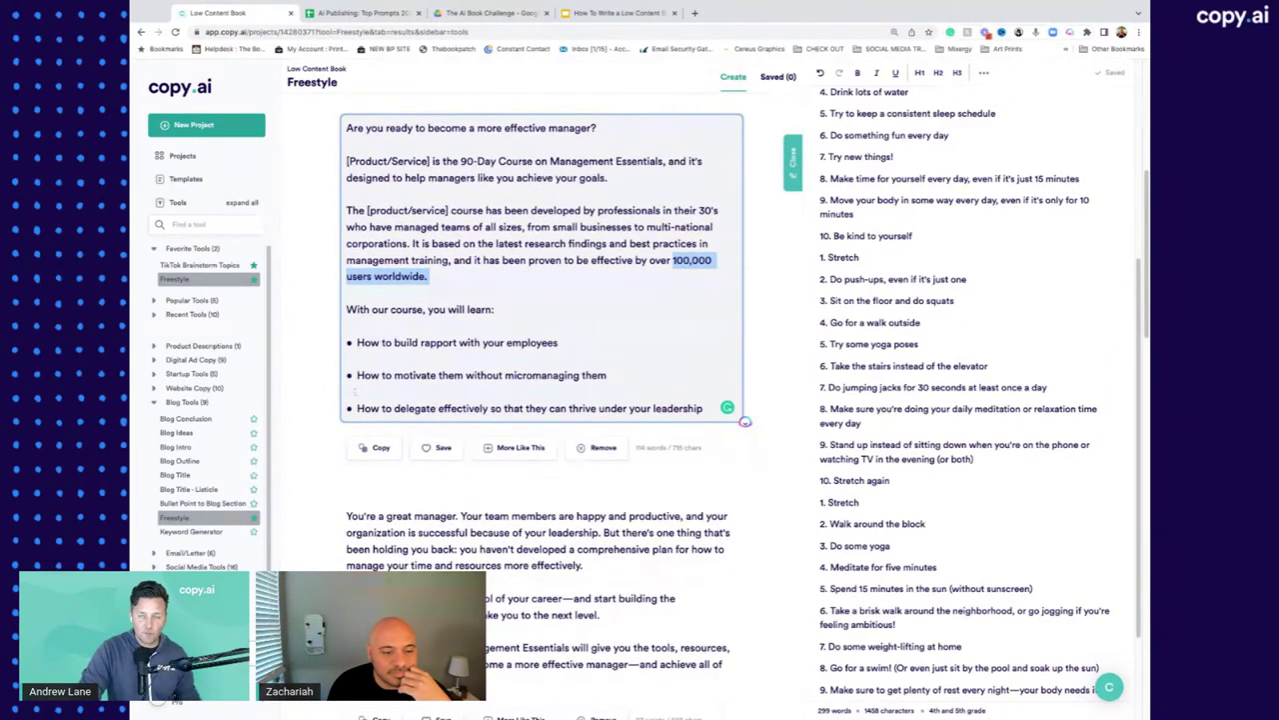
pyautogui.scroll(-1, 540, 400)
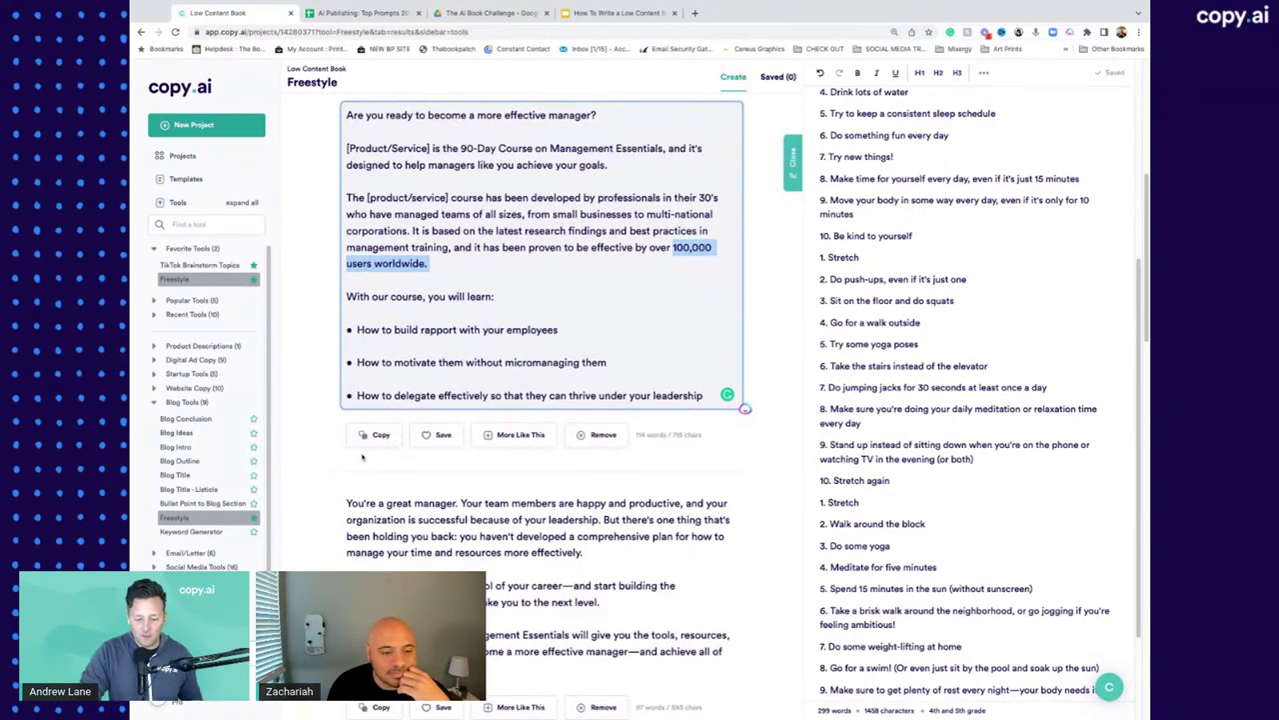
# Step: Read the other generated product value texts for the 90-Day Course on Management Essentials, then return to the request's main points
pyautogui.scroll(-2, 362, 456)
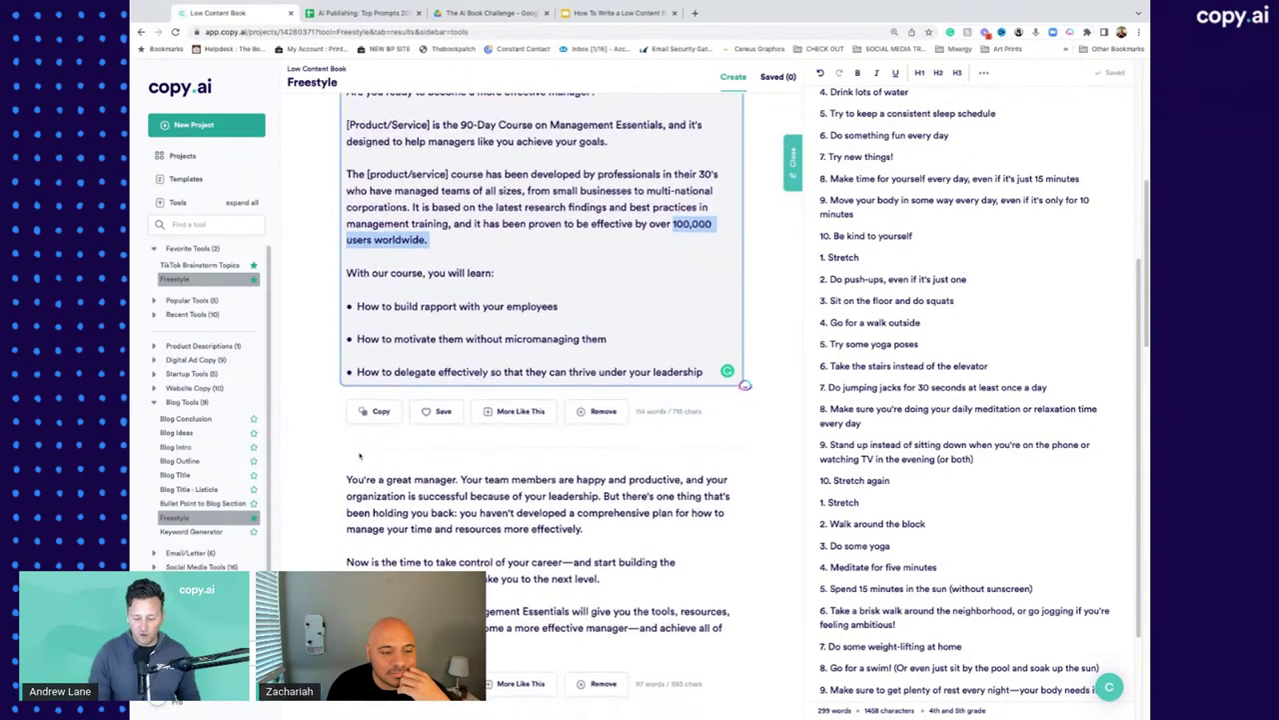
pyautogui.scroll(-3, 359, 456)
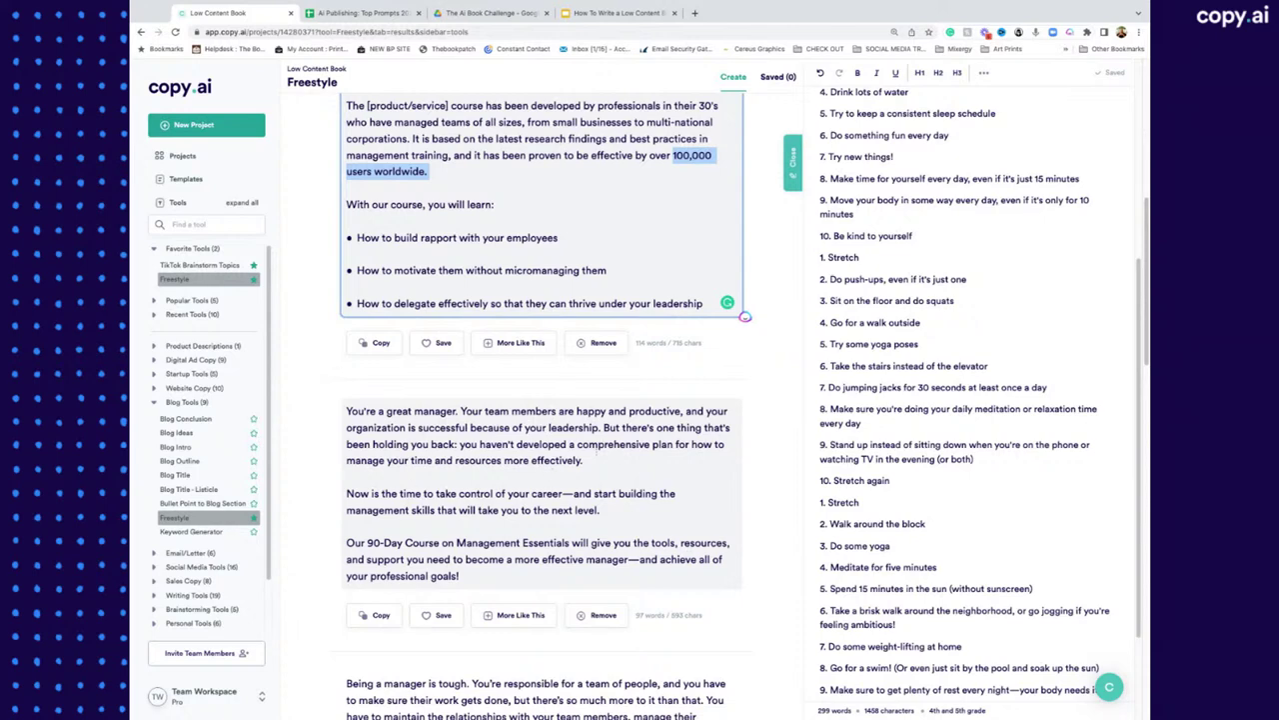
pyautogui.scroll(-3, 466, 463)
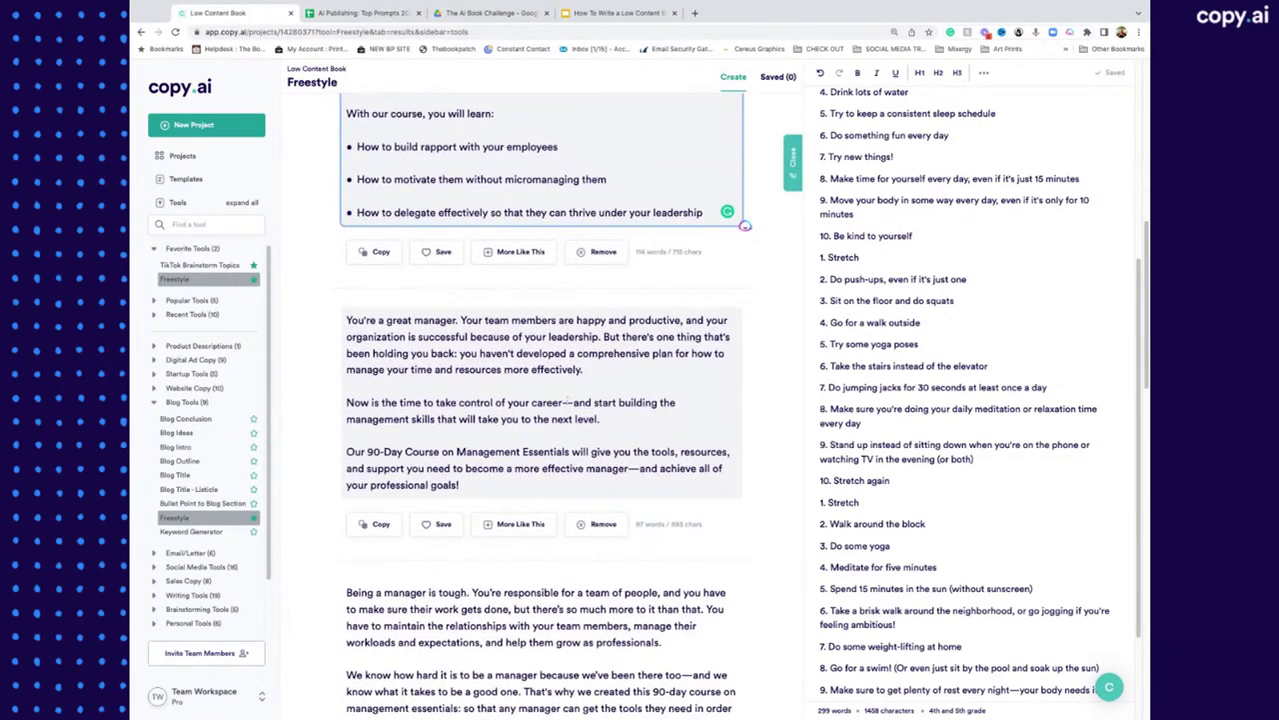
pyautogui.scroll(-6, 498, 427)
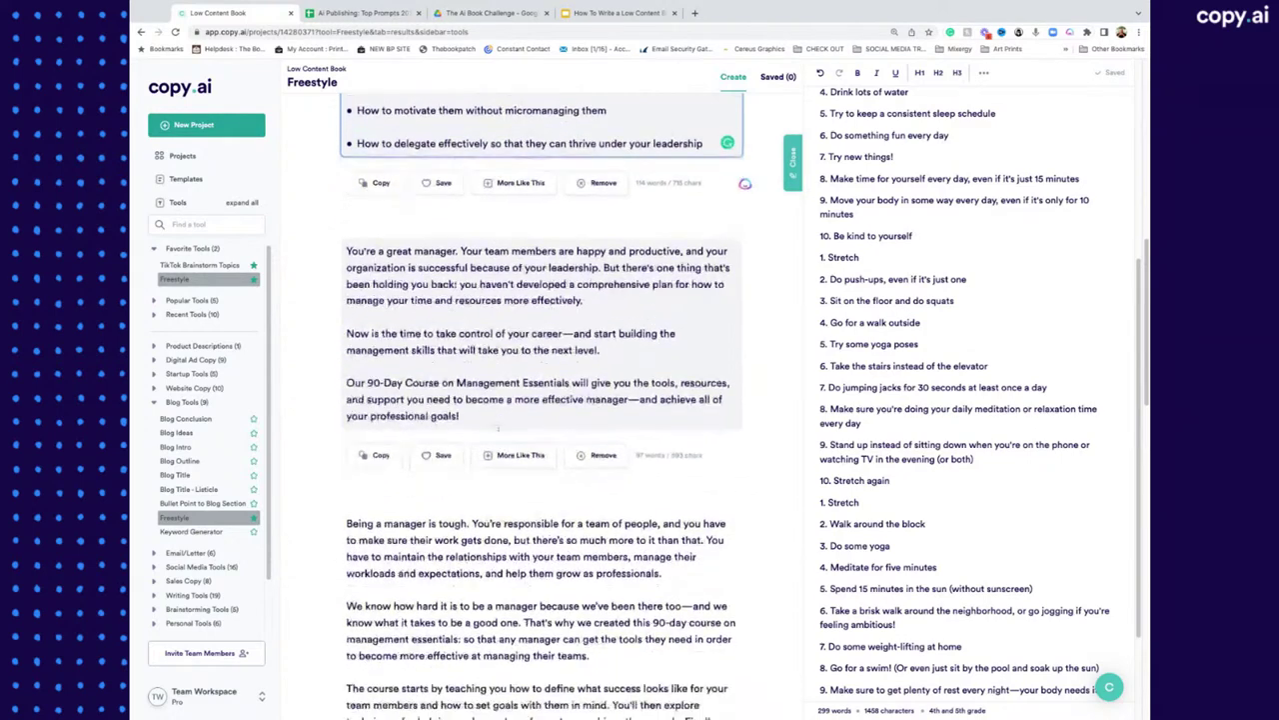
pyautogui.scroll(-1, 498, 428)
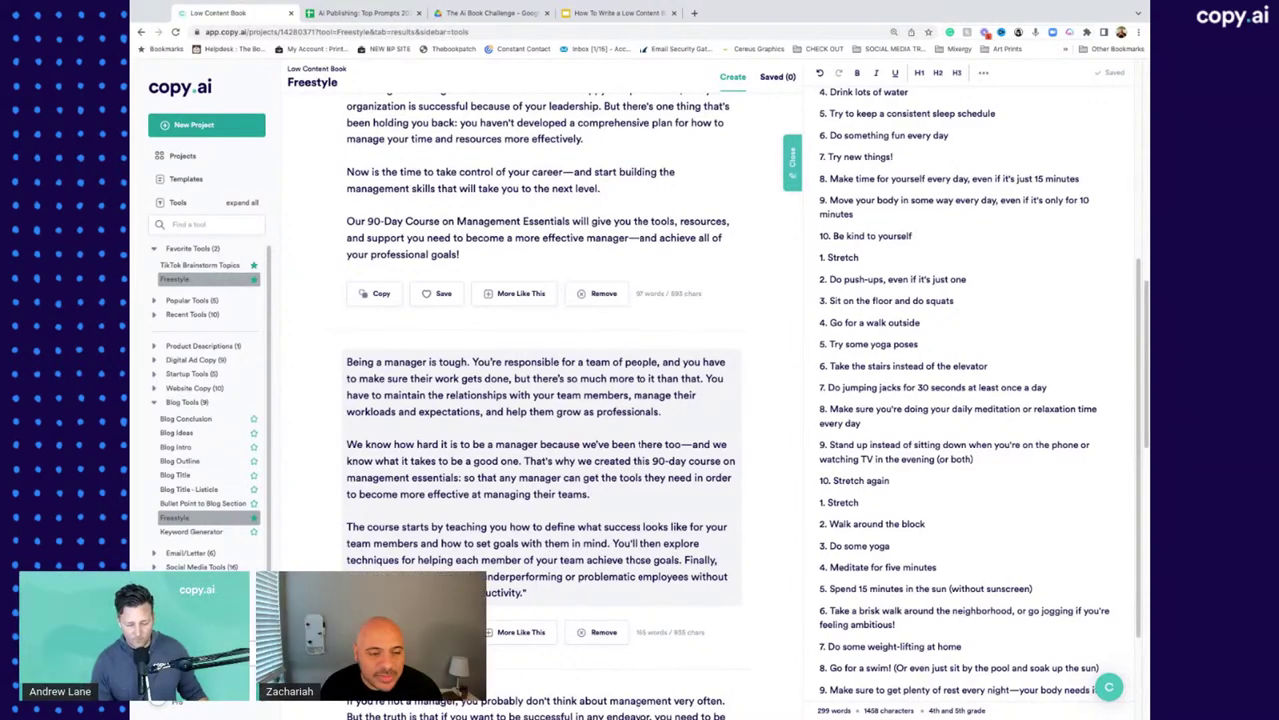
pyautogui.scroll(1, 506, 421)
pyautogui.scroll(12, 744, 447)
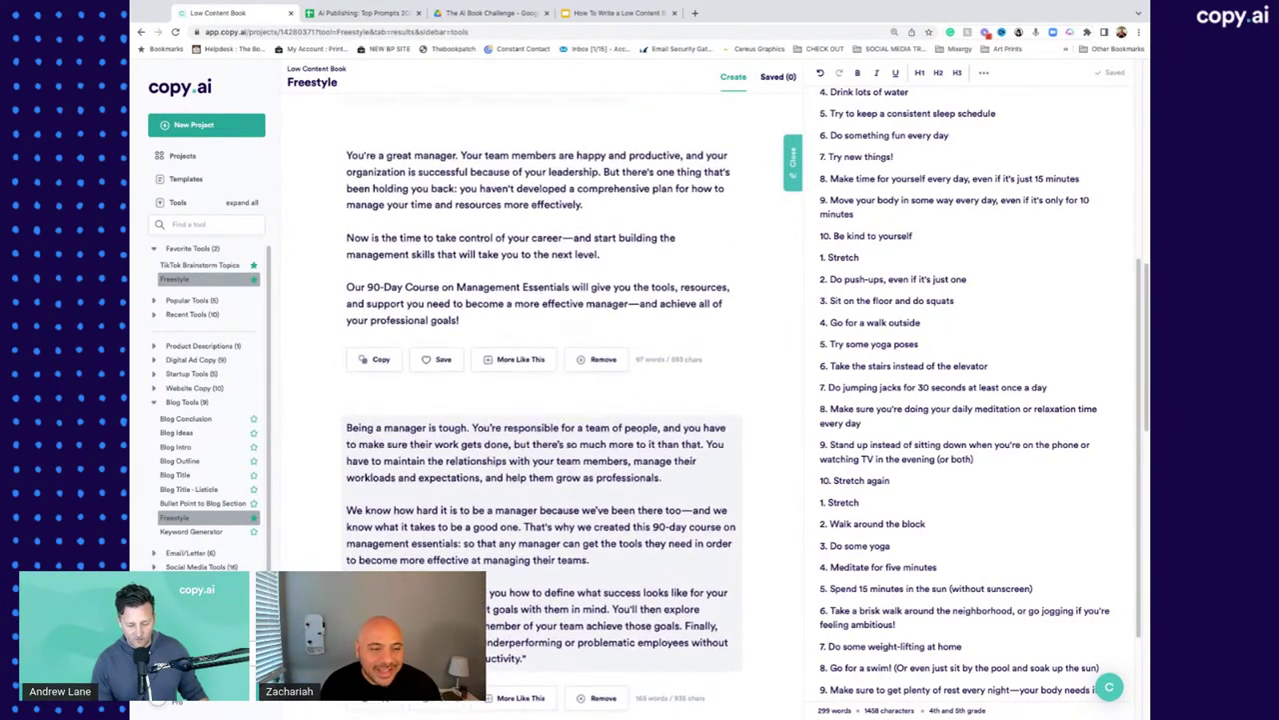
pyautogui.scroll(8, 745, 447)
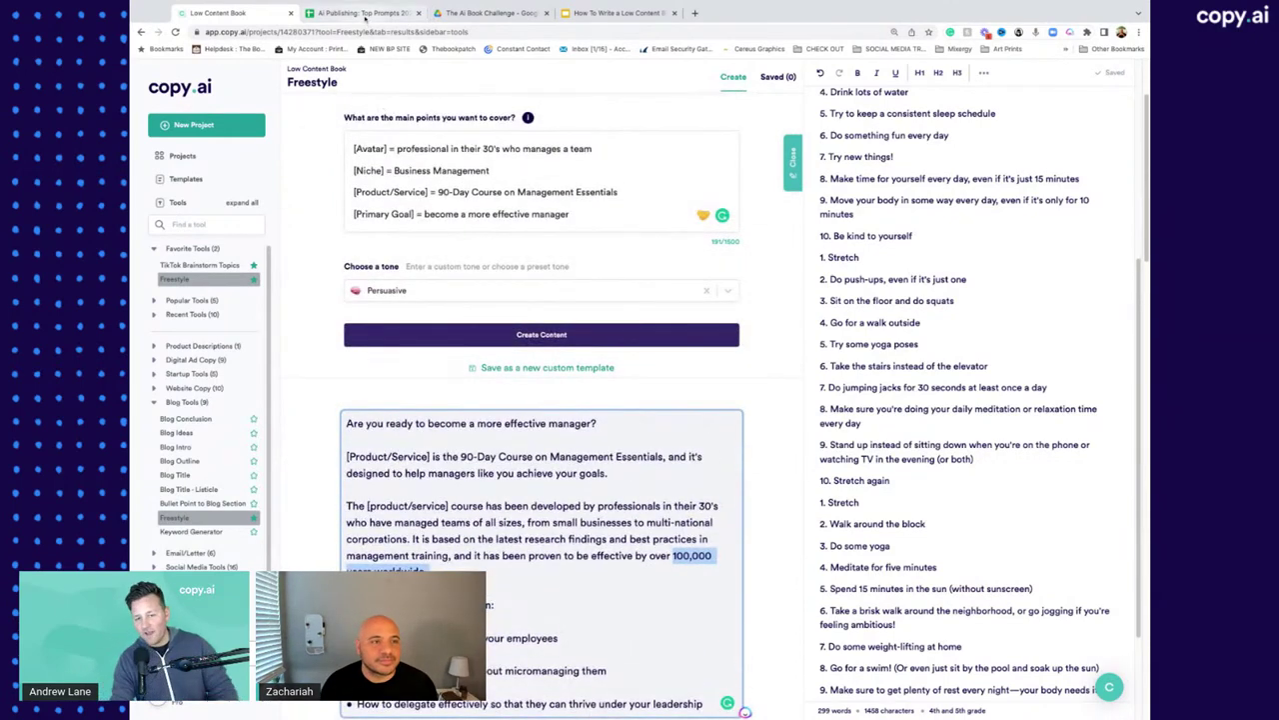
# Step: Copy the worksheet's four example definitions for Women over 50 from the Ai Publishing: Top Prompts 2023 spreadsheet and replace copy.ai's main points with them
pyautogui.click(362, 13)
pyautogui.scroll(10, 455, 178)
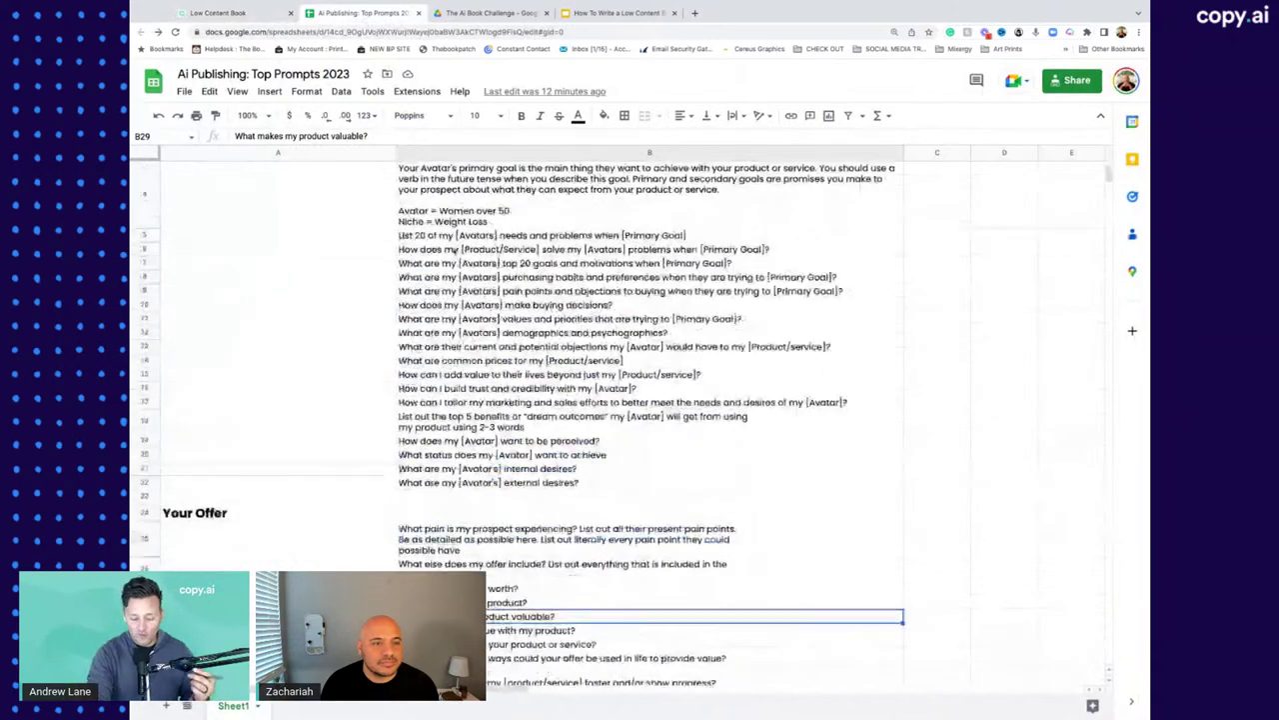
pyautogui.click(454, 177)
pyautogui.hotkey('ctrl', 'c')
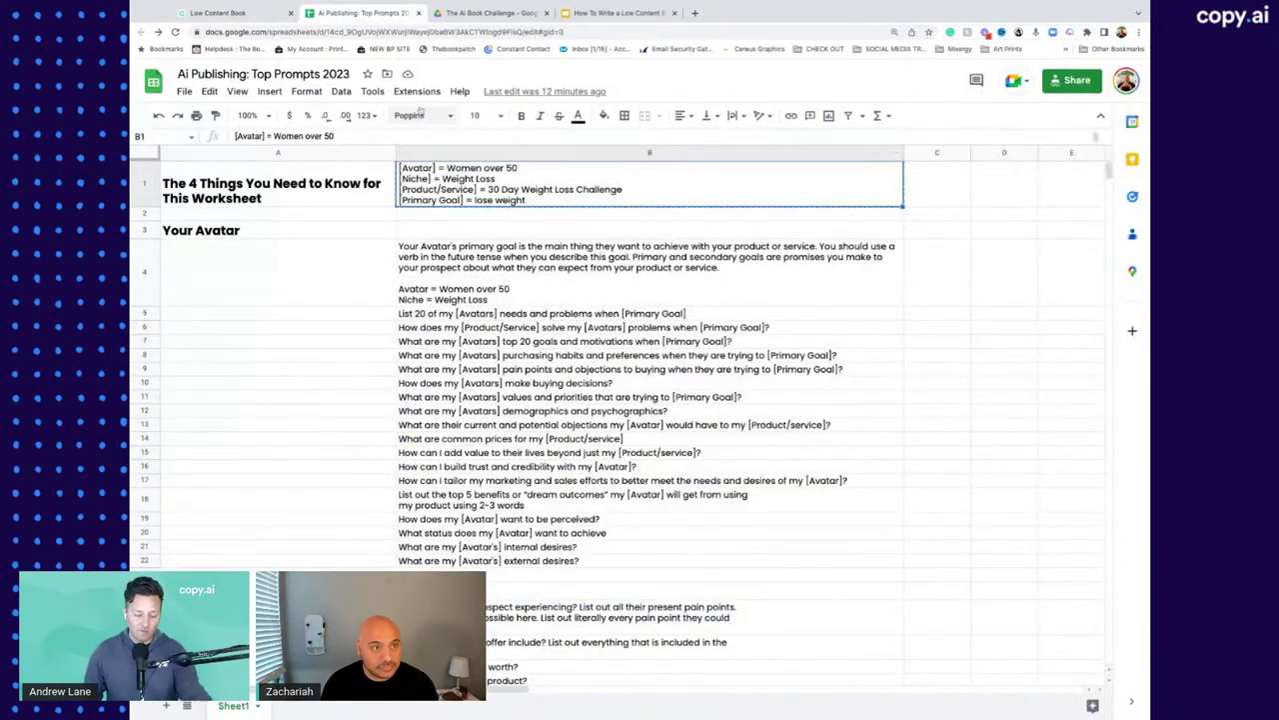
pyautogui.click(220, 13)
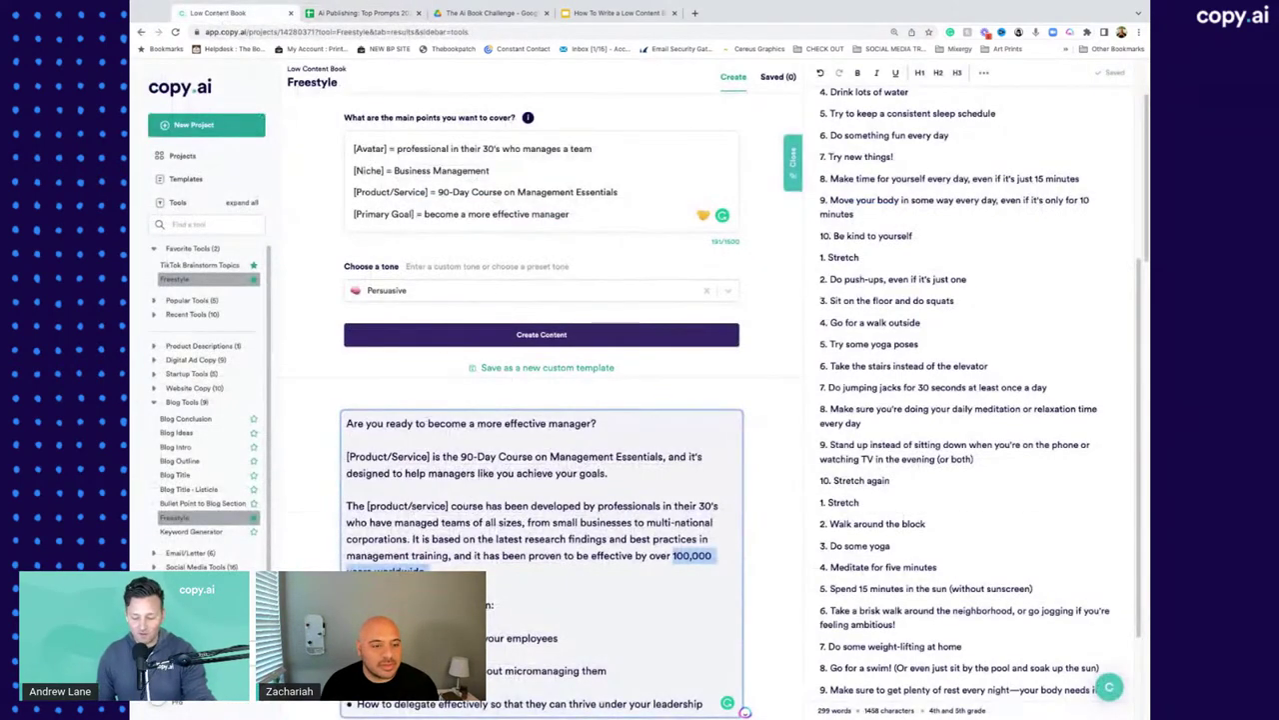
pyautogui.click(529, 214)
pyautogui.moveTo(574, 214); pyautogui.dragTo(354, 148)
pyautogui.hotkey('ctrl', 'v')
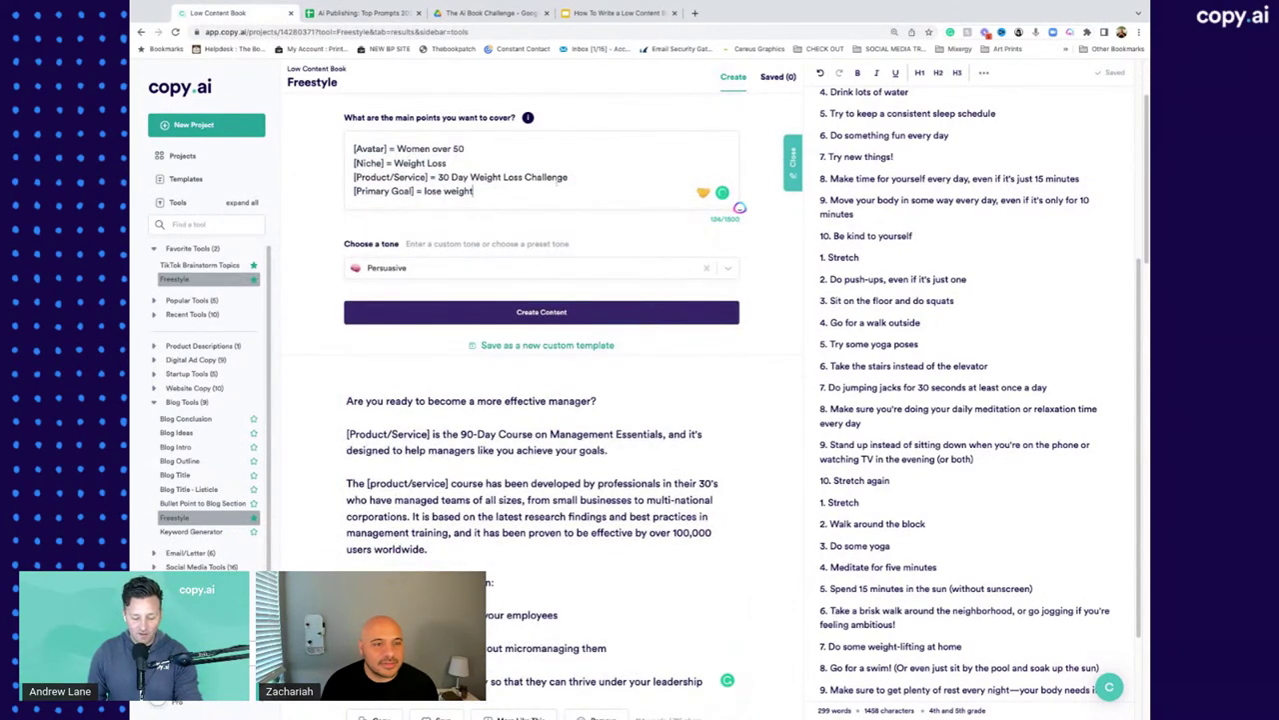
# Step: Replace the [Product/Service] value in the main points with "77 Ways to"
pyautogui.moveTo(569, 177); pyautogui.dragTo(437, 177)
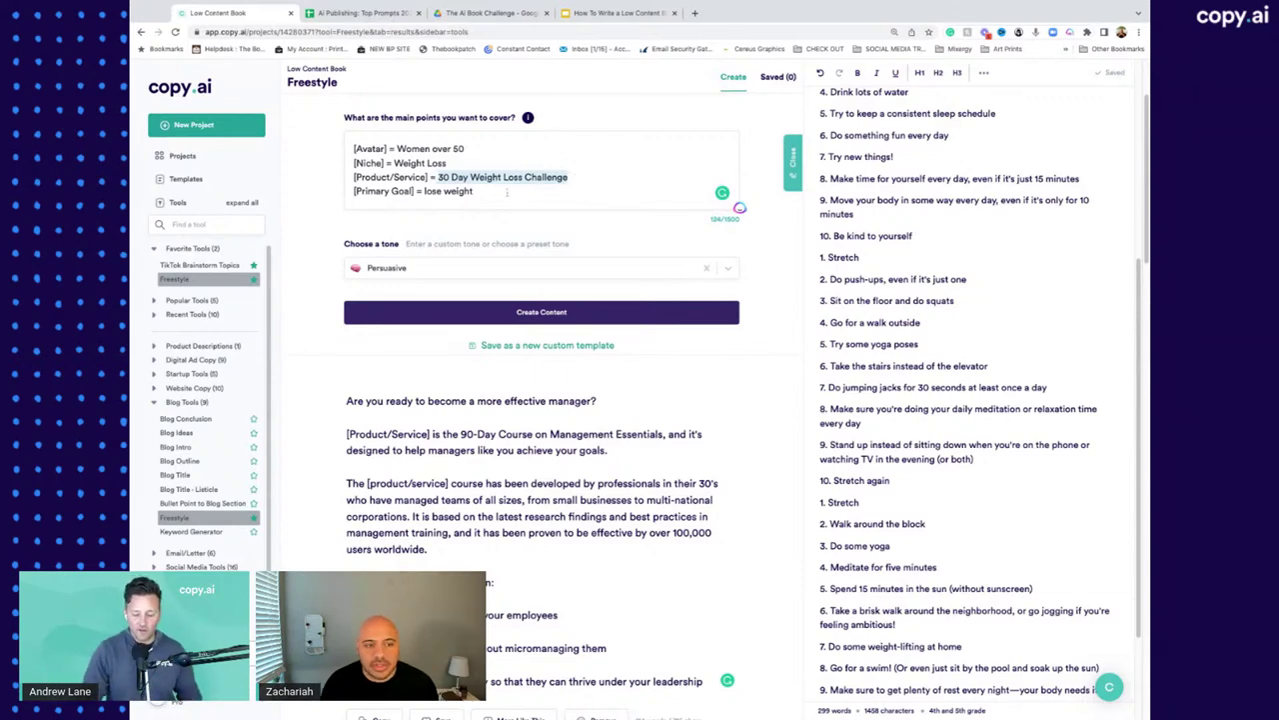
pyautogui.click(487, 195)
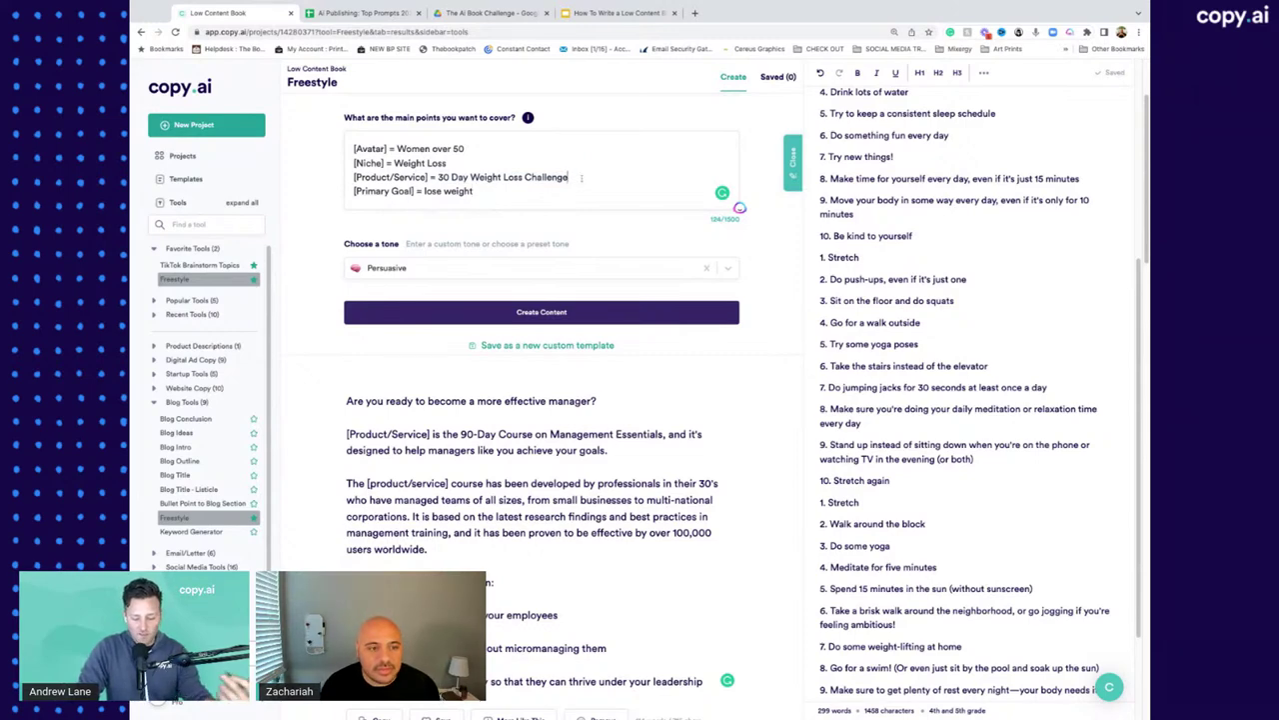
pyautogui.moveTo(569, 177); pyautogui.dragTo(438, 177)
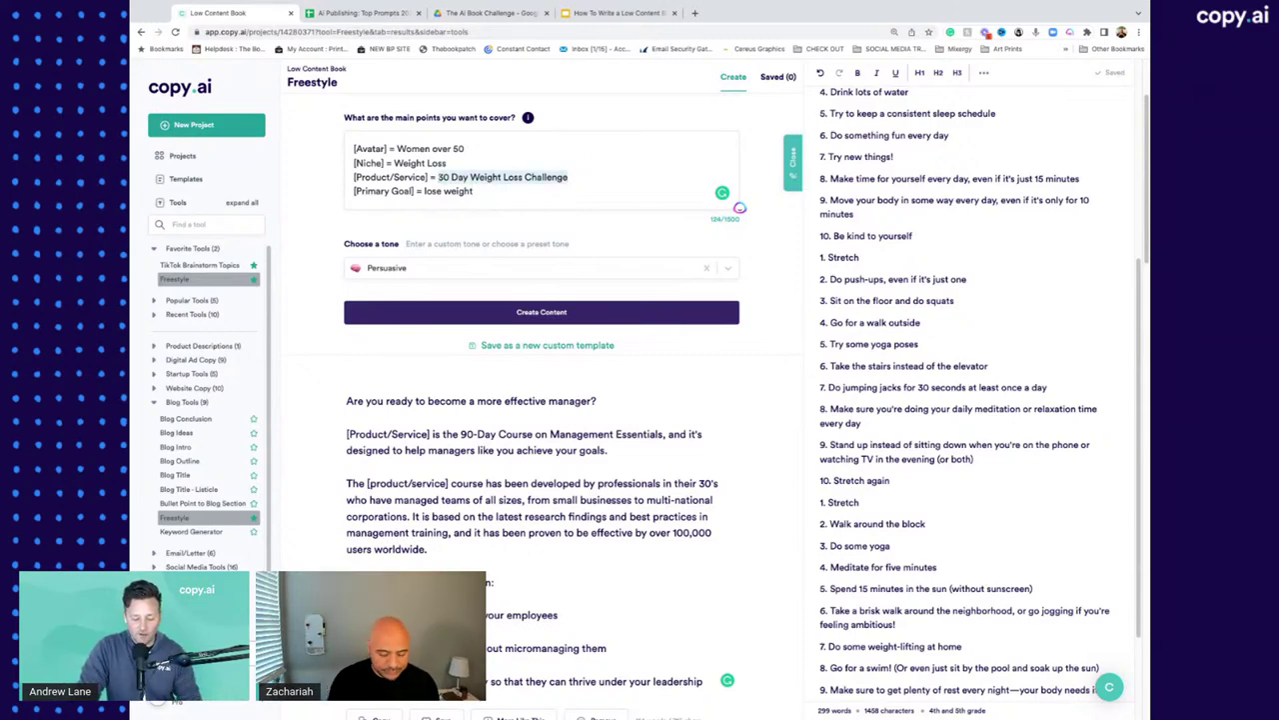
pyautogui.write('77 Ways to')
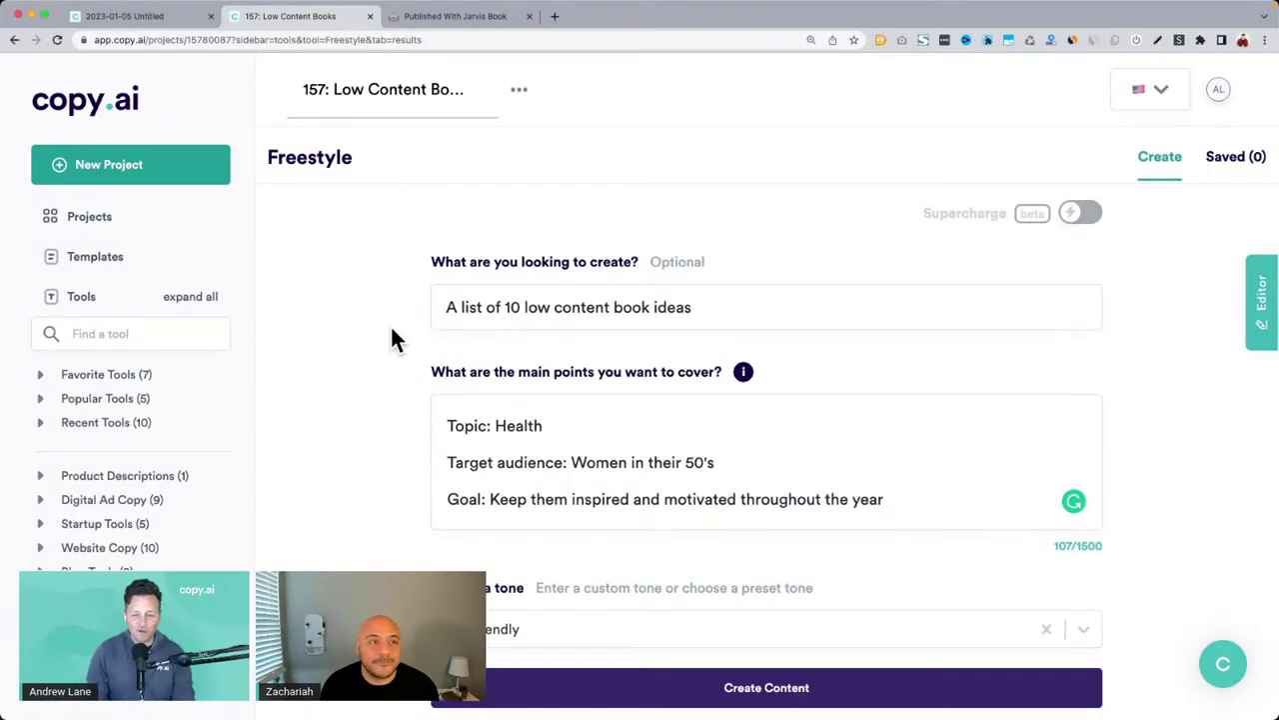
# Step: Review the health topic, audience and goal in the 157: Low Content Books request, highlighting its main points, and go to the generated ideas
pyautogui.scroll(-1, 390, 324)
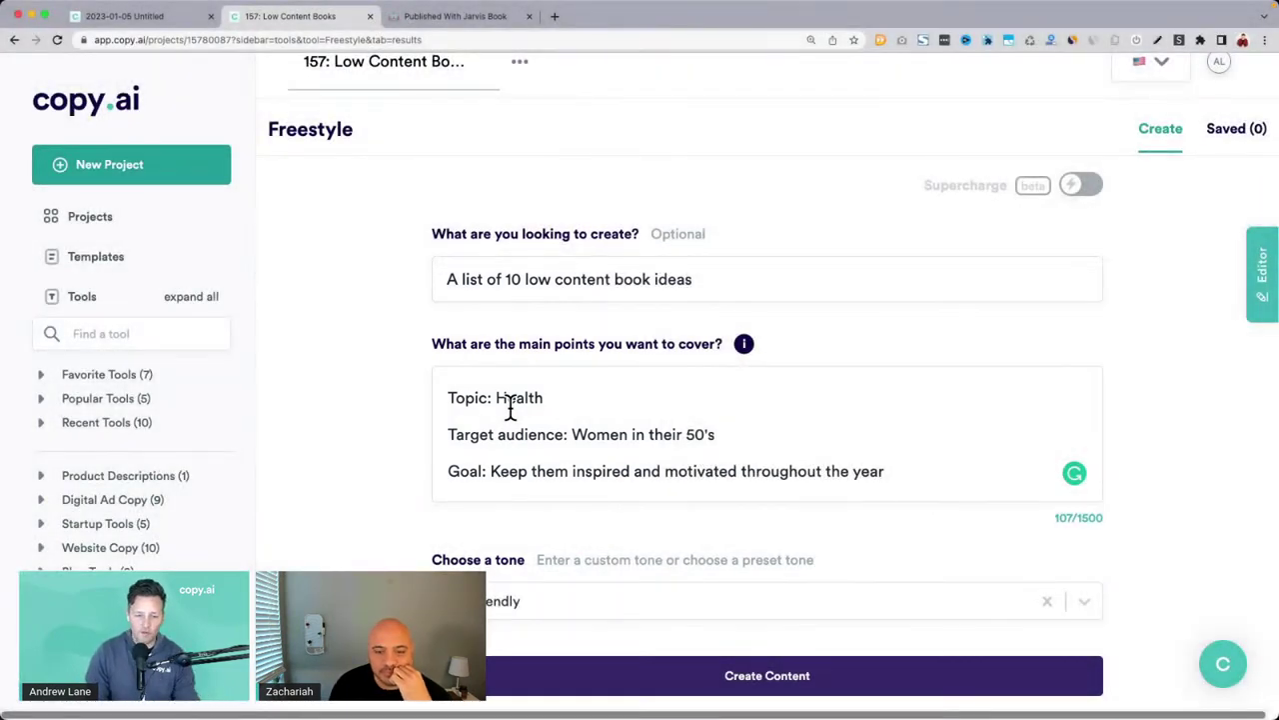
pyautogui.moveTo(450, 397); pyautogui.dragTo(960, 458)
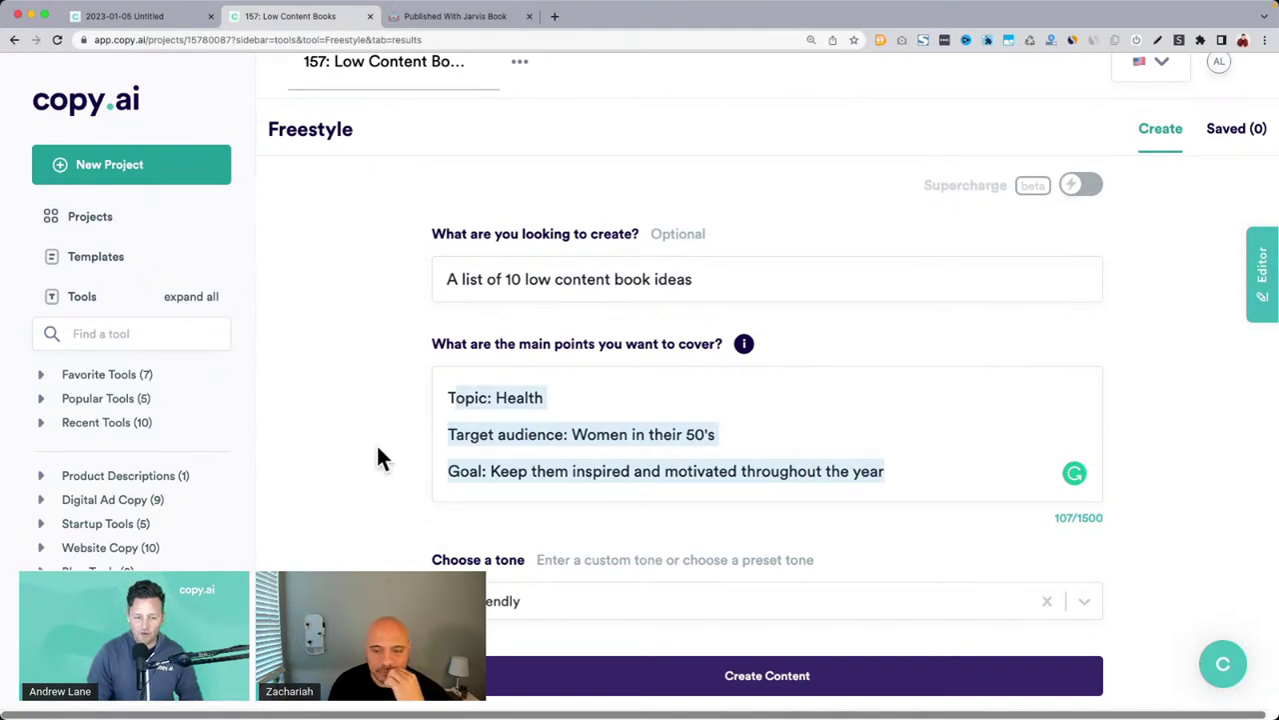
pyautogui.scroll(-5, 358, 407)
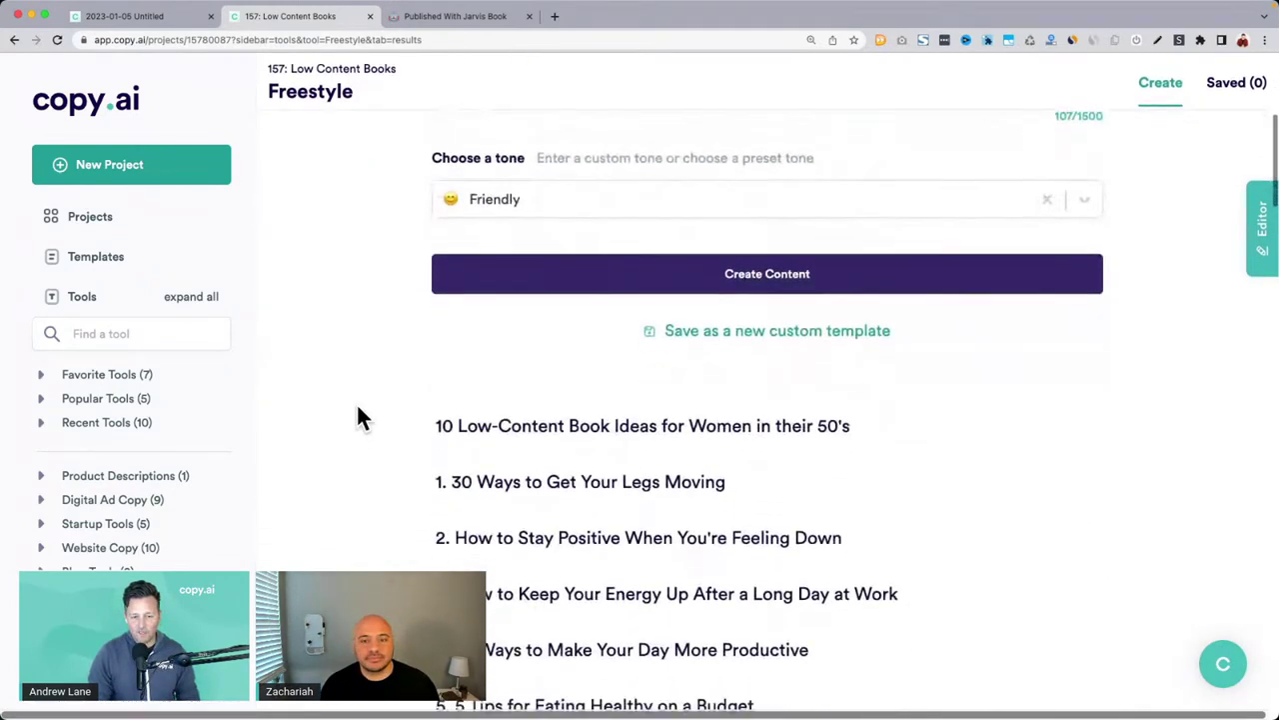
pyautogui.scroll(-2, 358, 410)
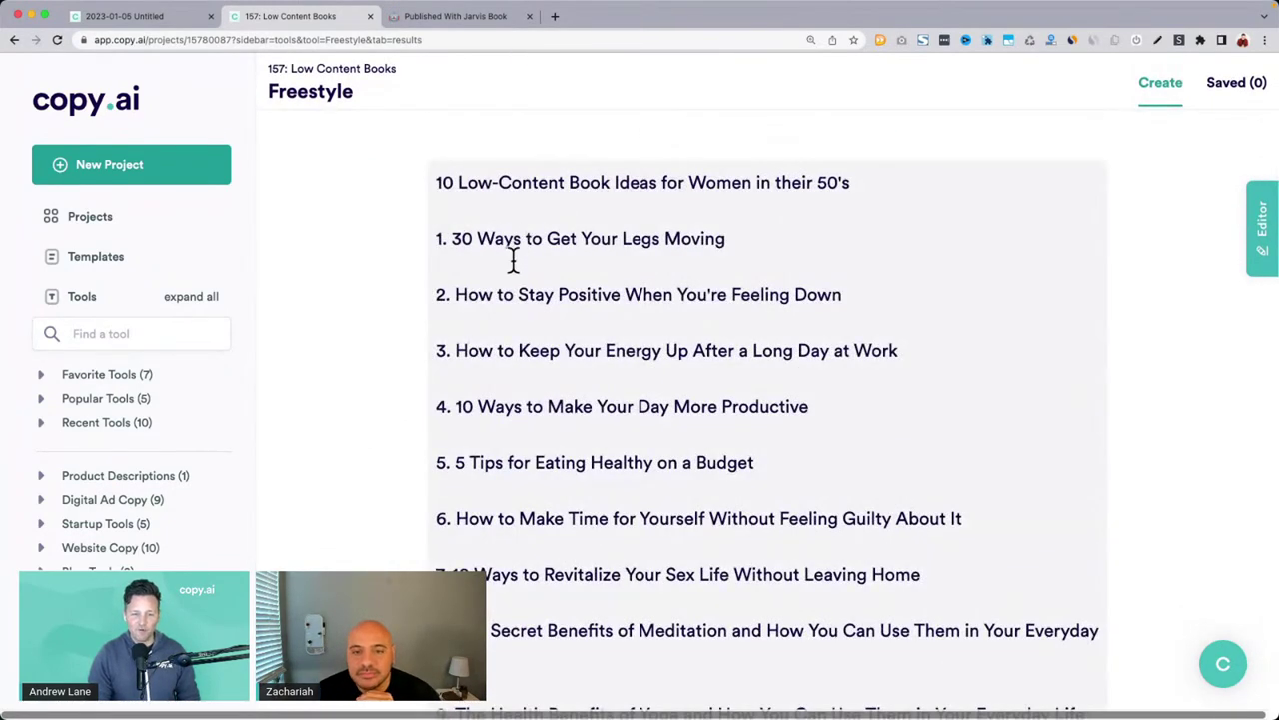
# Step: Read the generated list of low-content book ideas, highlighting idea 2 about staying positive and idea 3 about keeping energy up after work
pyautogui.click(451, 298)
pyautogui.moveTo(455, 300); pyautogui.dragTo(893, 306)
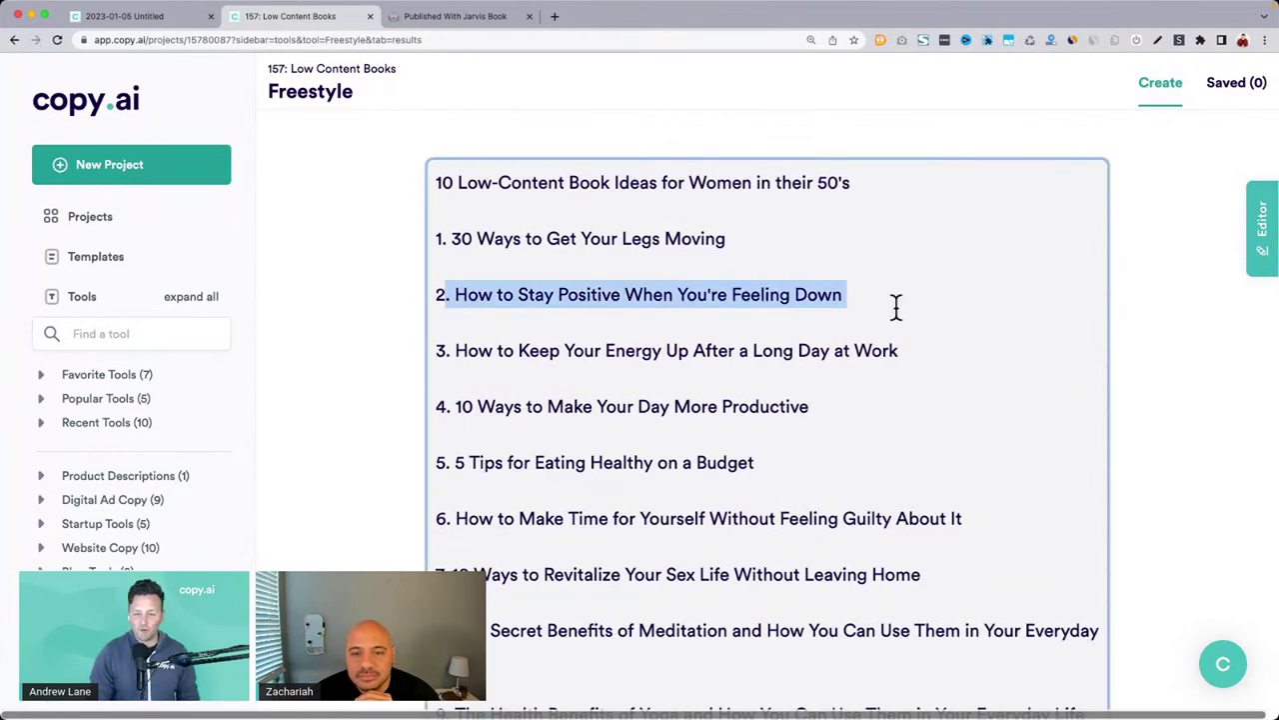
pyautogui.click(463, 358)
pyautogui.moveTo(463, 358); pyautogui.dragTo(904, 365)
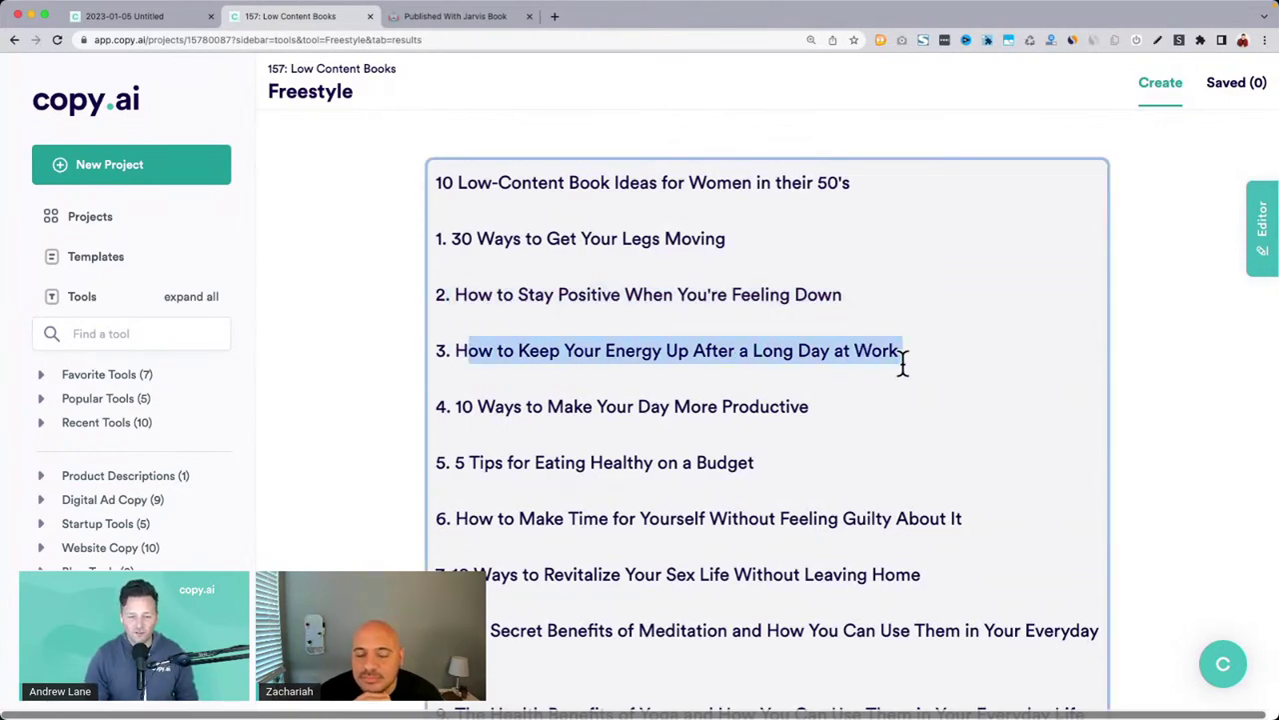
pyautogui.scroll(-4, 903, 365)
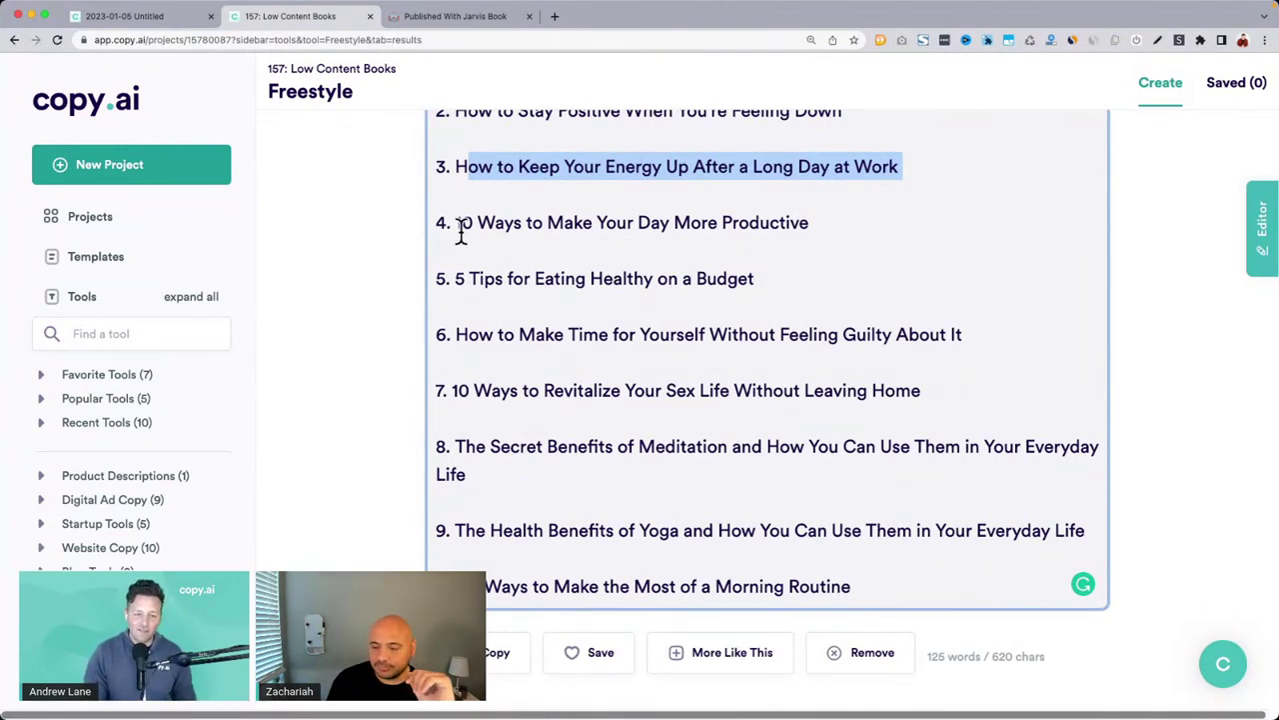
pyautogui.click(455, 168)
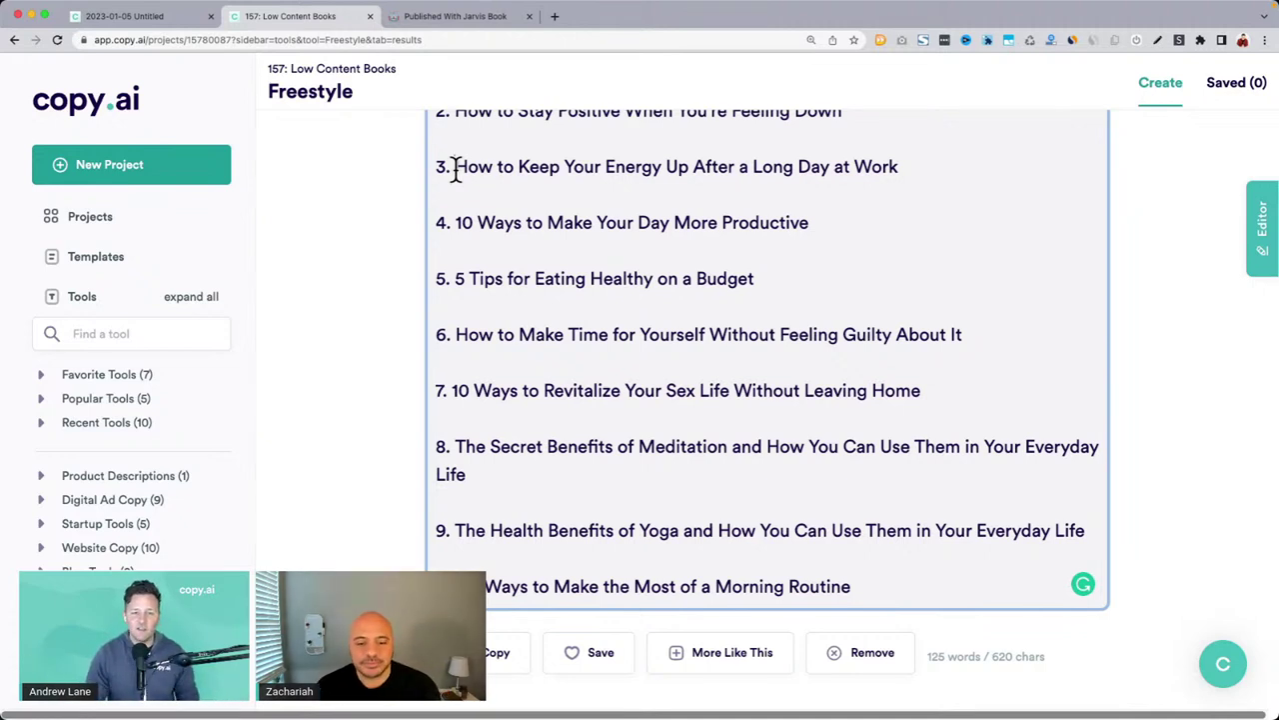
pyautogui.moveTo(455, 168); pyautogui.dragTo(862, 187)
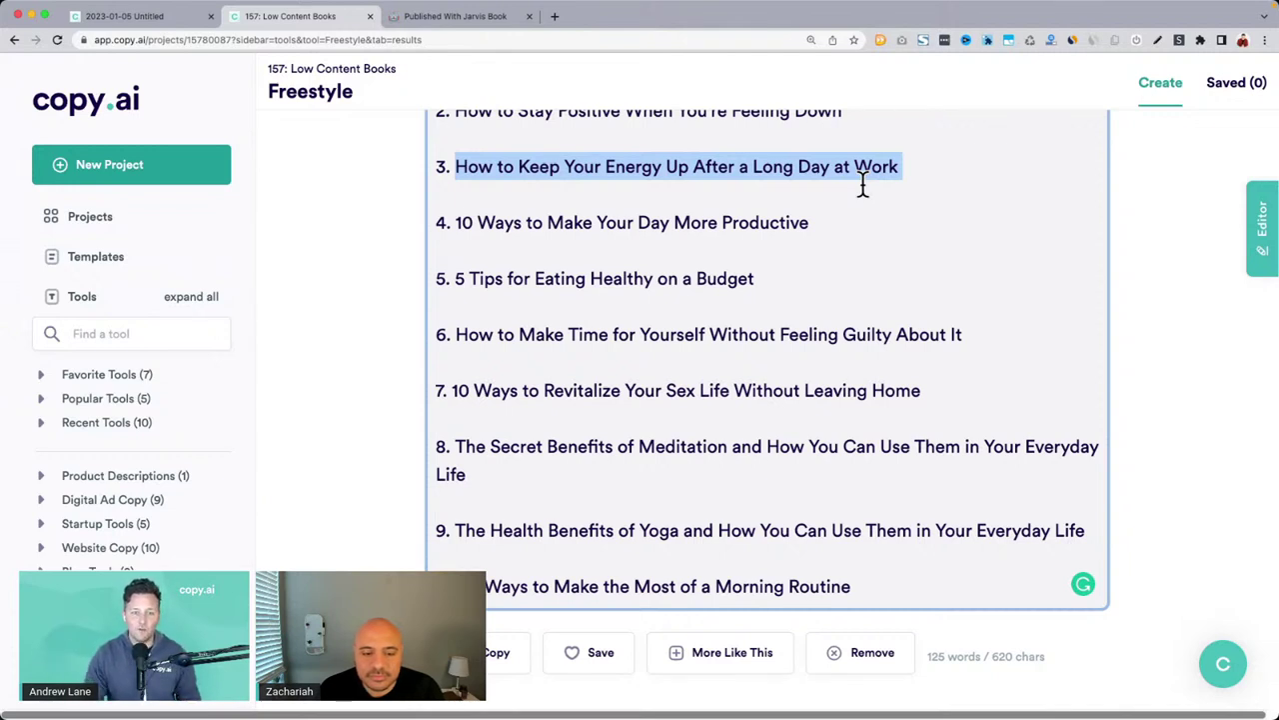
pyautogui.click(380, 339)
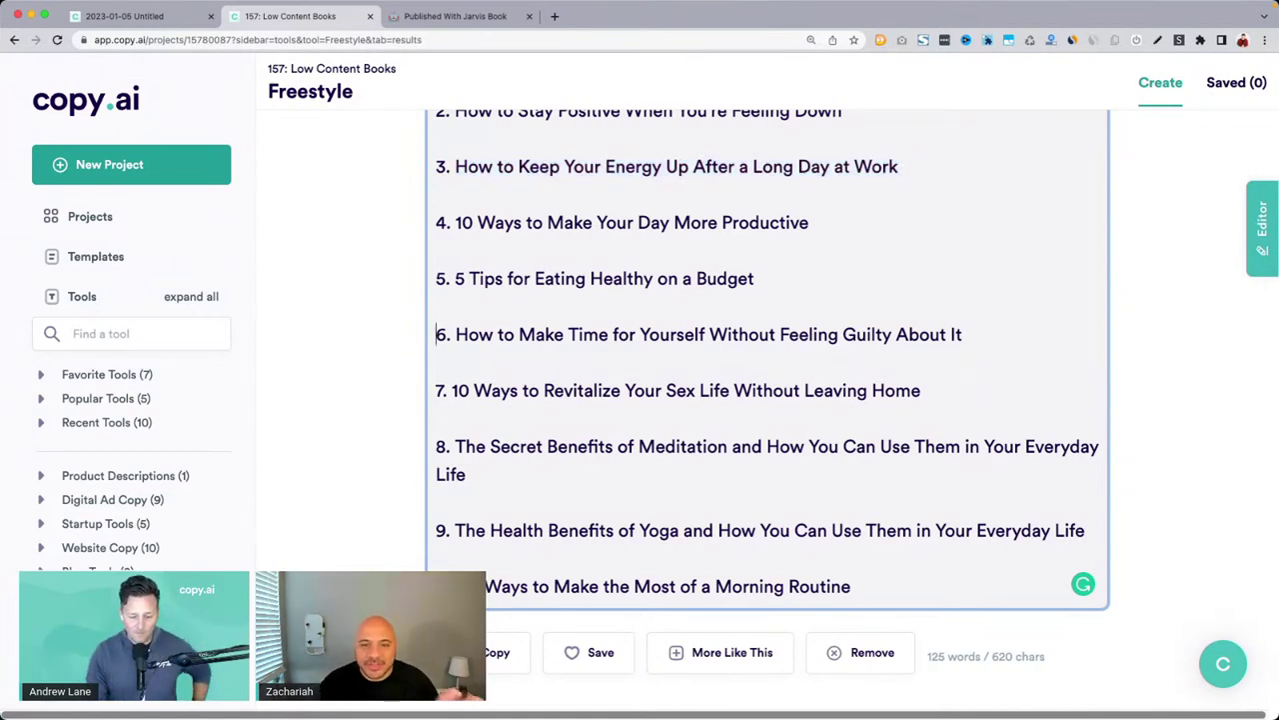
# Step: Review the first generated list of low-content book ideas, highlighting "10 Ways to Make the Most of a Morning Routine"
pyautogui.press('Escape')
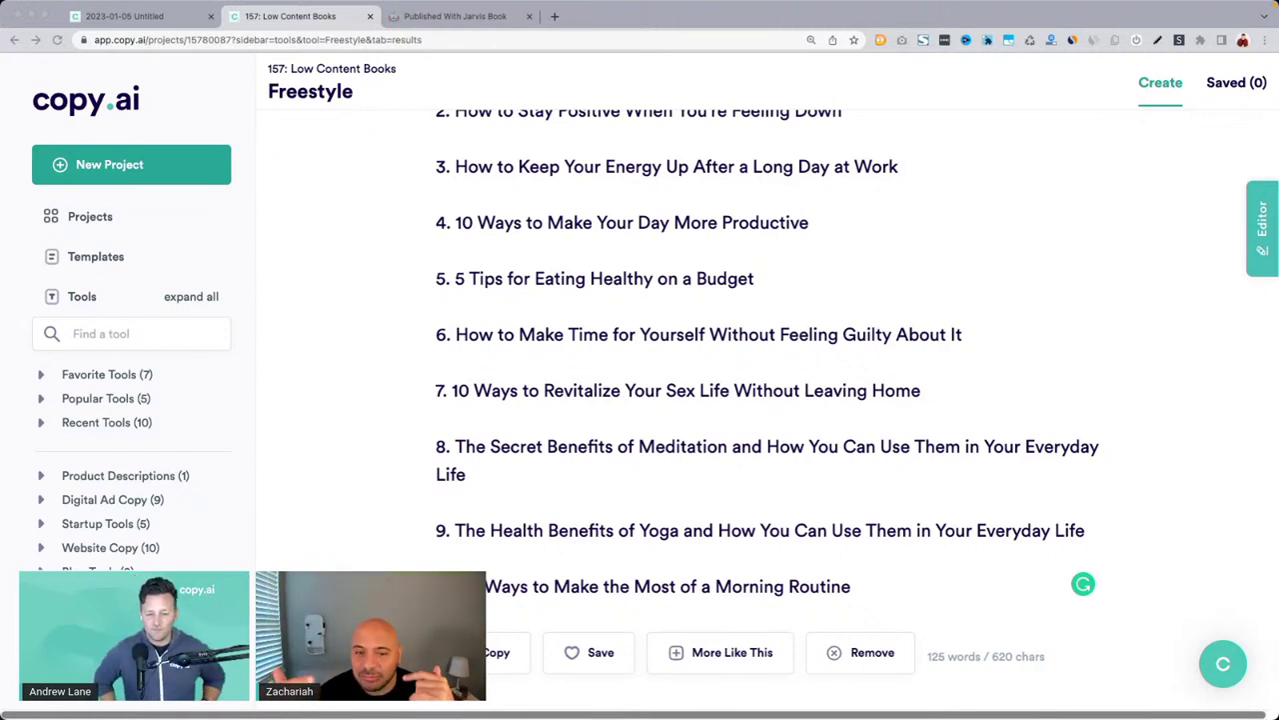
pyautogui.scroll(-2, 589, 470)
pyautogui.click(506, 488)
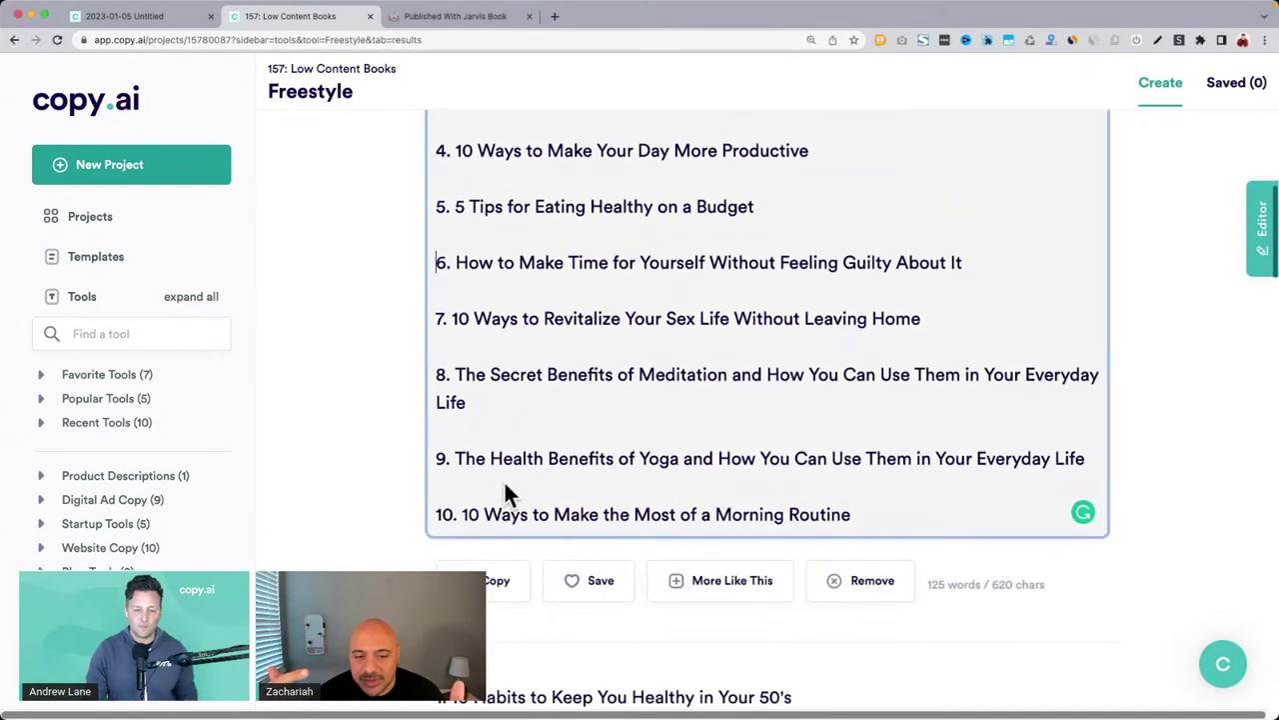
pyautogui.moveTo(460, 514); pyautogui.dragTo(958, 520)
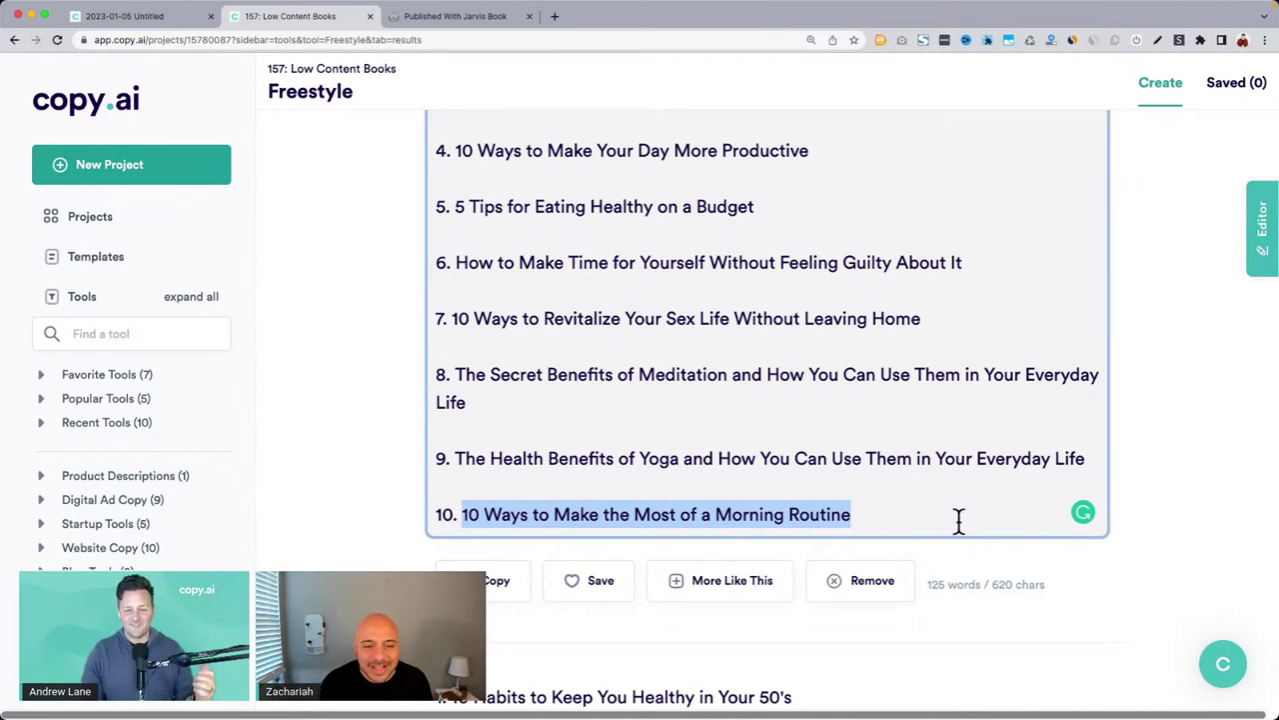
pyautogui.scroll(-5, 899, 429)
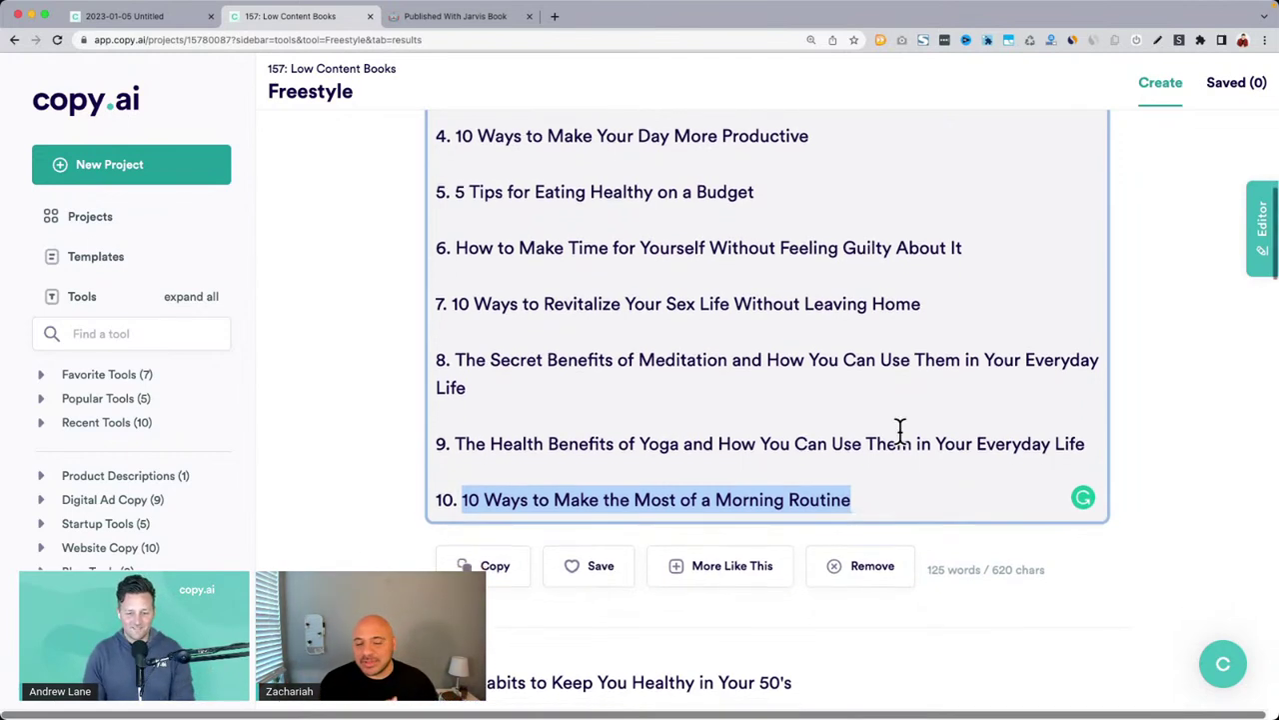
pyautogui.scroll(-5, 899, 430)
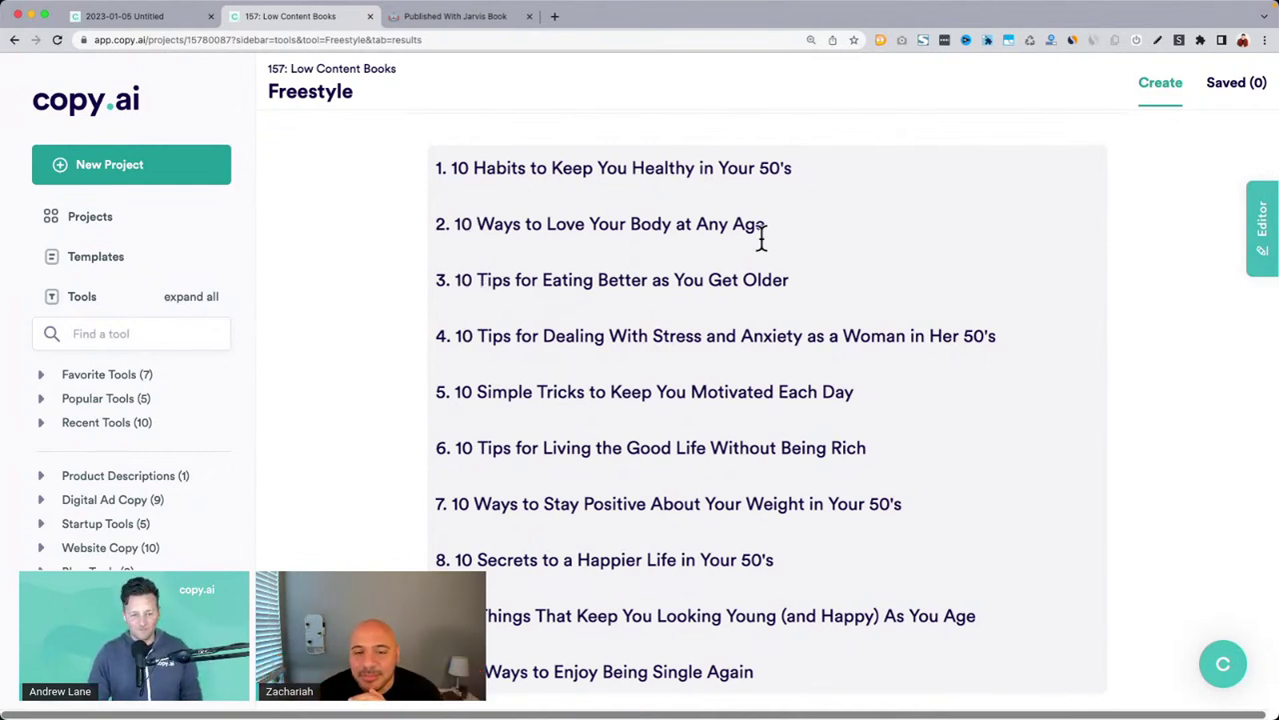
# Step: Review the second and third idea lists, highlighting "Without Being Rich" and "10 Secrets to a Happier Life in Your 50's" in the second
pyautogui.moveTo(880, 448); pyautogui.dragTo(707, 454)
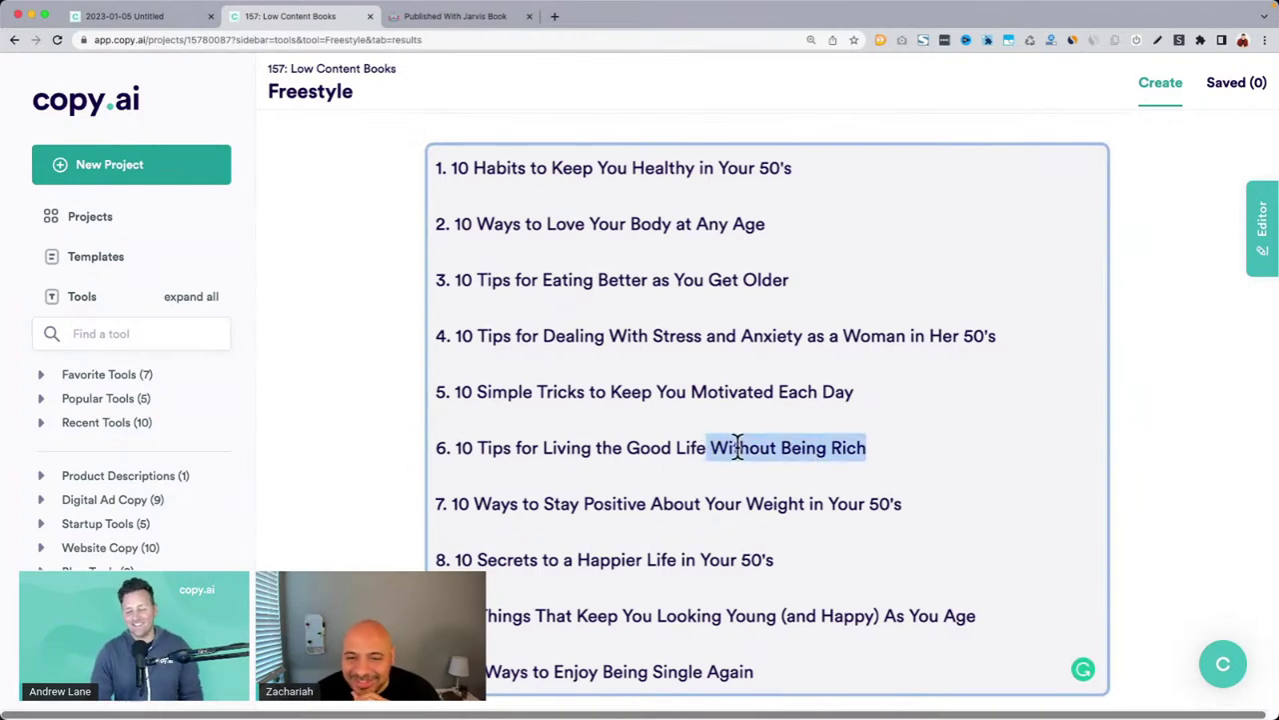
pyautogui.scroll(-3, 927, 443)
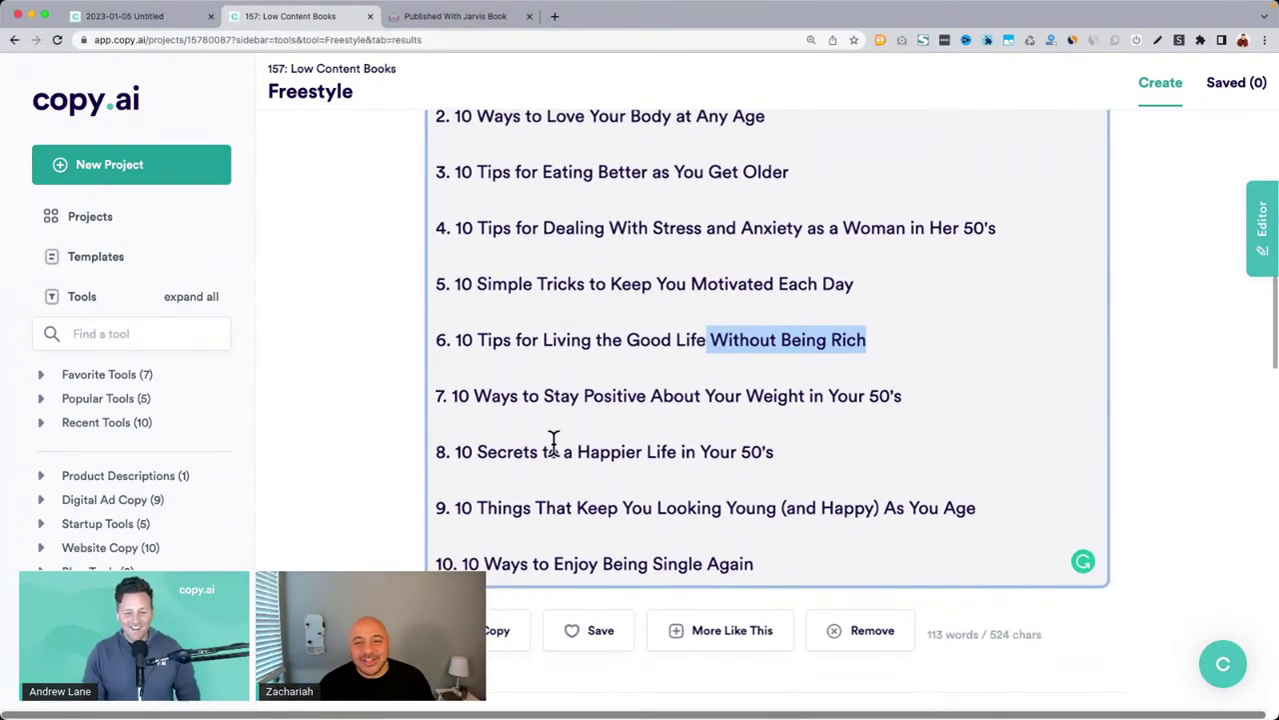
pyautogui.moveTo(457, 451); pyautogui.dragTo(791, 452)
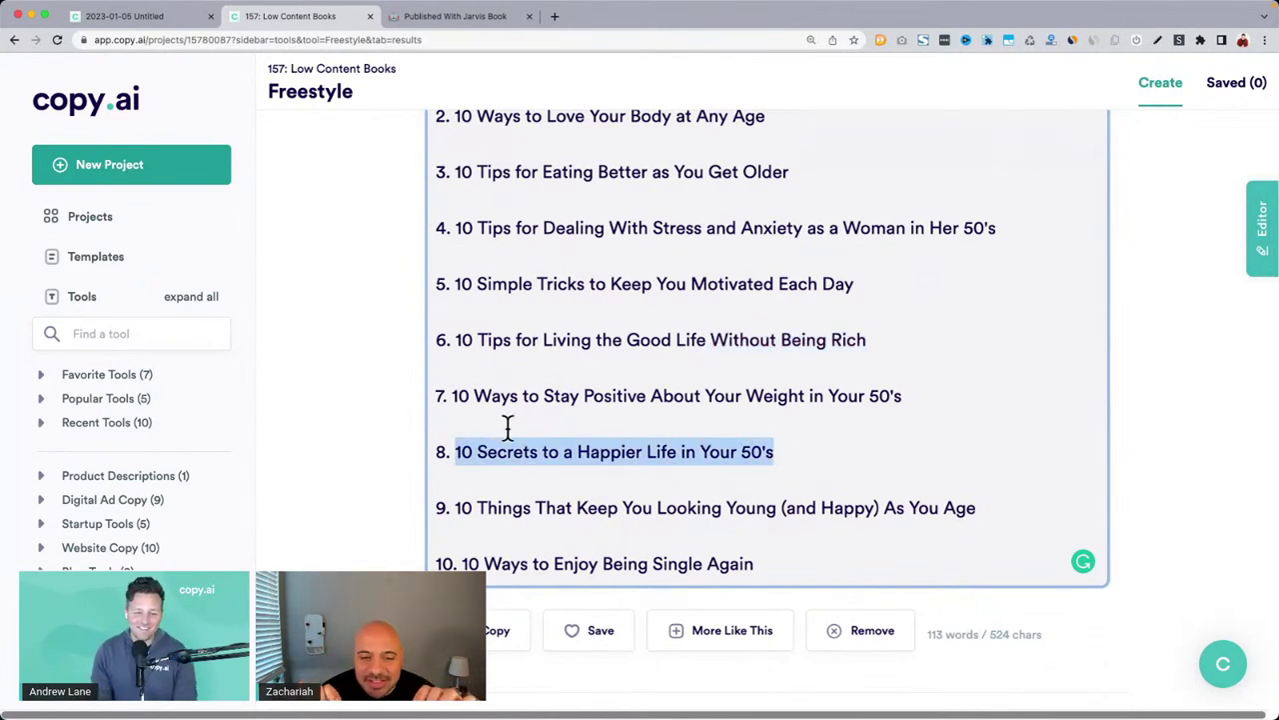
pyautogui.scroll(-8, 508, 427)
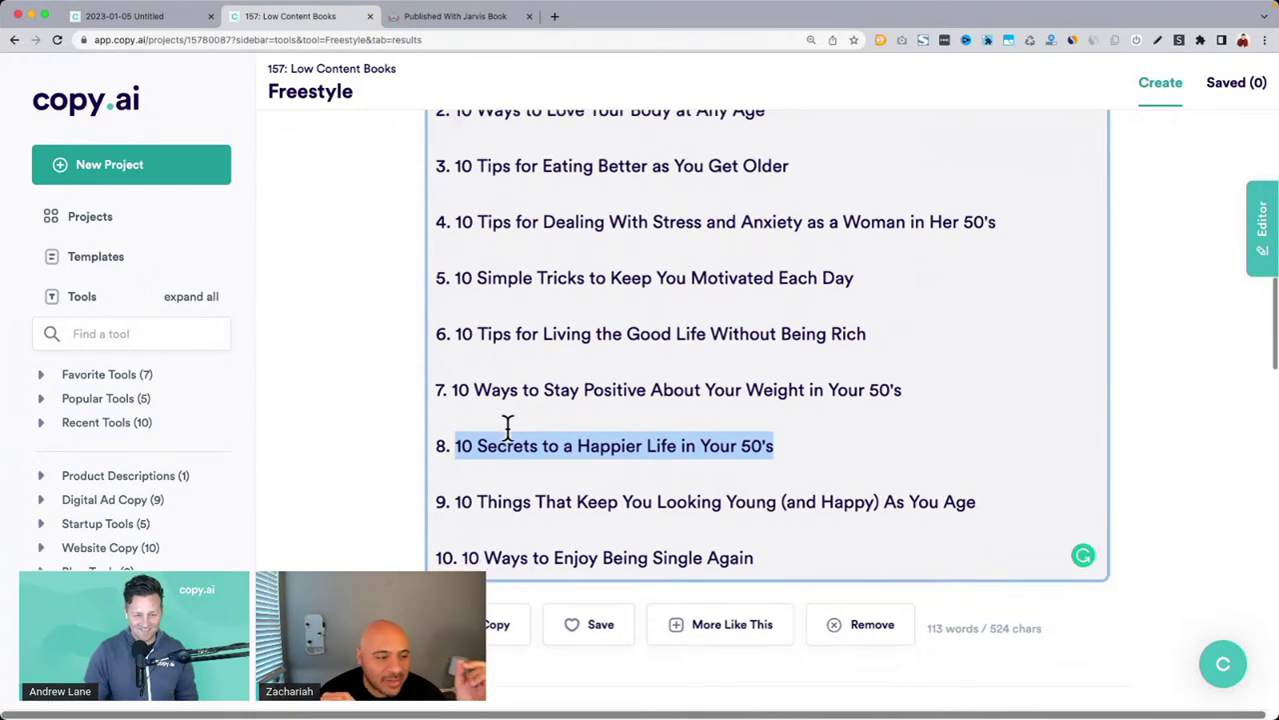
pyautogui.scroll(-3, 507, 430)
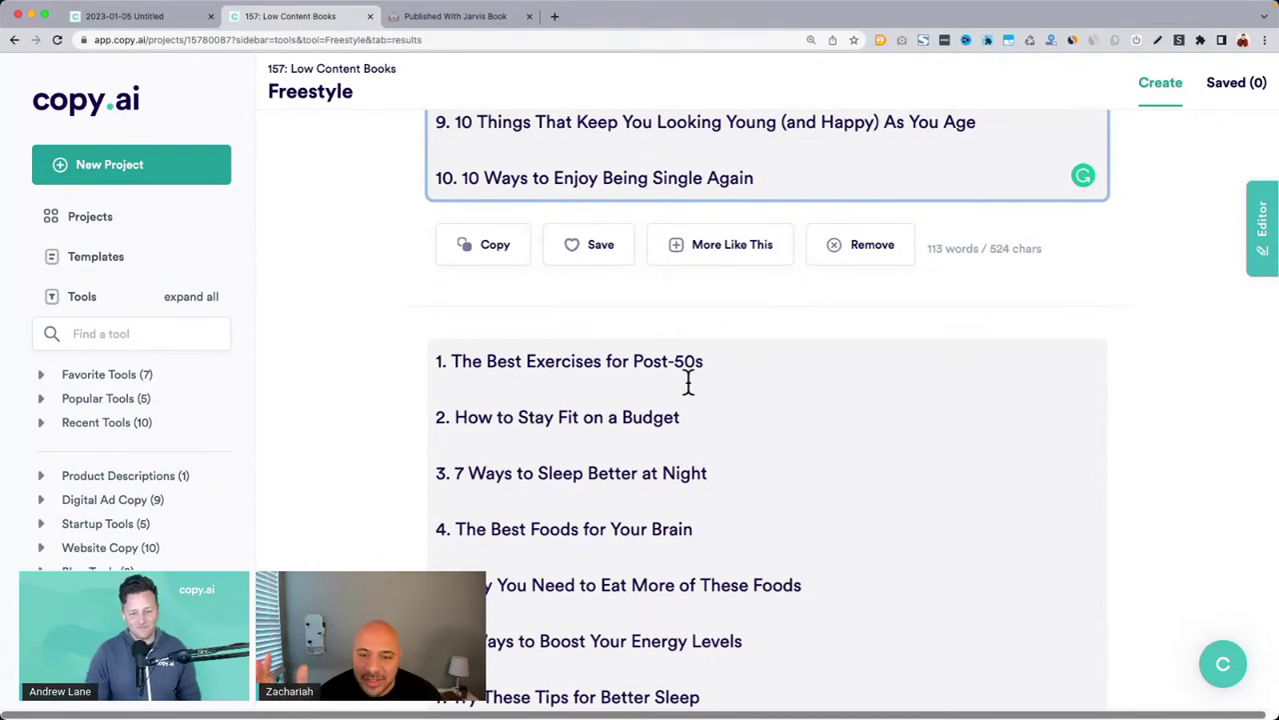
pyautogui.scroll(-2, 688, 380)
pyautogui.scroll(4, 687, 380)
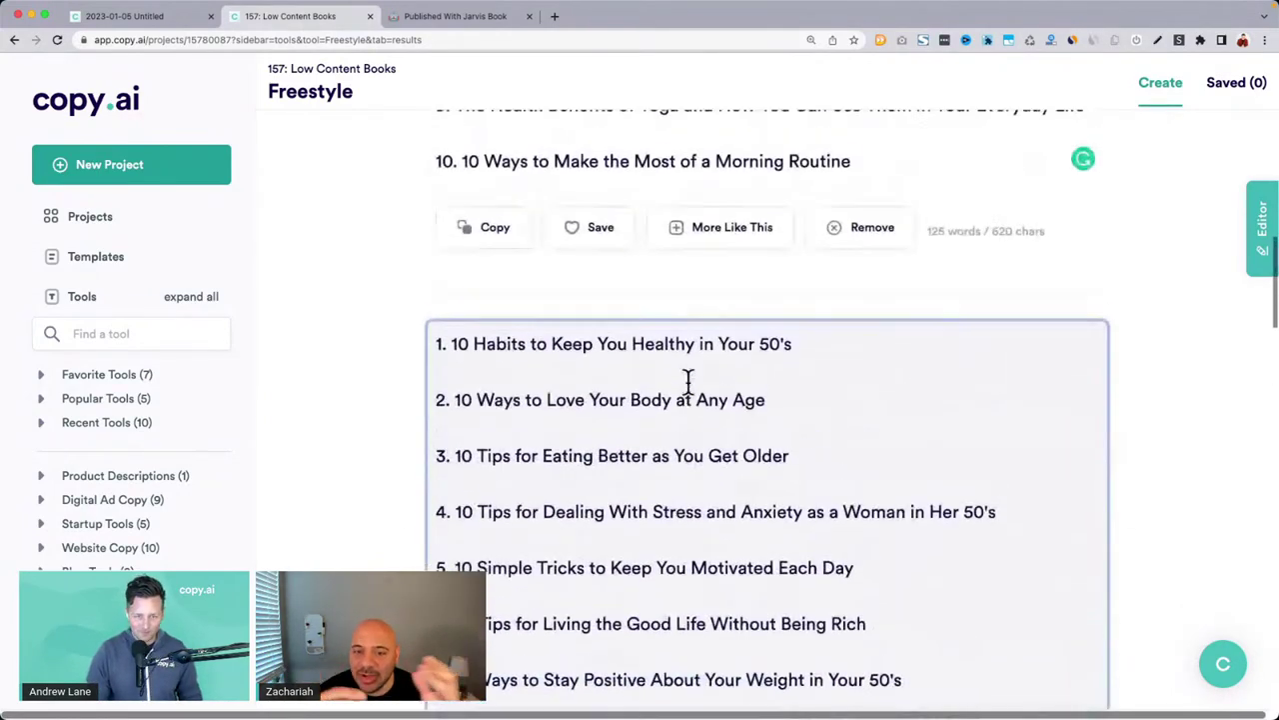
# Step: In the first idea list, highlight "30 Ways to Get Your Legs Moving" and "How to Keep Your Energy Up After a Long Day at Work"
pyautogui.scroll(8, 687, 380)
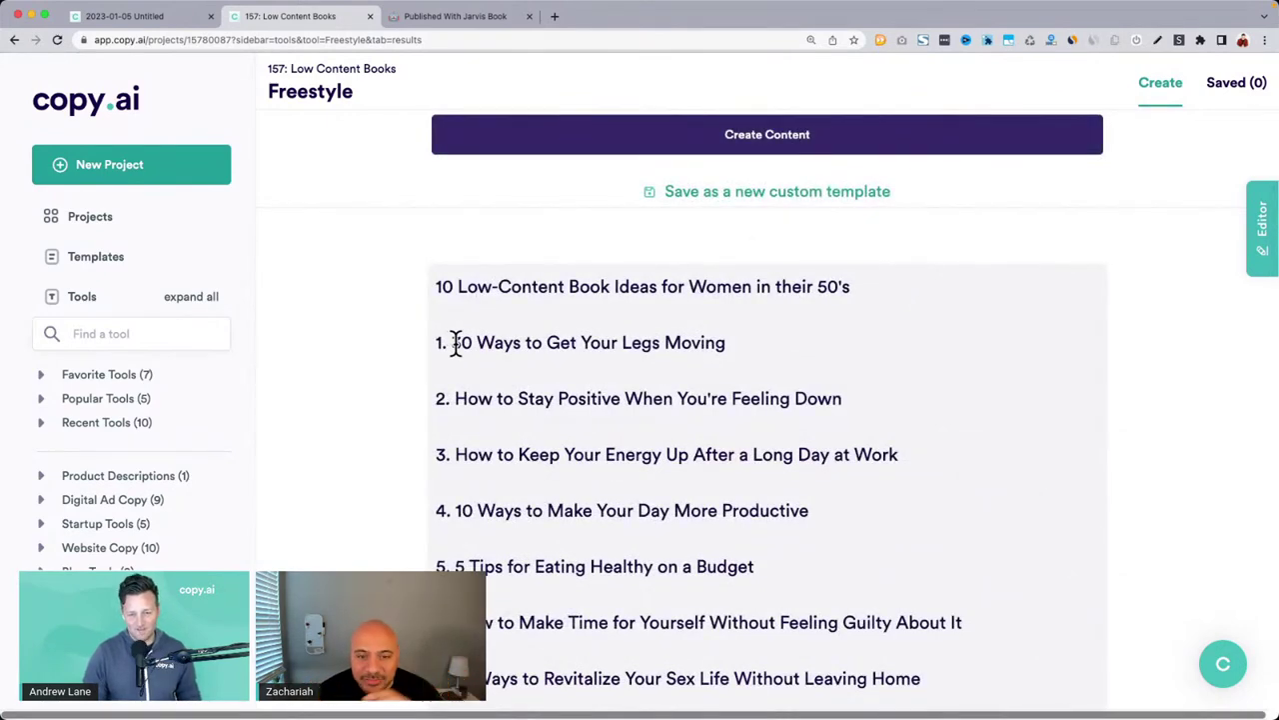
pyautogui.moveTo(455, 342); pyautogui.dragTo(780, 346)
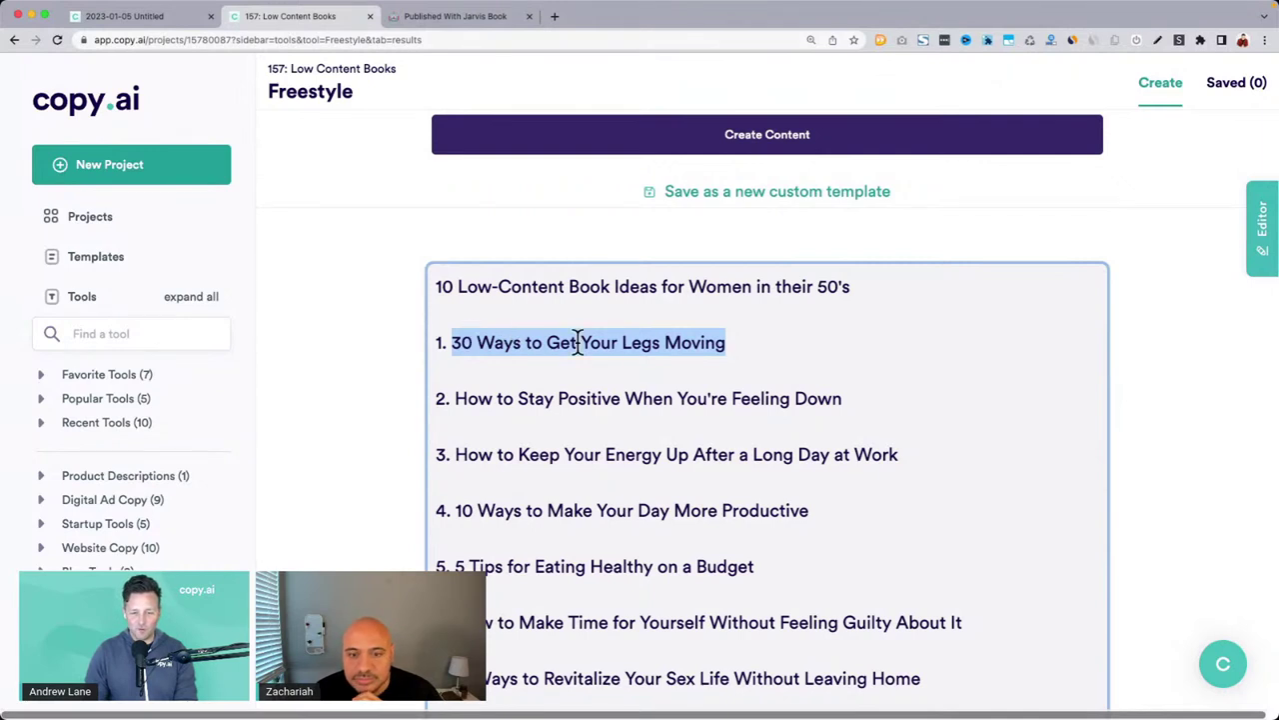
pyautogui.scroll(-1, 659, 418)
pyautogui.click(851, 369)
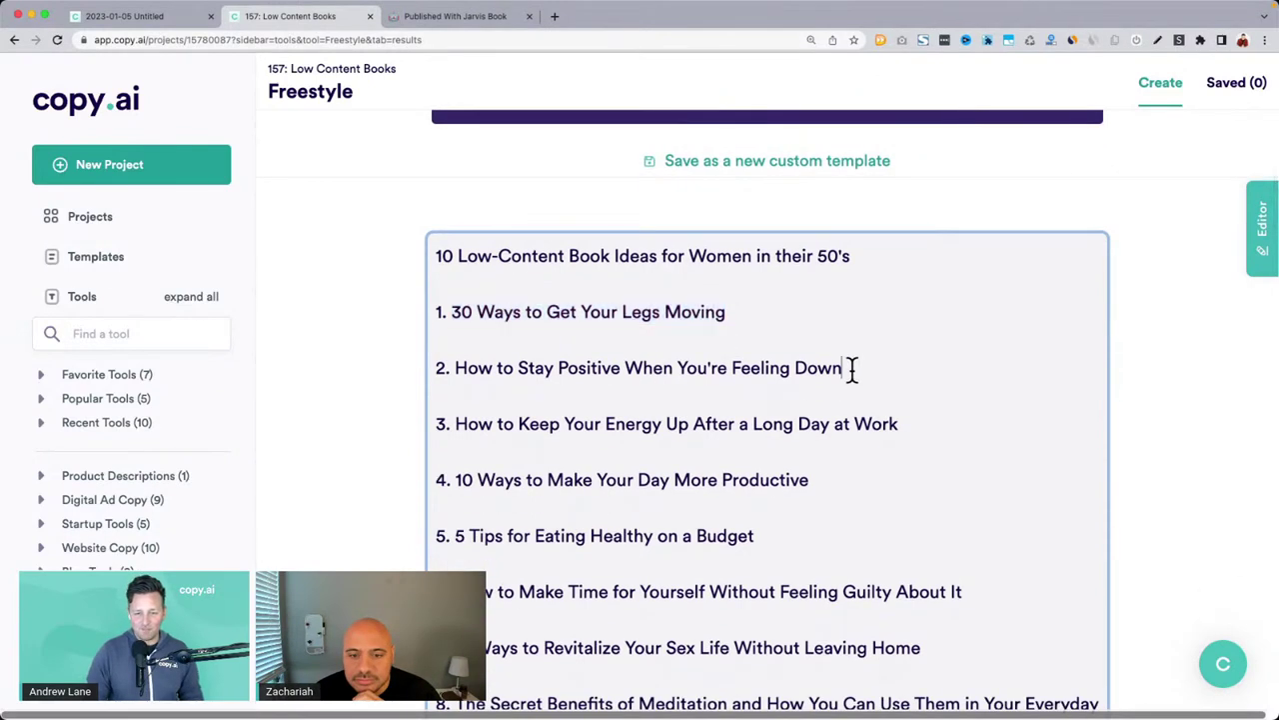
pyautogui.moveTo(909, 423)
pyautogui.mouseDown()
pyautogui.moveTo(457, 415)
pyautogui.moveTo(926, 427)
pyautogui.mouseUp()
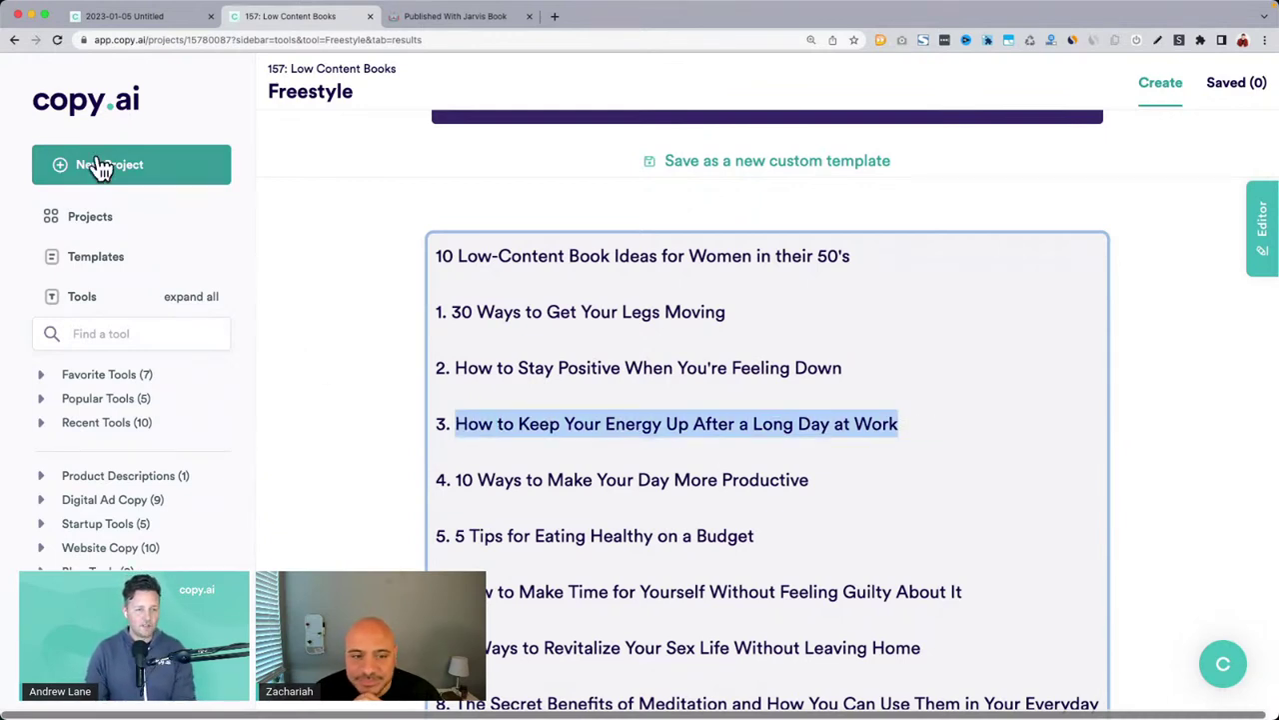
pyautogui.scroll(6, 334, 262)
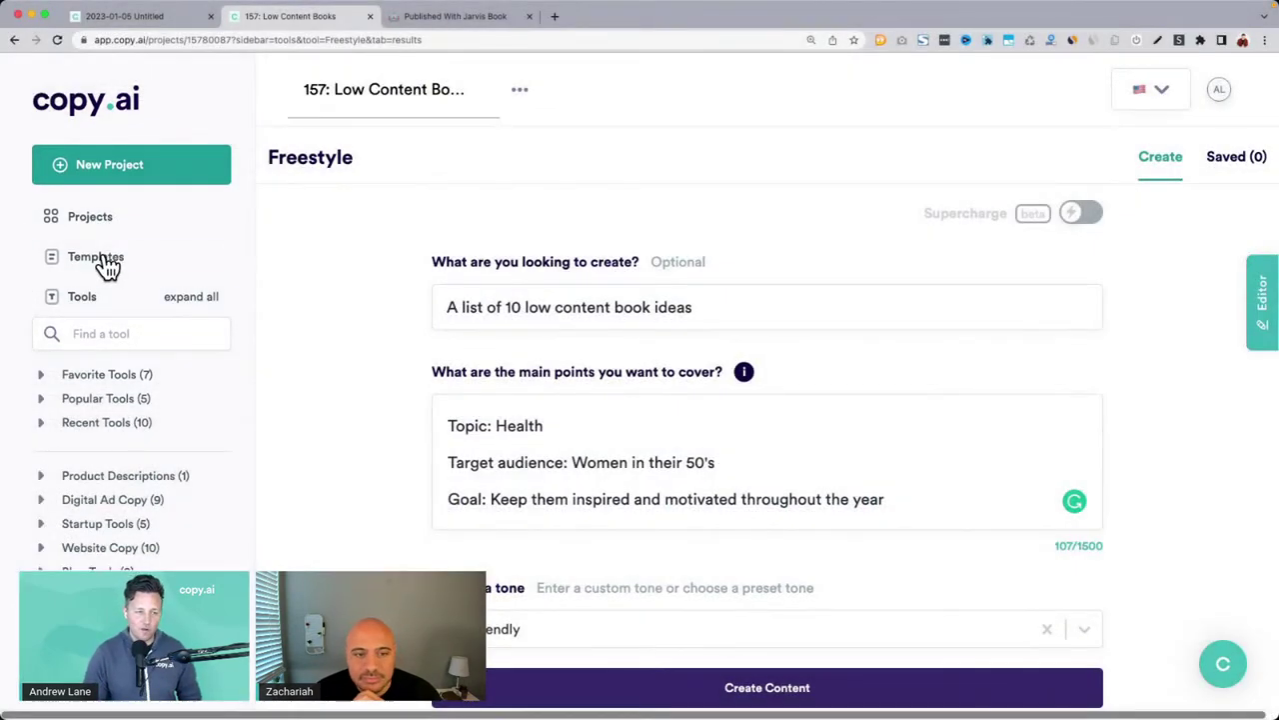
pyautogui.click(104, 258)
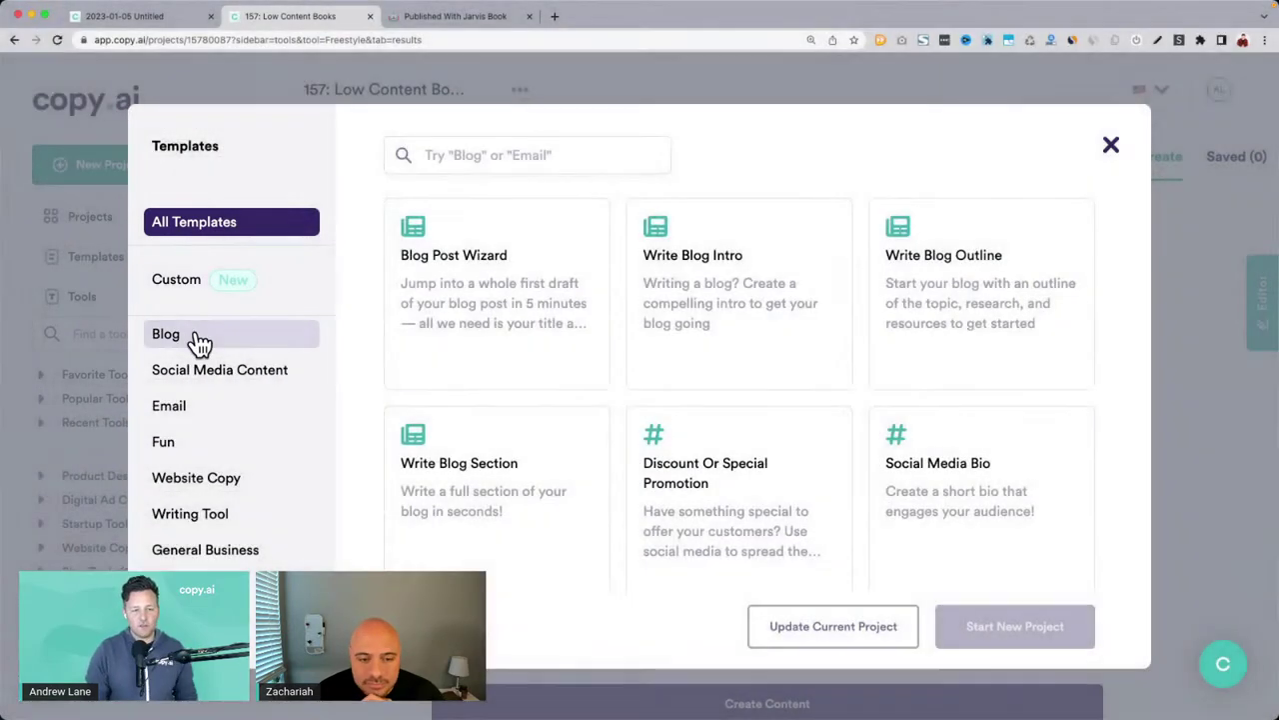
pyautogui.click(516, 296)
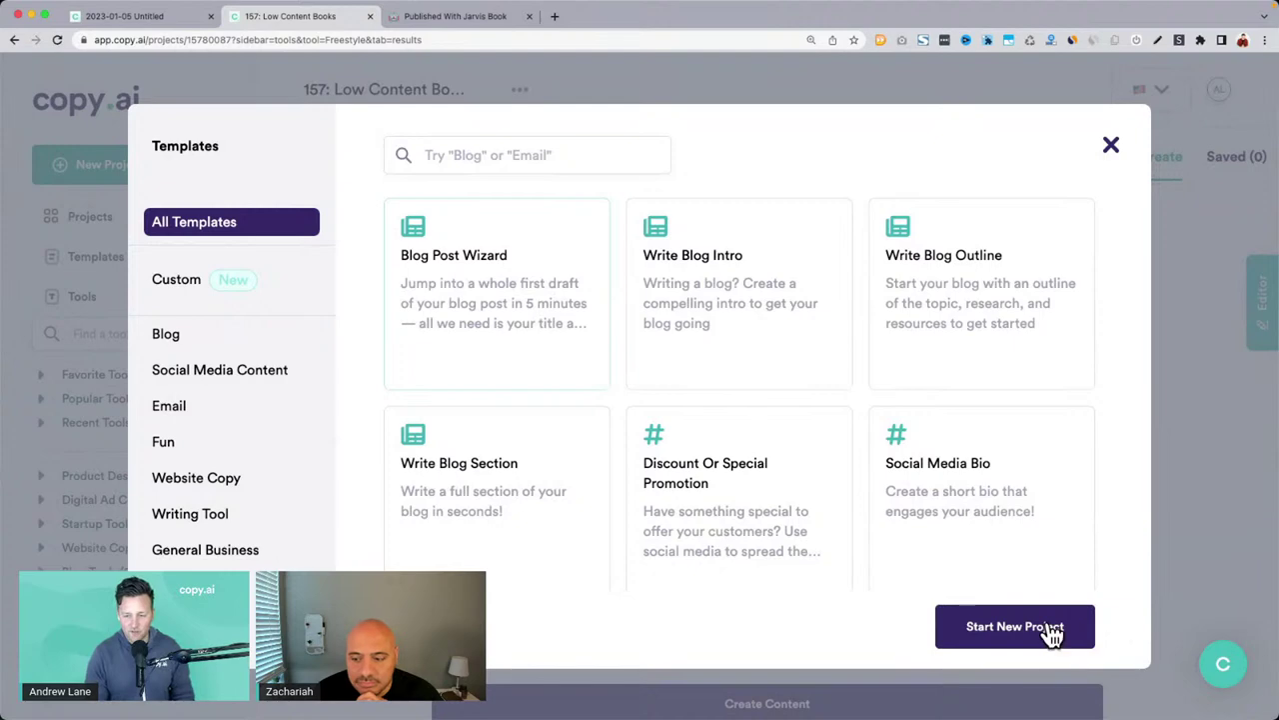
pyautogui.click(1111, 147)
# Step: Save the first list of book ideas and paste a copy of it into the project's editor
pyautogui.scroll(-10, 540, 363)
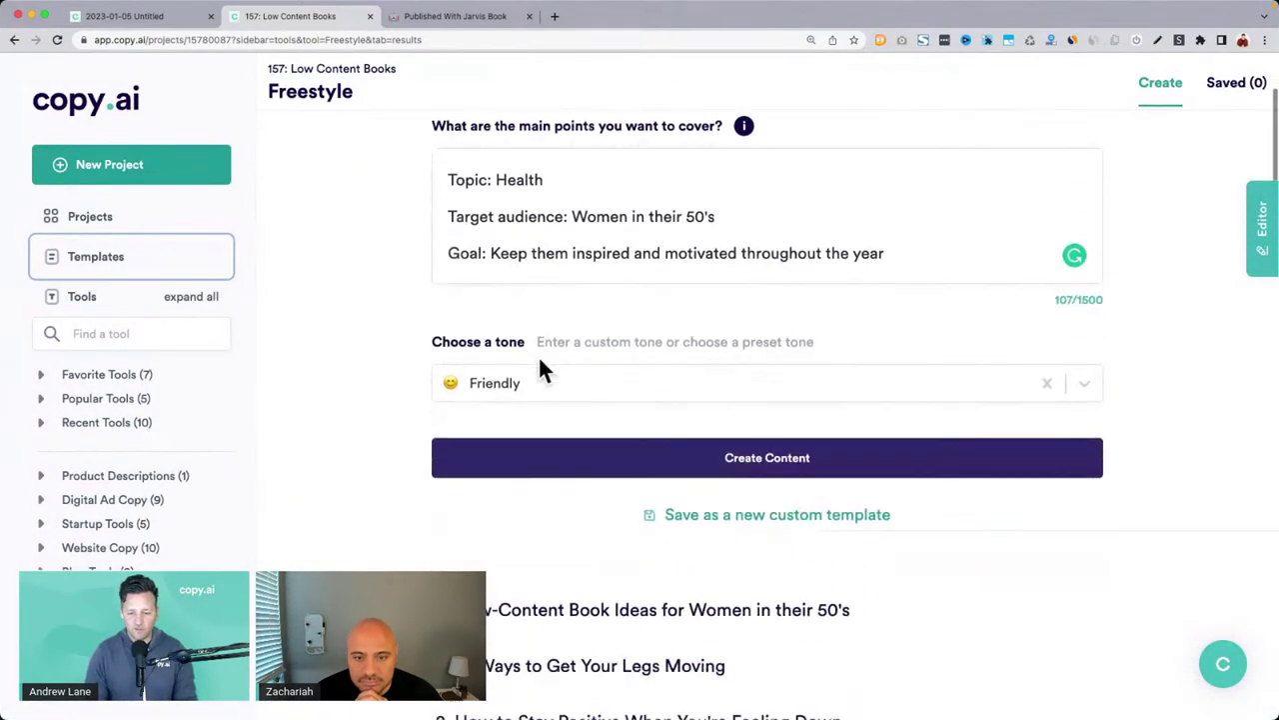
pyautogui.scroll(-3, 540, 357)
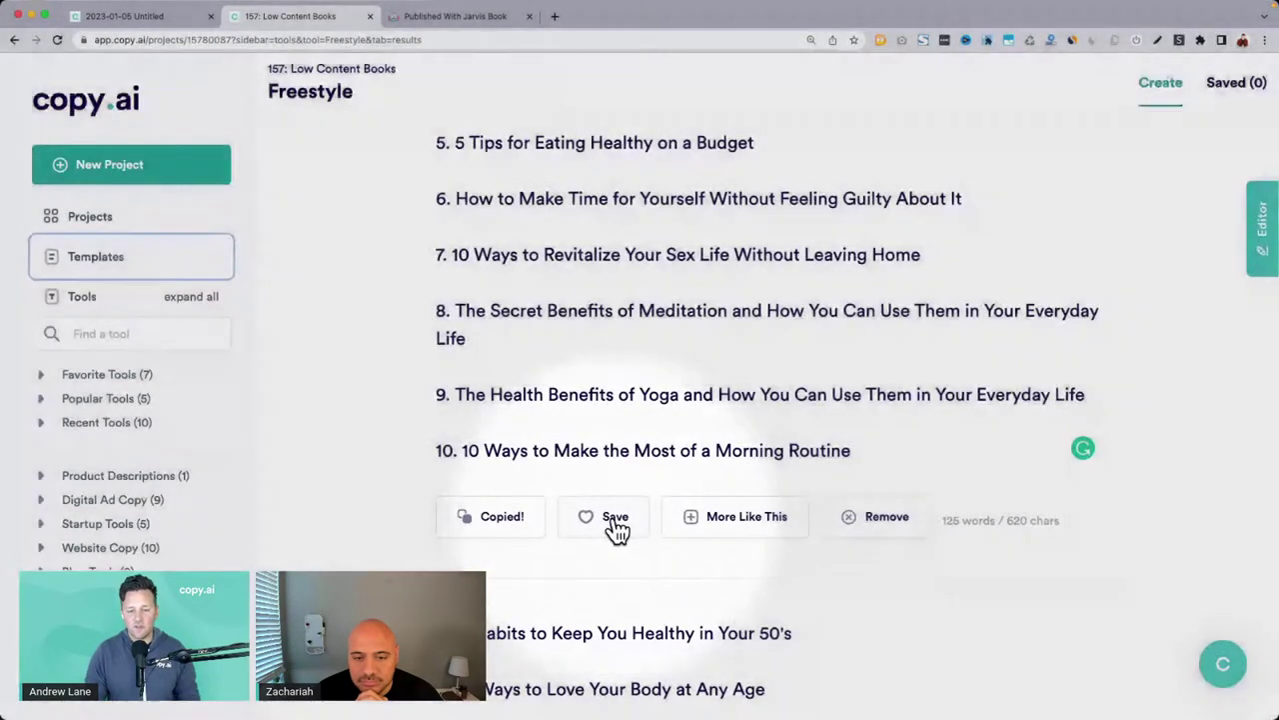
pyautogui.click(614, 527)
pyautogui.click(1265, 226)
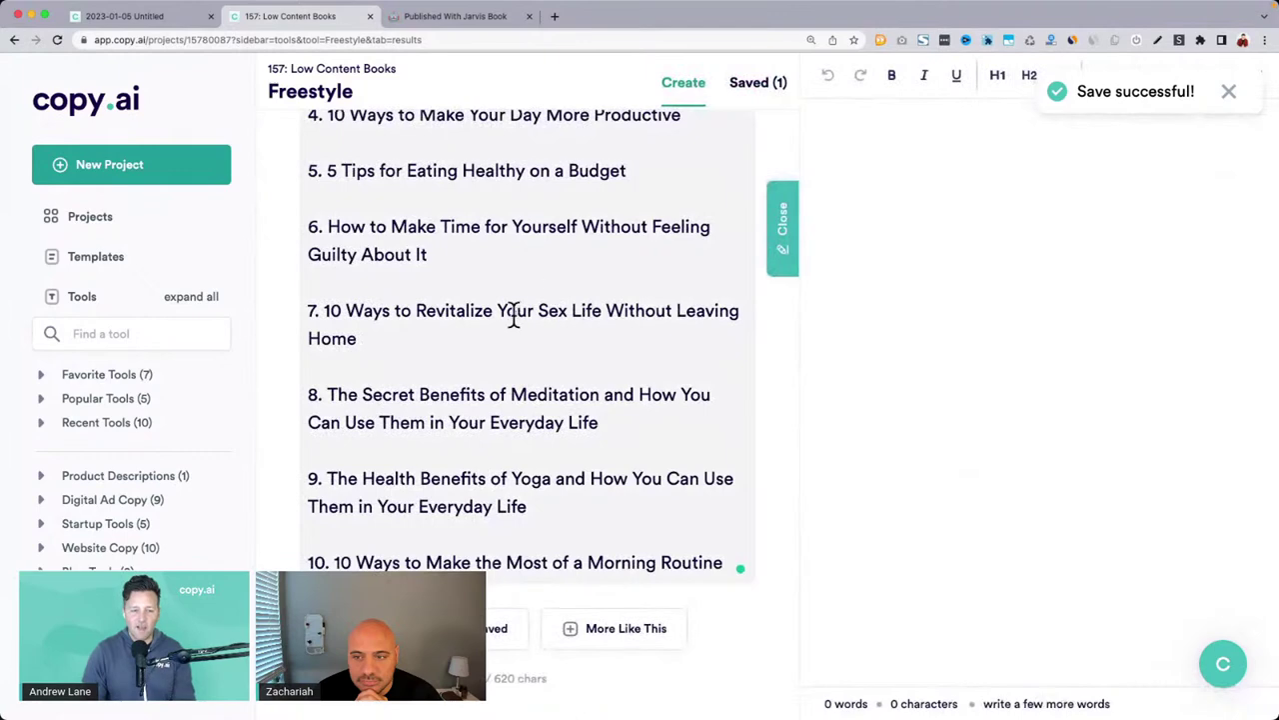
pyautogui.hotkey('ctrl', 'v')
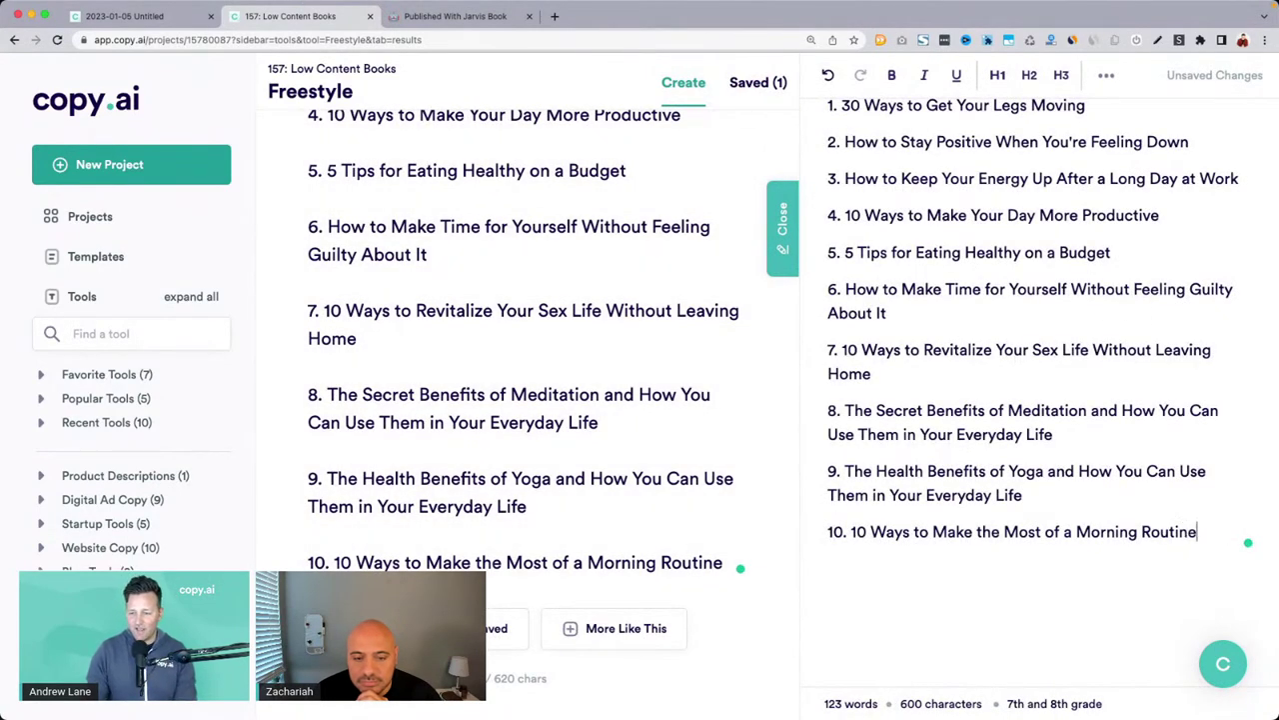
# Step: Copy the idea list starting with "The Best Exercises for Post-50s" and paste it below the first list in the editor
pyautogui.scroll(8, 564, 365)
pyautogui.scroll(-4, 565, 360)
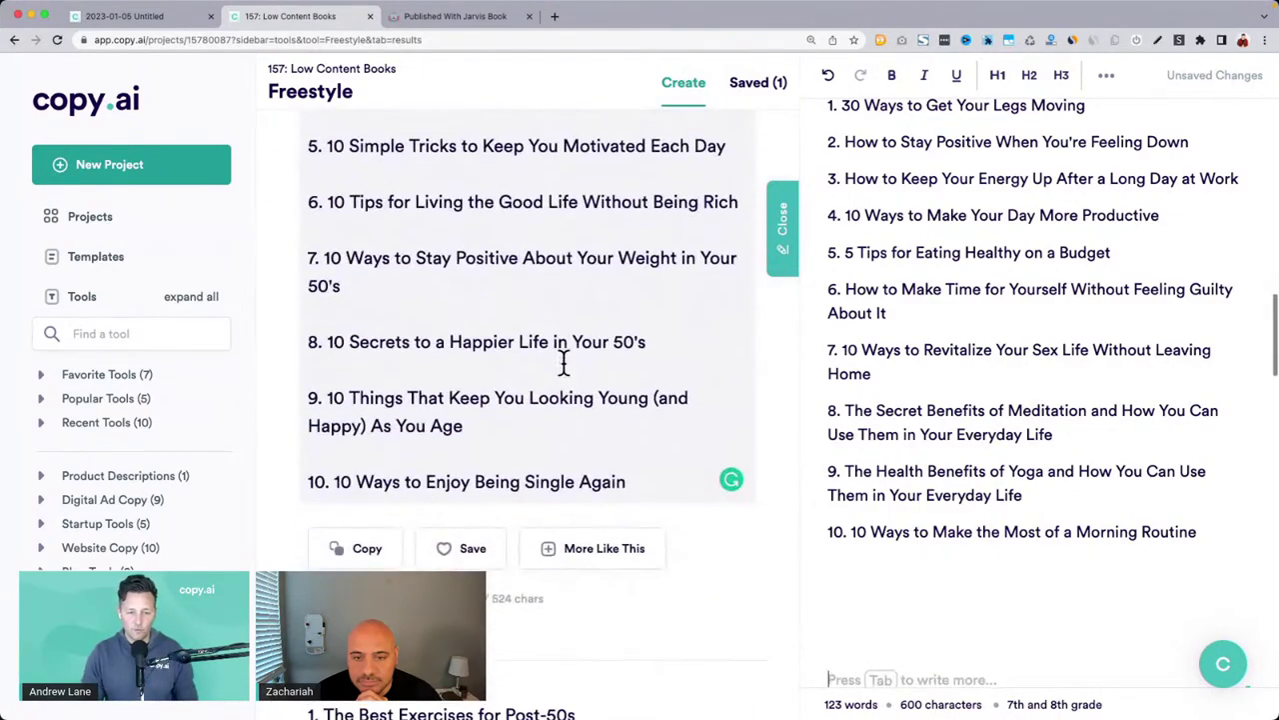
pyautogui.scroll(-8, 370, 548)
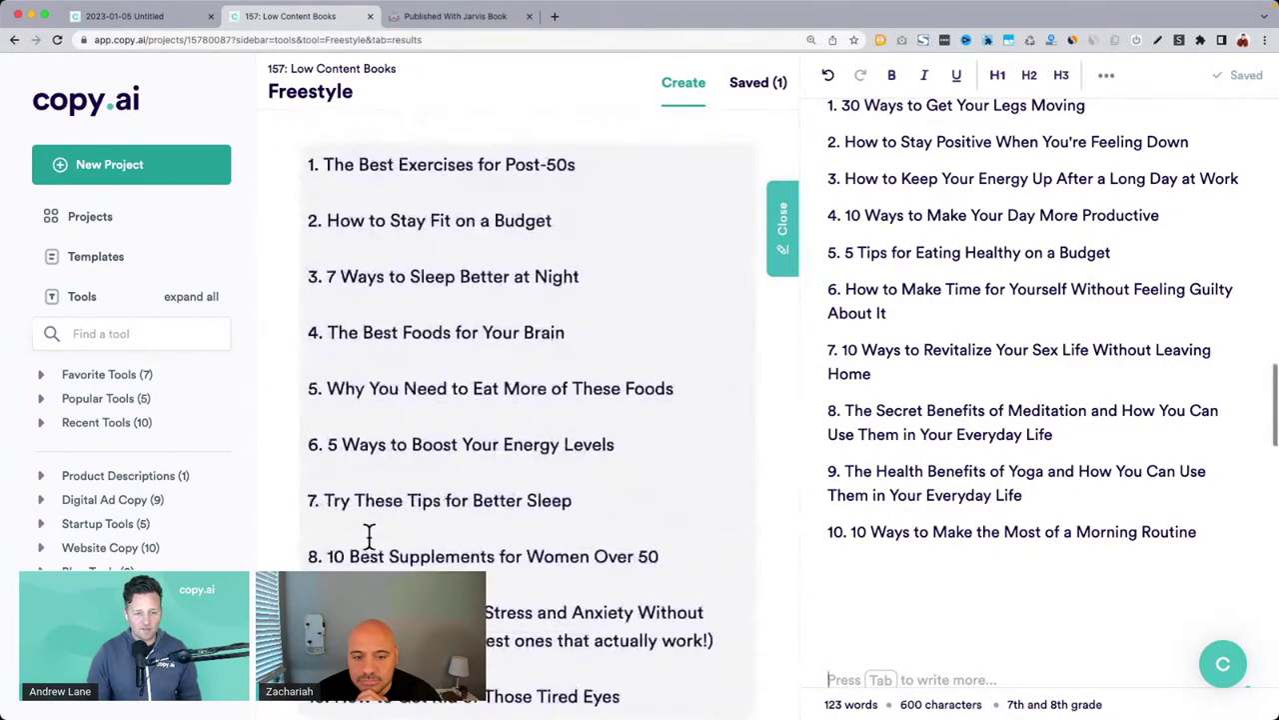
pyautogui.click(368, 512)
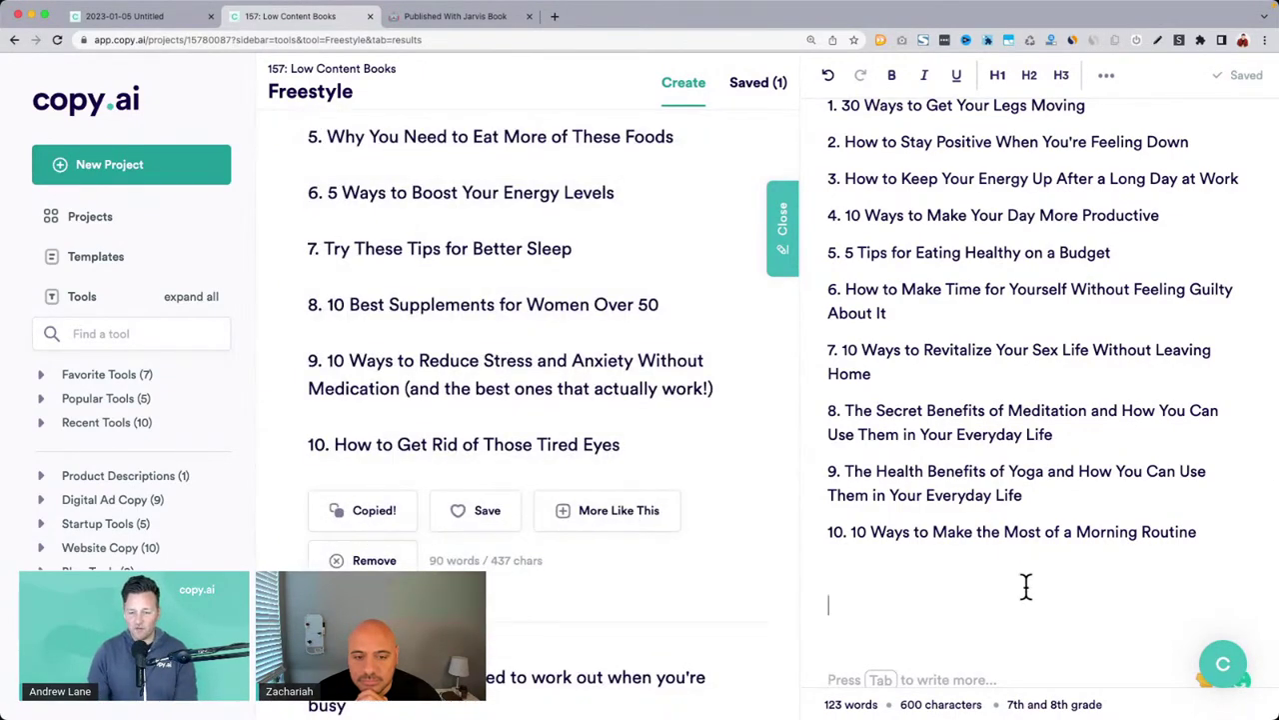
pyautogui.press('super+v')
# Step: Copy the list starting with "How to make your own face mask" and paste it at the editor's end after several blank lines
pyautogui.scroll(-5, 514, 409)
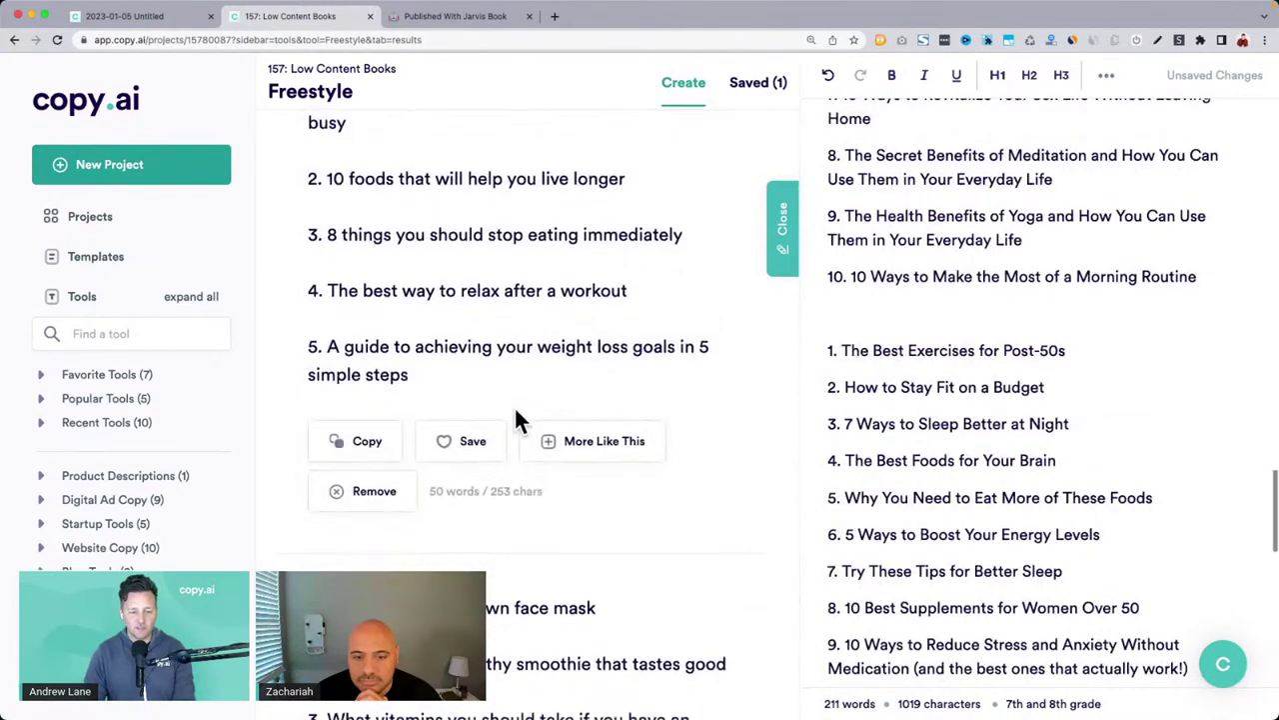
pyautogui.scroll(-12, 516, 412)
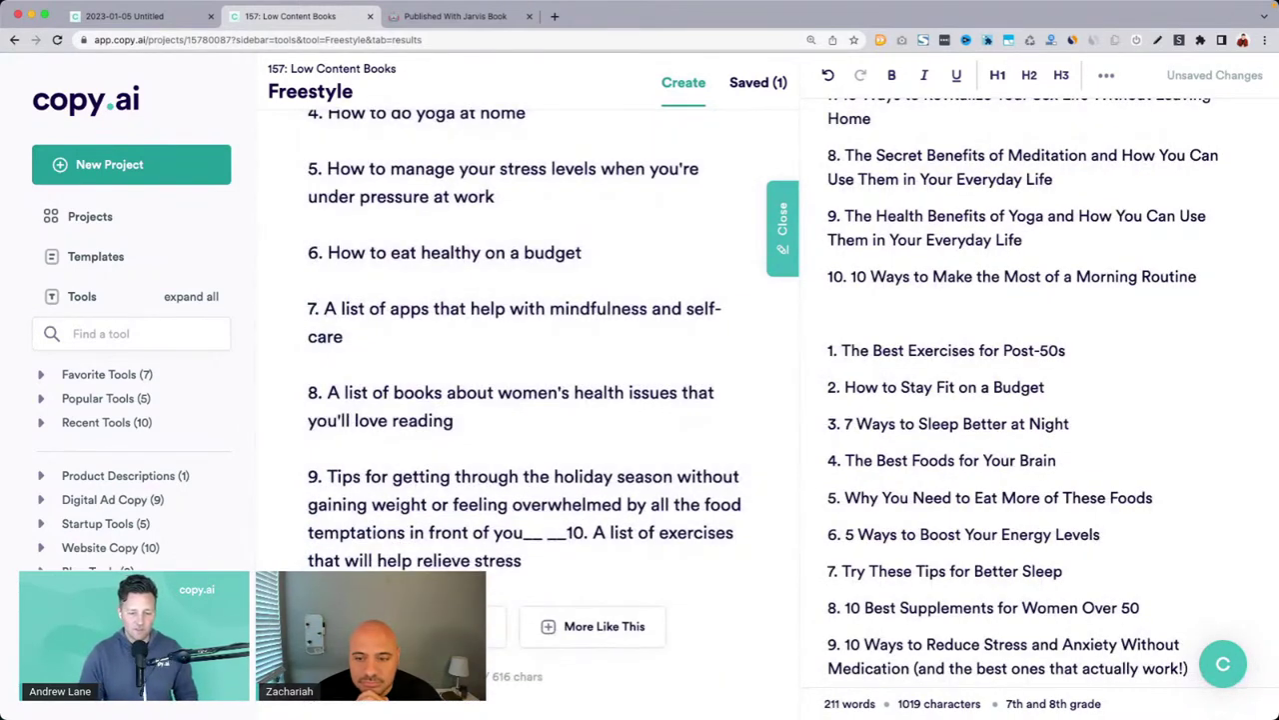
pyautogui.click(907, 583)
pyautogui.press('super+Down')
pyautogui.press('Return')
pyautogui.press('Return')
pyautogui.press('Return')
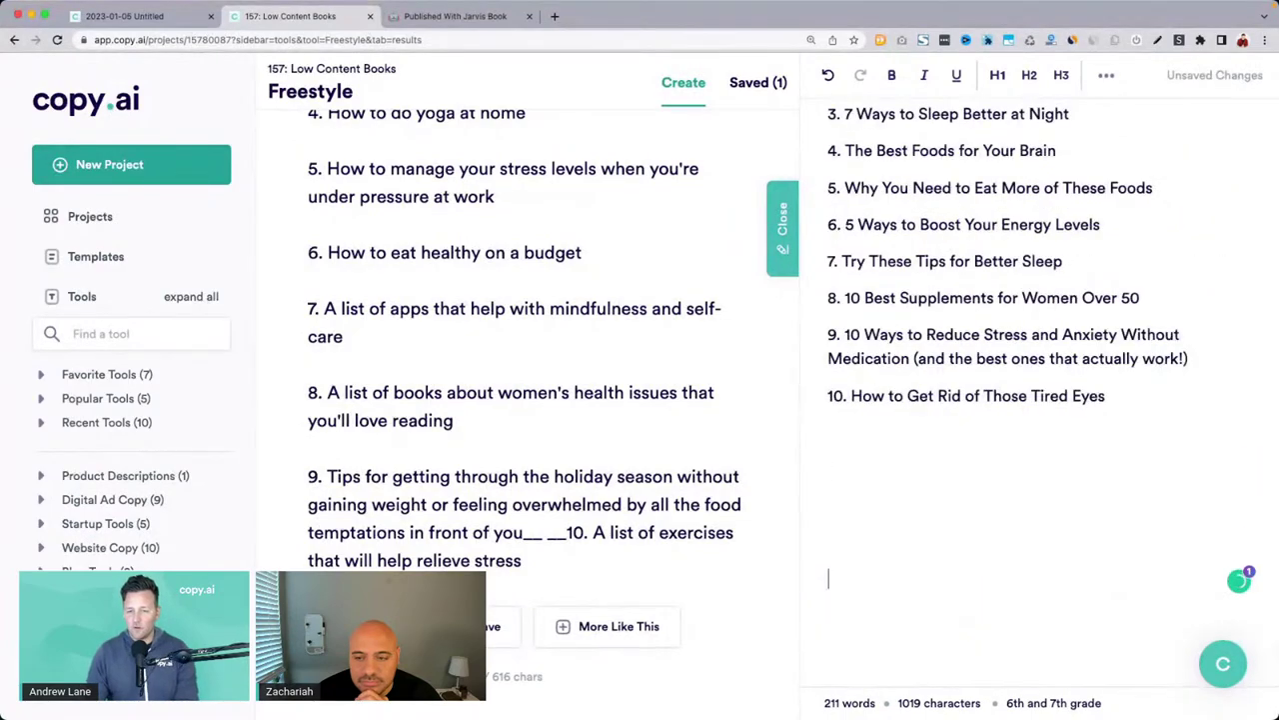
pyautogui.press('super+v')
# Step: Review the pasted idea lists in the editor alongside the original Freestyle prompt
pyautogui.scroll(10, 991, 494)
pyautogui.scroll(-10, 990, 494)
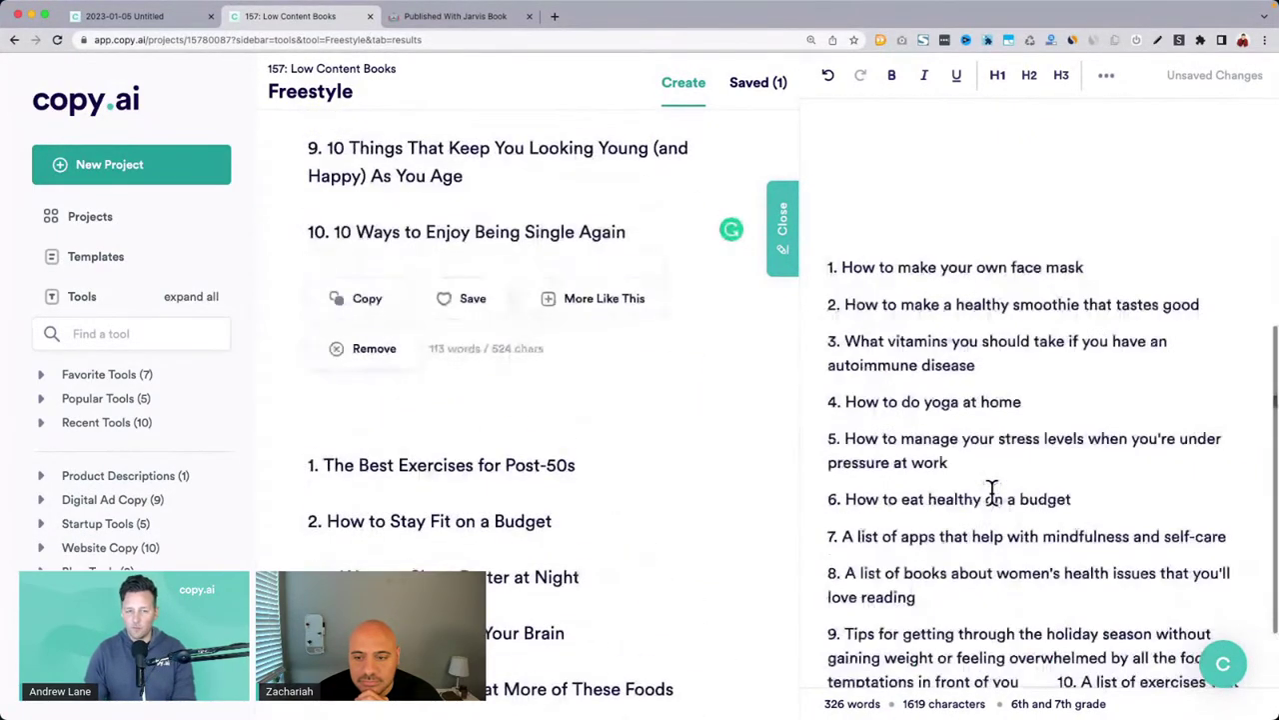
pyautogui.scroll(15, 507, 420)
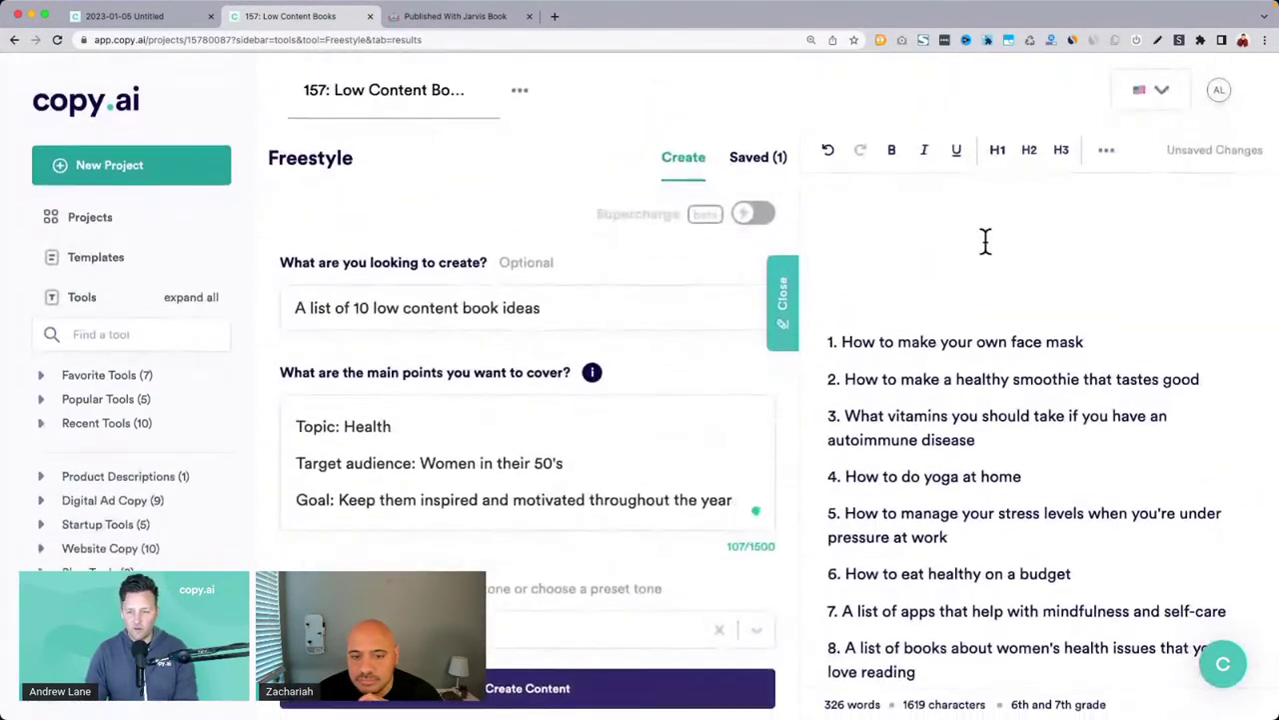
pyautogui.click(984, 240)
pyautogui.scroll(-5, 831, 335)
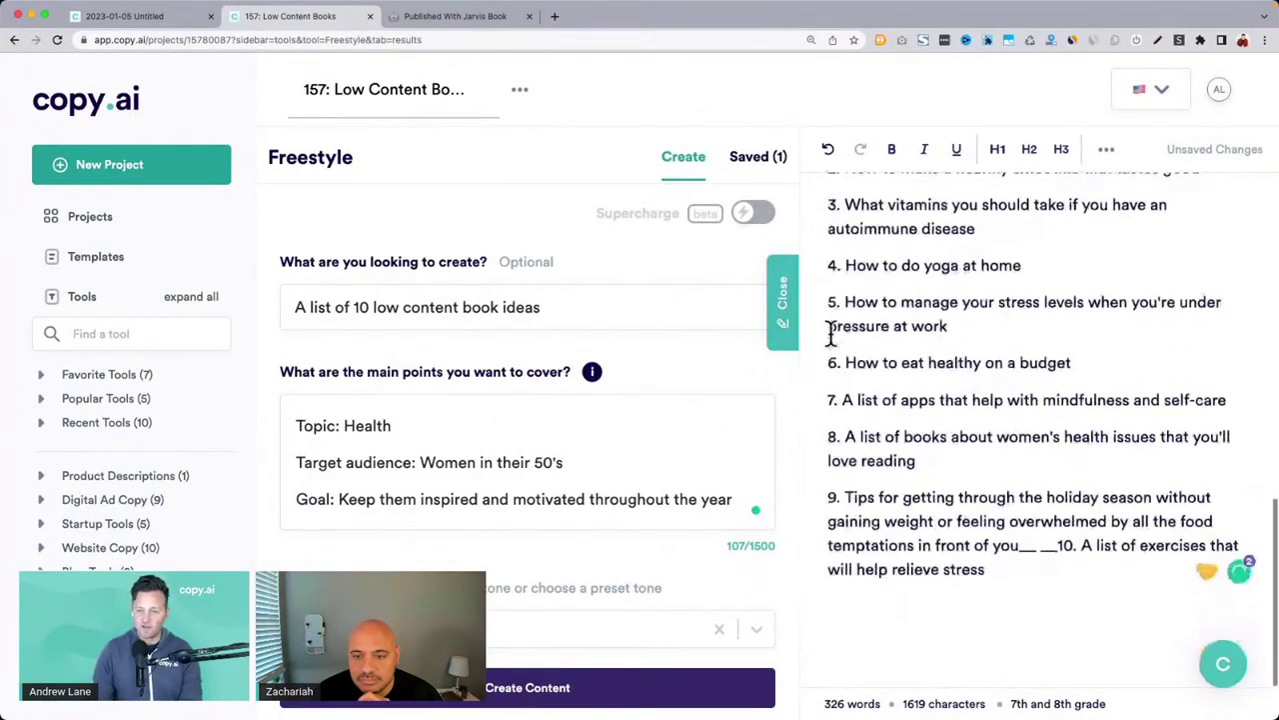
pyautogui.scroll(3, 831, 335)
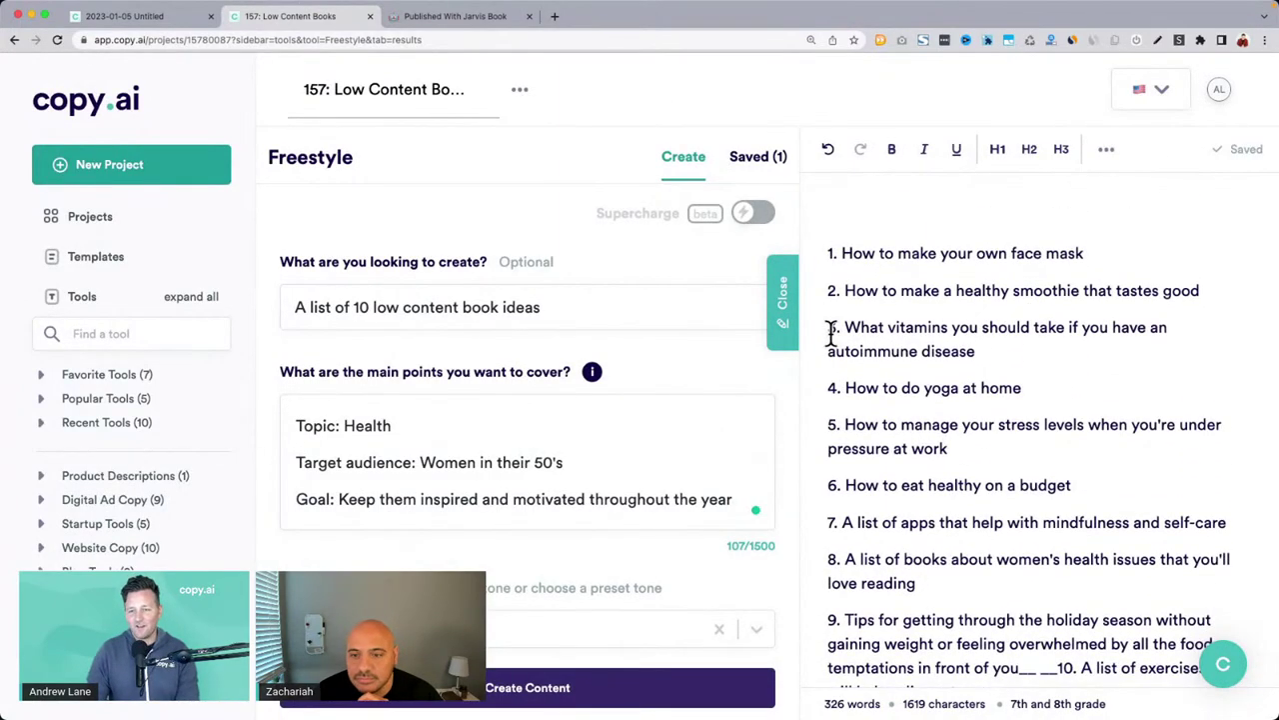
pyautogui.scroll(10, 1013, 391)
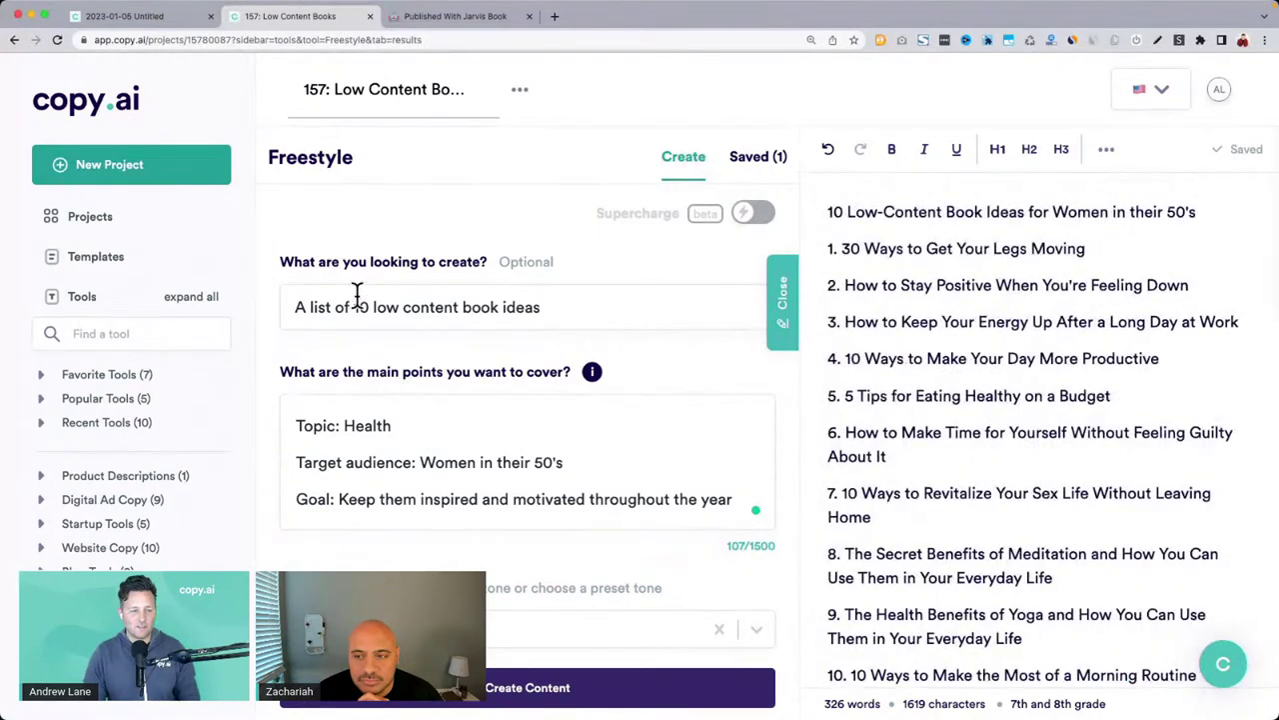
pyautogui.click(922, 338)
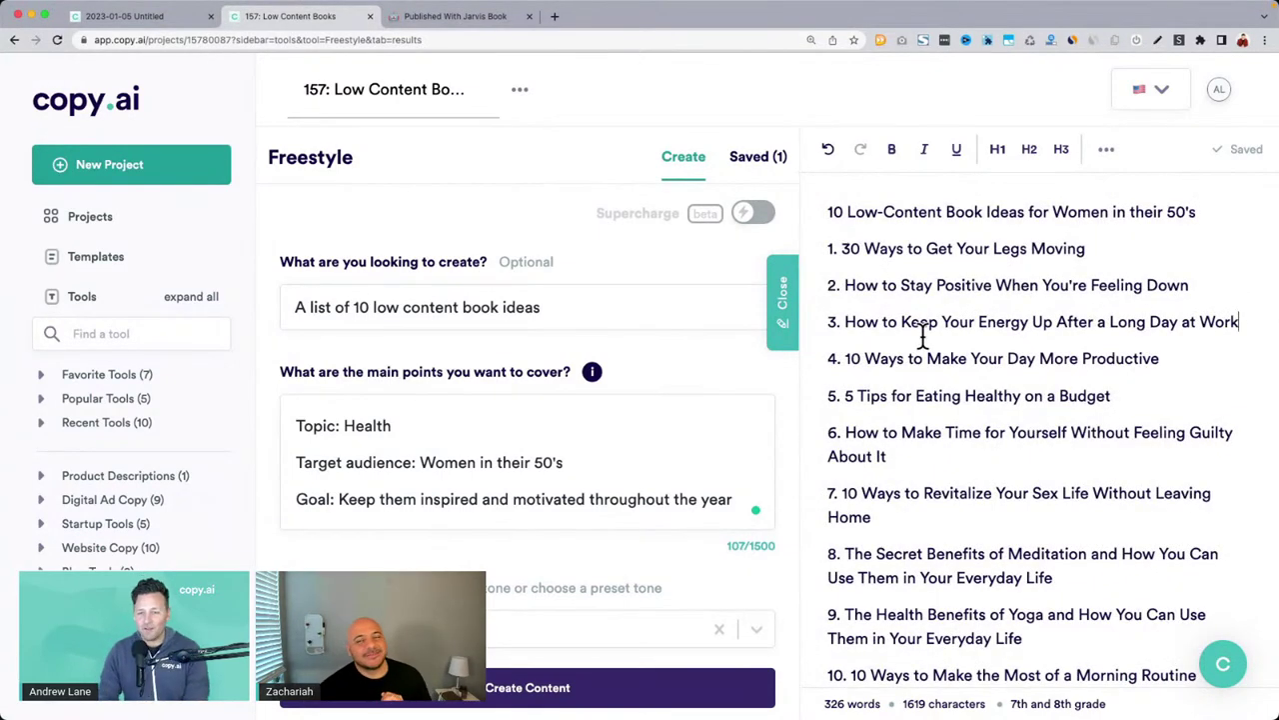
# Step: Start a new project from the Blog Post Wizard template
pyautogui.click(104, 254)
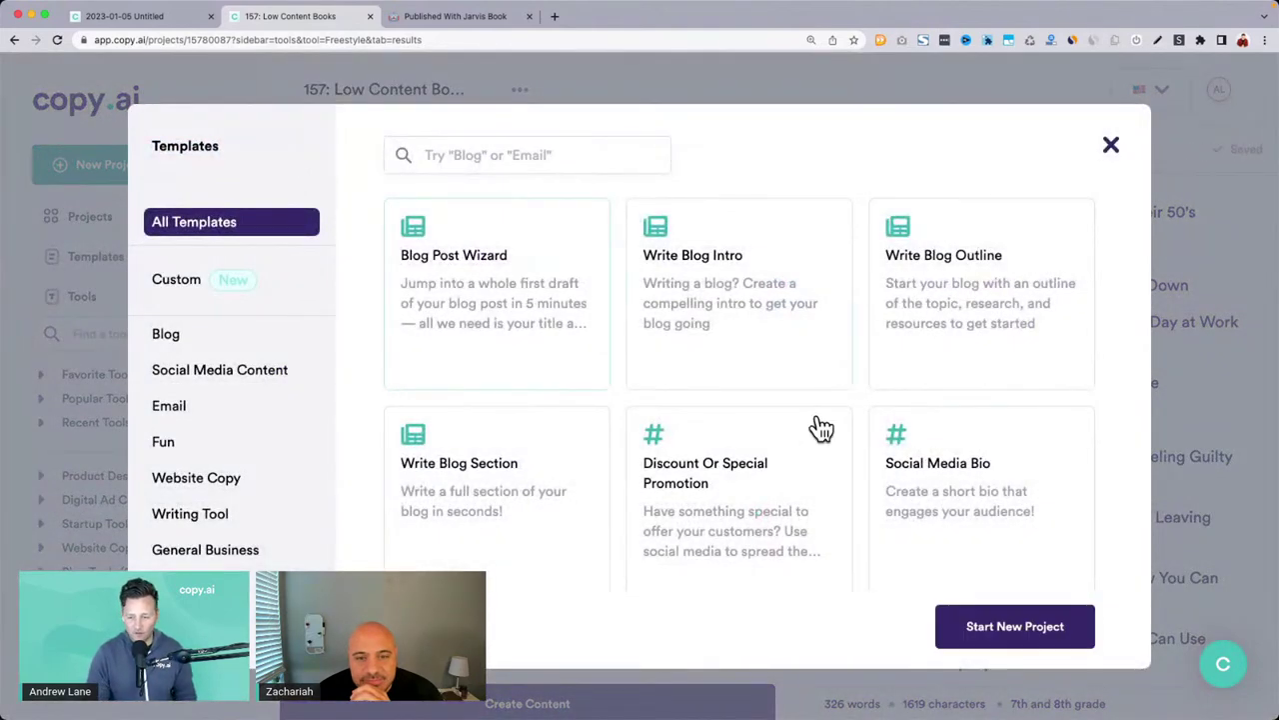
pyautogui.click(1015, 626)
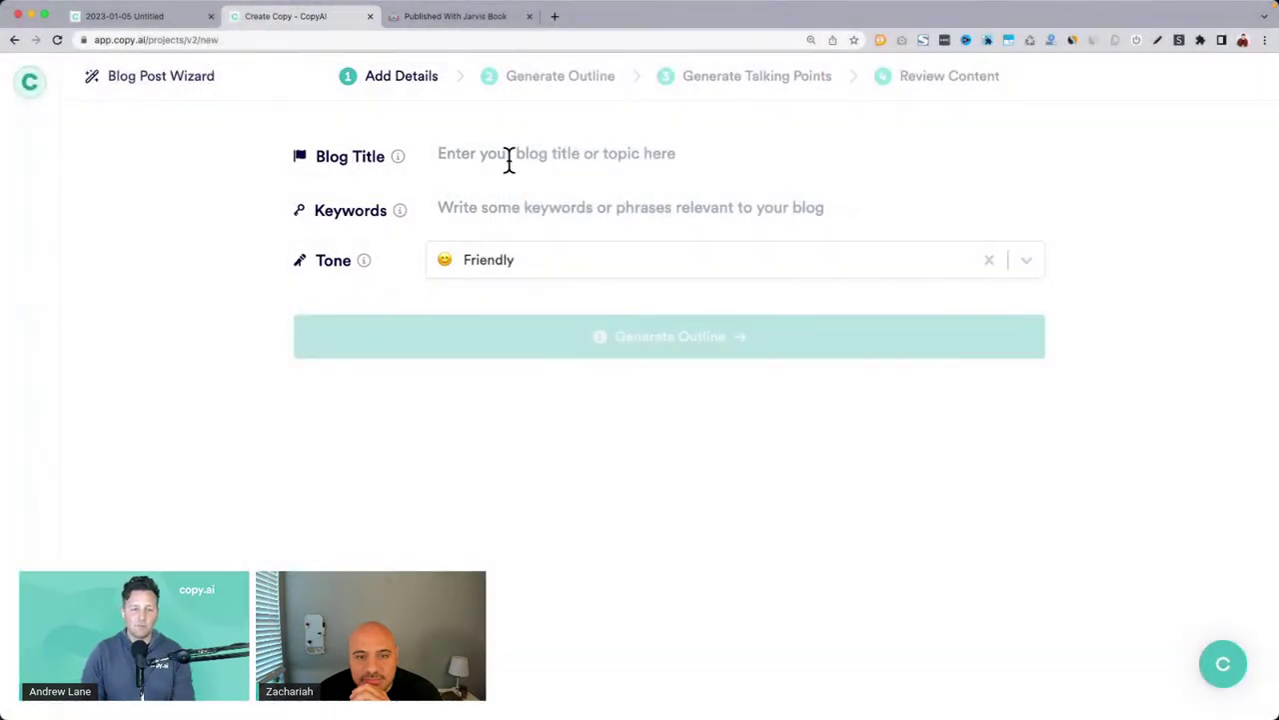
pyautogui.click(509, 157)
pyautogui.hotkey('ctrl', 'v')
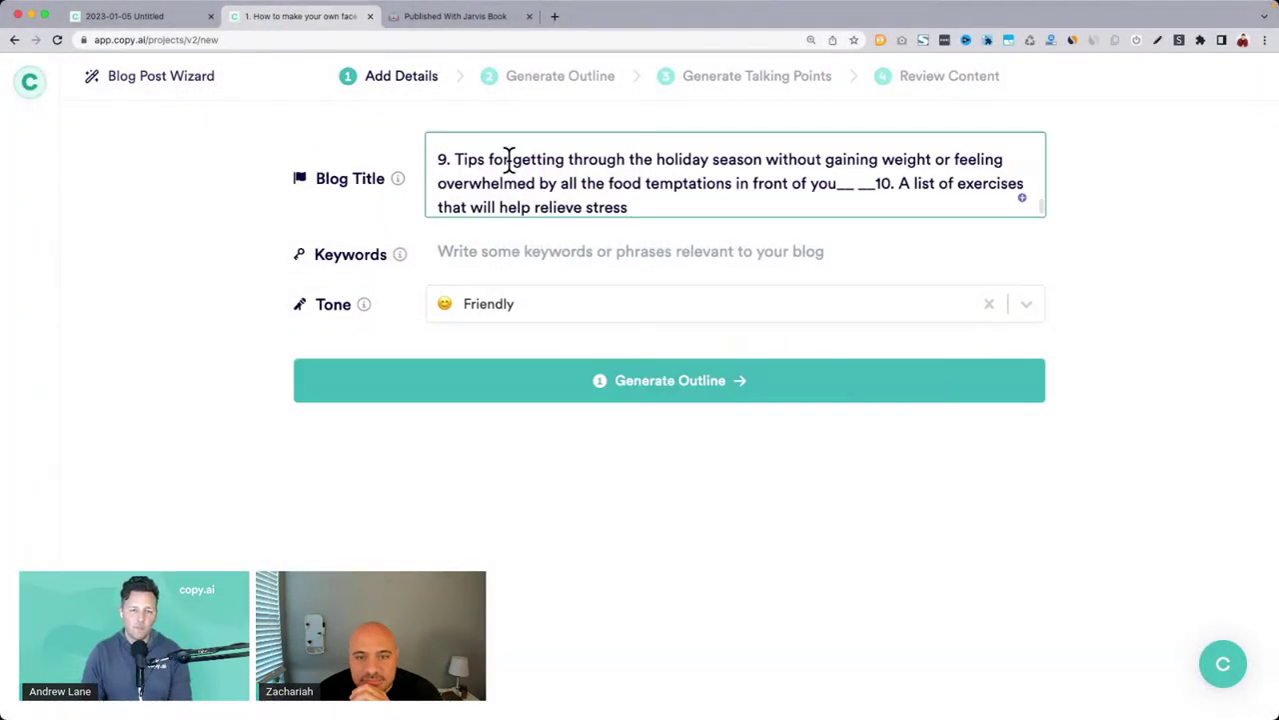
pyautogui.press('super+a')
pyautogui.press('BackSpace')
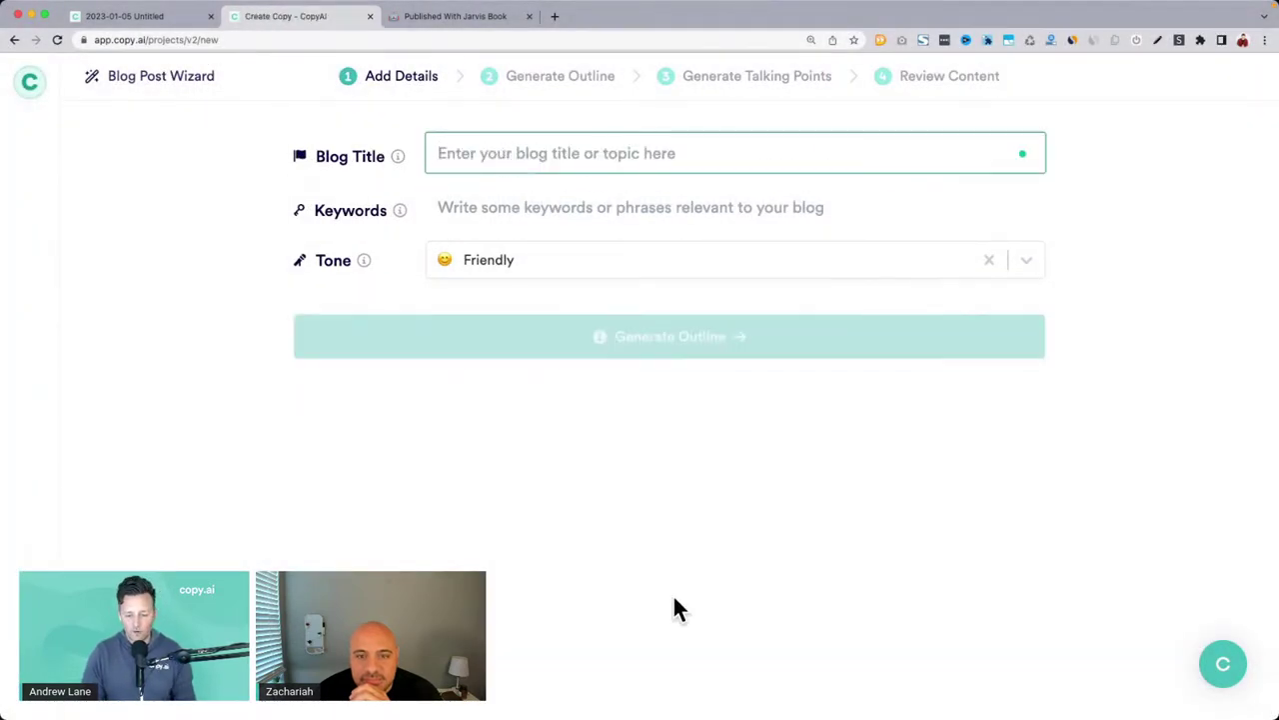
# Step: Enter "How to Keep Your Energy Up After a Long Day at Work" as the blog title
pyautogui.press('super+Tab')
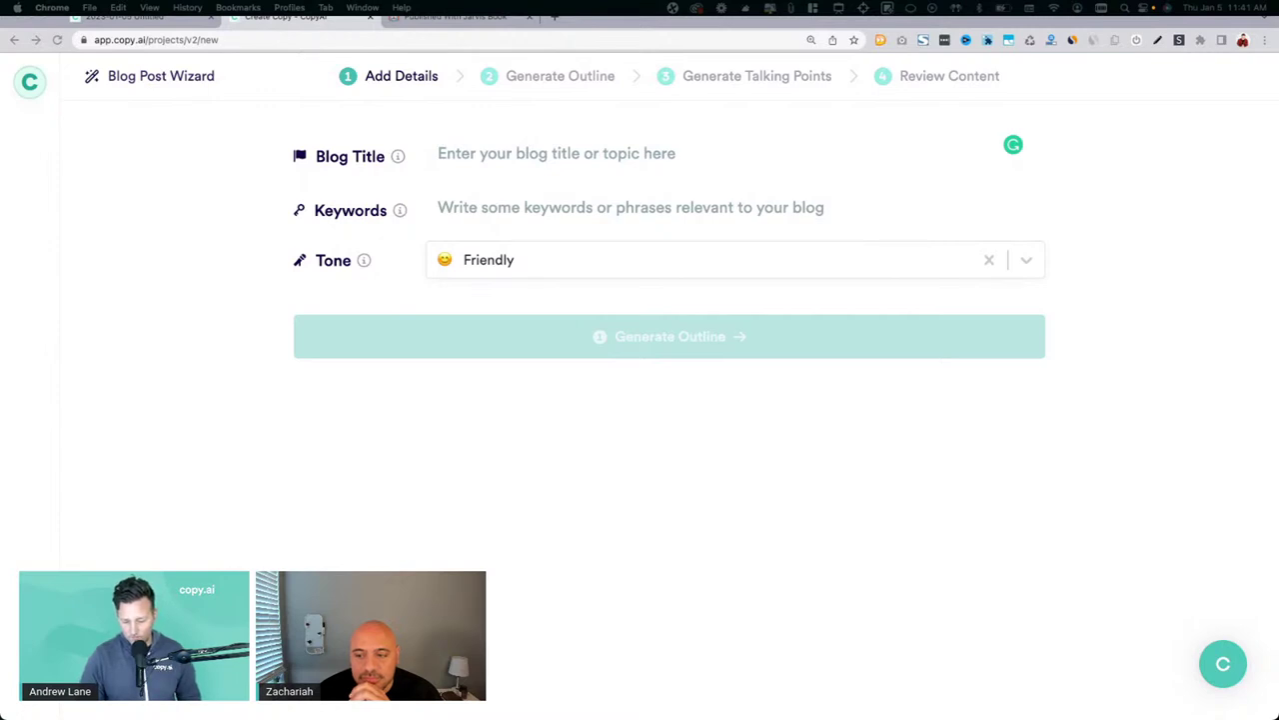
pyautogui.click(463, 133)
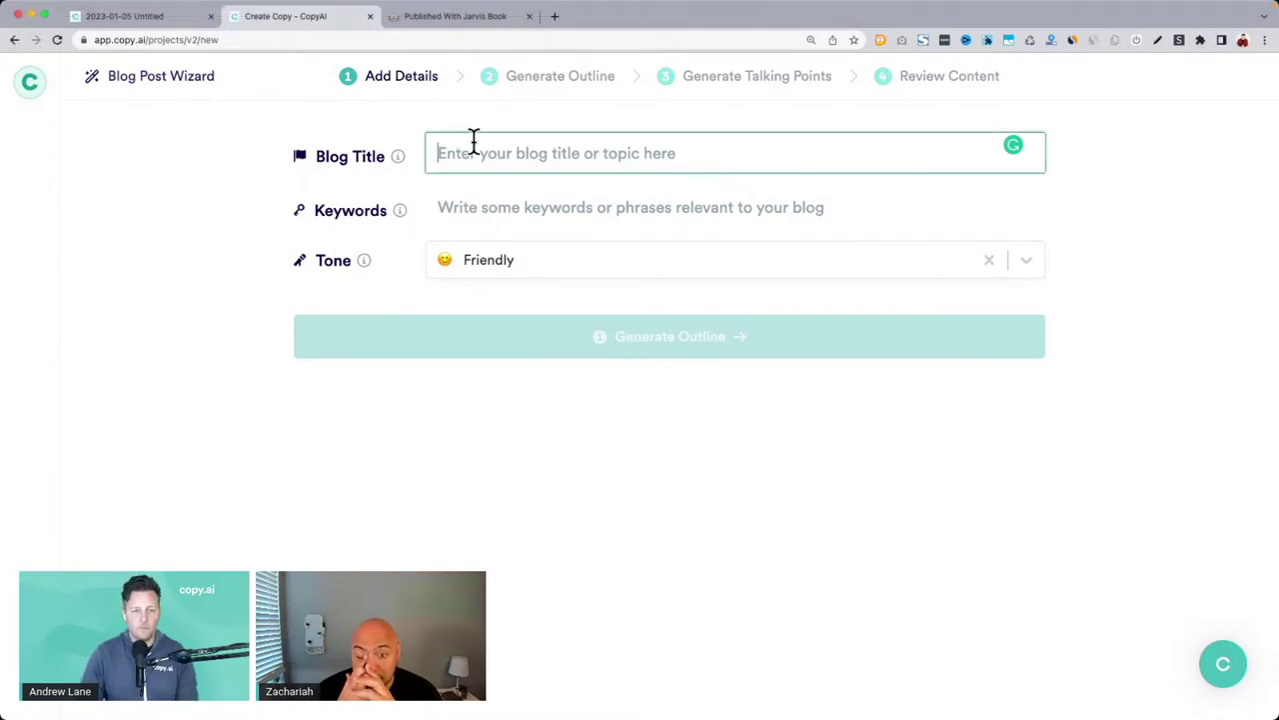
pyautogui.write('How to Keep Your Energy Up After a Long Day at Work')
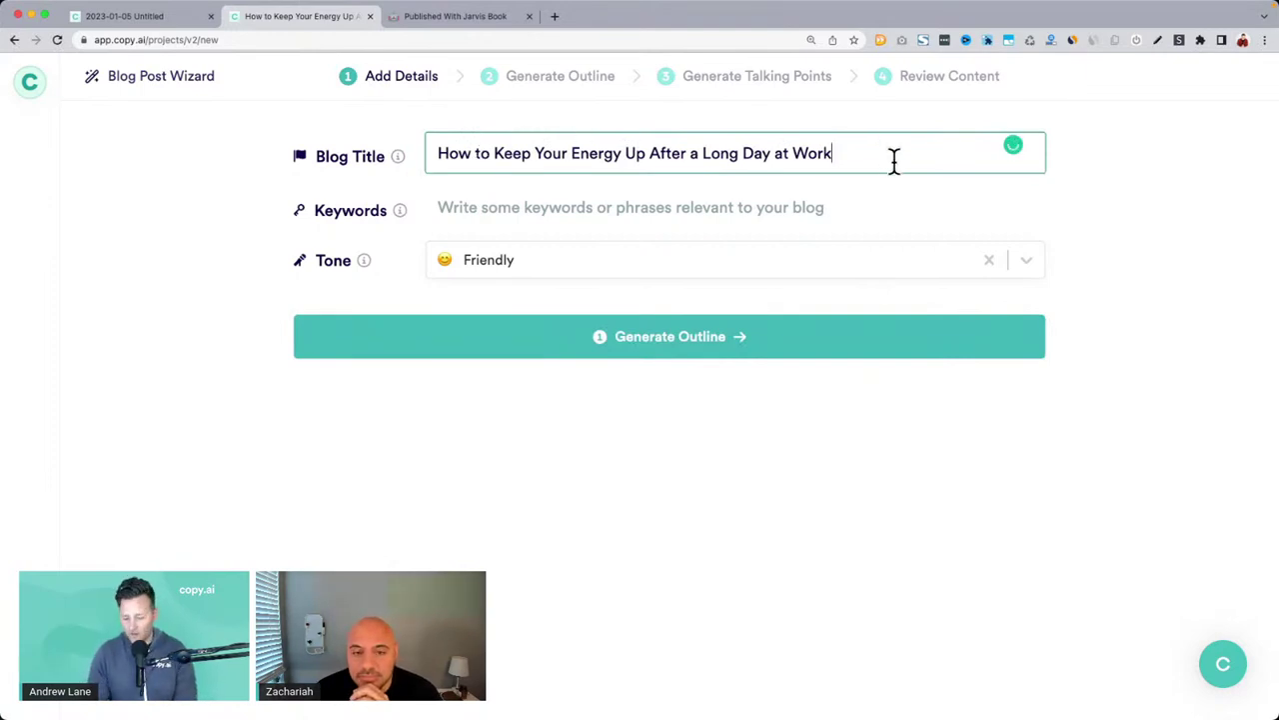
# Step: Append " - For women in their 50's who want to be more healthy and lose weight" to the blog title
pyautogui.write('- For wome')
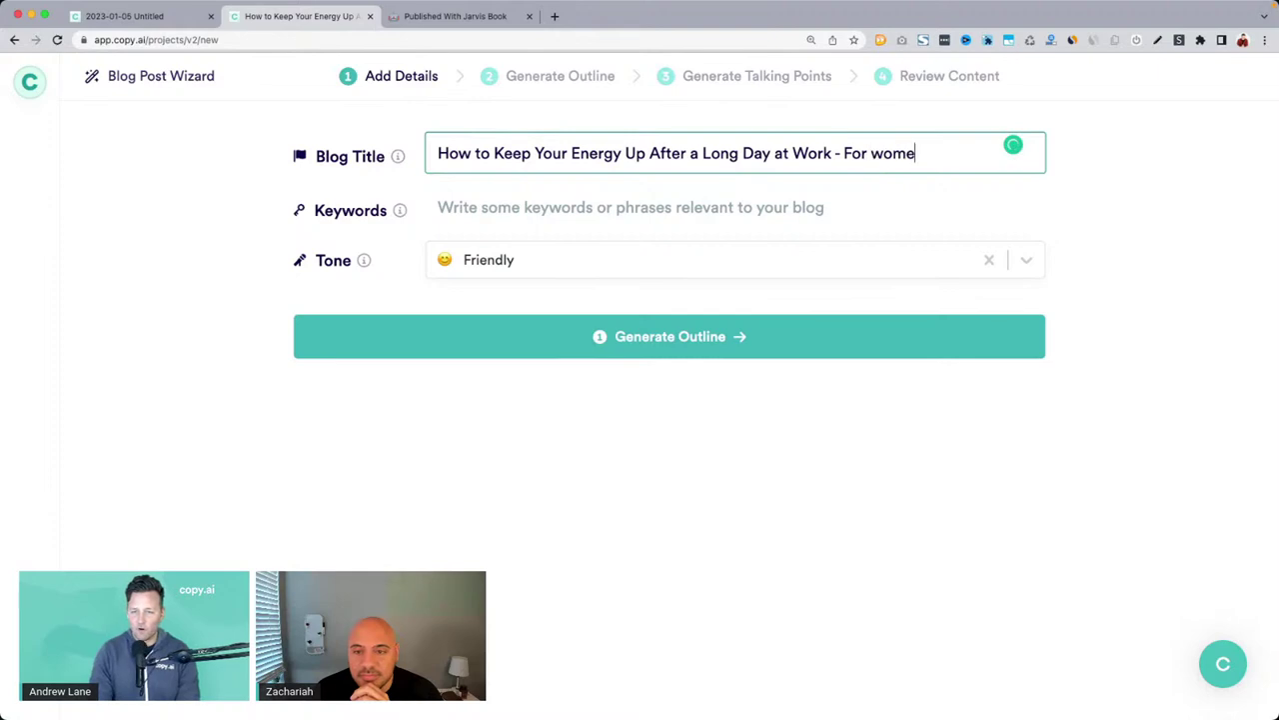
pyautogui.write('n in their 5-')
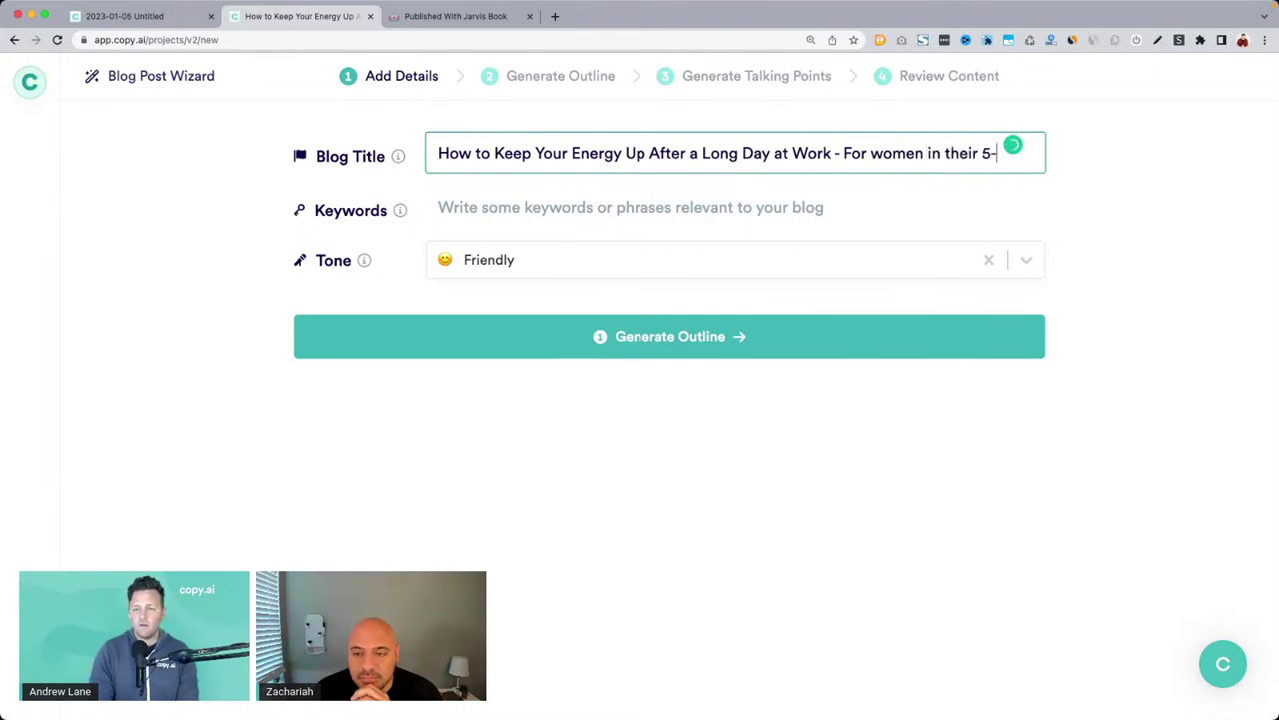
pyautogui.write("'s wo")
pyautogui.press('BackSpace')
pyautogui.press('BackSpace')
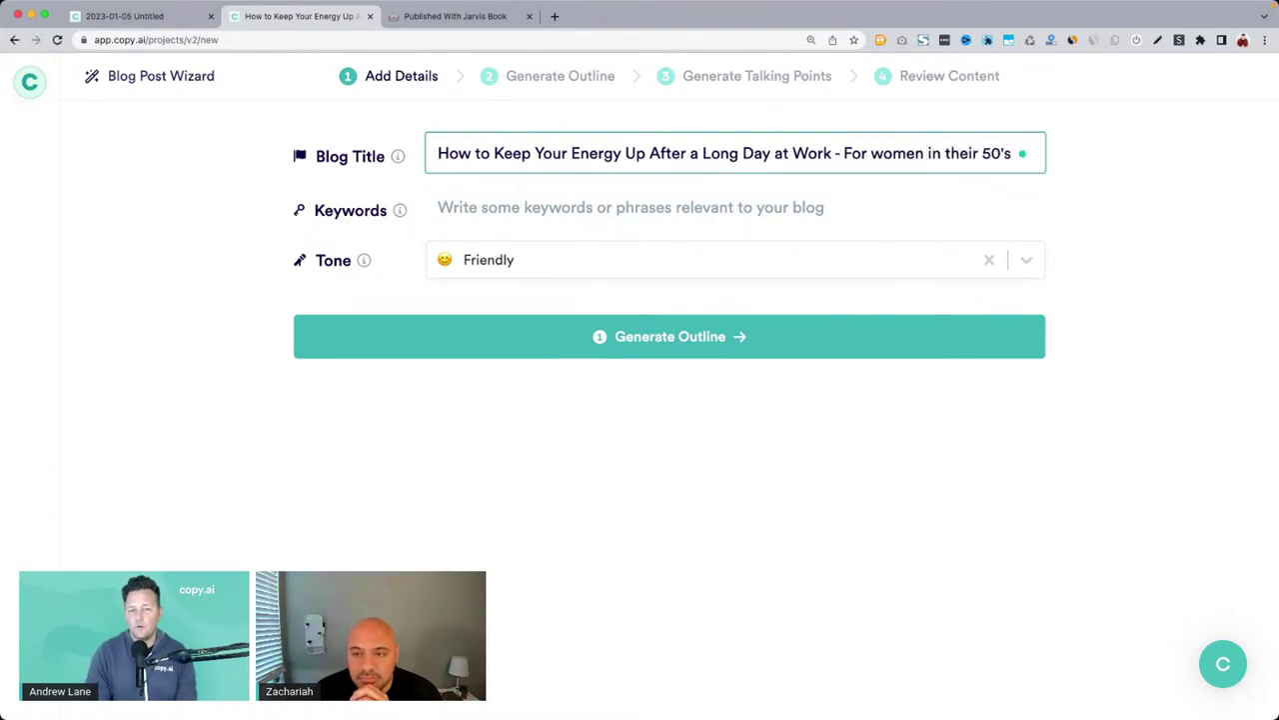
pyautogui.write('ho ')
pyautogui.write('want to b')
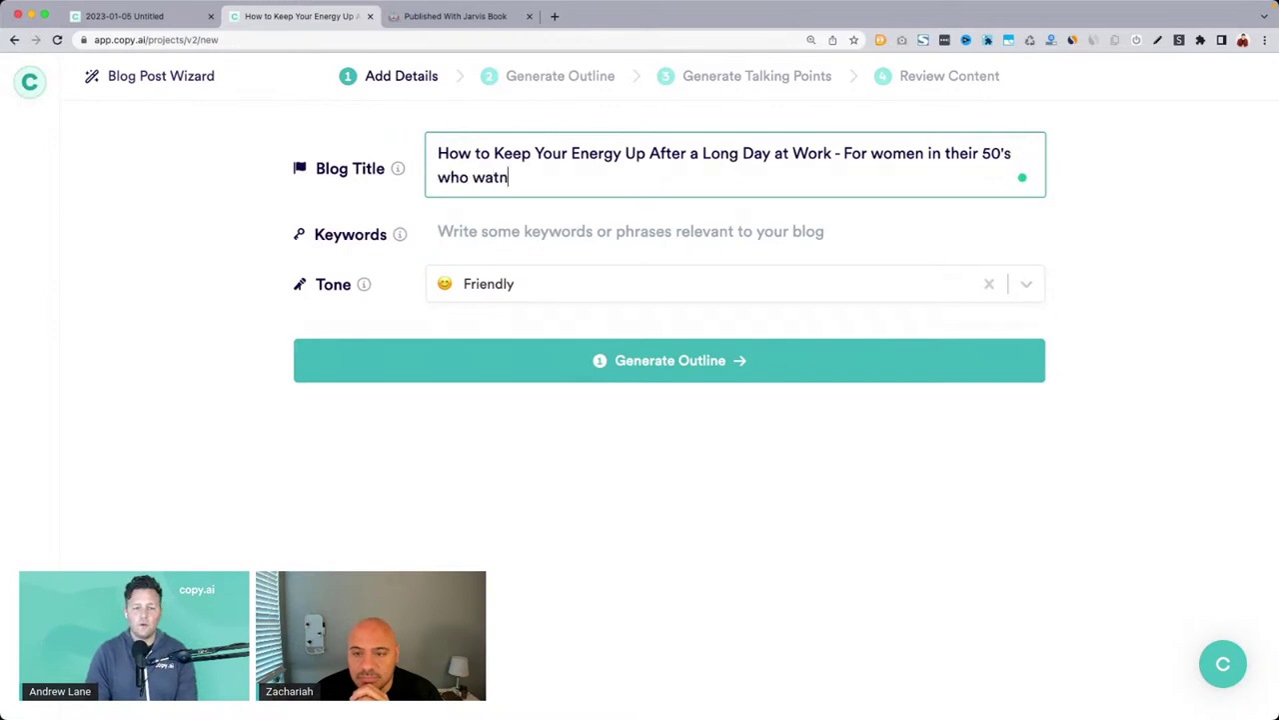
pyautogui.write('e more hea')
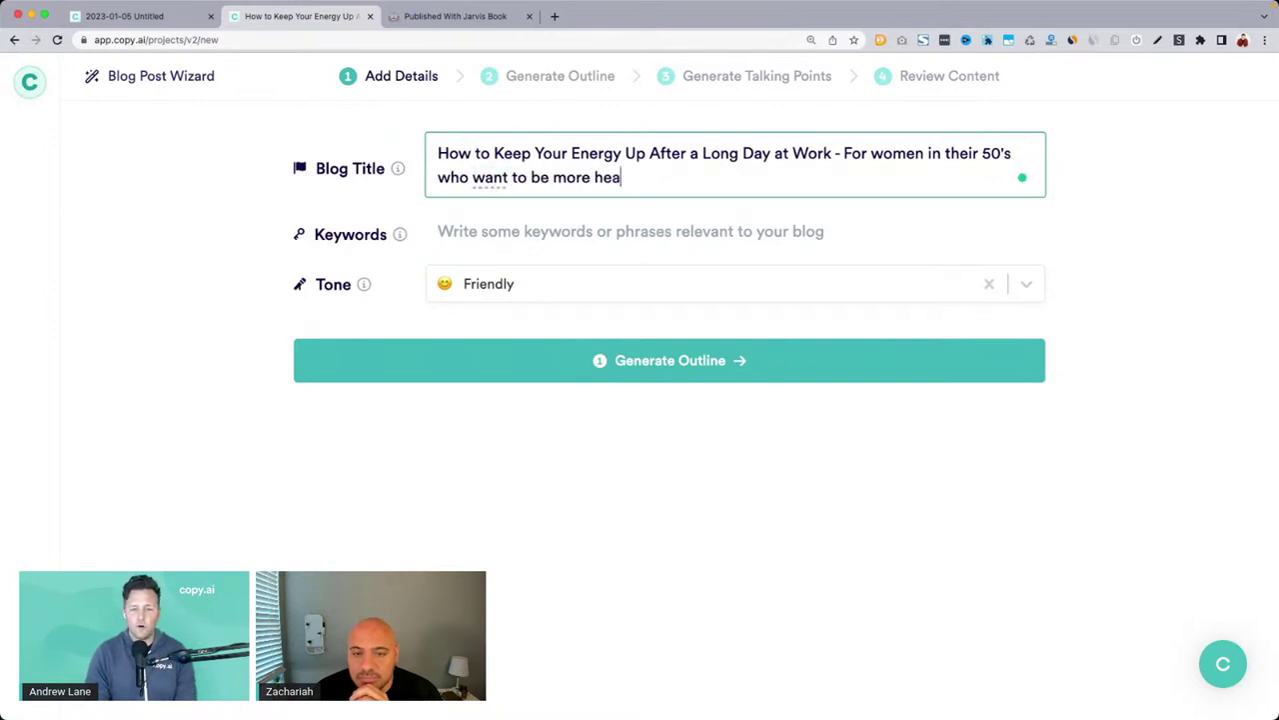
pyautogui.write('lthy and ')
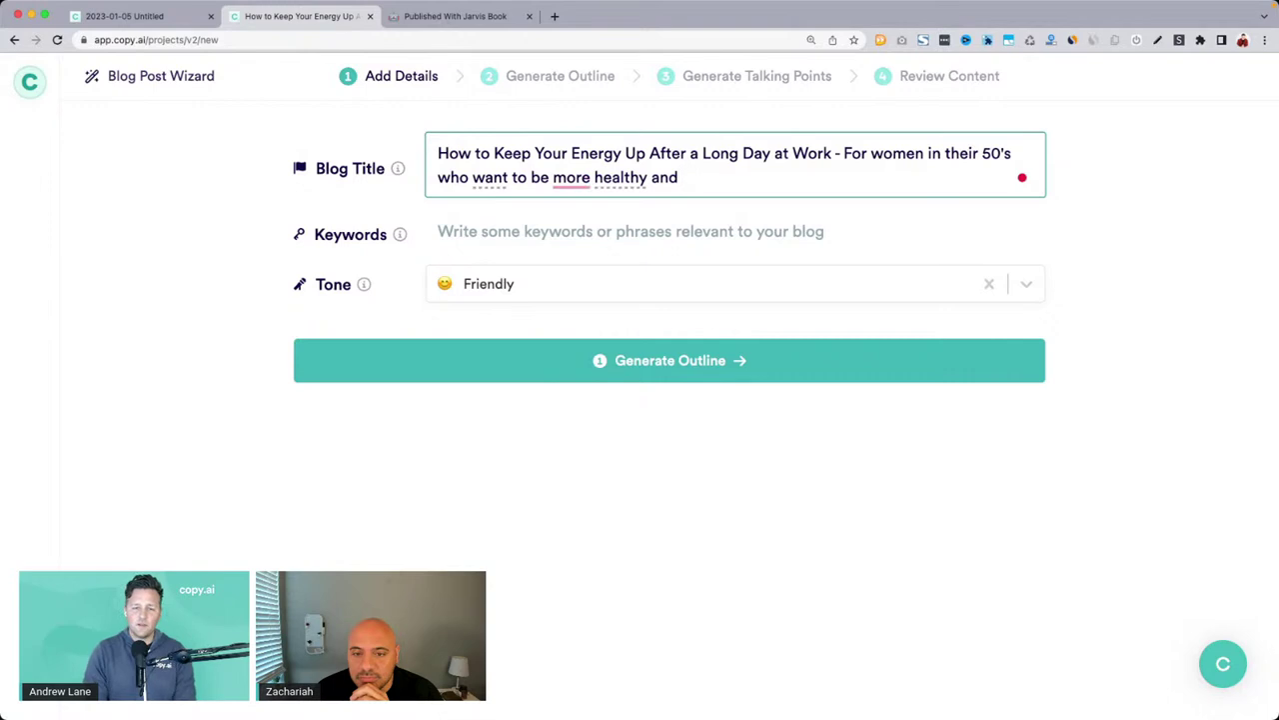
pyautogui.write('lose weight')
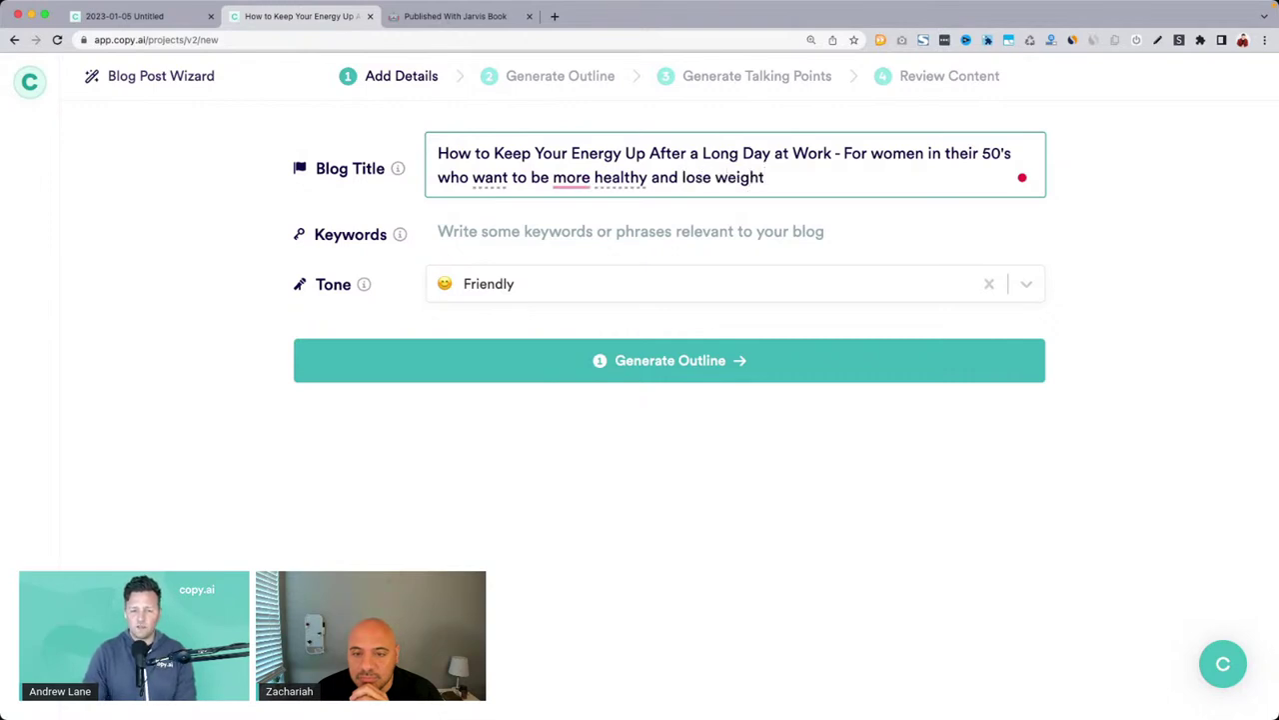
# Step: Remove the word "more" before "healthy" in the blog title
pyautogui.click(566, 177)
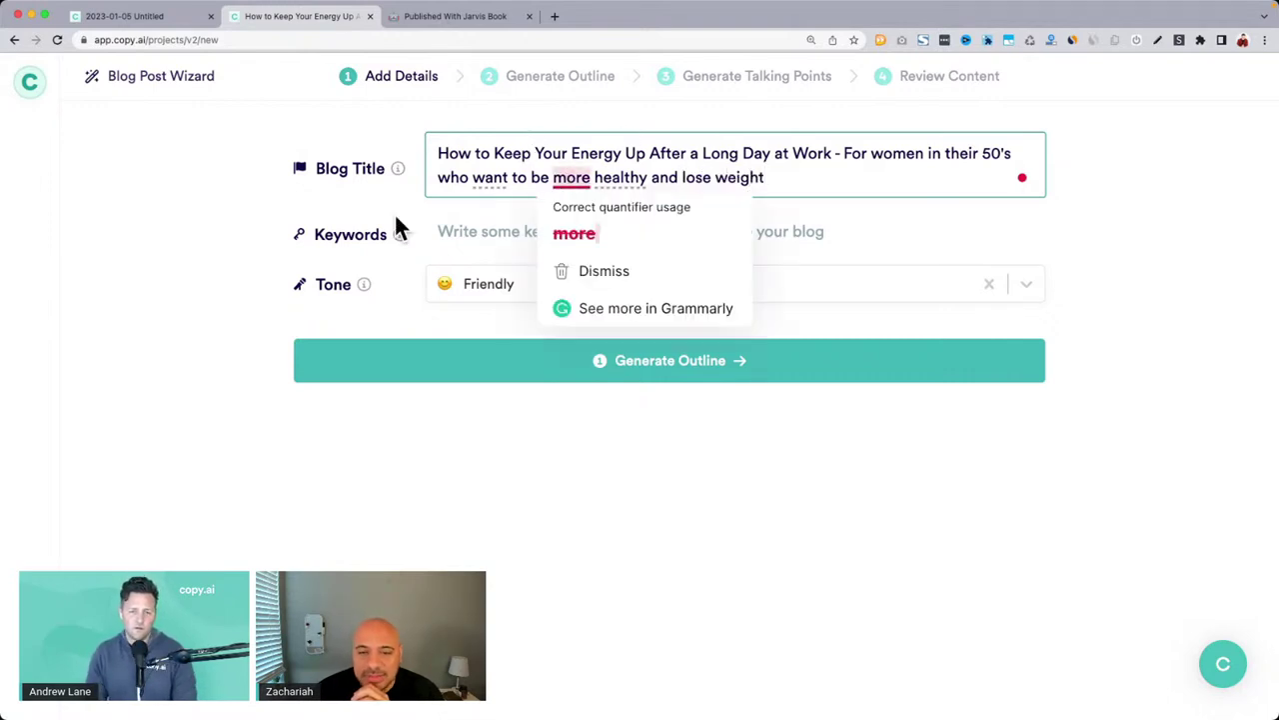
pyautogui.doubleClick(565, 177)
pyautogui.press('BackSpace')
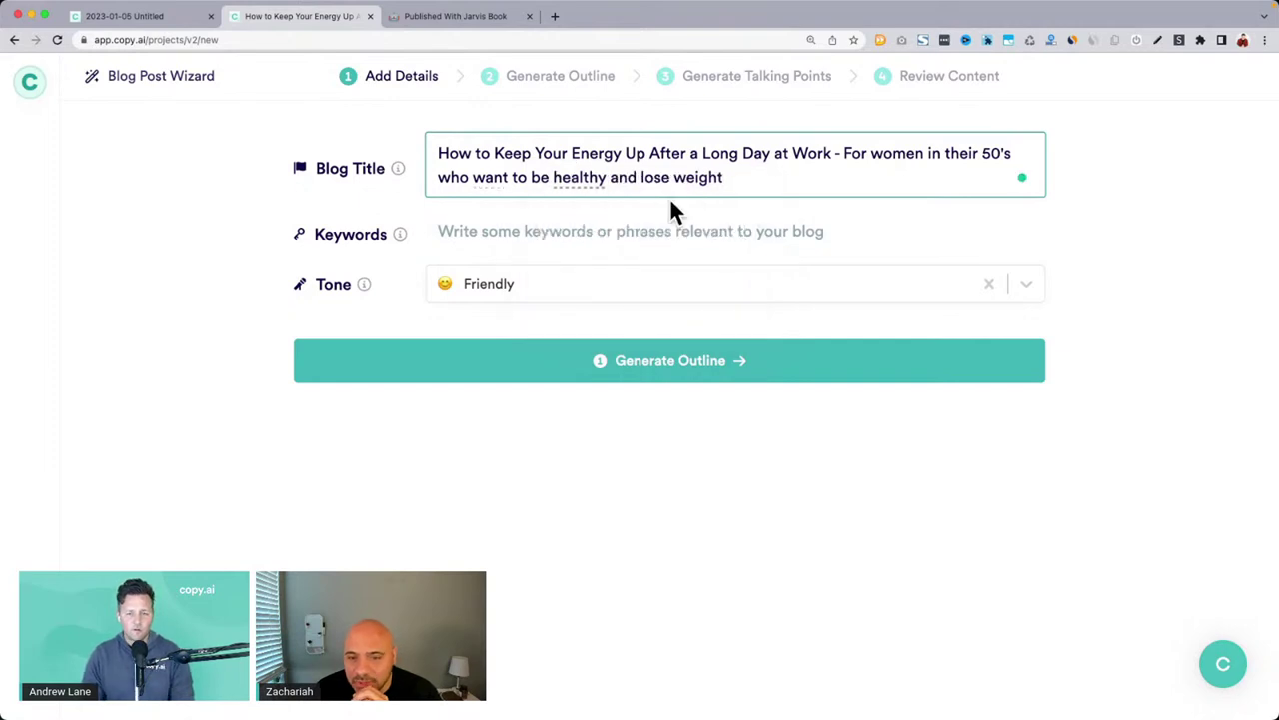
pyautogui.click(430, 442)
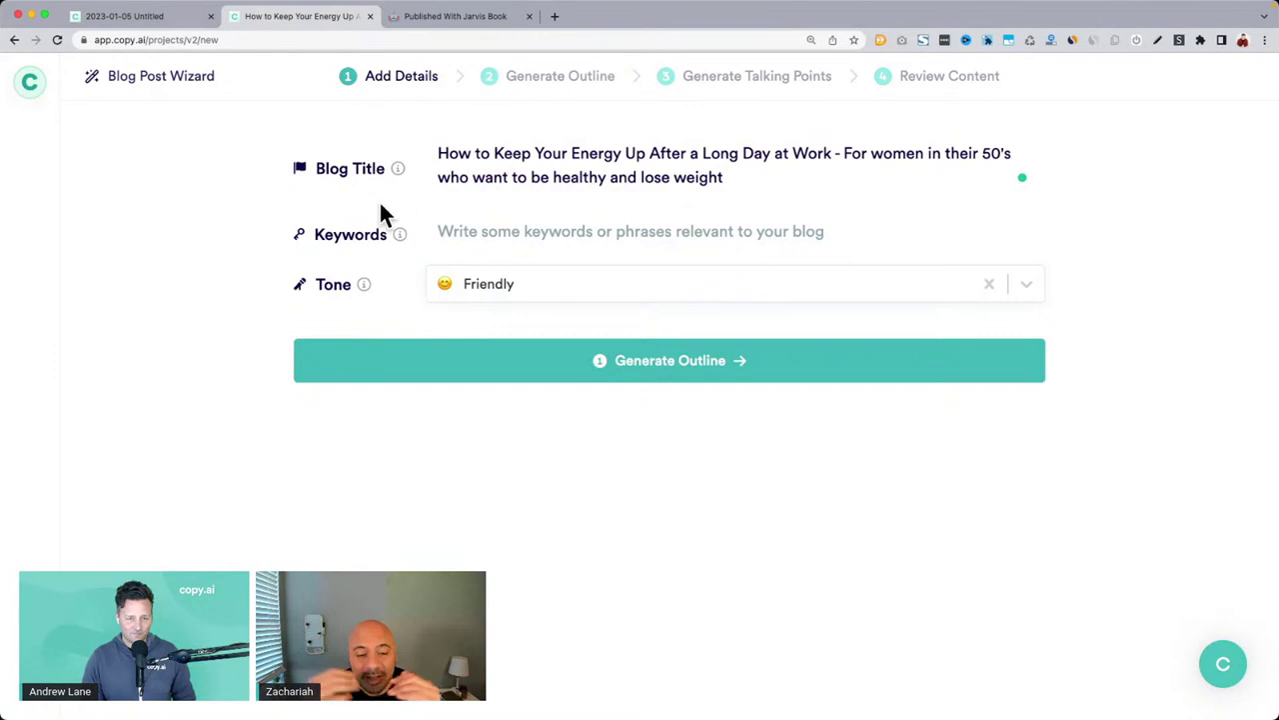
# Step: Generate the blog outline from the title with the Friendly tone, and regenerate all of its sections
pyautogui.click(585, 362)
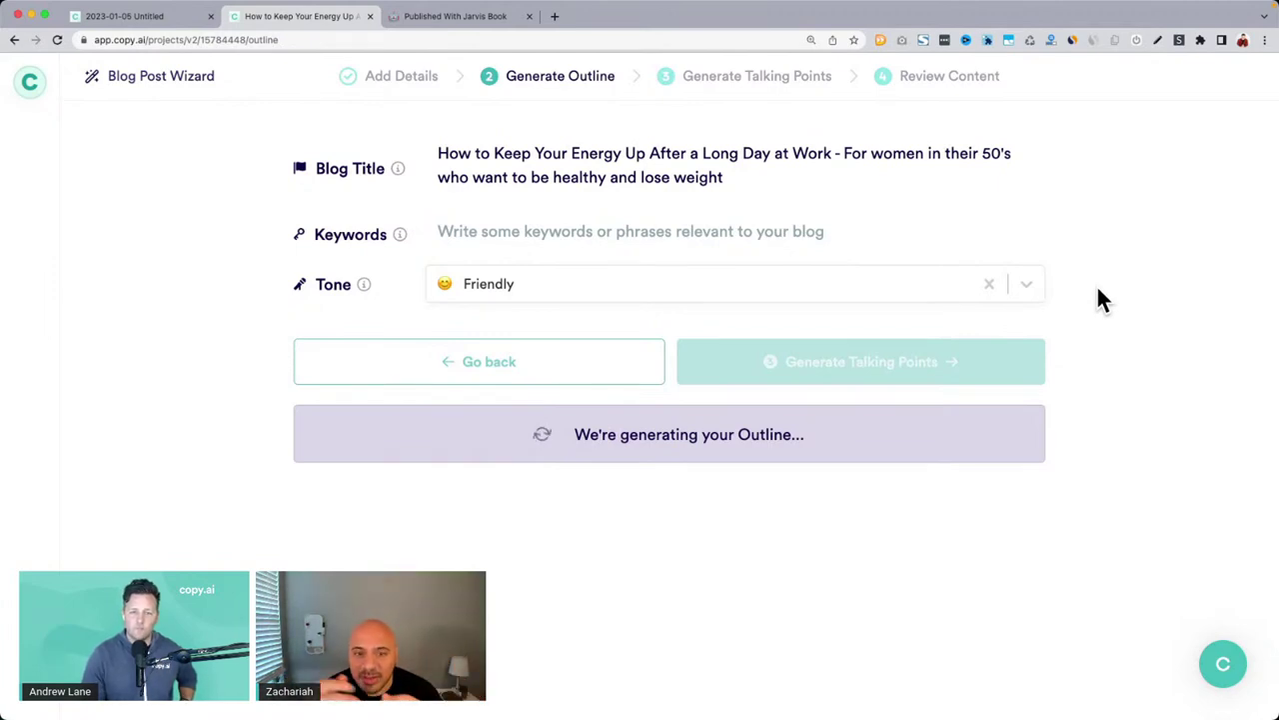
pyautogui.scroll(-3, 1099, 291)
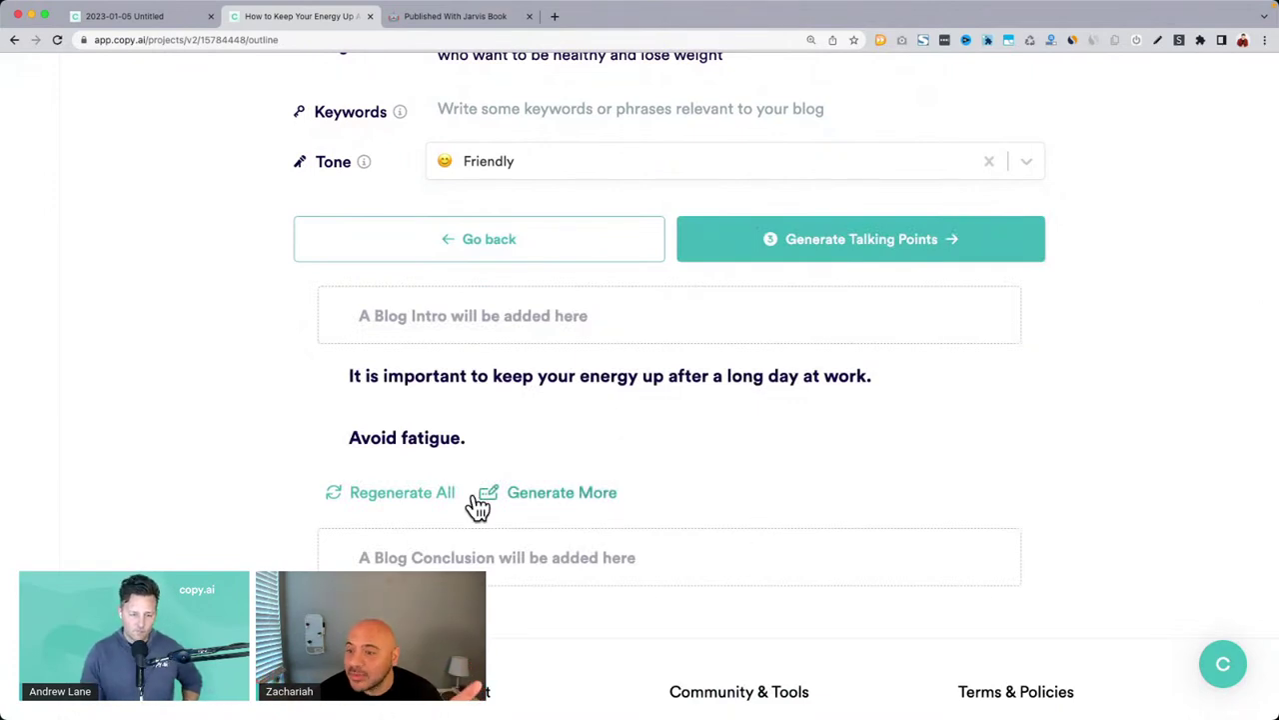
pyautogui.click(410, 497)
# Step: Review the regenerated outline sections and compare them with the main part of the blog title
pyautogui.scroll(-3, 410, 497)
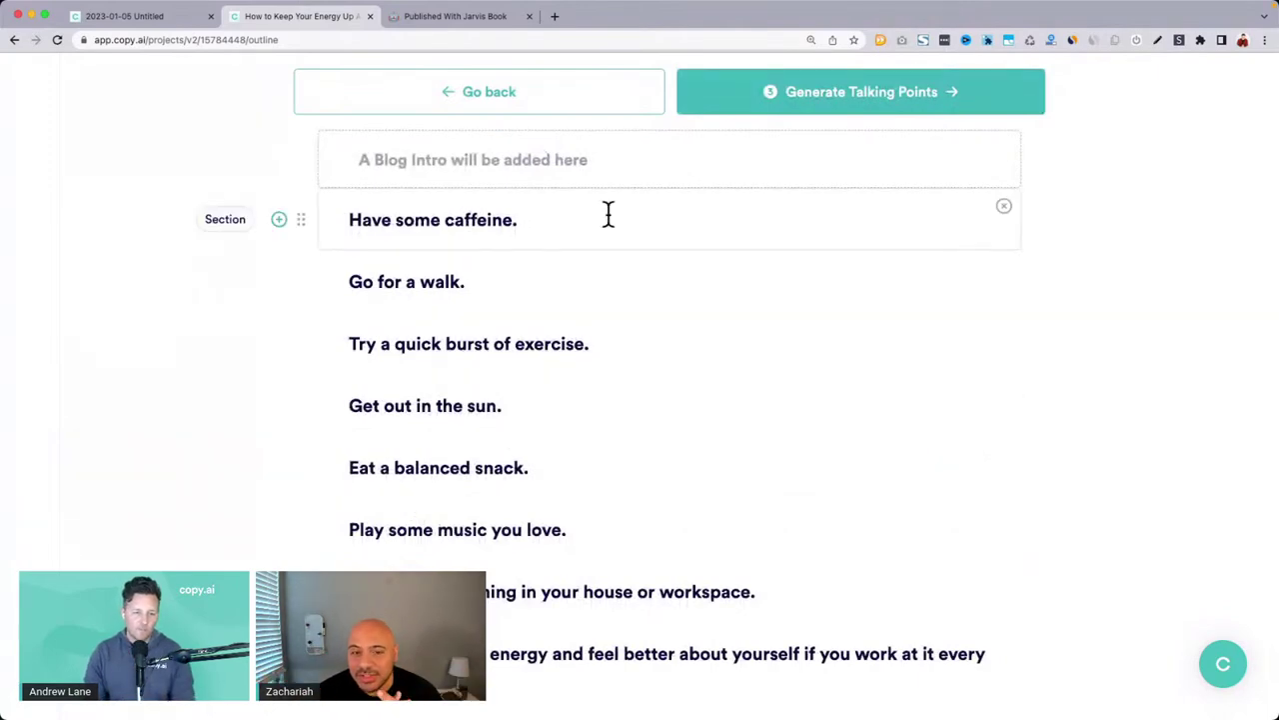
pyautogui.scroll(-2, 608, 213)
pyautogui.scroll(6, 608, 212)
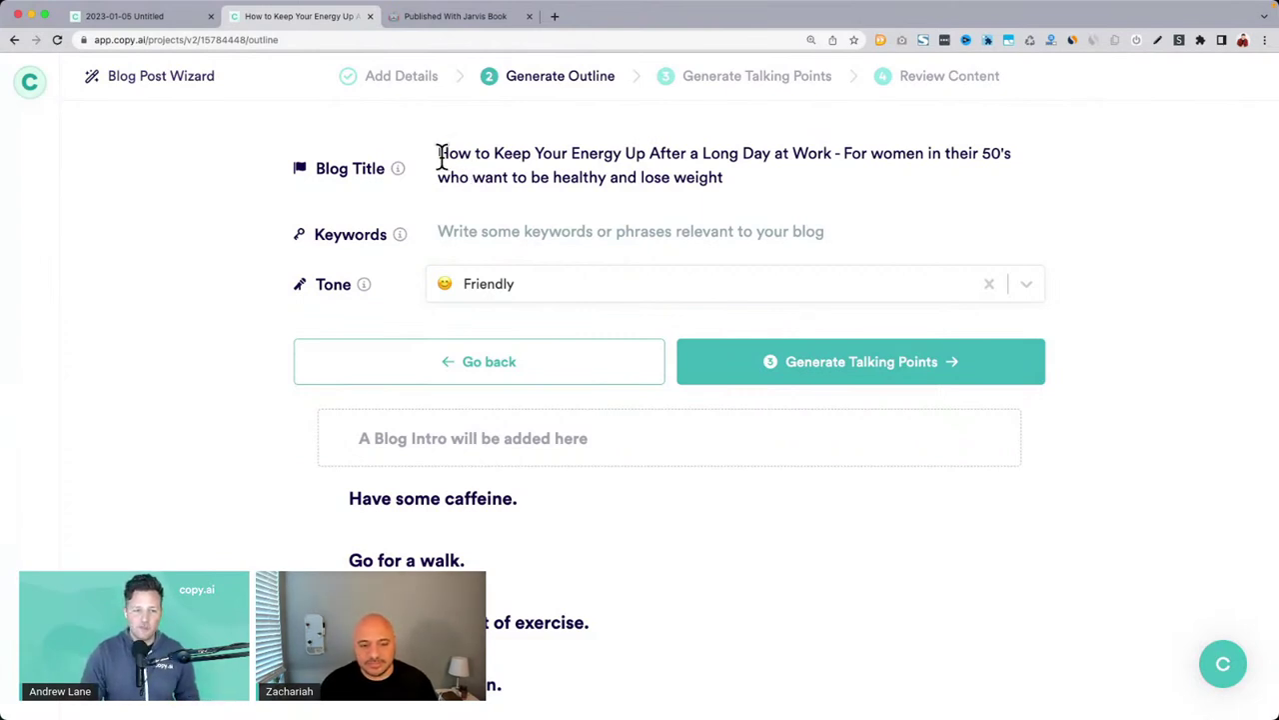
pyautogui.moveTo(438, 153); pyautogui.dragTo(832, 153)
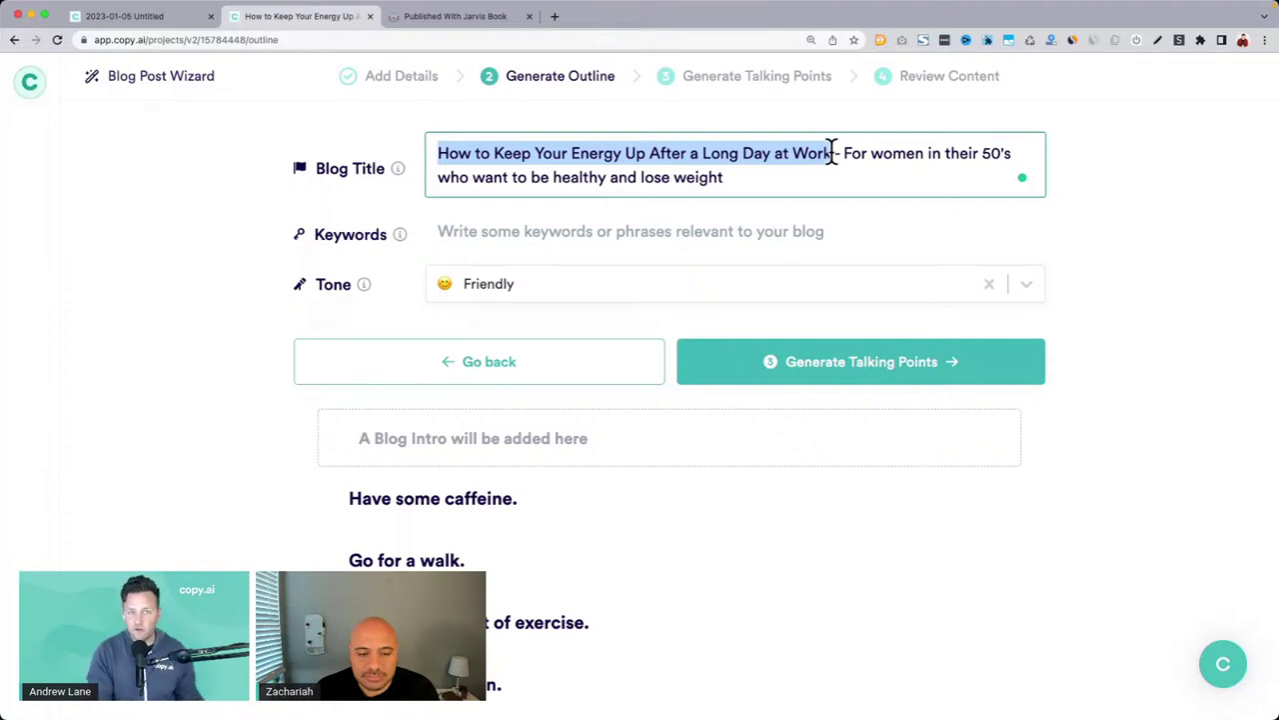
pyautogui.click(140, 330)
pyautogui.scroll(-5, 140, 330)
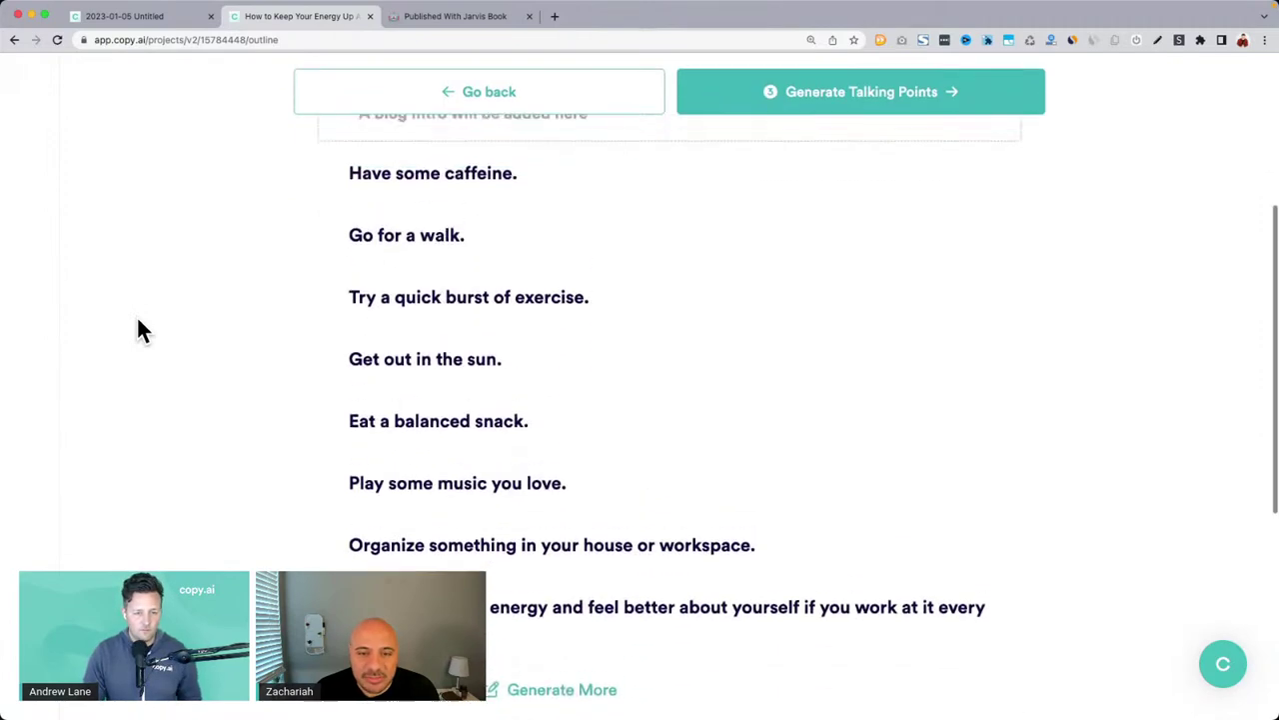
pyautogui.scroll(1, 300, 270)
pyautogui.scroll(-3, 490, 300)
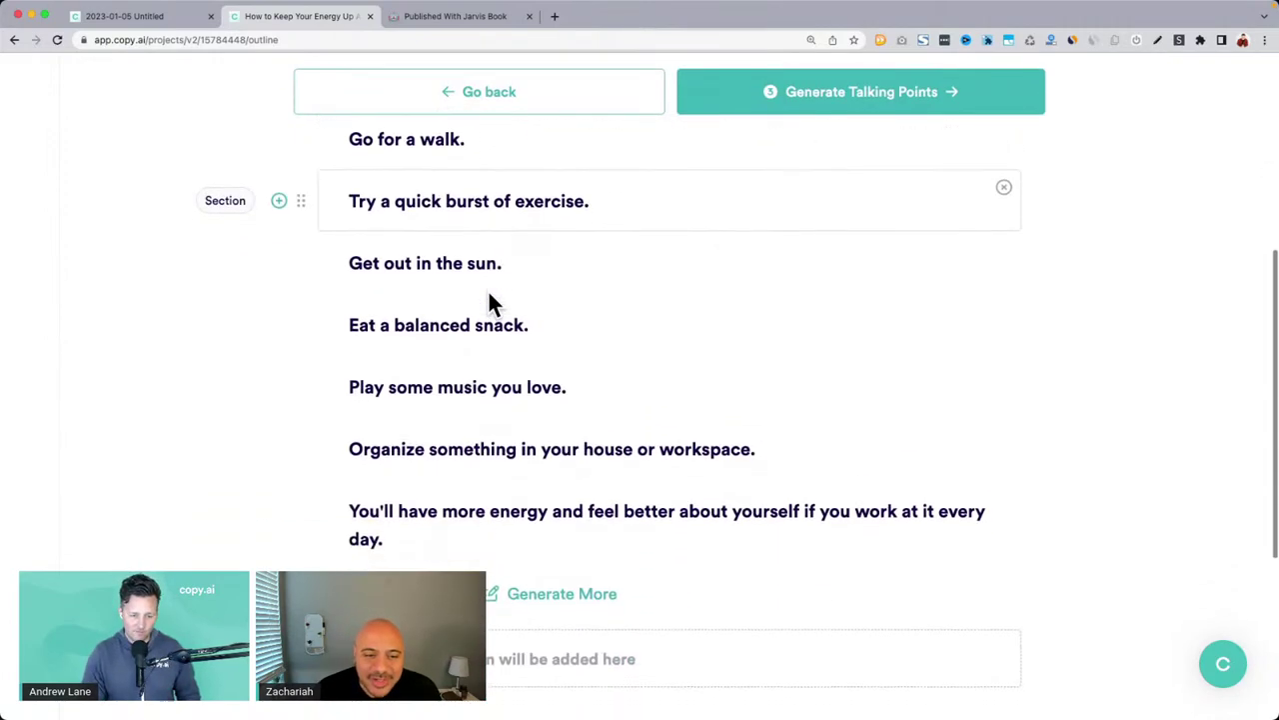
pyautogui.scroll(-4, 490, 302)
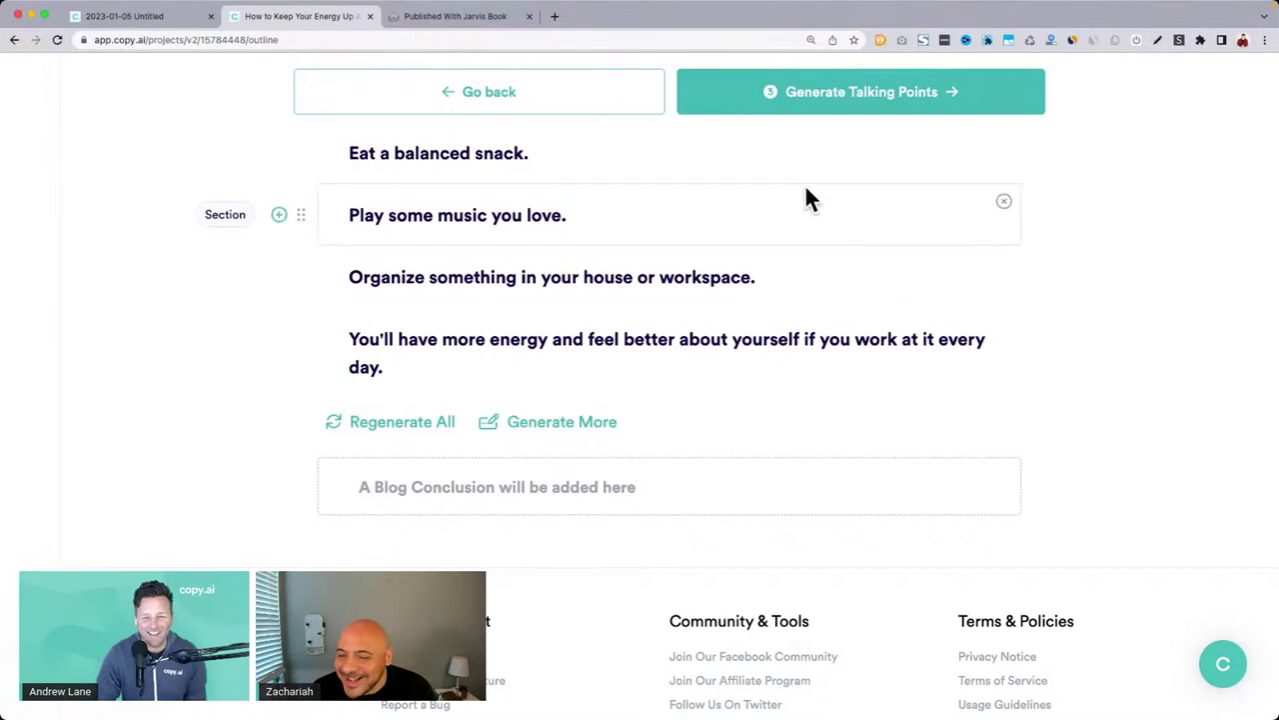
# Step: Generate talking points for the outline and review those under the caffeine, walking, exercise and sun sections
pyautogui.click(832, 103)
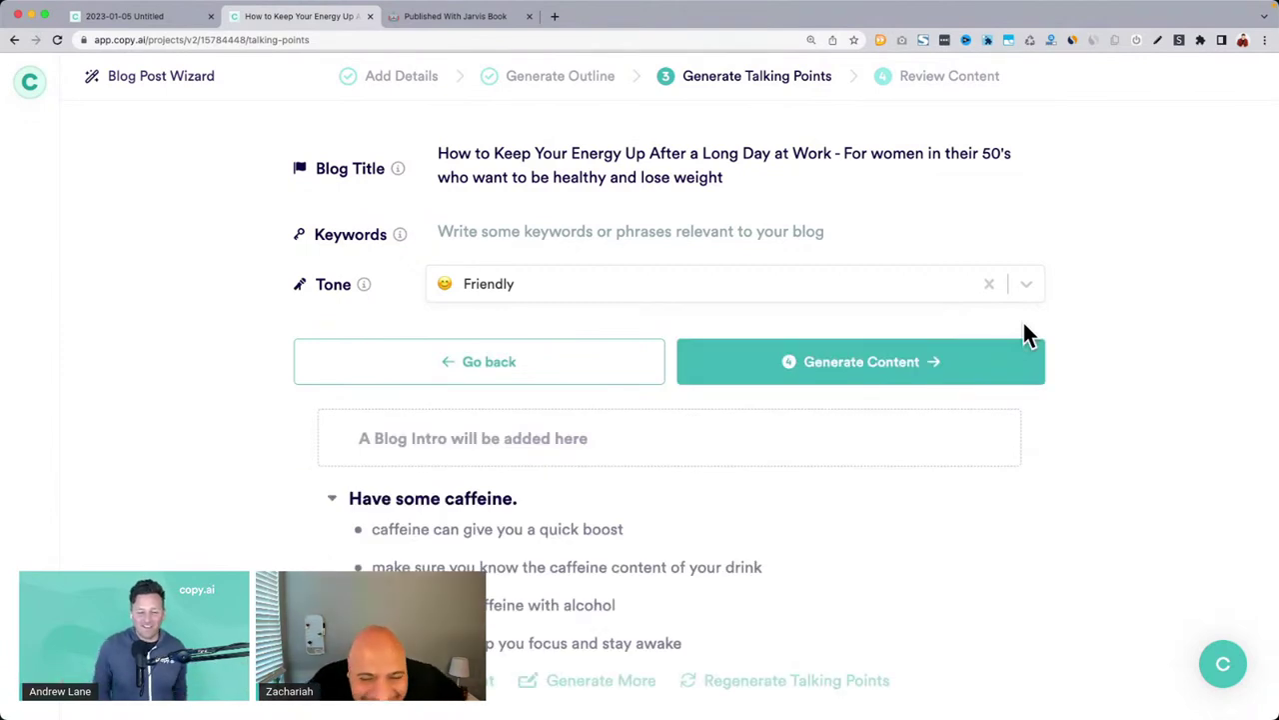
pyautogui.scroll(-3, 708, 359)
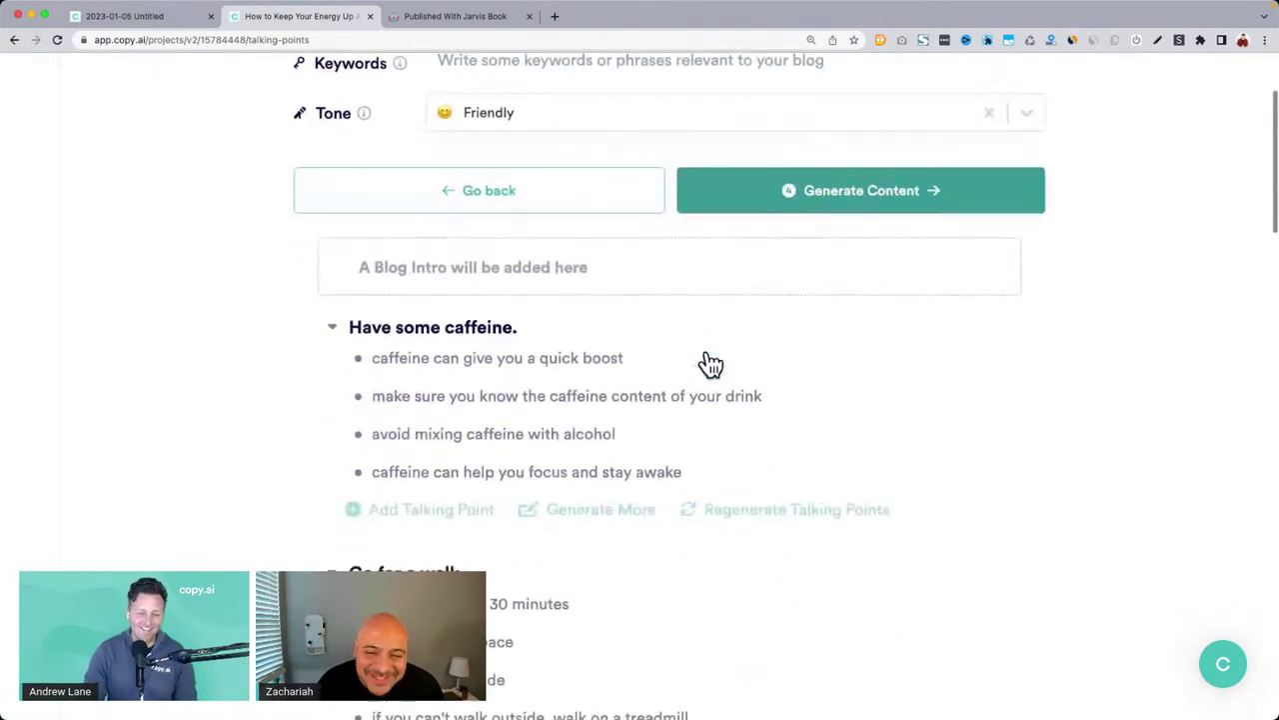
pyautogui.scroll(-2, 707, 350)
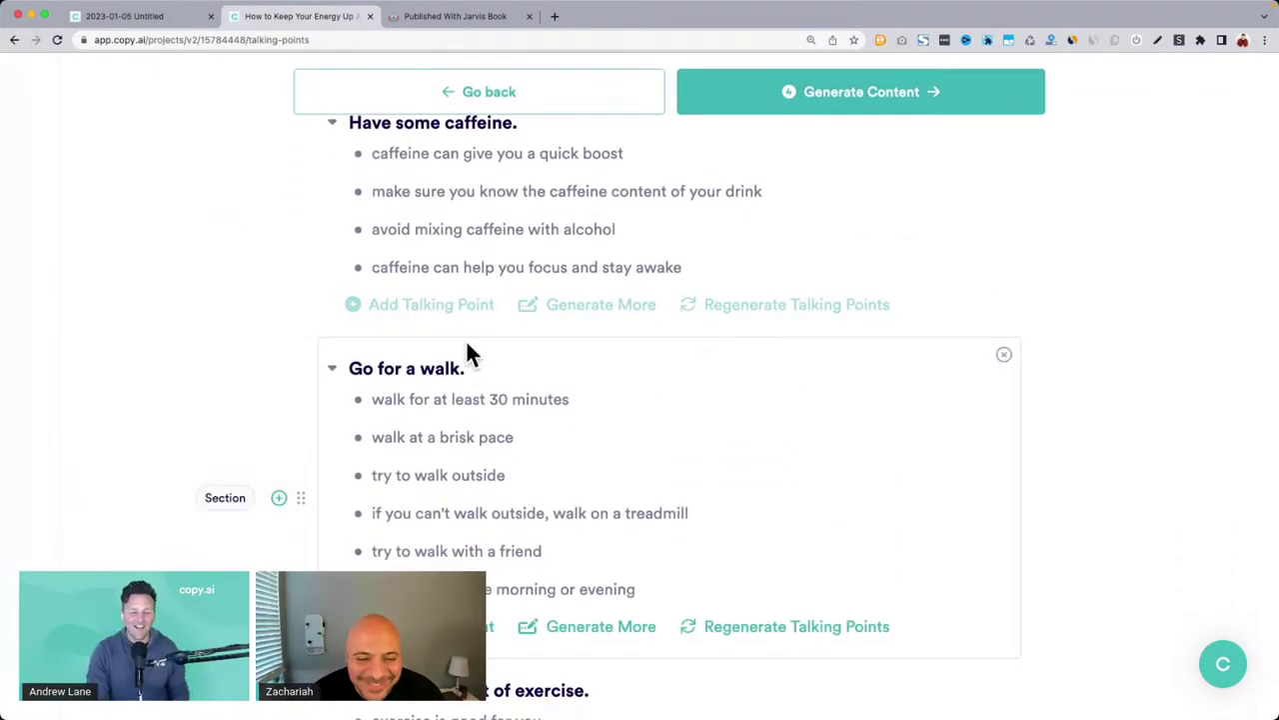
pyautogui.scroll(1, 262, 283)
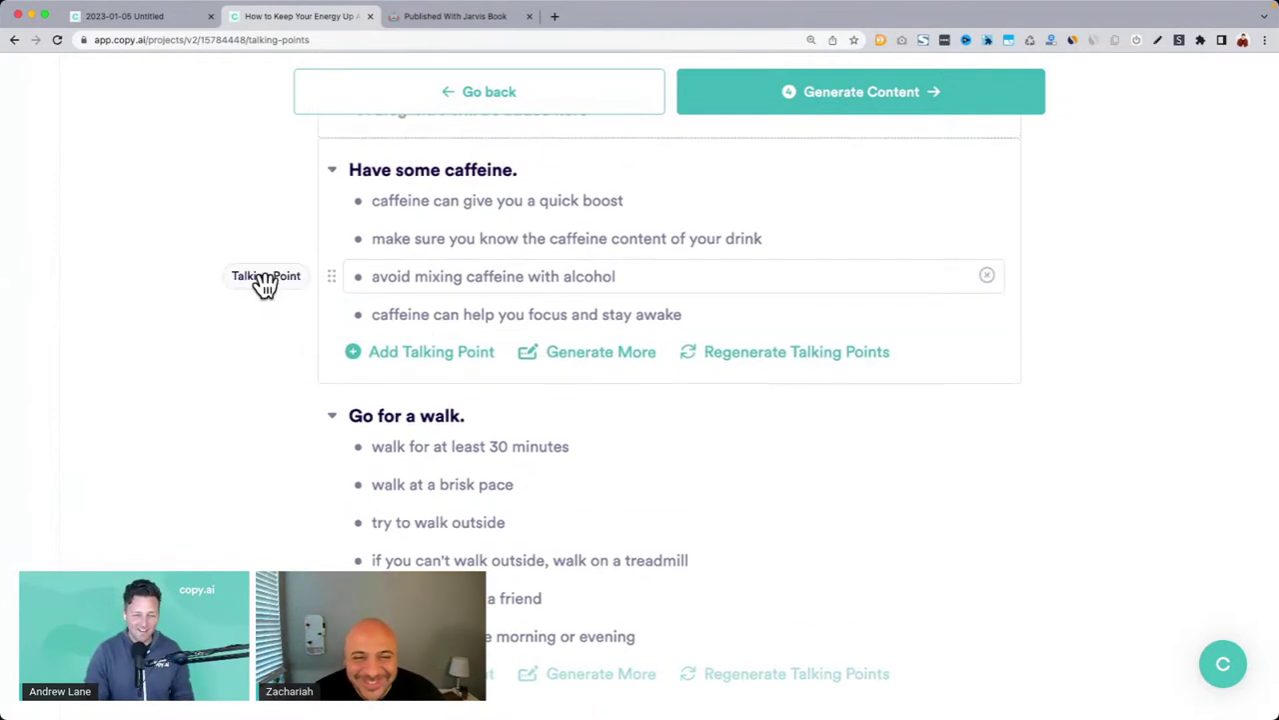
pyautogui.scroll(-4, 451, 322)
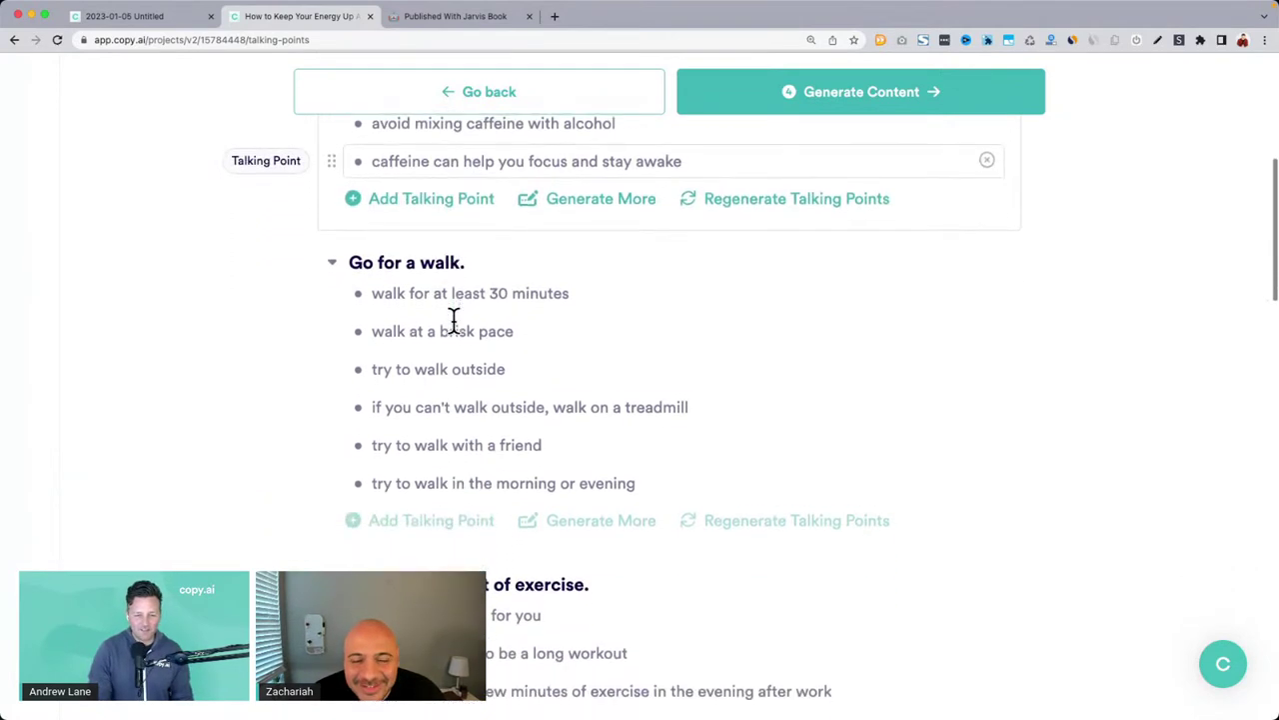
pyautogui.scroll(-4, 453, 320)
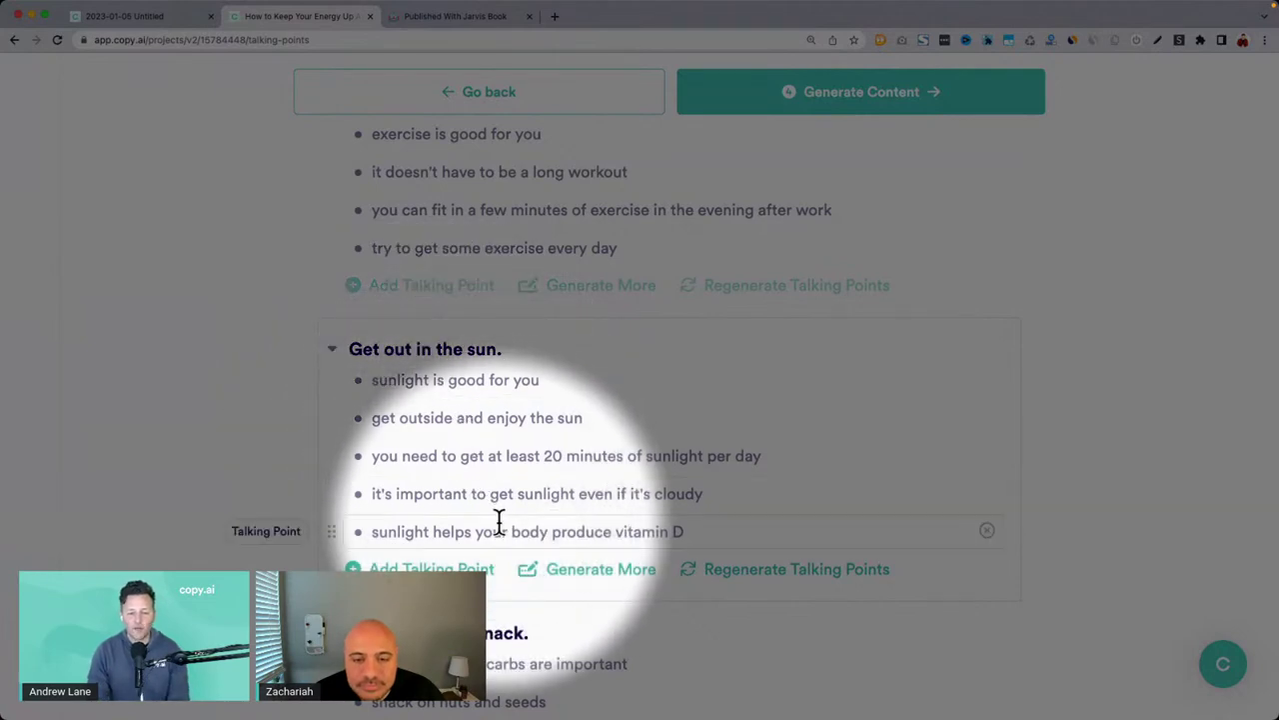
pyautogui.scroll(-1, 485, 517)
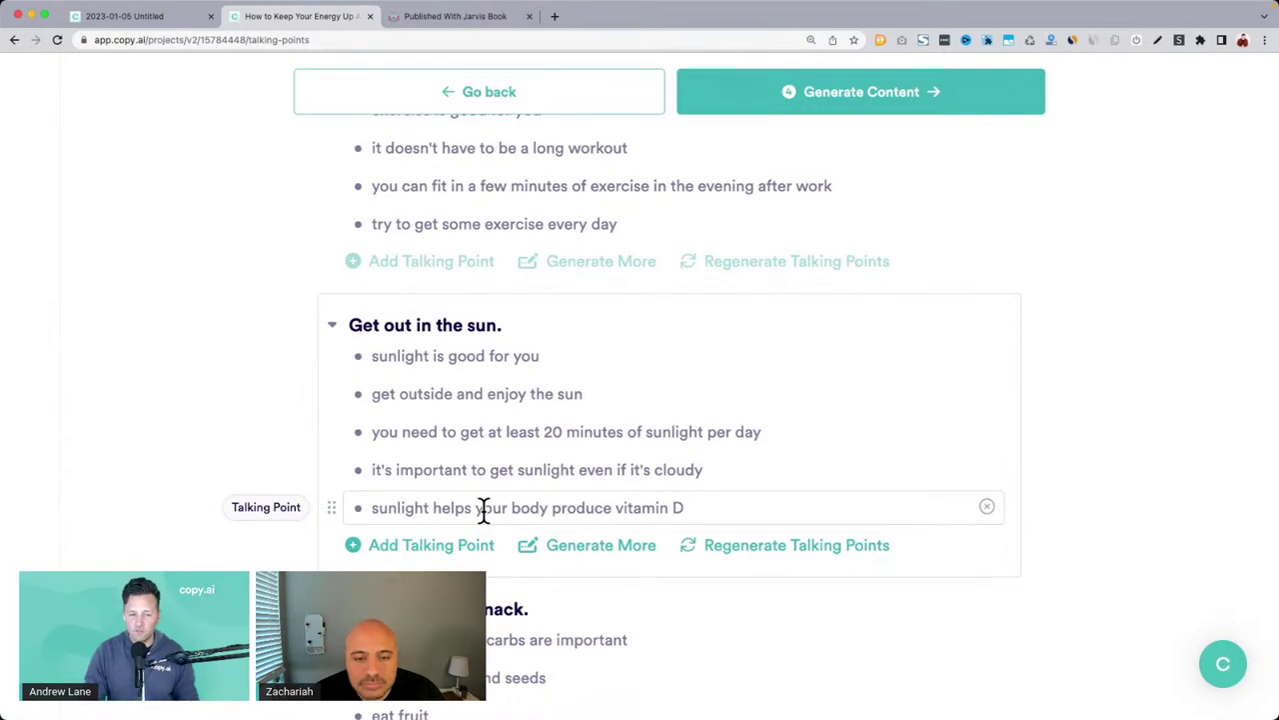
# Step: Generate the full blog content from the talking points and check the introduction against the blog title
pyautogui.click(896, 104)
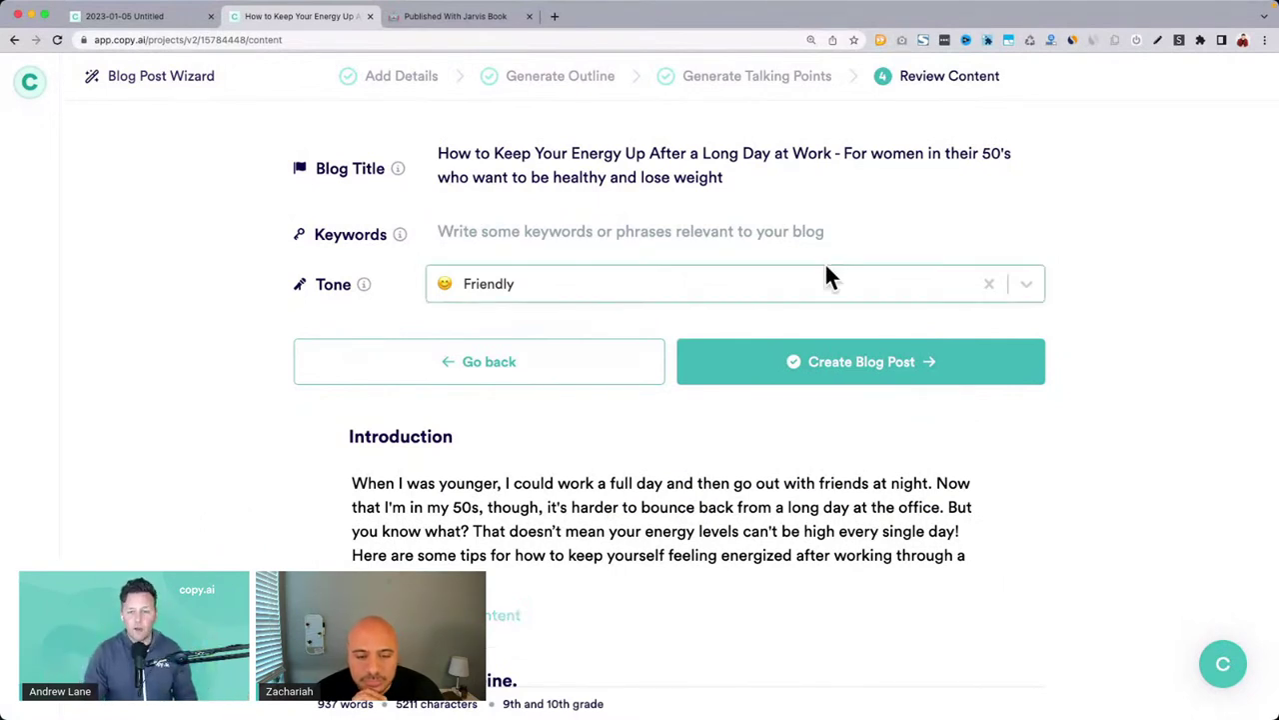
pyautogui.moveTo(832, 155); pyautogui.dragTo(435, 140)
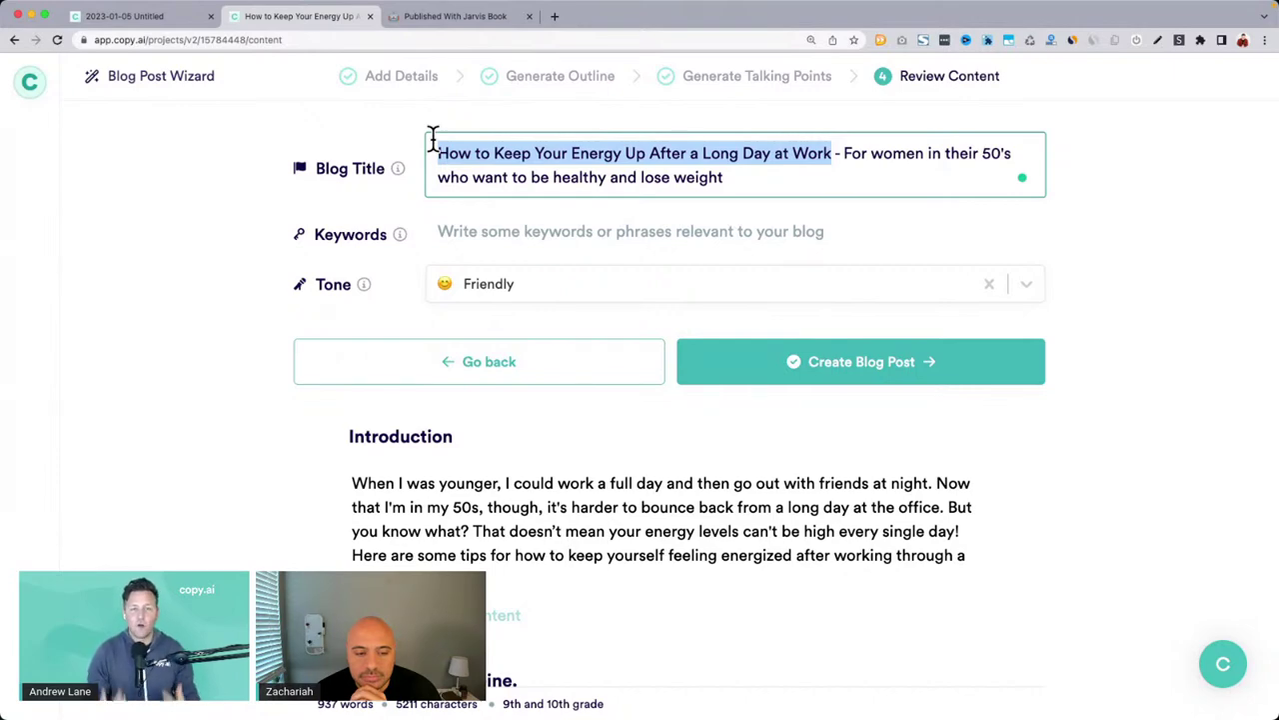
pyautogui.scroll(-3, 431, 137)
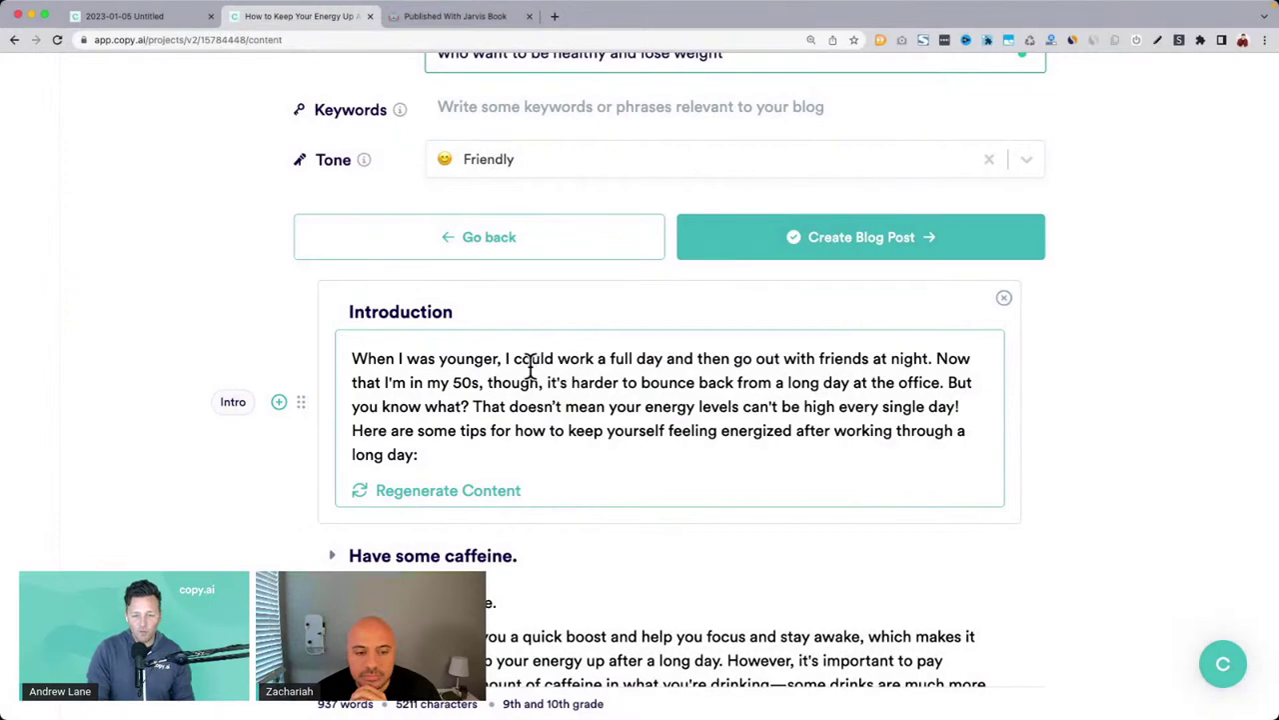
# Step: Regenerate the content of the blog introduction
pyautogui.moveTo(354, 358); pyautogui.dragTo(499, 360)
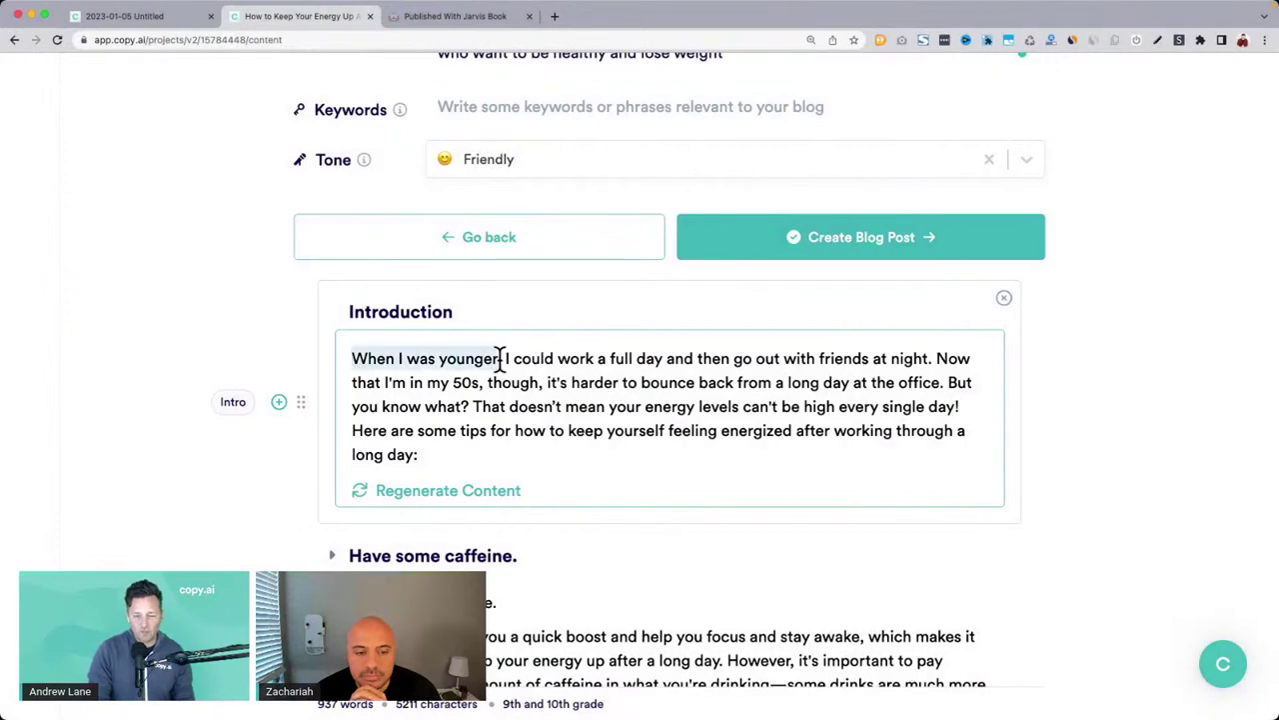
pyautogui.click(466, 489)
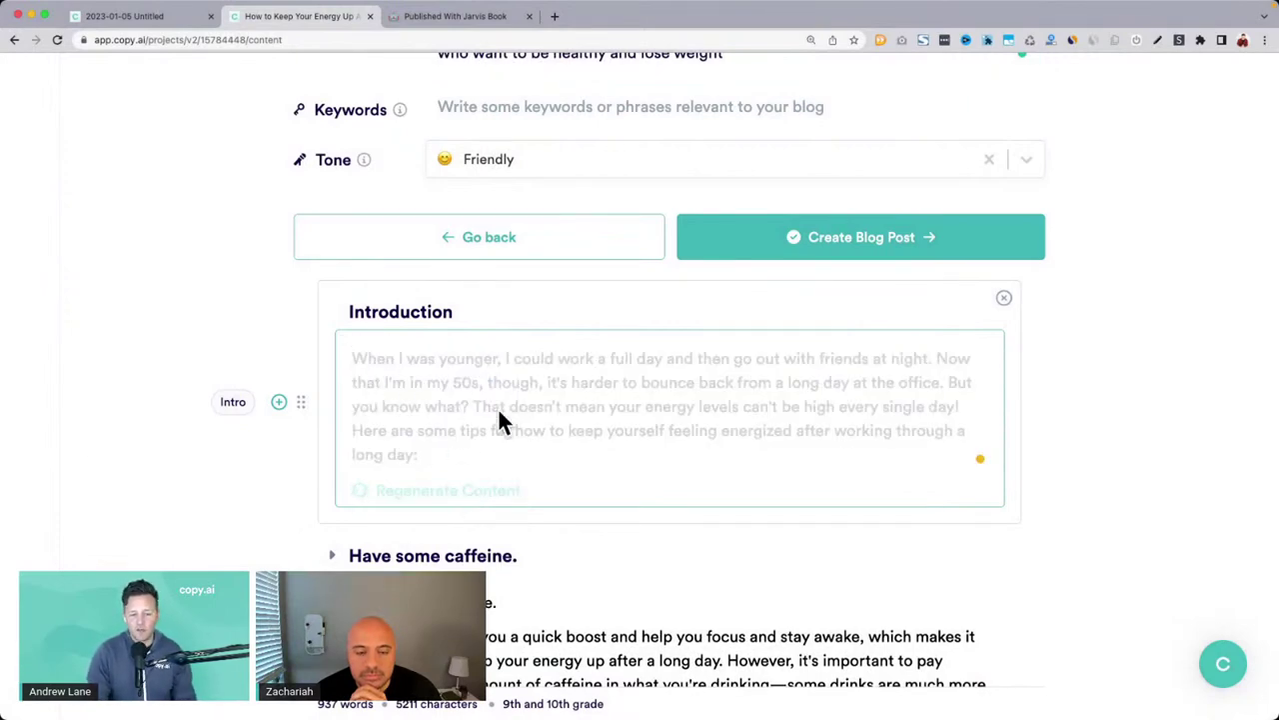
# Step: Review the generated text of the sections on caffeine, walking, exercise, sun, a balanced snack, music and organizing
pyautogui.scroll(-3, 498, 406)
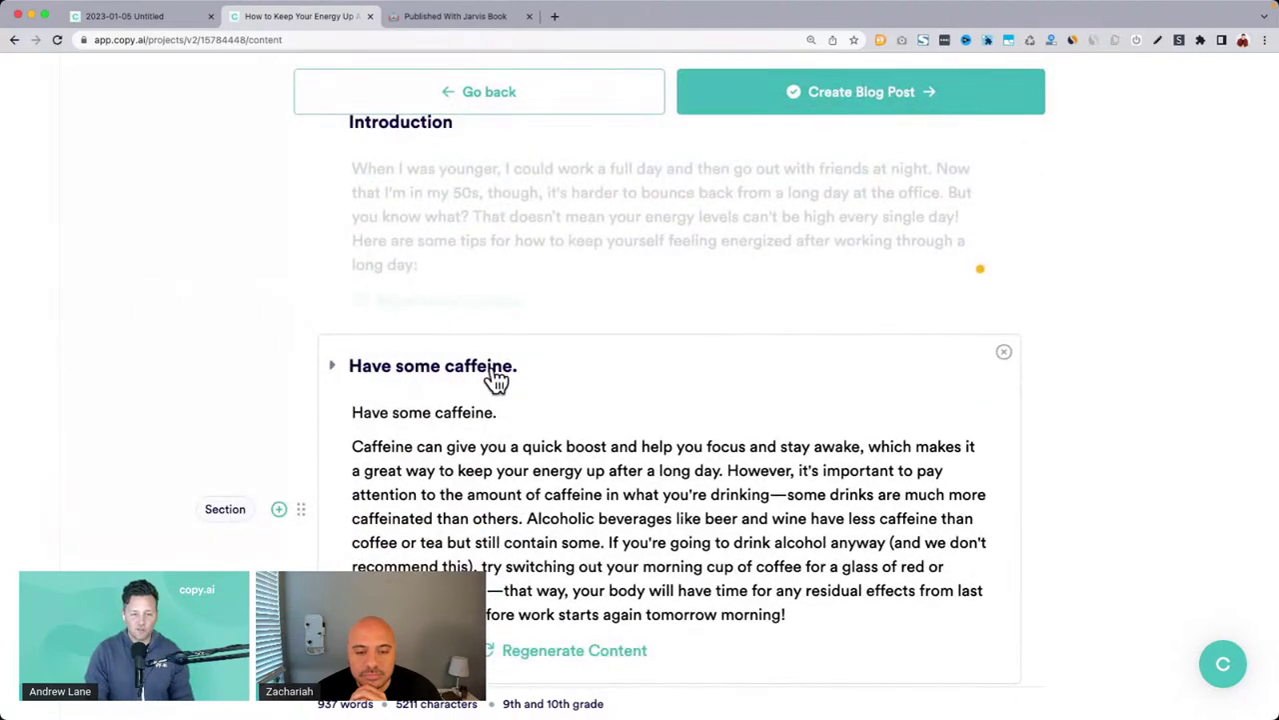
pyautogui.scroll(-8, 497, 378)
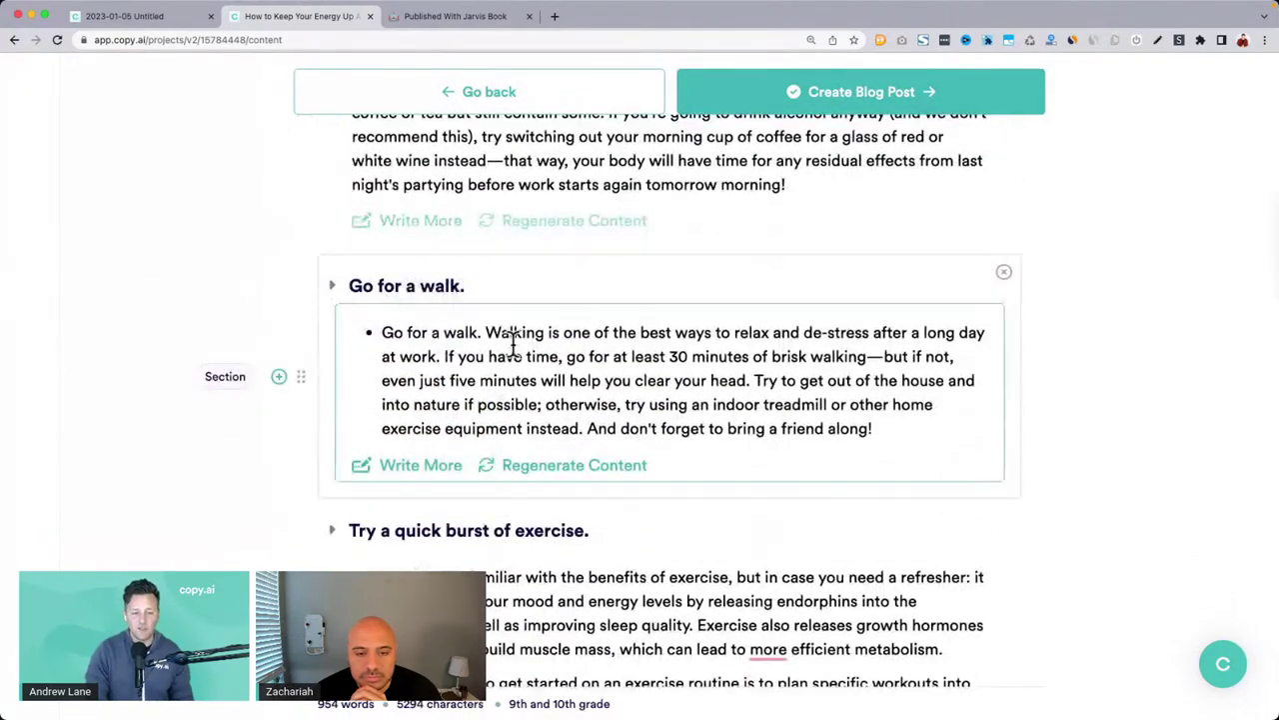
pyautogui.scroll(-6, 512, 345)
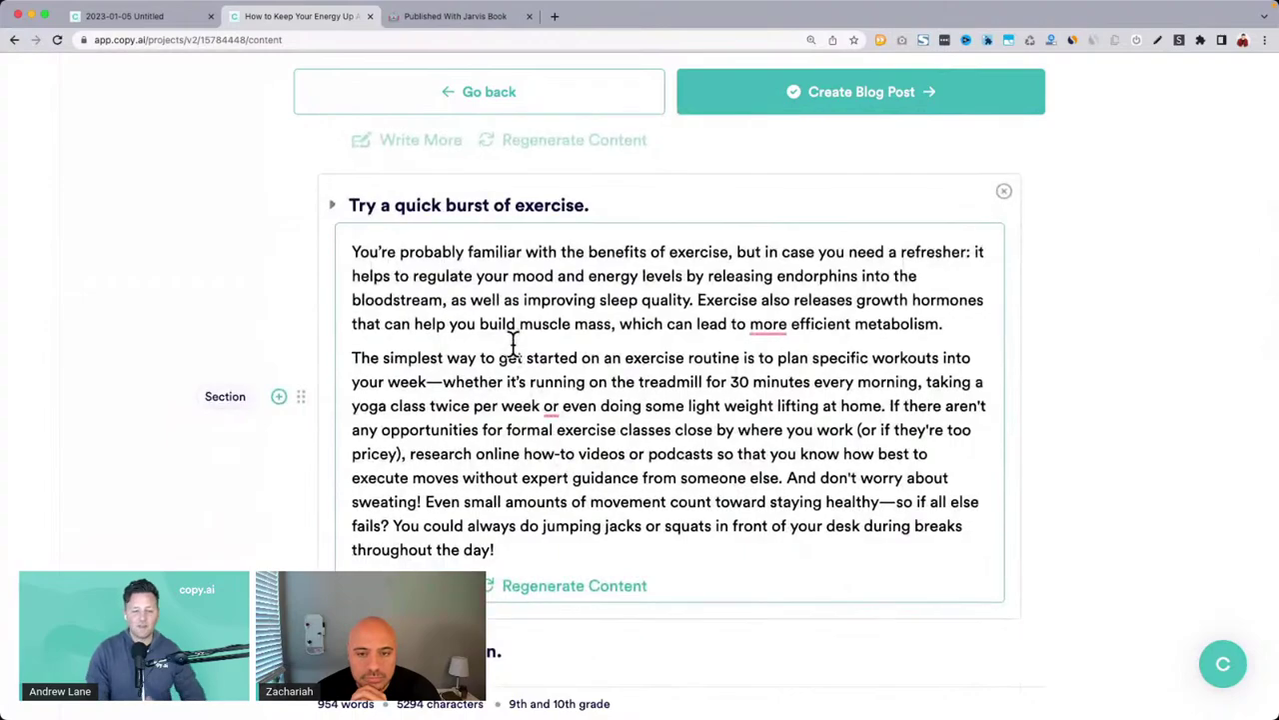
pyautogui.scroll(-5, 513, 345)
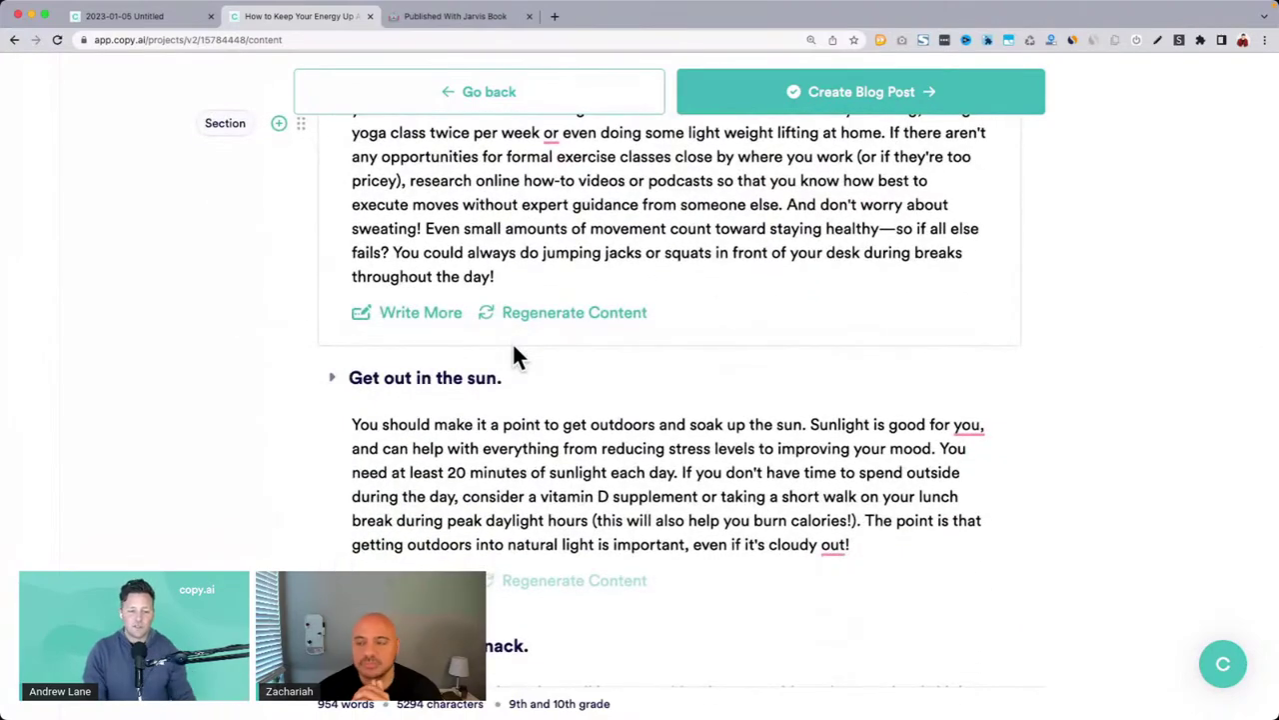
pyautogui.scroll(-4, 515, 356)
pyautogui.scroll(-2, 514, 353)
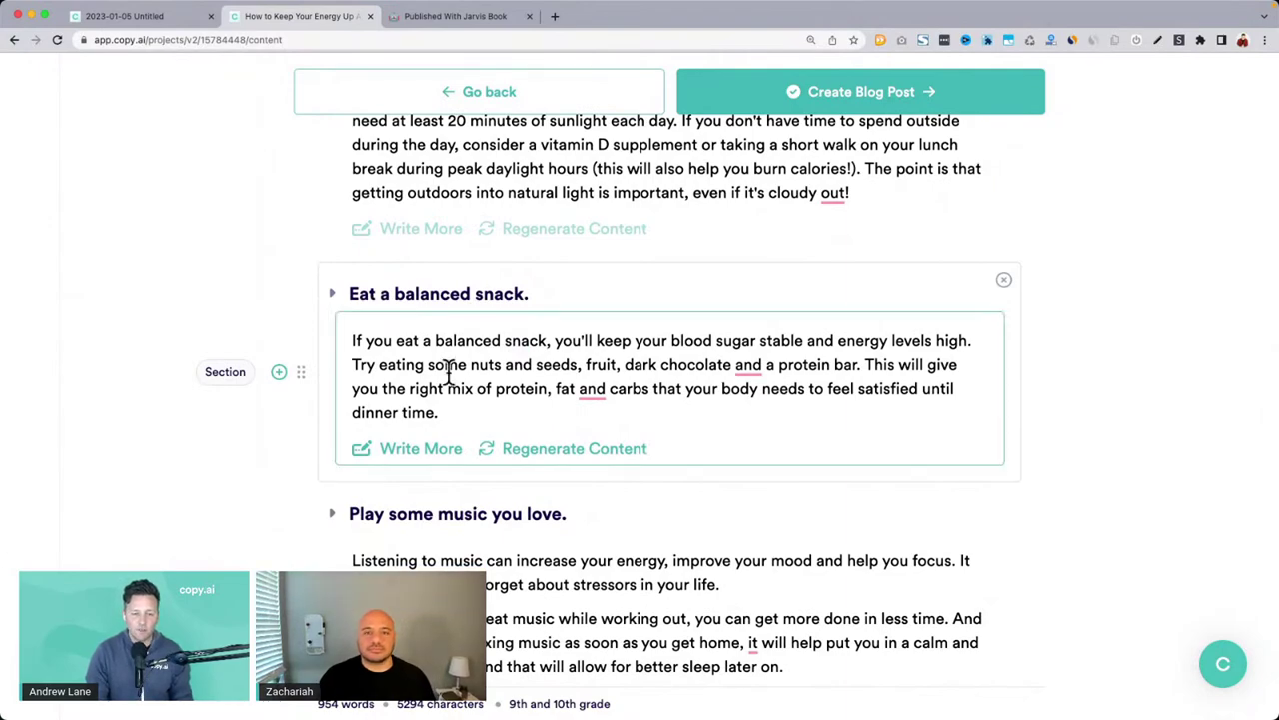
pyautogui.scroll(-9, 448, 370)
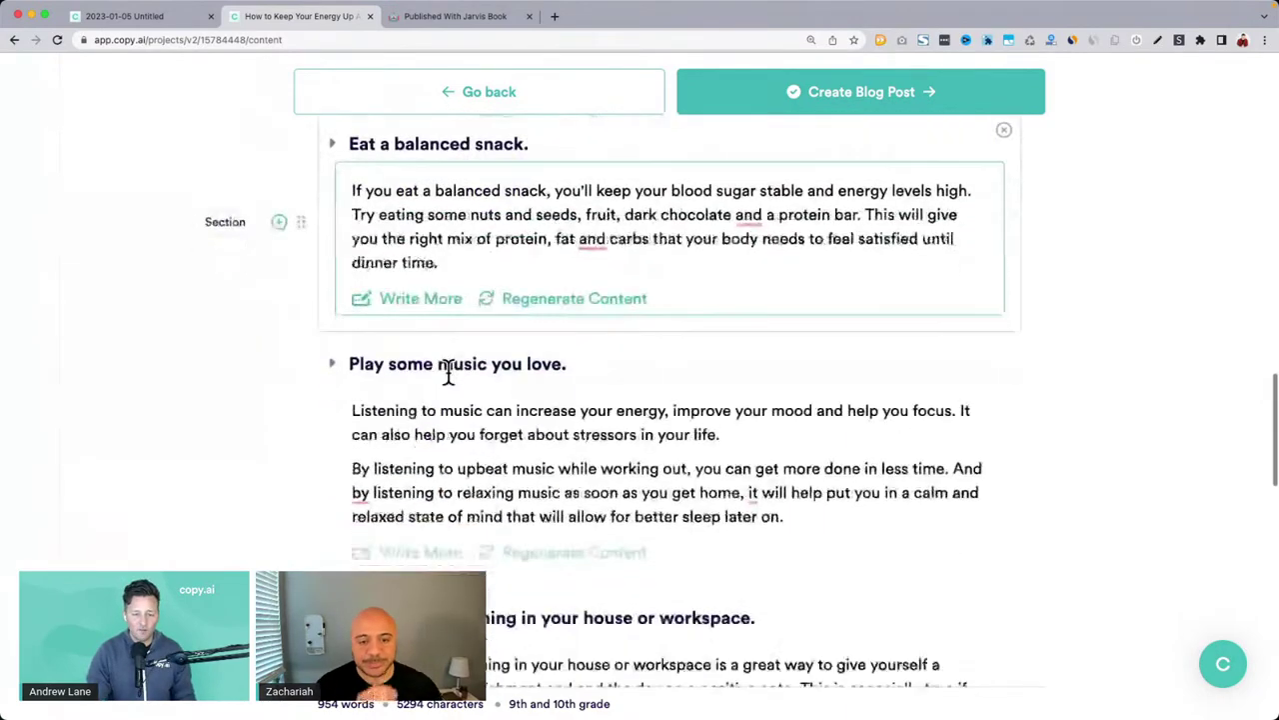
pyautogui.scroll(-1, 519, 369)
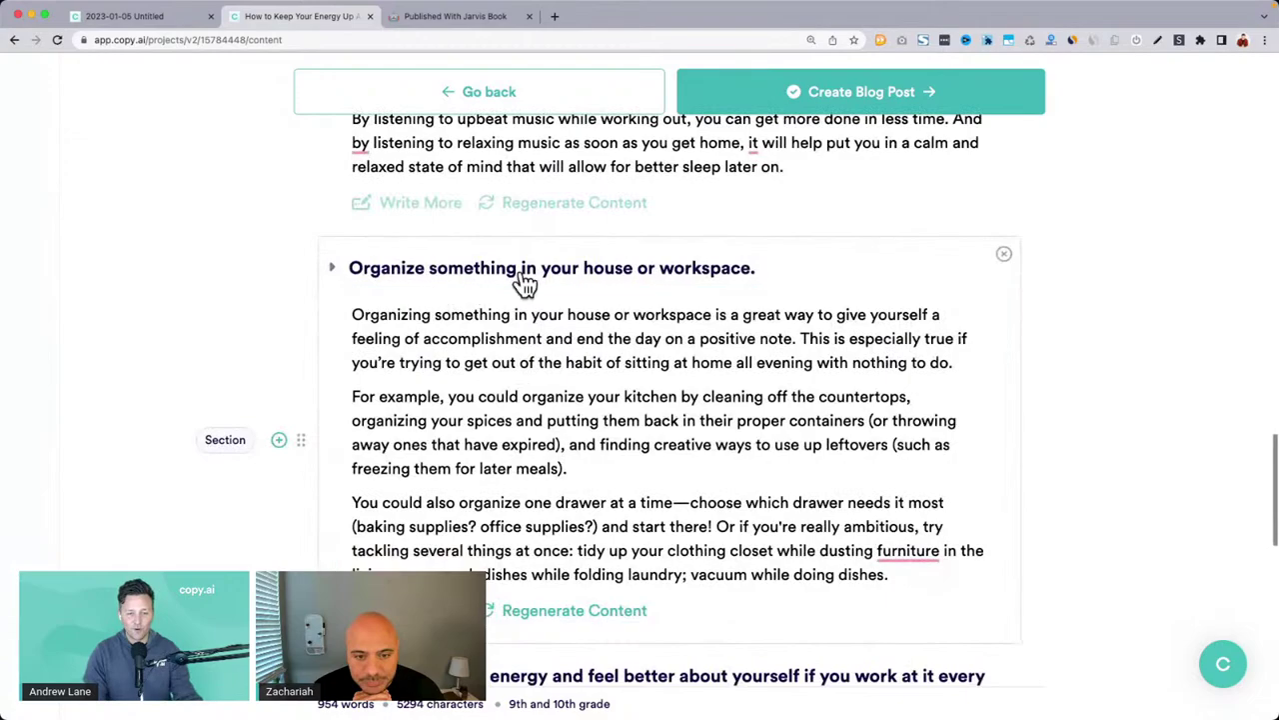
# Step: Regenerate the content of the section about having more energy and feeling better about yourself
pyautogui.scroll(-7, 682, 350)
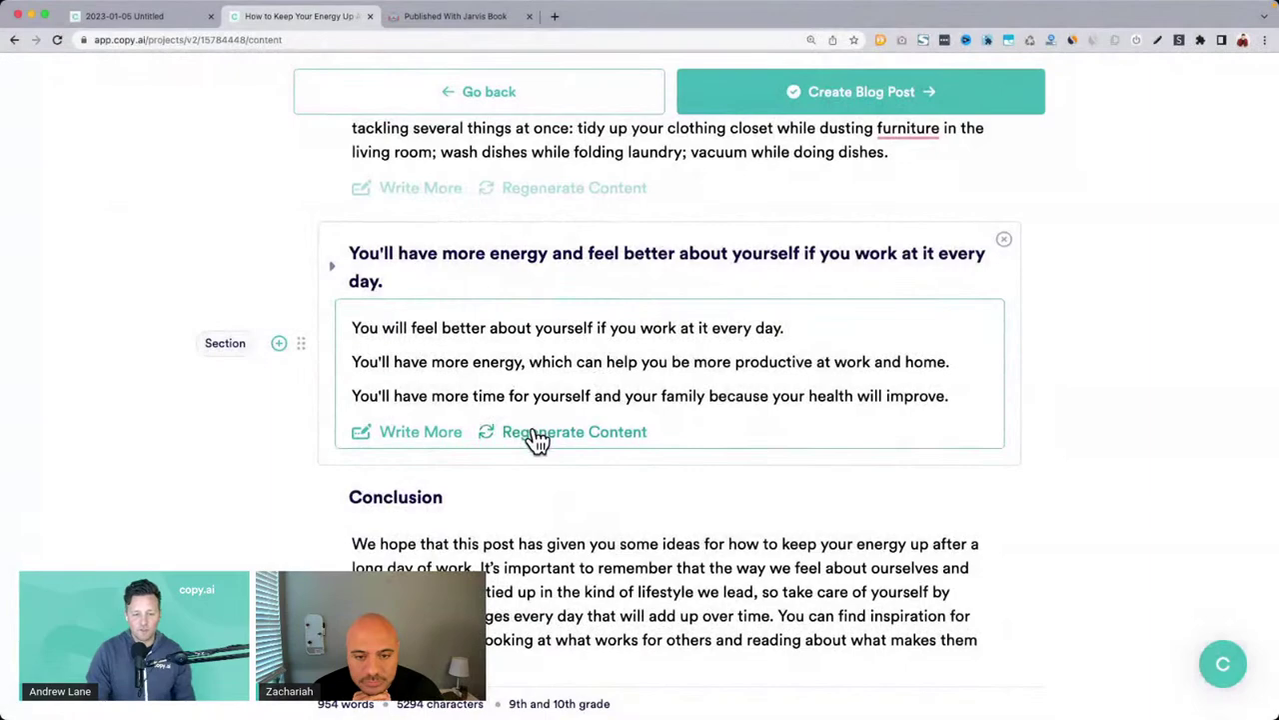
pyautogui.click(536, 432)
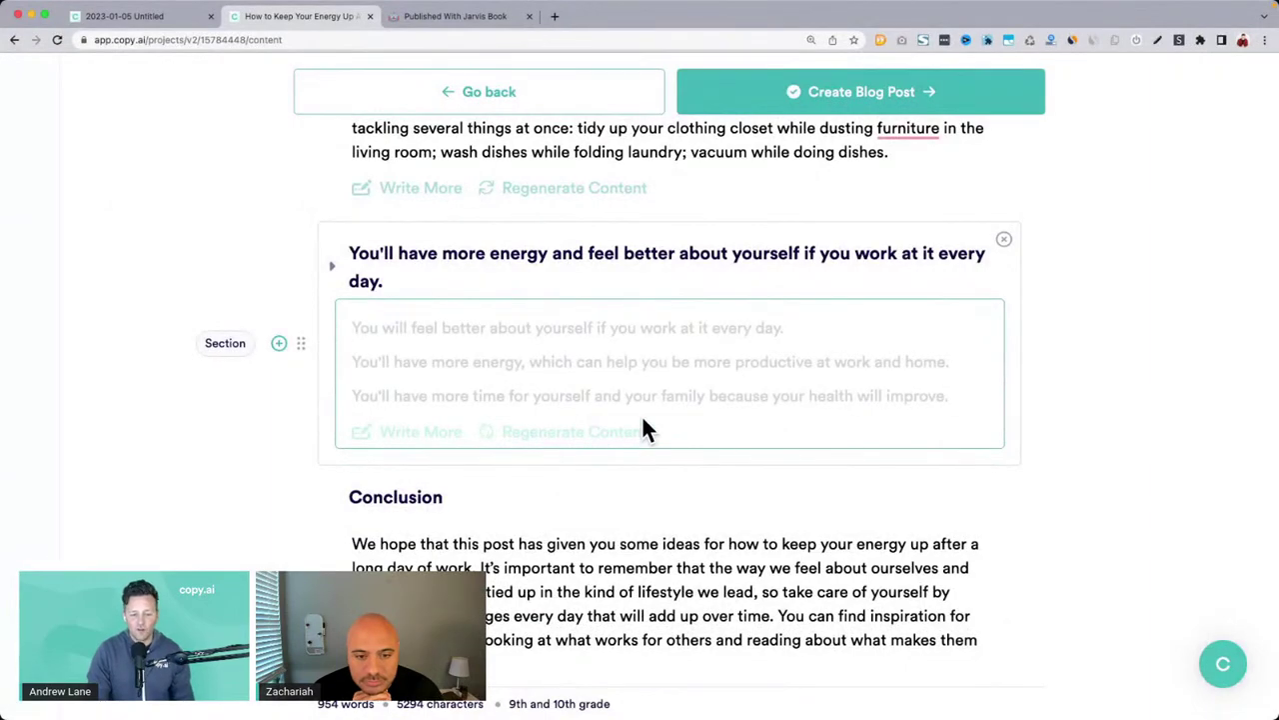
pyautogui.scroll(-4, 641, 420)
# Step: Return to the introduction, read its new version and regenerate it once more
pyautogui.scroll(10, 642, 418)
pyautogui.scroll(1, 643, 418)
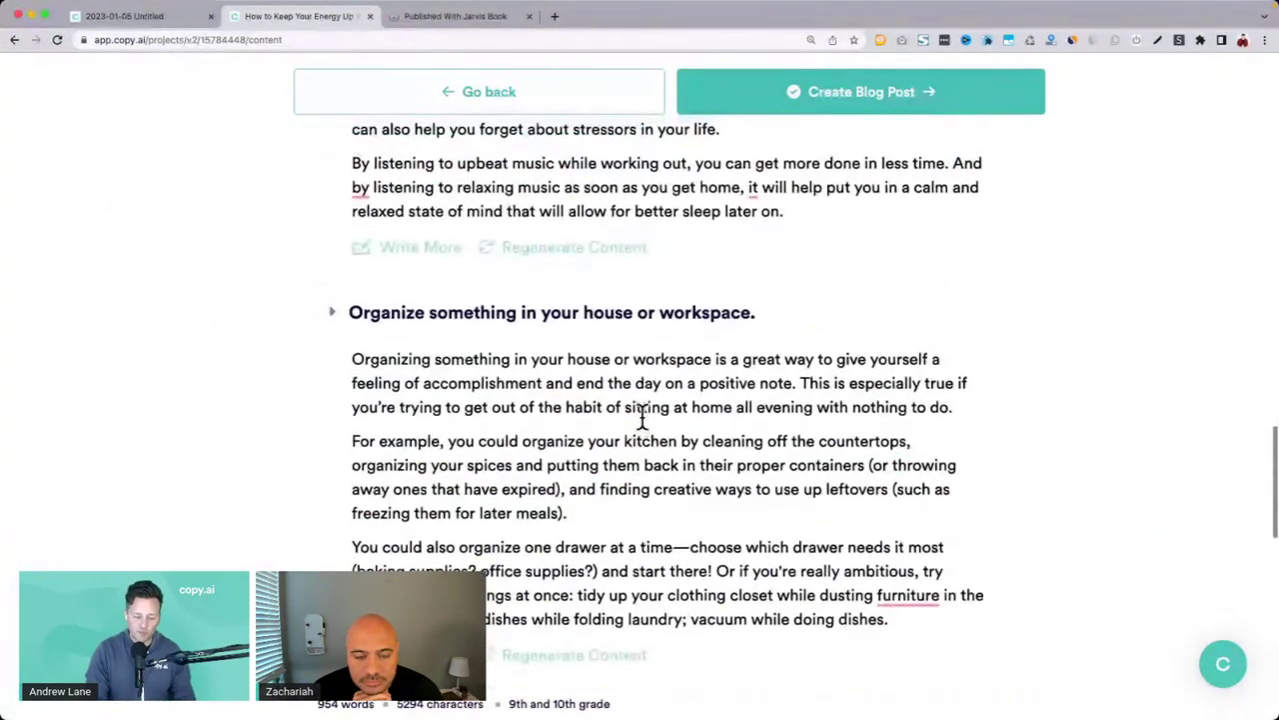
pyautogui.scroll(12, 641, 420)
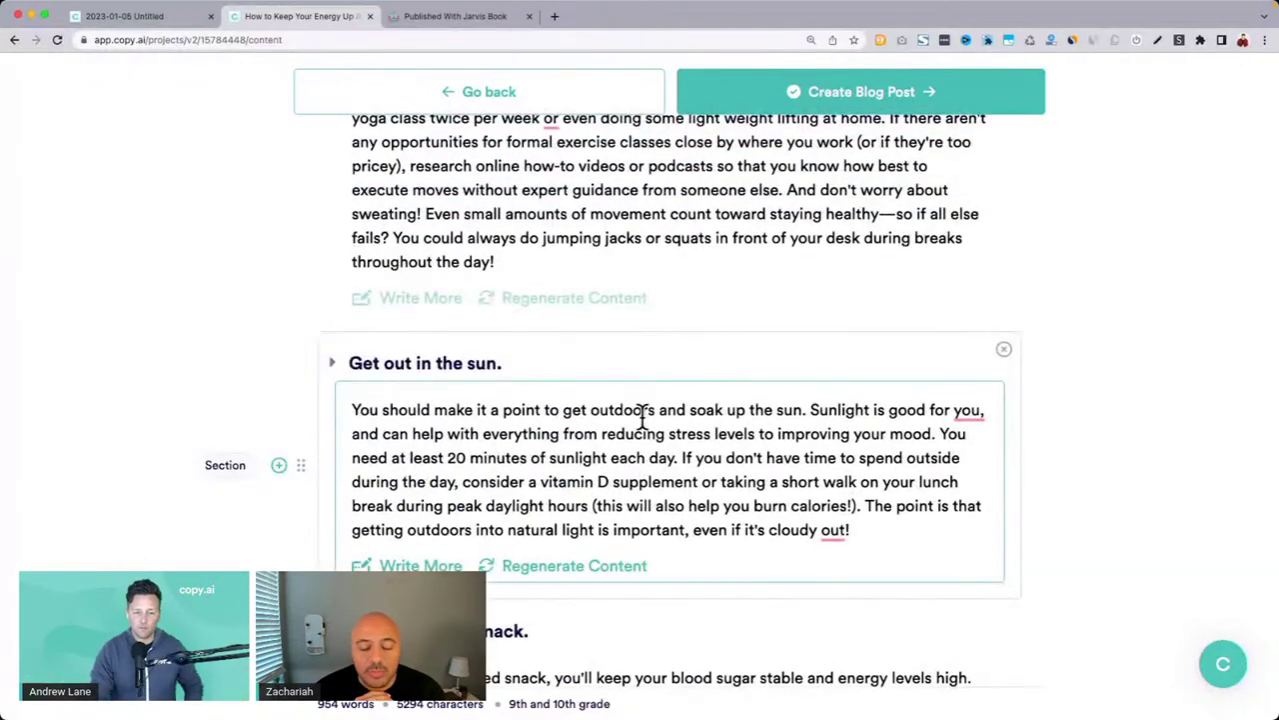
pyautogui.scroll(8, 642, 419)
pyautogui.scroll(9, 643, 425)
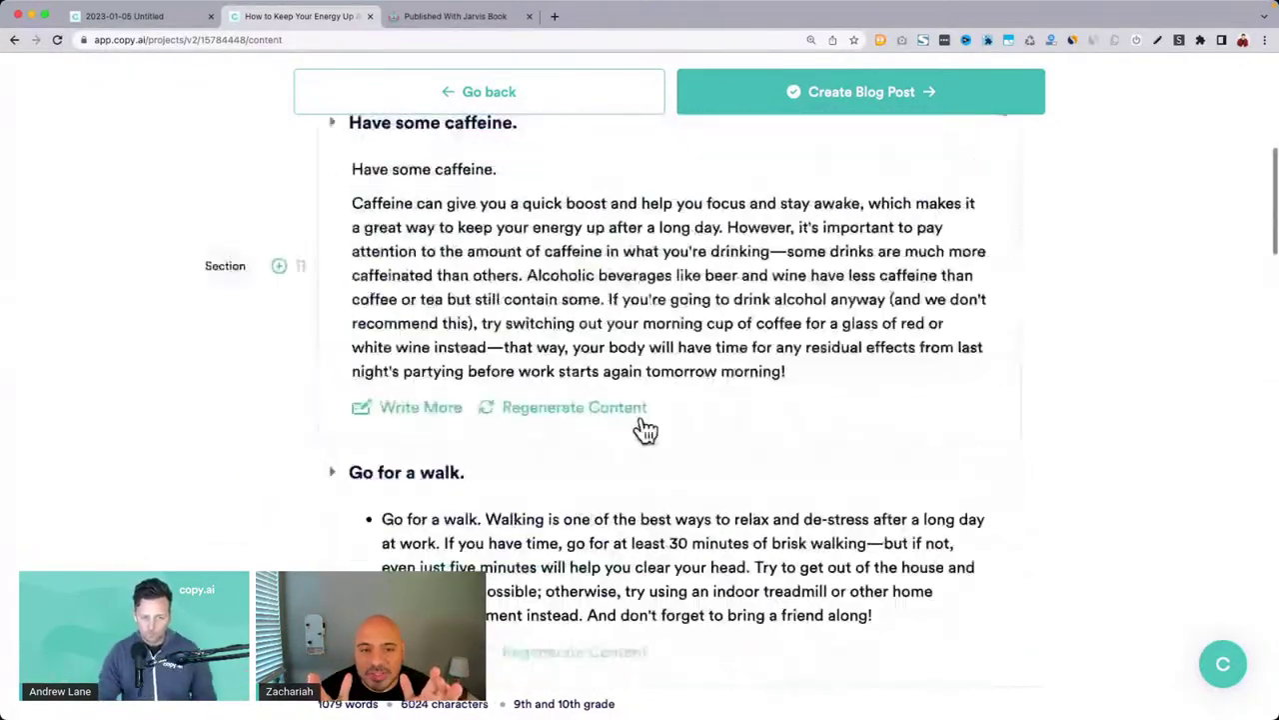
pyautogui.scroll(1, 643, 418)
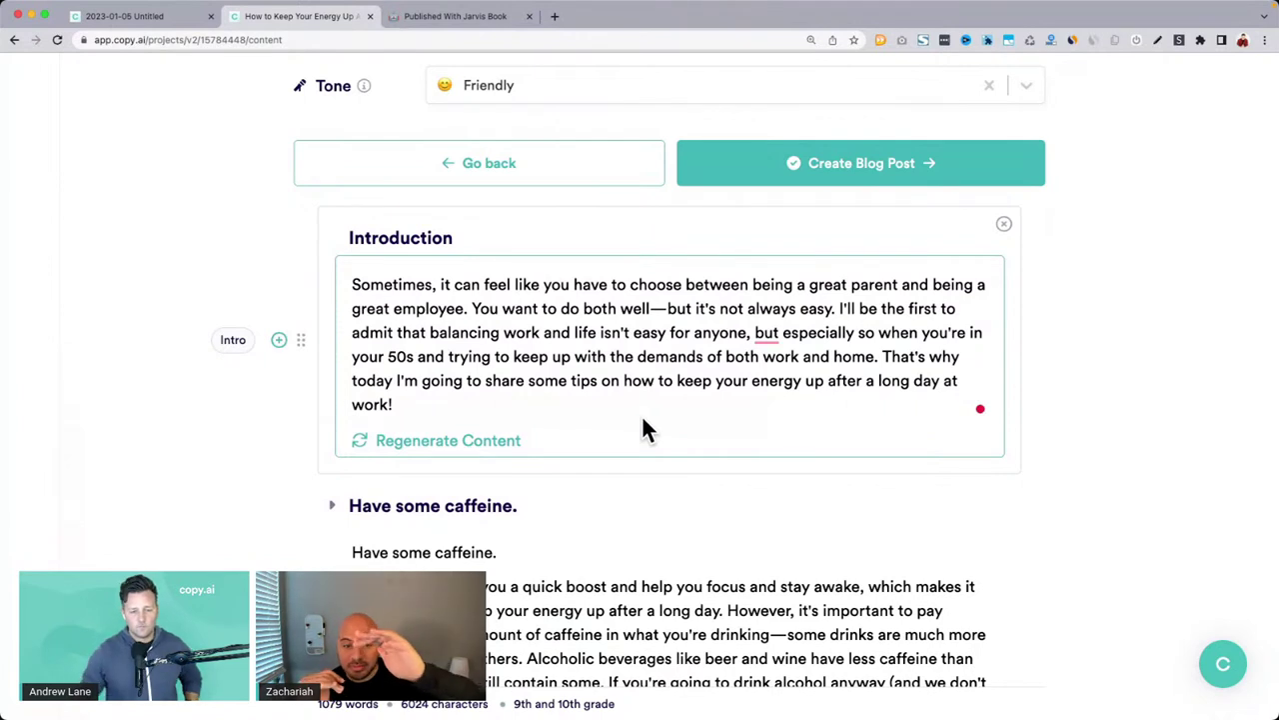
pyautogui.click(478, 445)
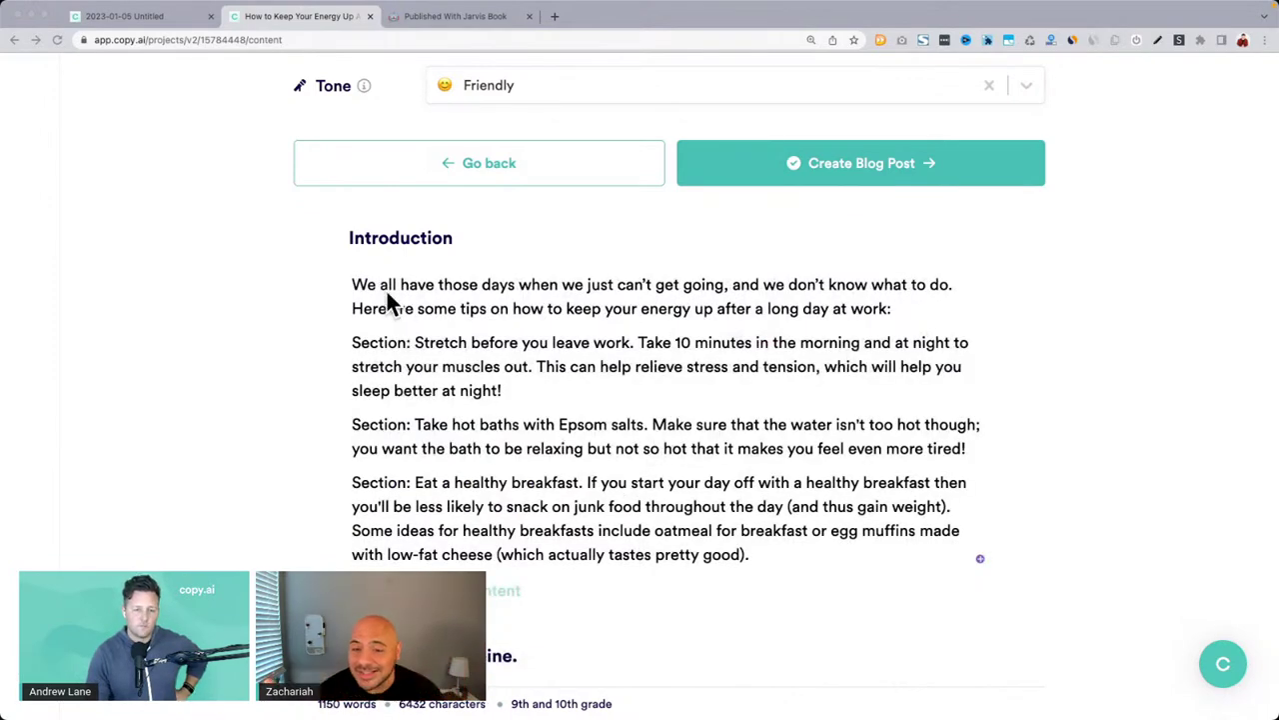
# Step: Delete the three paragraphs starting with "Section:" from the introduction, keeping only its opening paragraph
pyautogui.tripleClick(578, 288)
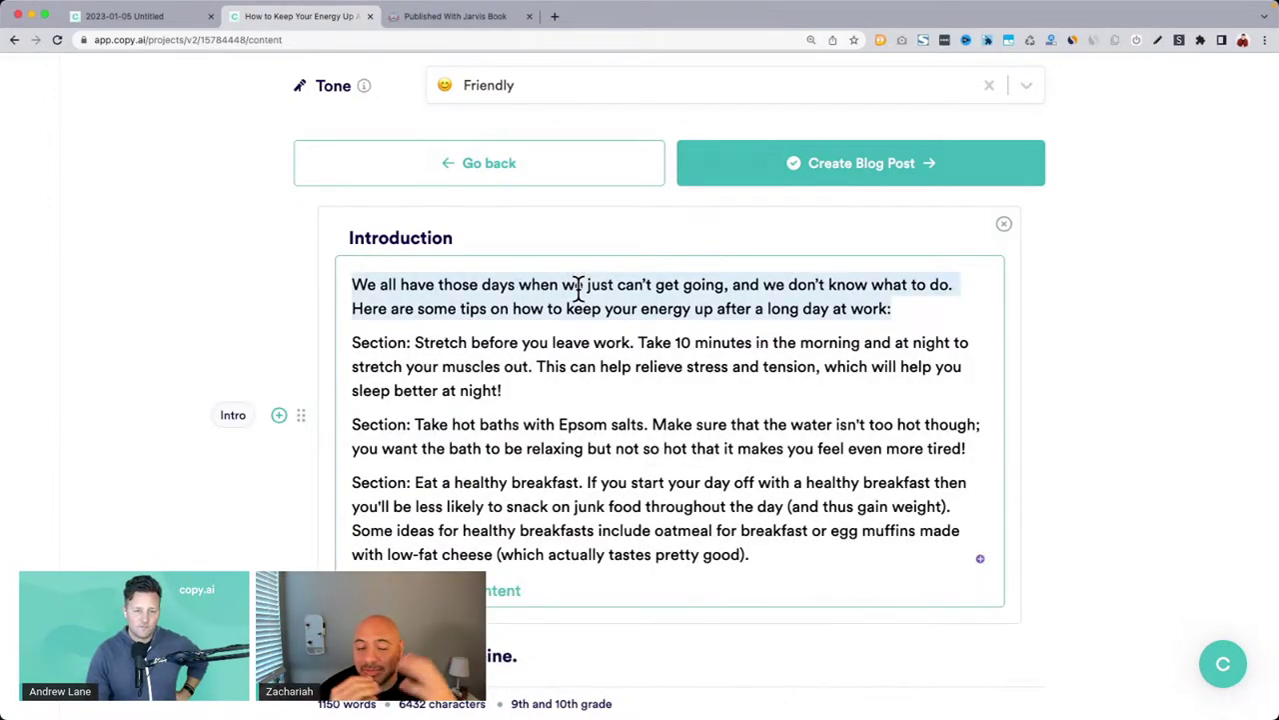
pyautogui.moveTo(359, 342); pyautogui.dragTo(810, 556)
pyautogui.press('BackSpace')
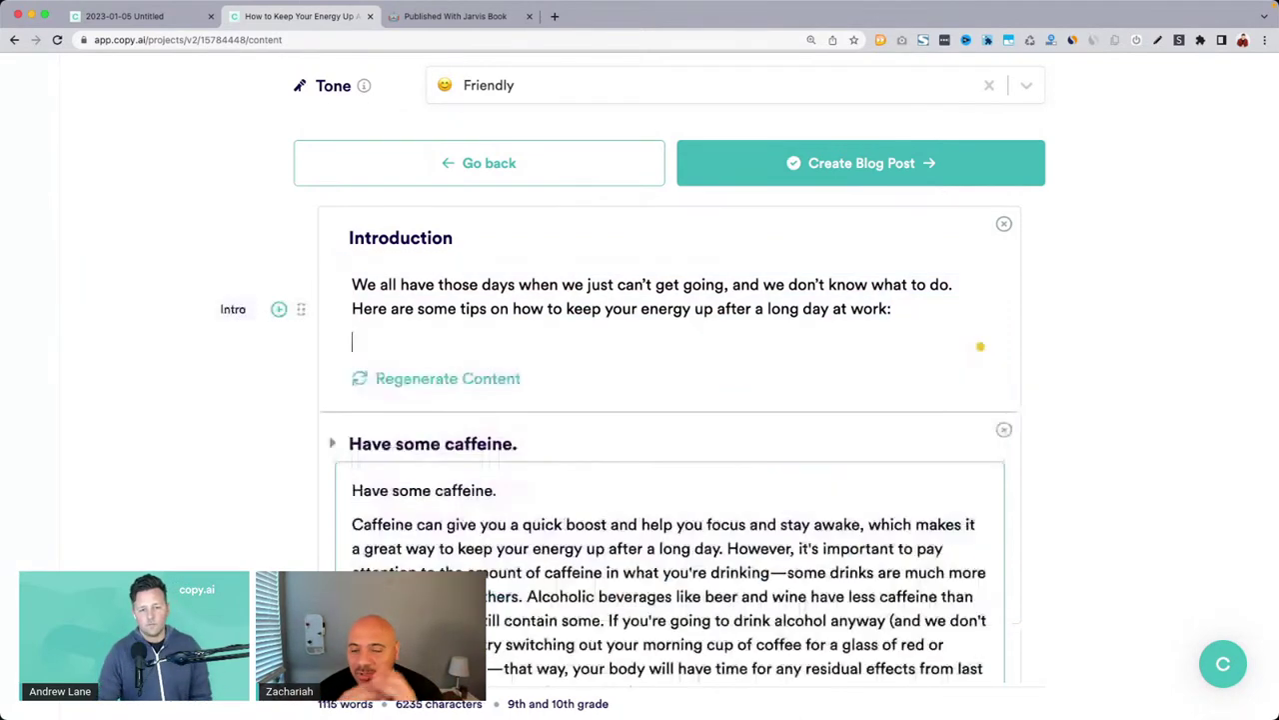
pyautogui.press('BackSpace')
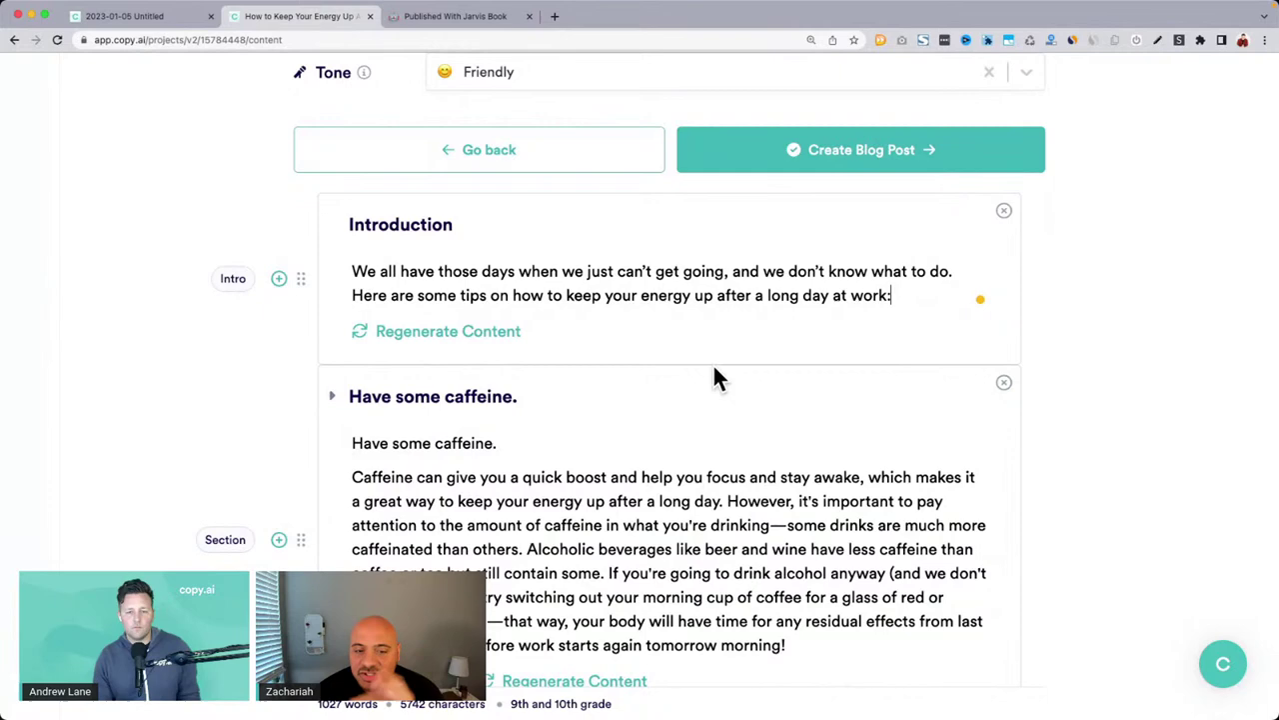
# Step: Replace the shortened introduction with newly generated content and read the new version
pyautogui.click(437, 336)
pyautogui.scroll(-2, 756, 400)
pyautogui.scroll(-4, 759, 400)
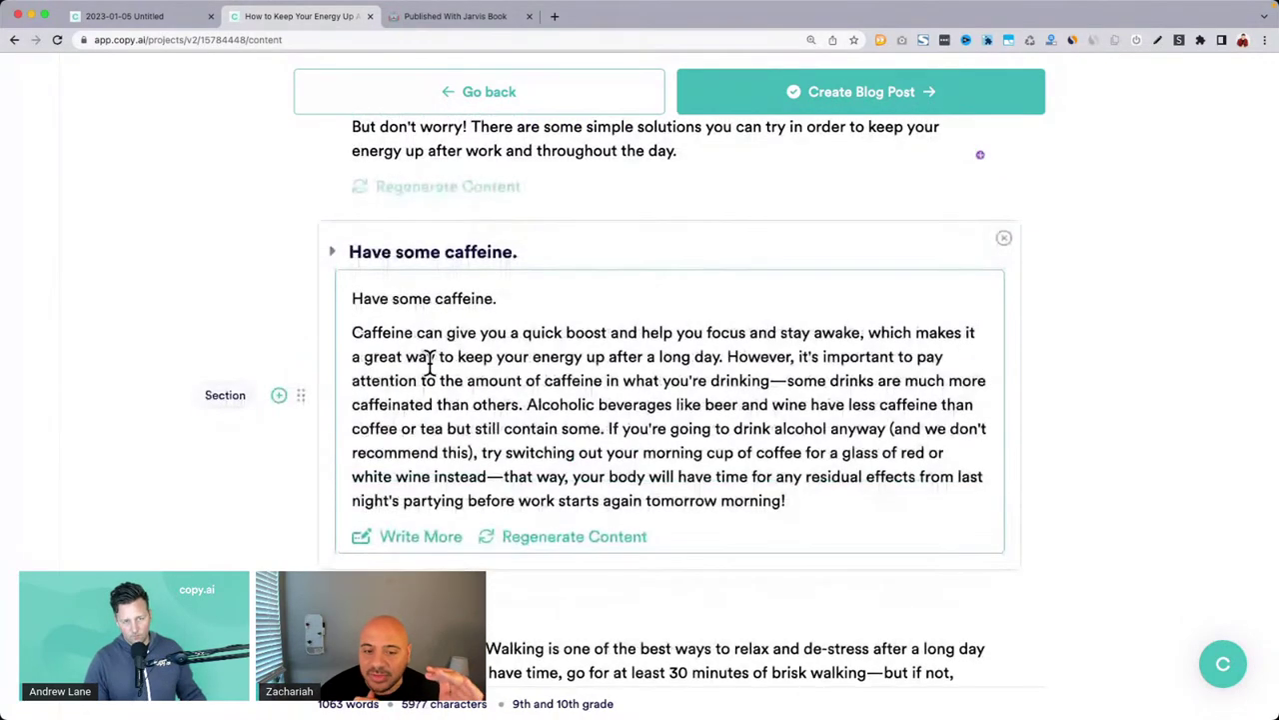
pyautogui.scroll(4, 429, 362)
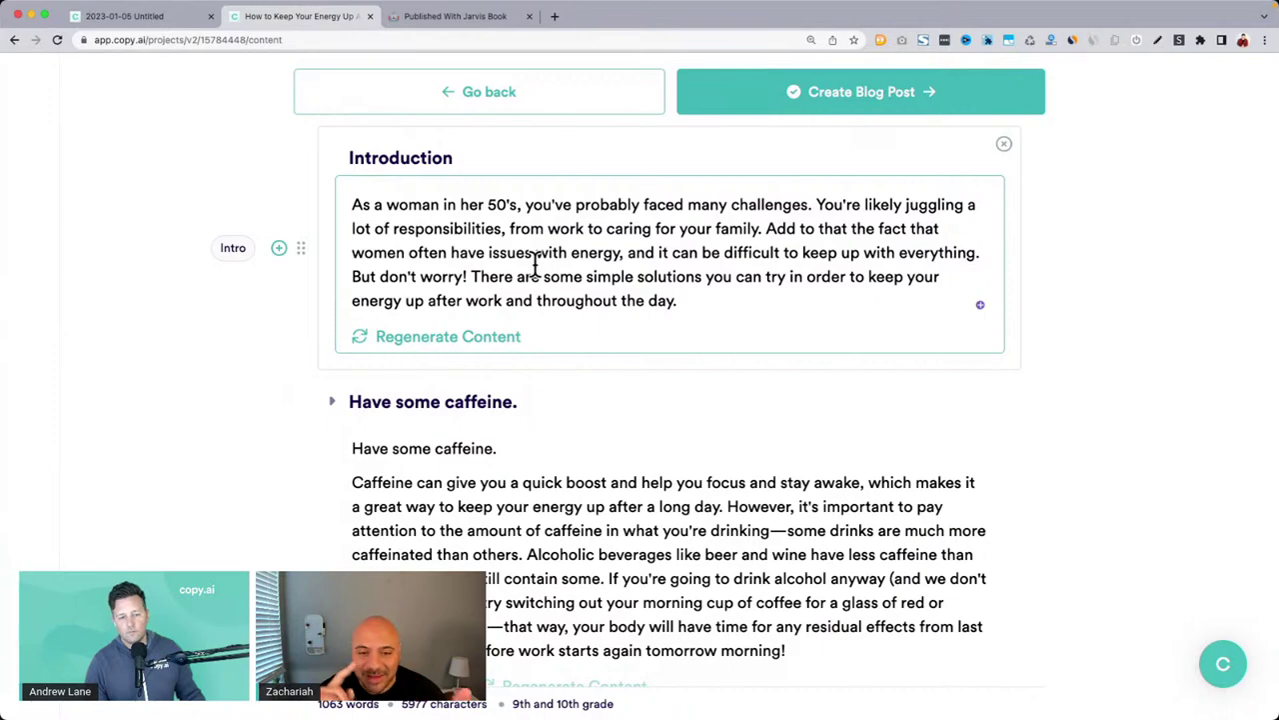
# Step: Expand the talking points of the "Have some caffeine." section and compare them with its generated text
pyautogui.scroll(-1, 536, 265)
pyautogui.scroll(-2, 419, 371)
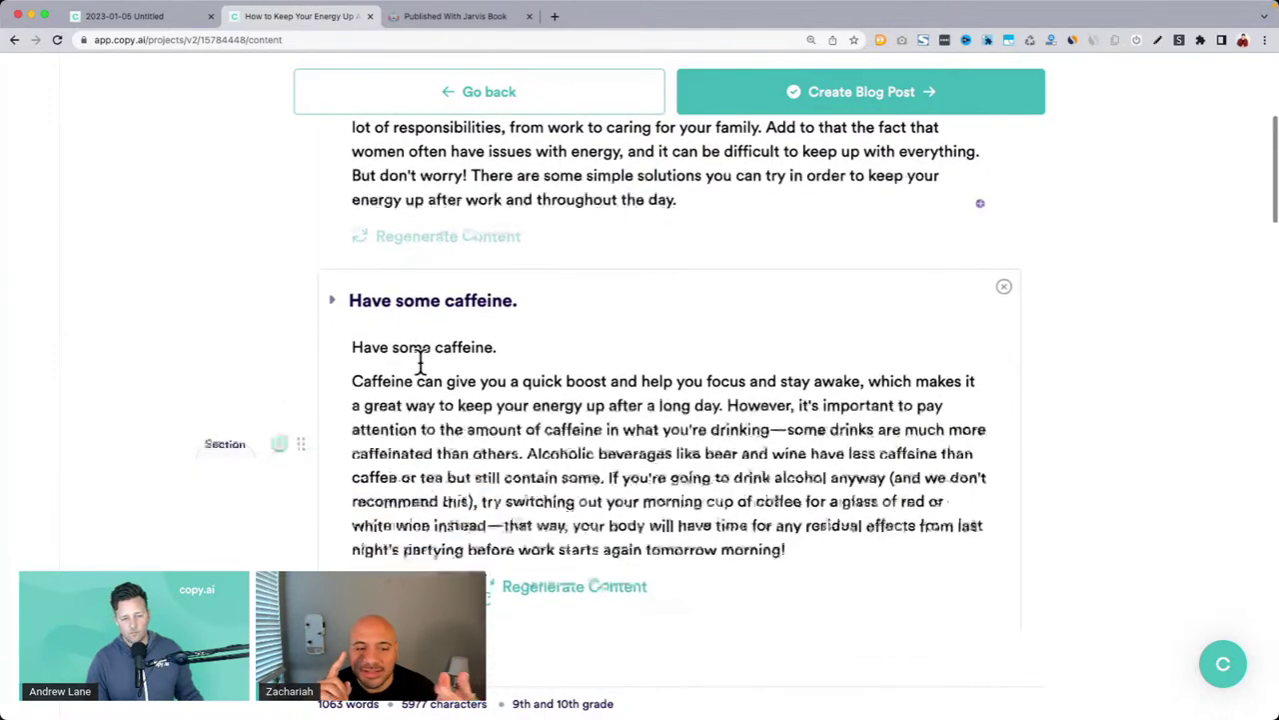
pyautogui.scroll(-3, 422, 364)
pyautogui.scroll(2, 343, 291)
pyautogui.click(333, 272)
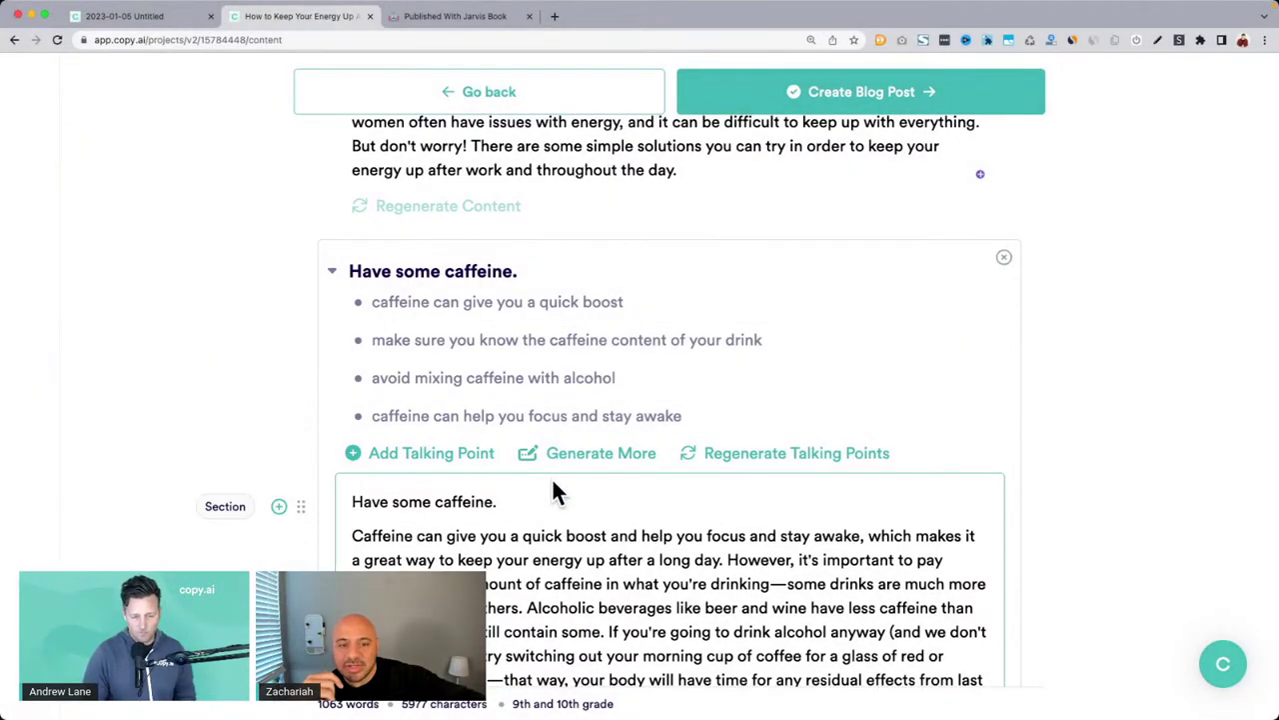
pyautogui.scroll(-2, 553, 482)
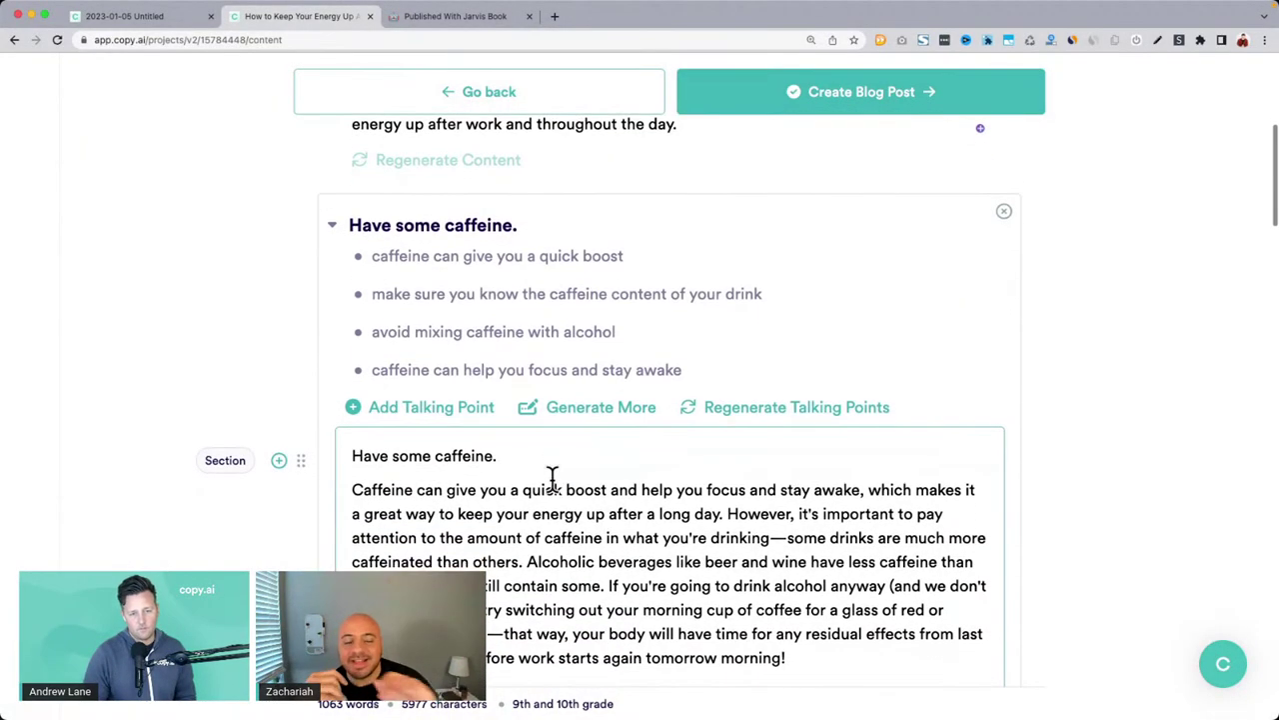
pyautogui.scroll(-2, 469, 370)
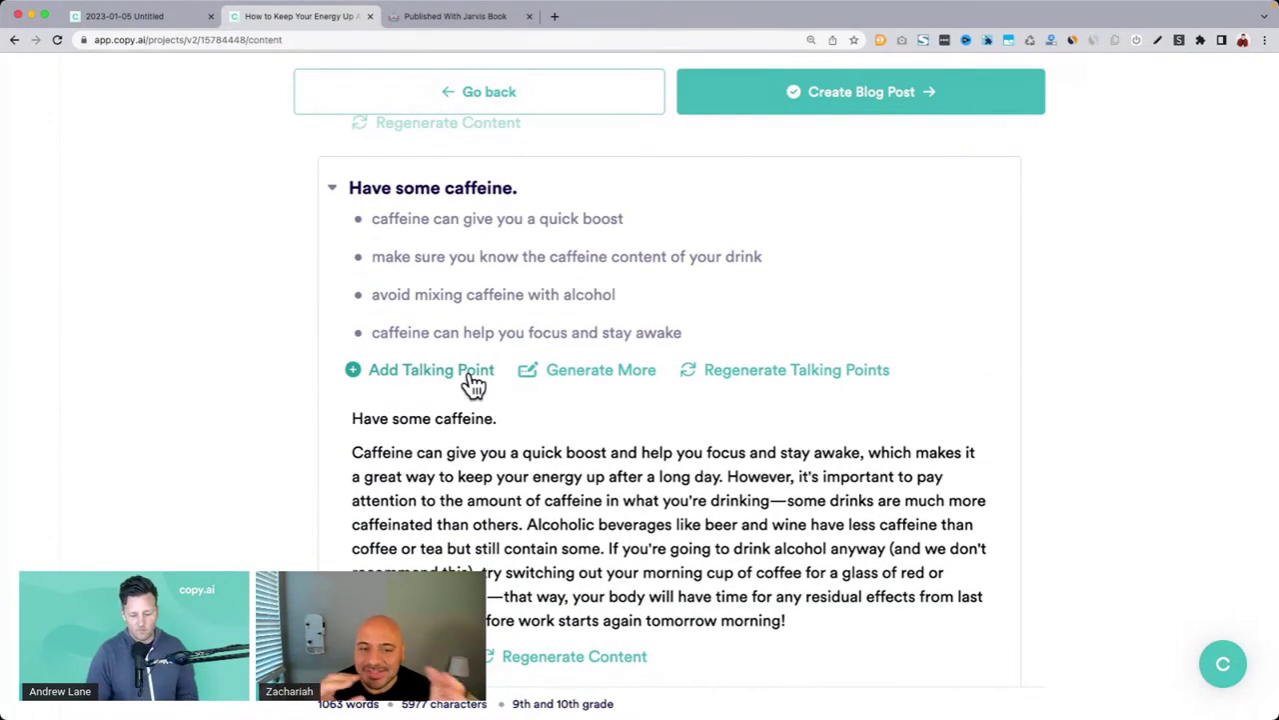
pyautogui.scroll(-2, 474, 382)
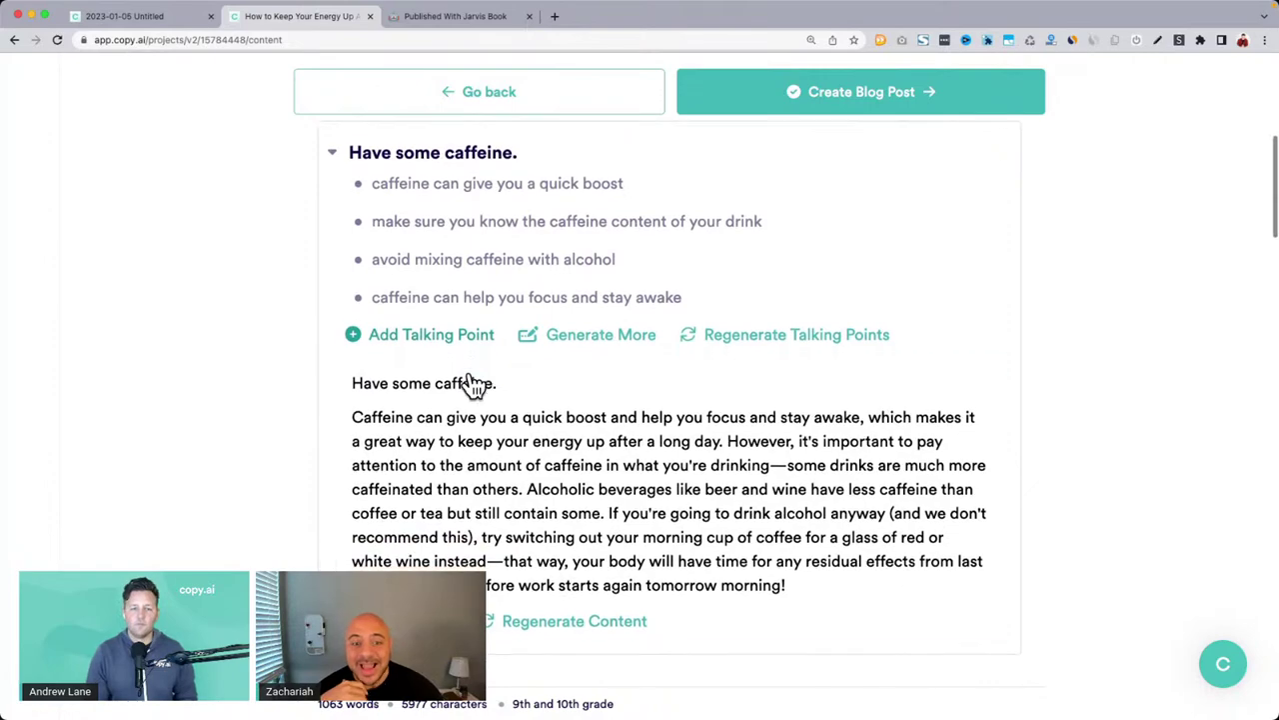
# Step: Add the talking point "Keeps your metabolism high" to the "Go for a walk." section
pyautogui.scroll(-10, 470, 375)
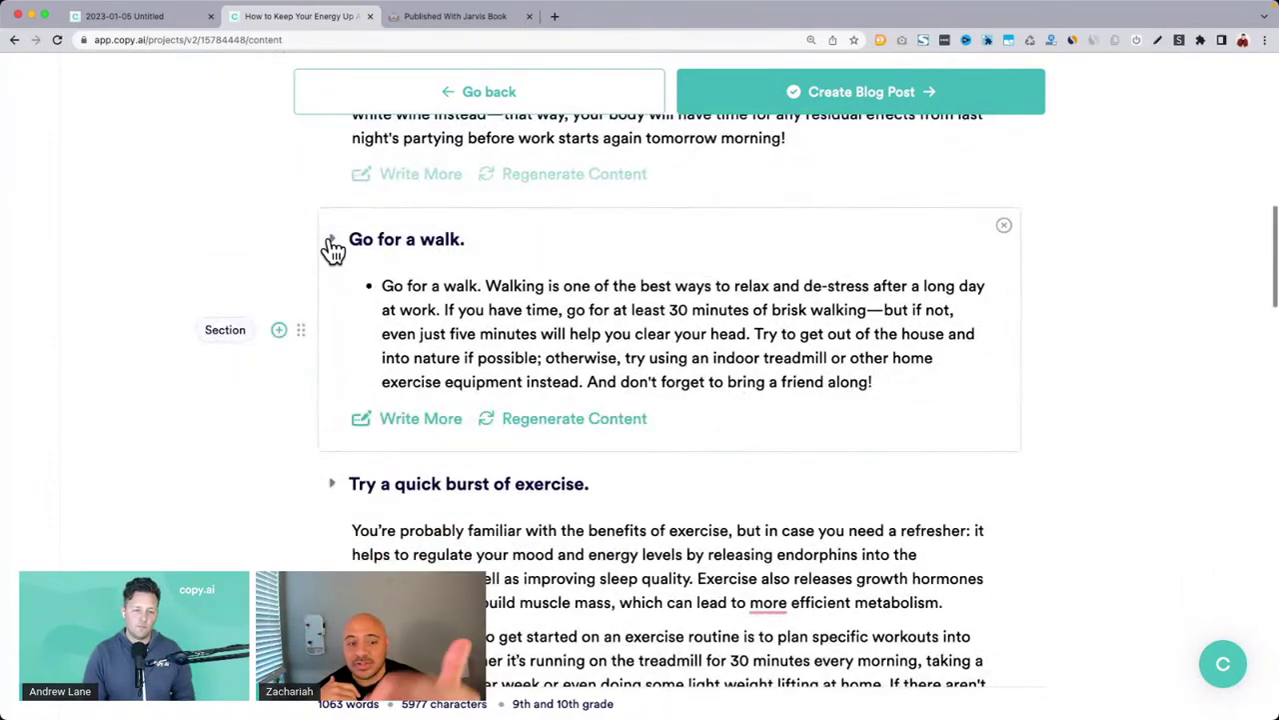
pyautogui.click(331, 240)
pyautogui.click(413, 497)
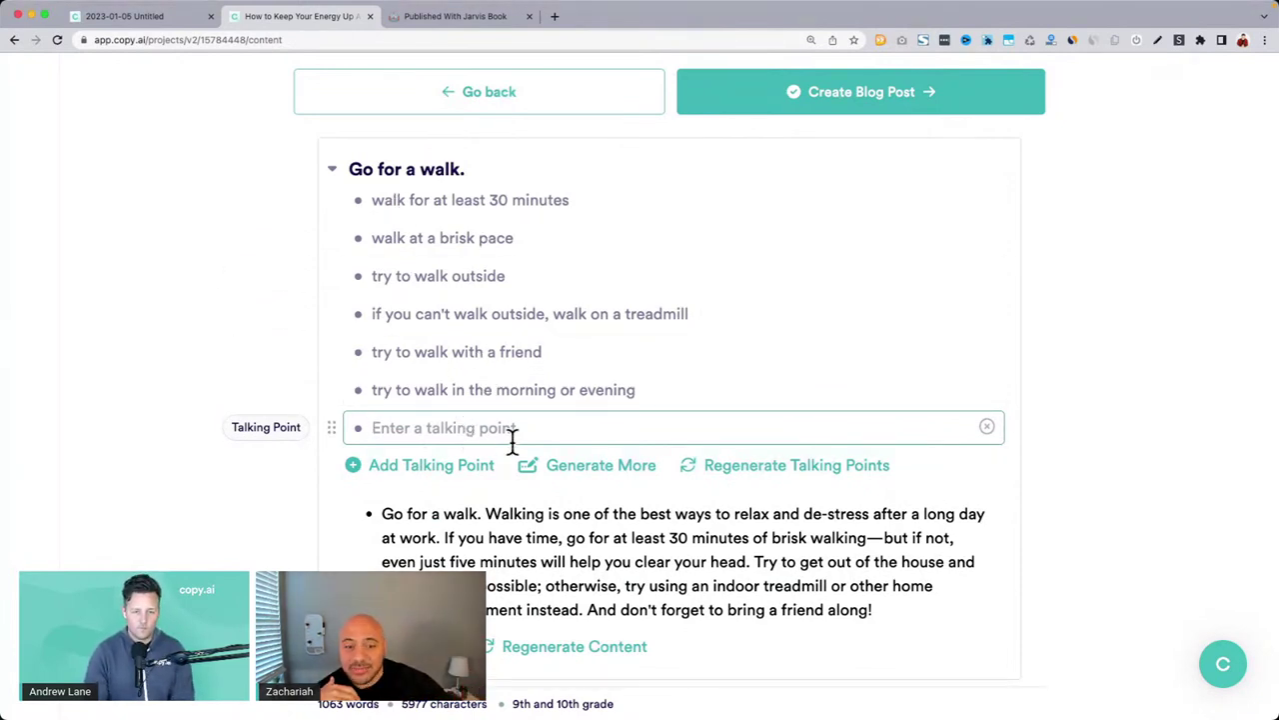
pyautogui.write('Keeps your metabolism high')
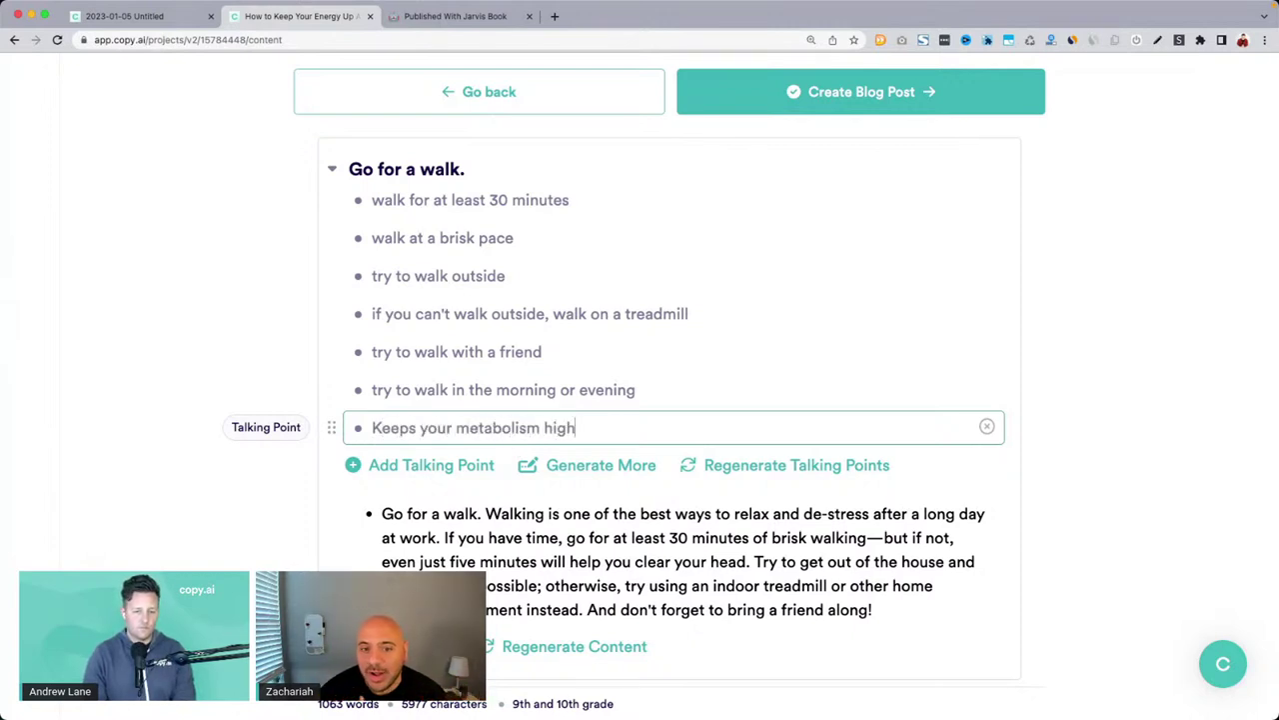
# Step: Add the talking point "Every 5 minutes, do 10 lunges" to the walking section and have more content written for it
pyautogui.scroll(-2, 430, 434)
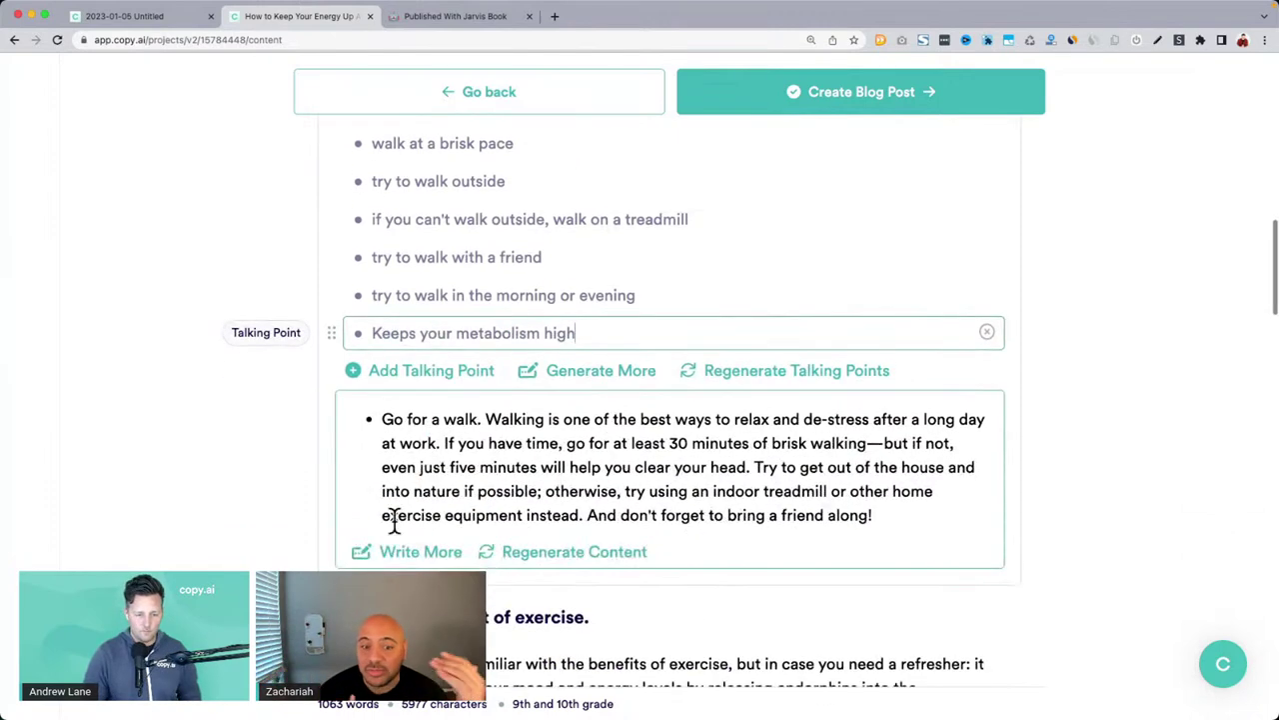
pyautogui.click(420, 374)
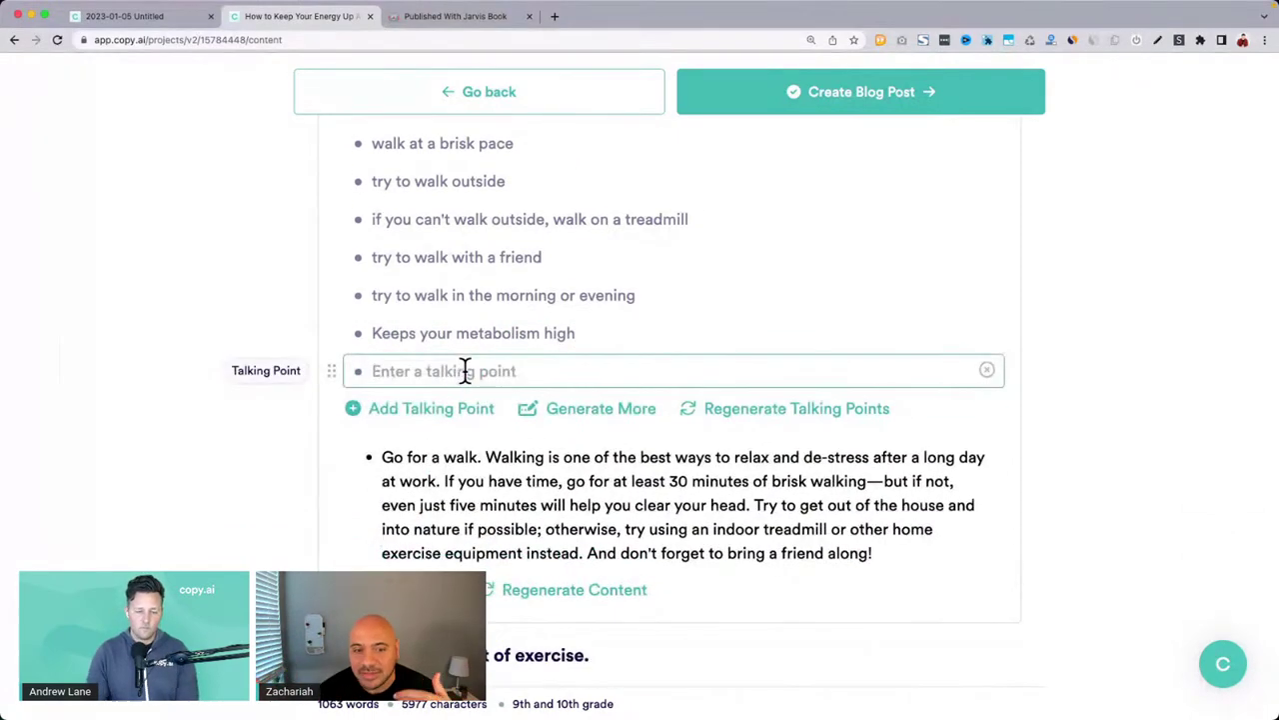
pyautogui.write('Every 5')
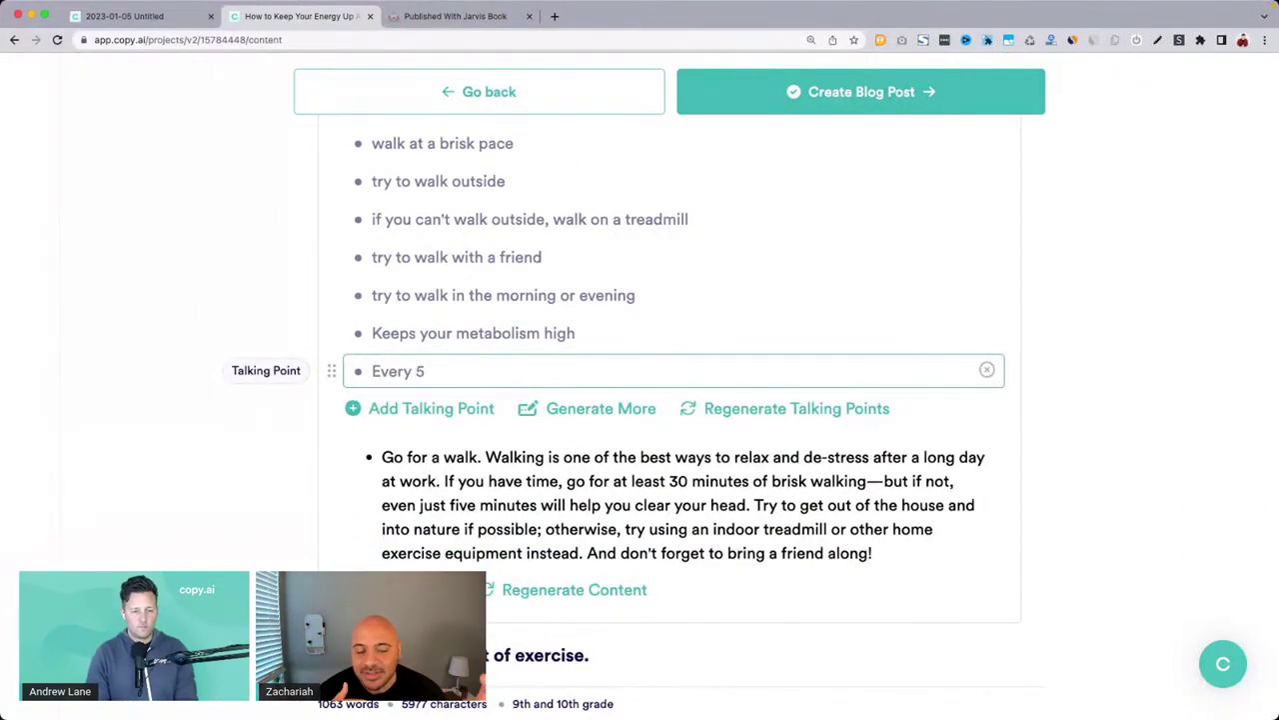
pyautogui.write(' minutes, do 10 ')
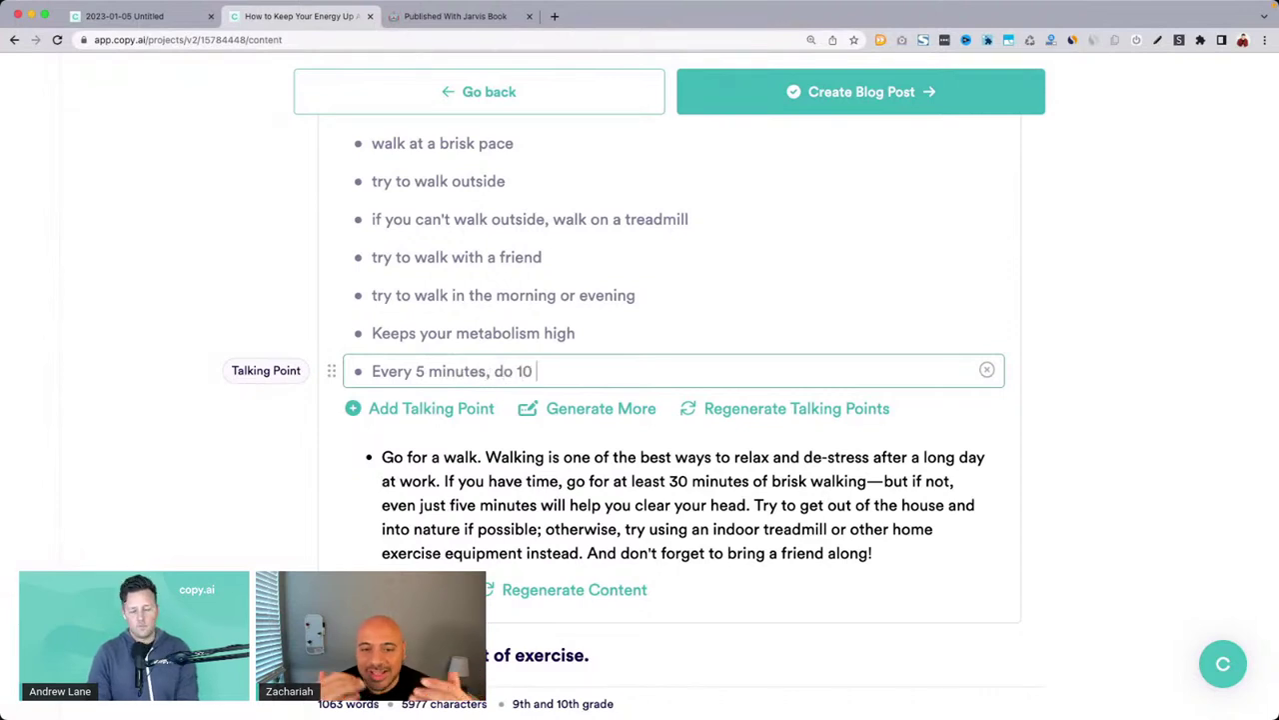
pyautogui.write('lunges')
pyautogui.scroll(-2, 466, 457)
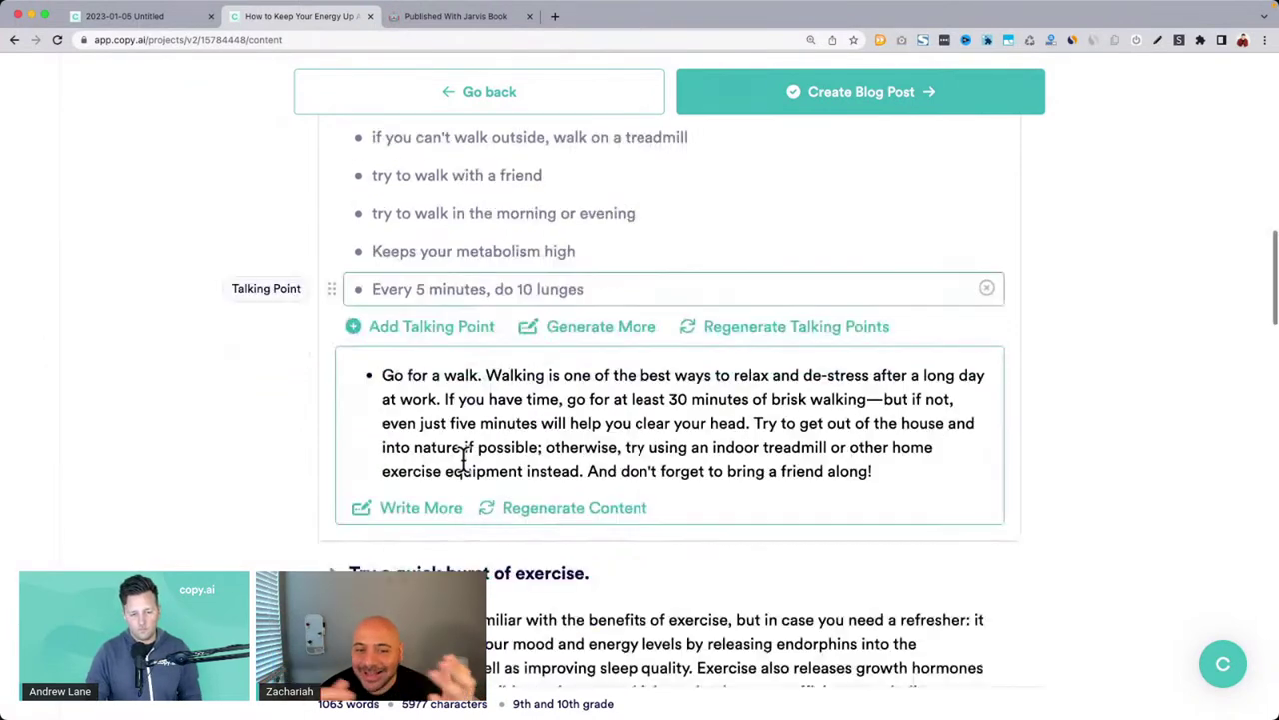
pyautogui.click(431, 515)
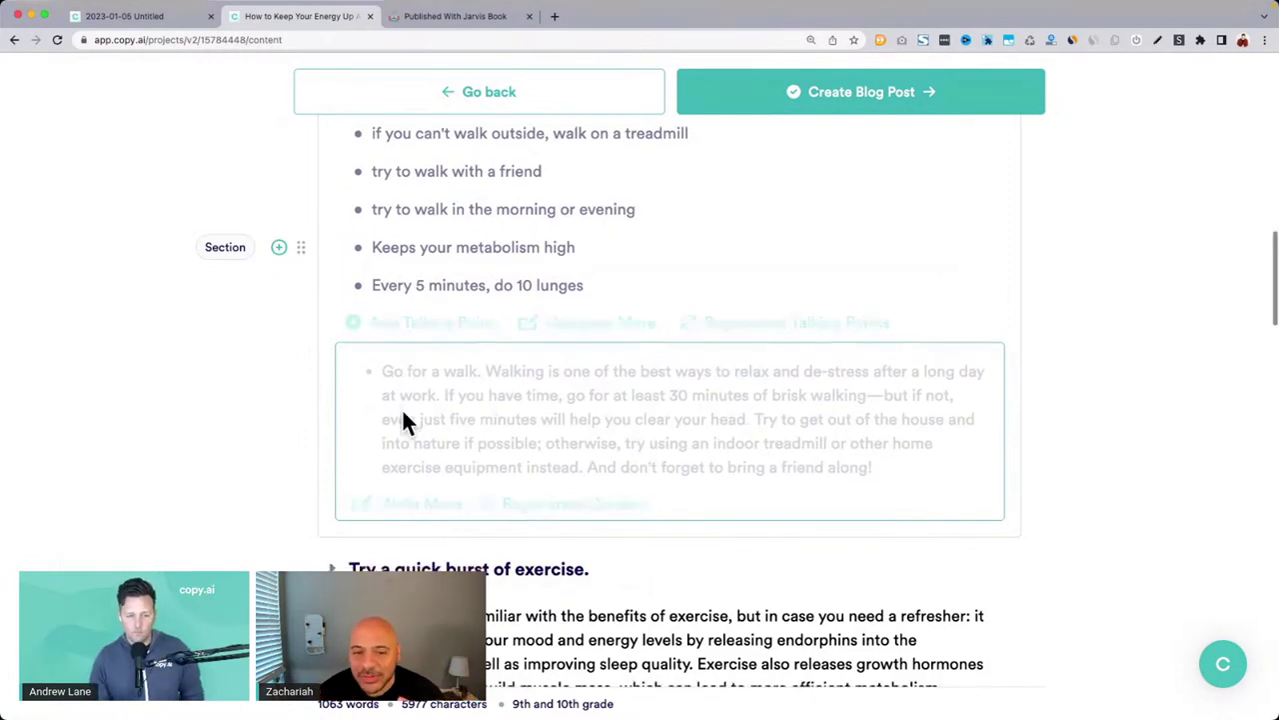
# Step: Have more content written for the "Go for a walk." section two more times
pyautogui.scroll(-1, 418, 440)
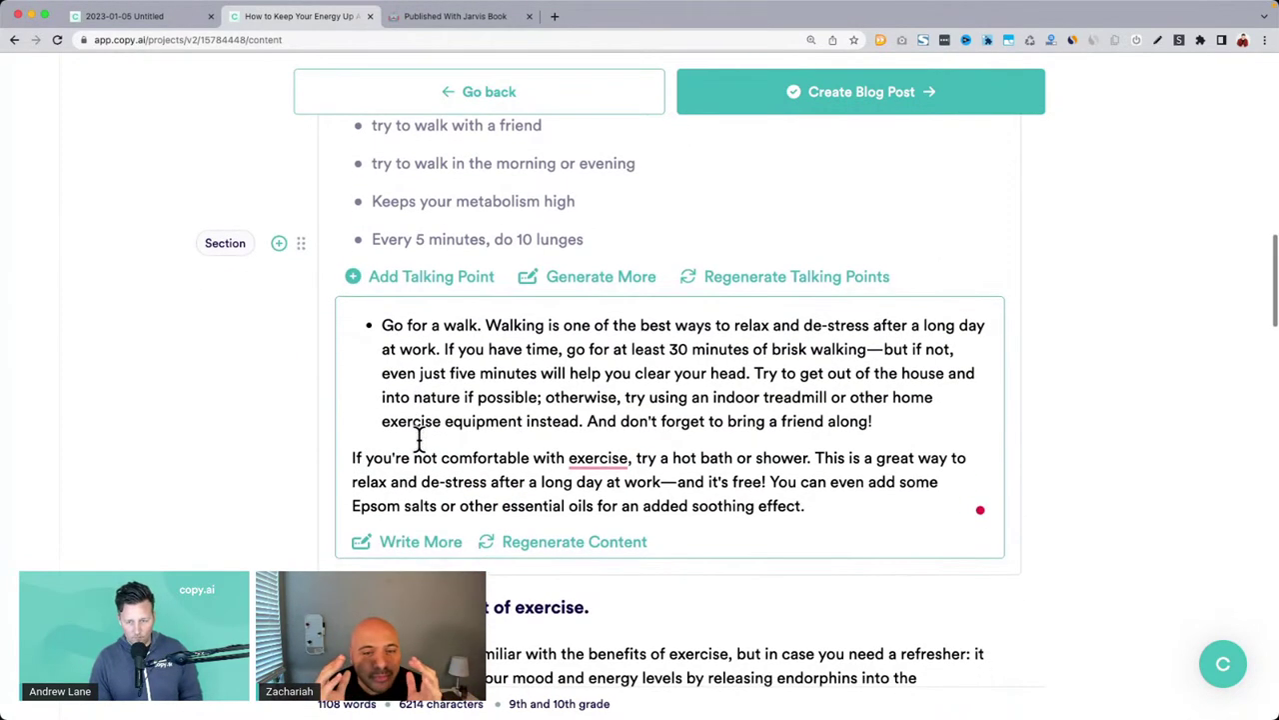
pyautogui.click(403, 547)
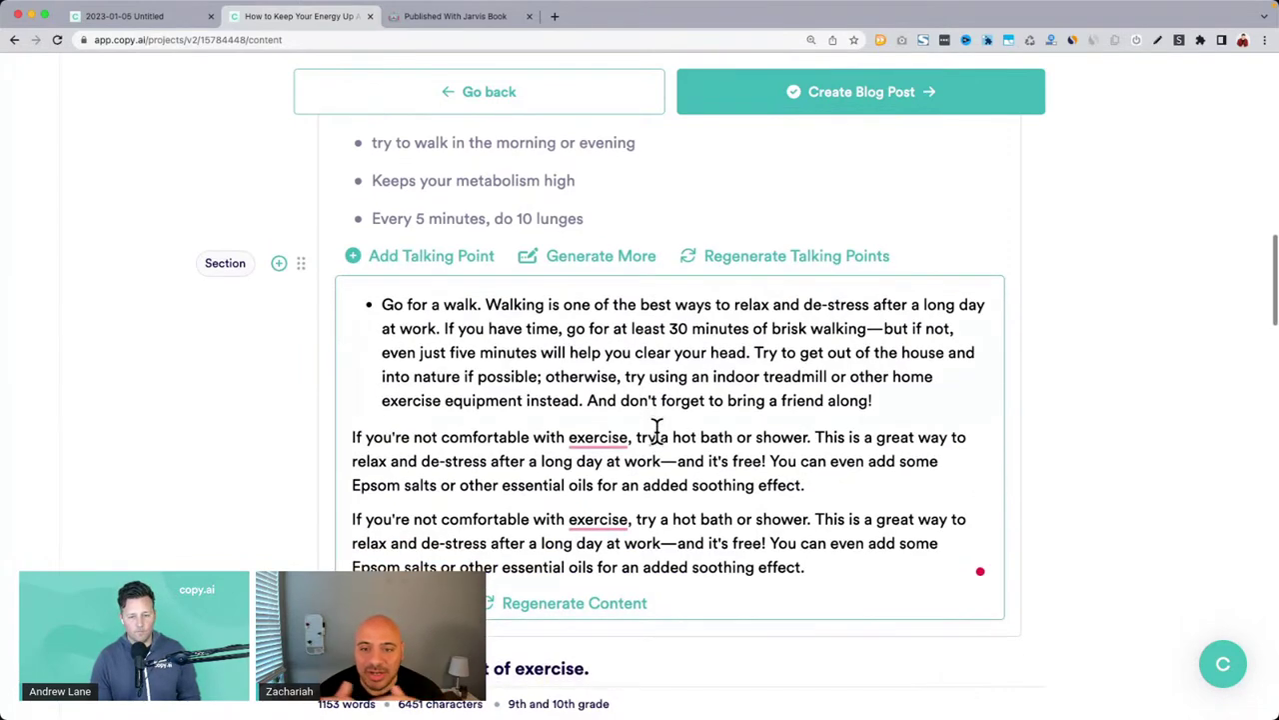
pyautogui.click(404, 603)
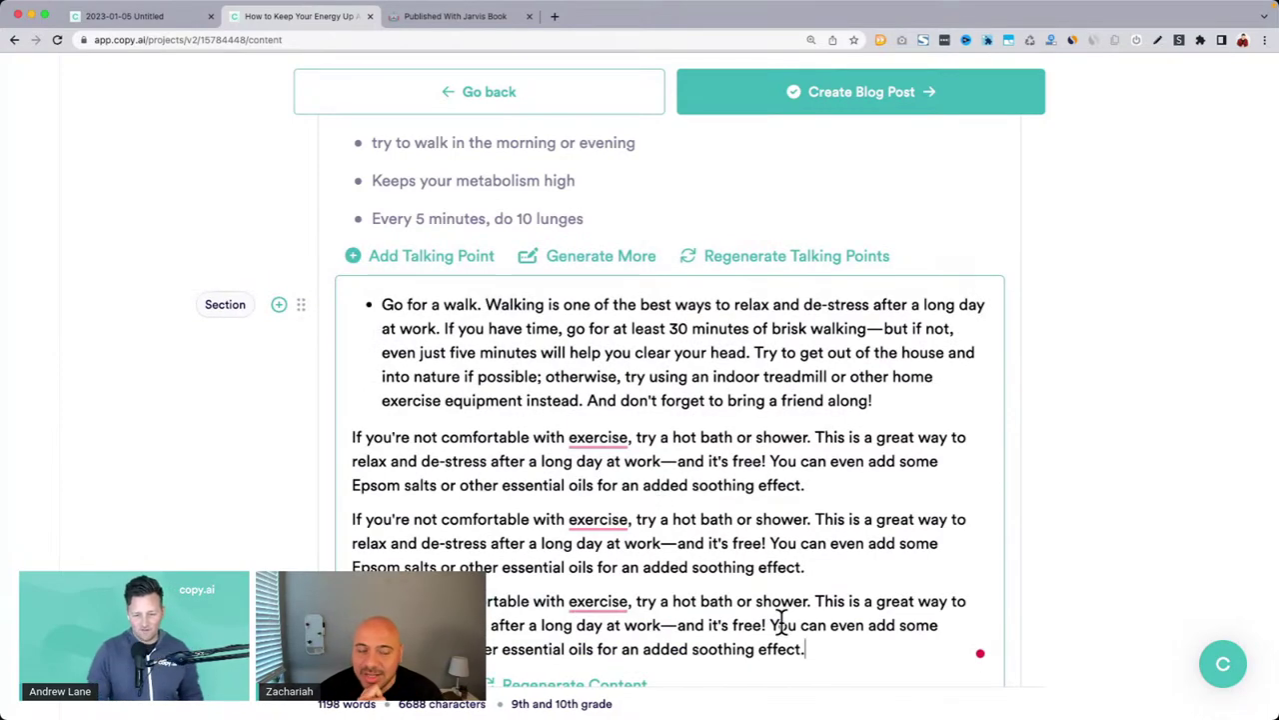
# Step: Delete the three repeated hot bath paragraphs from the "Go for a walk." section
pyautogui.moveTo(832, 650); pyautogui.dragTo(349, 436)
pyautogui.press('BackSpace')
pyautogui.scroll(-2, 349, 436)
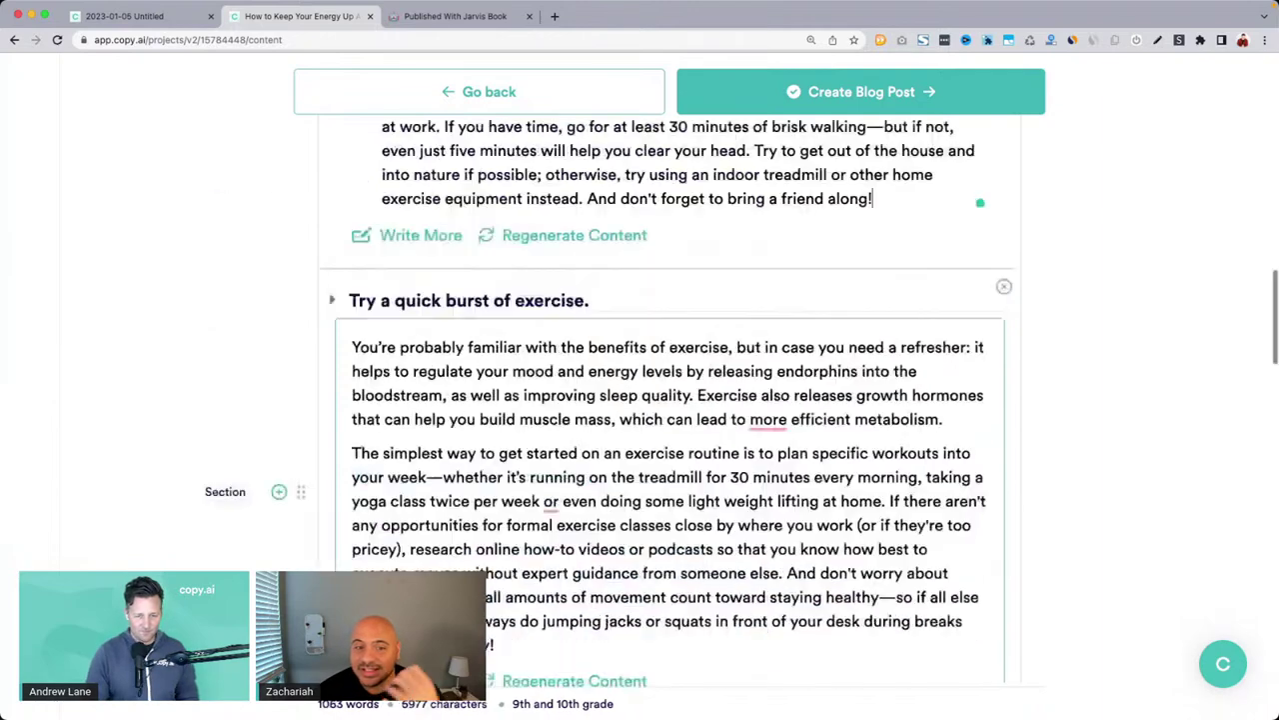
# Step: Regenerate the content of the "Go for a walk." section from its talking points and read the new paragraphs
pyautogui.scroll(4, 477, 428)
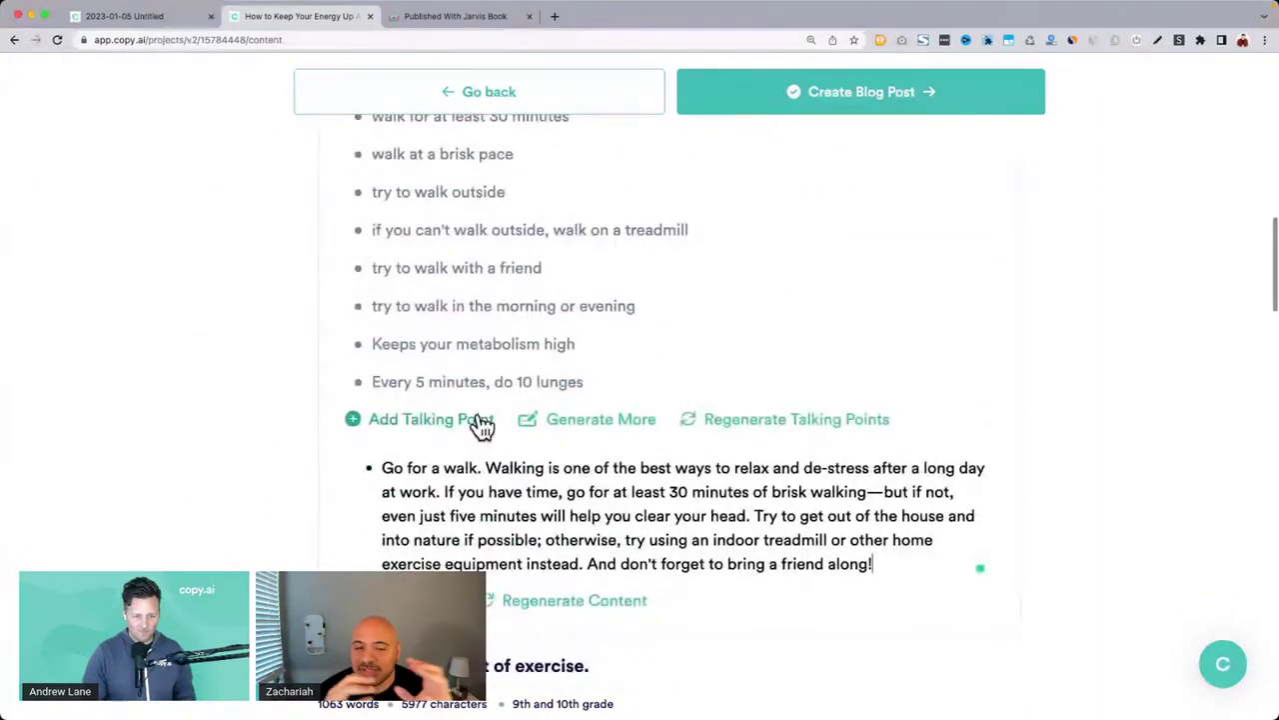
pyautogui.scroll(-1, 519, 500)
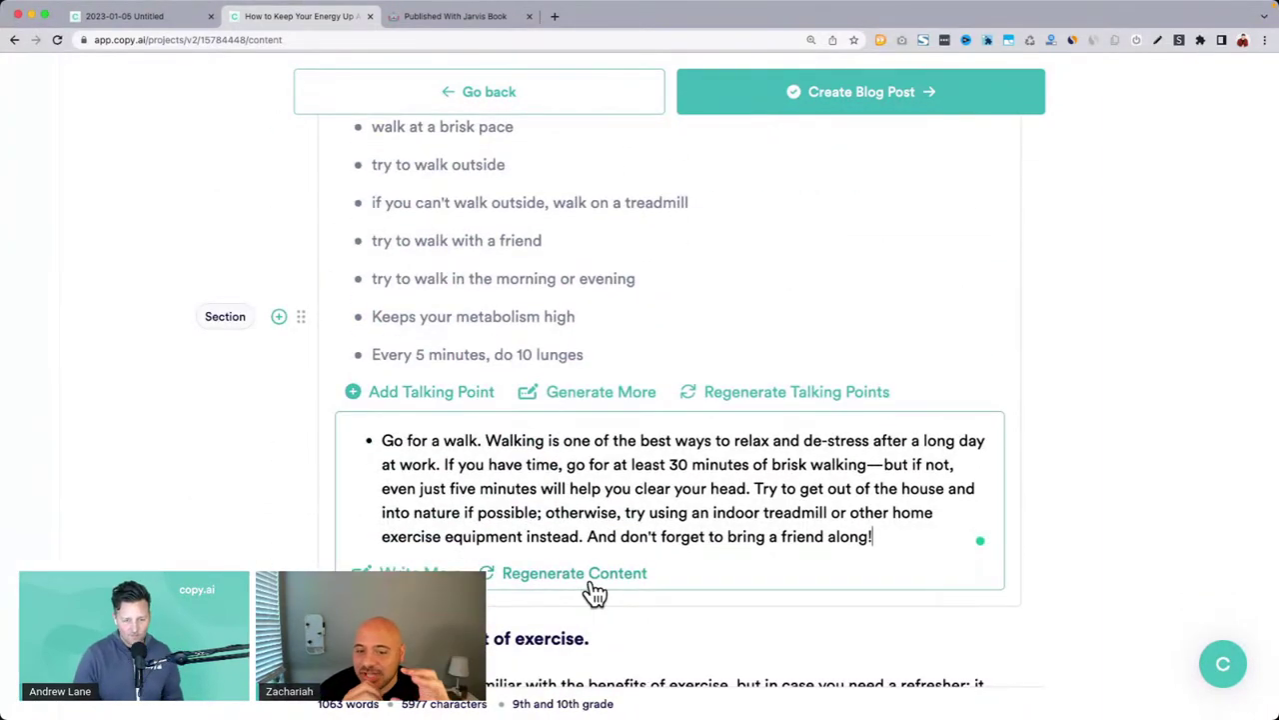
pyautogui.click(590, 584)
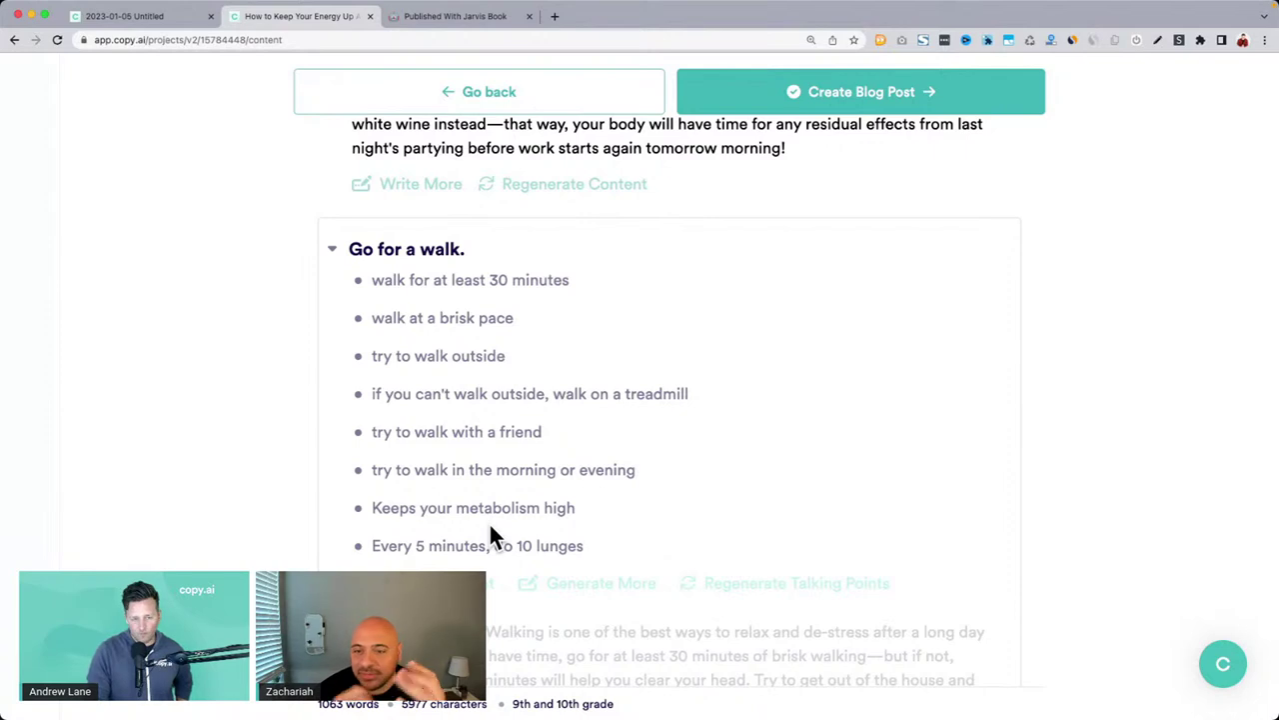
pyautogui.scroll(-3, 489, 535)
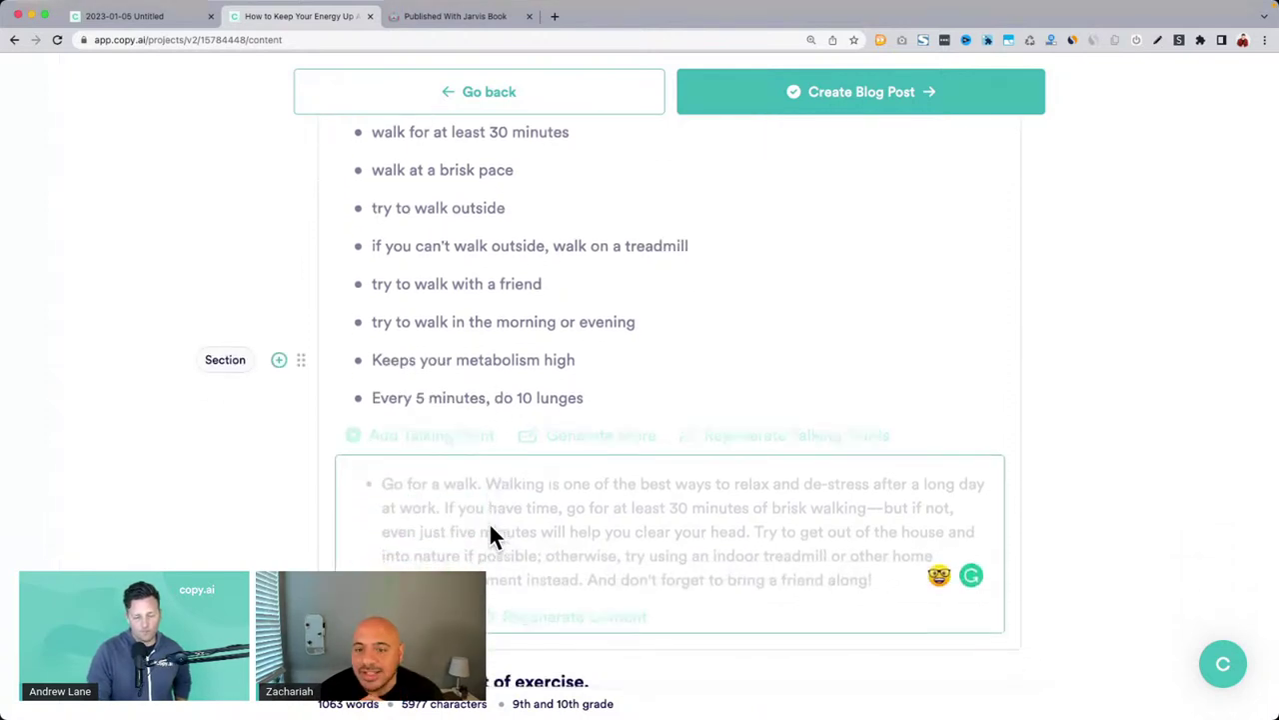
pyautogui.scroll(2, 488, 535)
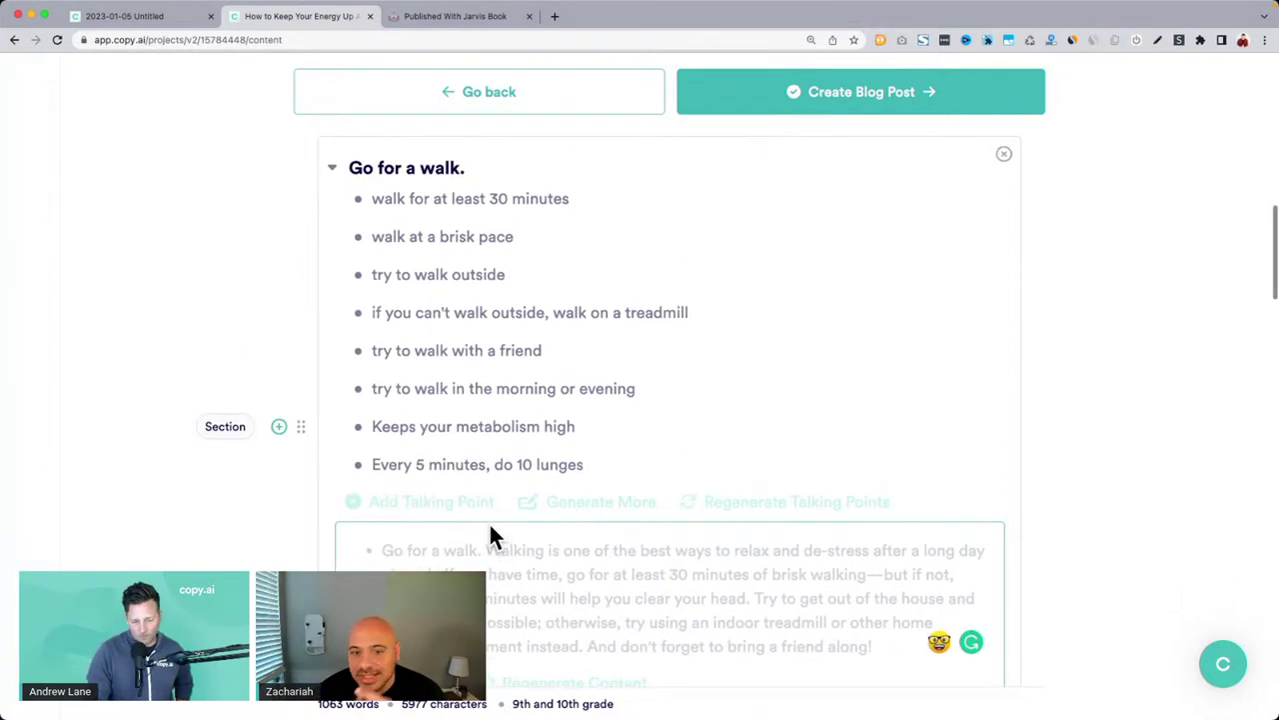
pyautogui.scroll(-5, 489, 529)
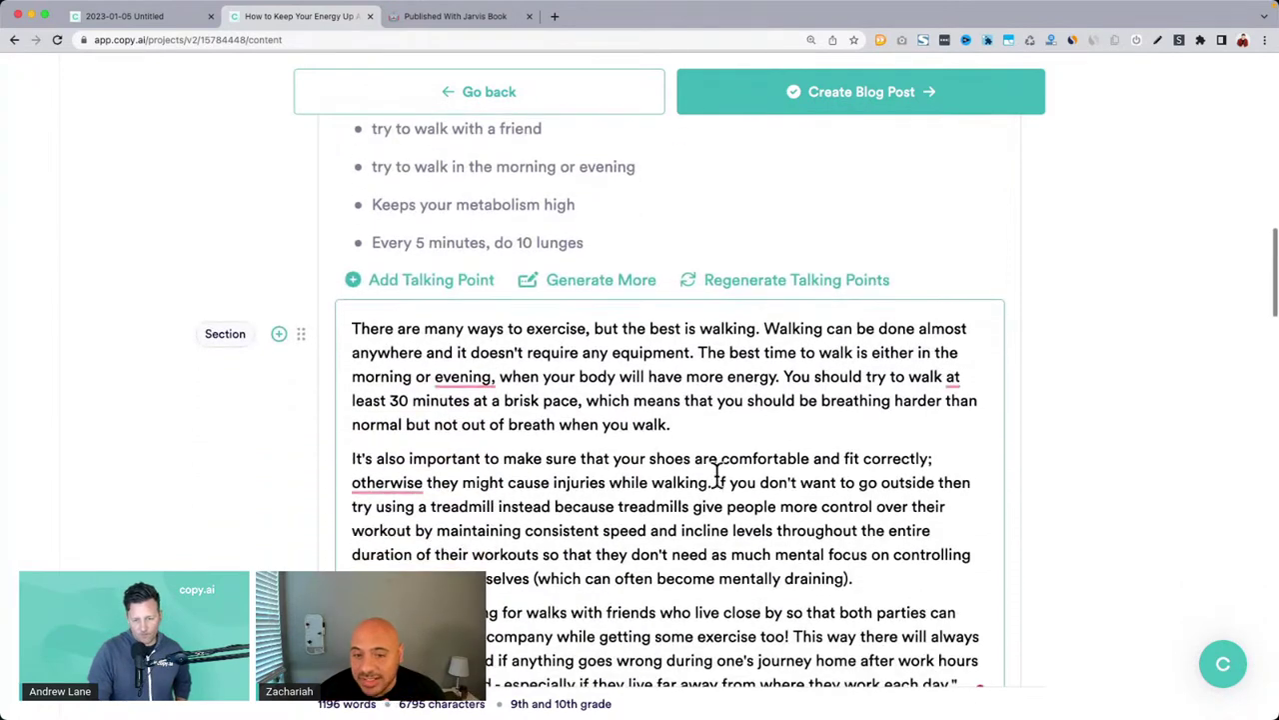
pyautogui.scroll(-2, 748, 504)
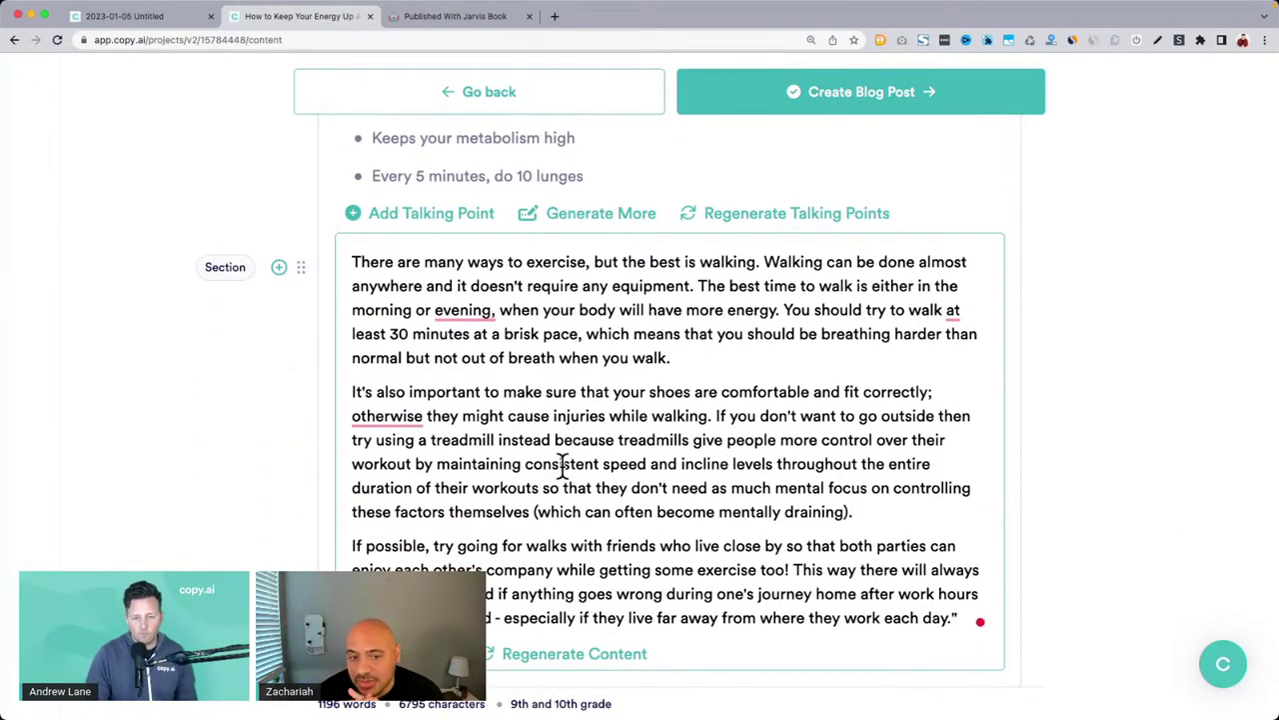
pyautogui.moveTo(355, 264); pyautogui.dragTo(854, 593)
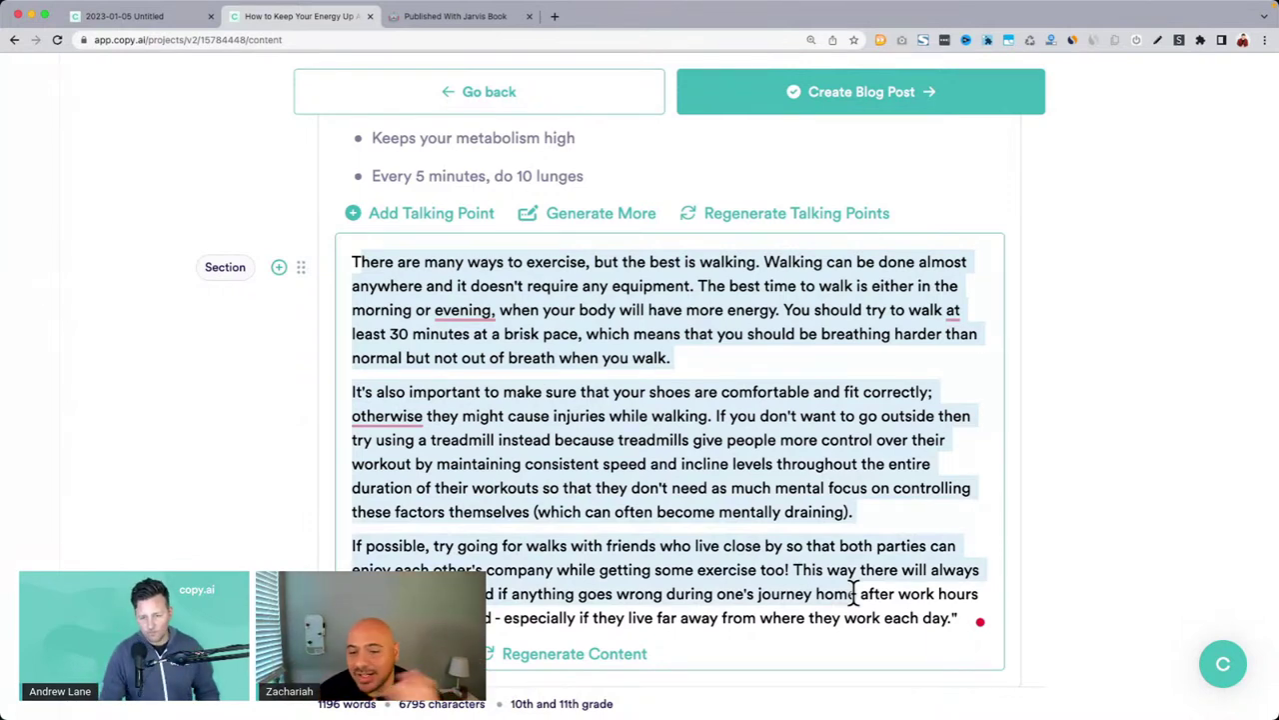
pyautogui.click(854, 593)
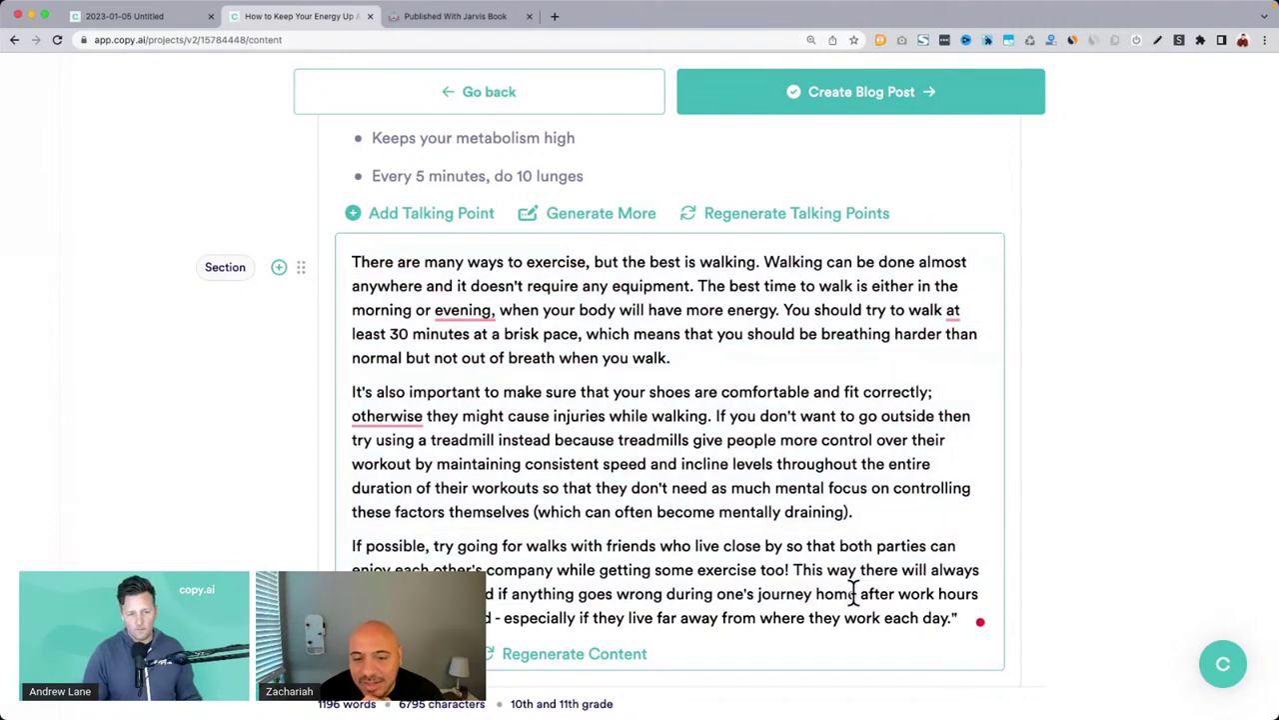
# Step: Have more content written after the regenerated paragraphs of the walking section
pyautogui.scroll(1, 855, 593)
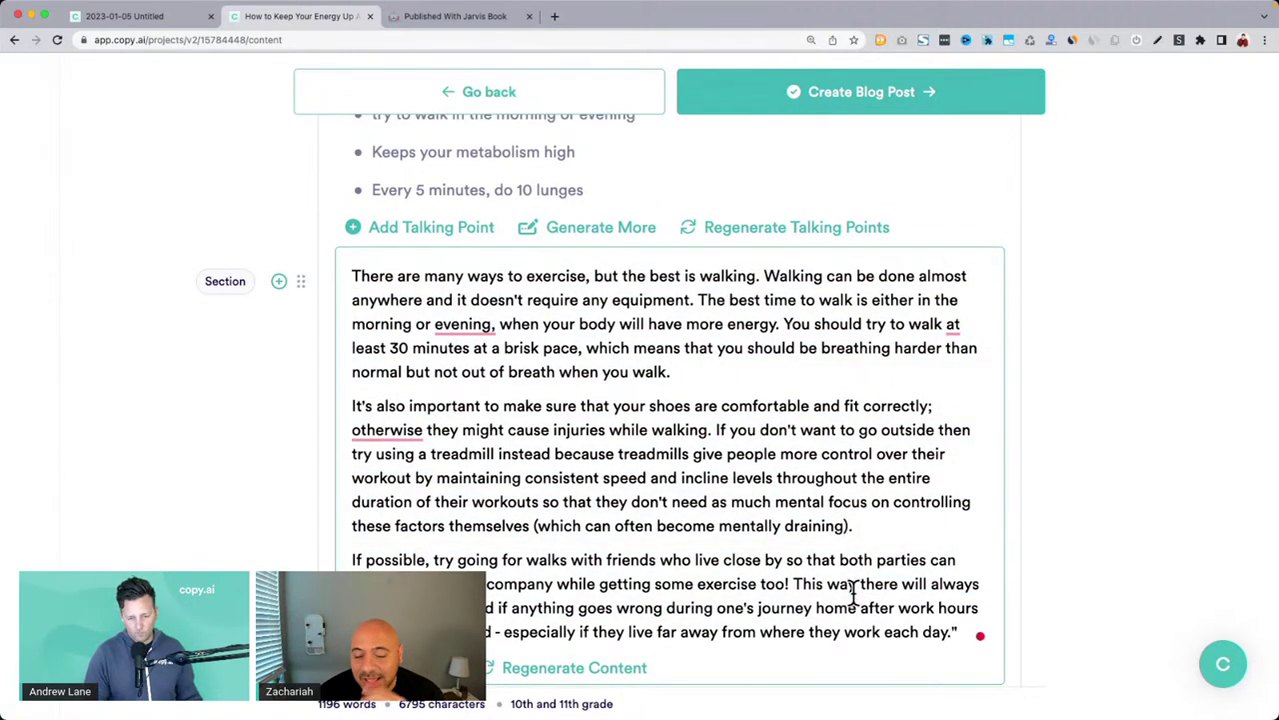
pyautogui.scroll(-1, 854, 593)
pyautogui.click(515, 634)
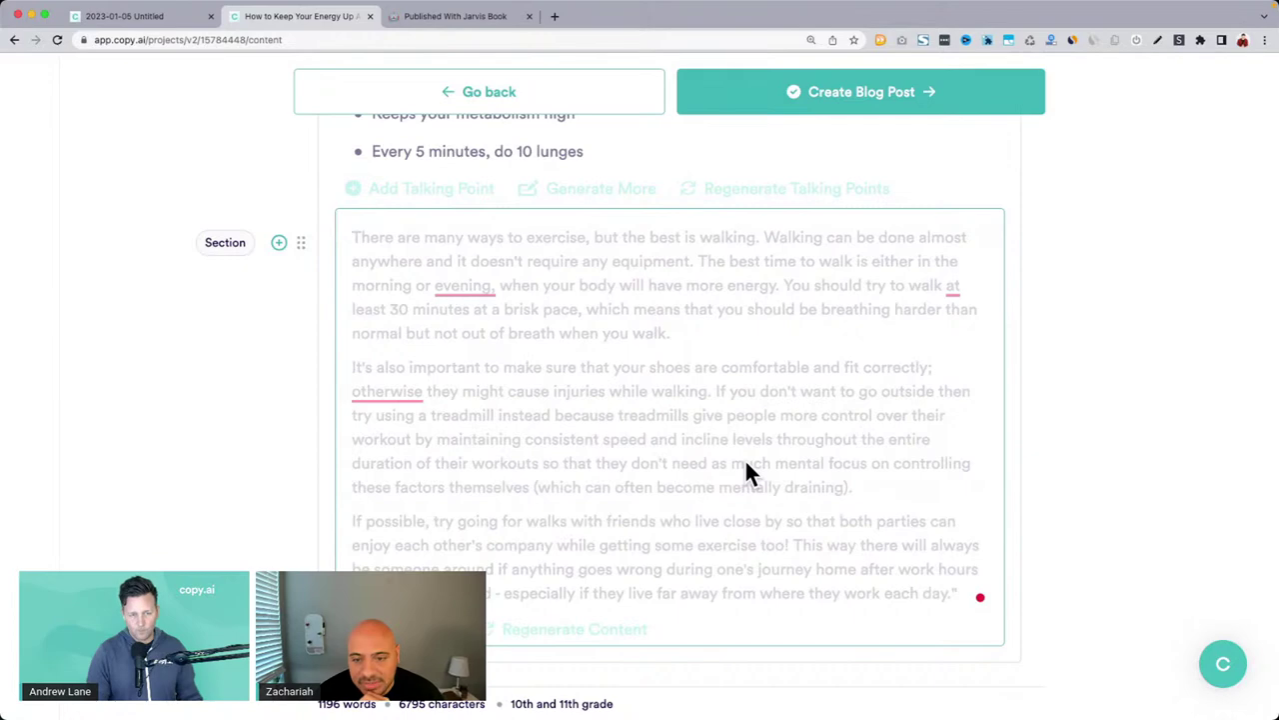
pyautogui.scroll(-3, 745, 465)
pyautogui.scroll(6, 745, 464)
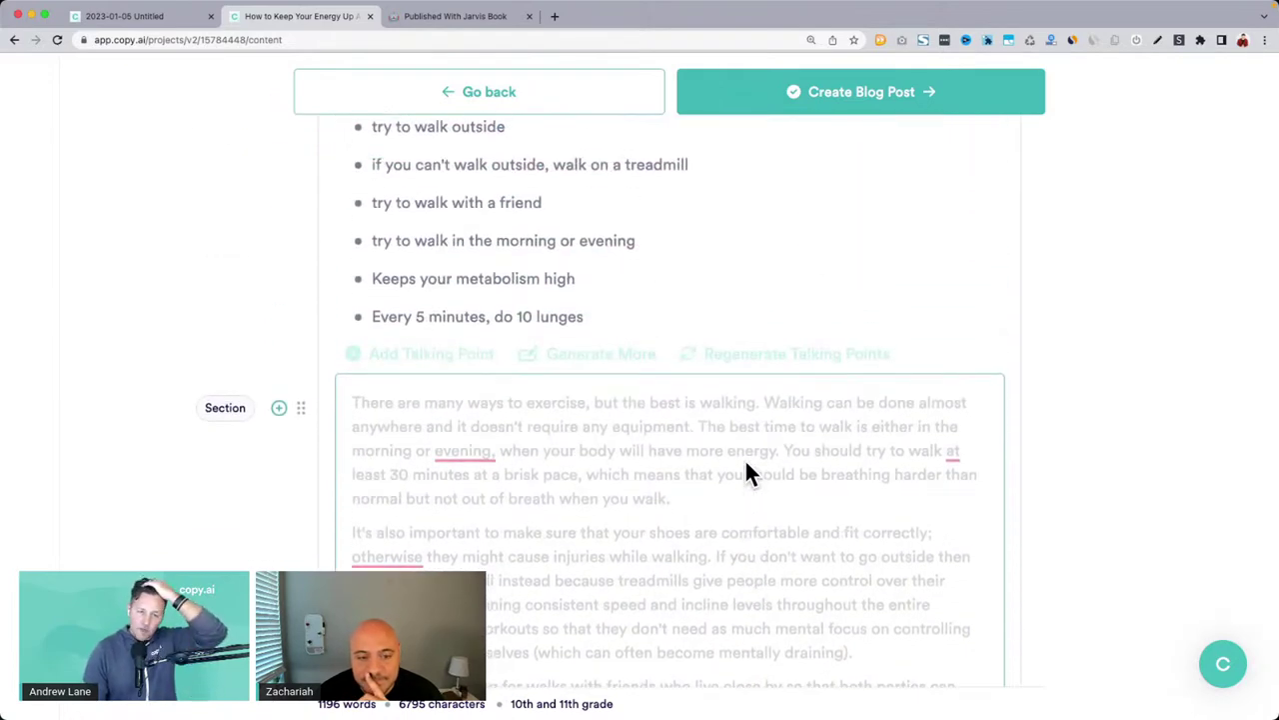
# Step: Read the extended walking section and compare it with the talking points above it
pyautogui.scroll(-2, 744, 459)
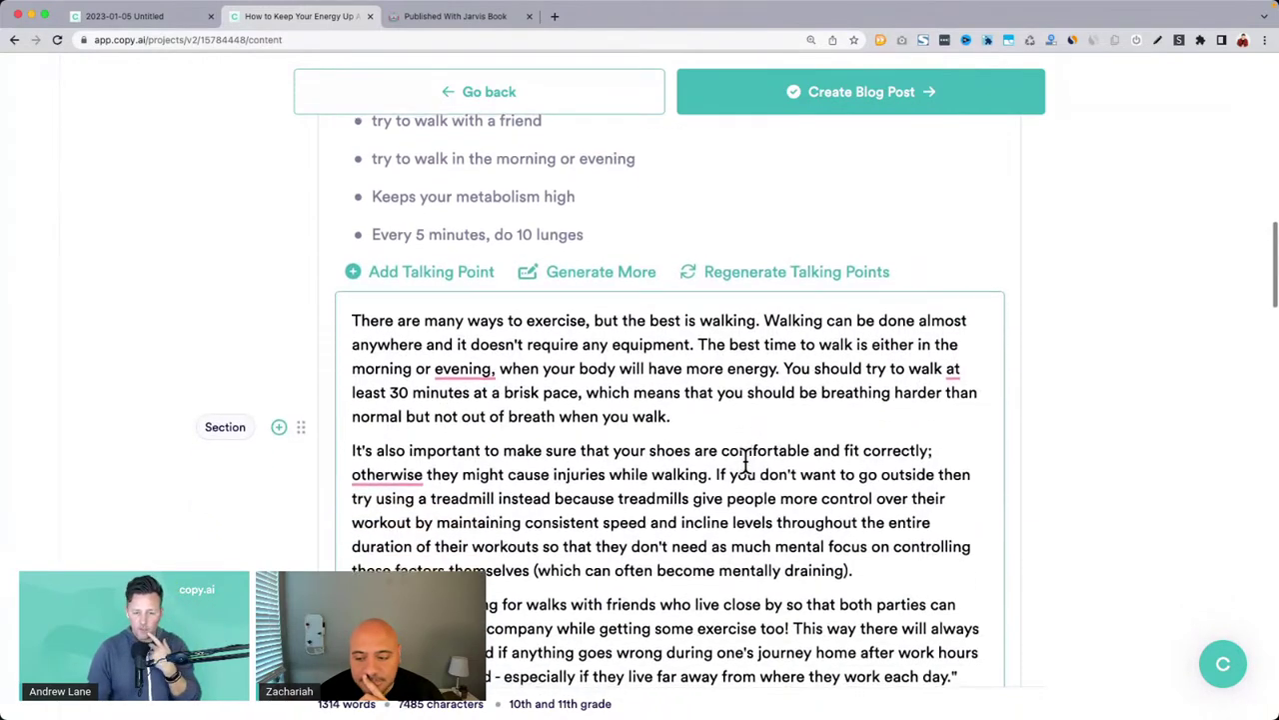
pyautogui.scroll(-3, 745, 460)
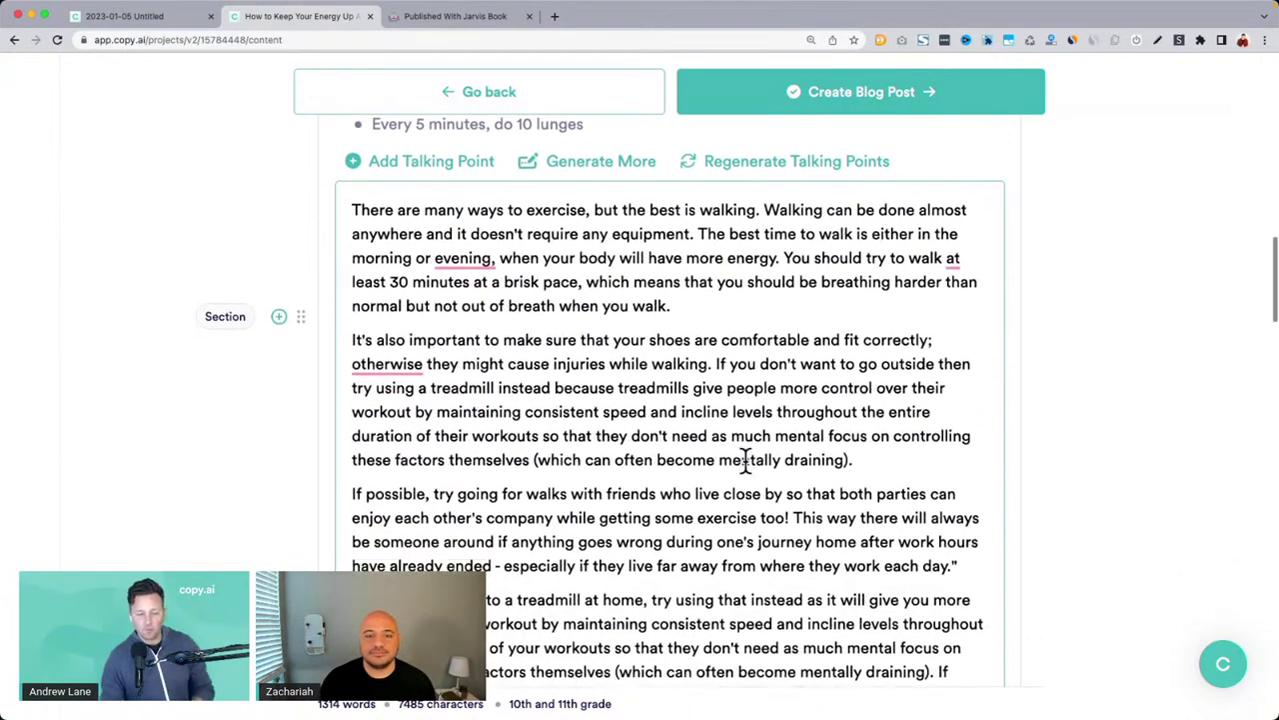
pyautogui.scroll(-1, 745, 460)
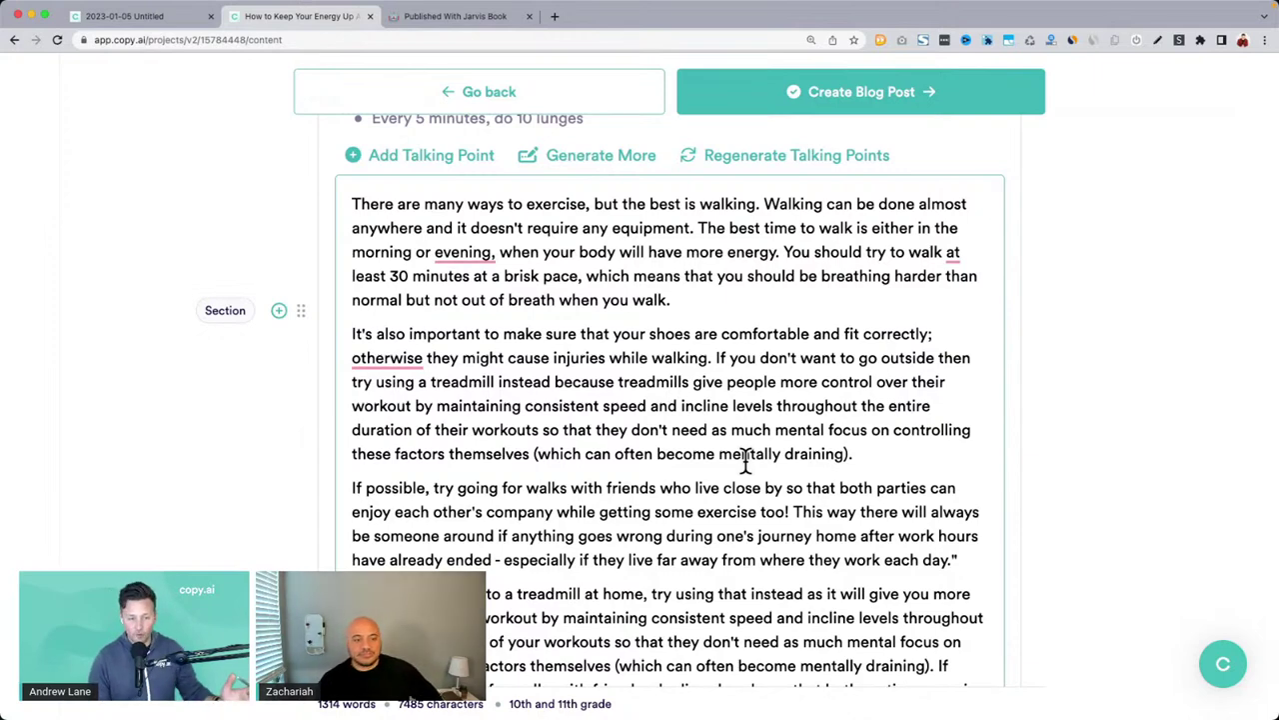
pyautogui.scroll(-3, 745, 460)
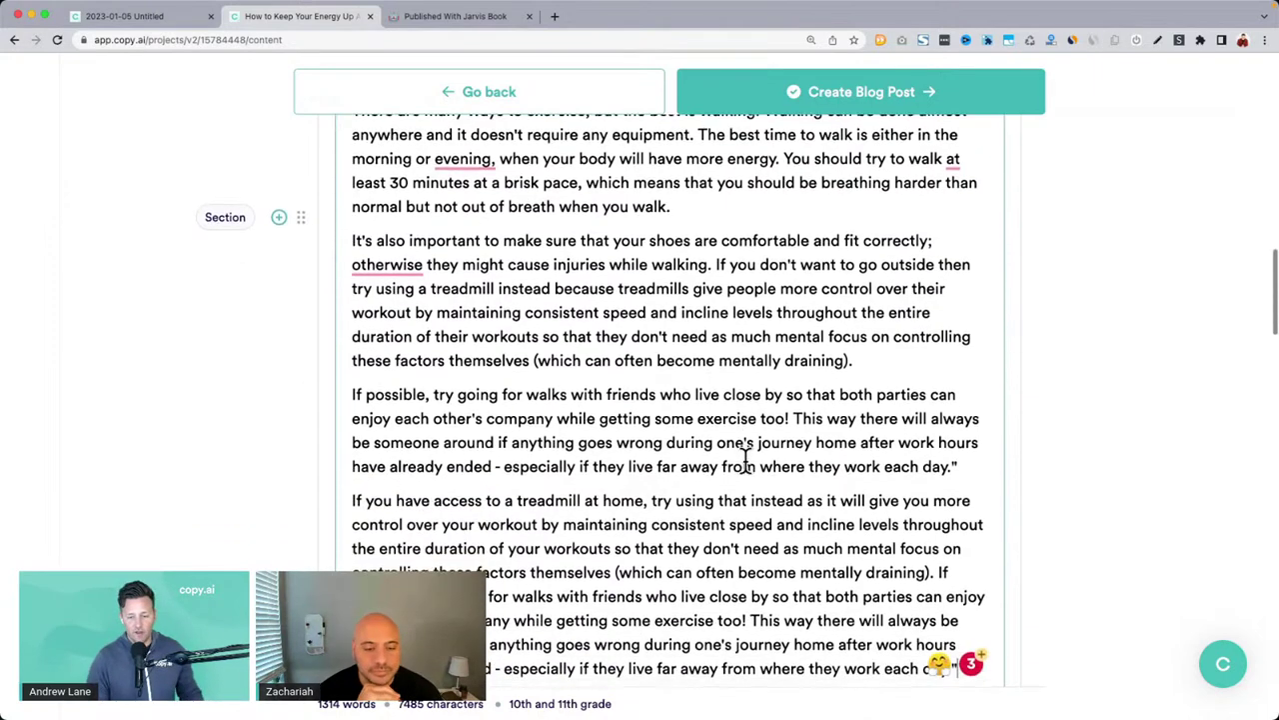
pyautogui.scroll(-3, 744, 460)
pyautogui.scroll(6, 744, 460)
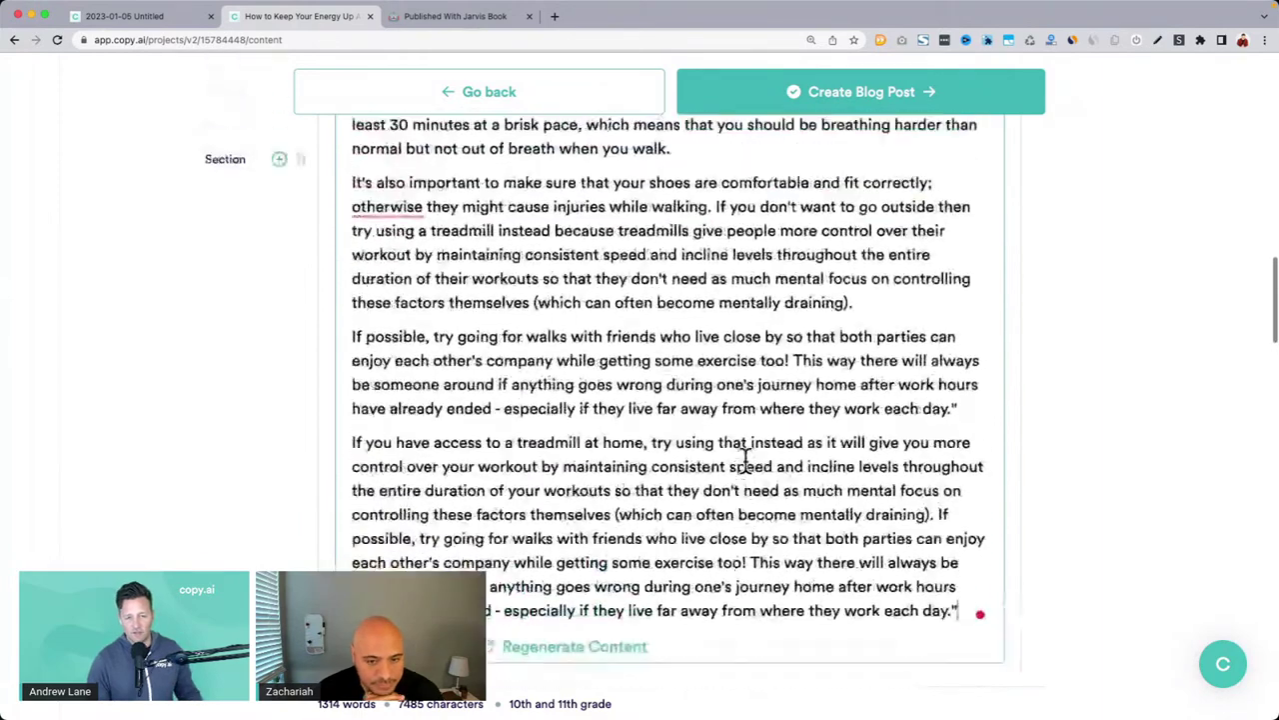
pyautogui.scroll(1, 745, 459)
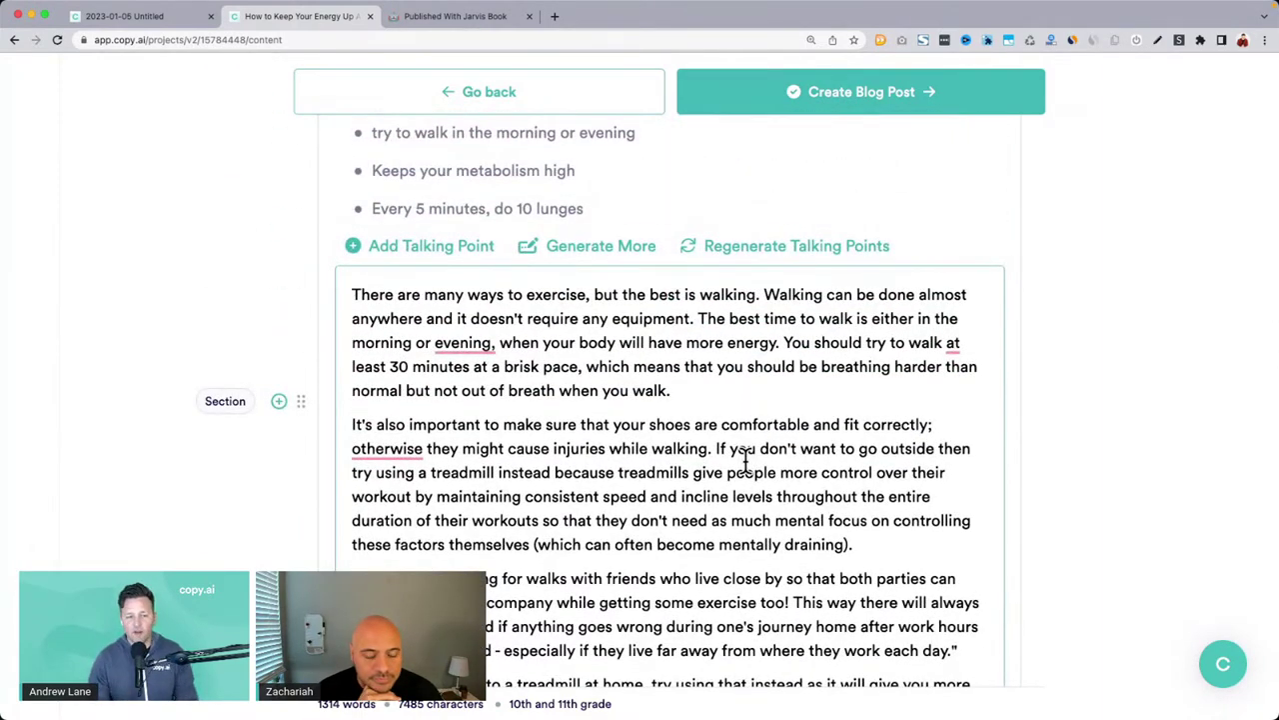
pyautogui.scroll(3, 744, 460)
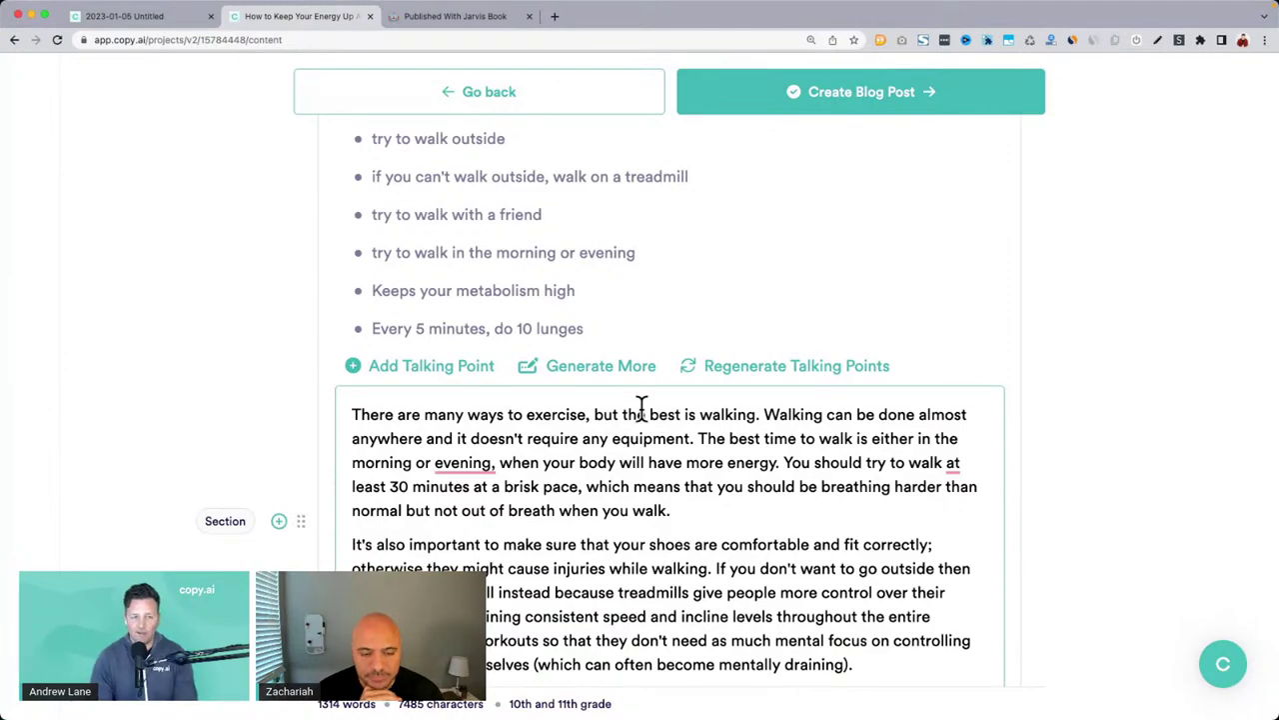
# Step: Create a new Google Docs document and place it in its own window beside the blog post
pyautogui.press('super+t')
pyautogui.write('doc.new')
pyautogui.press('Return')
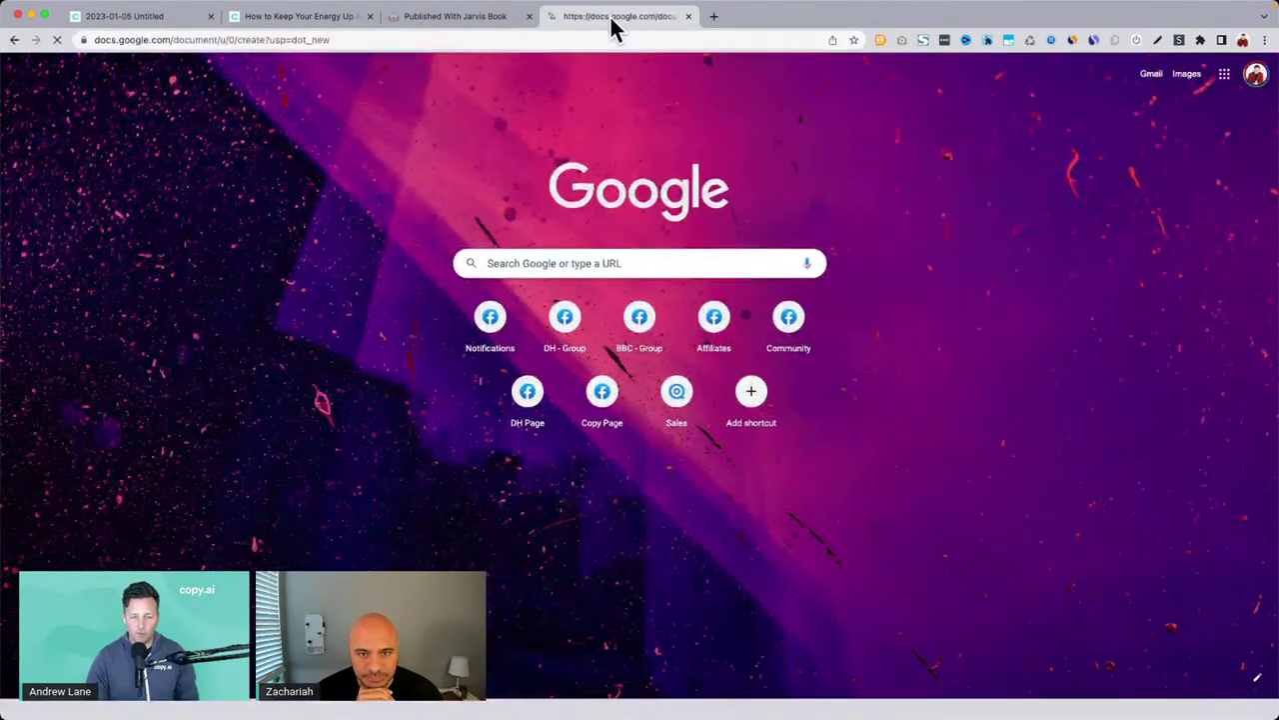
pyautogui.moveTo(611, 22); pyautogui.dragTo(761, 349)
# Step: Collapse the walking section's talking points and enter "Go for a walk." as a Heading 1 in the new document
pyautogui.click(330, 387)
pyautogui.scroll(3, 240, 299)
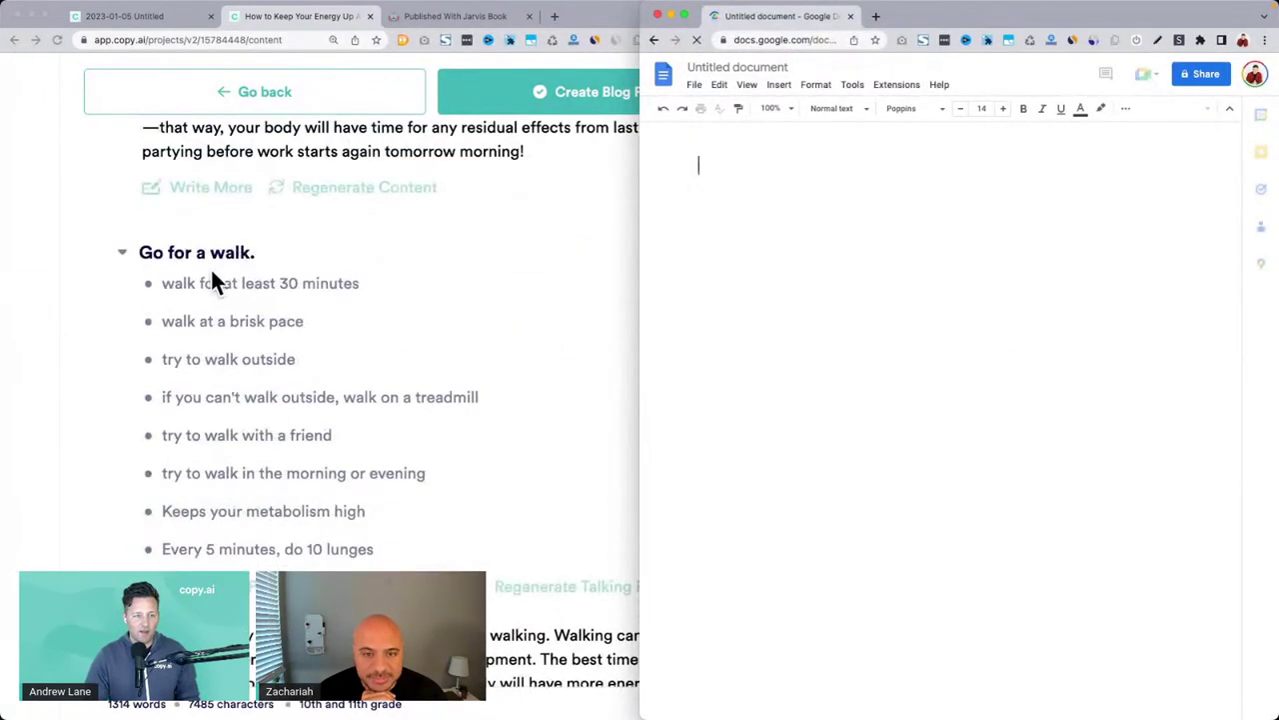
pyautogui.click(205, 255)
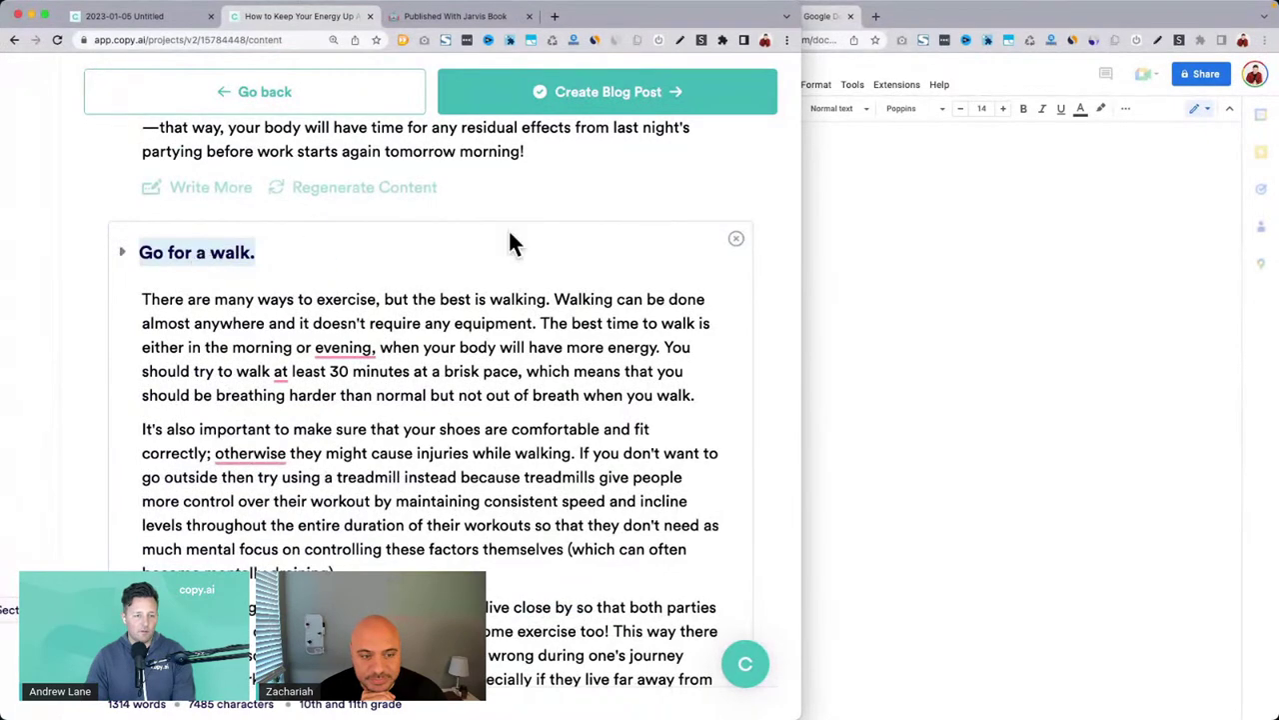
pyautogui.click(932, 284)
pyautogui.write('W')
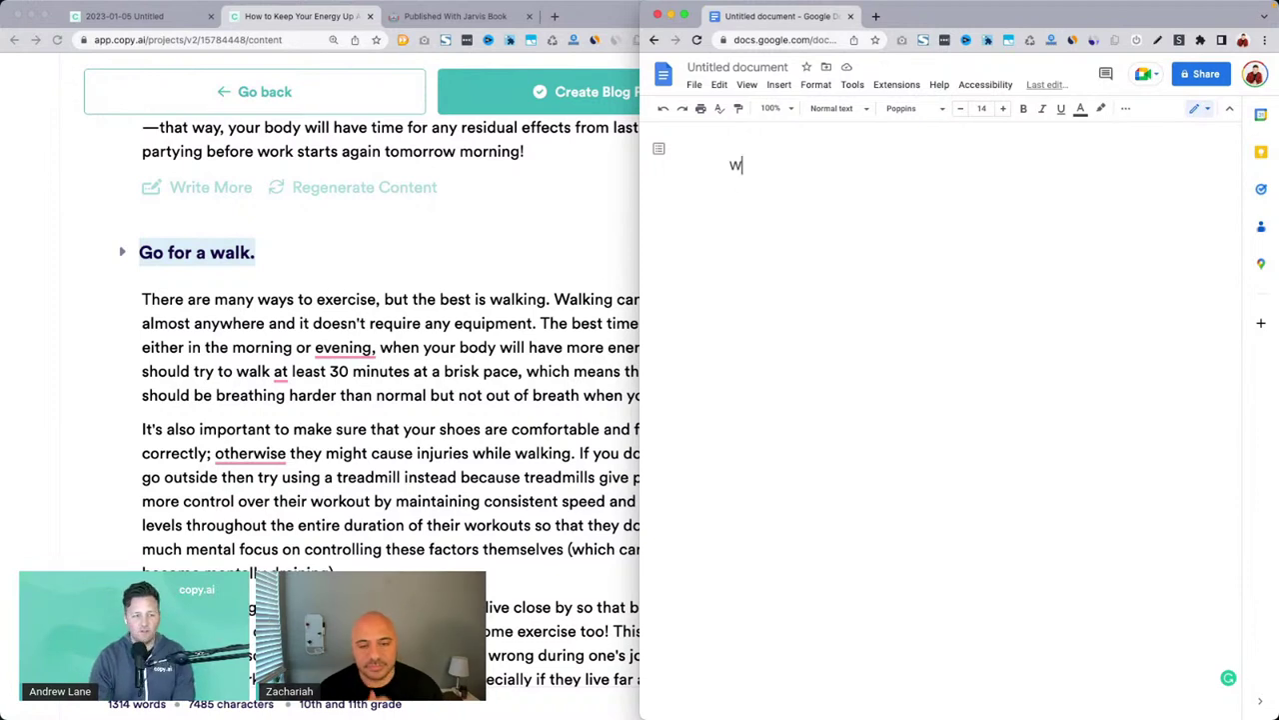
pyautogui.press('BackSpace')
pyautogui.write('Go for a walk.')
pyautogui.press('super+alt+1')
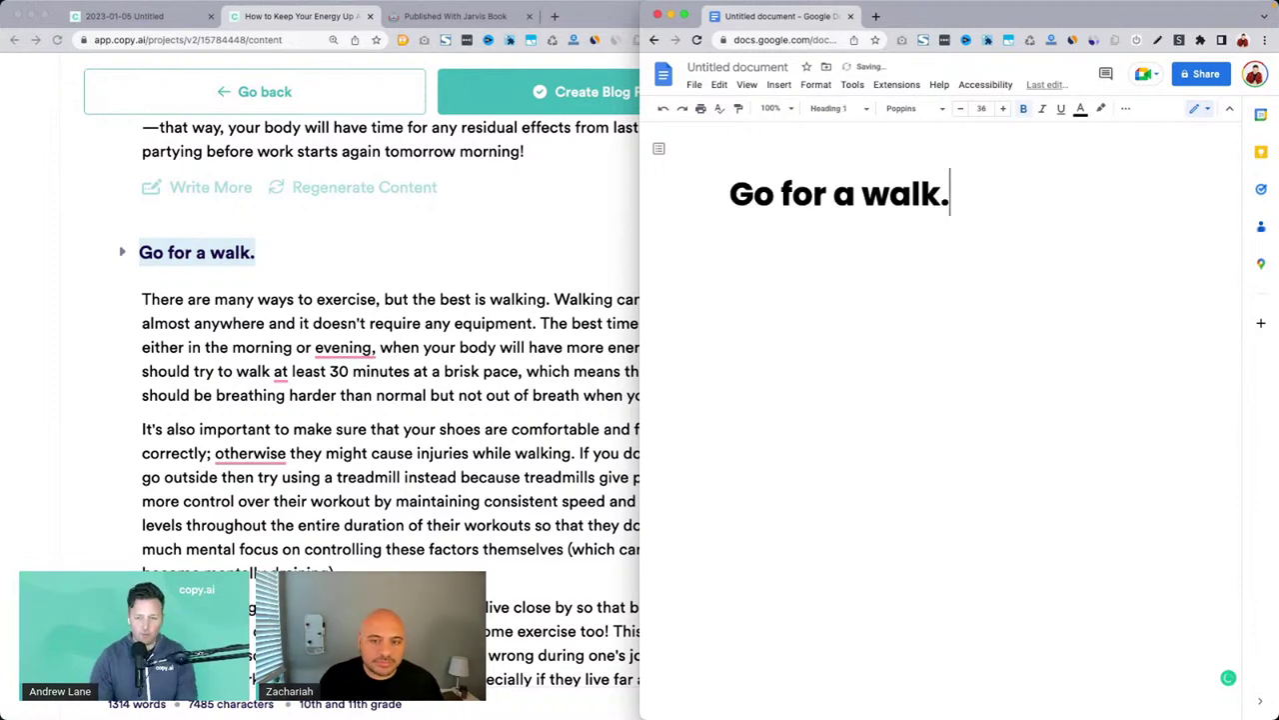
pyautogui.press('Return')
# Step: Copy all paragraphs of the walking section into the document below the "Go for a walk." heading
pyautogui.click(562, 385)
pyautogui.scroll(-2, 371, 377)
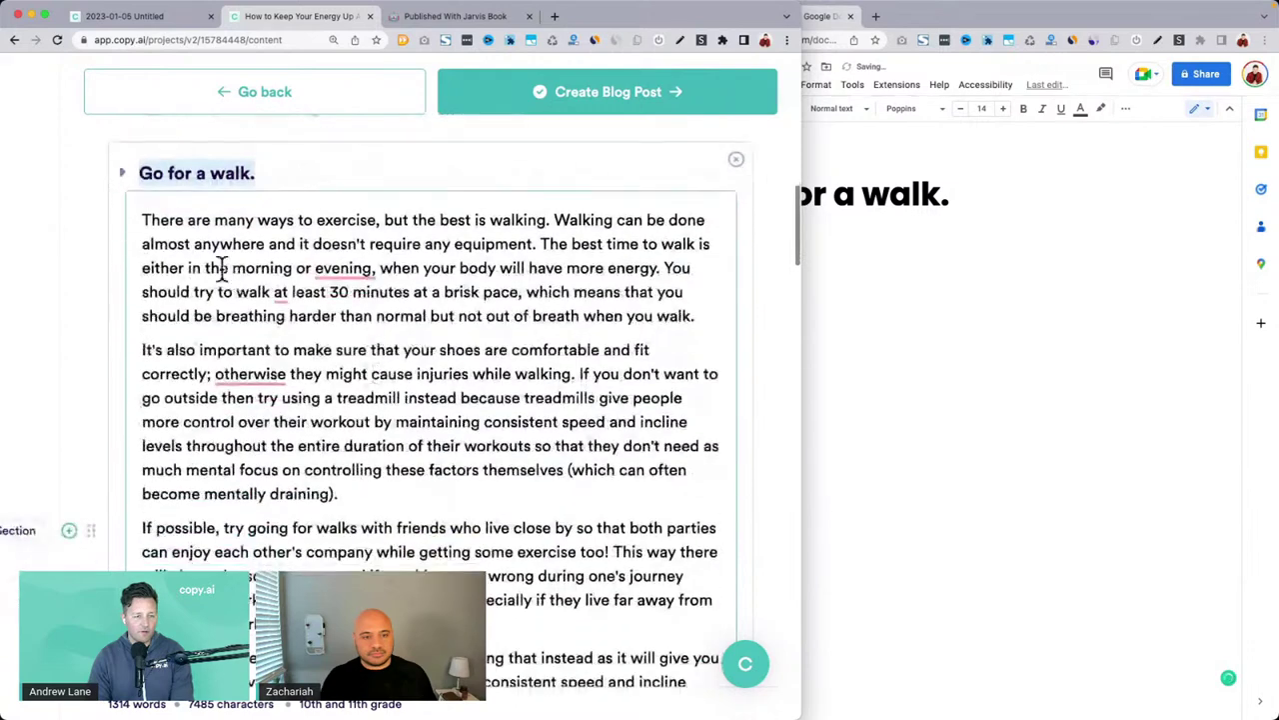
pyautogui.click(143, 221)
pyautogui.scroll(-5, 314, 257)
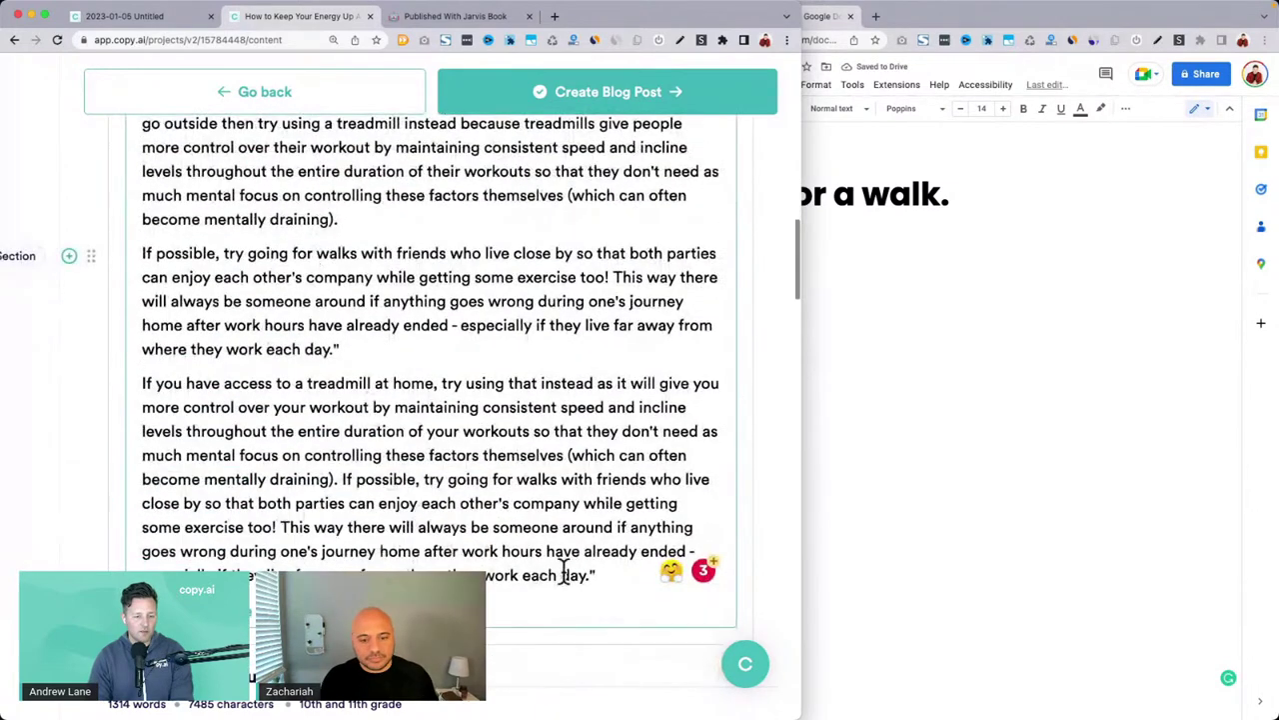
pyautogui.keyDown('shift'); pyautogui.click(606, 576); pyautogui.keyUp('shift')
pyautogui.click(1020, 369)
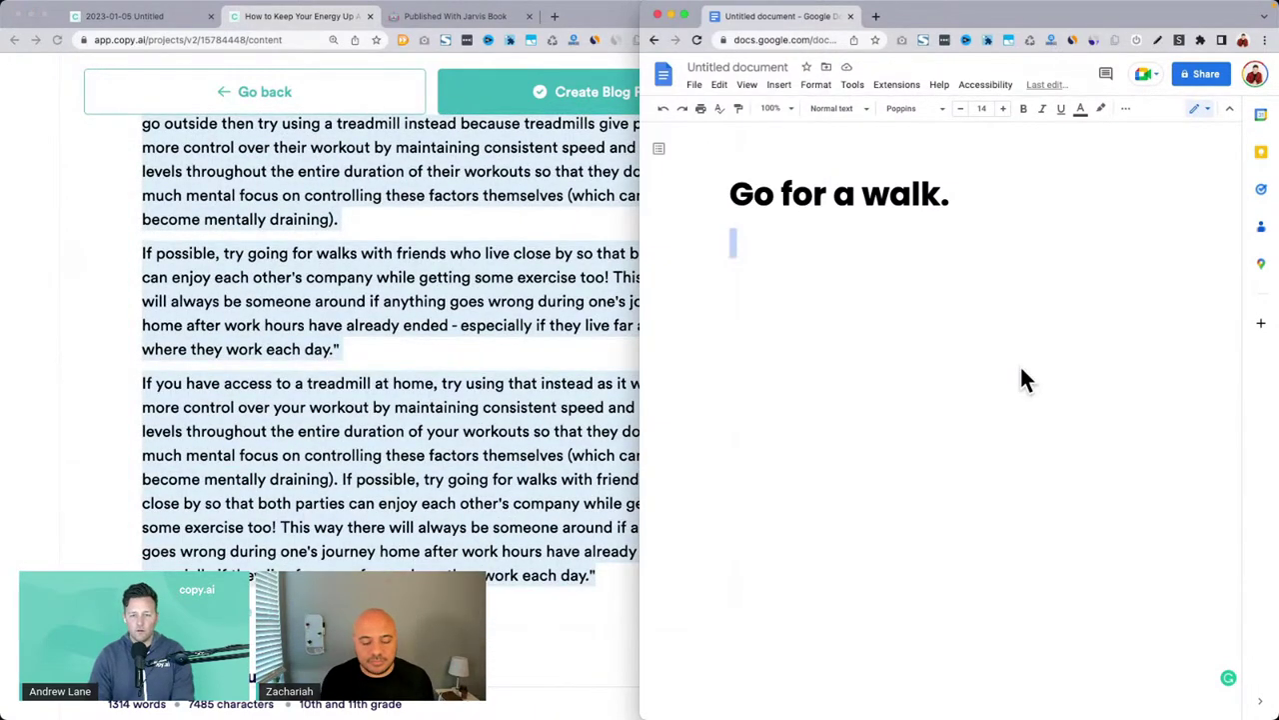
pyautogui.press('super+v')
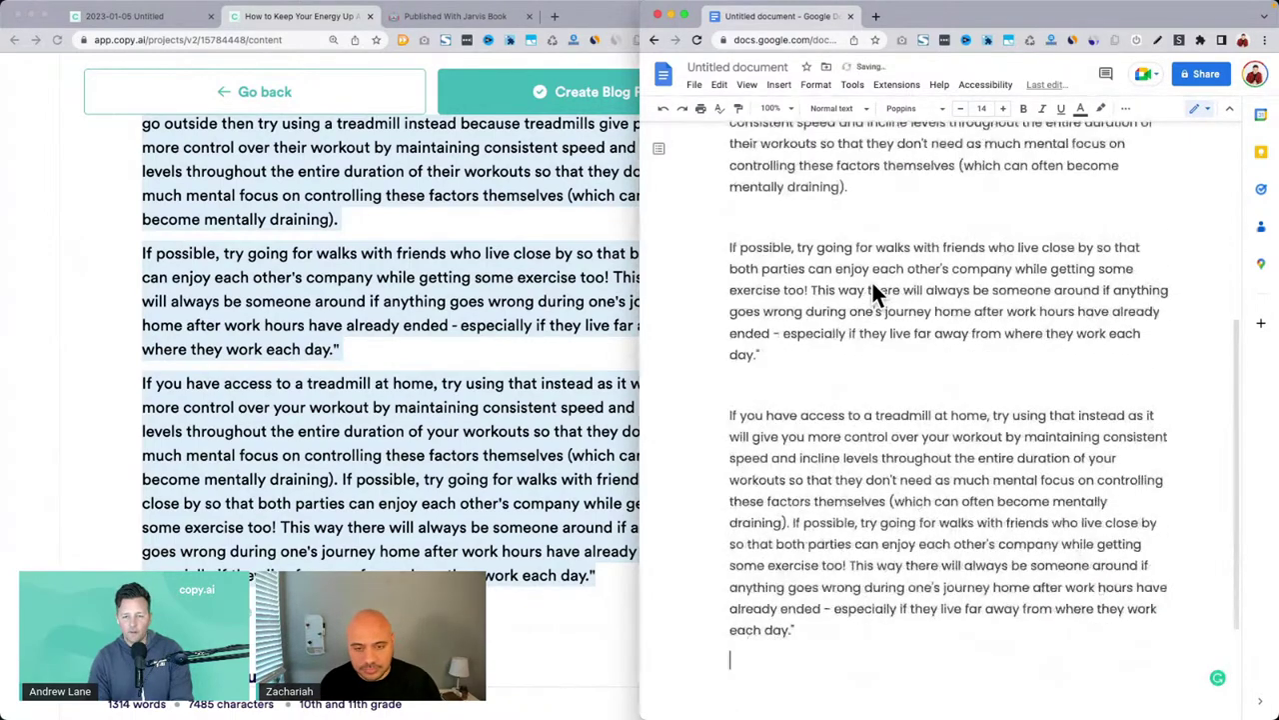
pyautogui.scroll(10, 871, 290)
# Step: Return to the copy.ai project and have additional content written for the "Go for a walk." section
pyautogui.click(381, 420)
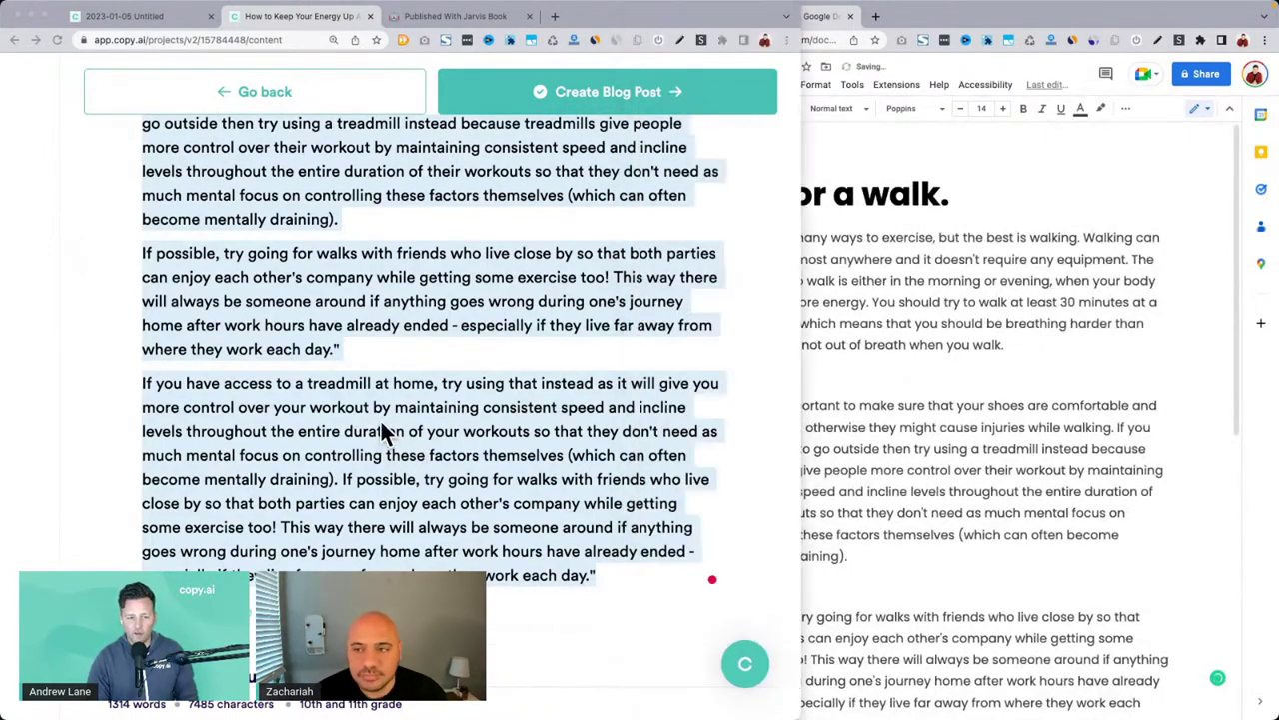
pyautogui.scroll(-2, 381, 420)
pyautogui.click(180, 532)
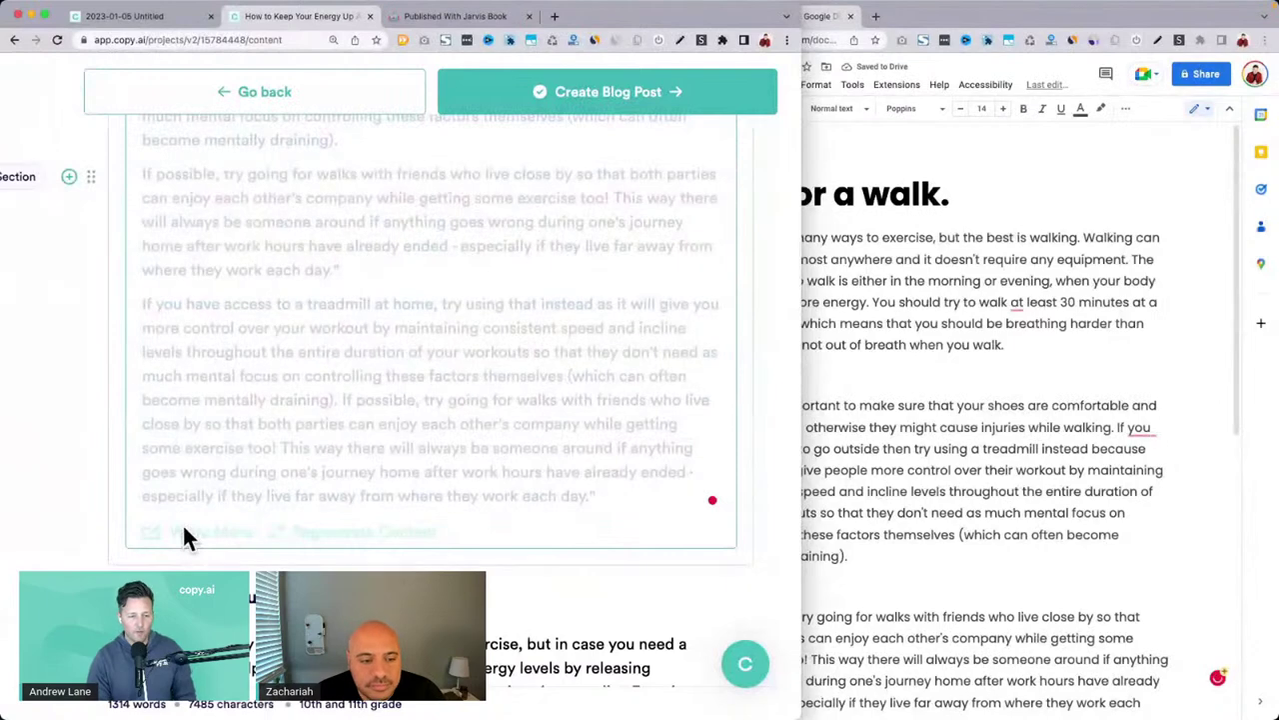
pyautogui.scroll(5, 182, 523)
pyautogui.scroll(3, 182, 523)
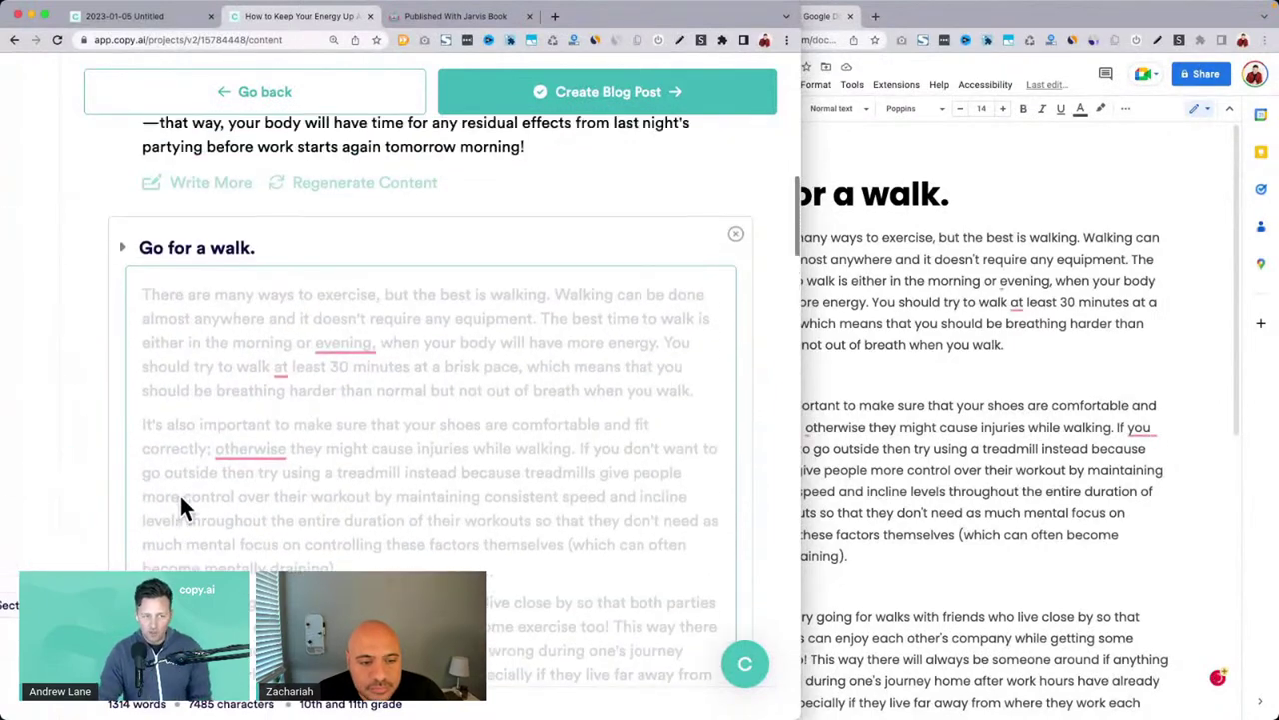
# Step: Expand the talking points of the "Go for a walk." section and regenerate the section's content
pyautogui.click(122, 249)
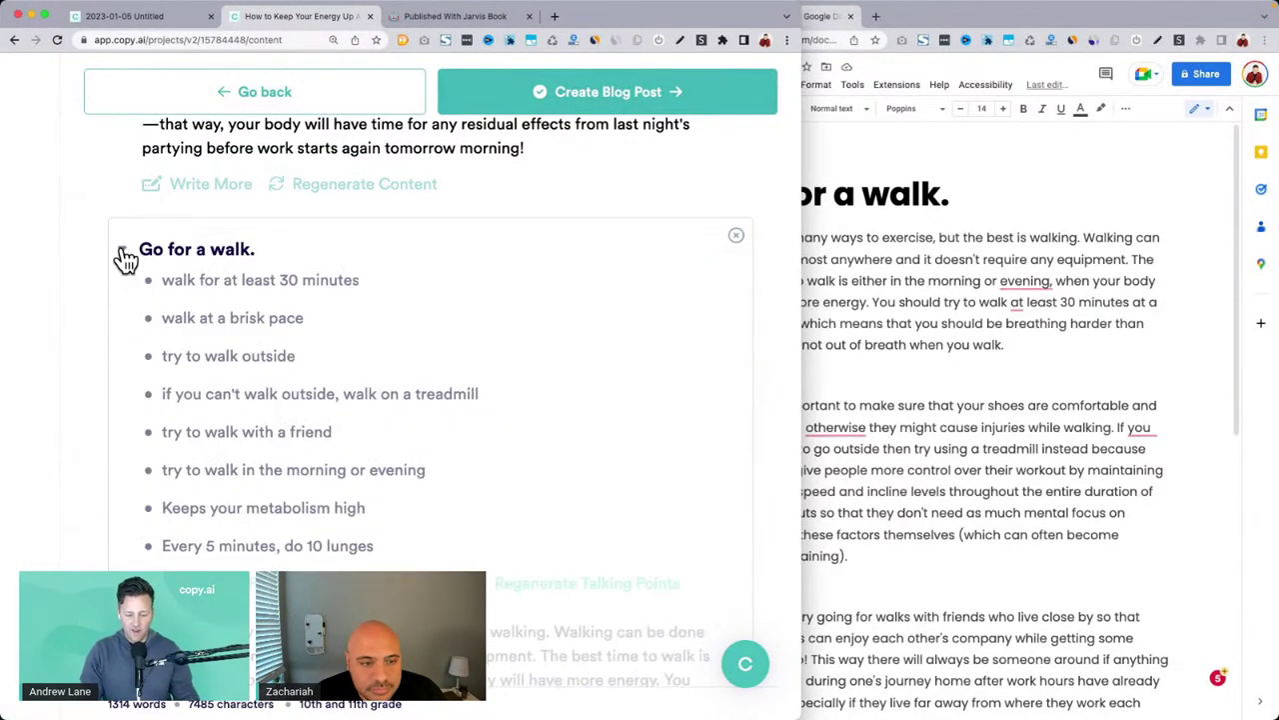
pyautogui.scroll(-1, 281, 310)
pyautogui.scroll(-2, 282, 309)
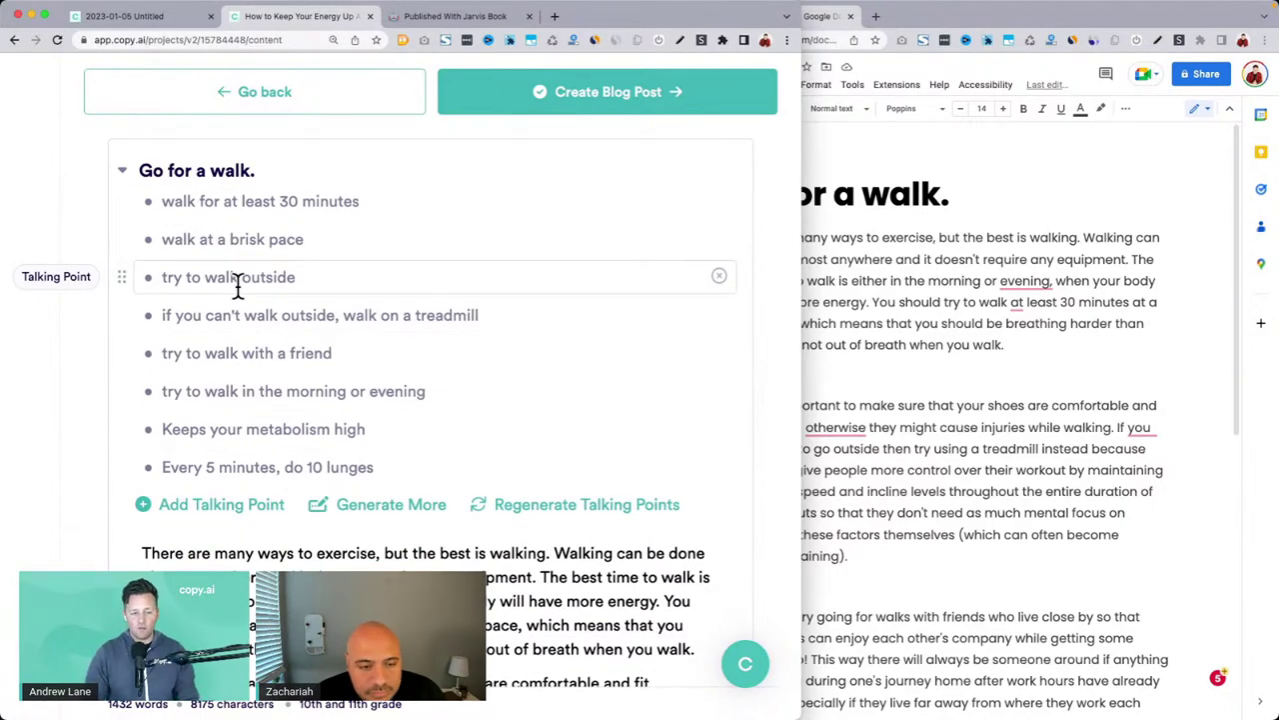
pyautogui.scroll(-10, 237, 287)
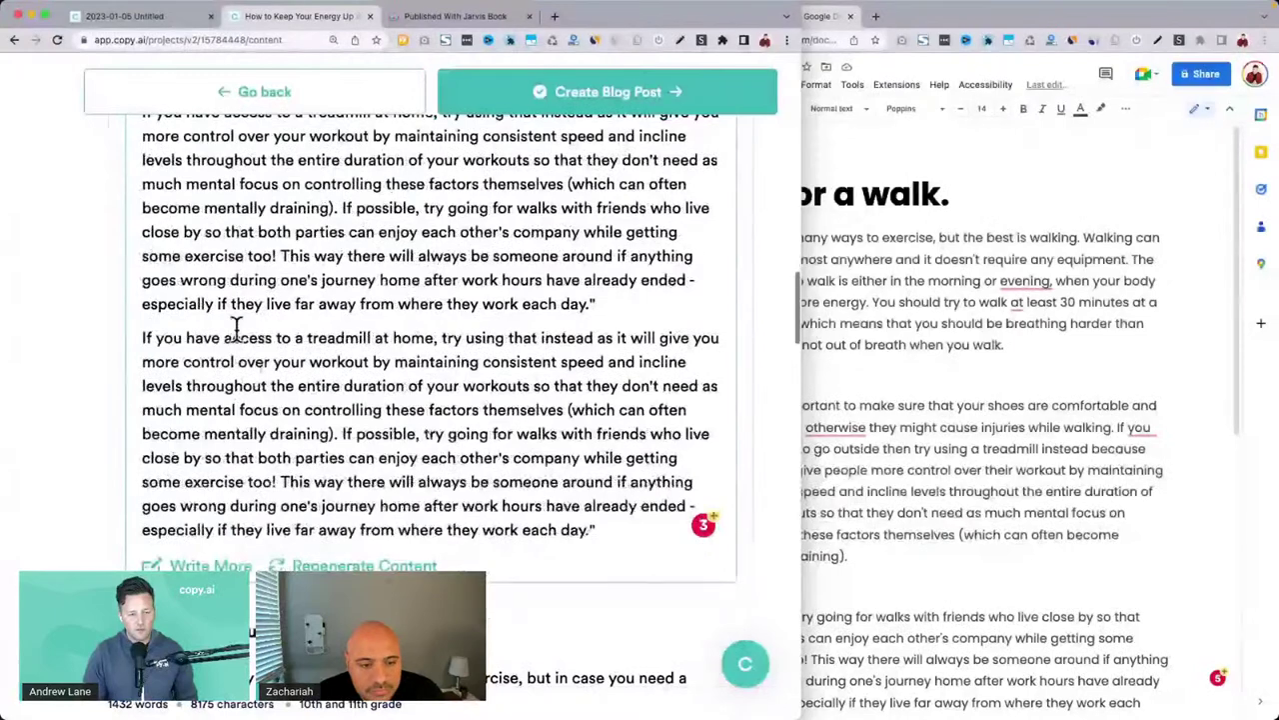
pyautogui.scroll(2, 237, 328)
pyautogui.moveTo(145, 176); pyautogui.dragTo(650, 365)
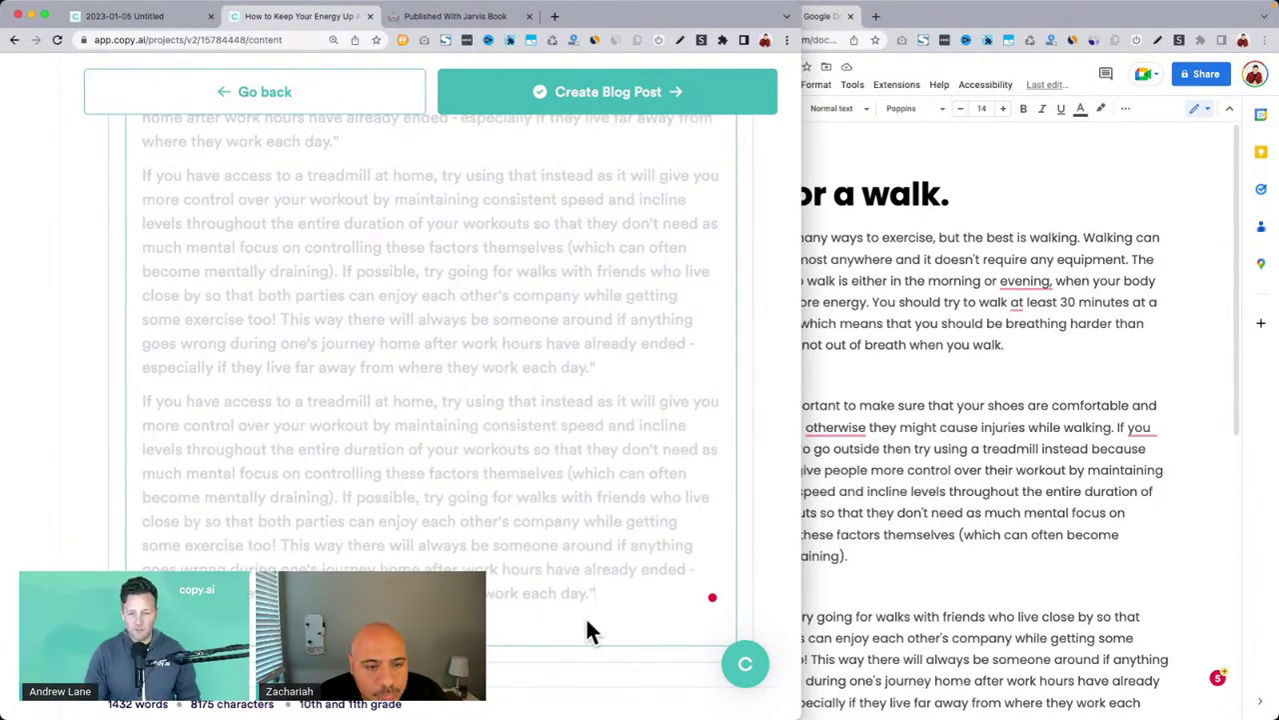
# Step: Remove the empty lines before and after the paragraph beginning "It's also important" in the Google Docs document
pyautogui.click(963, 500)
pyautogui.scroll(-3, 824, 284)
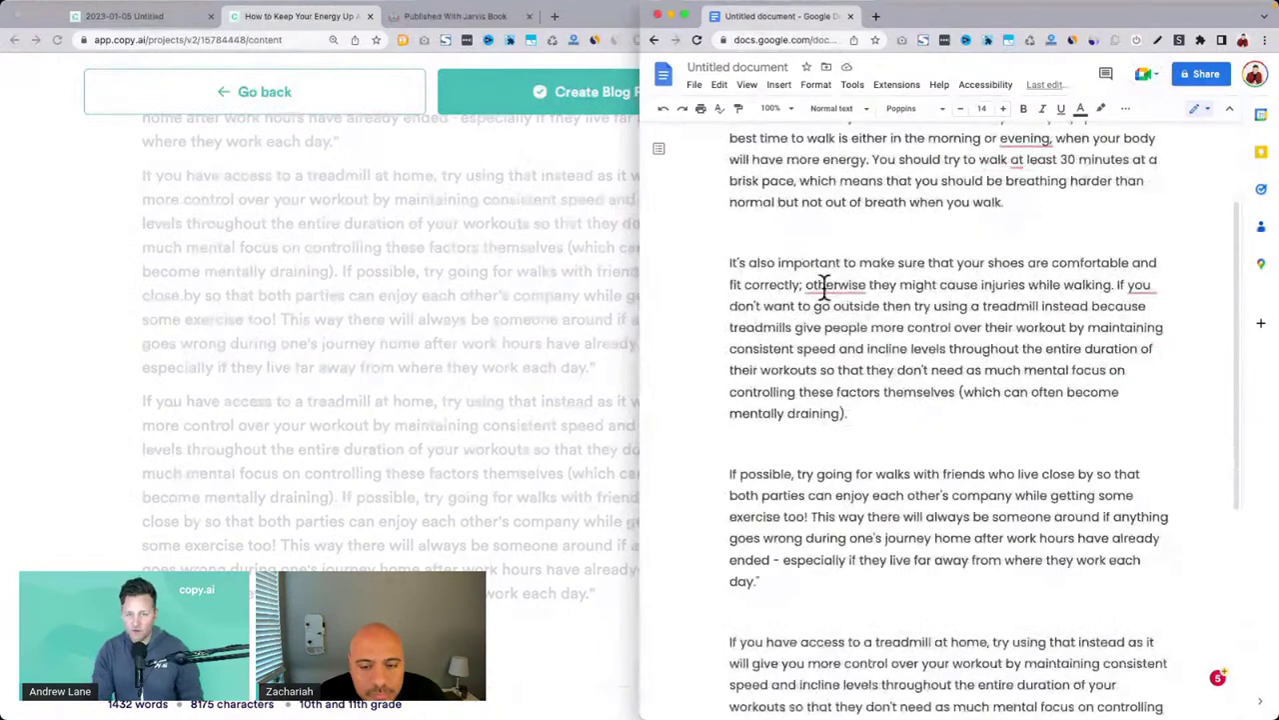
pyautogui.click(799, 223)
pyautogui.press('BackSpace')
pyautogui.click(785, 404)
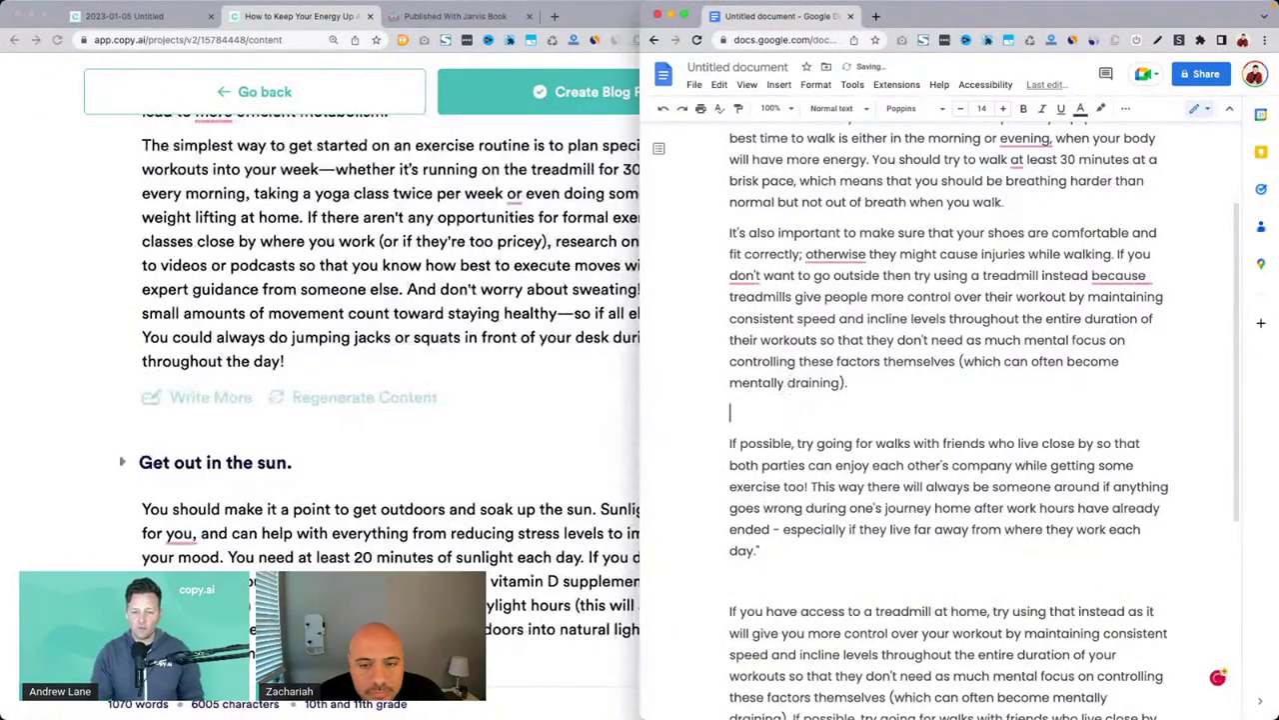
pyautogui.press('BackSpace')
# Step: Return to the copy.ai project and have another paragraph written for the regenerated "Go for a walk." section
pyautogui.scroll(3, 504, 428)
pyautogui.click(326, 333)
pyautogui.scroll(5, 326, 334)
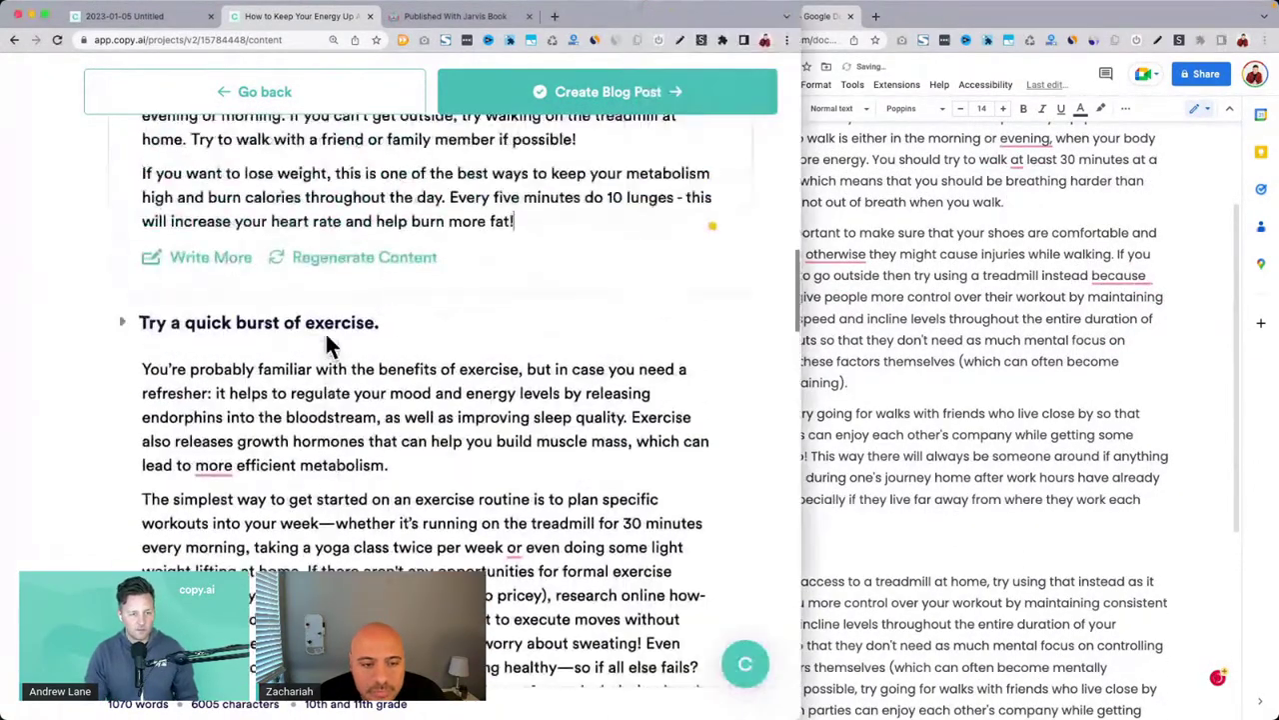
pyautogui.scroll(5, 325, 331)
pyautogui.scroll(-3, 325, 331)
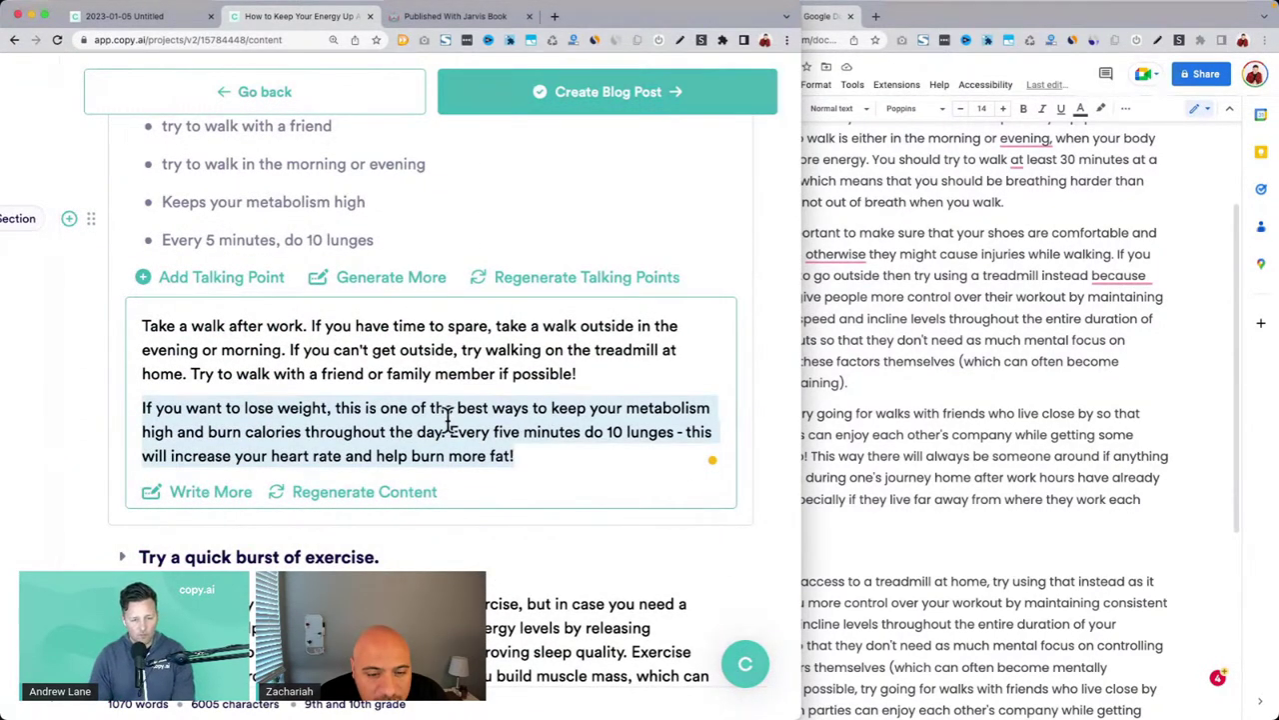
pyautogui.click(188, 490)
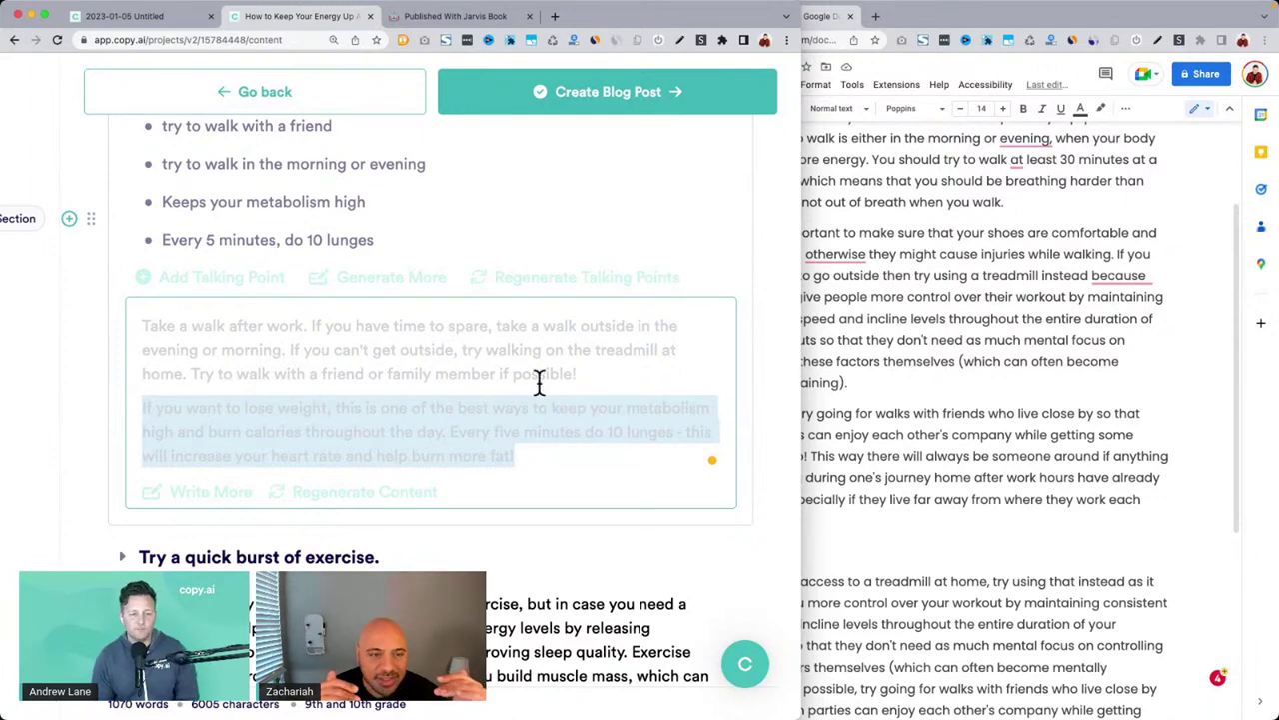
pyautogui.scroll(-2, 536, 380)
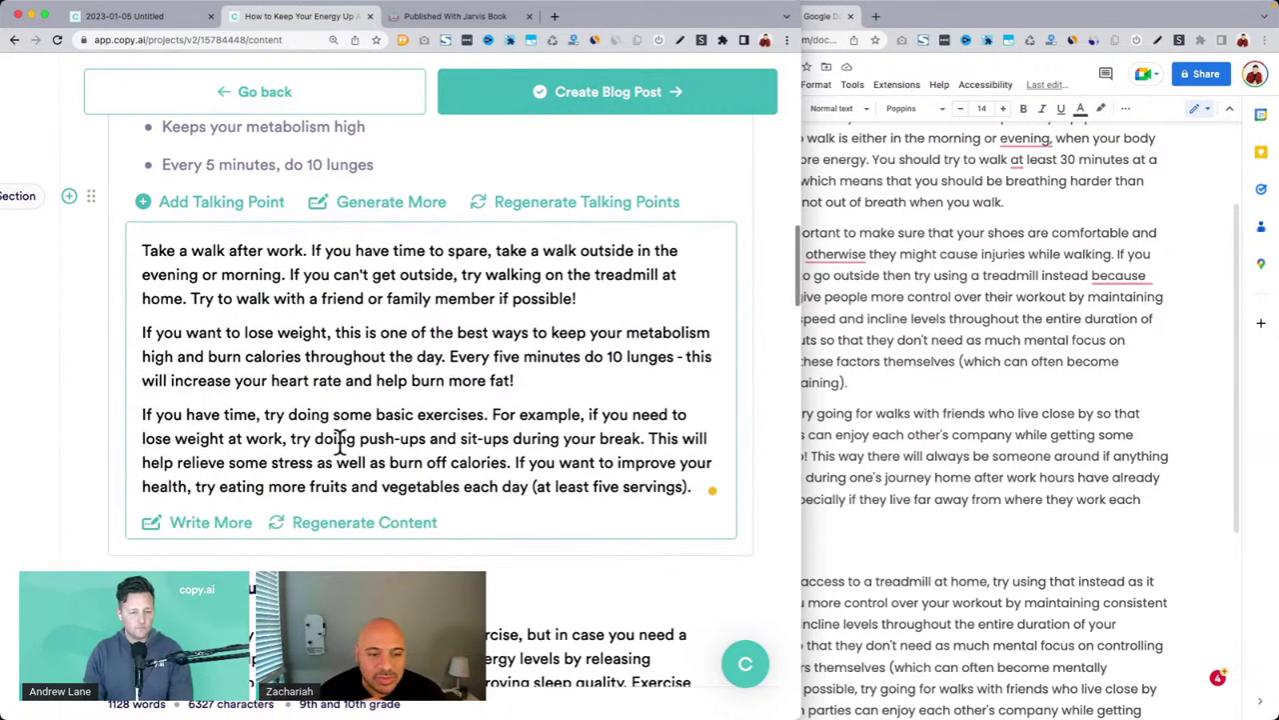
# Step: Copy the new paragraph about basic exercises into the Google Docs document, below the paragraph about walking with friends
pyautogui.tripleClick(188, 435)
pyautogui.press('cmd+c')
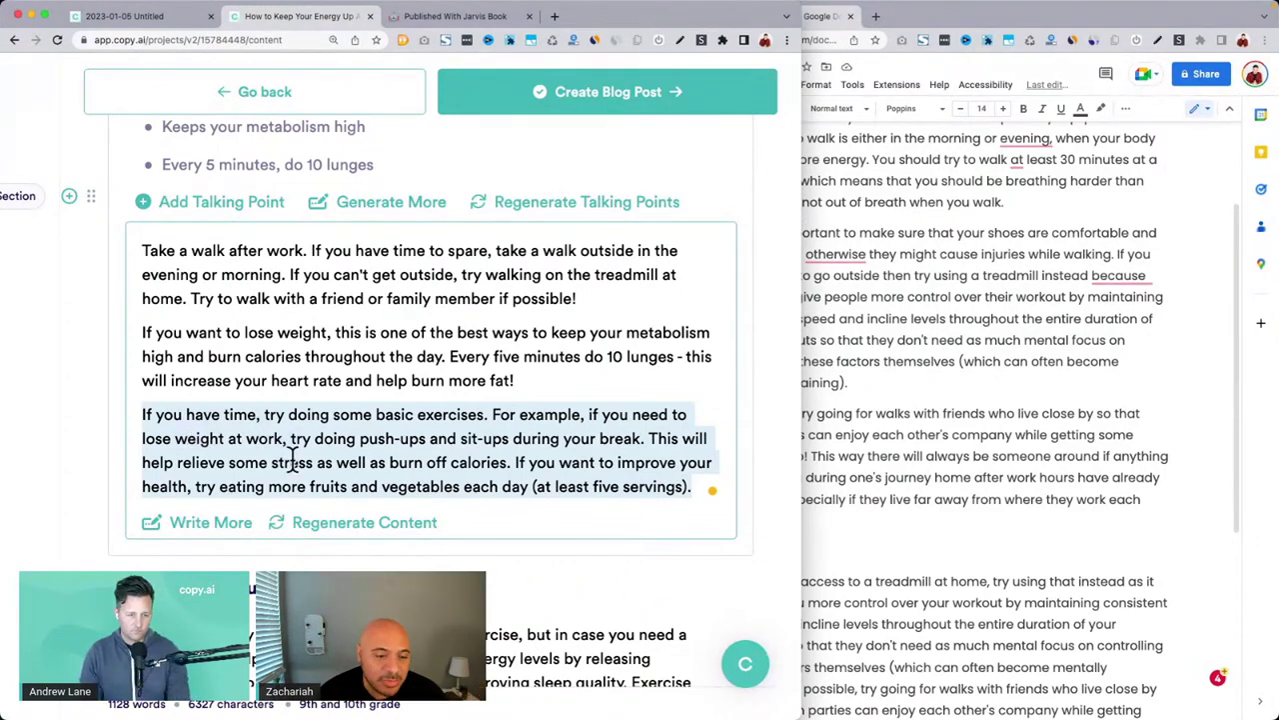
pyautogui.click(937, 419)
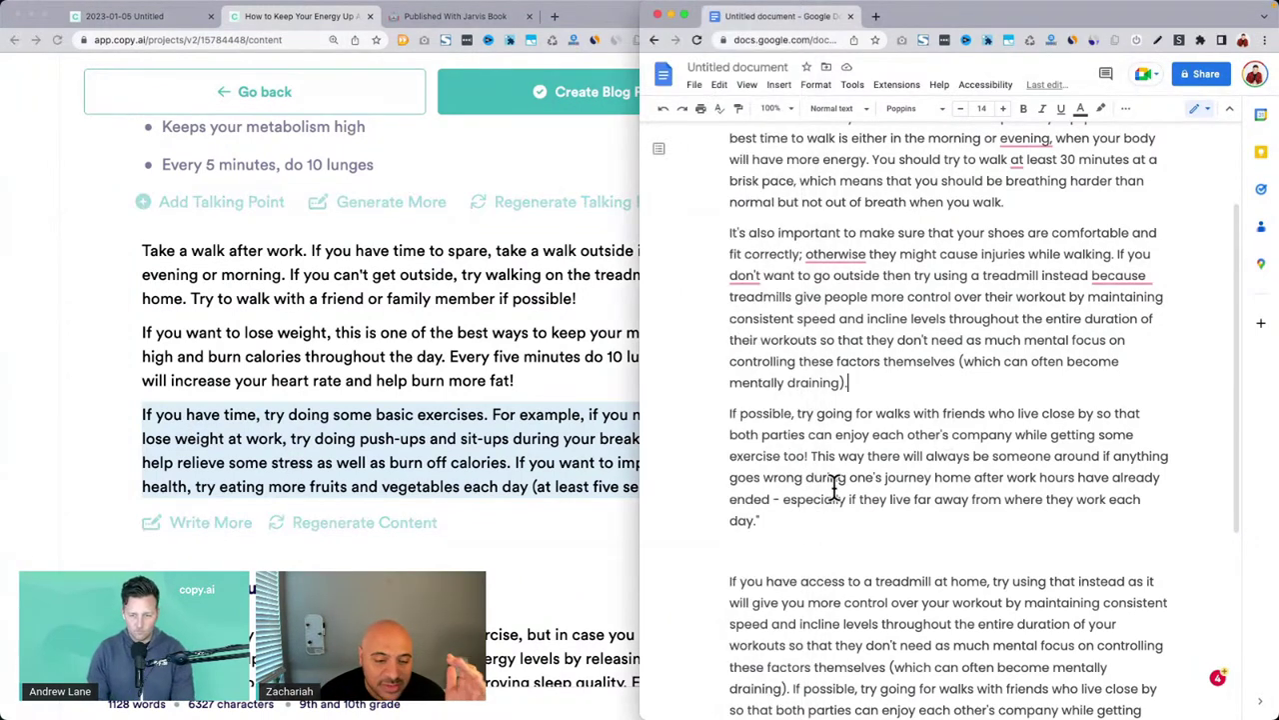
pyautogui.click(796, 549)
pyautogui.press('cmd+v')
pyautogui.scroll(-3, 900, 500)
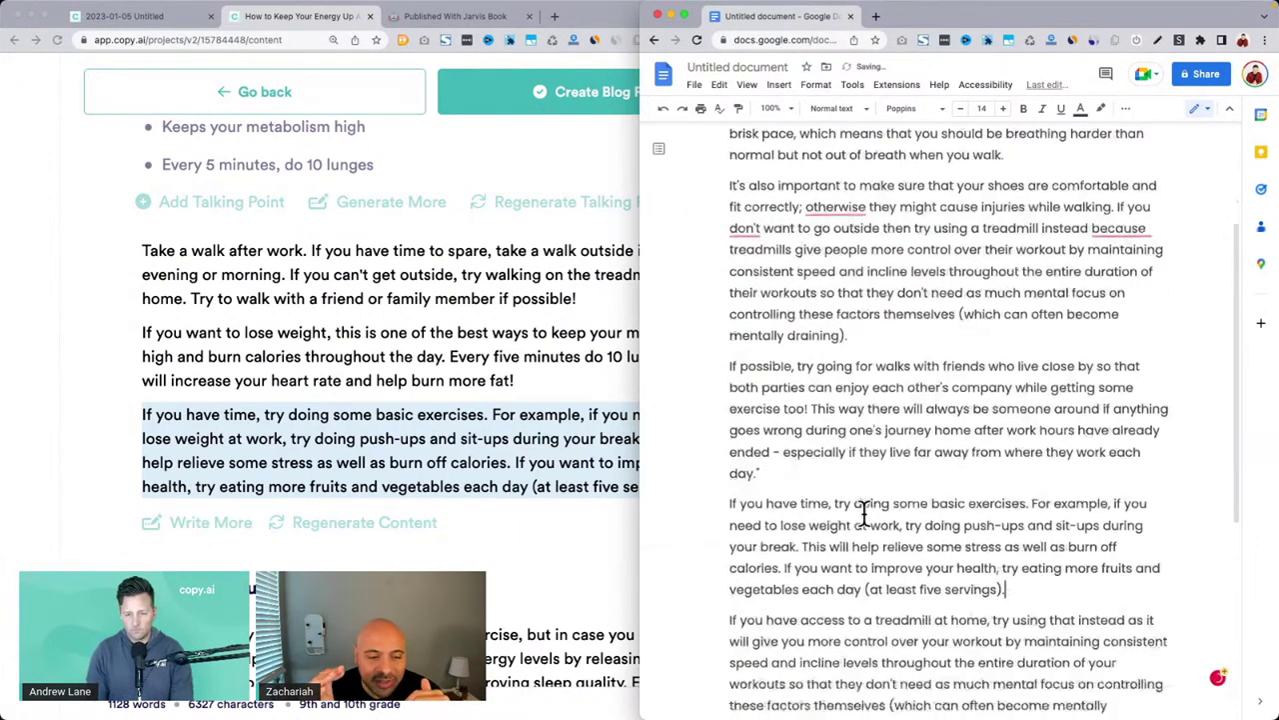
# Step: Return to copy.ai and have one more paragraph written below the basic exercises paragraph
pyautogui.click(499, 453)
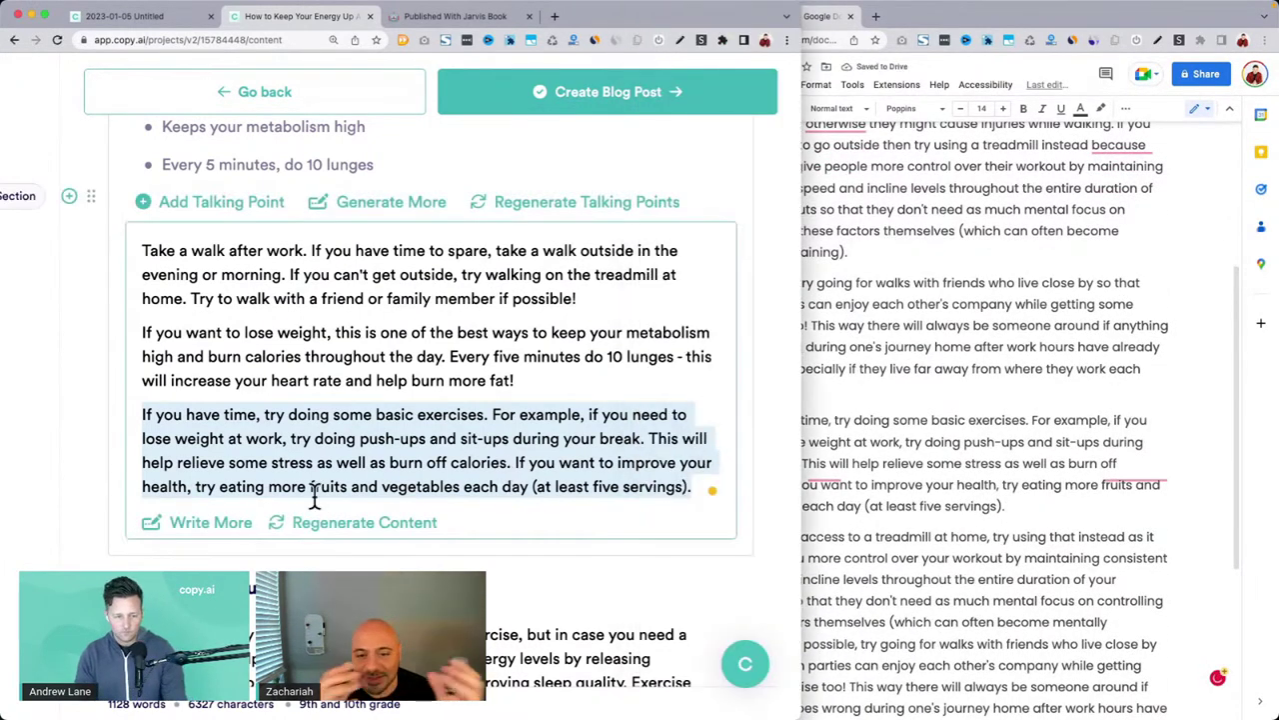
pyautogui.click(183, 534)
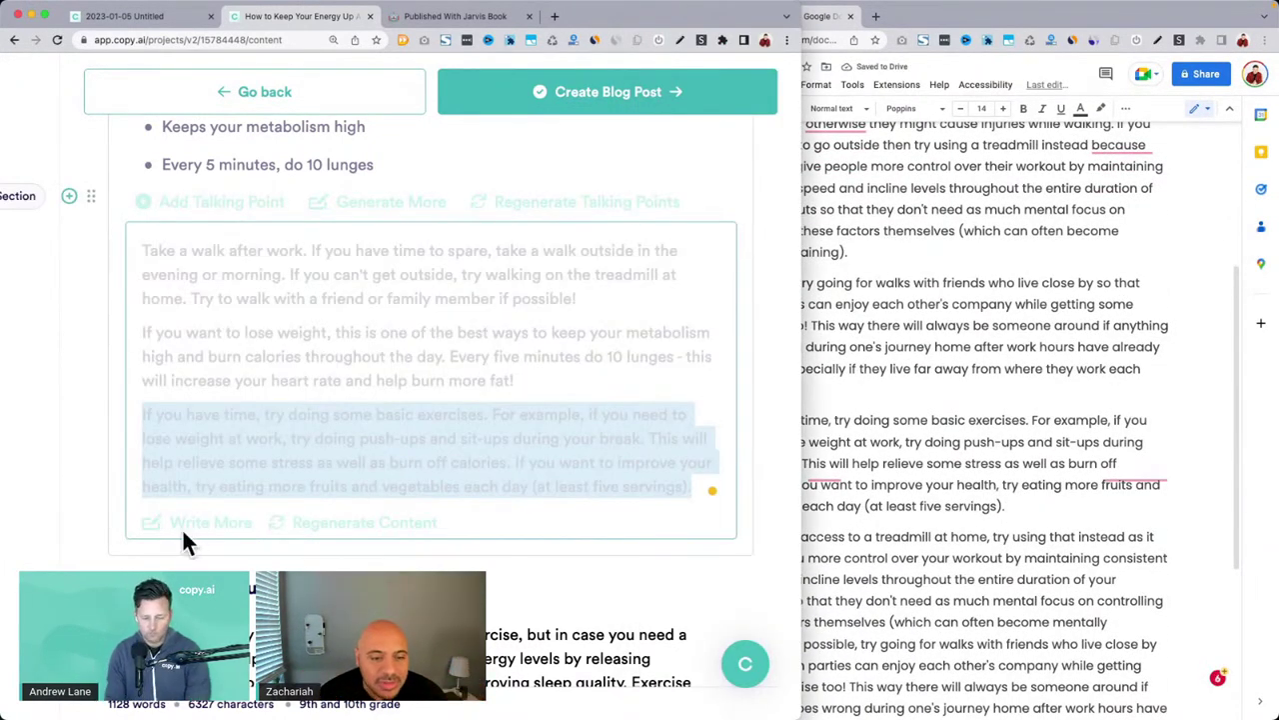
pyautogui.scroll(-4, 307, 401)
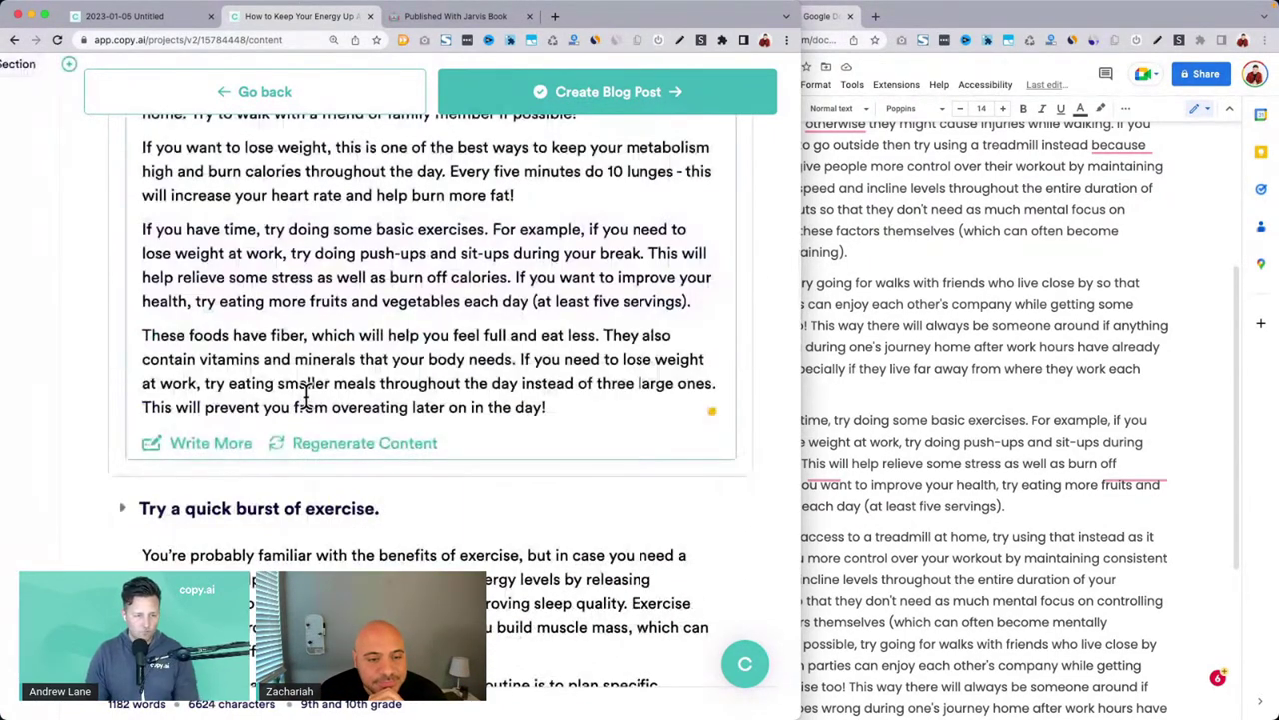
pyautogui.scroll(4, 346, 364)
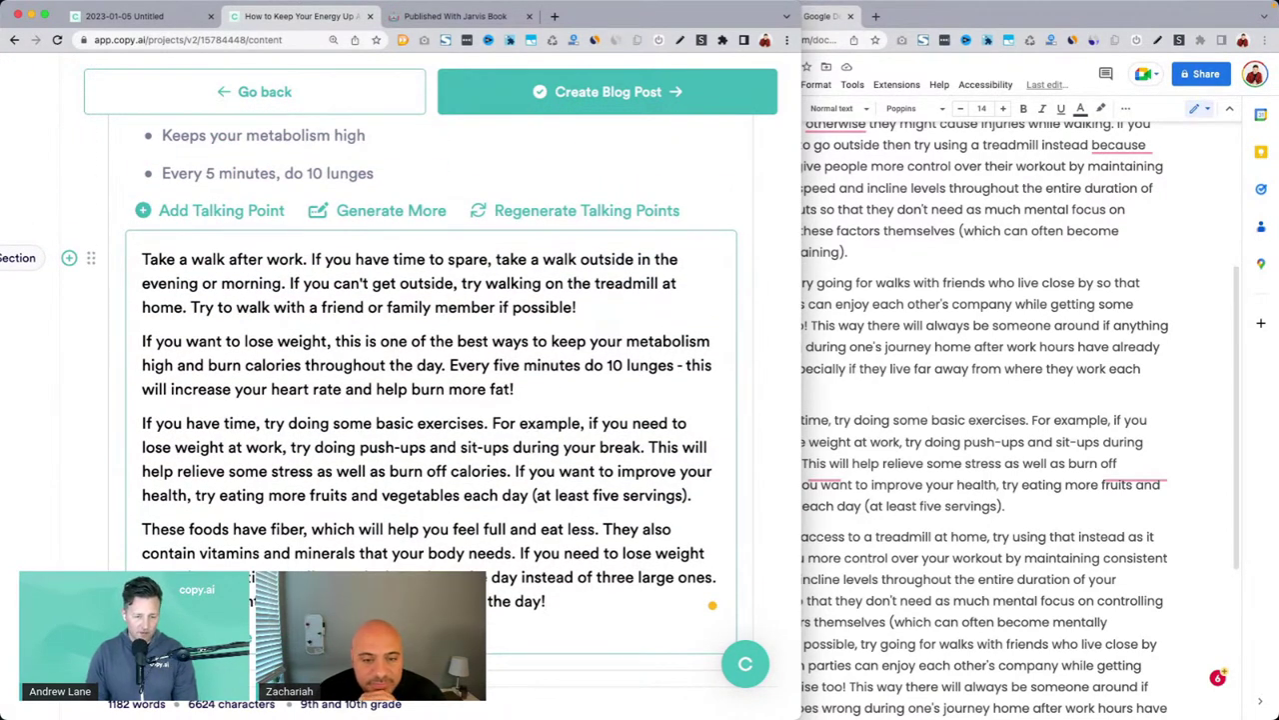
# Step: Regenerate the content of the "Go for a walk." section from the same talking points and read through the new paragraphs
pyautogui.tripleClick(533, 447)
pyautogui.scroll(4, 533, 446)
pyautogui.scroll(2, 286, 279)
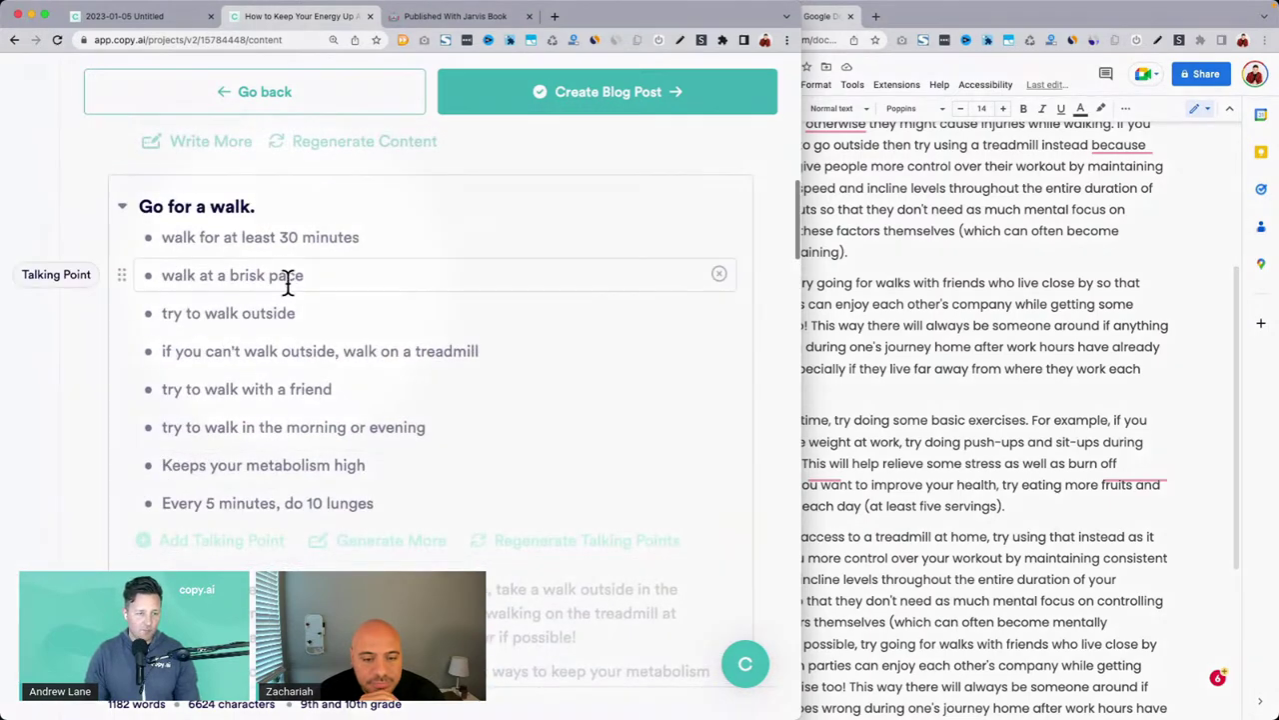
pyautogui.scroll(10, 218, 232)
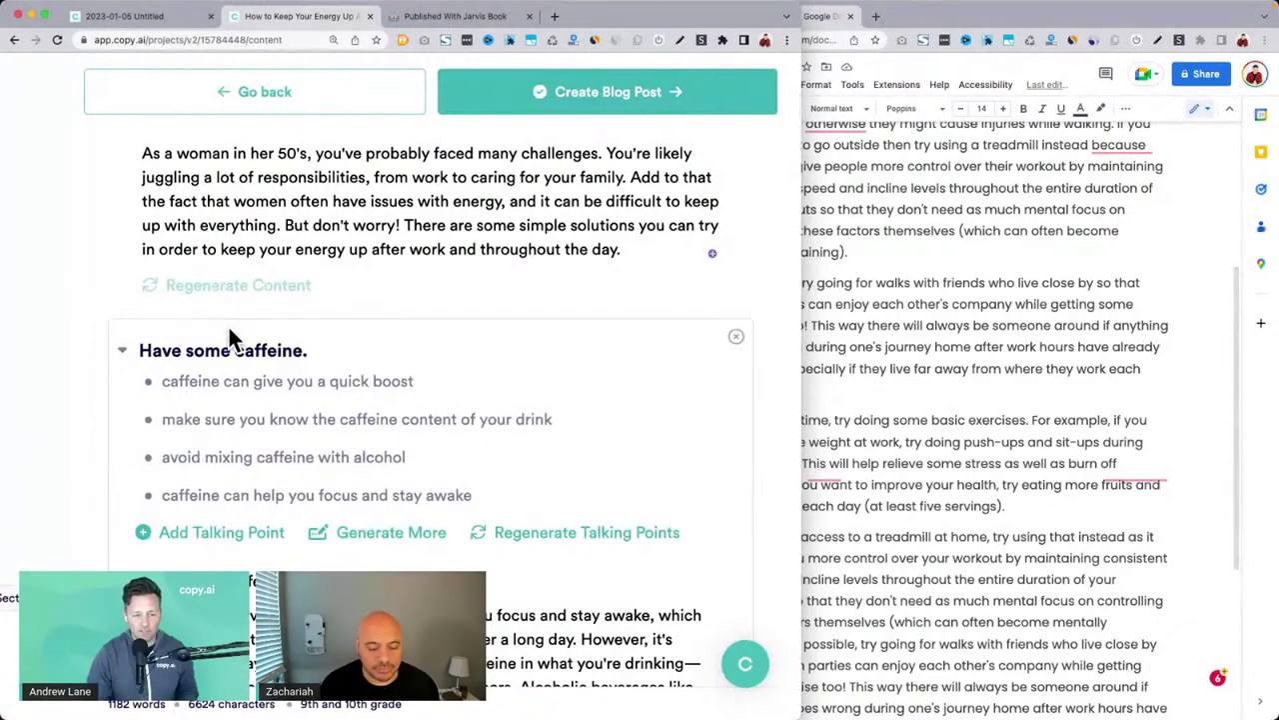
pyautogui.scroll(-3, 229, 329)
pyautogui.scroll(-8, 228, 325)
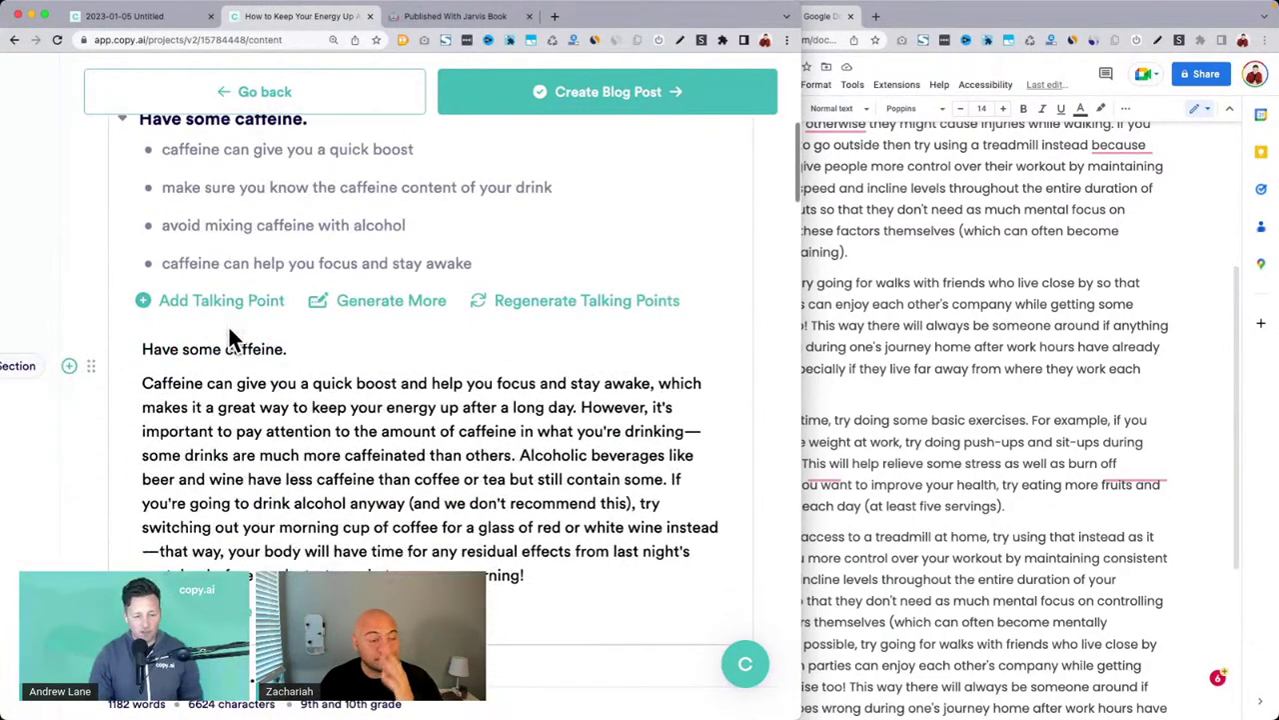
pyautogui.scroll(-4, 228, 323)
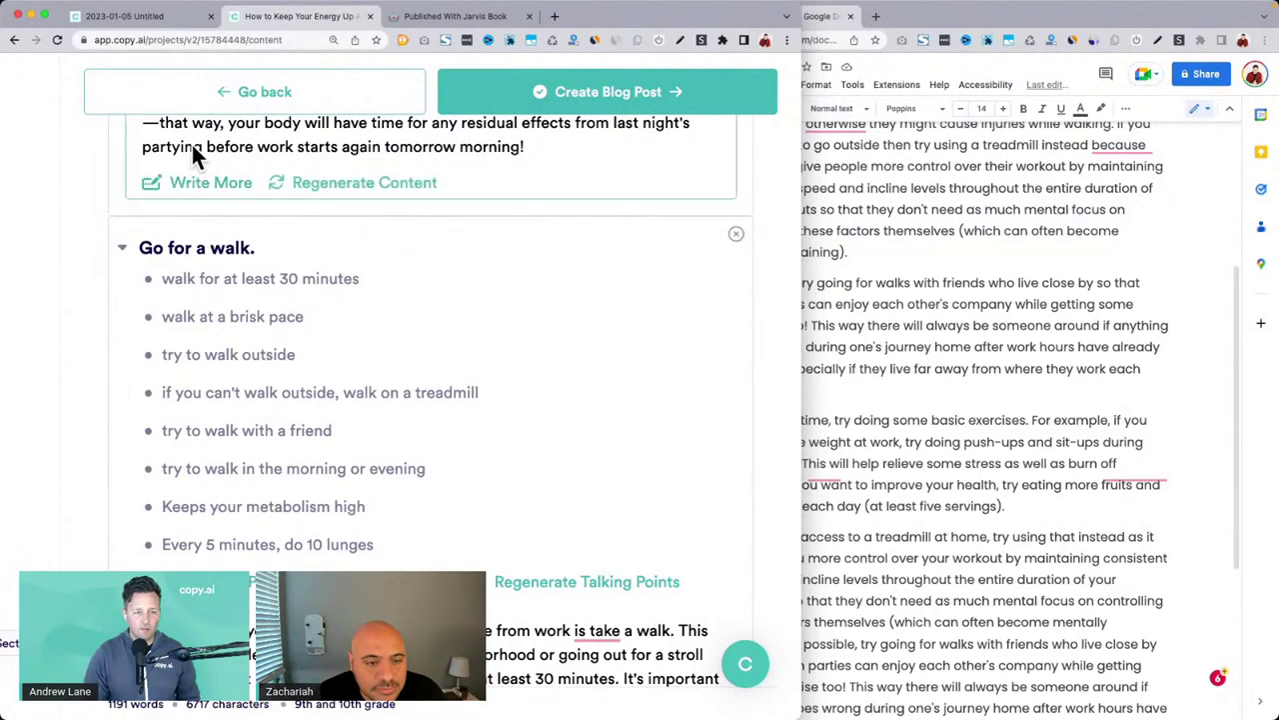
pyautogui.scroll(-2, 308, 354)
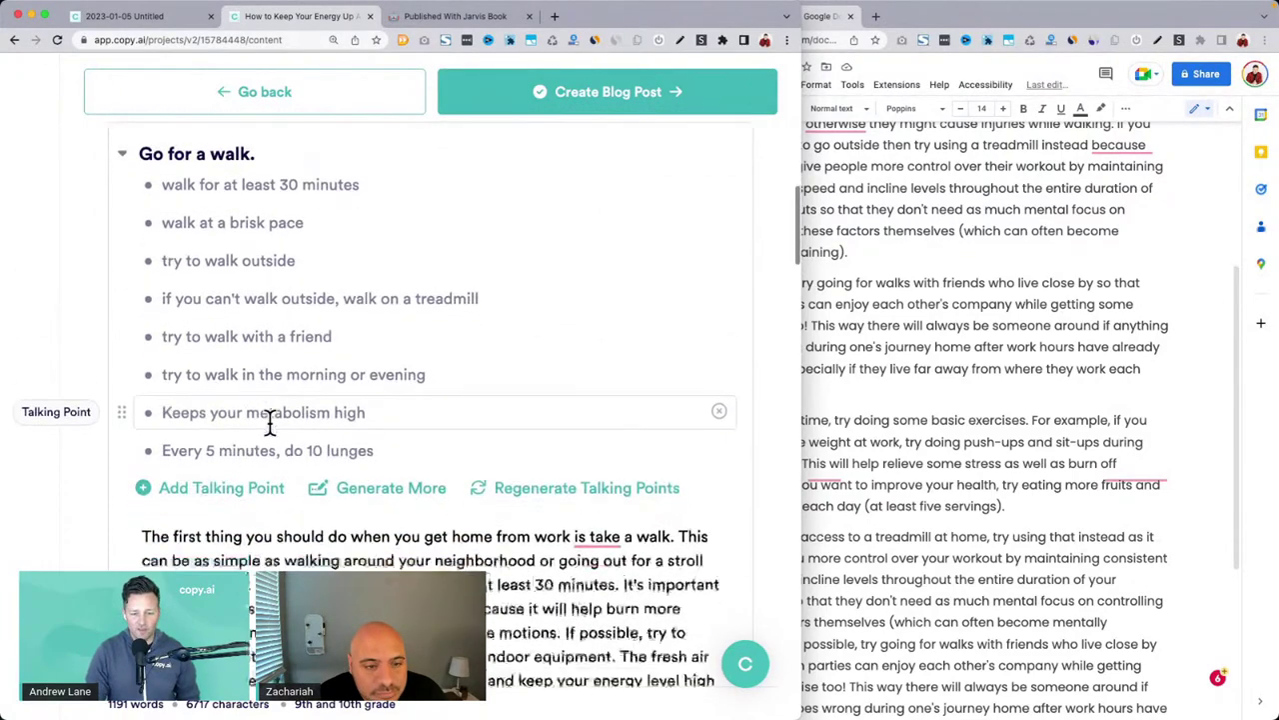
pyautogui.scroll(-4, 271, 423)
pyautogui.scroll(-2, 212, 400)
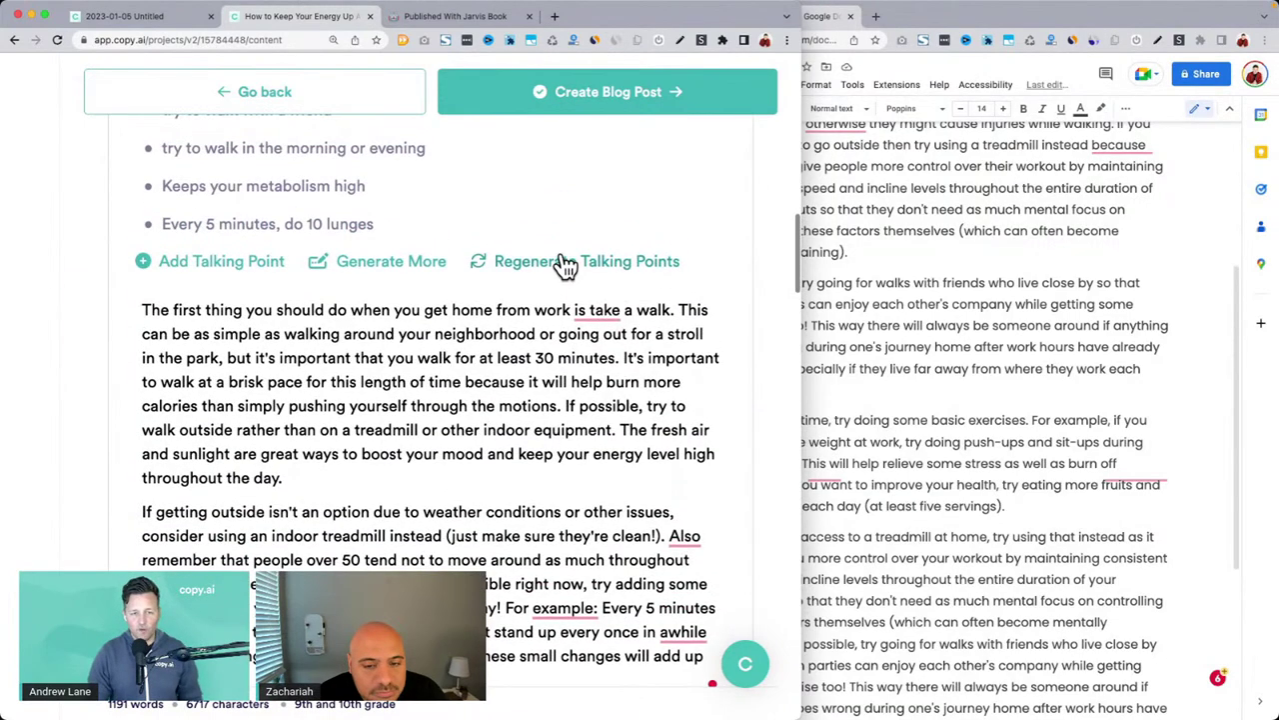
# Step: Regenerate the talking points of the "Go for a walk." section and generate its content from them
pyautogui.click(563, 262)
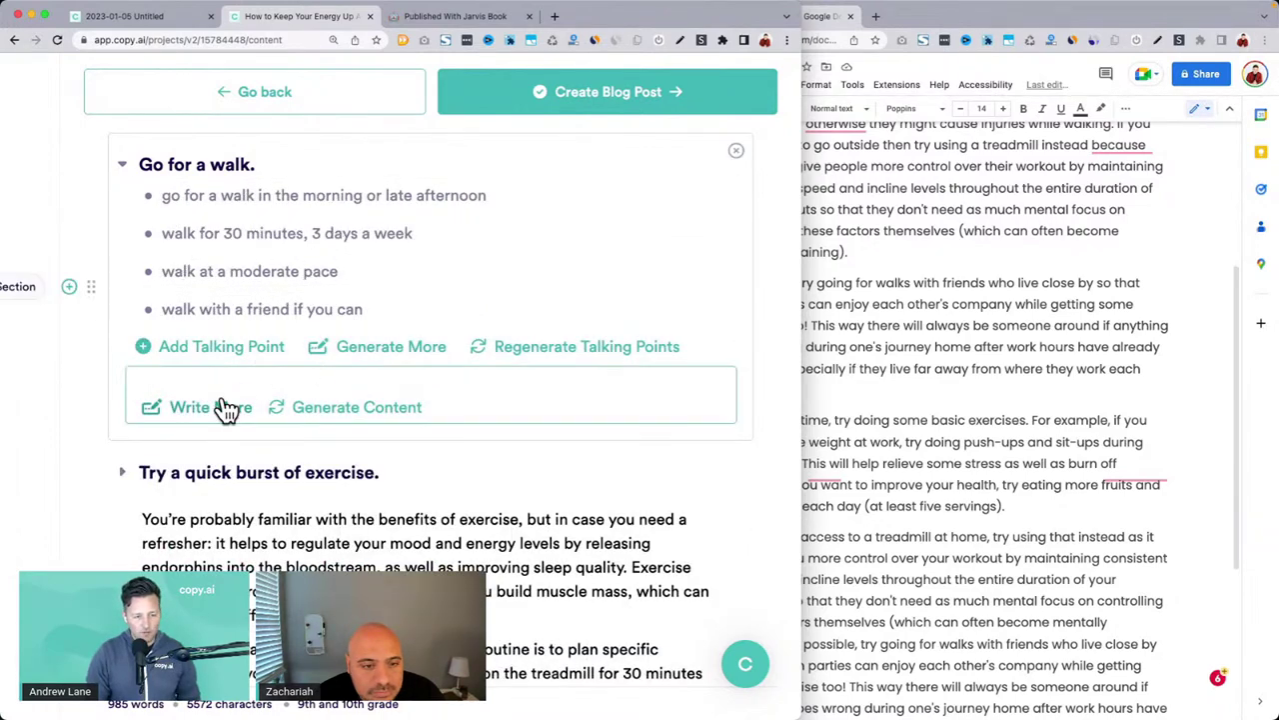
pyautogui.click(350, 412)
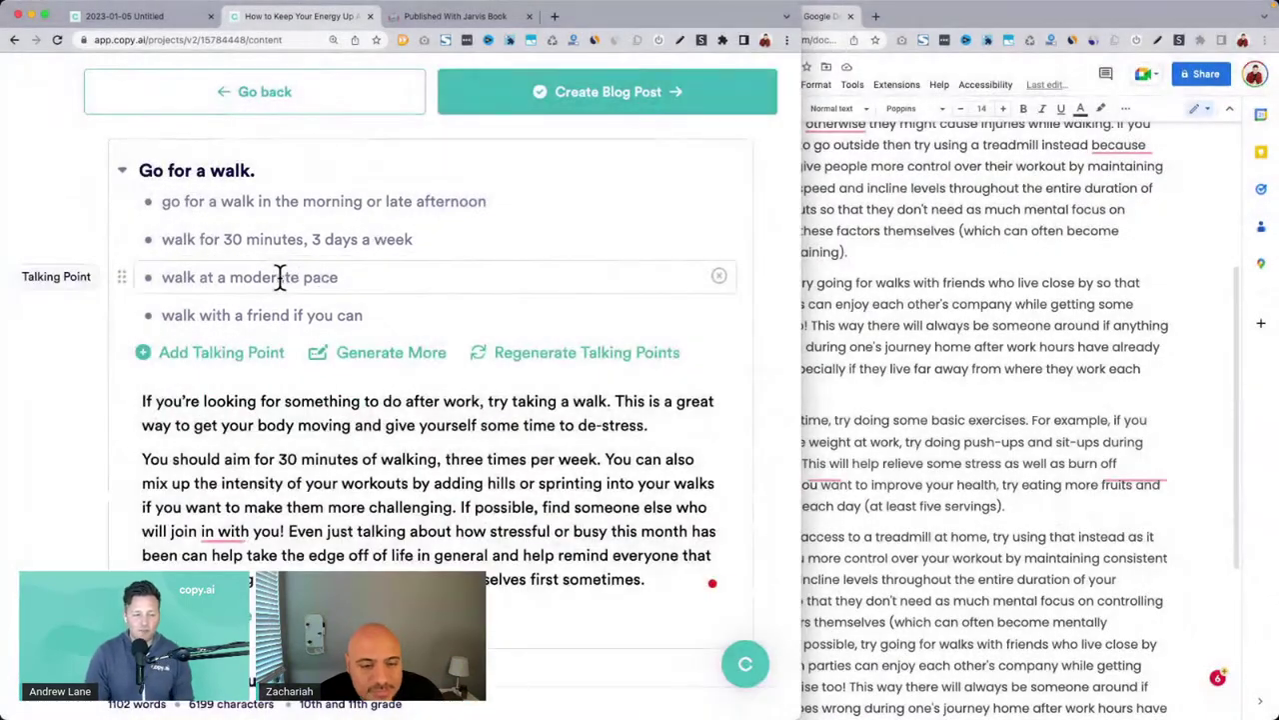
# Step: Examine the new paragraphs and talking points of the "Go for a walk." section
pyautogui.scroll(-1, 350, 330)
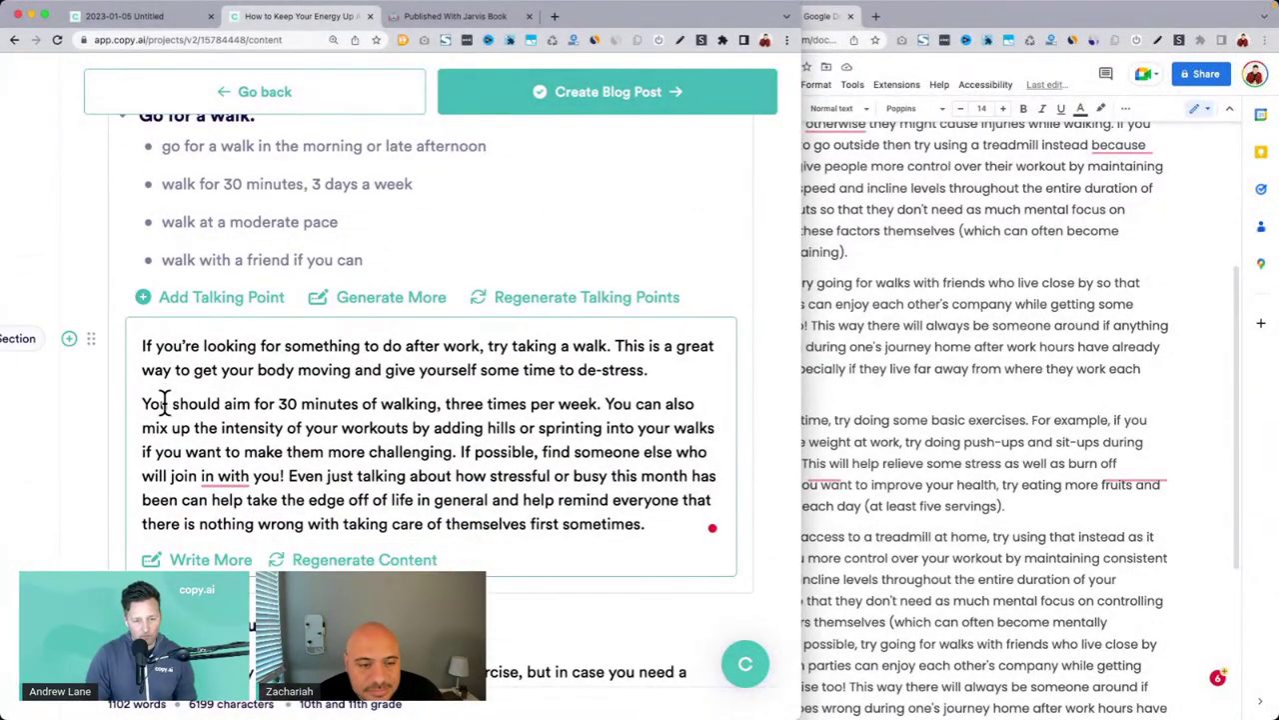
pyautogui.click(354, 420)
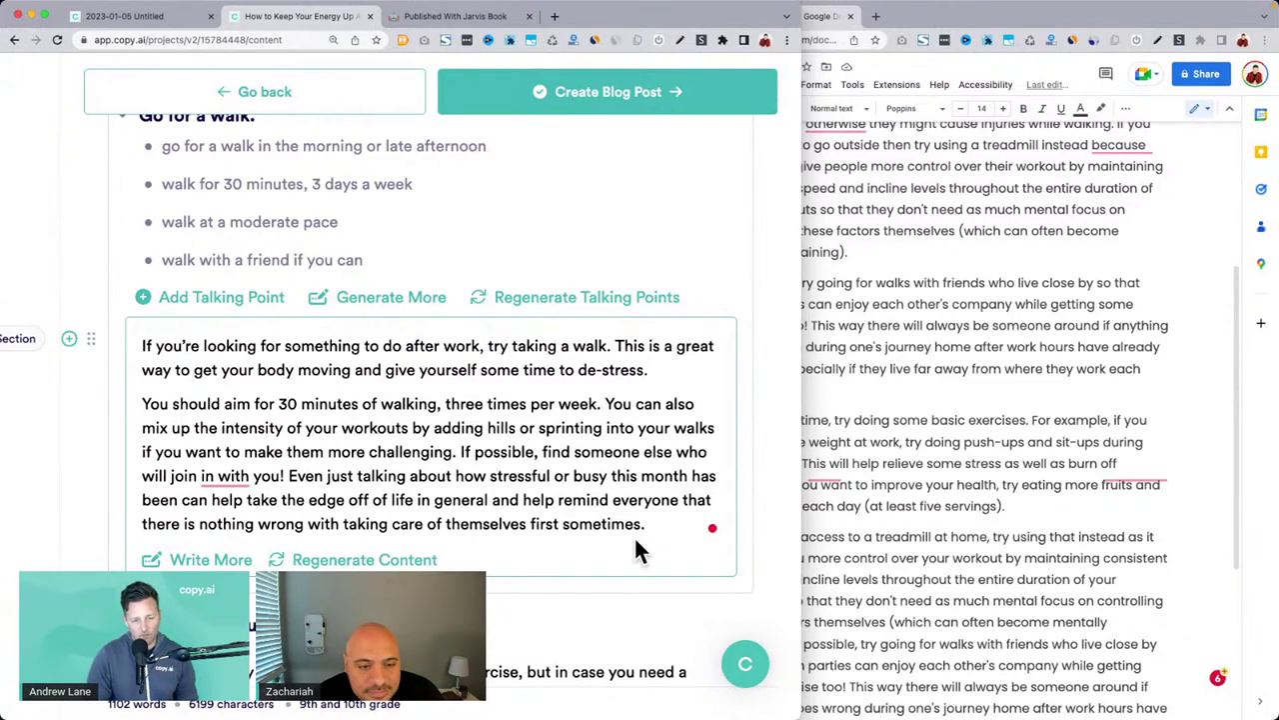
pyautogui.moveTo(654, 521); pyautogui.dragTo(120, 334)
pyautogui.scroll(1, 353, 334)
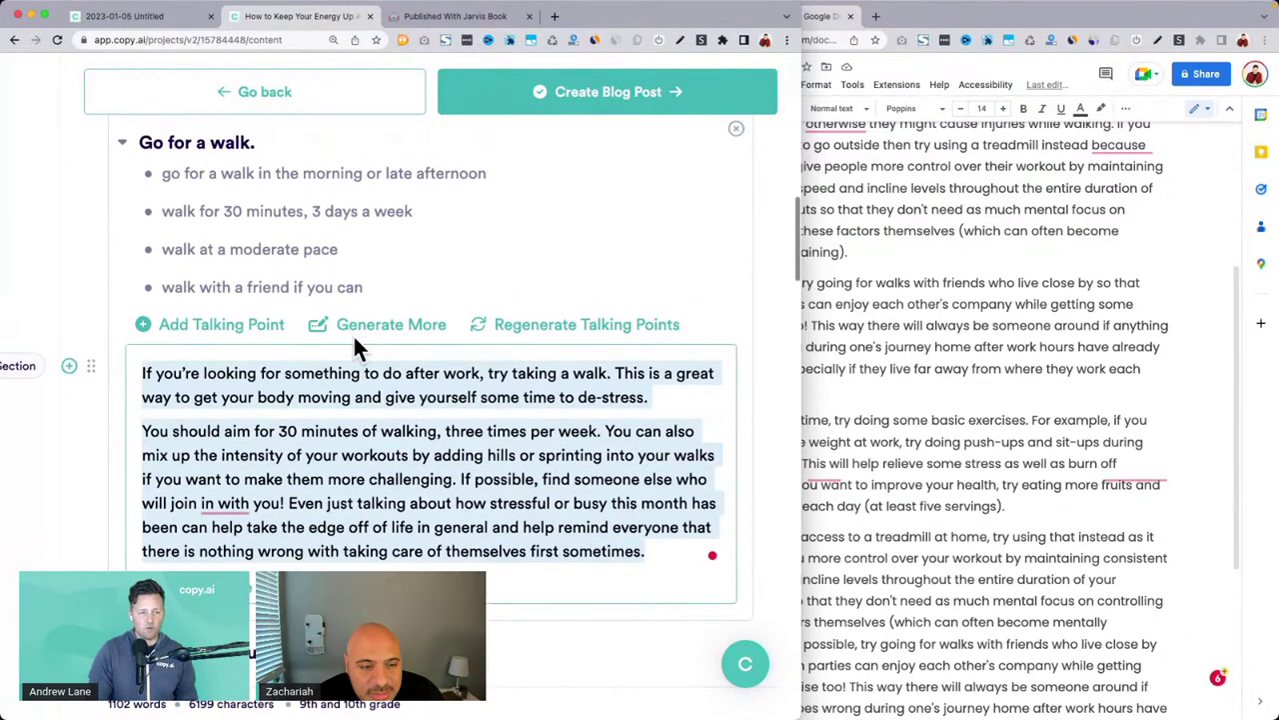
pyautogui.scroll(-1, 357, 347)
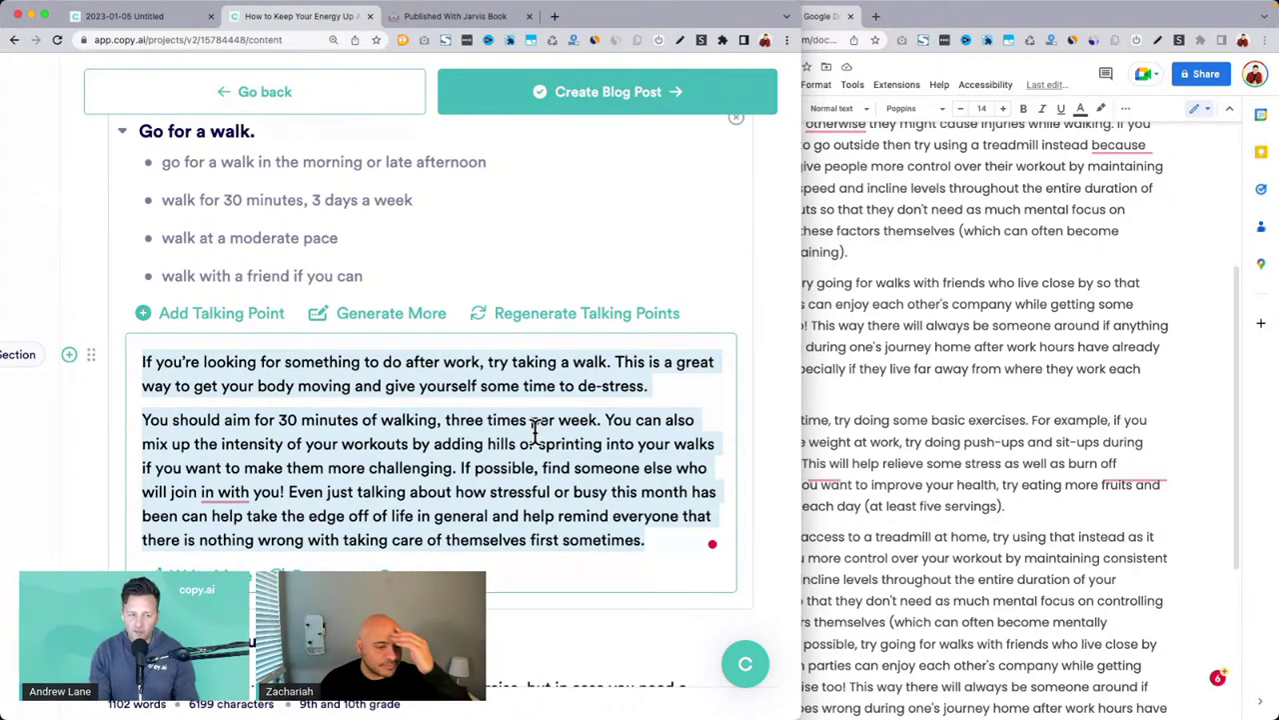
pyautogui.scroll(1, 535, 427)
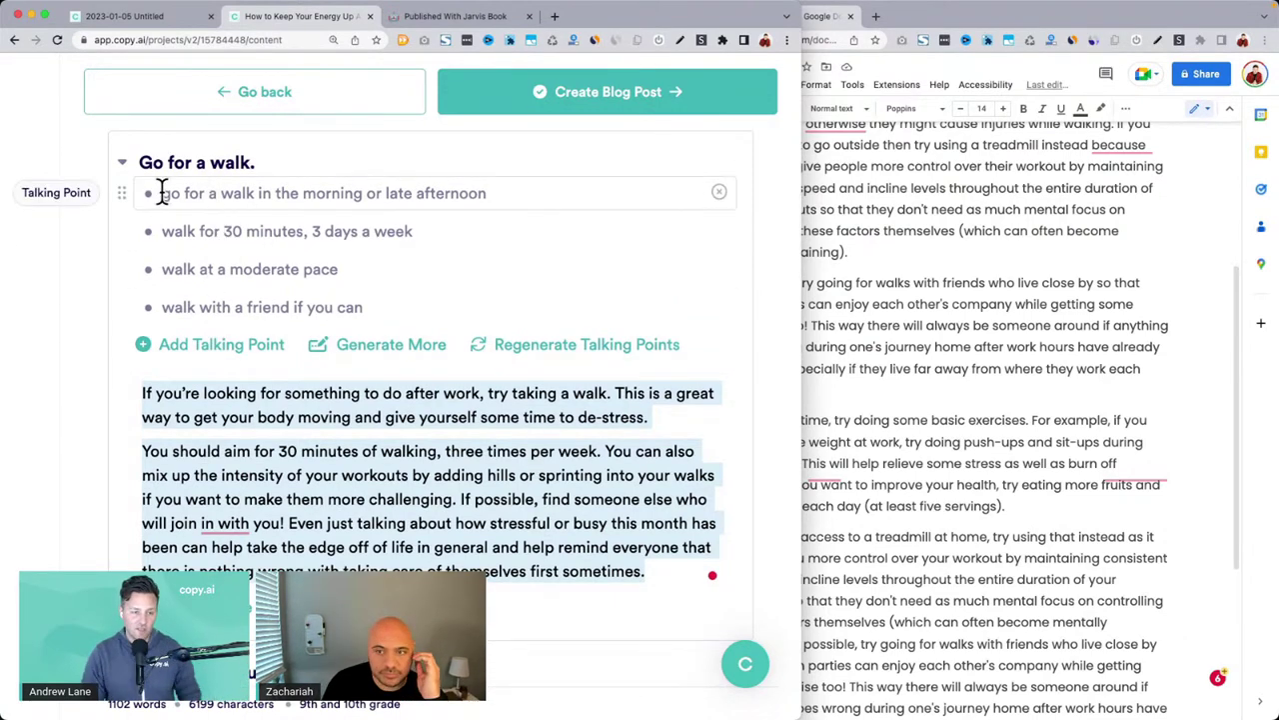
pyautogui.moveTo(163, 193); pyautogui.dragTo(491, 196)
pyautogui.moveTo(166, 231); pyautogui.dragTo(465, 232)
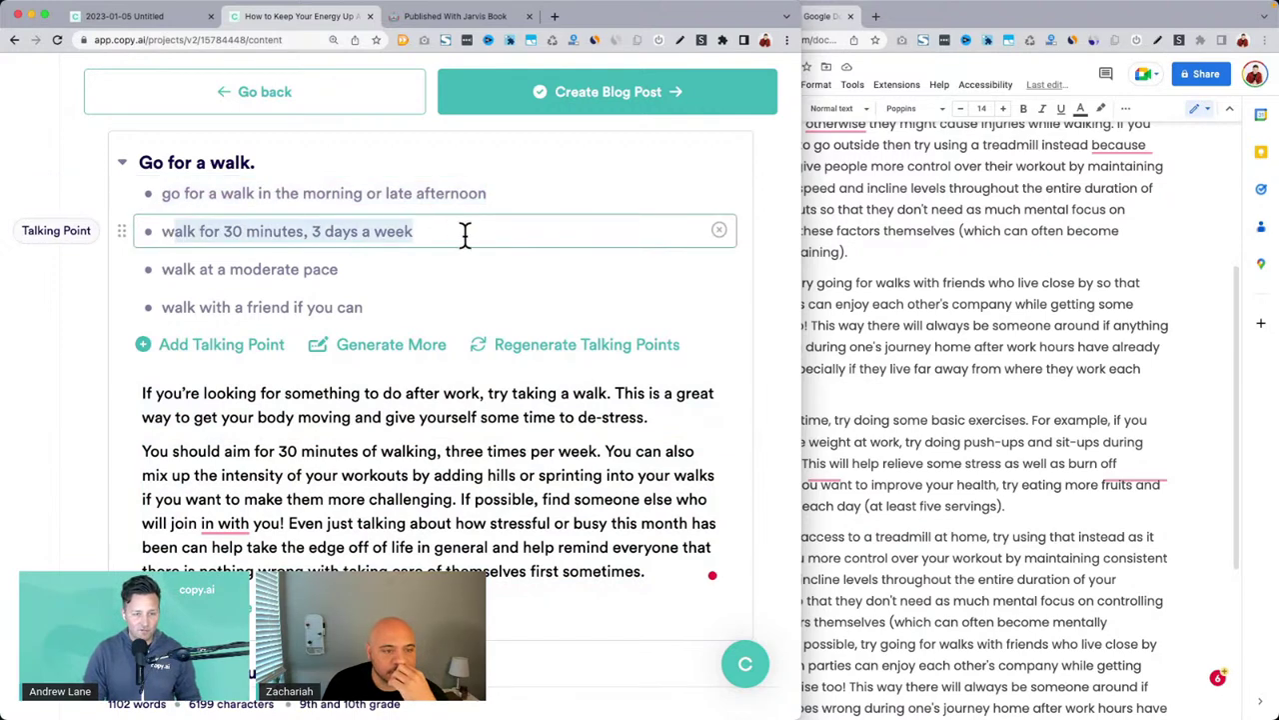
pyautogui.moveTo(160, 269); pyautogui.dragTo(157, 307)
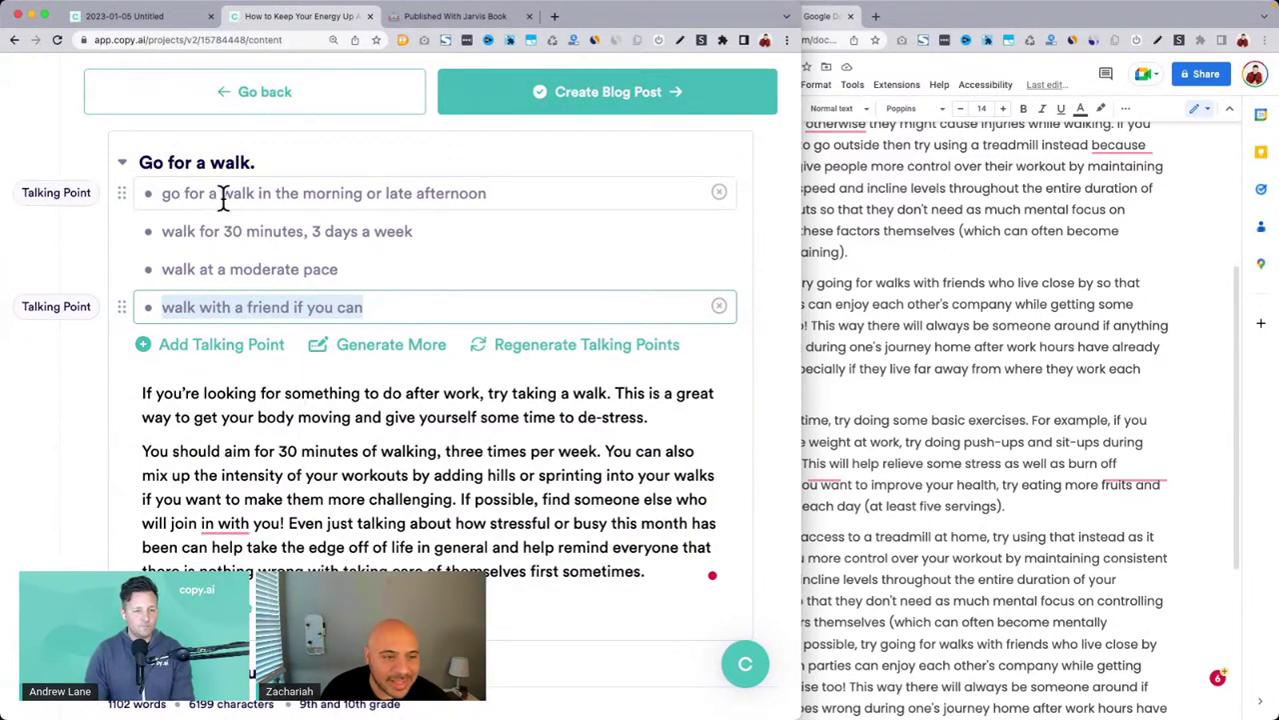
pyautogui.click(310, 193)
pyautogui.moveTo(166, 231); pyautogui.dragTo(311, 231)
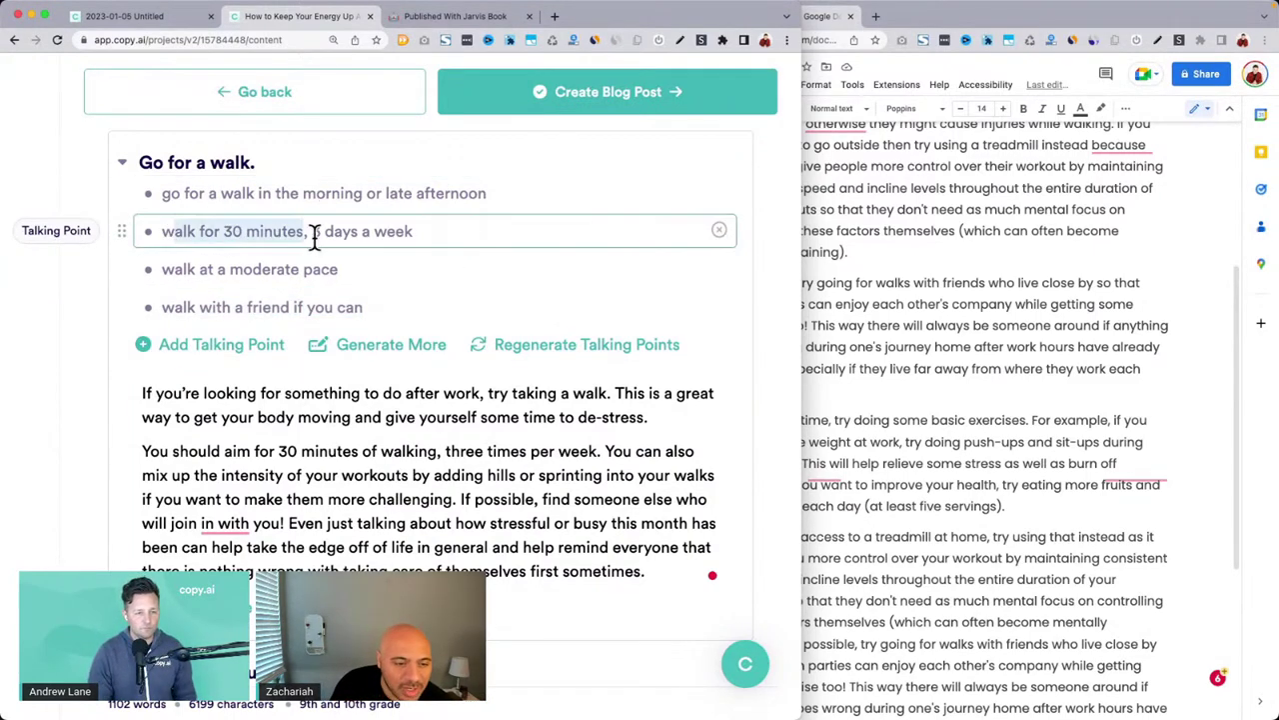
# Step: Regenerate the talking points of the "Go for a walk." section once more
pyautogui.click(530, 351)
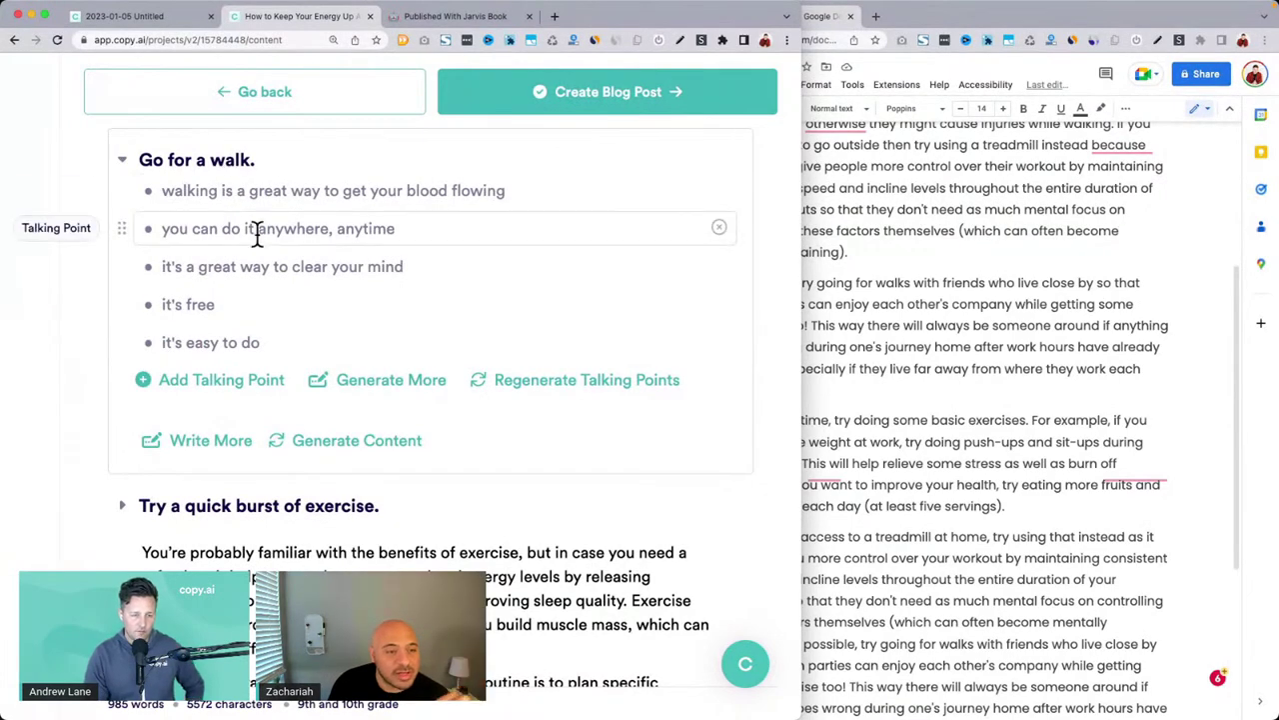
pyautogui.scroll(-1, 257, 233)
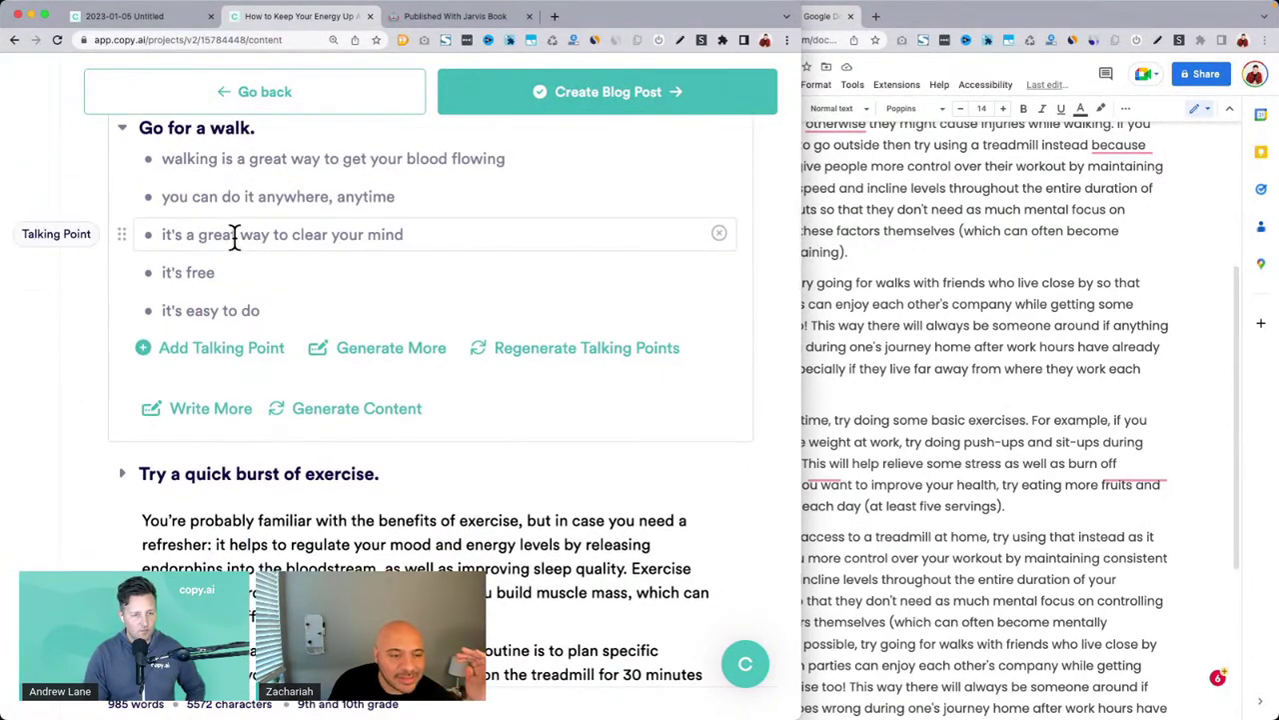
# Step: Replace the talking points of the "Go for a walk." section with another regenerated set
pyautogui.scroll(1, 234, 237)
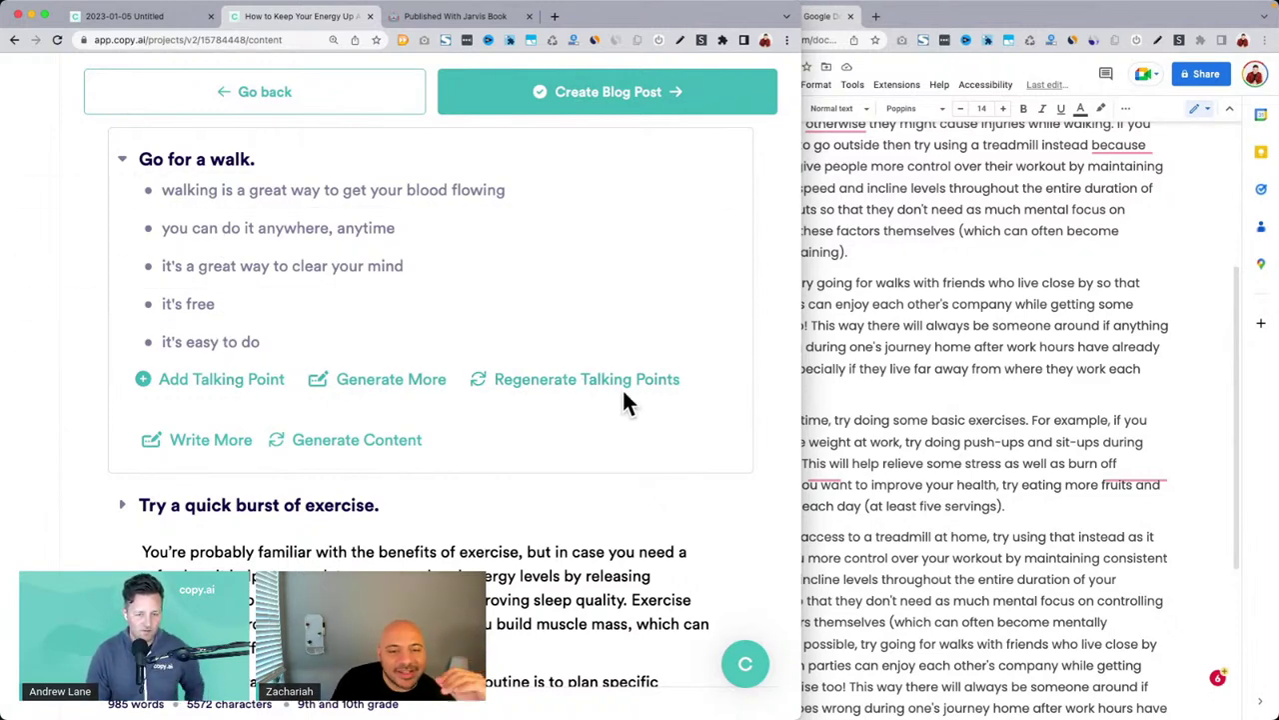
pyautogui.click(579, 382)
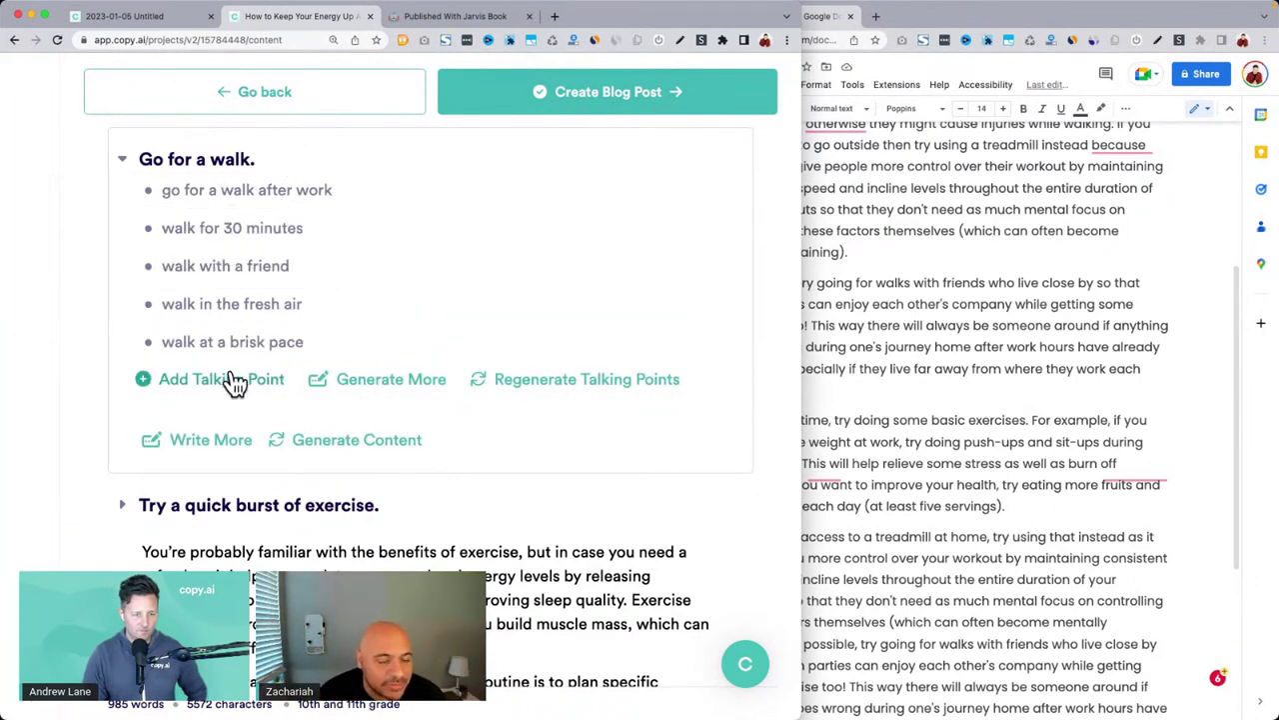
pyautogui.click(533, 390)
# Step: Close the "Published With Jarvis Book" page and check the "2023-01-05 Untitled" project before returning to the blog post
pyautogui.click(906, 393)
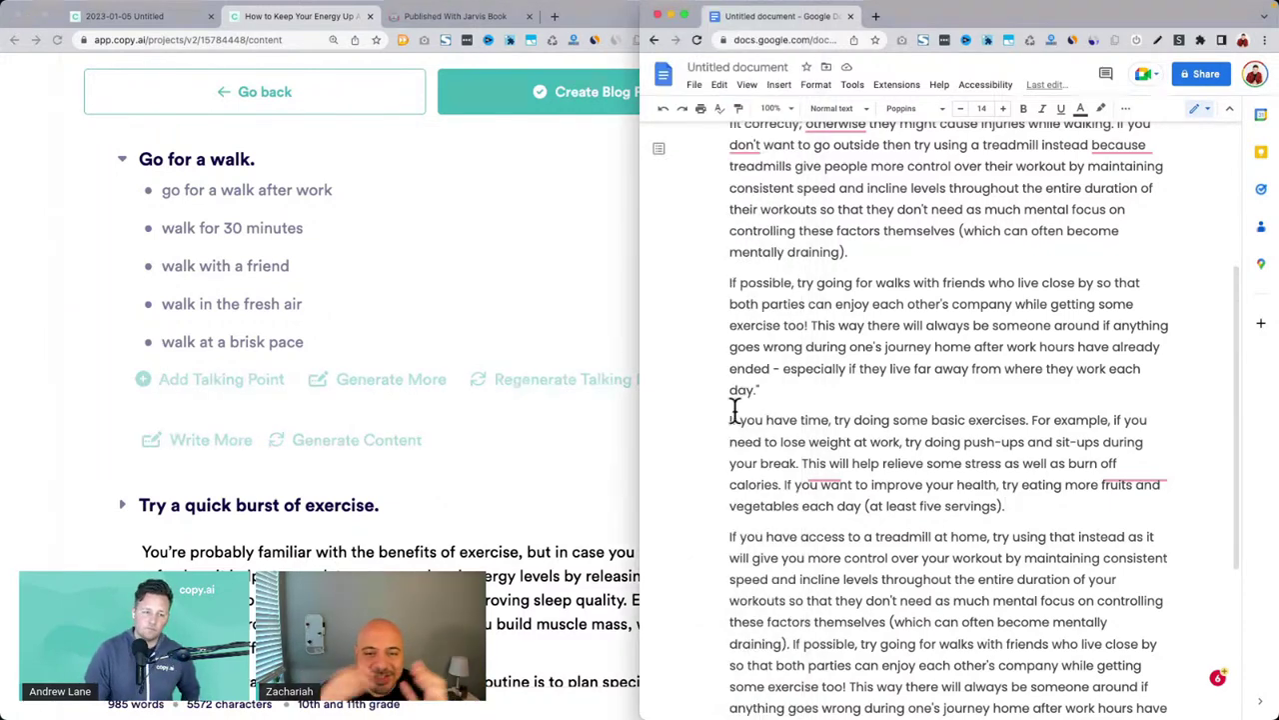
pyautogui.scroll(5, 454, 445)
pyautogui.click(457, 442)
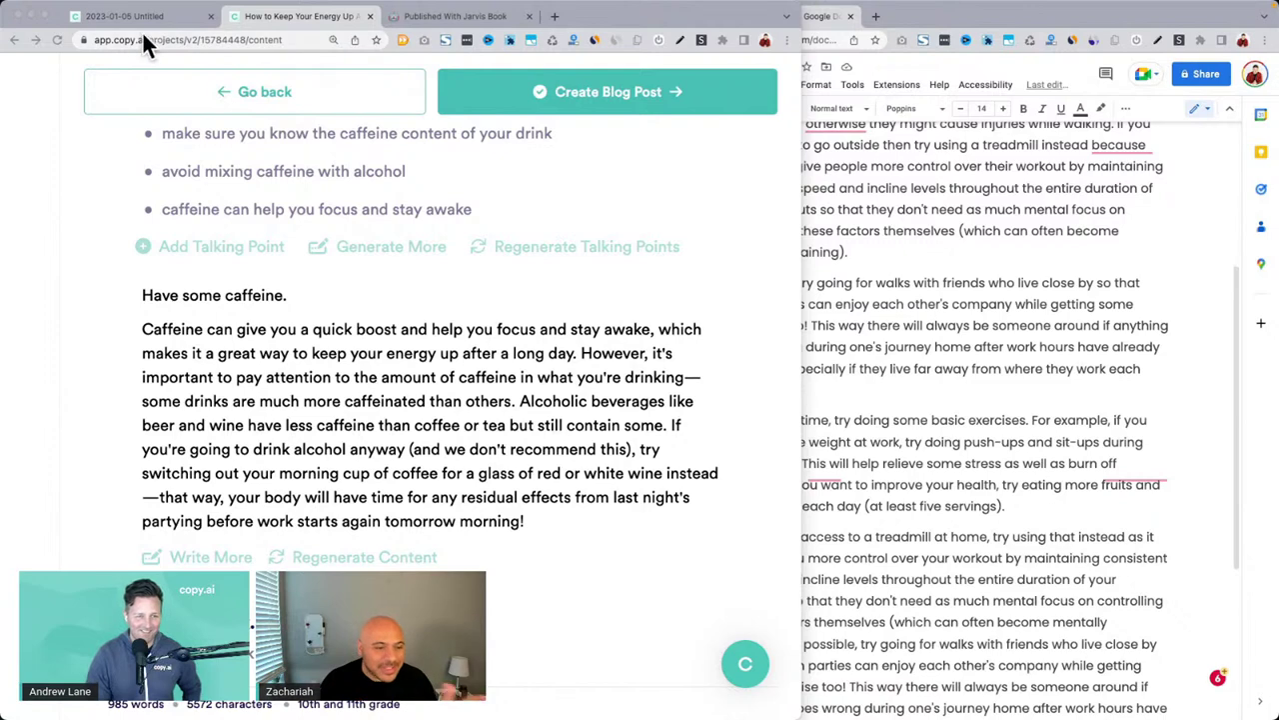
pyautogui.click(529, 16)
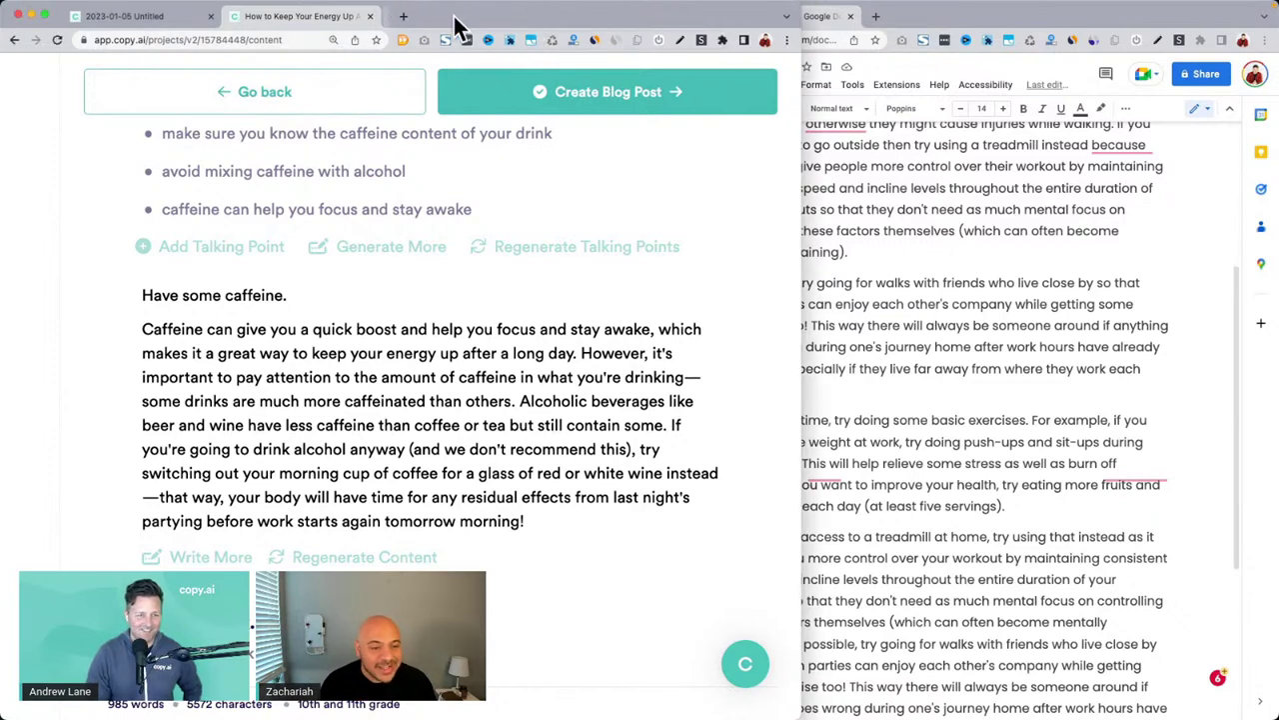
pyautogui.click(177, 20)
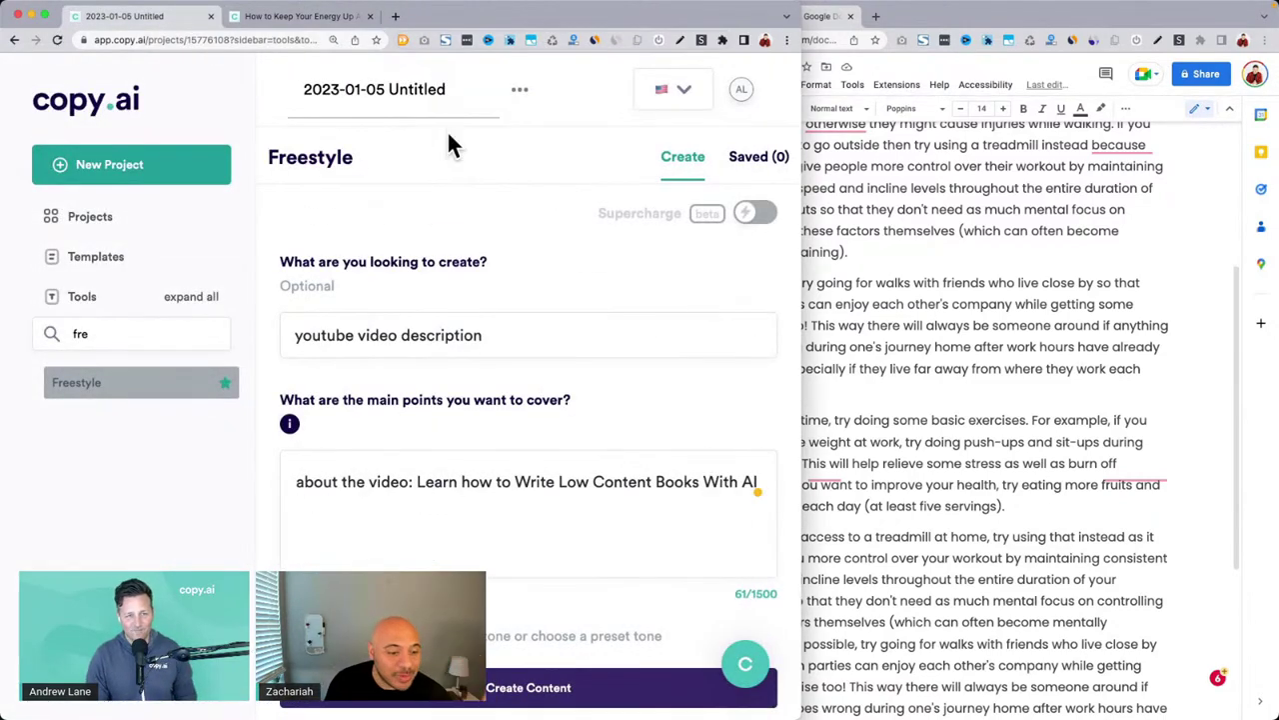
pyautogui.click(335, 16)
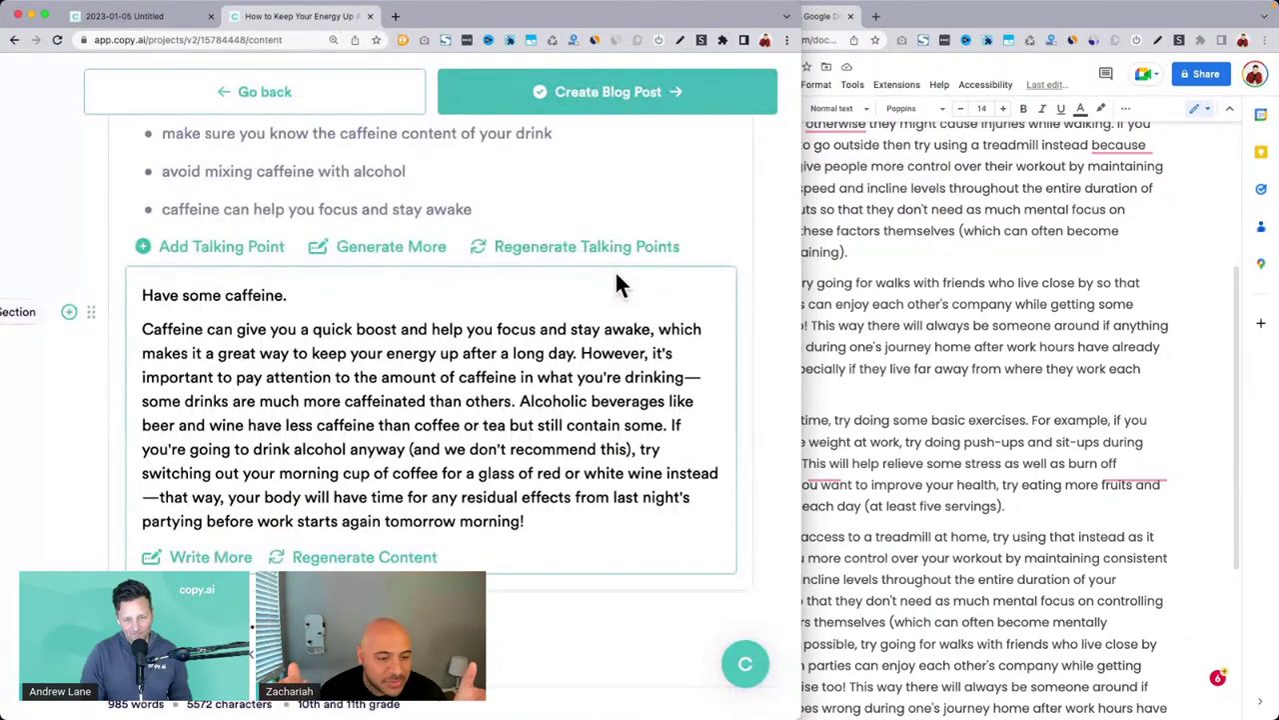
# Step: Return to the project overview, widen the browser window and open the "157: Low Content Books" project
pyautogui.scroll(10, 617, 280)
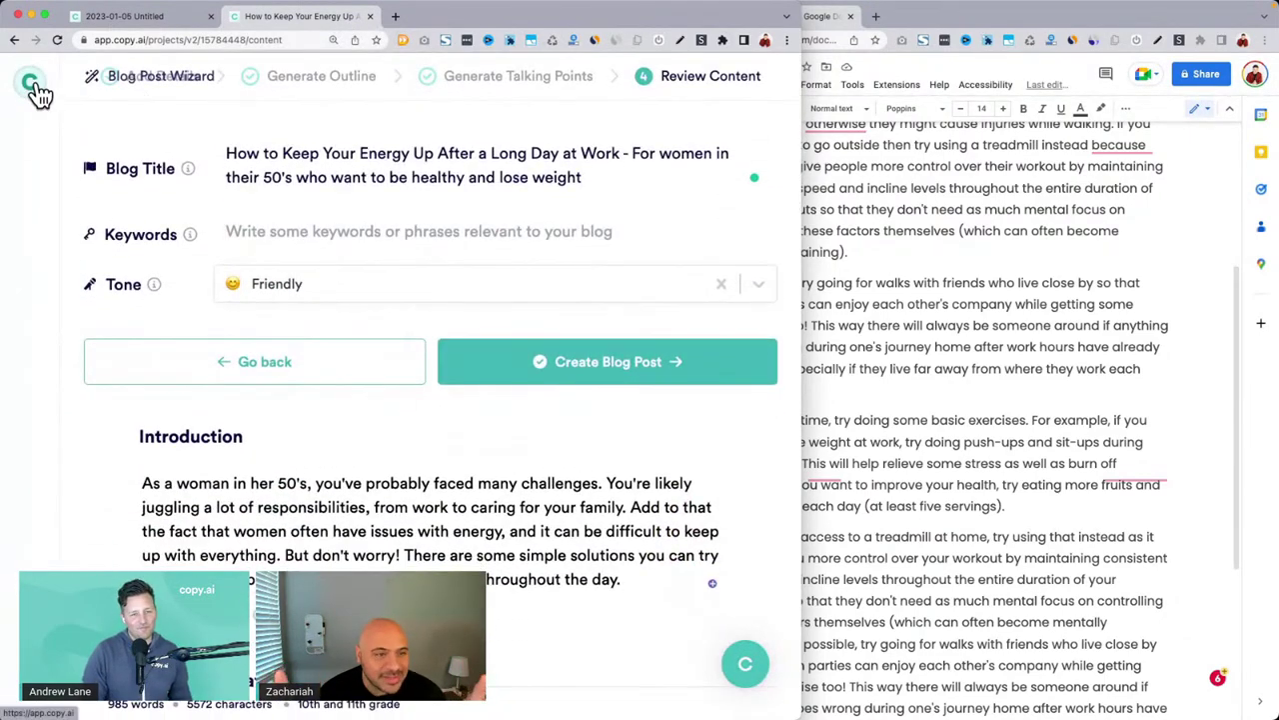
pyautogui.click(33, 86)
pyautogui.doubleClick(806, 205)
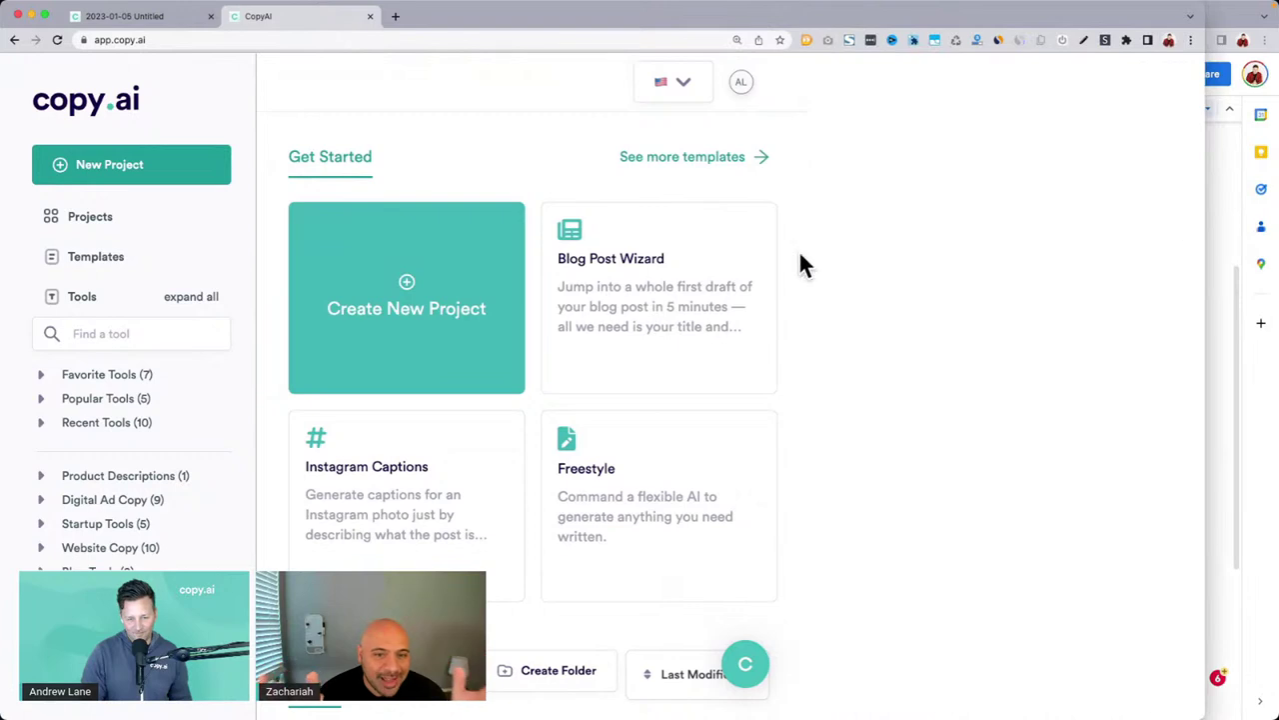
pyautogui.scroll(-5, 687, 262)
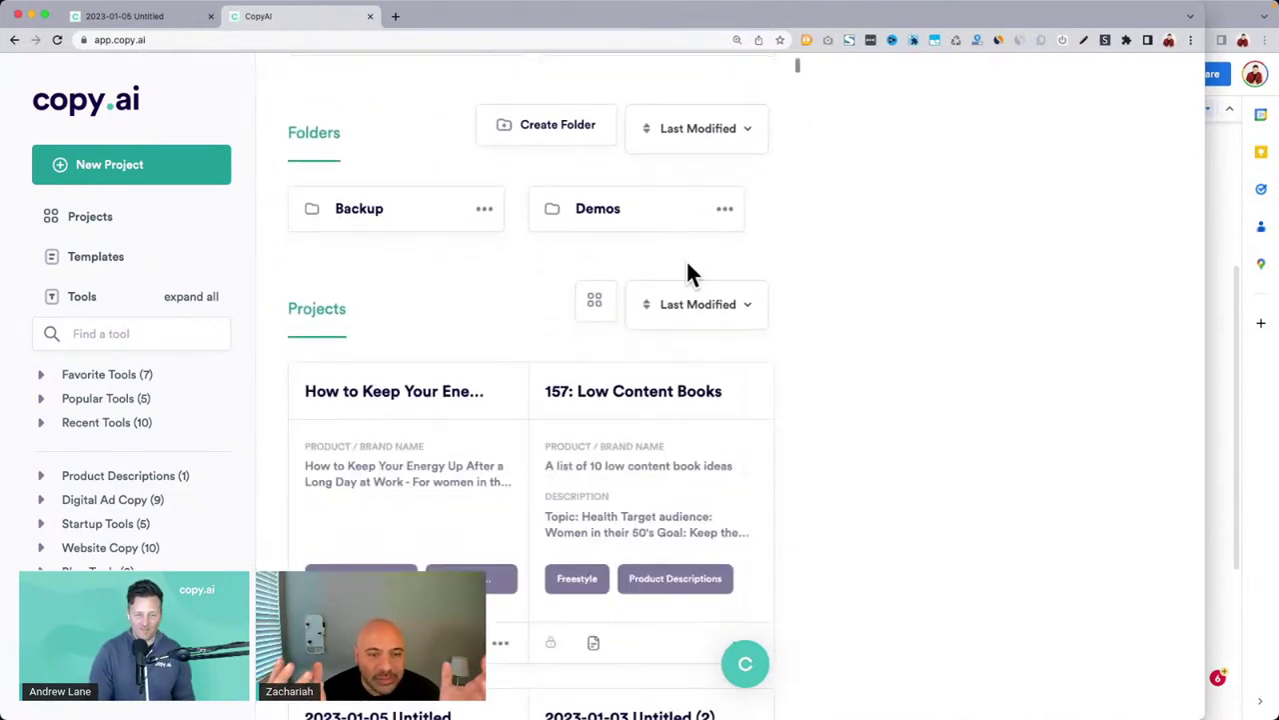
pyautogui.click(732, 393)
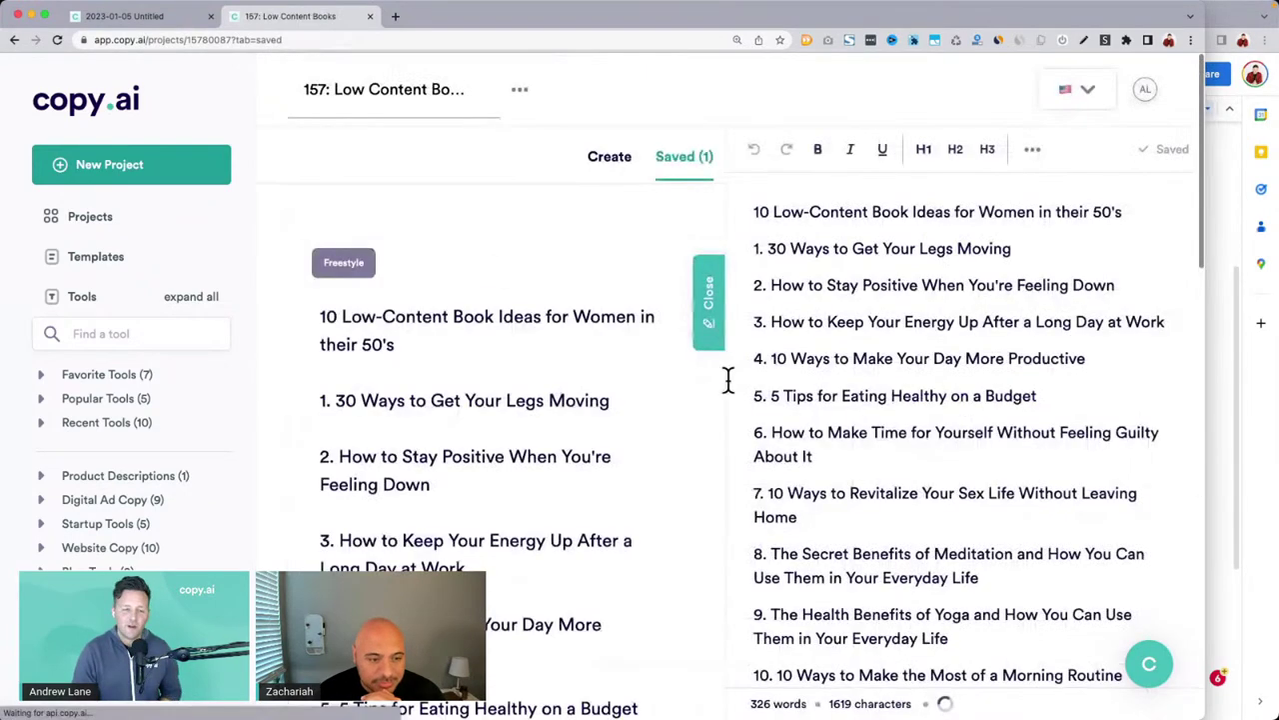
# Step: Hide the project's editor pane and show the Freestyle inputs for the list of 10 low content book ideas
pyautogui.click(707, 312)
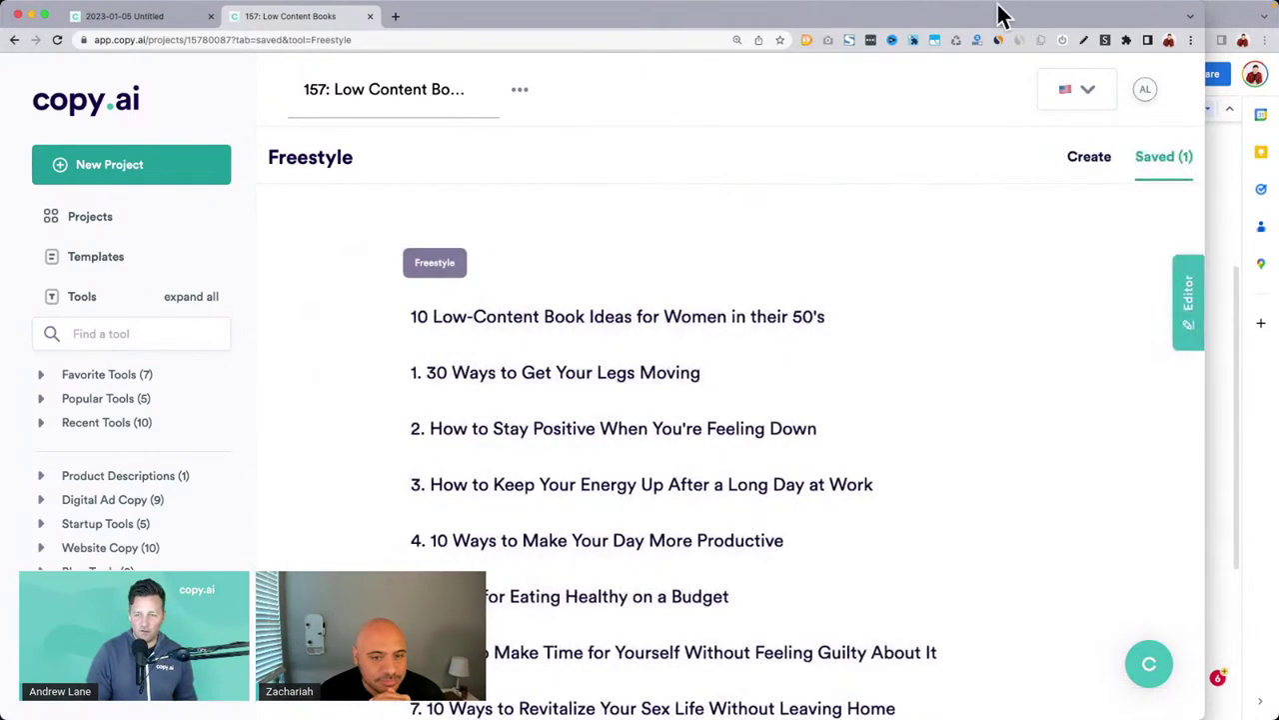
pyautogui.click(1087, 162)
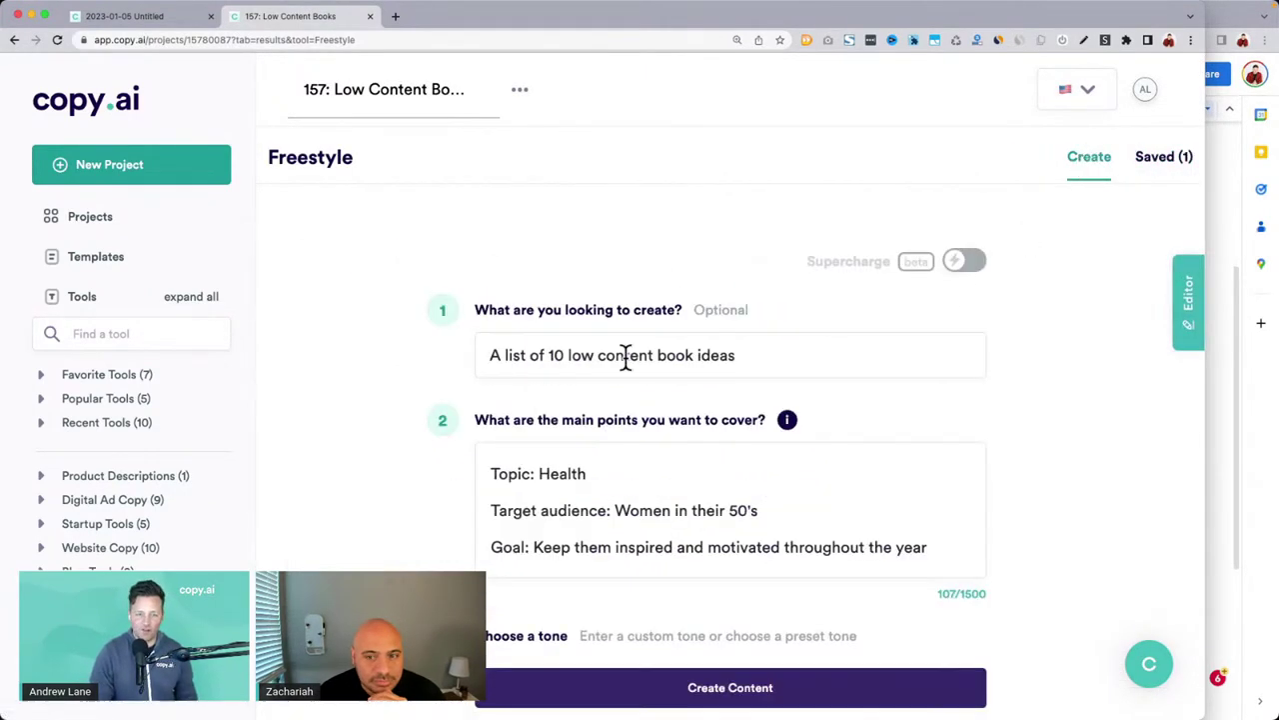
pyautogui.scroll(-3, 390, 396)
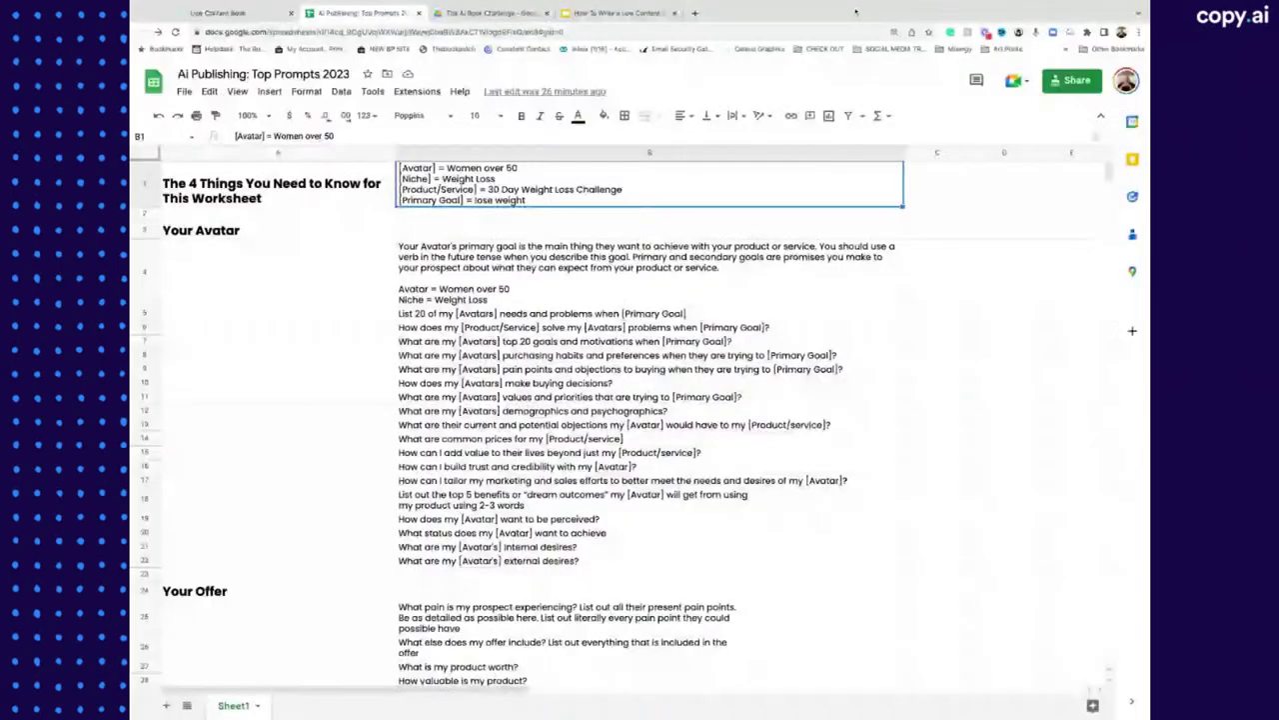
# Step: Examine the avatar, offer, group ratio and effort level prompts in the "Ai Publishing: Top Prompts 2023" spreadsheet
pyautogui.scroll(-1, 651, 281)
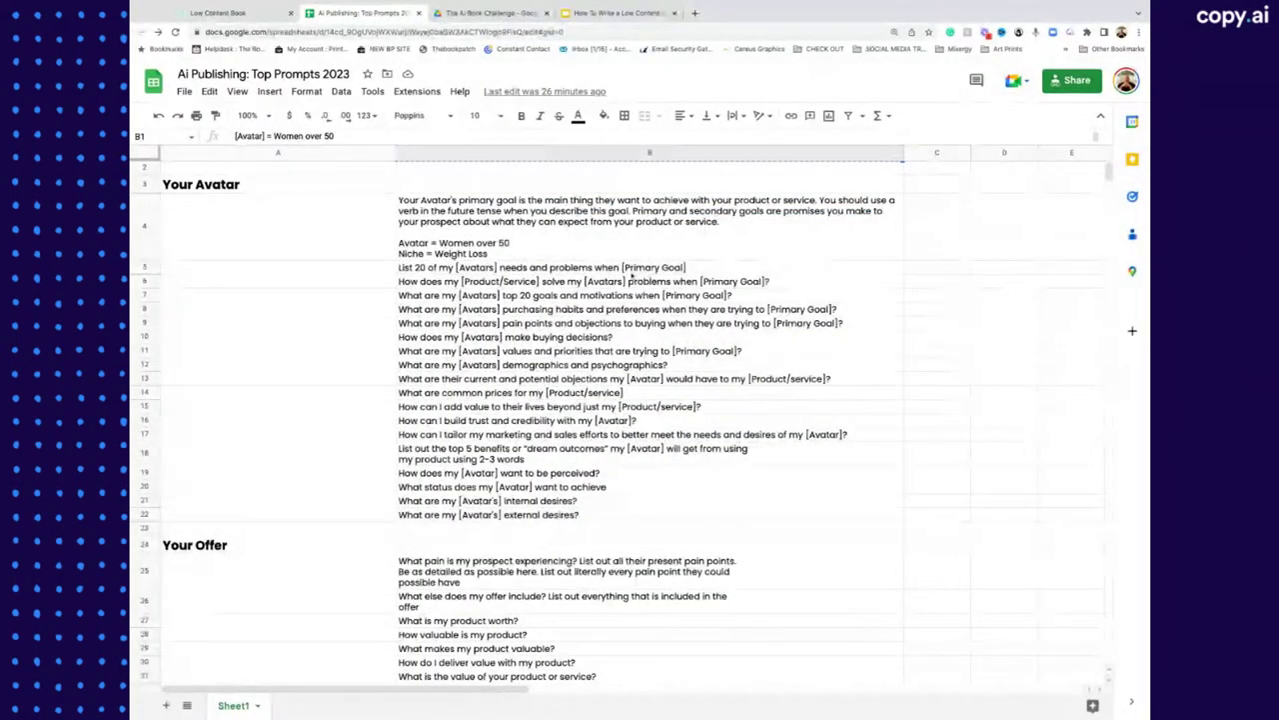
pyautogui.scroll(1, 640, 278)
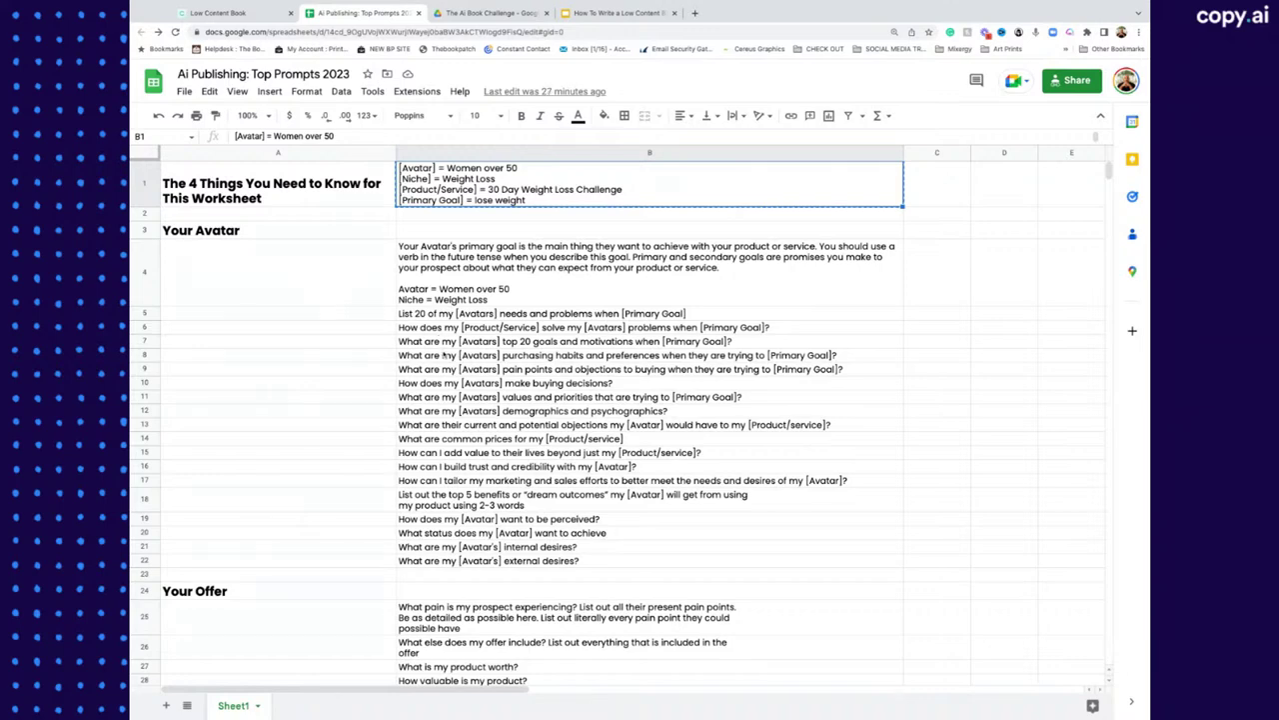
pyautogui.scroll(-3, 444, 354)
pyautogui.scroll(-2, 445, 355)
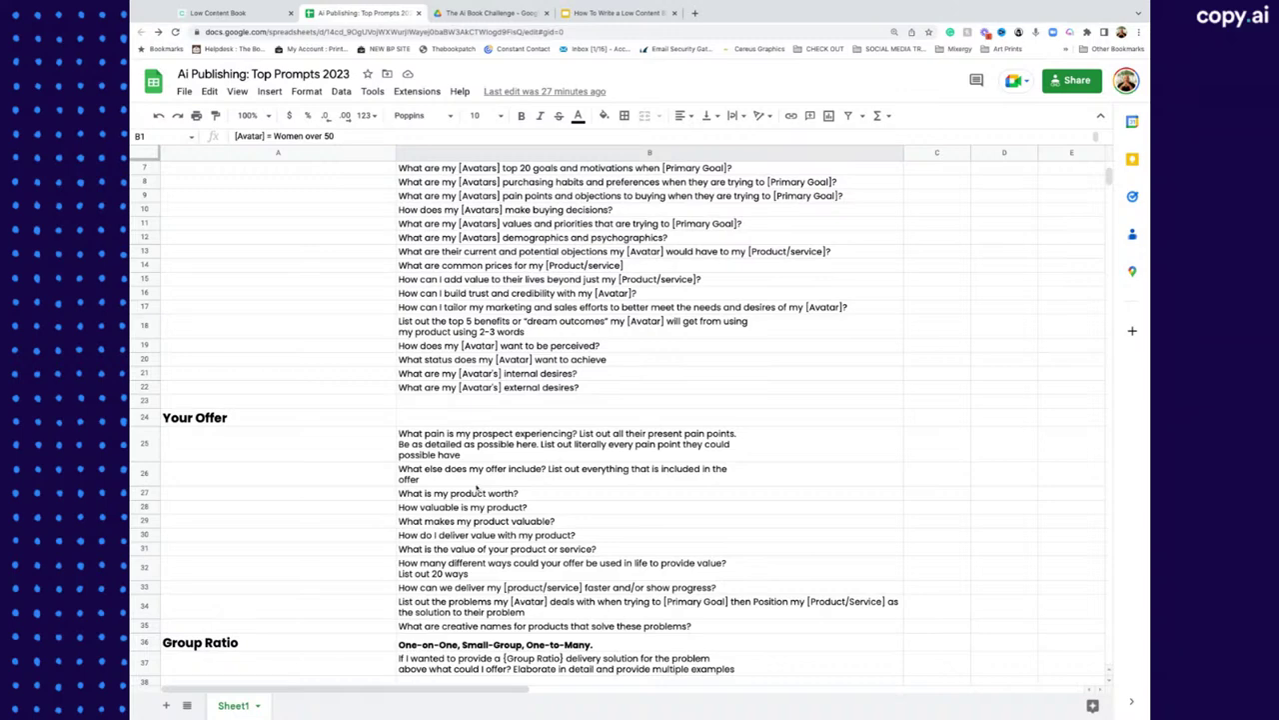
pyautogui.scroll(-1, 476, 488)
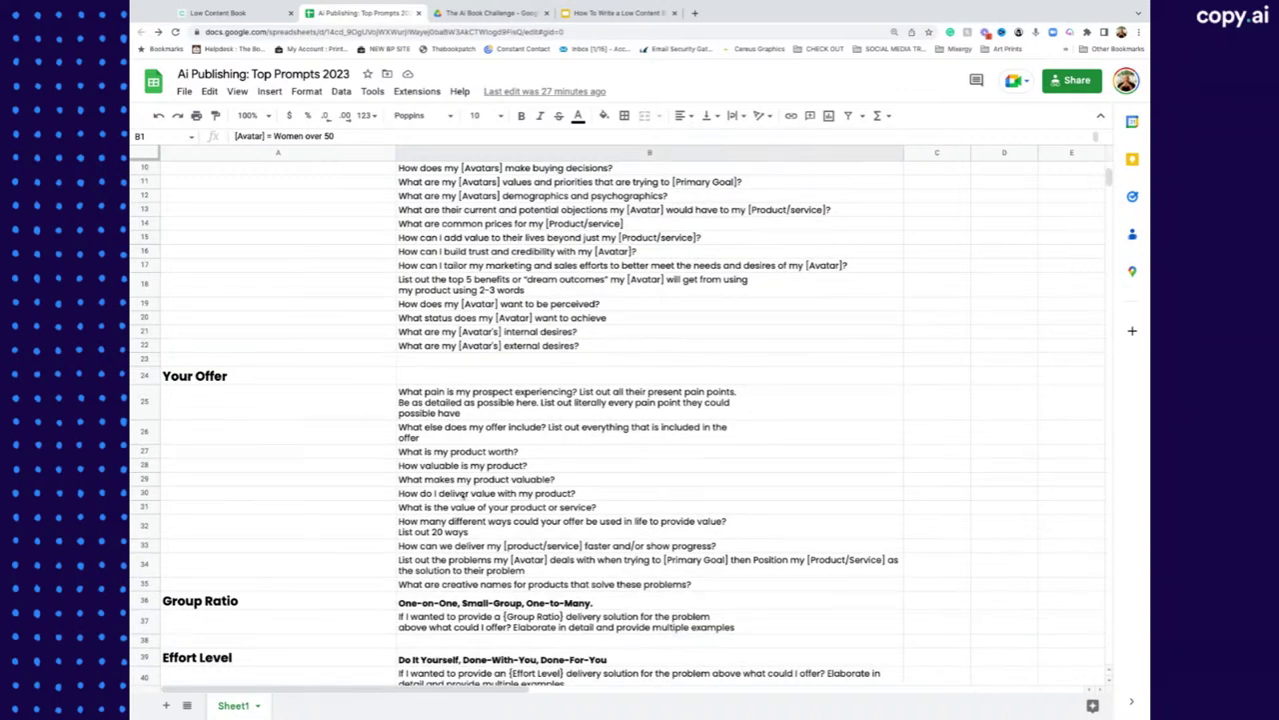
pyautogui.scroll(-1, 454, 496)
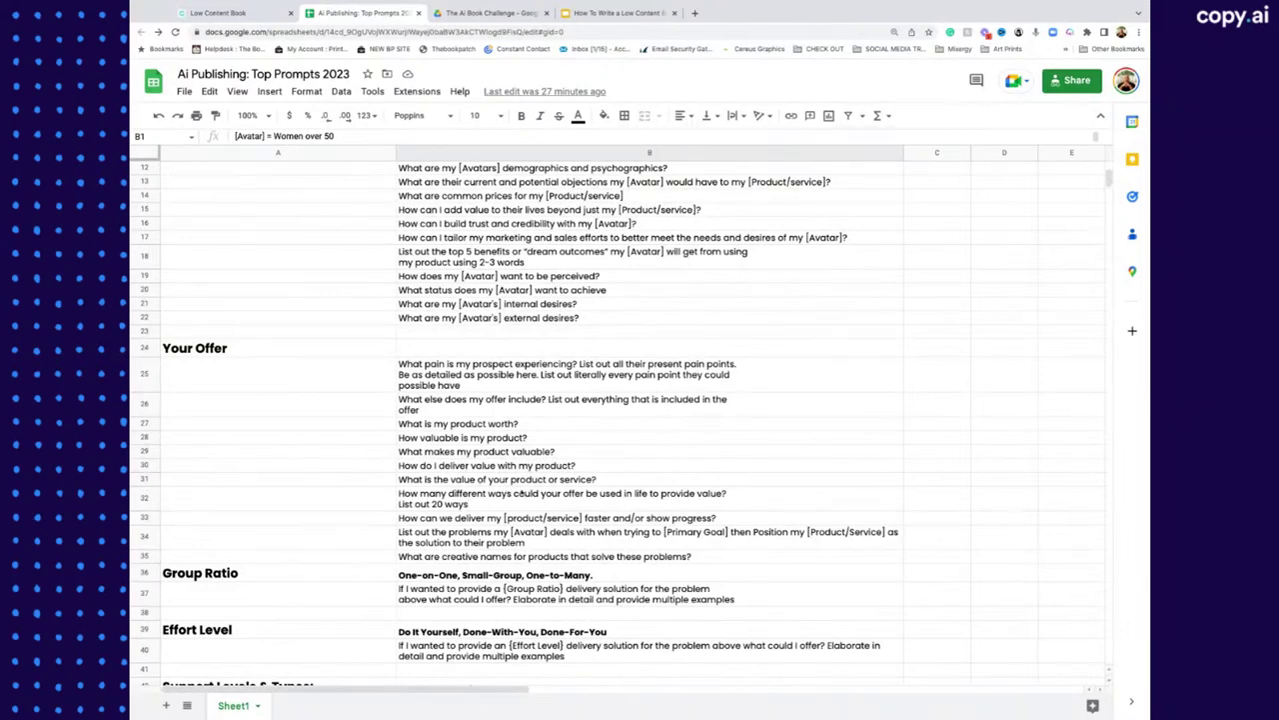
pyautogui.scroll(-3, 522, 494)
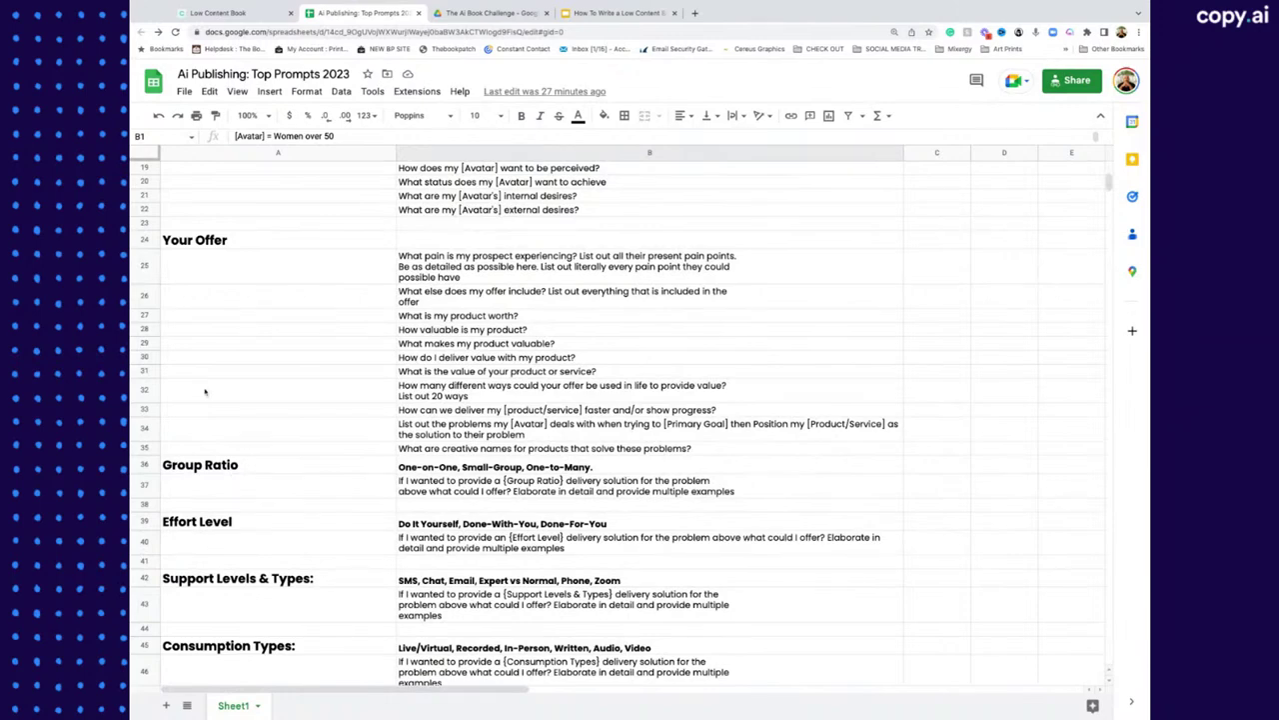
pyautogui.scroll(-1, 230, 491)
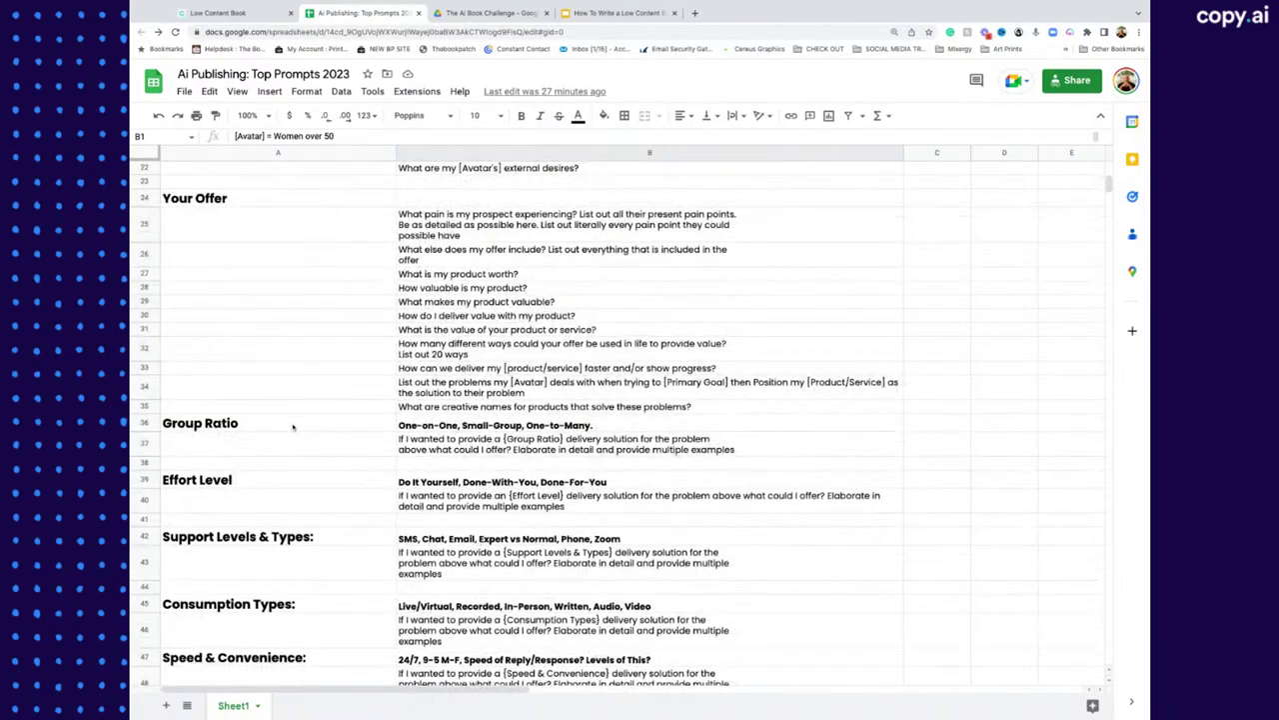
pyautogui.click(436, 450)
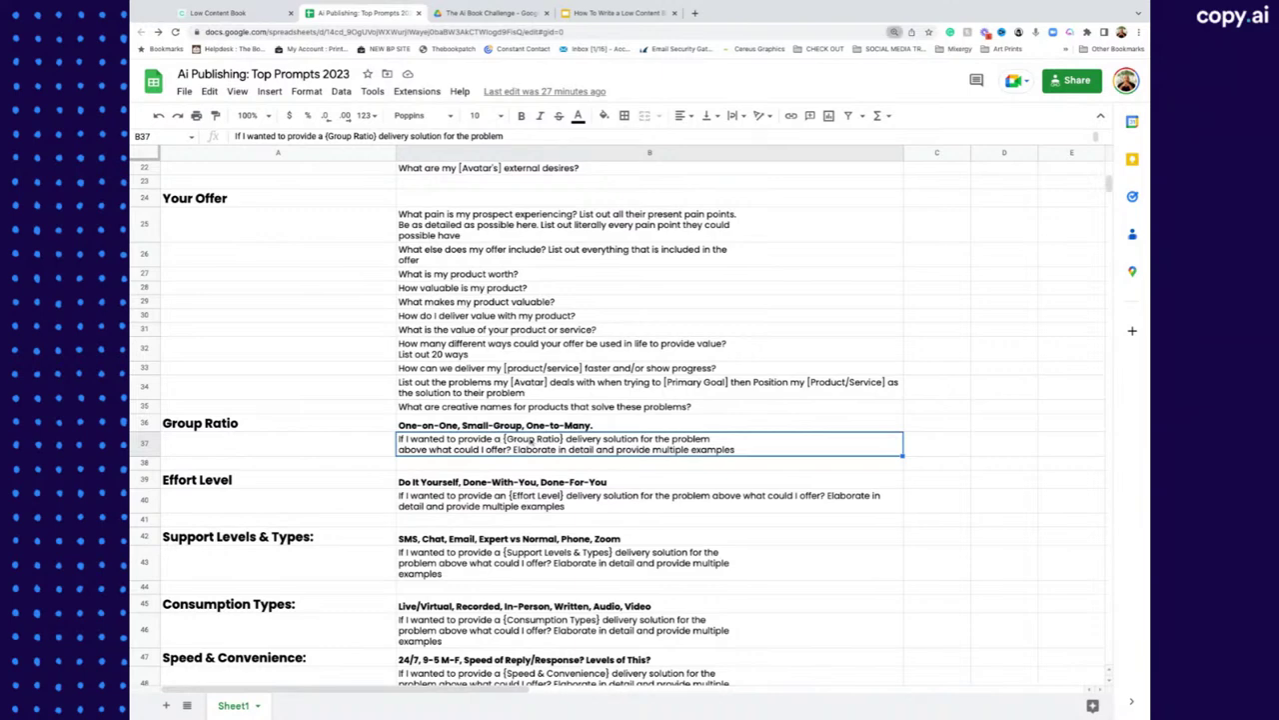
pyautogui.scroll(-3, 531, 441)
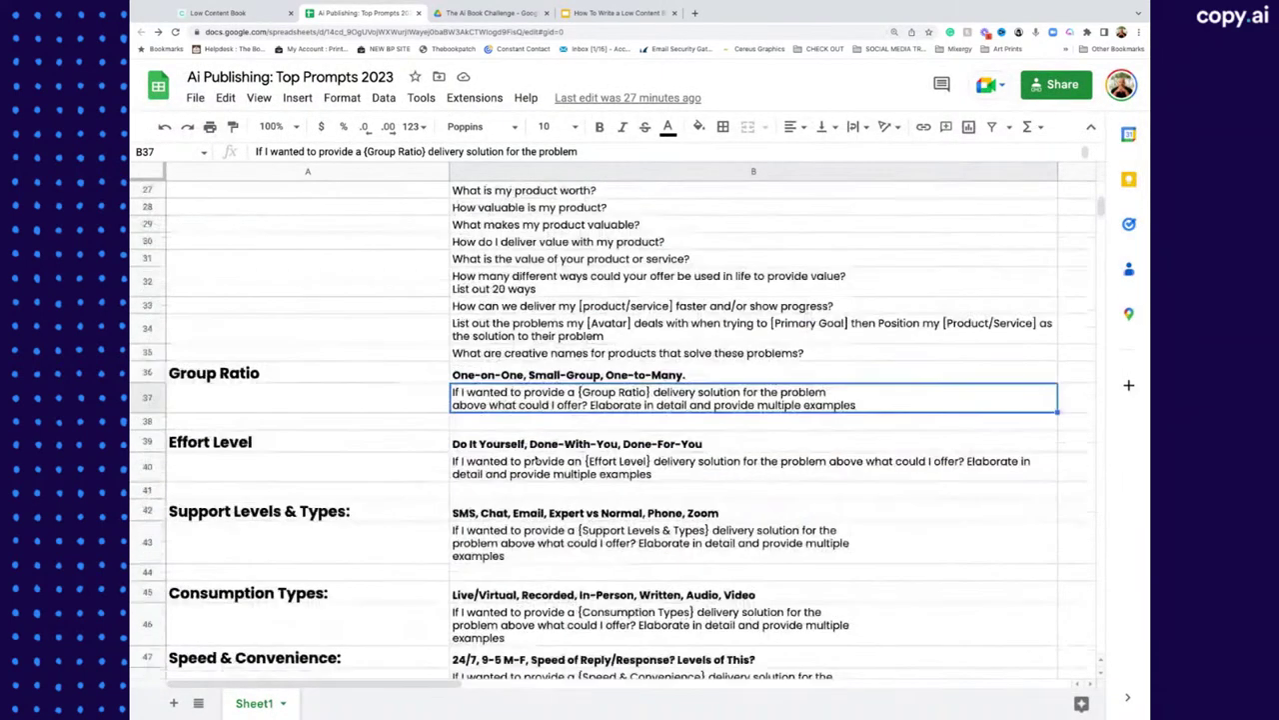
pyautogui.scroll(-1, 505, 384)
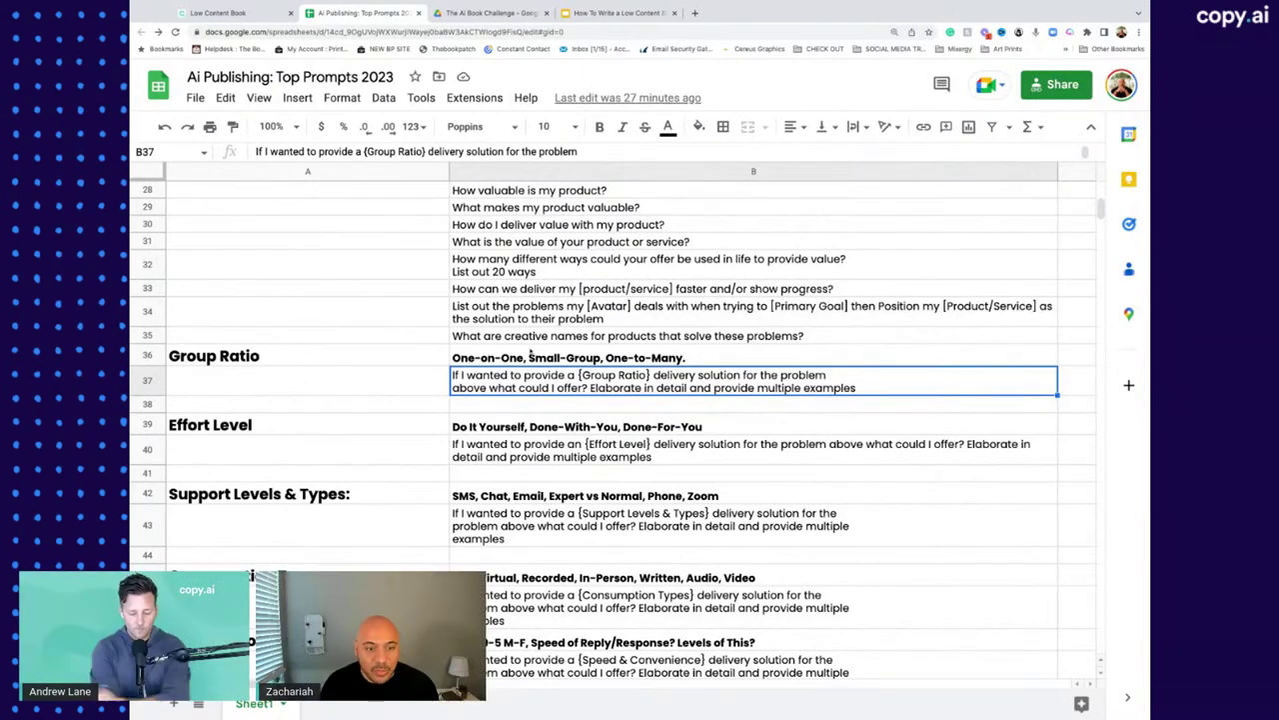
# Step: Copy the Group Ratio prompt from cell B37 and replace the creation request in the Low Content Book Freestyle project with it
pyautogui.click(522, 360)
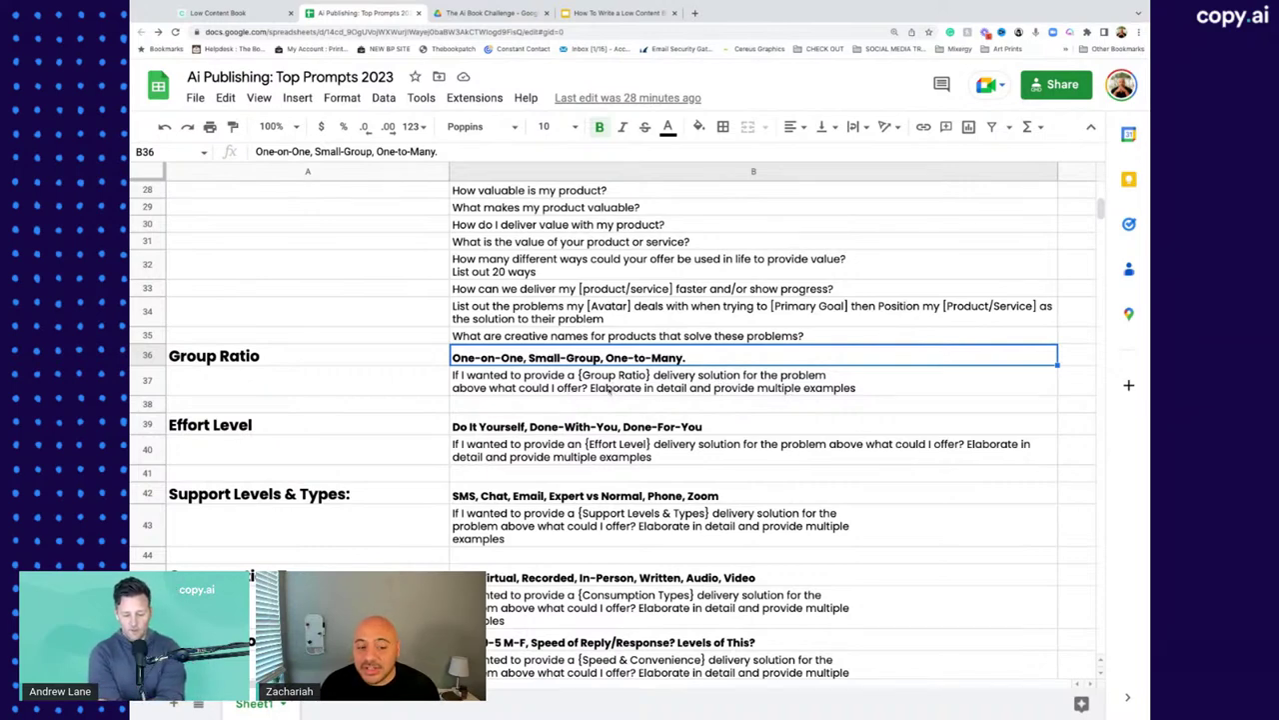
pyautogui.click(604, 379)
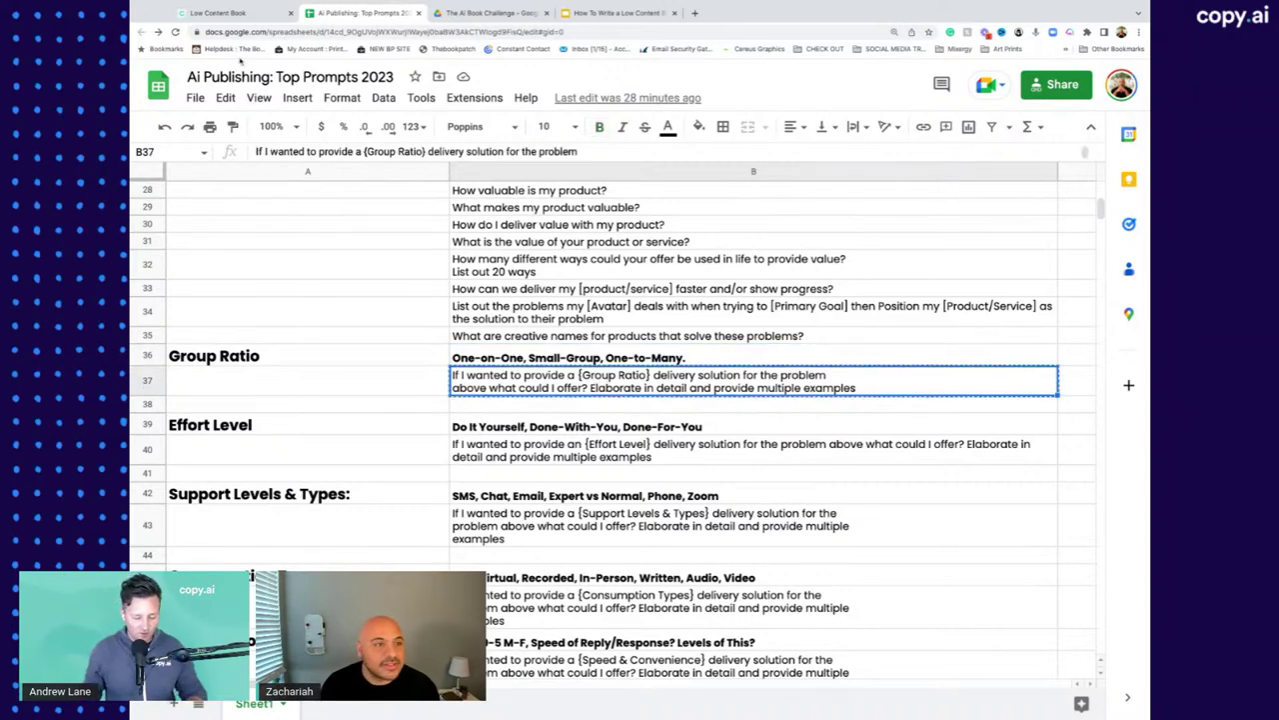
pyautogui.click(249, 13)
pyautogui.scroll(2, 451, 141)
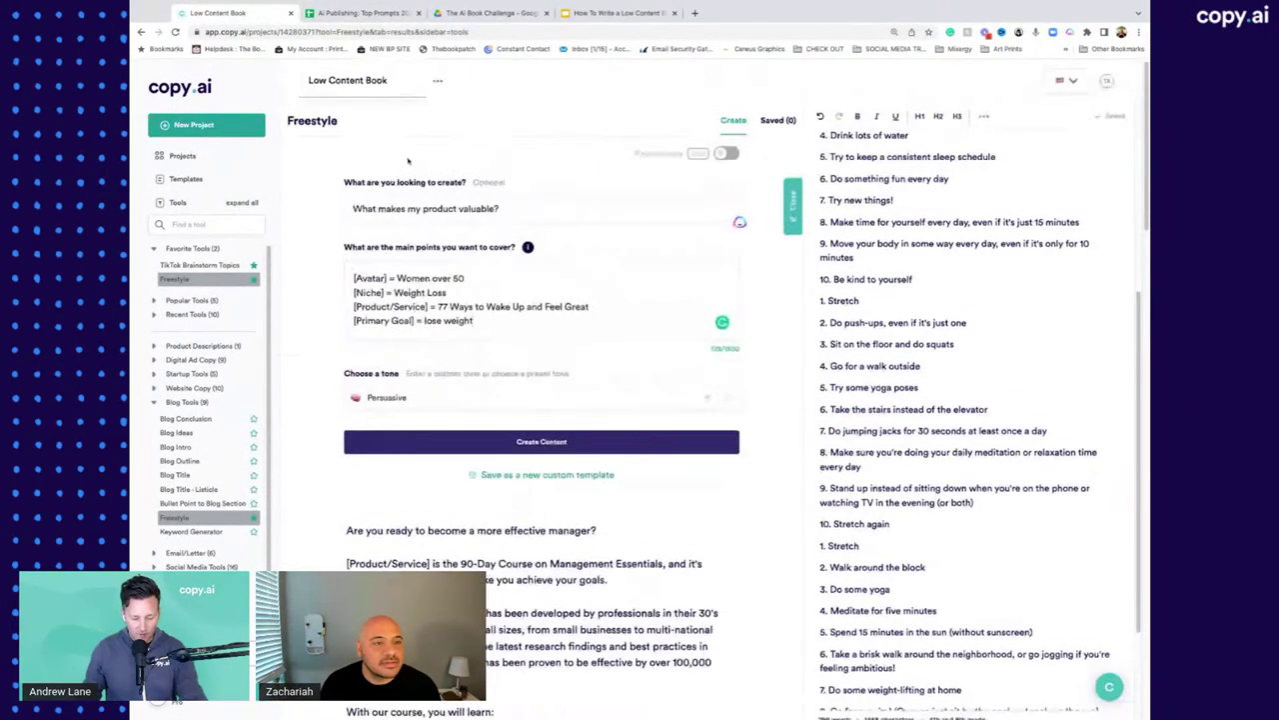
pyautogui.tripleClick(409, 210)
pyautogui.press('super+v')
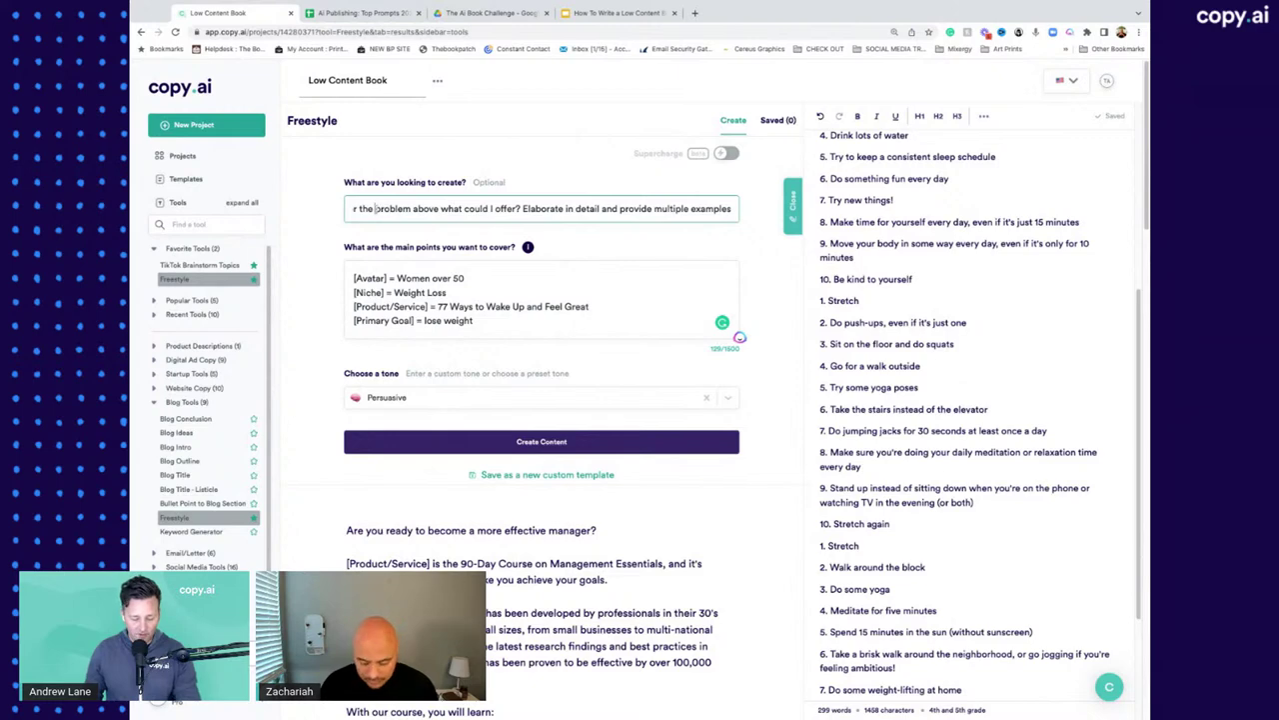
# Step: Replace the {Group Ratio} placeholder in the creation request with "one-on-one"
pyautogui.press('Left')
pyautogui.press('Left')
pyautogui.press('Left')
pyautogui.press('Left')
pyautogui.press('Left')
pyautogui.press('Left')
pyautogui.press('Left')
pyautogui.press('Left')
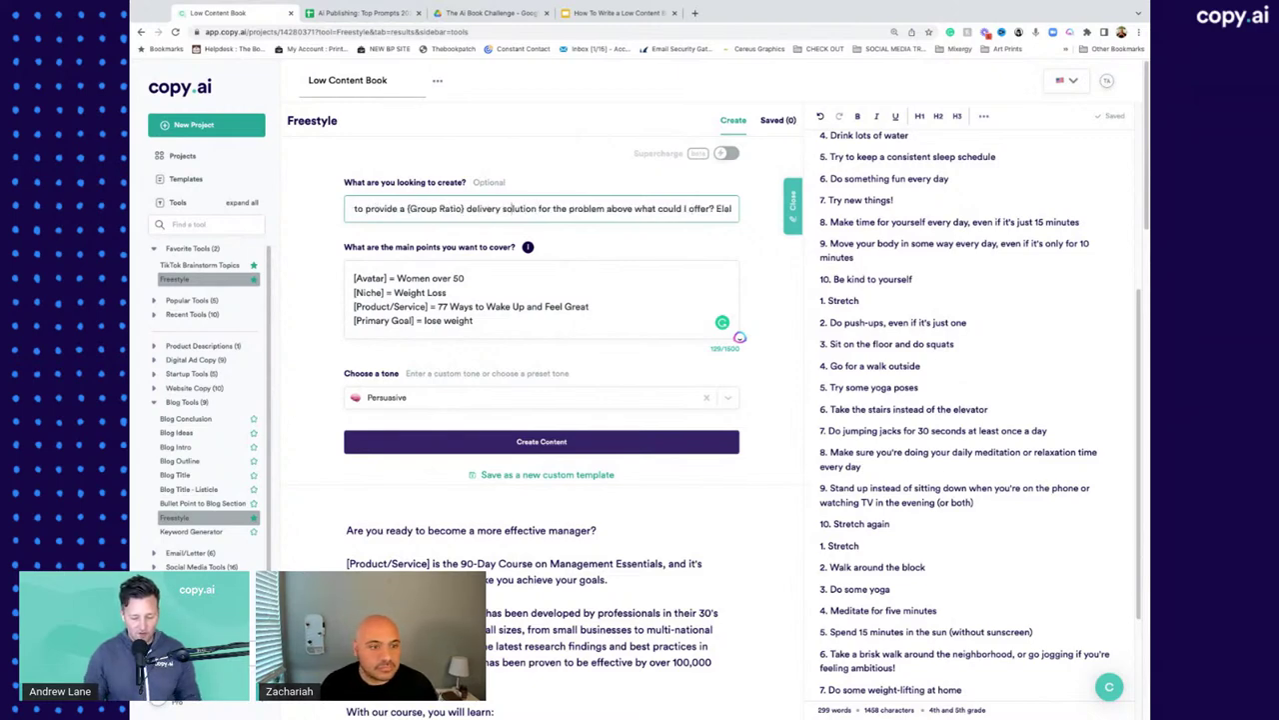
pyautogui.press('Left')
pyautogui.press('Left')
pyautogui.press('Left')
pyautogui.press('Left')
pyautogui.press('Left')
pyautogui.press('Left')
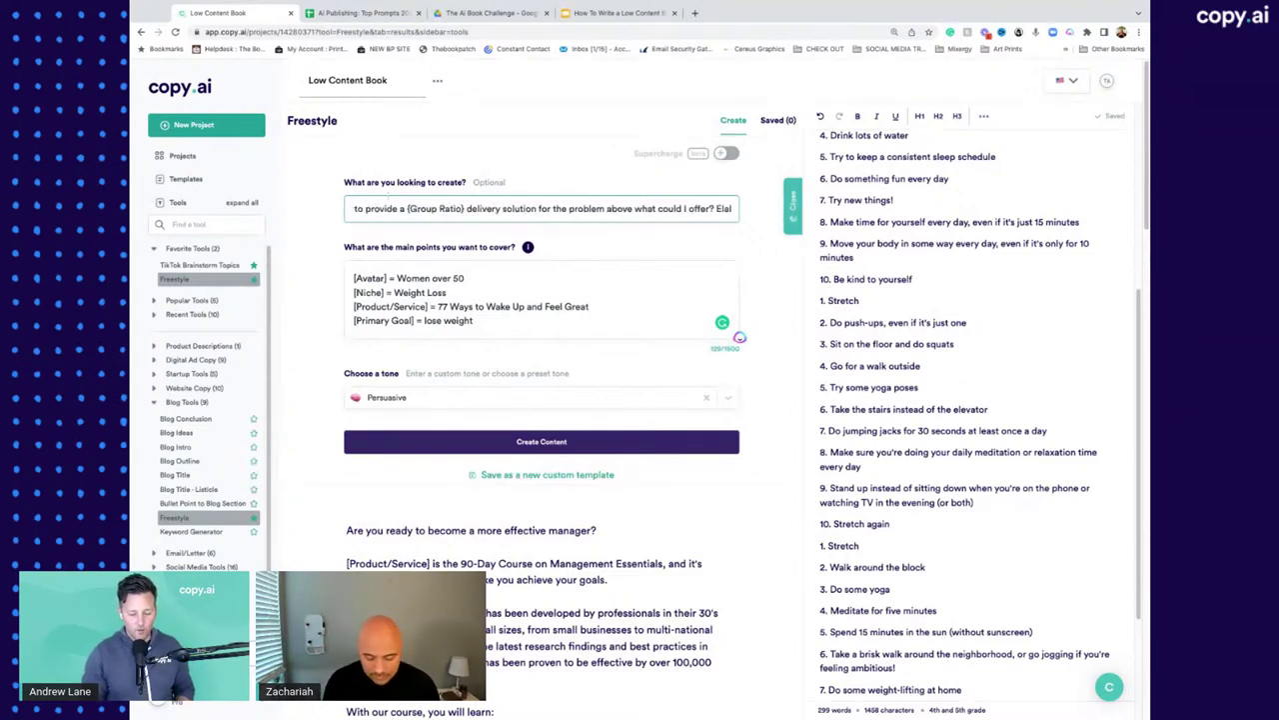
pyautogui.press('BackSpace')
pyautogui.press('BackSpace')
pyautogui.press('BackSpace')
pyautogui.press('BackSpace')
pyautogui.press('BackSpace')
pyautogui.press('BackSpace')
pyautogui.press('BackSpace')
pyautogui.press('BackSpace')
pyautogui.press('BackSpace')
pyautogui.press('BackSpace')
pyautogui.press('BackSpace')
pyautogui.press('BackSpace')
pyautogui.press('BackSpace')
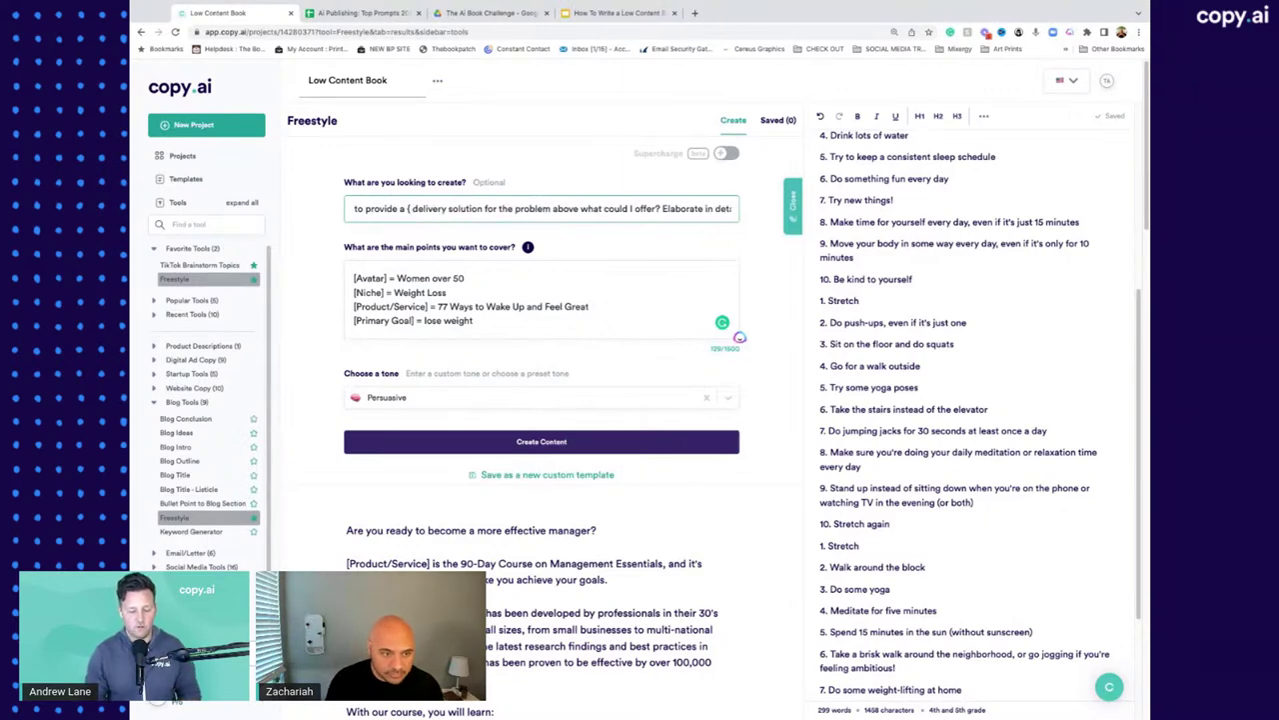
pyautogui.write('one-on')
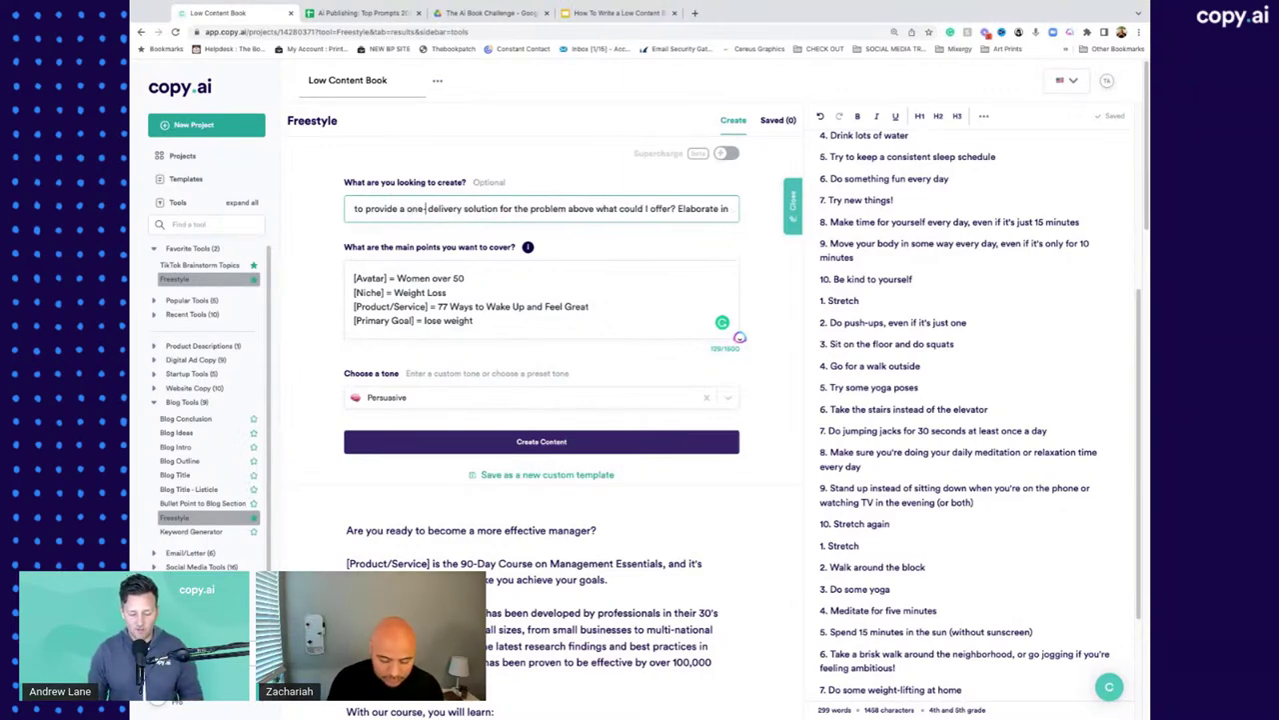
pyautogui.write('-one')
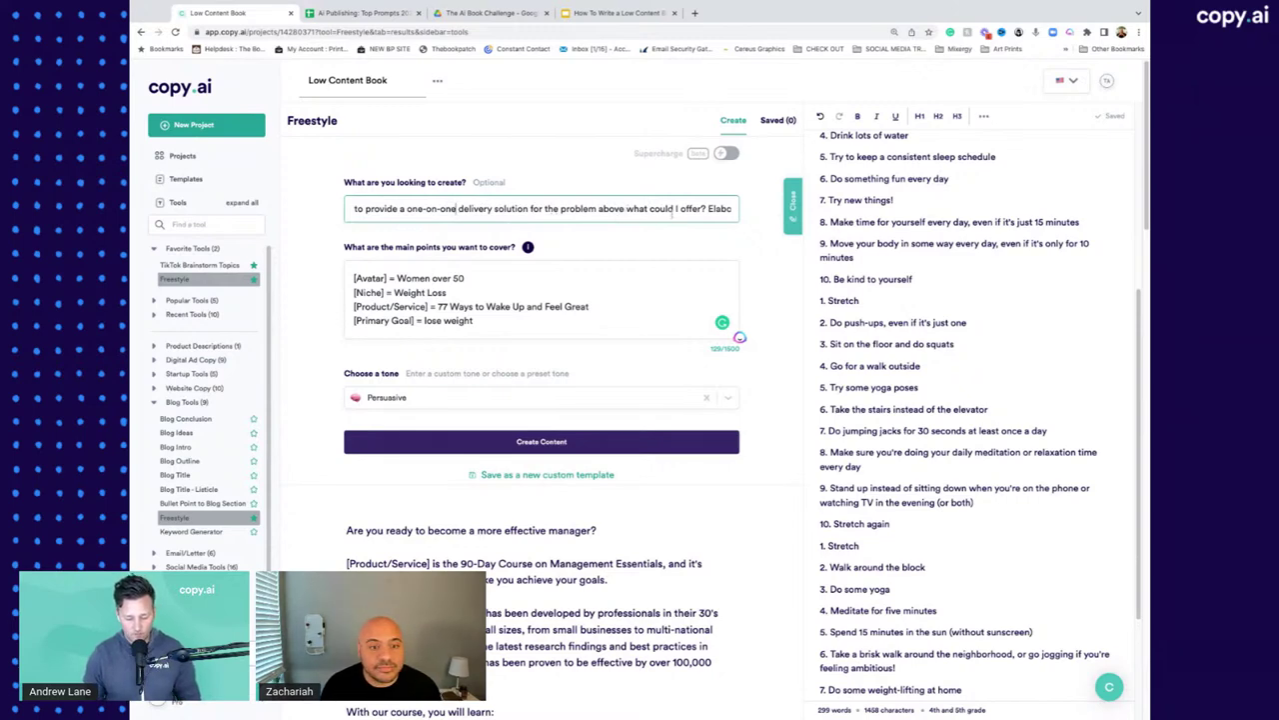
# Step: Delete the word "above" after "problem" in the creation request
pyautogui.click(621, 208)
pyautogui.press('BackSpace')
pyautogui.press('BackSpace')
pyautogui.press('BackSpace')
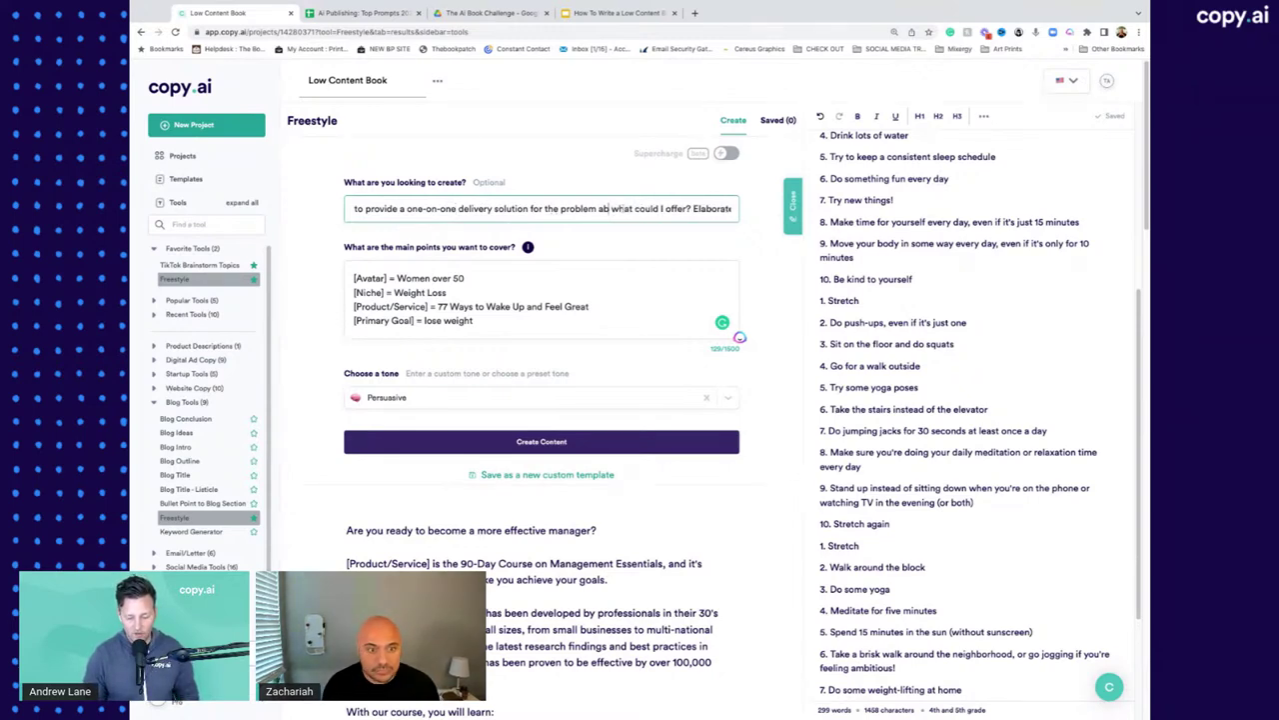
pyautogui.press('BackSpace')
pyautogui.press('BackSpace')
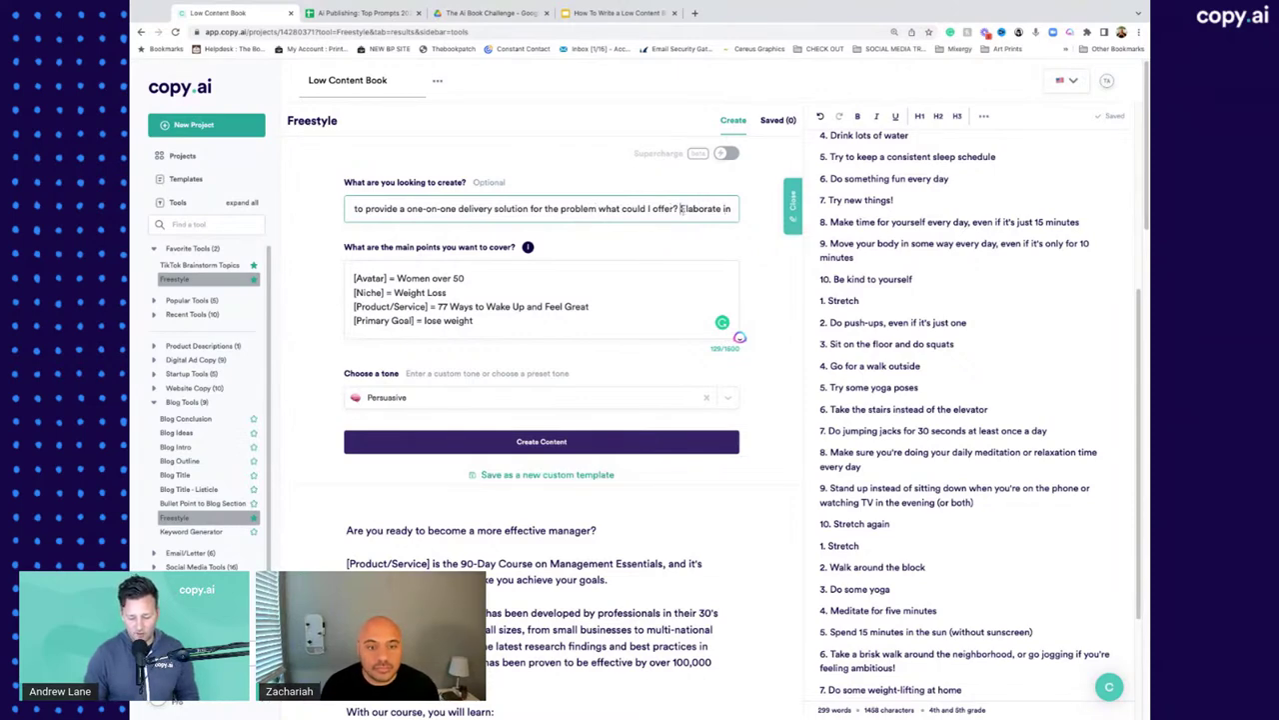
# Step: Delete the text following "what could I offer?" from the creation request and generate new content
pyautogui.click(680, 208)
pyautogui.hotkey('shift', 'End')
pyautogui.press('BackSpace')
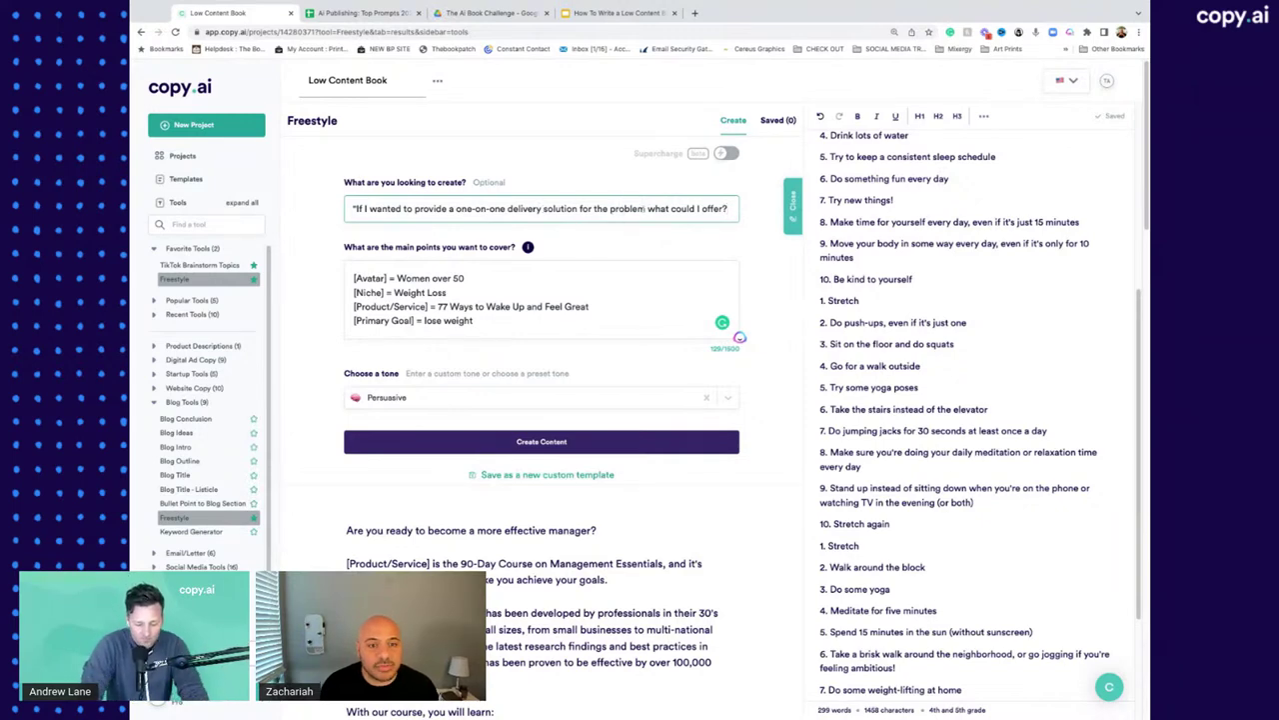
pyautogui.click(525, 446)
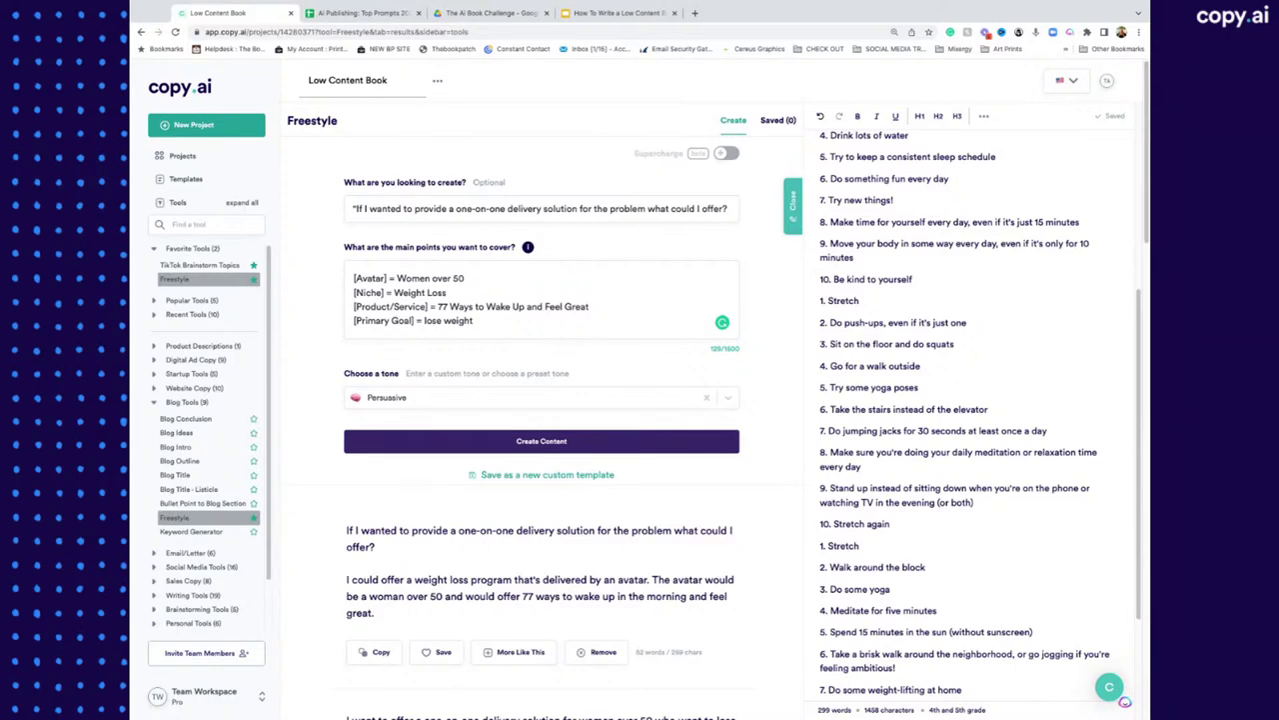
# Step: Remove the [Product/Service] line from the main points and regenerate the content
pyautogui.scroll(-5, 483, 461)
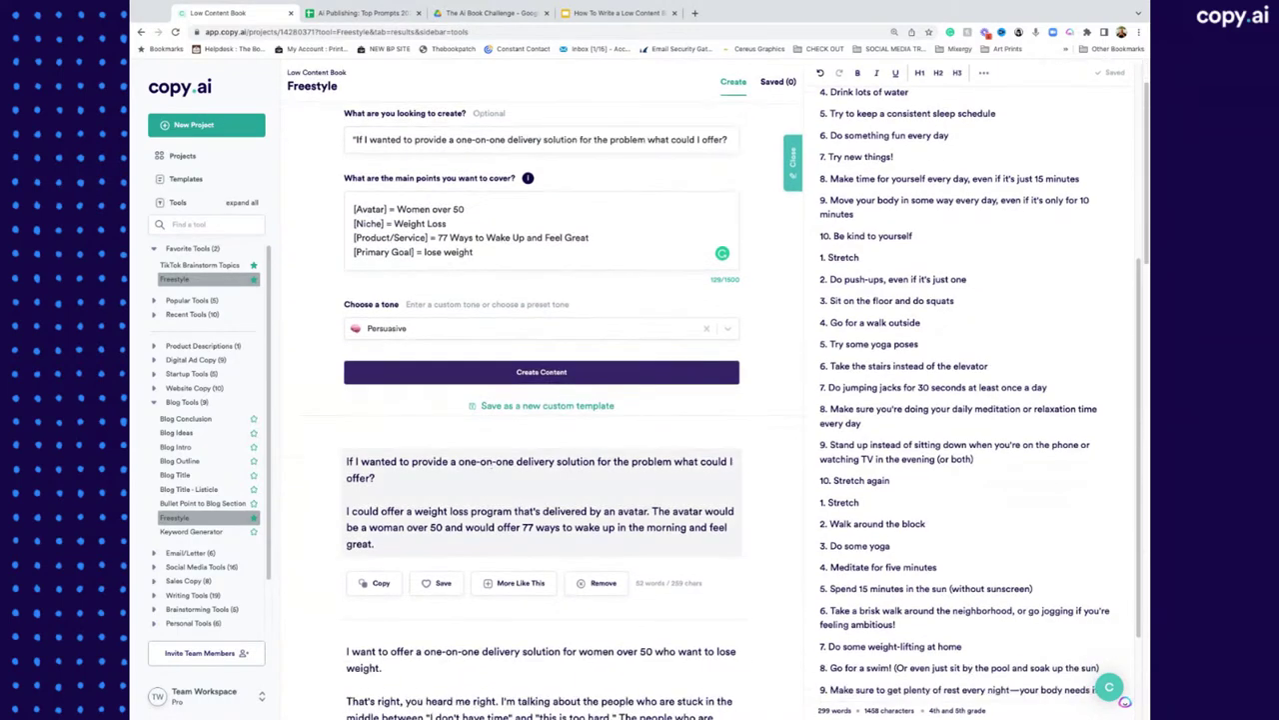
pyautogui.scroll(-3, 492, 466)
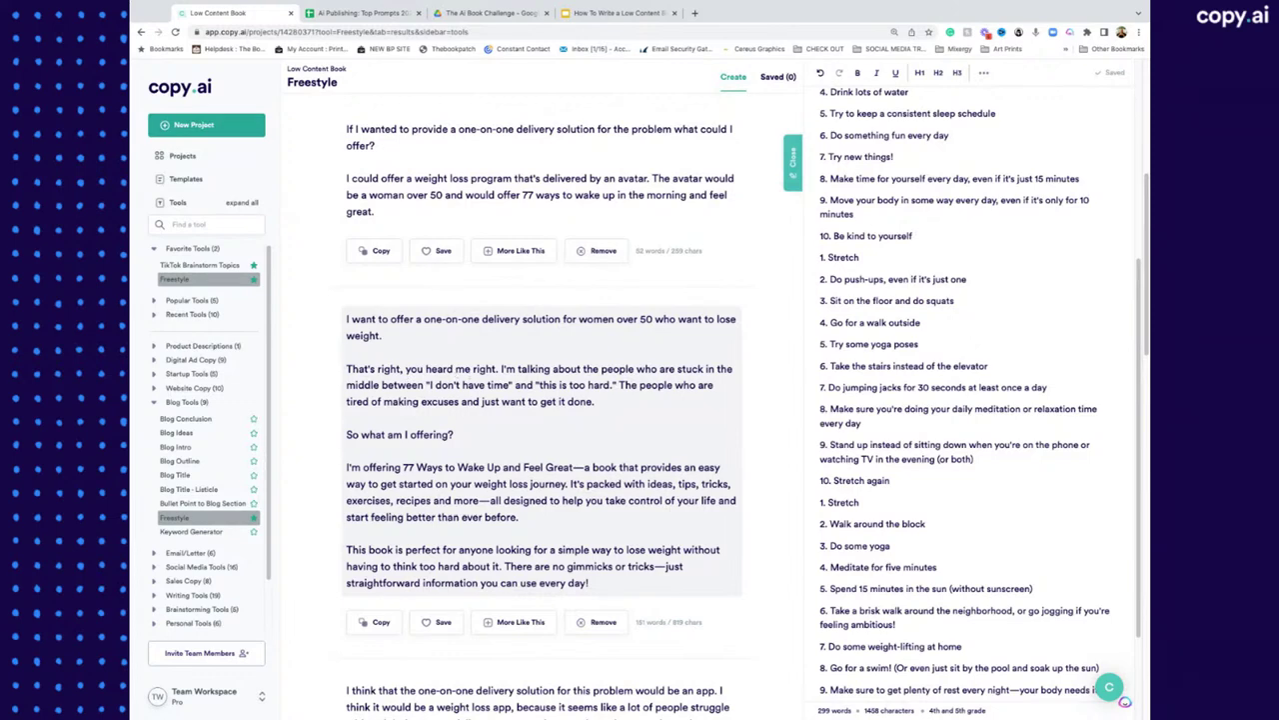
pyautogui.scroll(6, 541, 400)
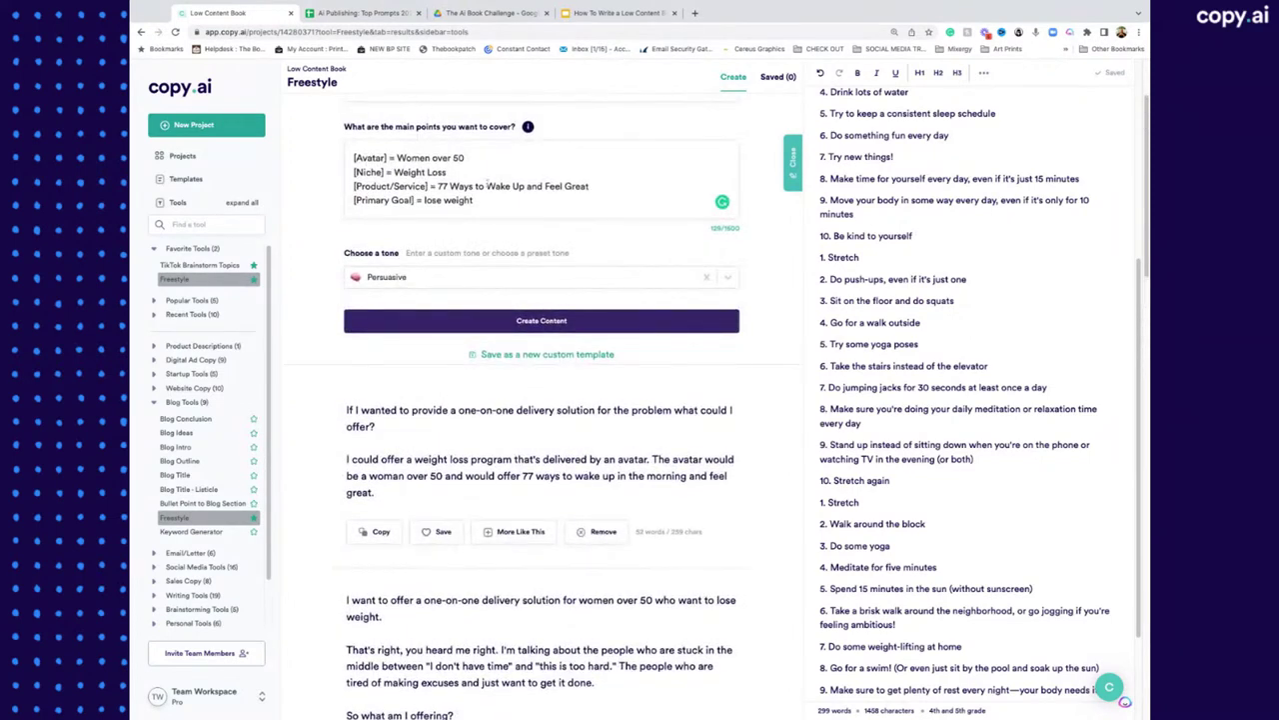
pyautogui.hotkey('ctrl', 'a')
pyautogui.moveTo(545, 186); pyautogui.dragTo(354, 186)
pyautogui.press('BackSpace')
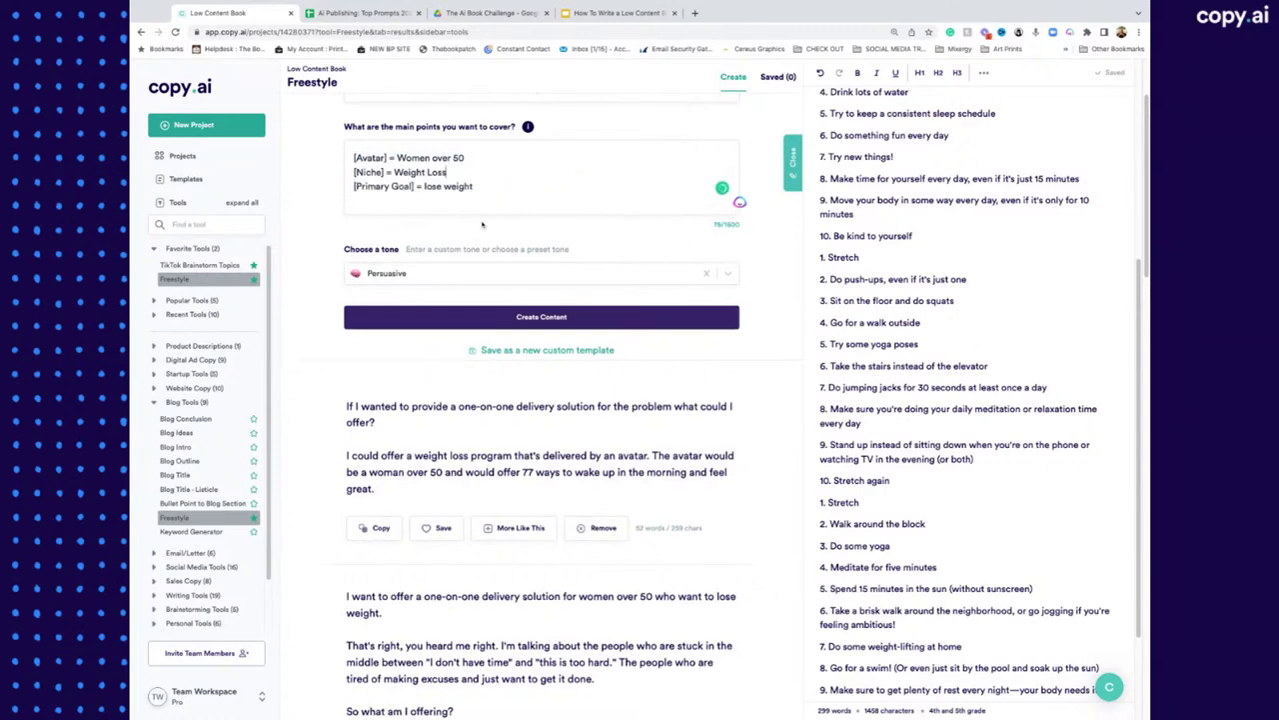
pyautogui.press('BackSpace')
pyautogui.click(488, 318)
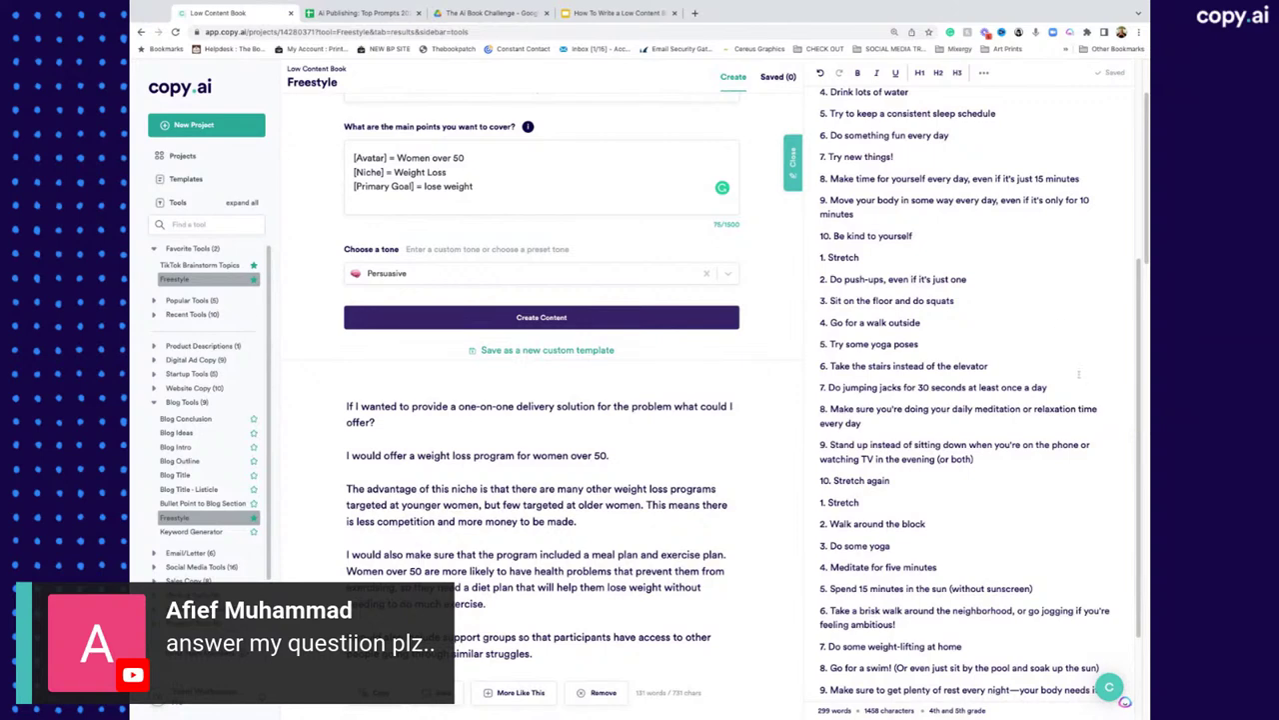
# Step: Examine the generated one-on-one weight loss offers for women over 50
pyautogui.scroll(-1, 587, 360)
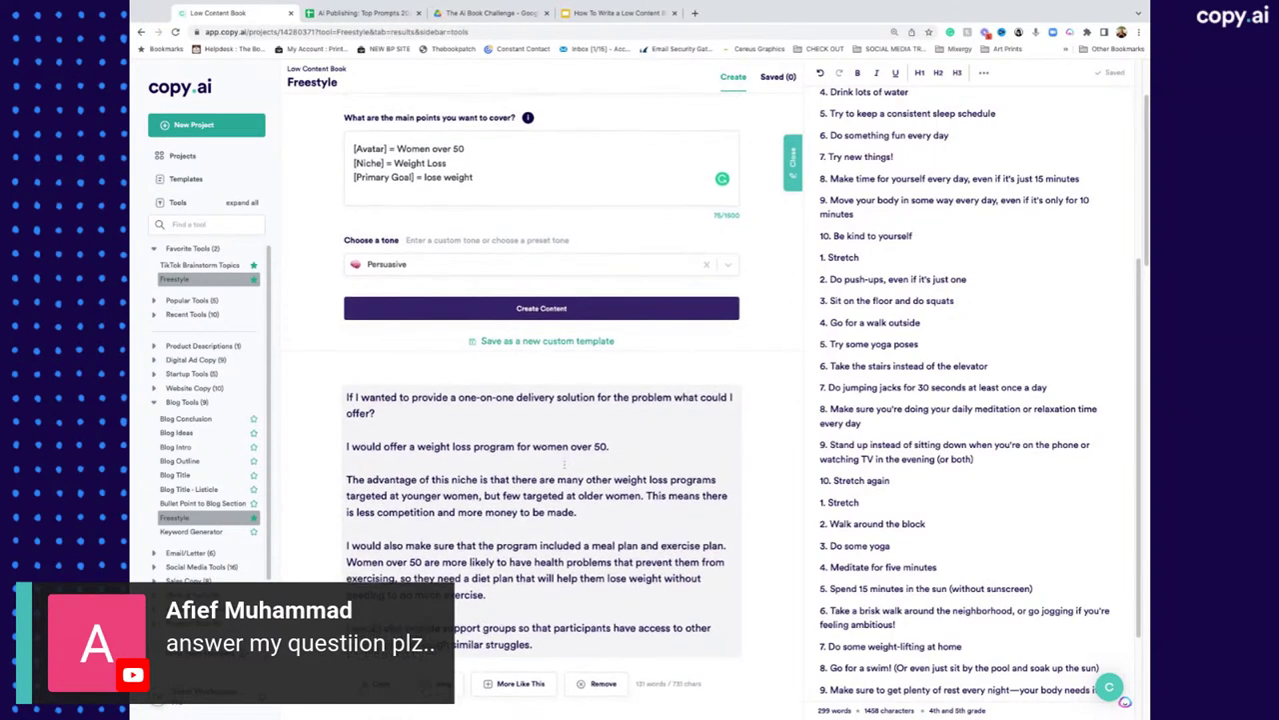
pyautogui.scroll(-1, 541, 400)
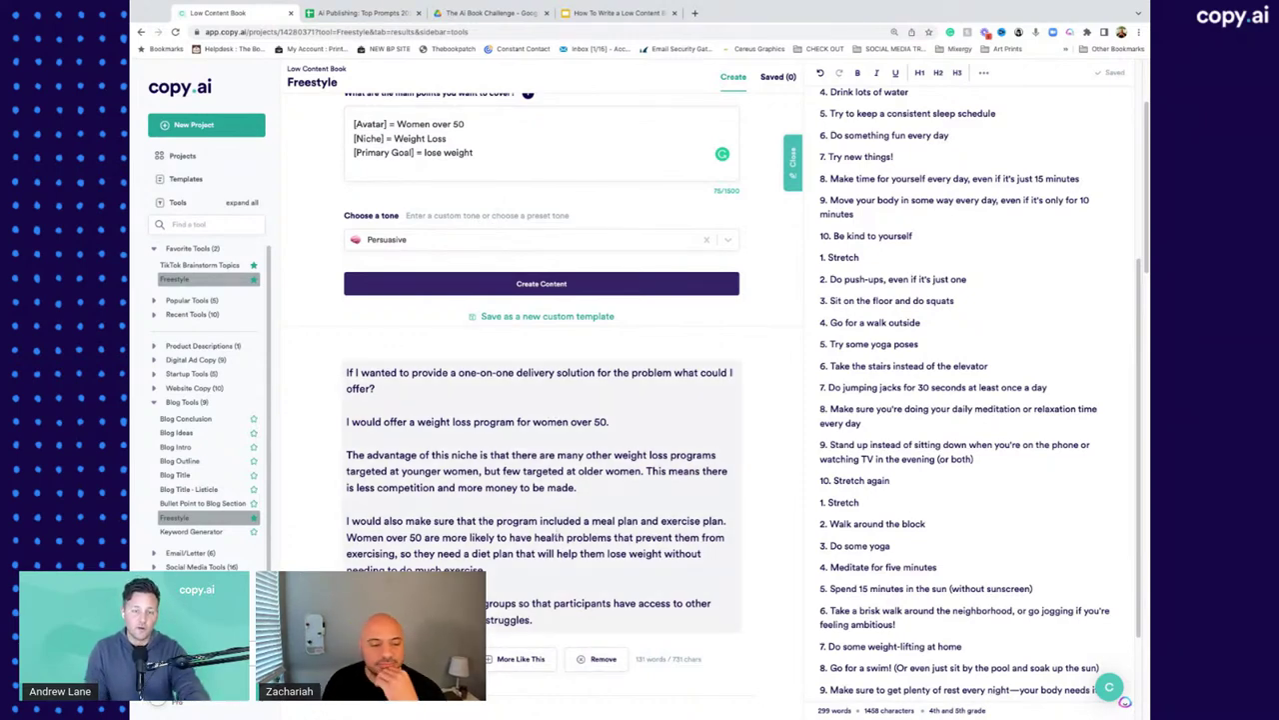
pyautogui.scroll(-1, 432, 487)
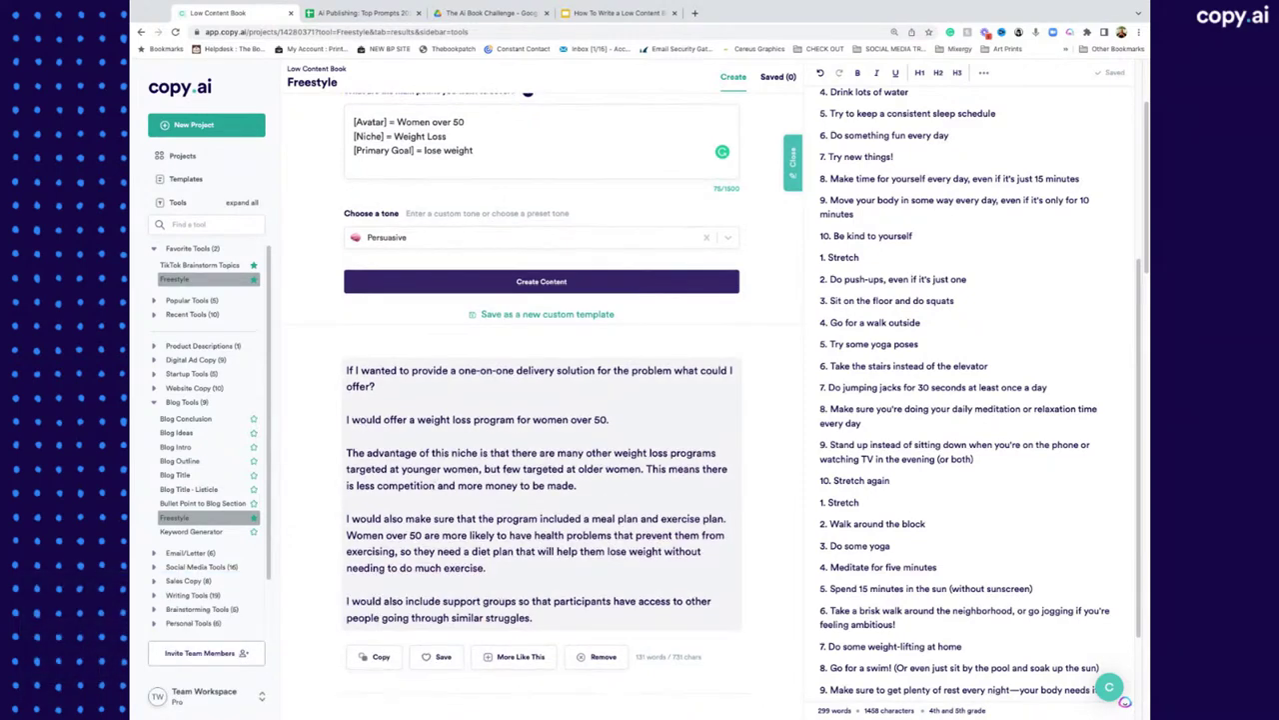
pyautogui.scroll(-2, 431, 486)
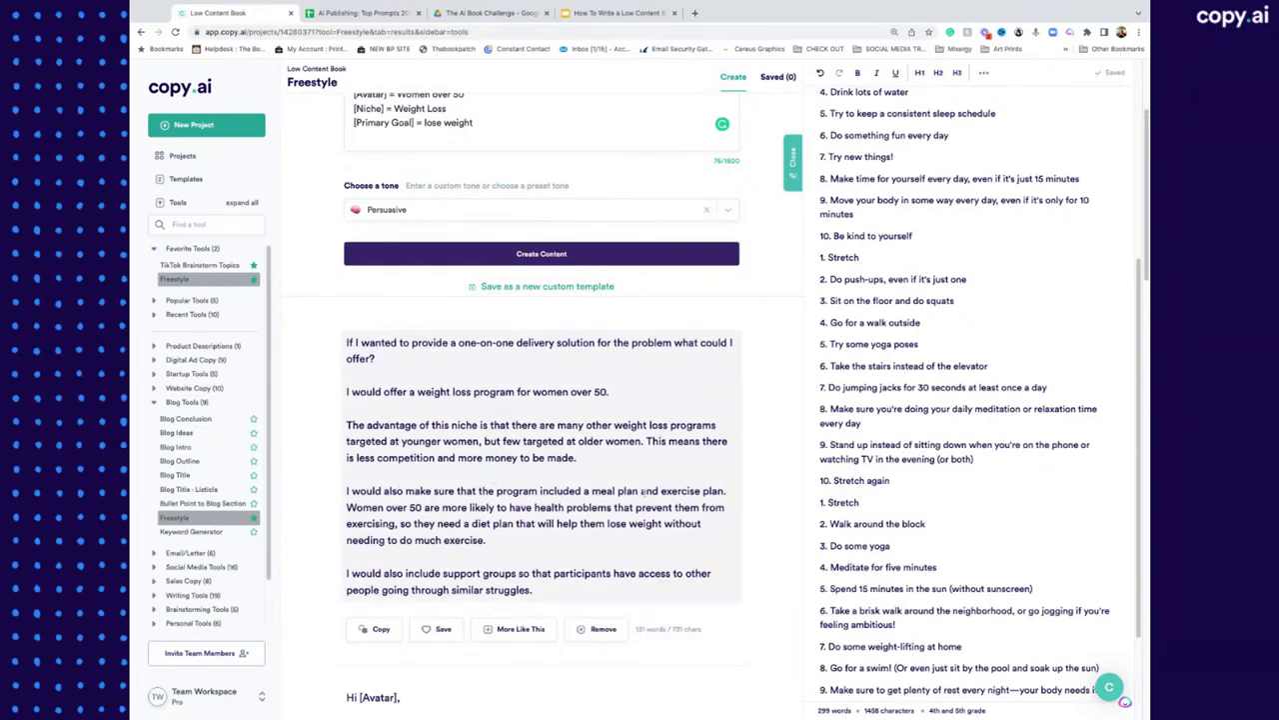
pyautogui.scroll(-1, 541, 400)
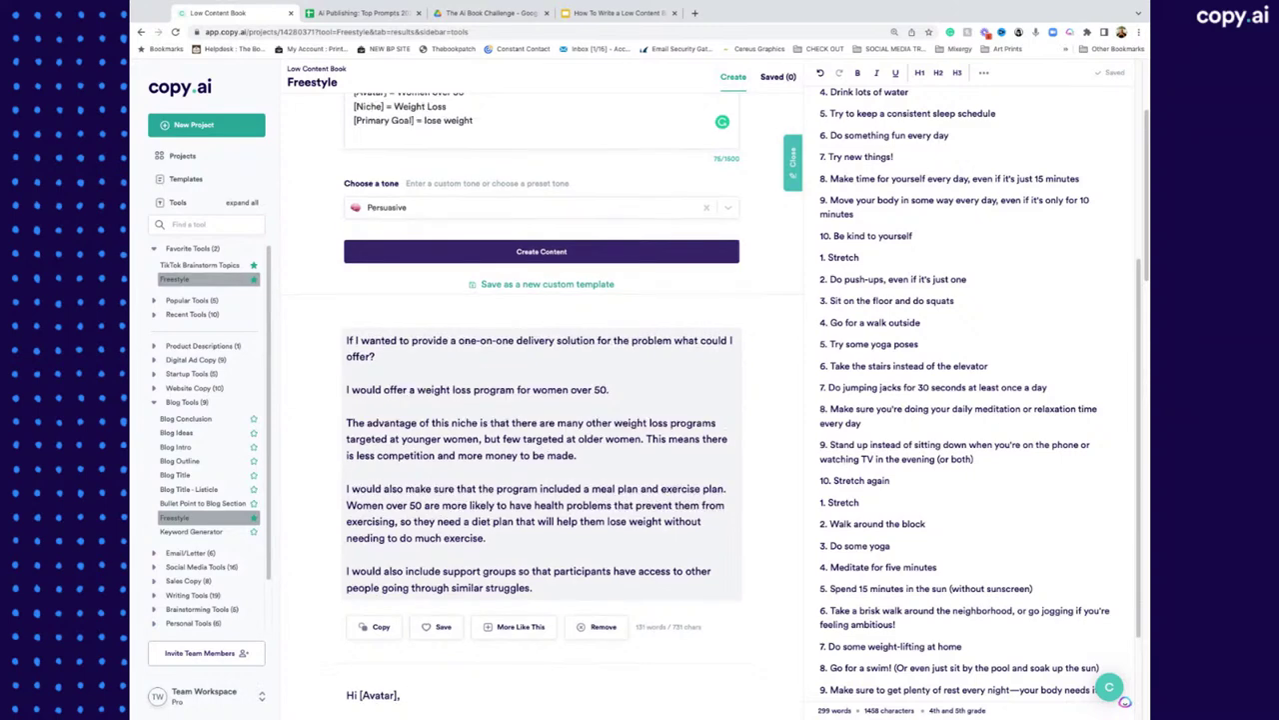
pyautogui.scroll(-3, 541, 400)
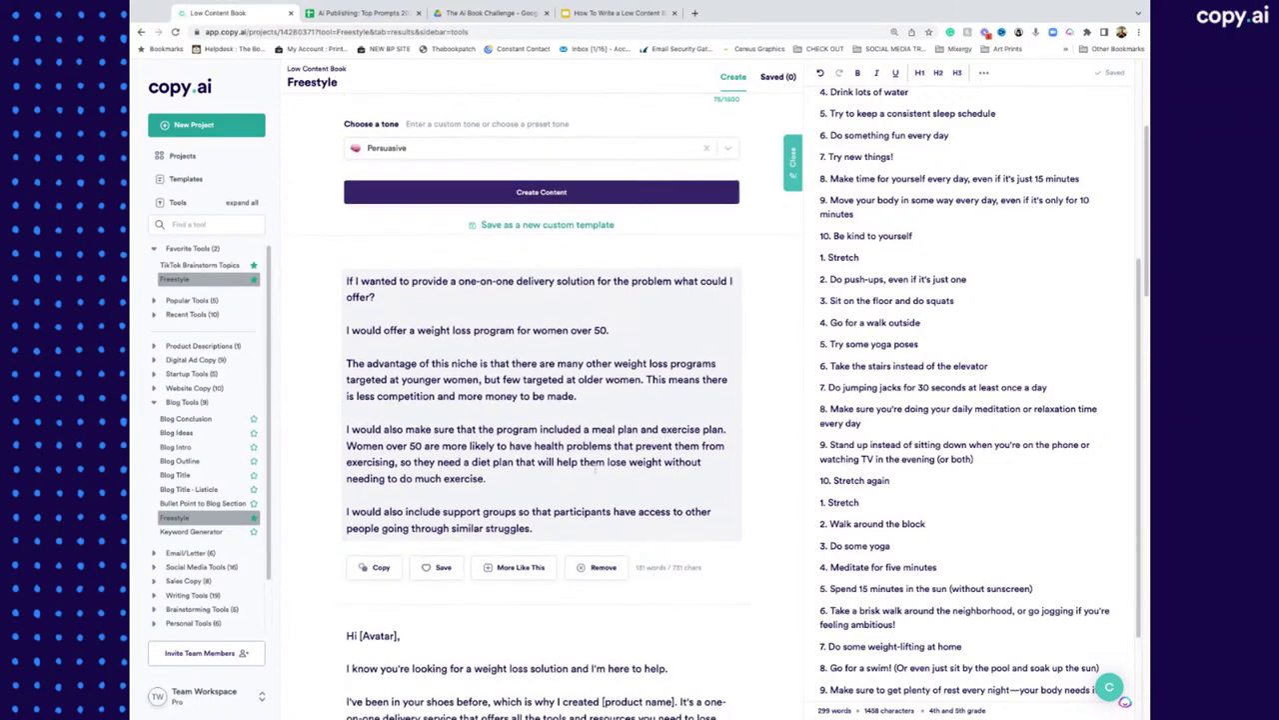
pyautogui.scroll(-1, 378, 491)
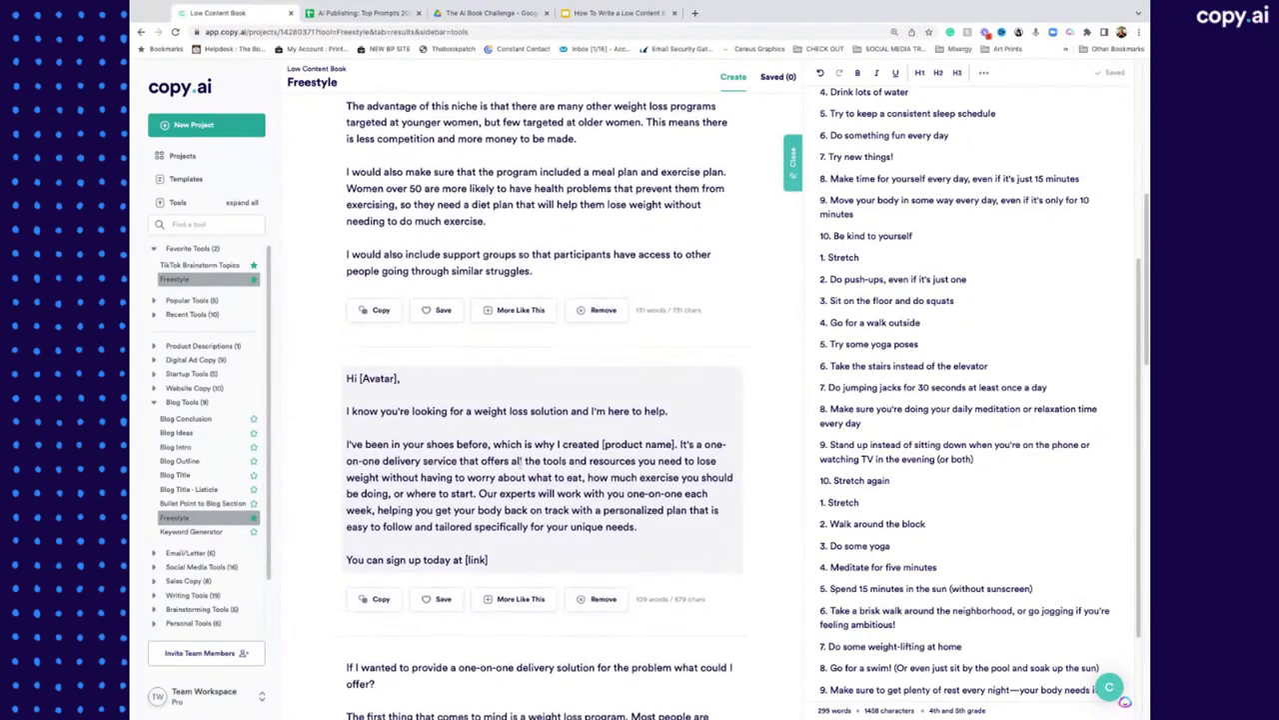
# Step: Change the tone to Friendly and generate the content again
pyautogui.scroll(8, 527, 445)
pyautogui.click(433, 393)
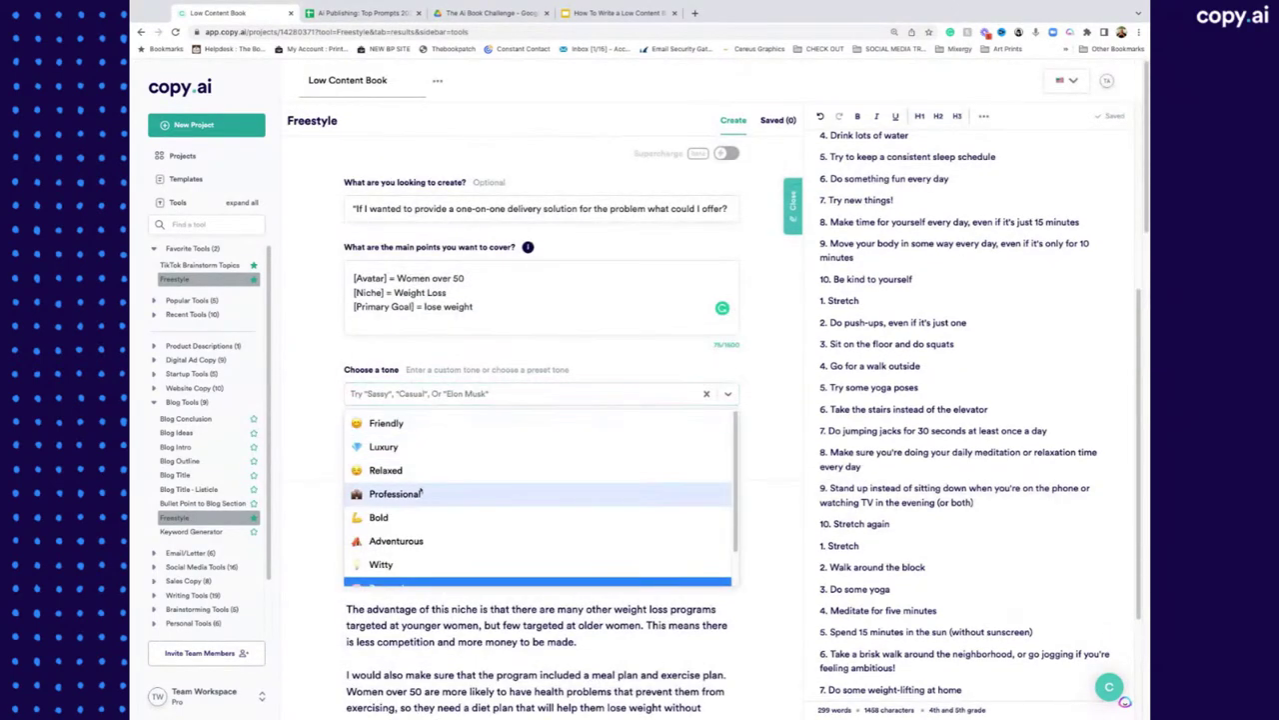
pyautogui.click(415, 423)
pyautogui.click(406, 447)
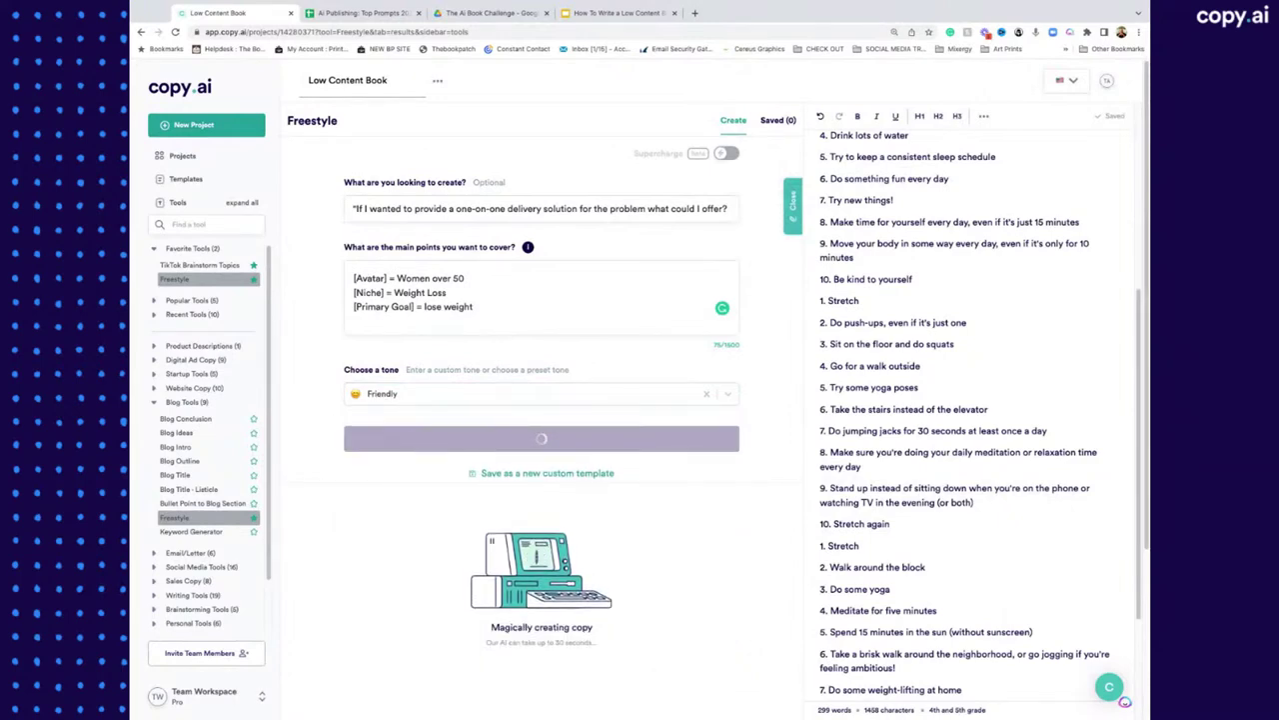
# Step: Replace the creation request with "Give me an idea for a one-on-one offer"
pyautogui.click(355, 206)
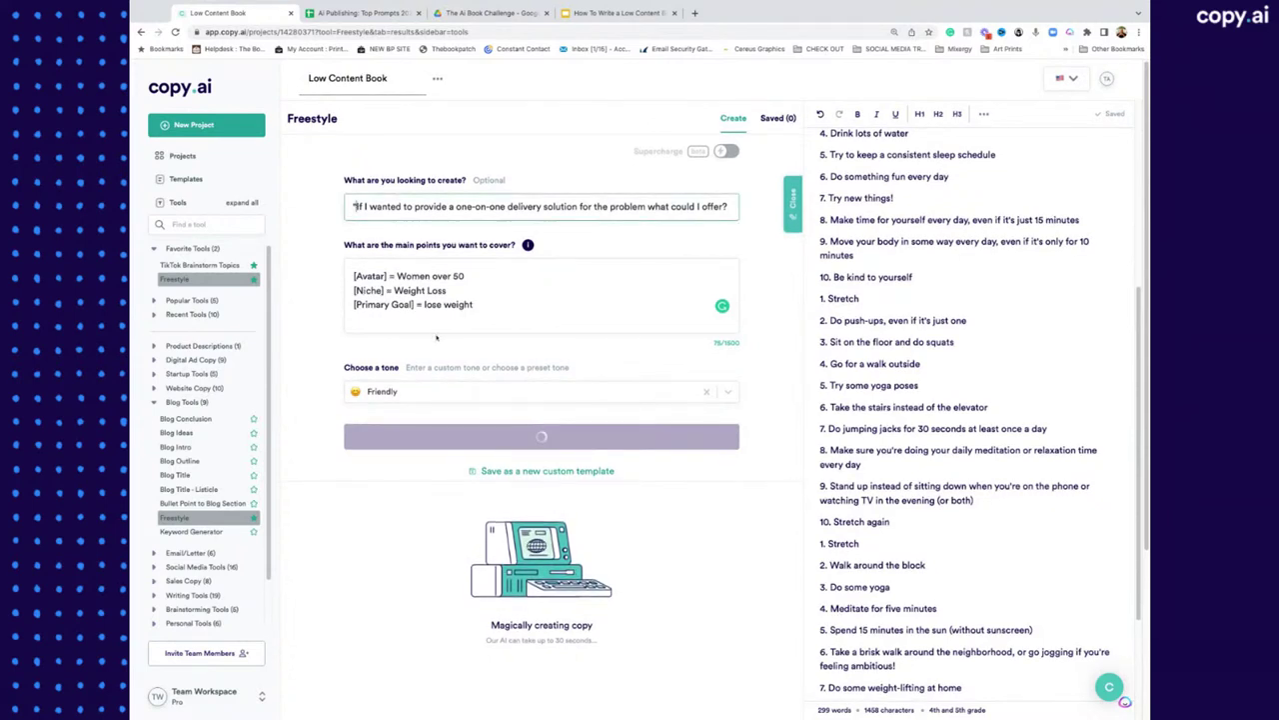
pyautogui.press('BackSpace')
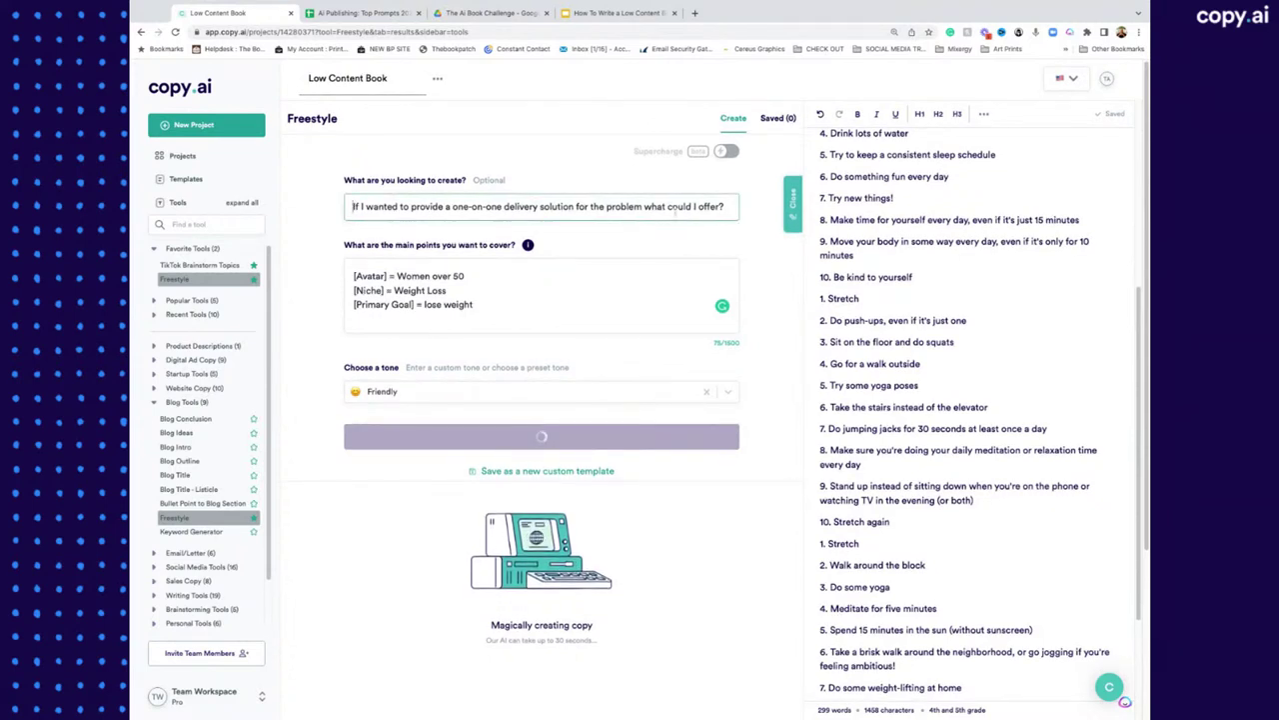
pyautogui.tripleClick(669, 207)
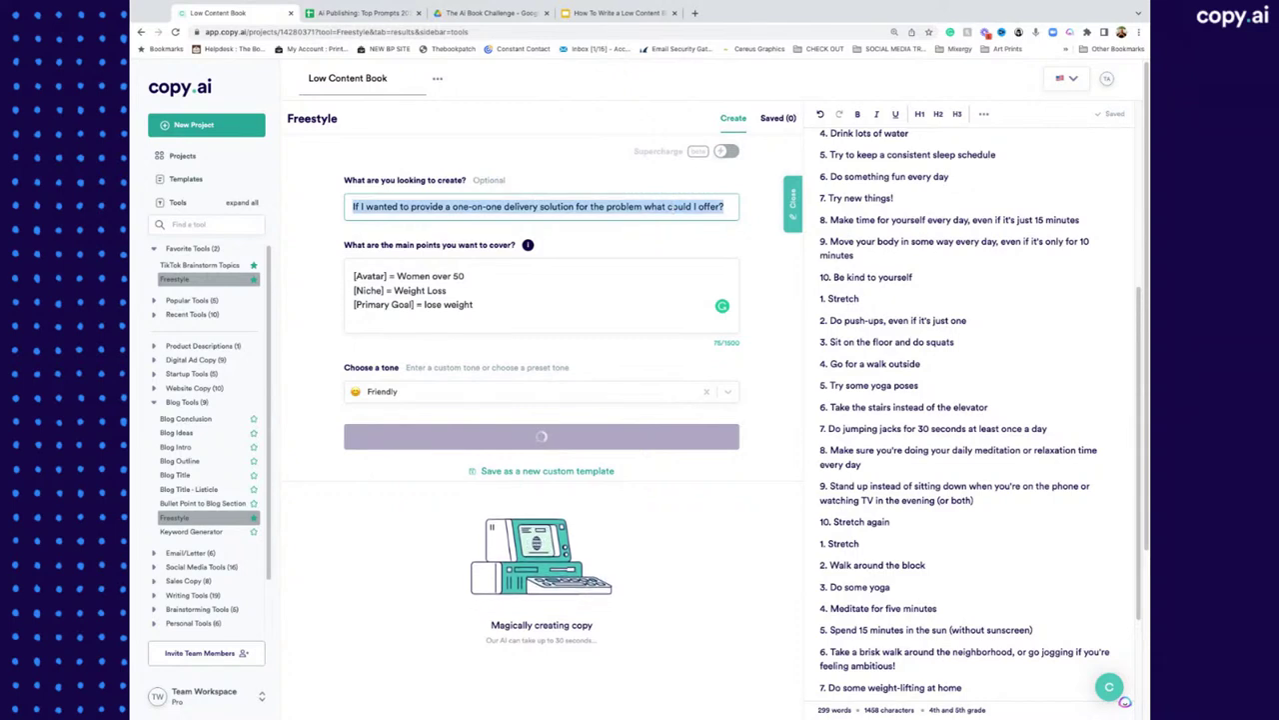
pyautogui.write('Give me an ide')
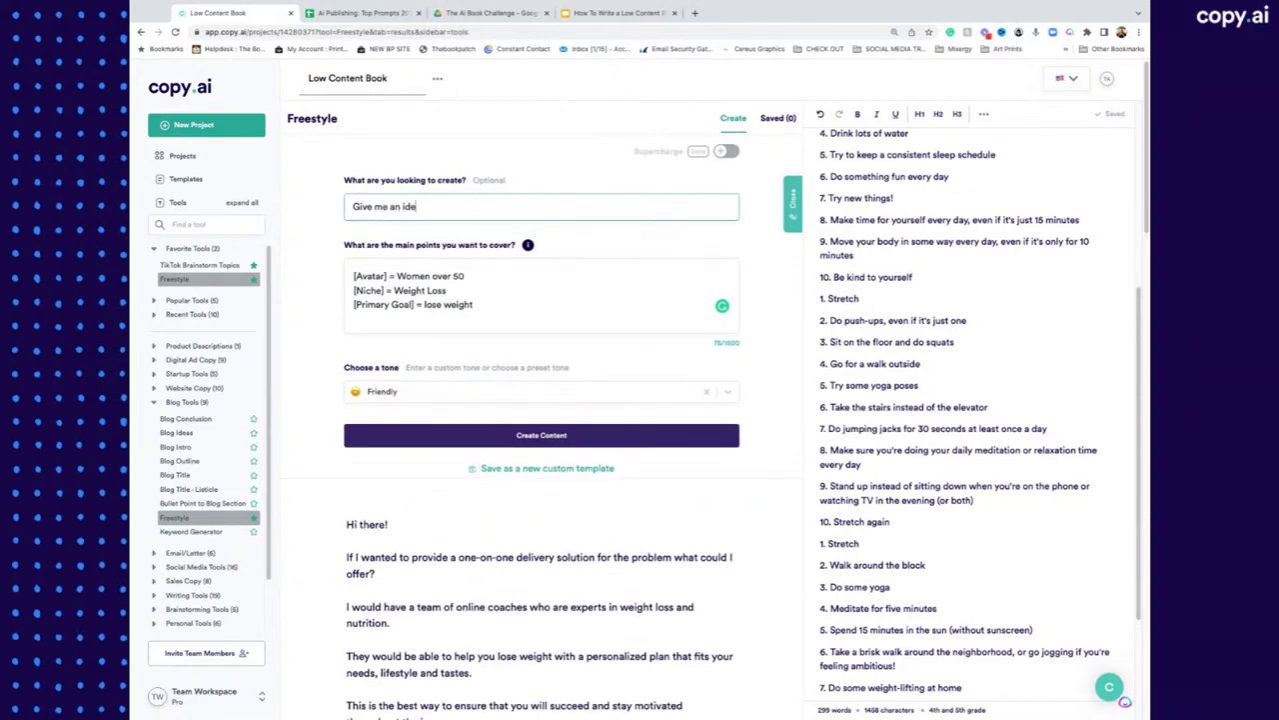
pyautogui.write('a for a one-on-one offer')
# Step: Add the Group Ratio prompt from cell B37 of the prompts spreadsheet below the [Primary Goal] line in the main points
pyautogui.click(740, 322)
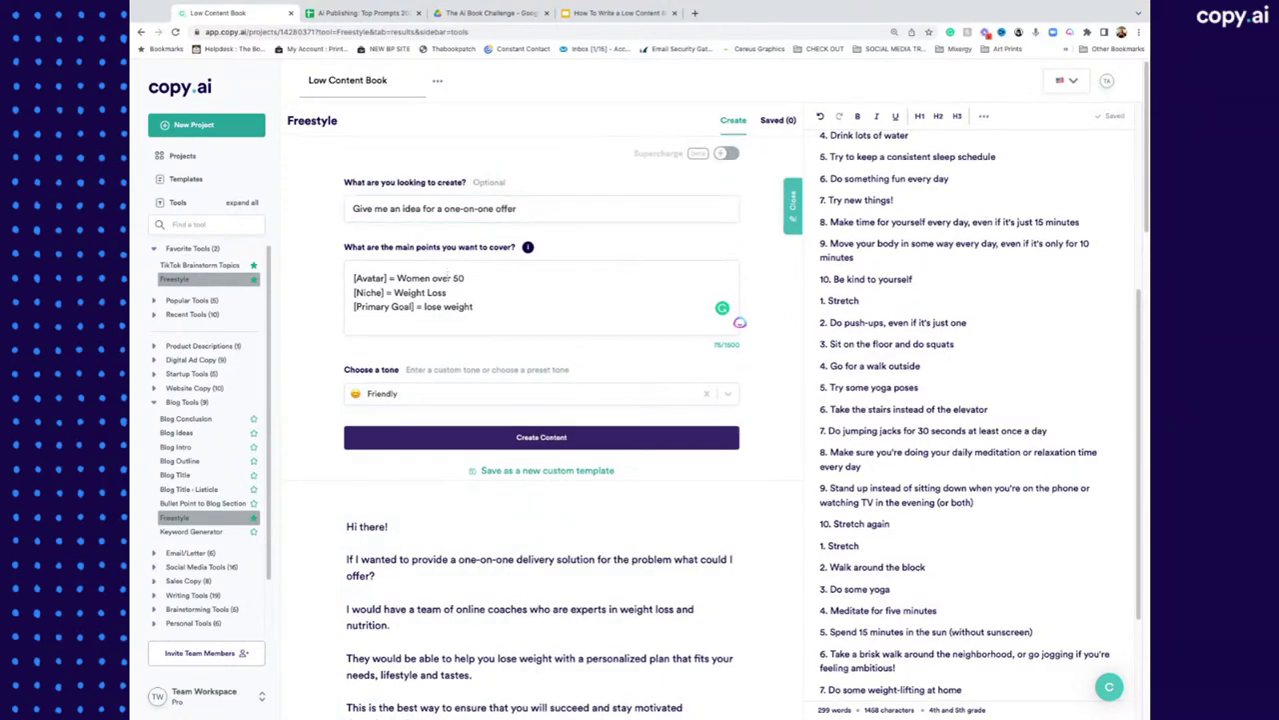
pyautogui.click(362, 13)
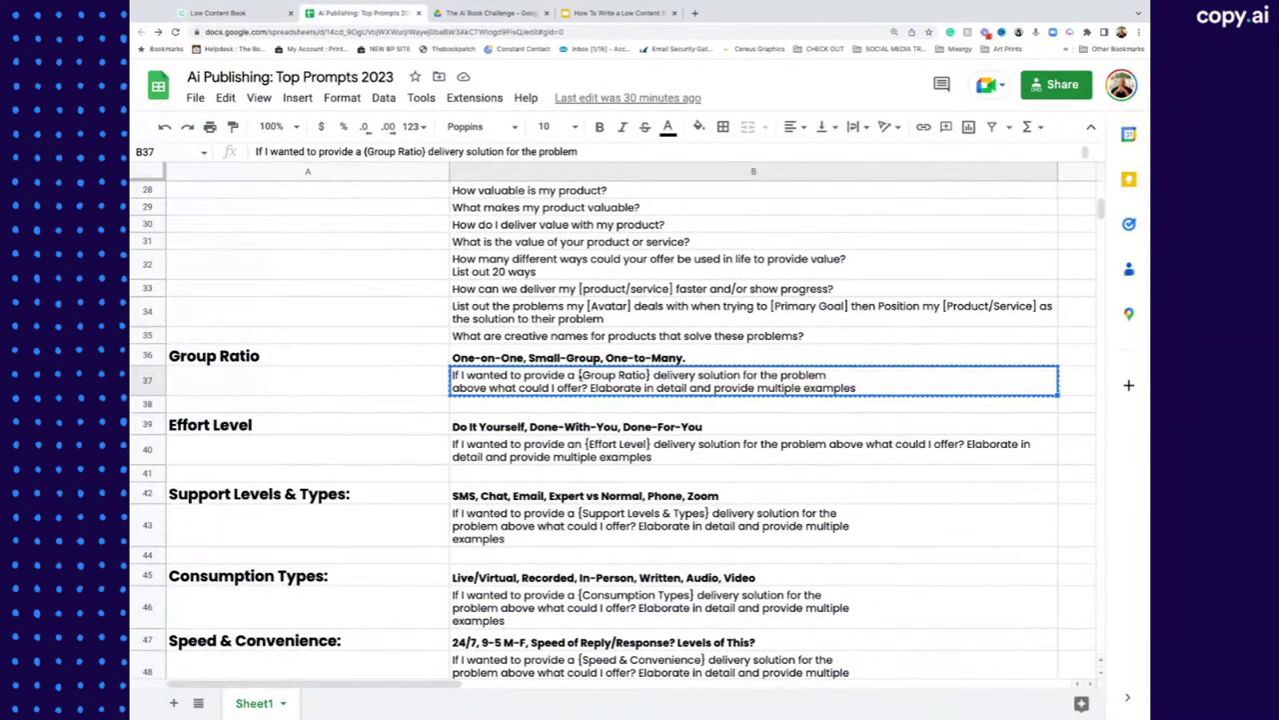
pyautogui.click(250, 13)
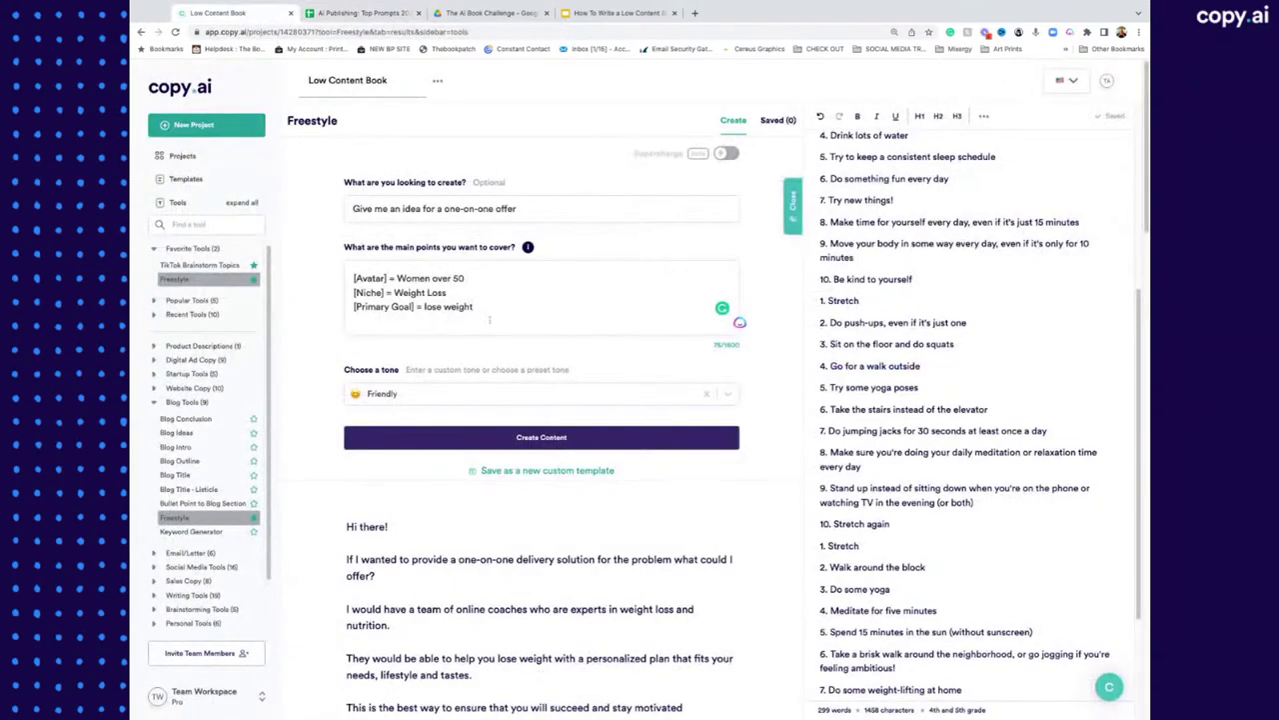
pyautogui.press('Return')
pyautogui.write('If I wanted to provide a {Group Ratio} delivery solution for the problem above what could I offer? Elaborate in detail and provide multiple examples')
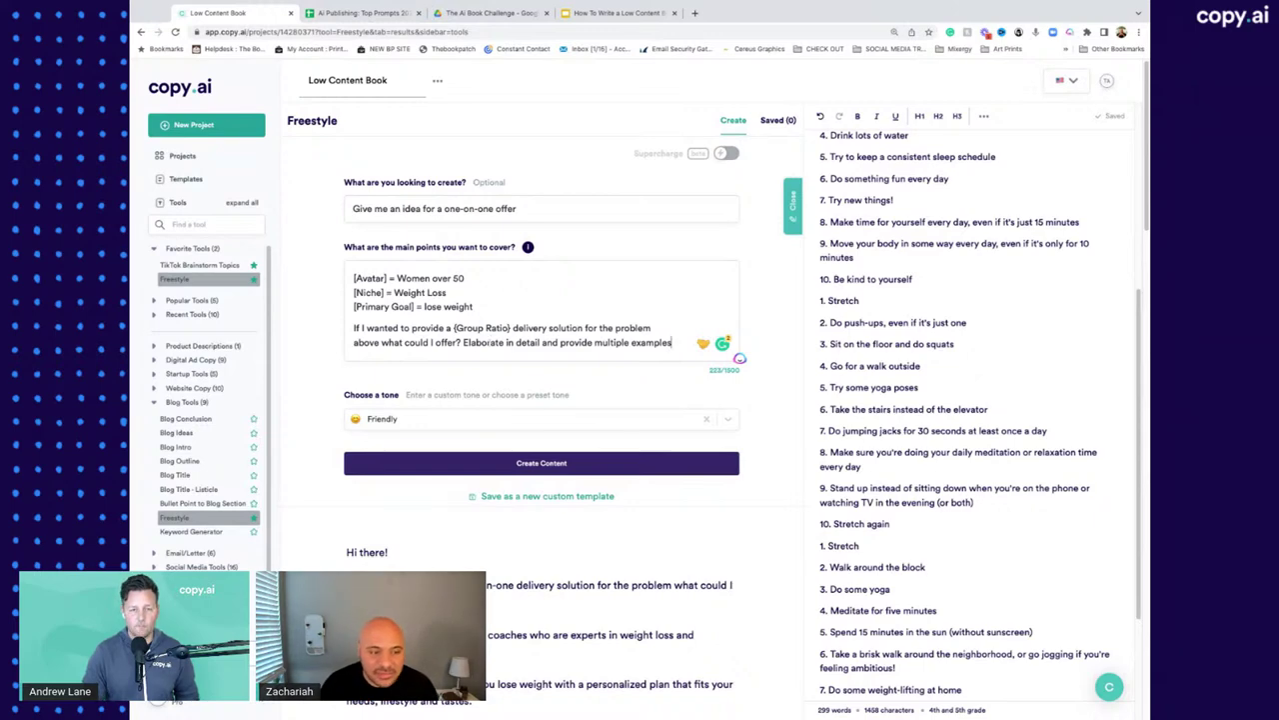
# Step: Replace the {Group Ratio} placeholder in the main points with "one-on-one"
pyautogui.doubleClick(496, 328)
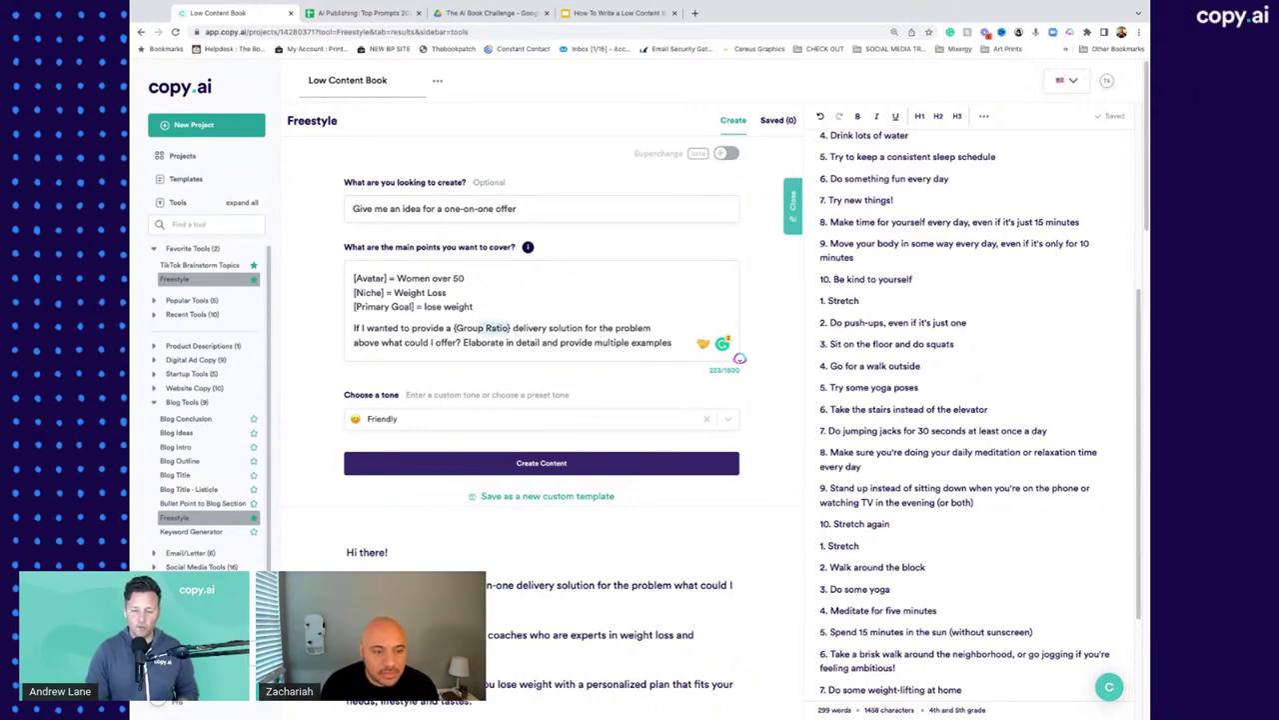
pyautogui.keyDown('shift'); pyautogui.click(455, 327); pyautogui.keyUp('shift')
pyautogui.write('one')
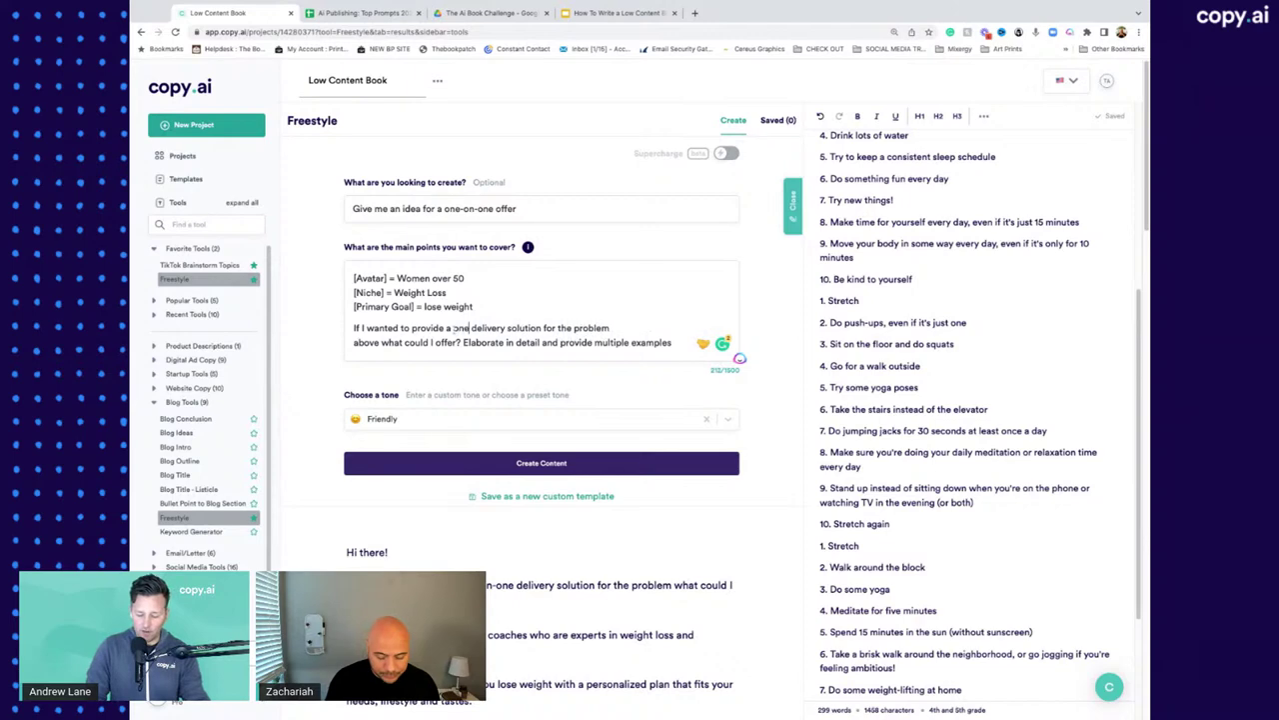
pyautogui.write('-on-one')
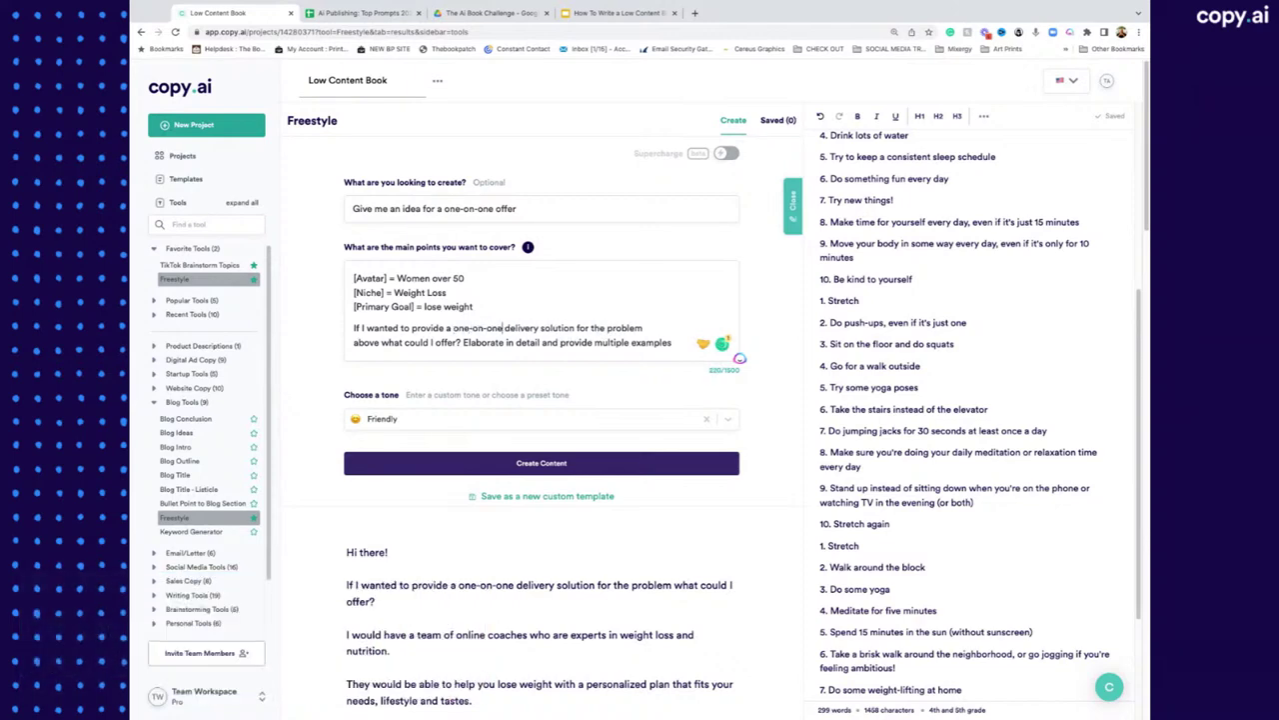
# Step: Delete "Elaborate in detail and provide multiple examples" from the main points and generate new content
pyautogui.scroll(-1, 673, 281)
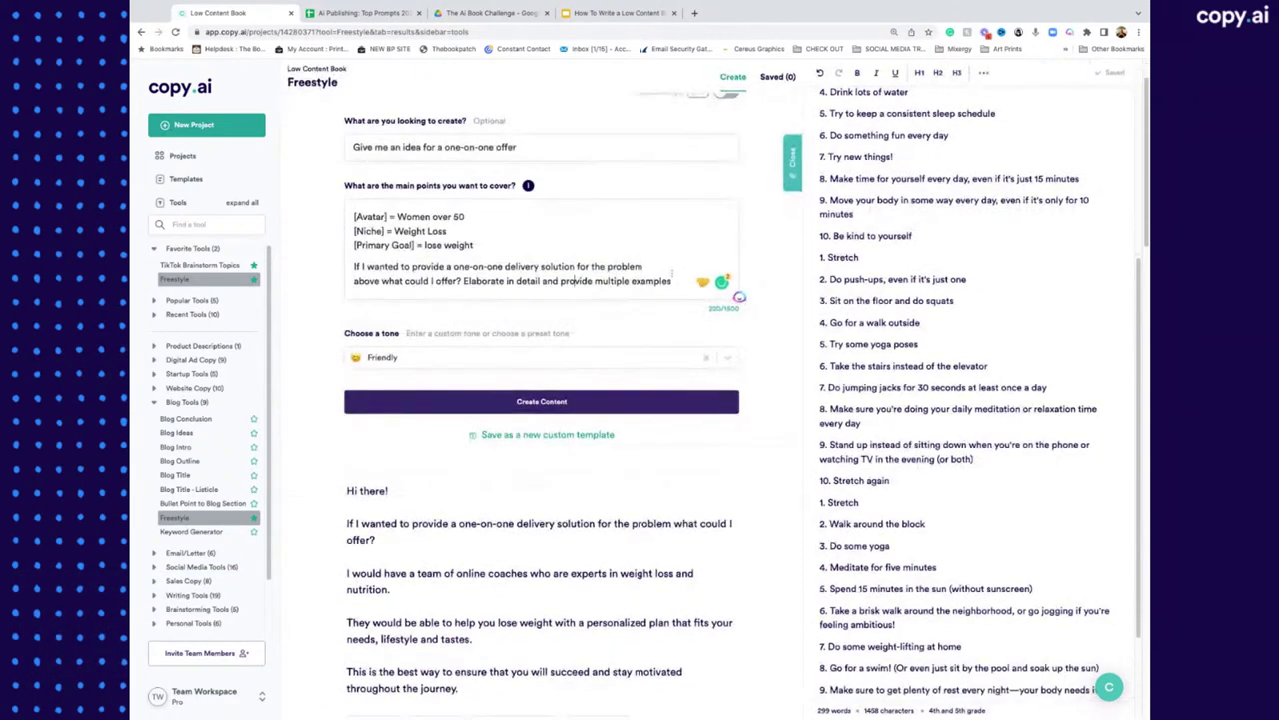
pyautogui.moveTo(672, 280); pyautogui.dragTo(462, 281)
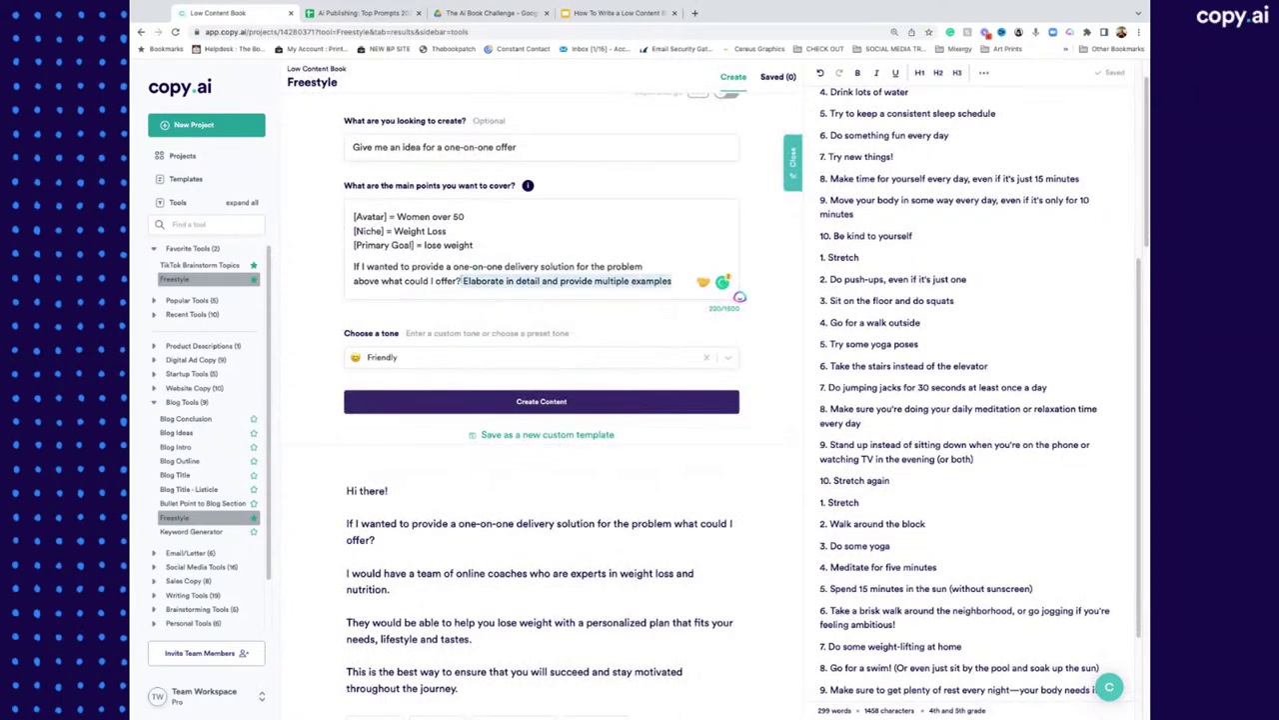
pyautogui.press('BackSpace')
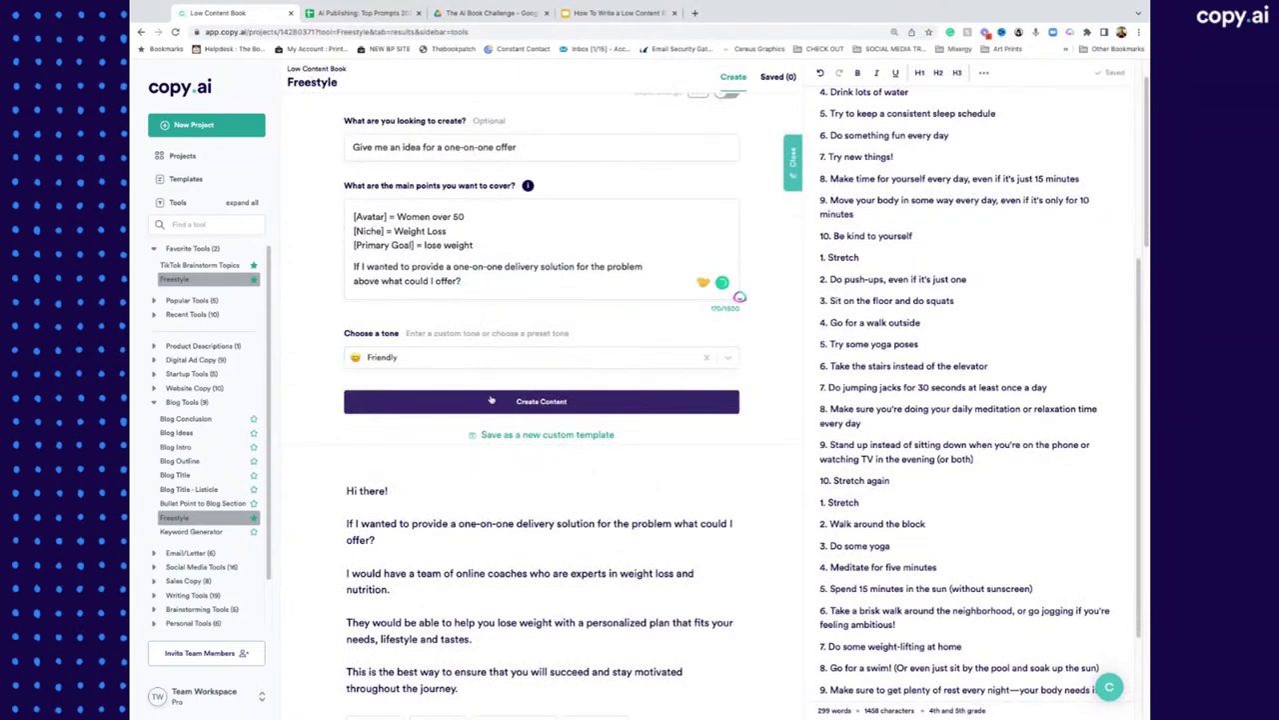
pyautogui.click(505, 410)
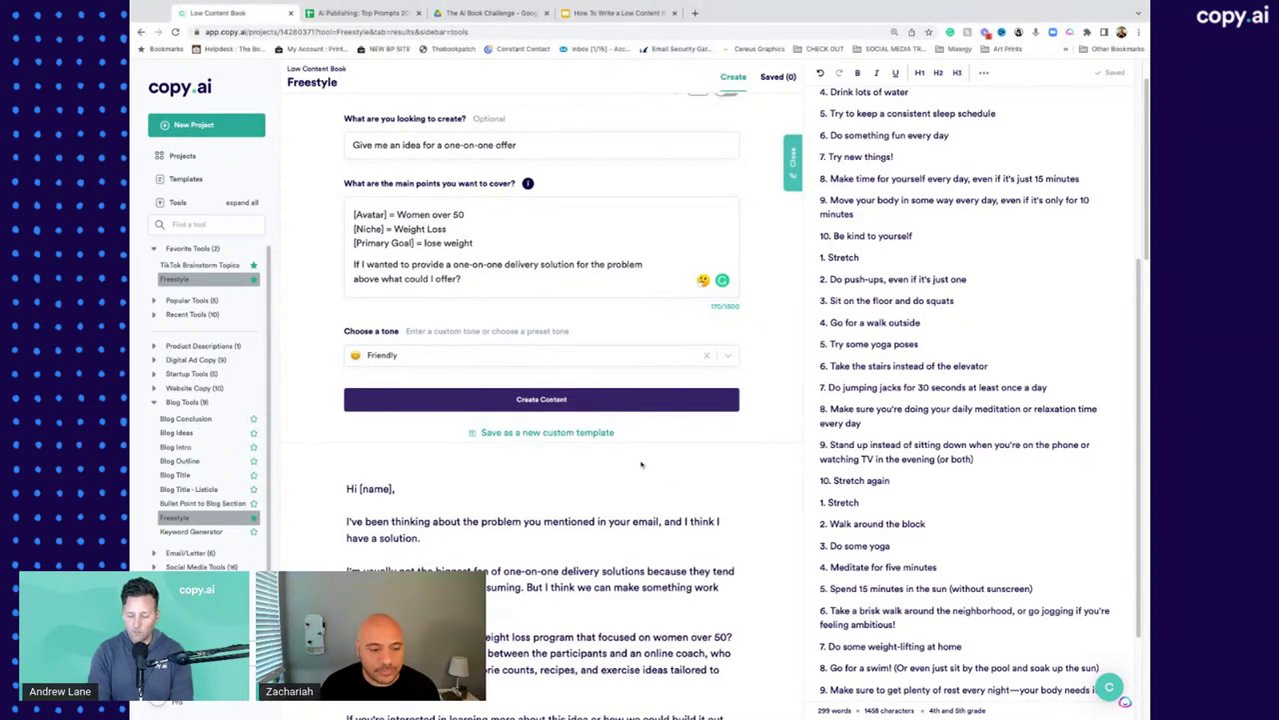
# Step: Read through the newly generated ideas for a one-on-one offer
pyautogui.scroll(-2, 486, 481)
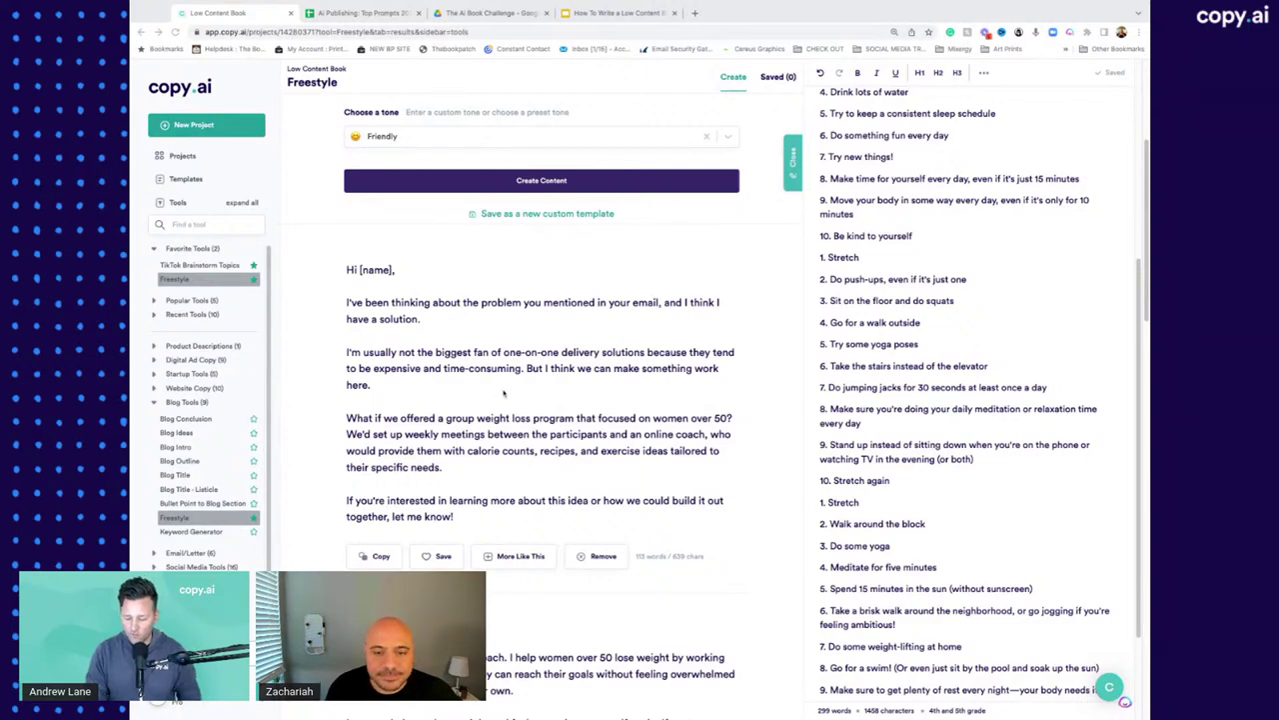
pyautogui.scroll(-1, 497, 397)
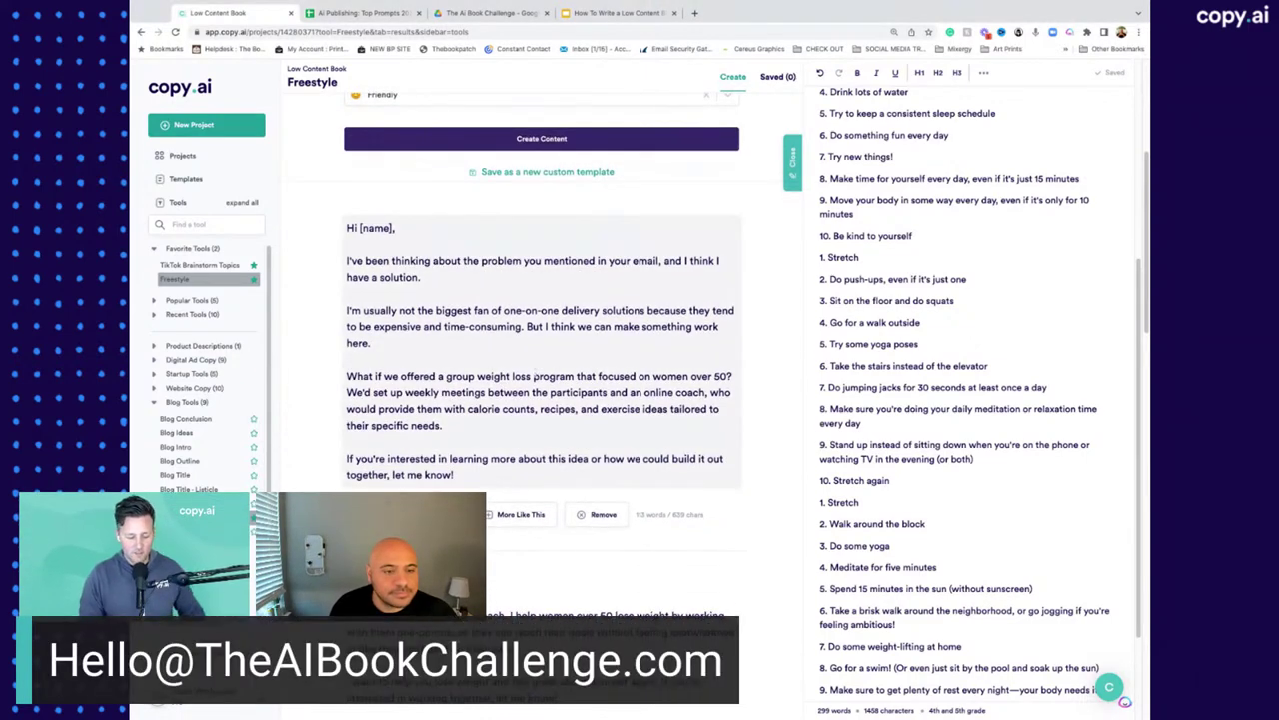
pyautogui.scroll(-1, 533, 377)
pyautogui.scroll(-1, 533, 377)
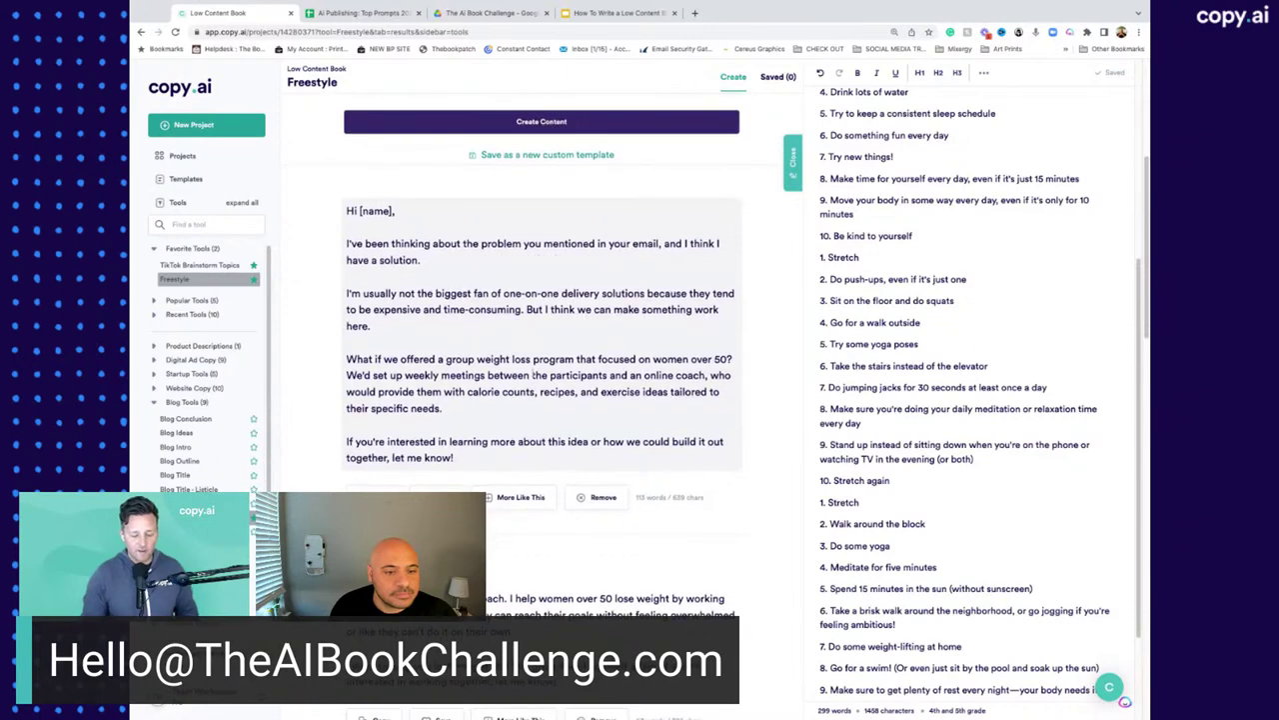
pyautogui.scroll(-1, 532, 376)
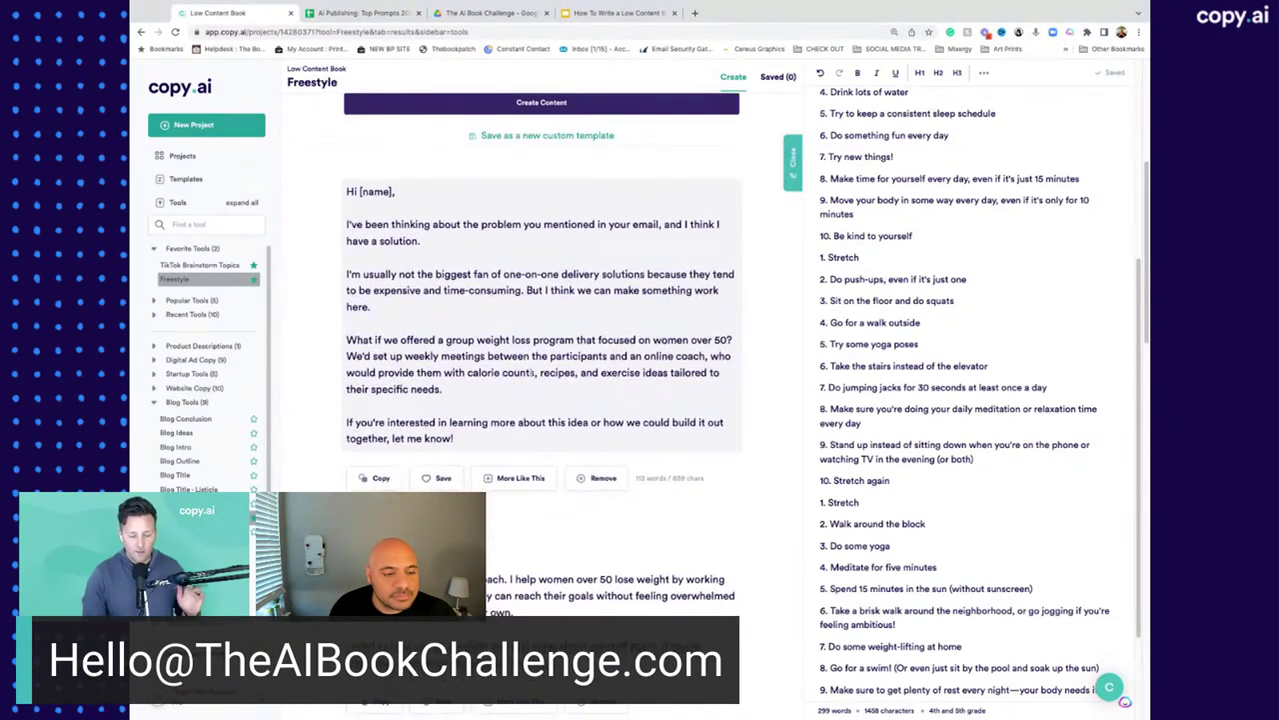
# Step: Examine the remaining generated outreach messages to see which one-on-one weight loss offers they propose for women over 50
pyautogui.scroll(-4, 528, 372)
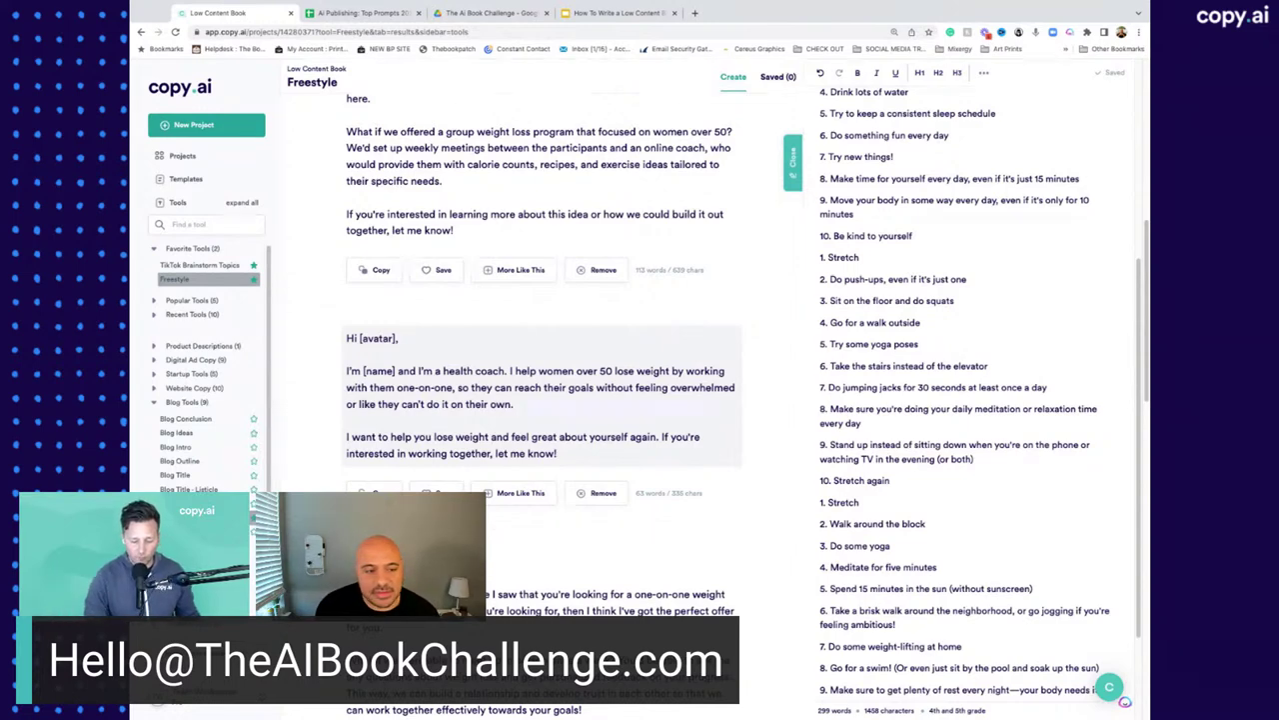
pyautogui.click(550, 409)
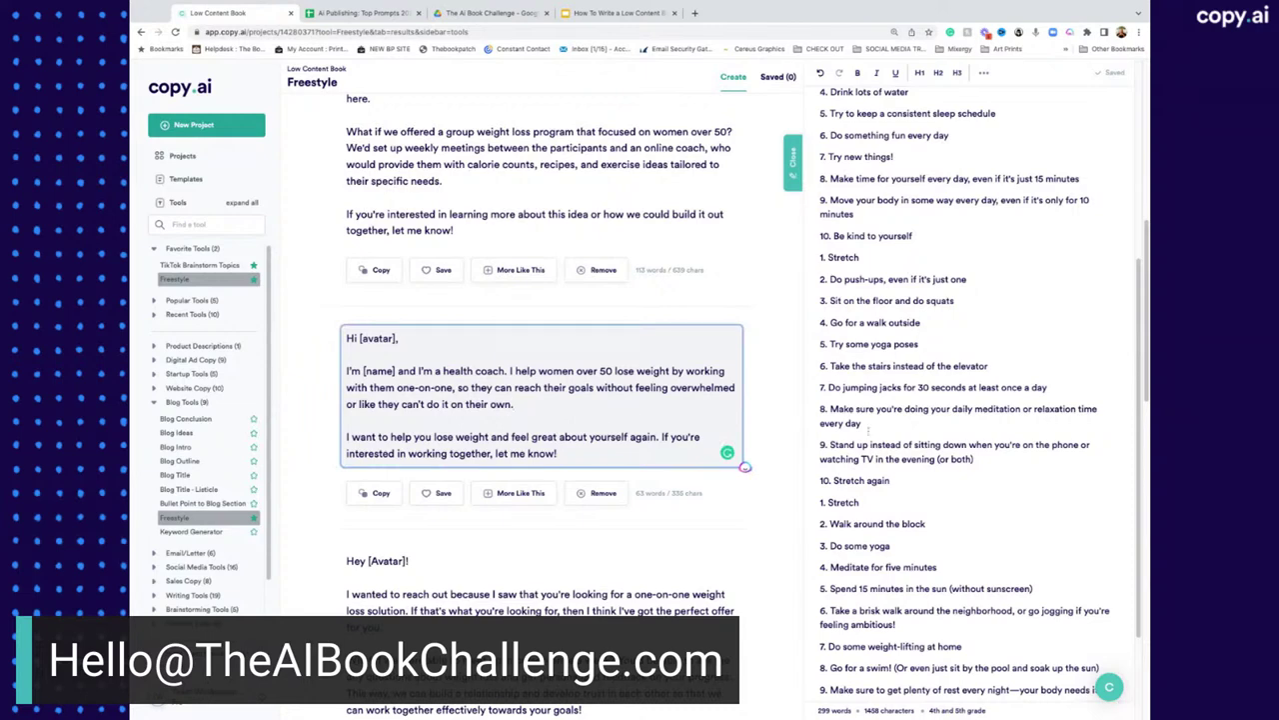
pyautogui.scroll(-1, 512, 380)
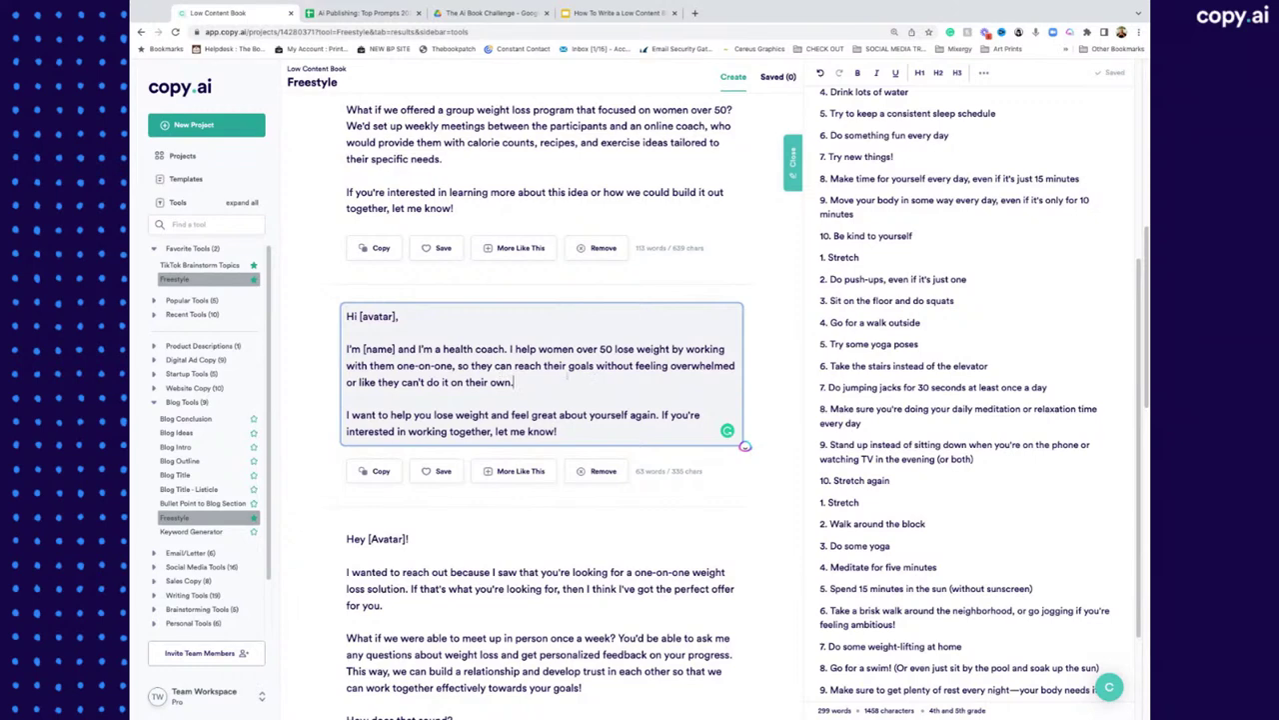
pyautogui.scroll(-3, 414, 402)
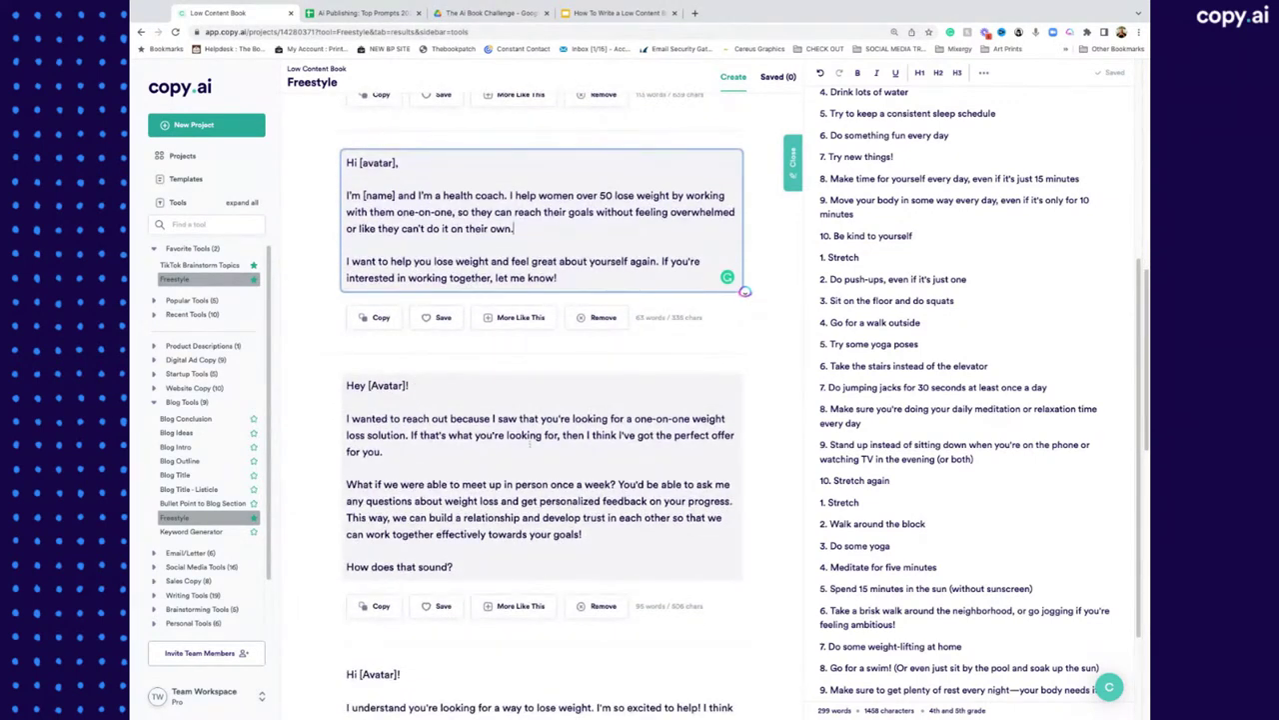
pyautogui.scroll(-2, 545, 400)
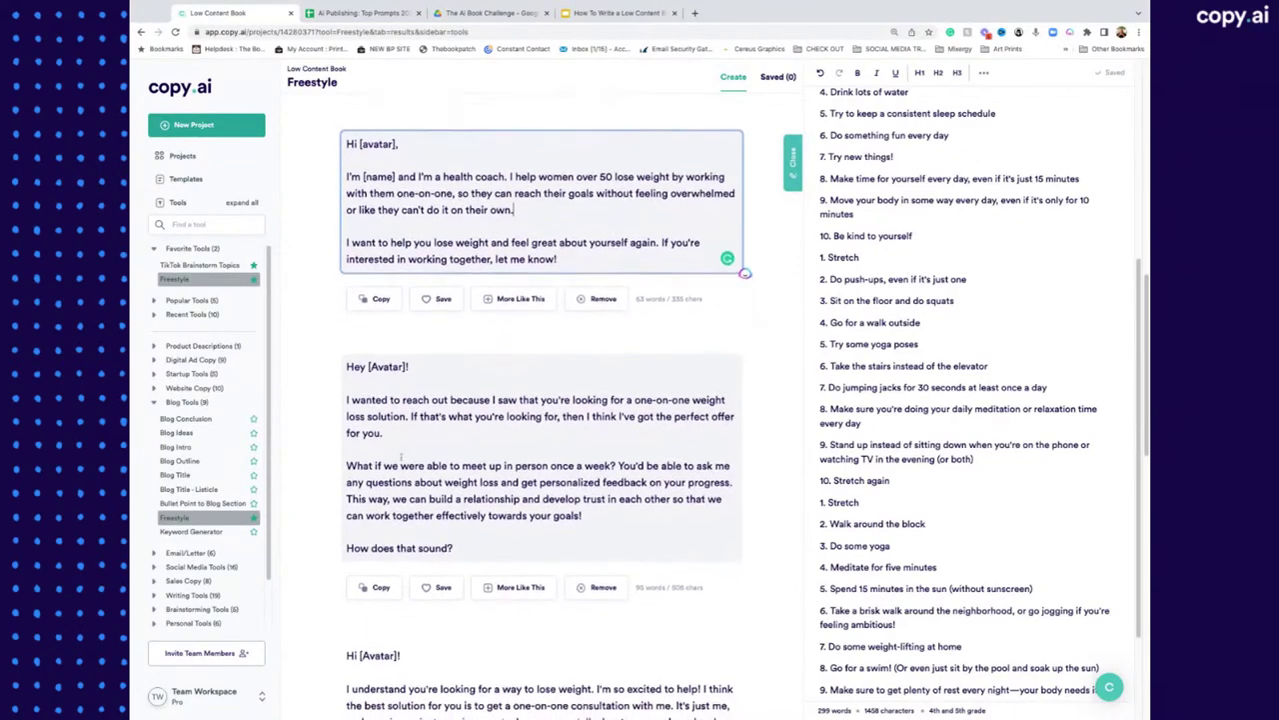
pyautogui.scroll(-4, 421, 392)
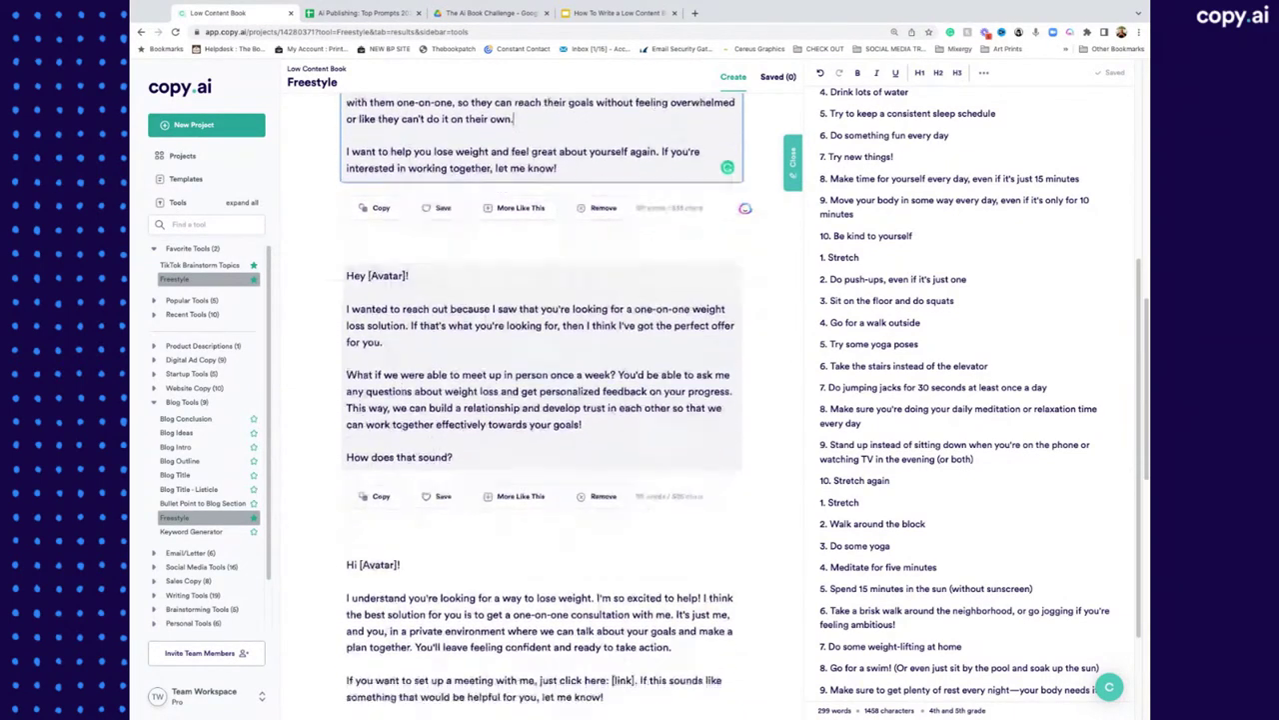
pyautogui.scroll(-1, 420, 398)
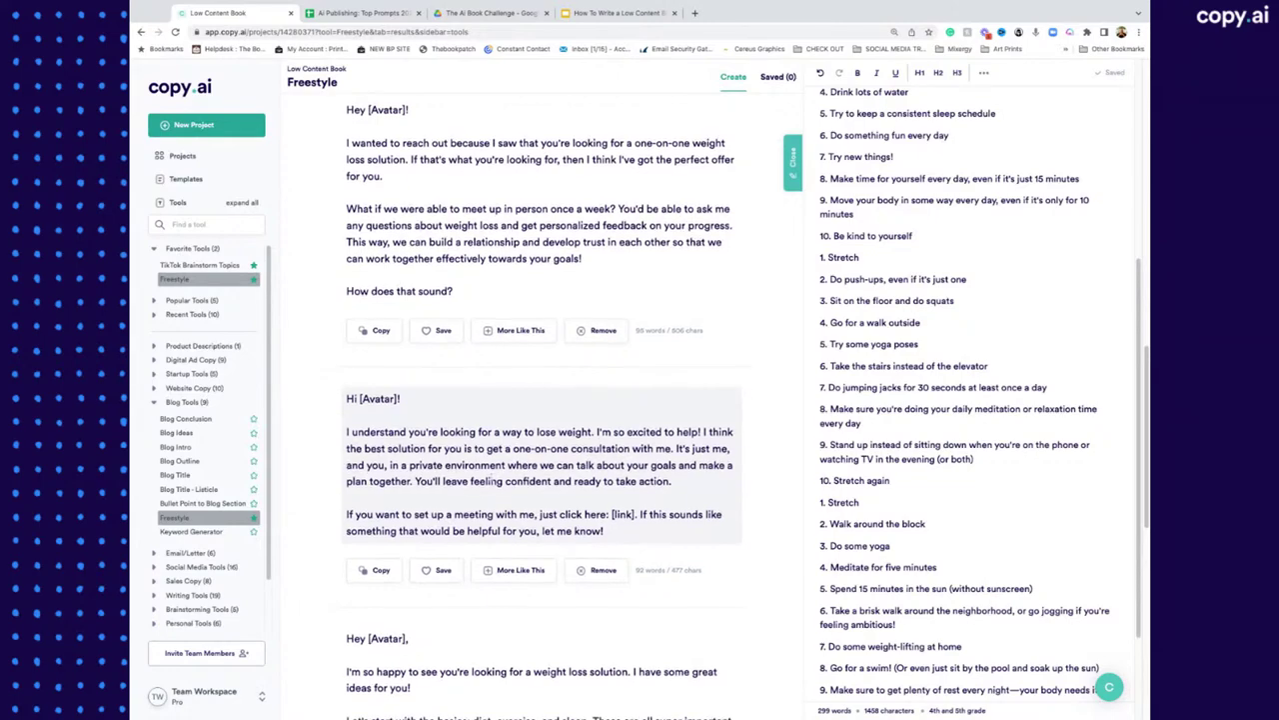
pyautogui.scroll(-1, 419, 400)
# Step: Change the creation request to "Give me an idea for a one to many offer" and generate new content
pyautogui.scroll(6, 454, 371)
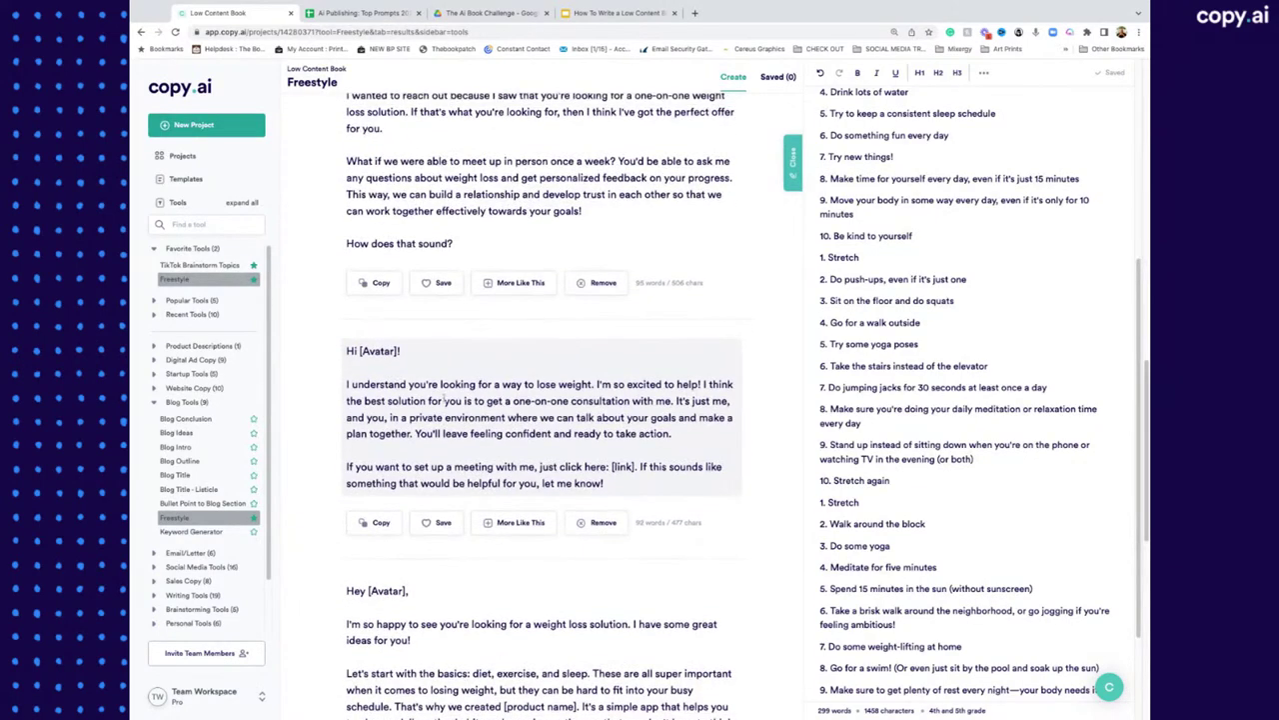
pyautogui.scroll(5, 454, 371)
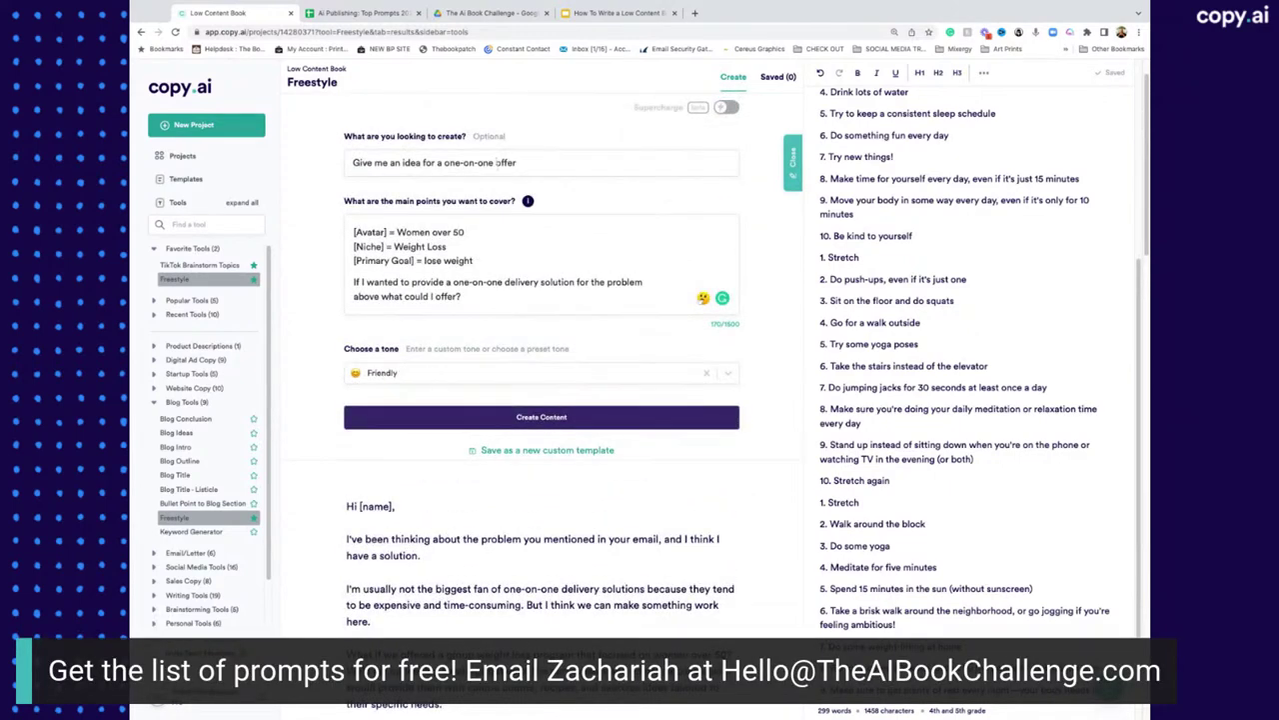
pyautogui.moveTo(496, 162); pyautogui.dragTo(464, 162)
pyautogui.press('BackSpace')
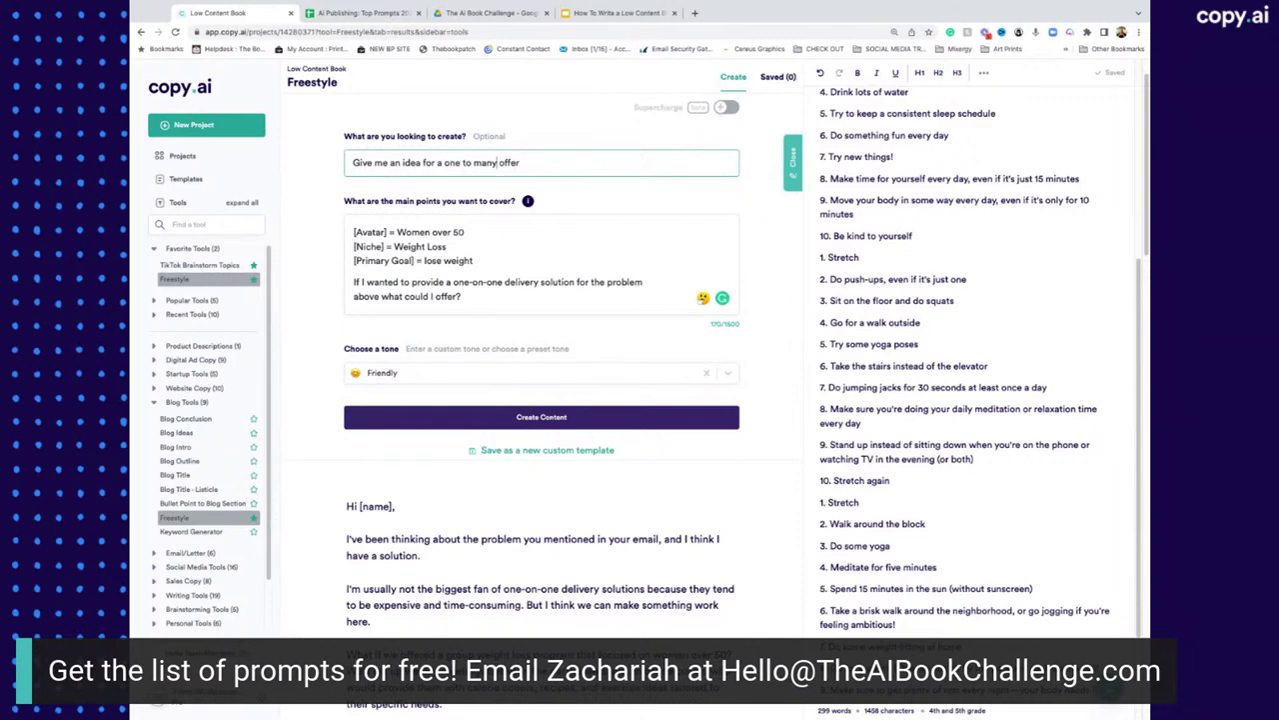
pyautogui.hotkey('ctrl', 'Return')
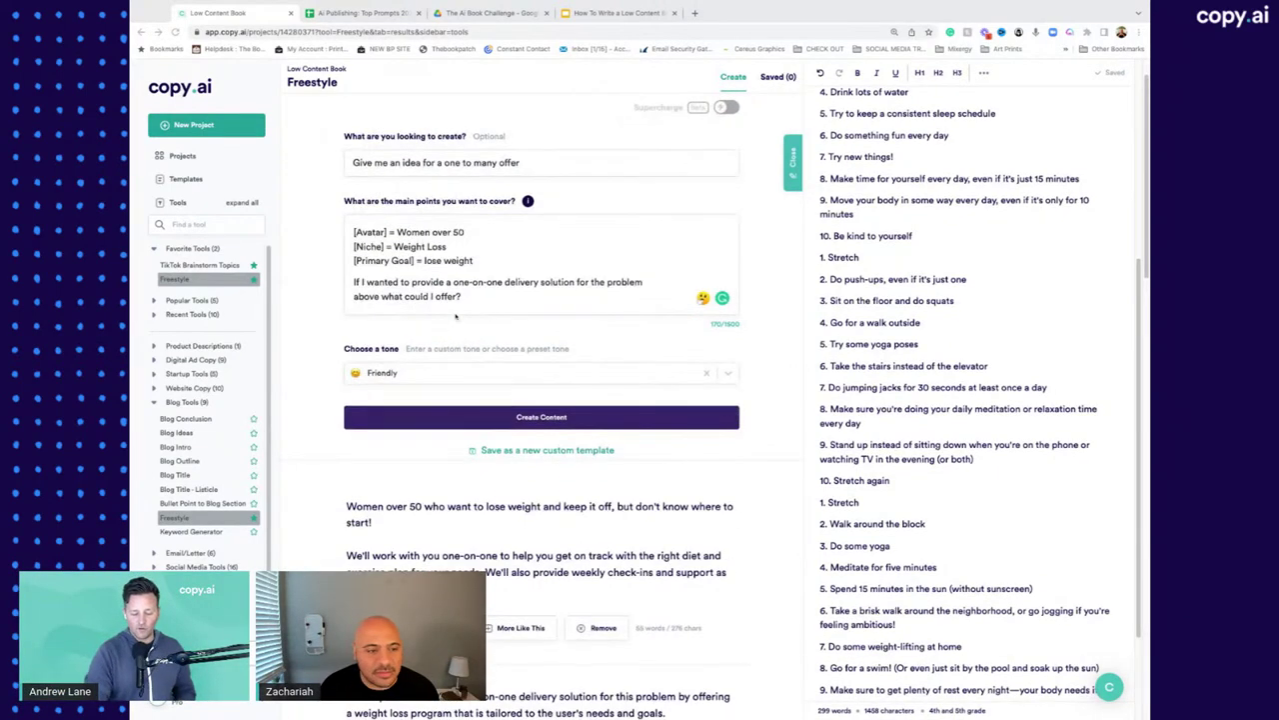
# Step: Replace "one-on-one" with "one to many" in the main points' delivery solution question and generate the content again
pyautogui.click(503, 281)
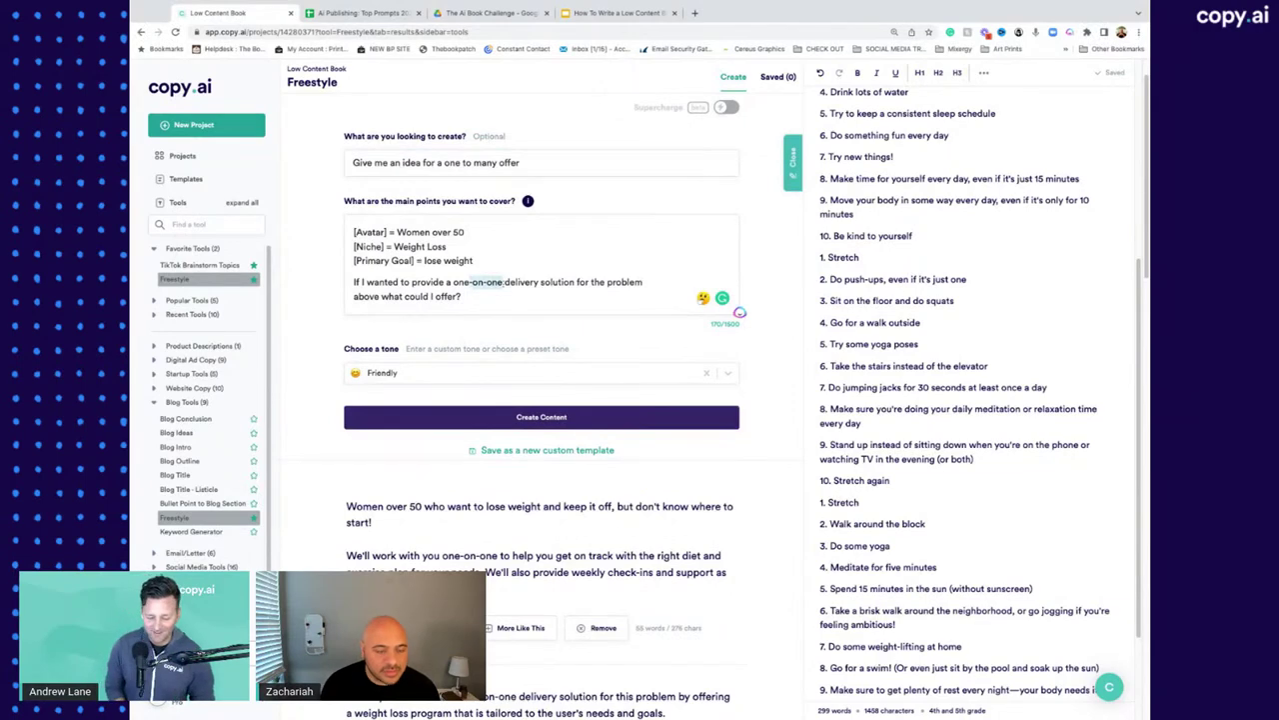
pyautogui.press('BackSpace')
pyautogui.press('BackSpace')
pyautogui.press('BackSpace')
pyautogui.press('BackSpace')
pyautogui.press('BackSpace')
pyautogui.press('BackSpace')
pyautogui.press('BackSpace')
pyautogui.write('to many')
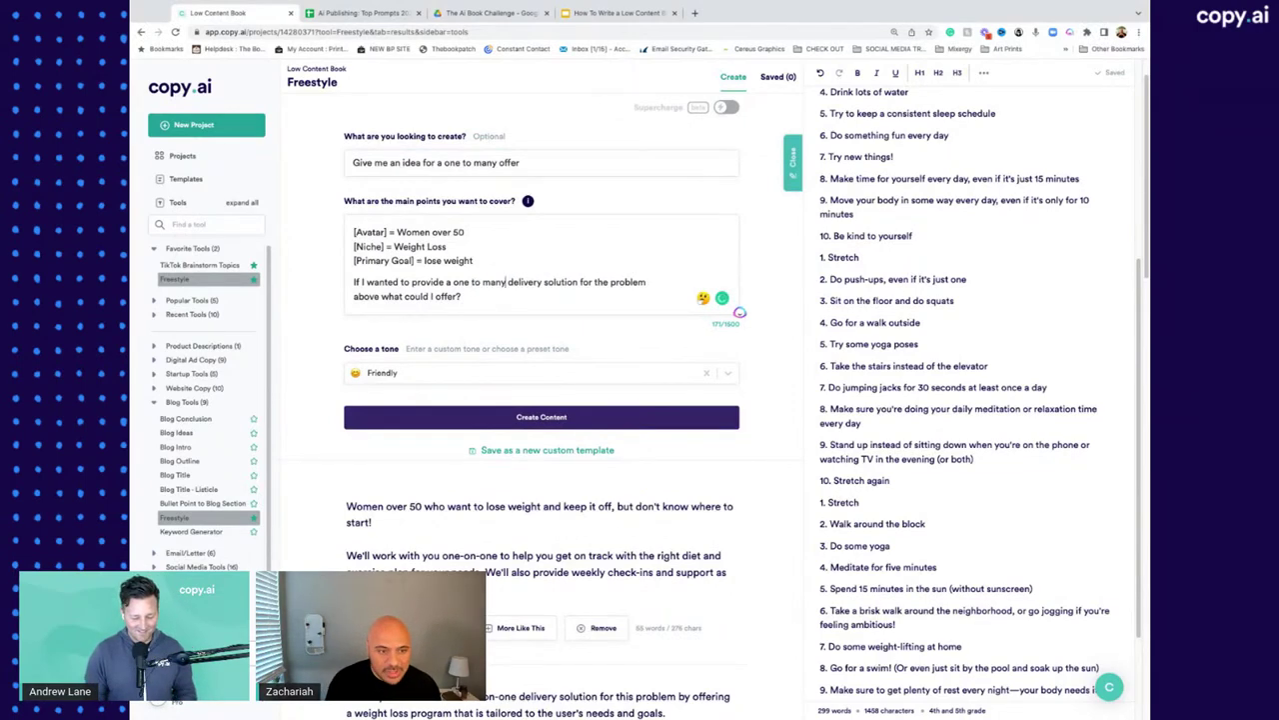
pyautogui.click(519, 420)
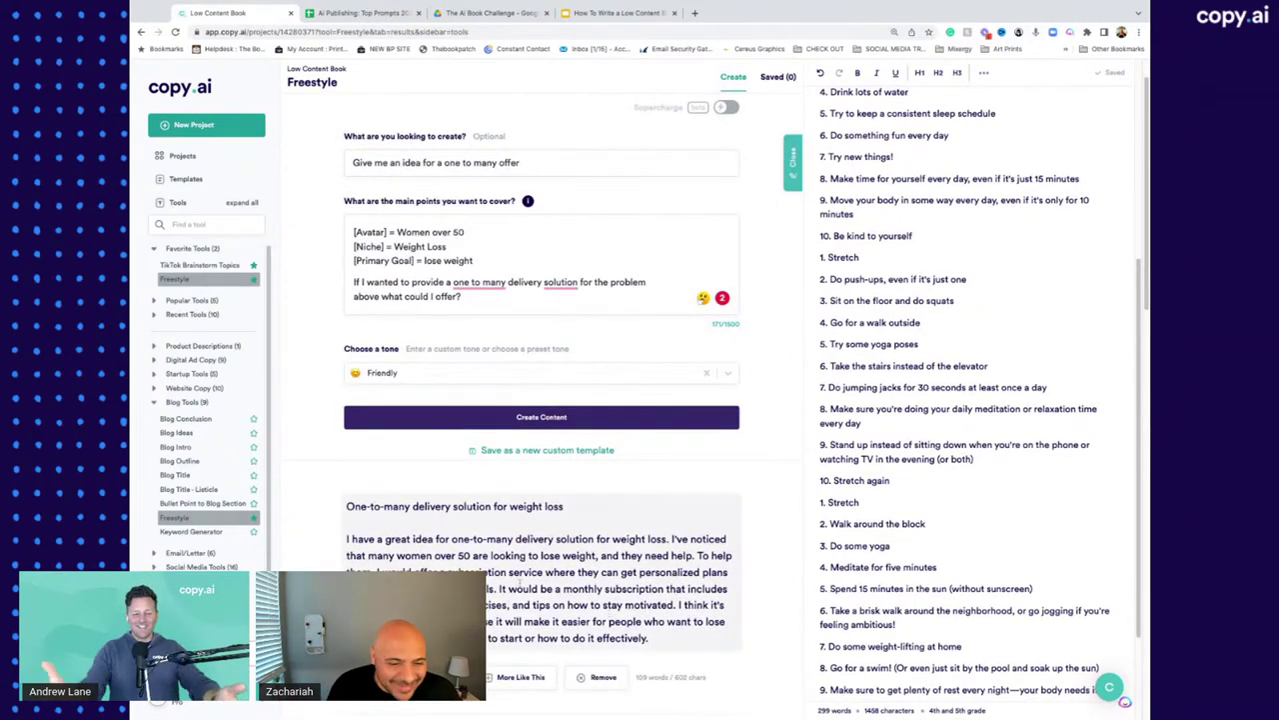
# Step: Read through the generated one-to-many weight loss delivery ideas
pyautogui.scroll(-1, 536, 572)
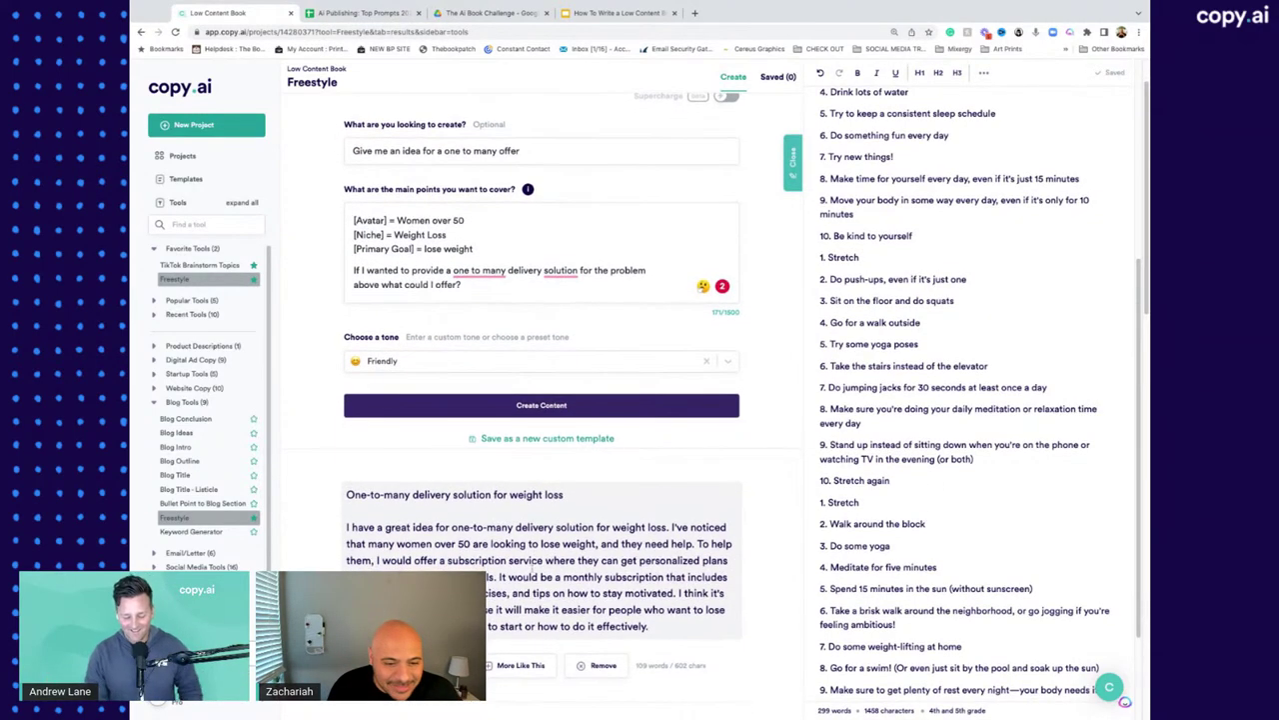
pyautogui.scroll(-1, 475, 545)
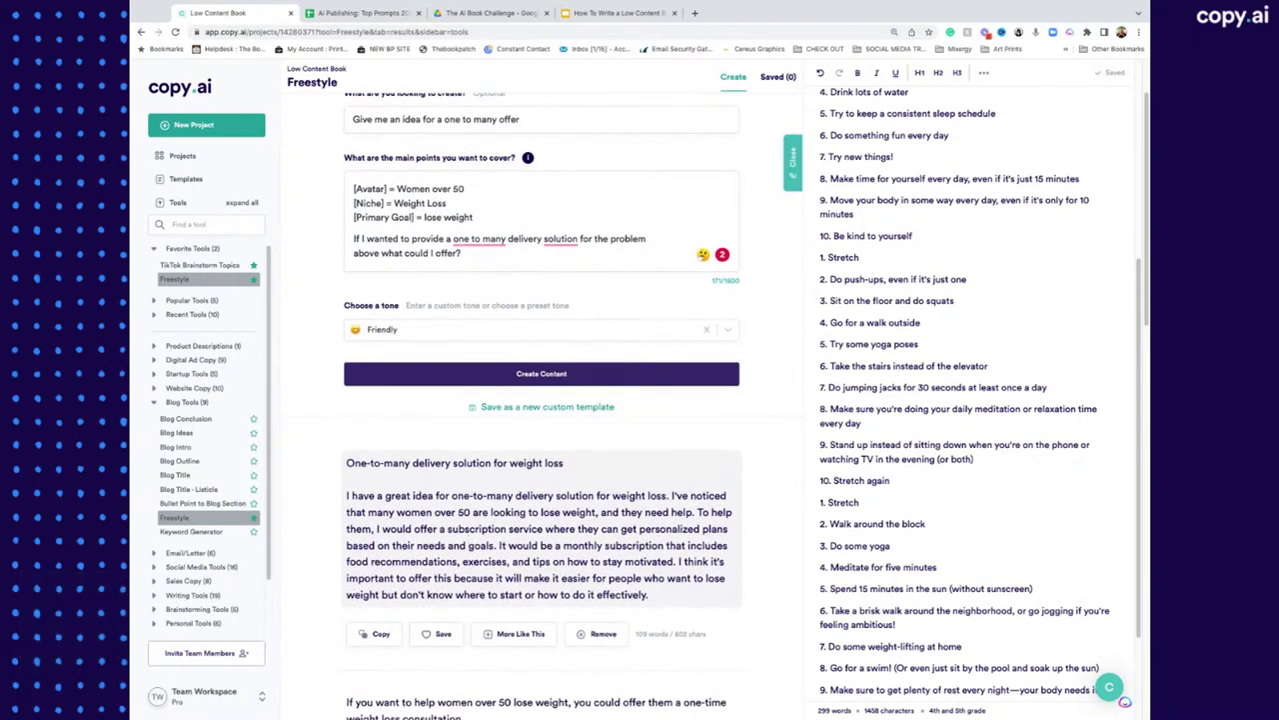
pyautogui.scroll(-1, 528, 528)
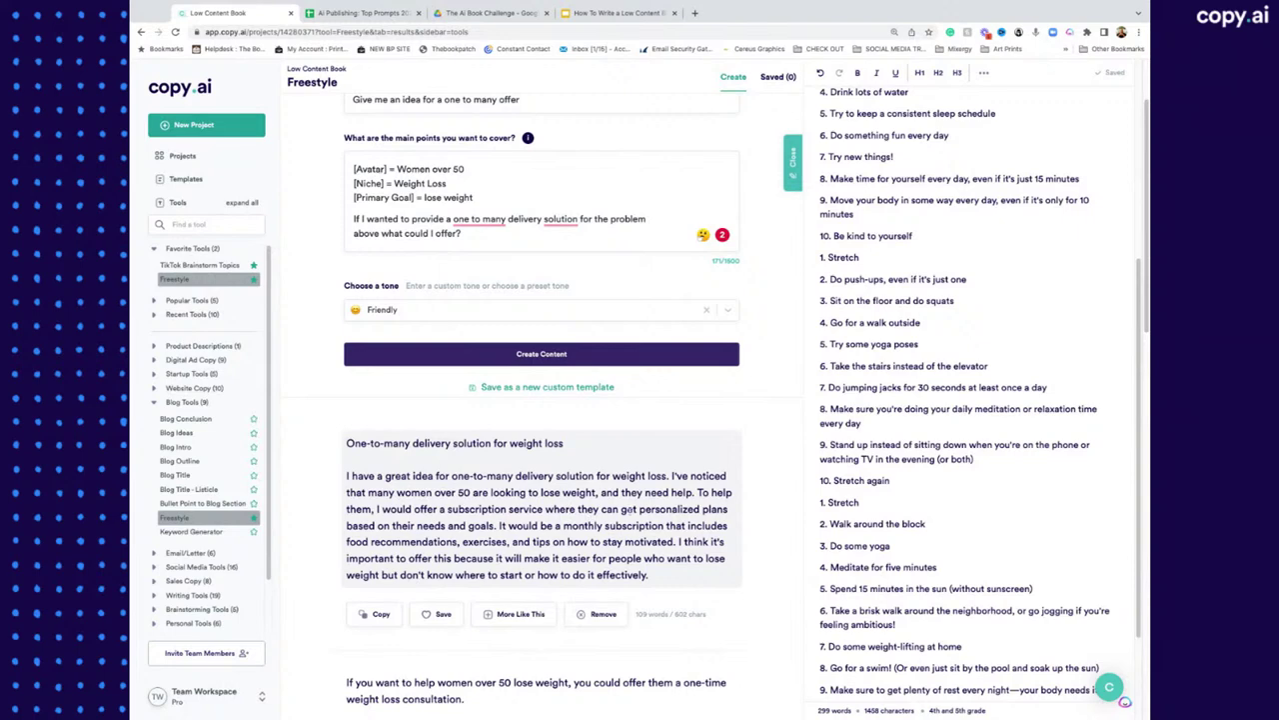
pyautogui.scroll(-1, 531, 525)
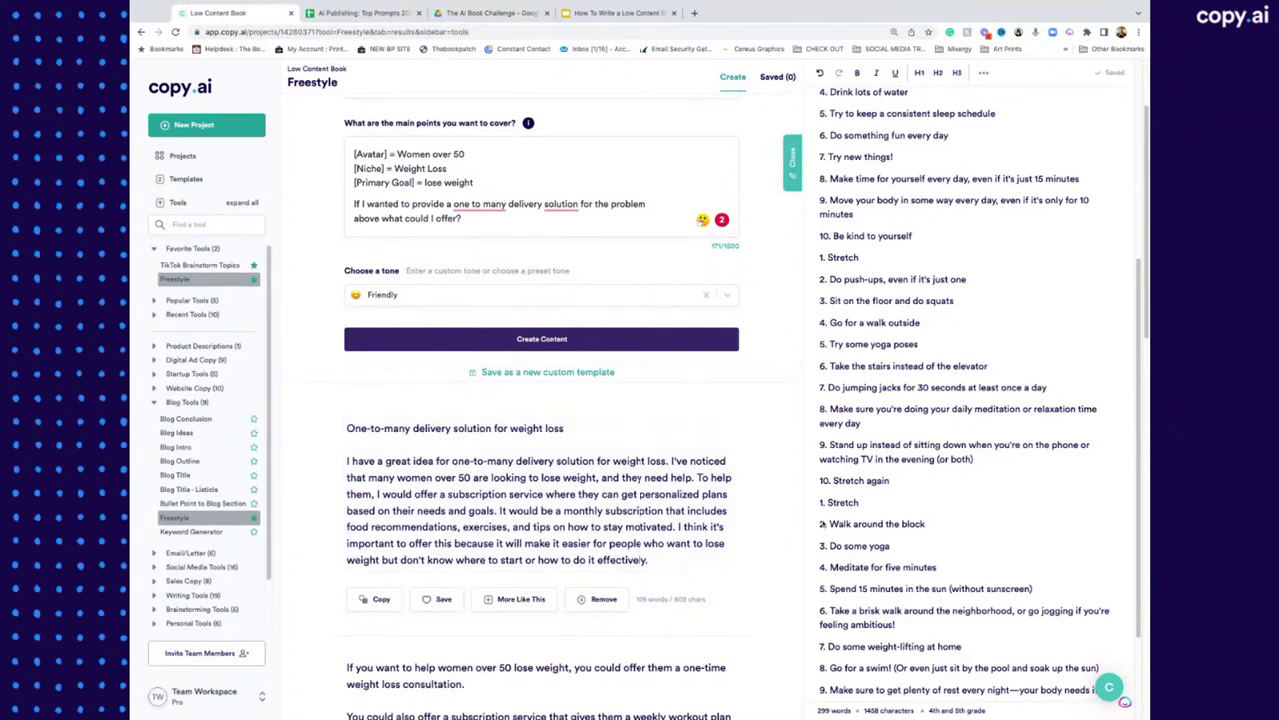
pyautogui.scroll(-5, 609, 350)
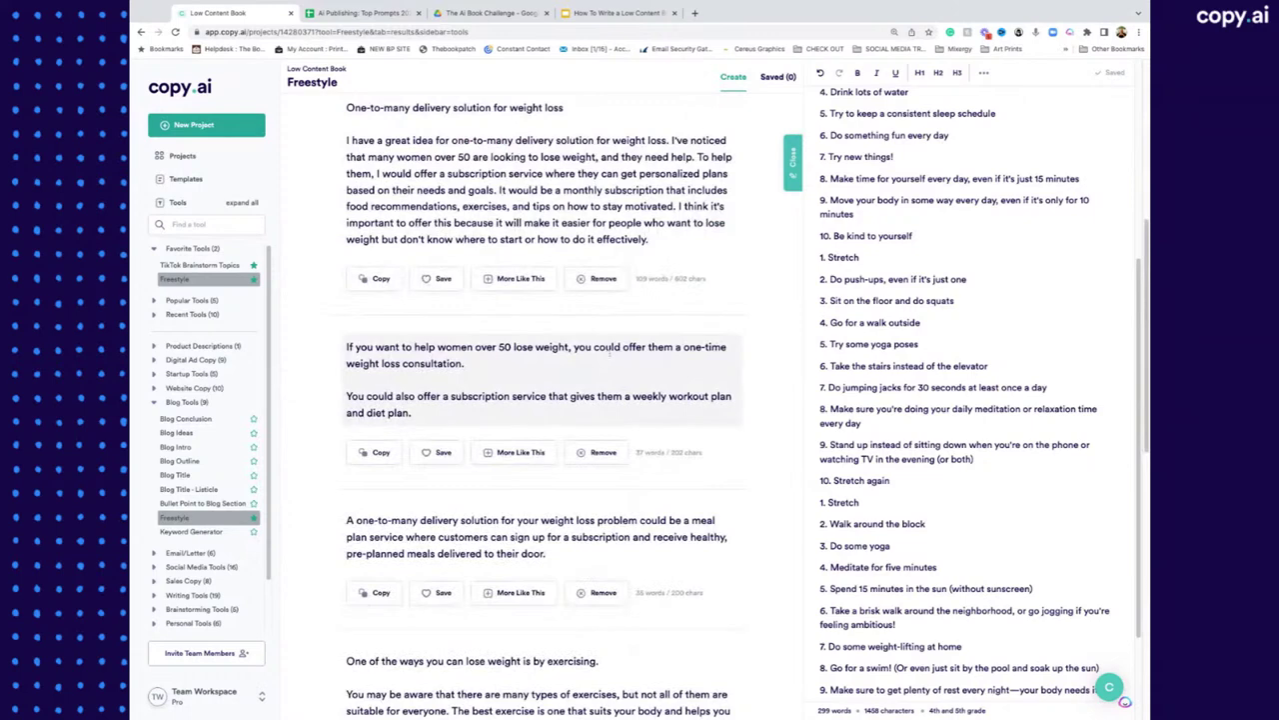